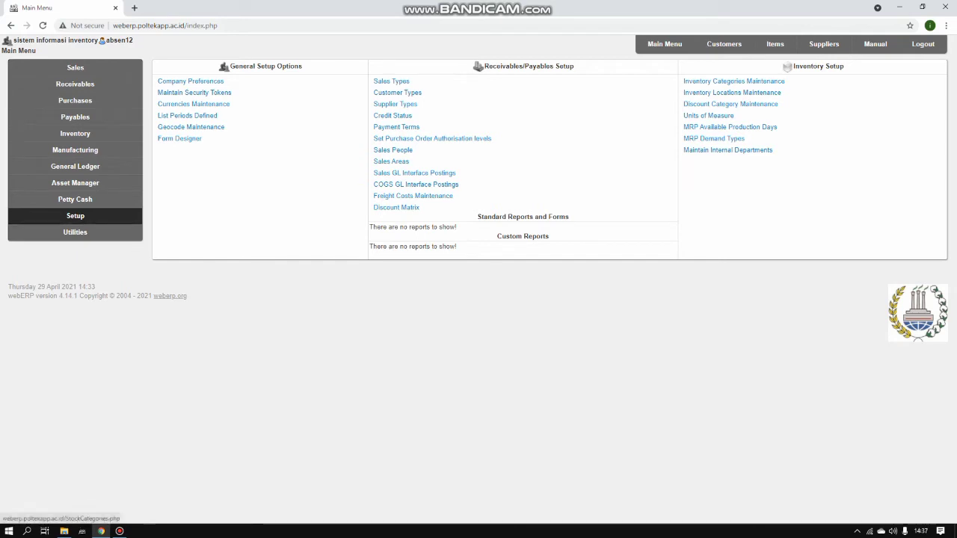
# Open Inventory Categories Maintenance and enter category code ED212 with description Elektronik
pyautogui.click(734, 81)
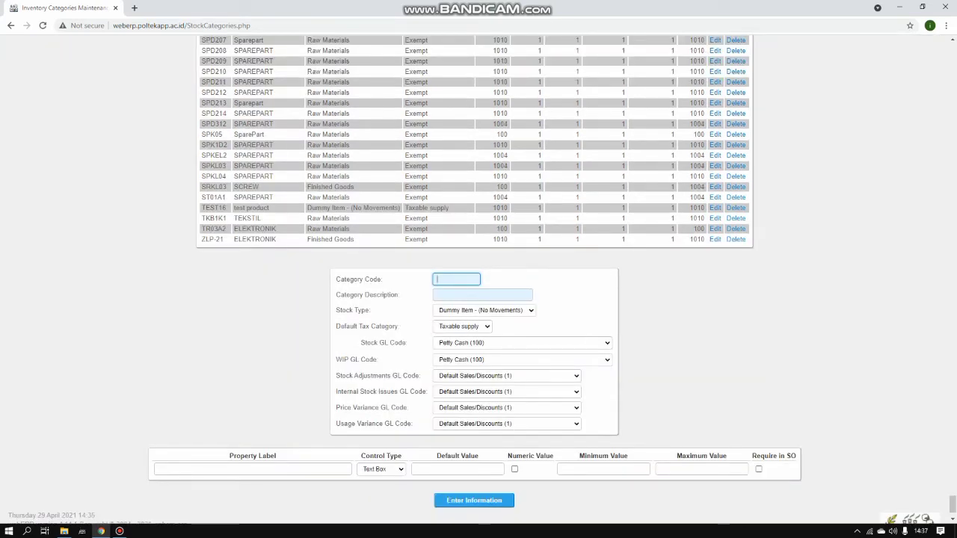
pyautogui.scroll(-1, 478, 280)
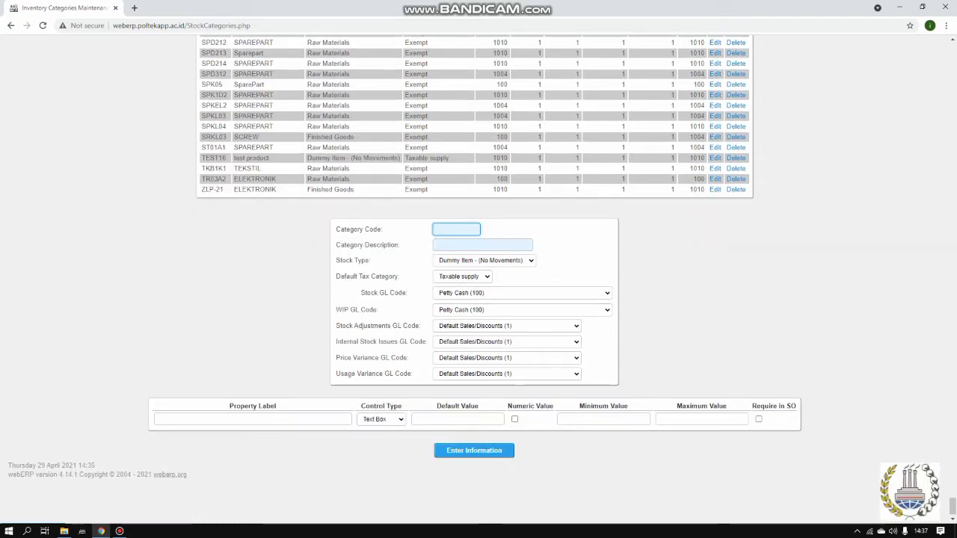
pyautogui.click(449, 230)
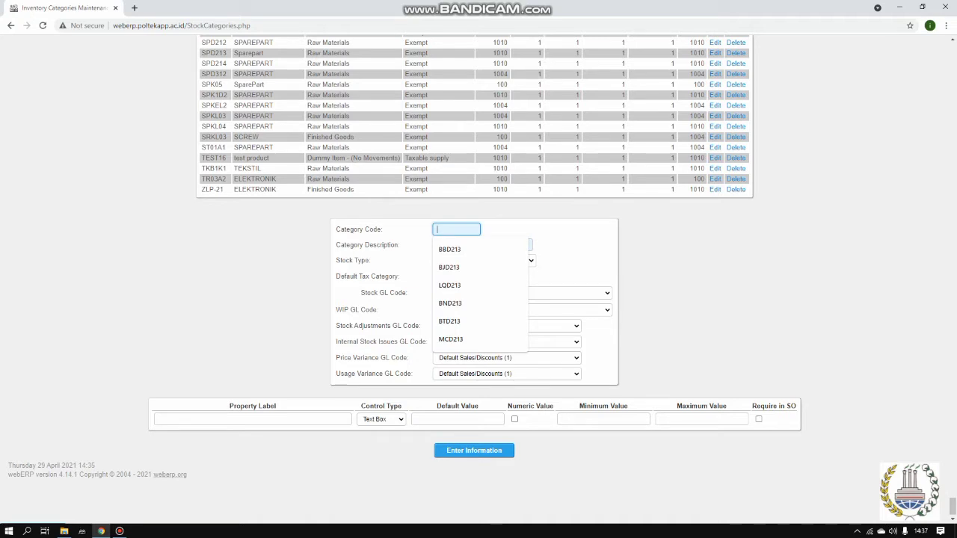
pyautogui.write('E')
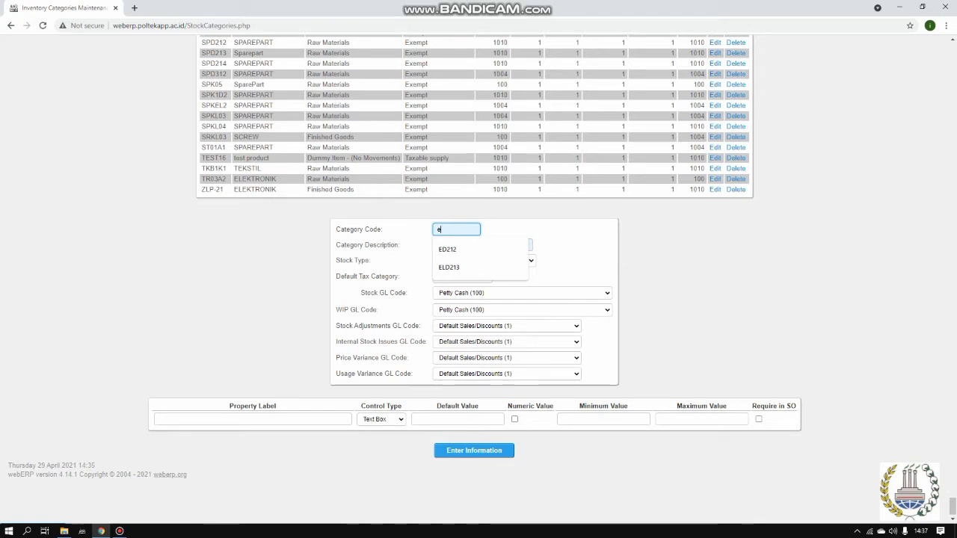
pyautogui.press('Down')
pyautogui.press('Return')
pyautogui.click(483, 245)
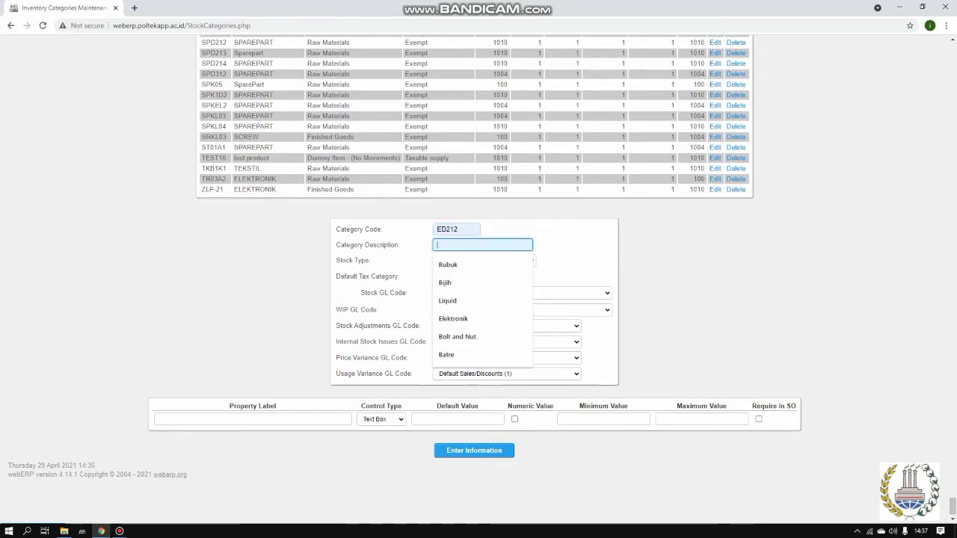
pyautogui.press('Down')
pyautogui.press('Down')
pyautogui.press('Down')
pyautogui.press('Down')
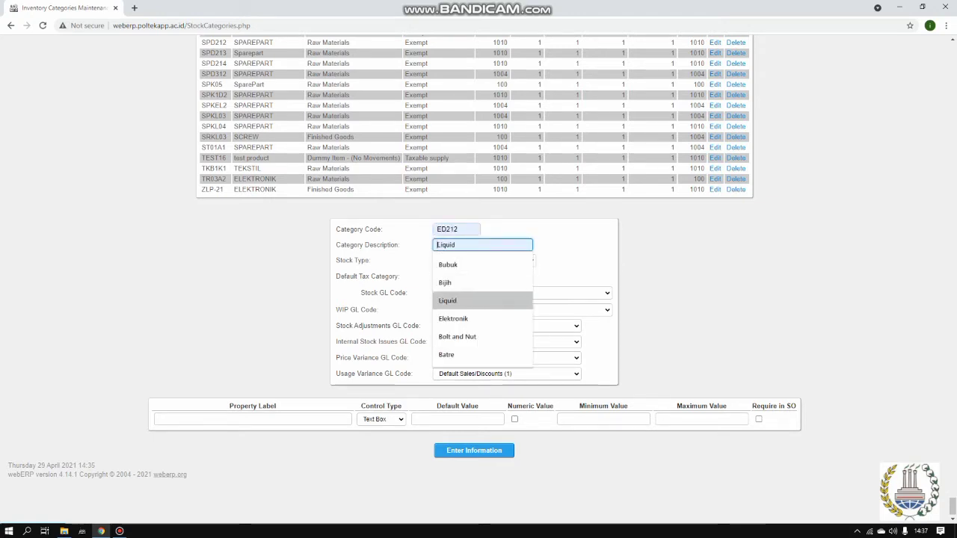
pyautogui.press('Return')
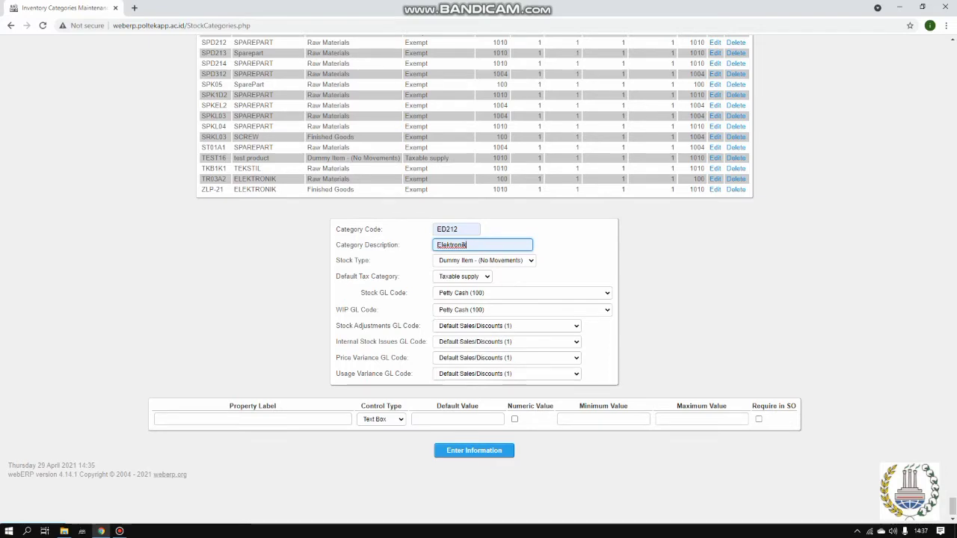
# Set stock type Raw Materials and tax category Exempt, then save the category
pyautogui.press('Tab')
pyautogui.hotkey('alt', 'Down')
pyautogui.press('Down')
pyautogui.press('Down')
pyautogui.press('Down')
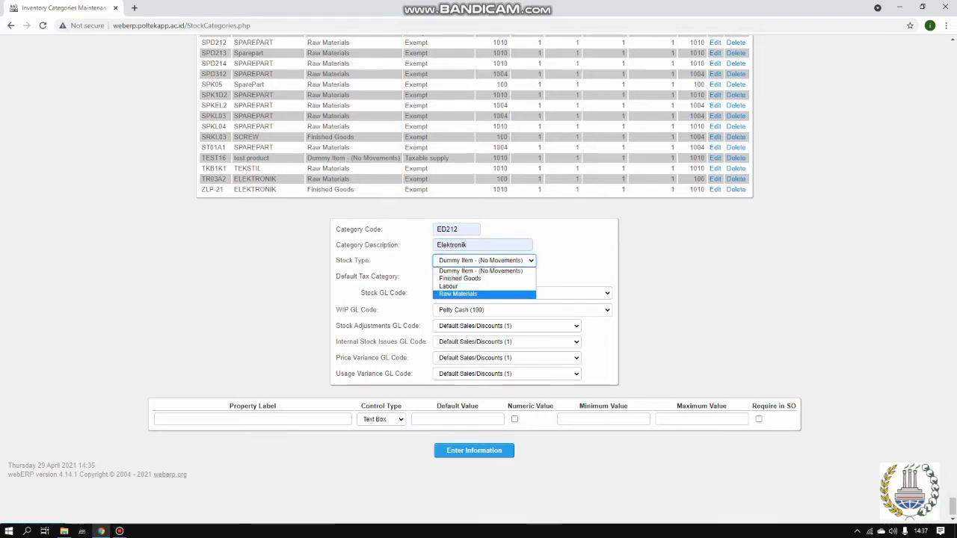
pyautogui.press('Return')
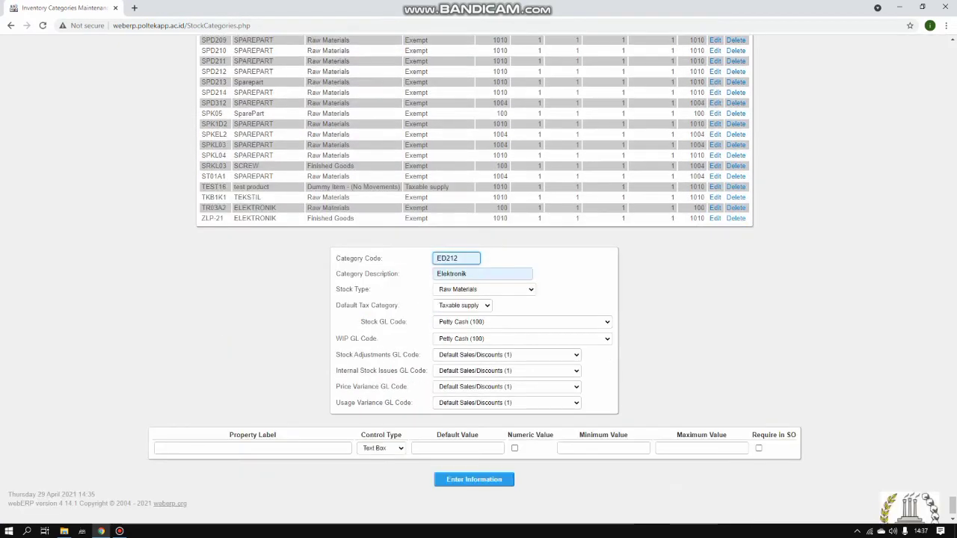
pyautogui.click(464, 306)
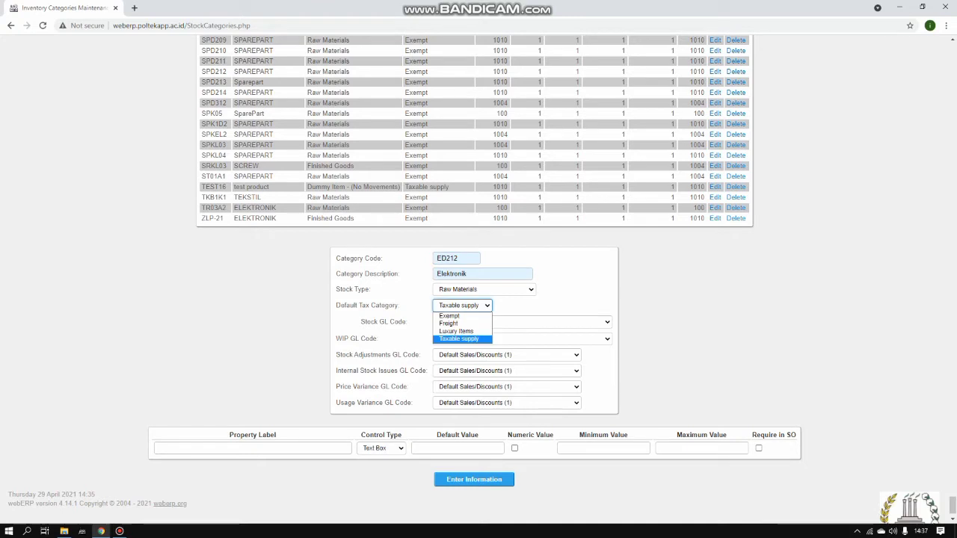
pyautogui.press('Return')
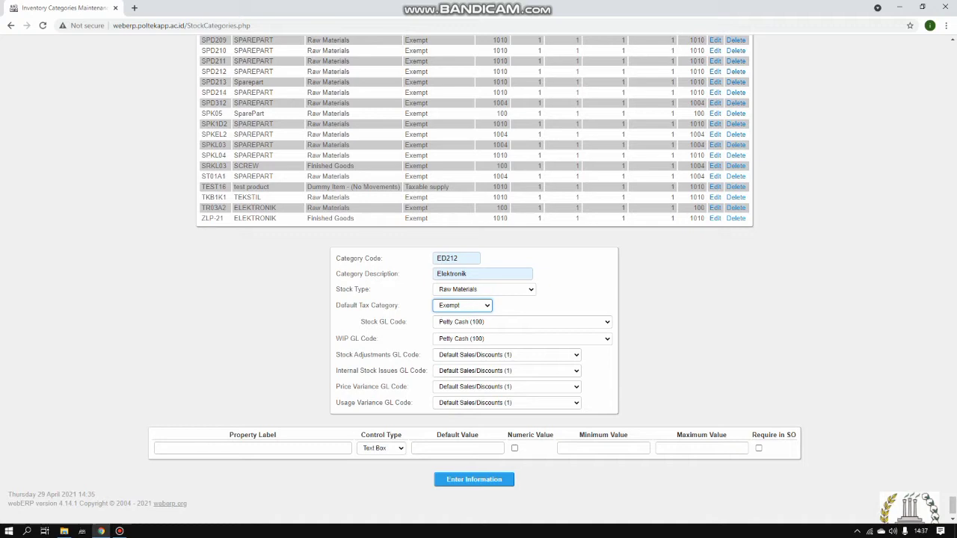
pyautogui.press('Return')
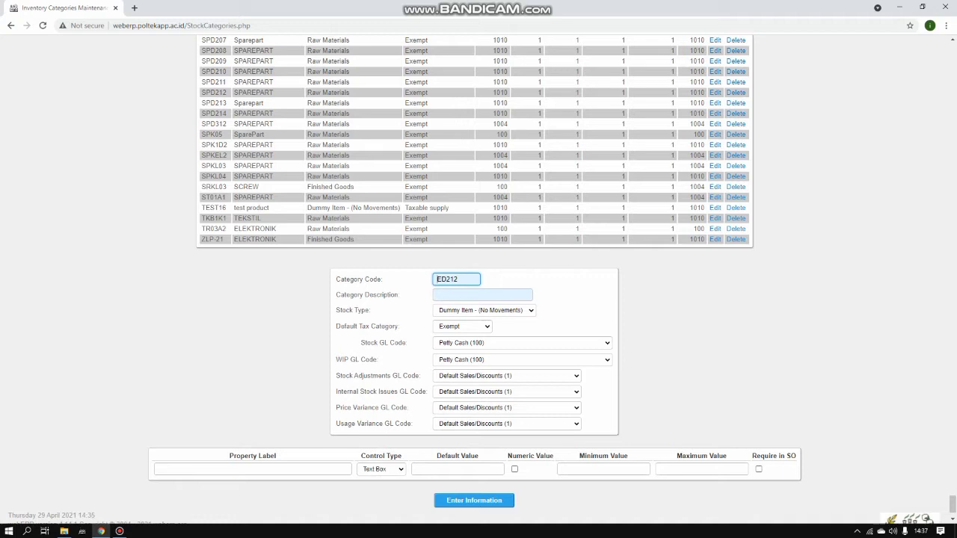
# Replace the category code with SD212
pyautogui.hotkey('ctrl', 'a')
pyautogui.press('BackSpace')
pyautogui.write('sd212')
pyautogui.press('Home')
pyautogui.press('Delete')
pyautogui.press('Delete')
pyautogui.write('SD')
# Describe the category as Sparepart, set stock type Raw Materials, and submit it
pyautogui.click(469, 295)
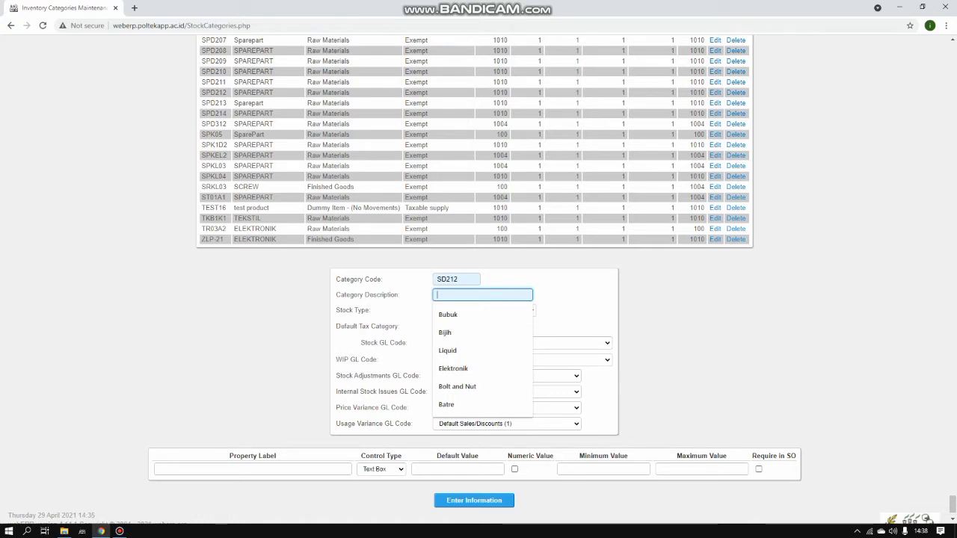
pyautogui.press('Down')
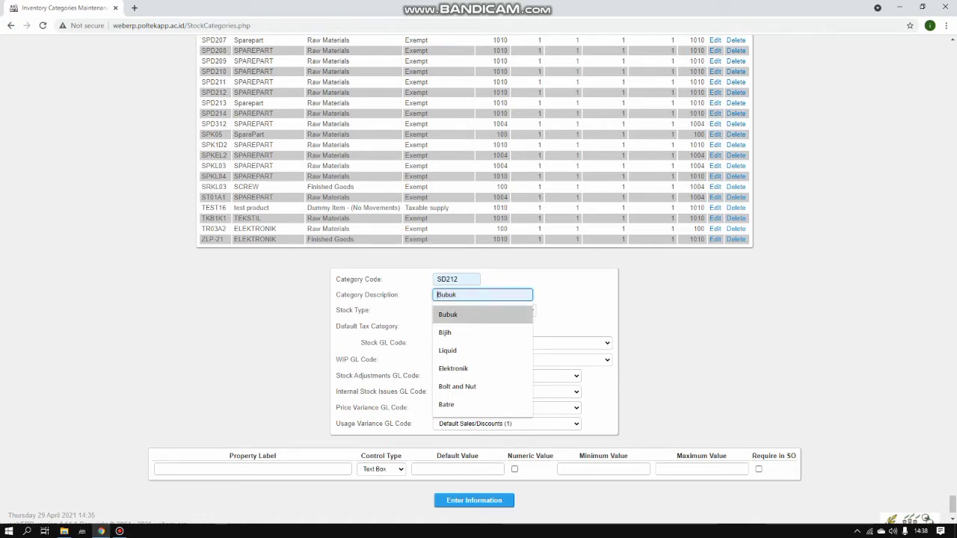
pyautogui.press('Down')
pyautogui.press('Down')
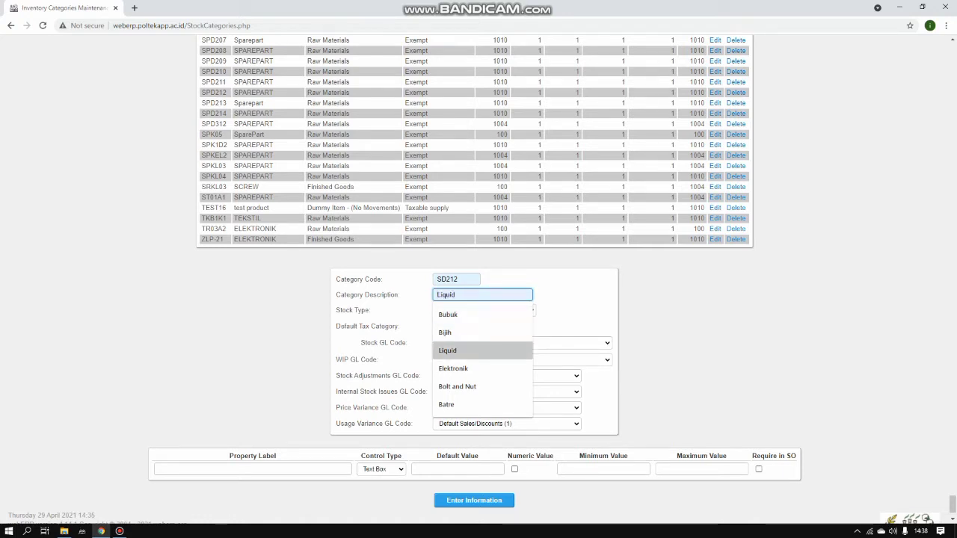
pyautogui.press('Down')
pyautogui.press('Down')
pyautogui.press('Down')
pyautogui.press('Up')
pyautogui.press('Up')
pyautogui.write('SPA')
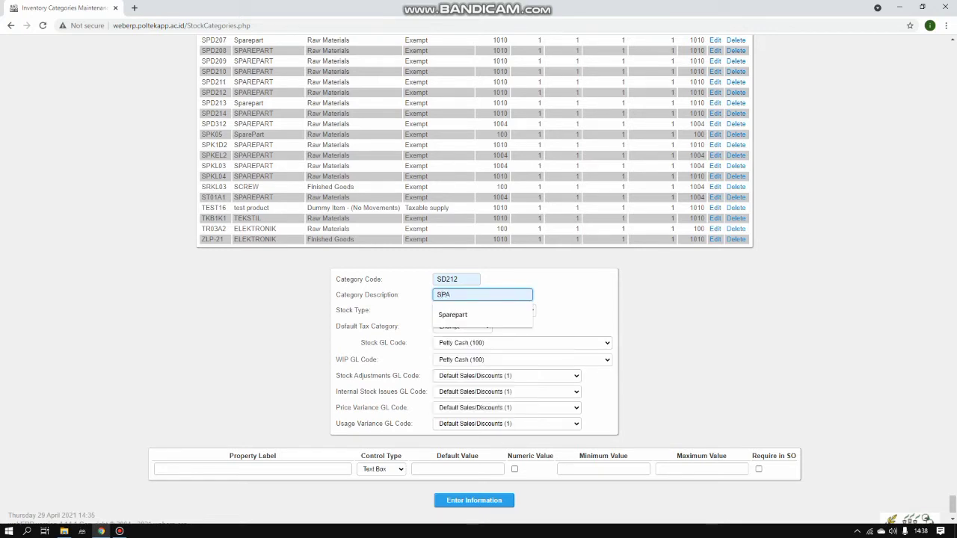
pyautogui.press('Down')
pyautogui.press('Return')
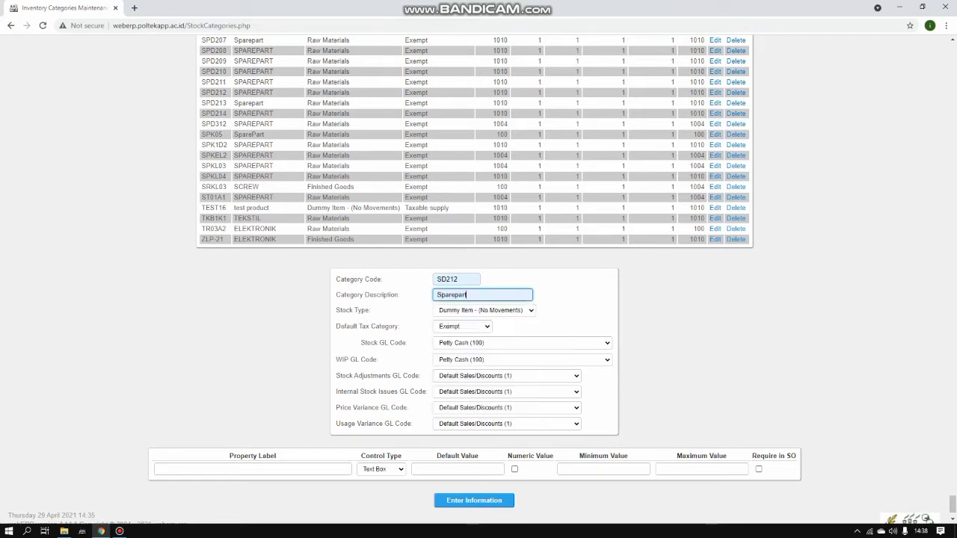
pyautogui.click(485, 310)
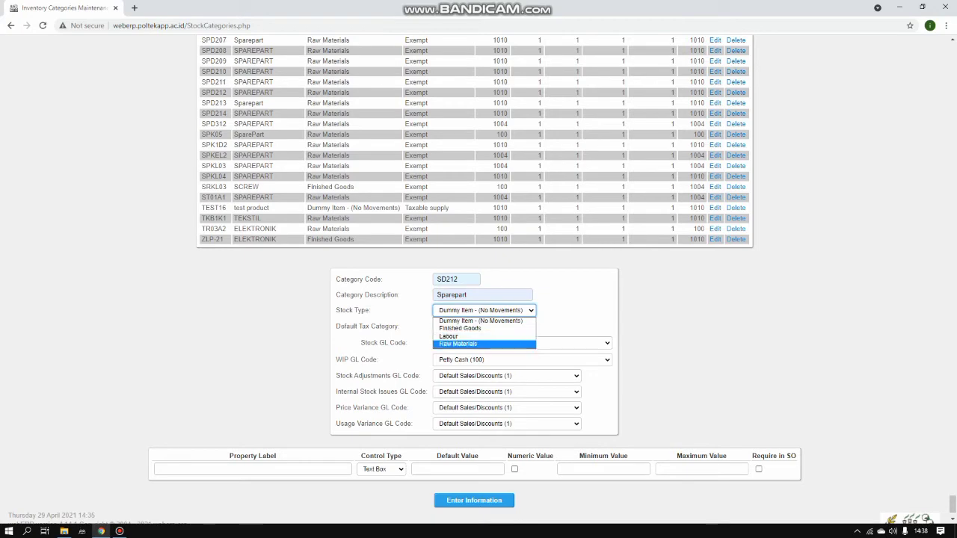
pyautogui.click(468, 344)
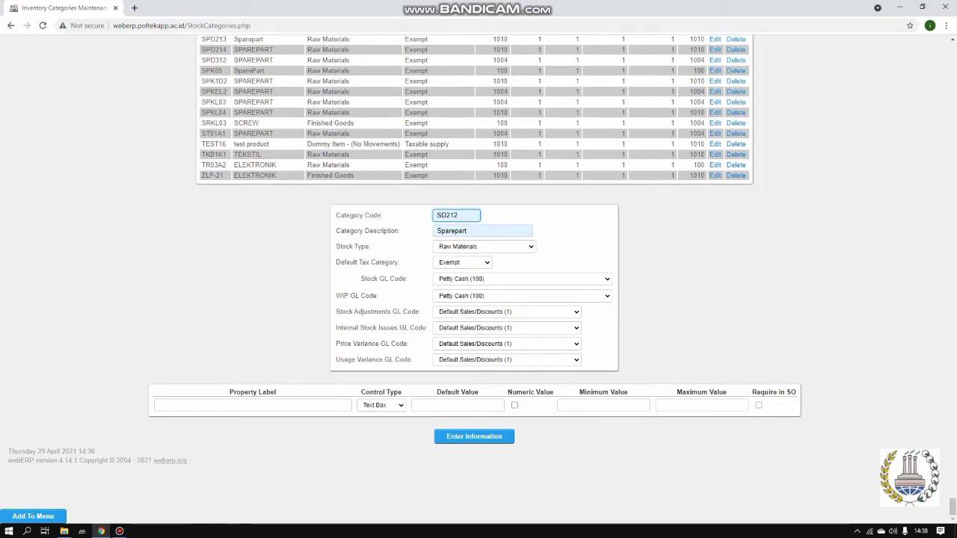
pyautogui.press('Return')
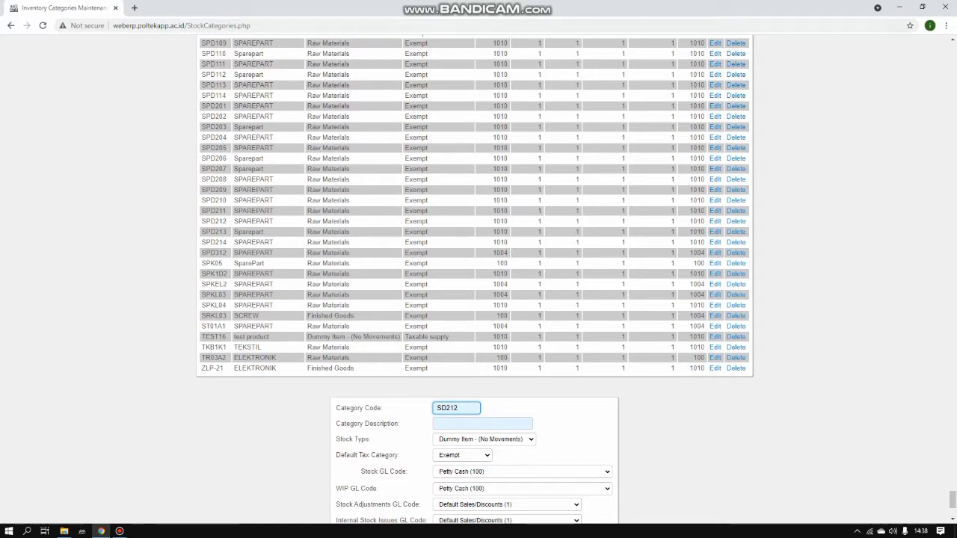
pyautogui.moveTo(521, 5)
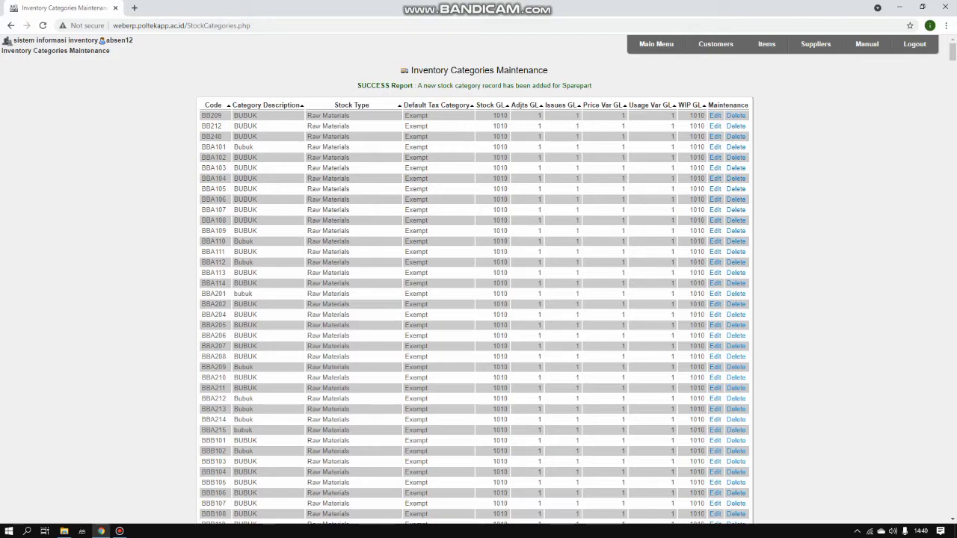
# Scroll the category list to confirm Sparepart was added, then go back to Main Menu
pyautogui.scroll(-5, 474, 299)
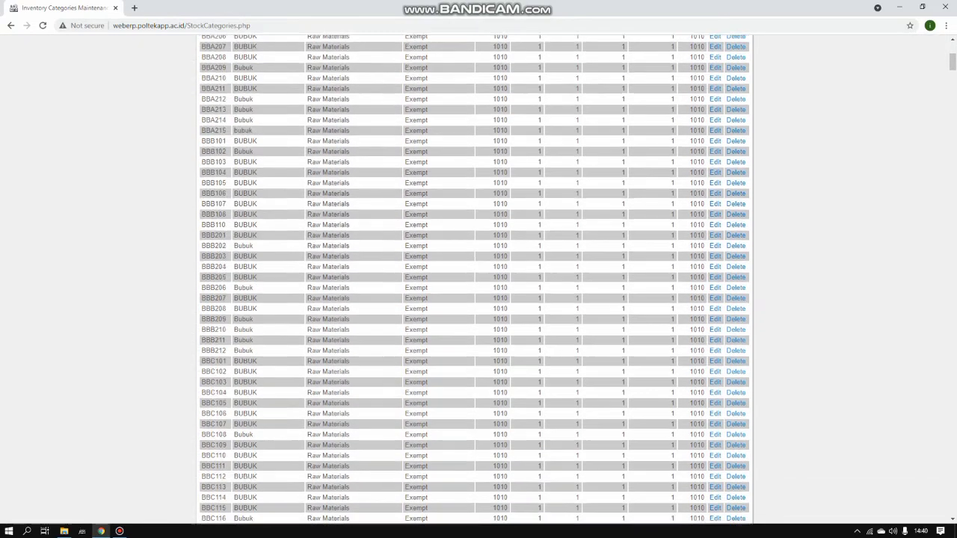
pyautogui.scroll(5, 474, 299)
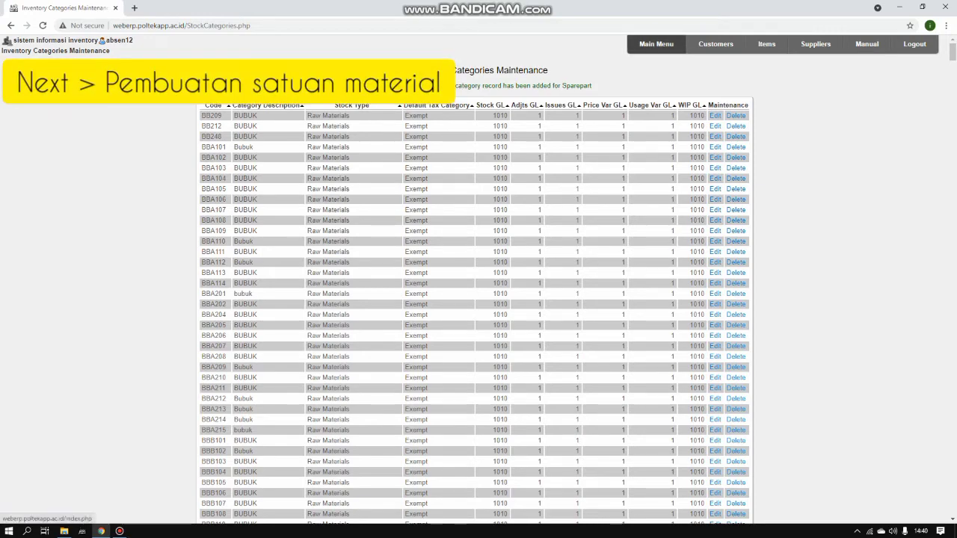
pyautogui.click(656, 43)
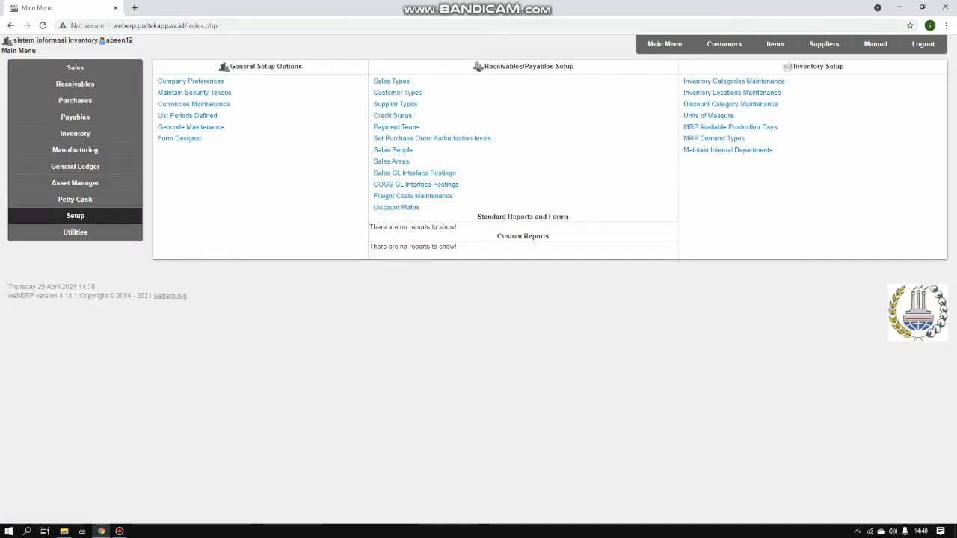
# Try adding unit UNIT in Units of Measure; it is rejected as already existing
pyautogui.click(708, 115)
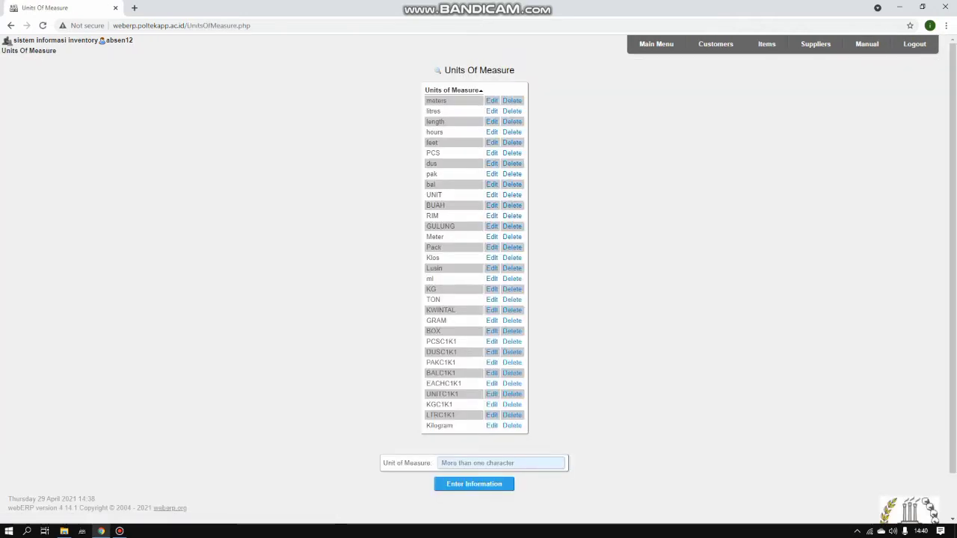
pyautogui.click(501, 463)
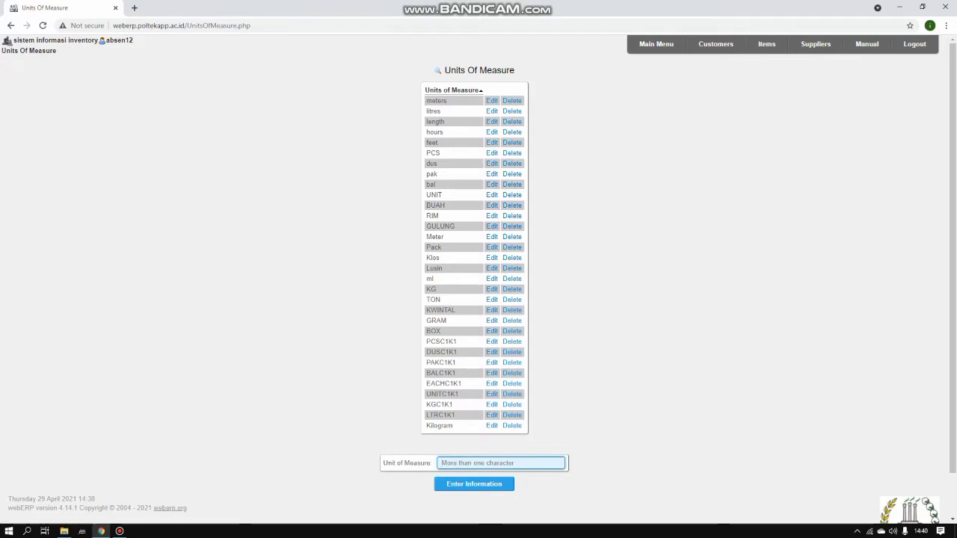
pyautogui.write('UNIT')
pyautogui.press('Return')
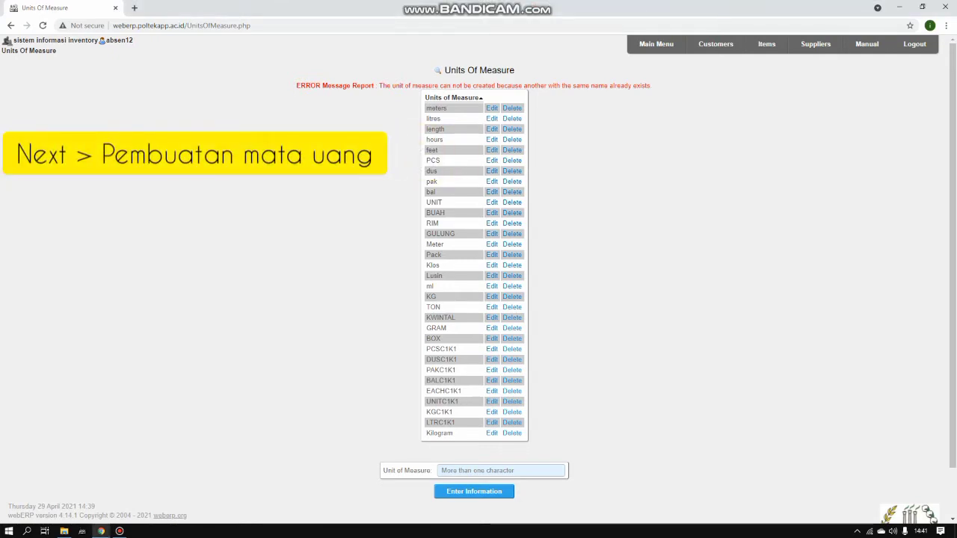
# Return to Main Menu and open Currencies Maintenance
pyautogui.click(656, 44)
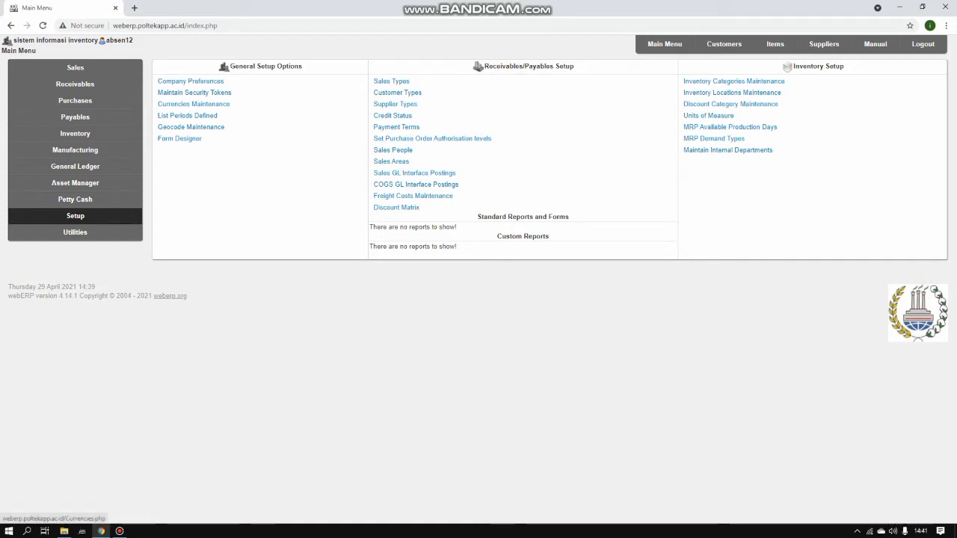
pyautogui.click(194, 104)
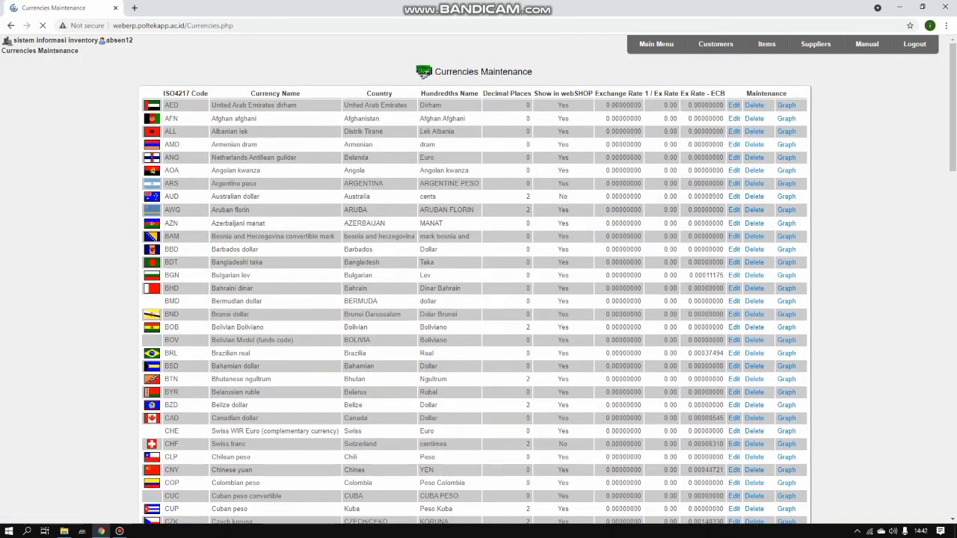
# Choose IDR - Indonesian rupiah in the new currency form
pyautogui.press('End')
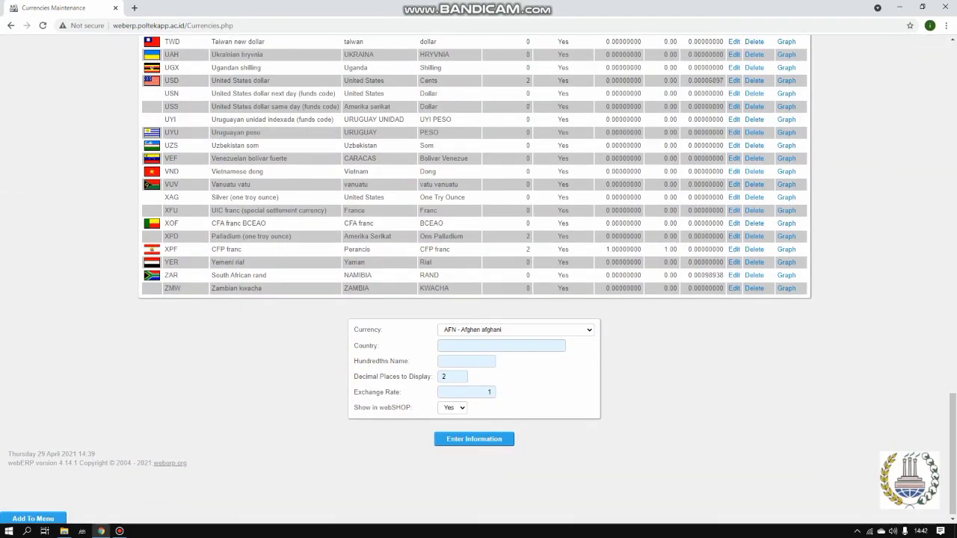
pyautogui.hotkey('alt', 'Down')
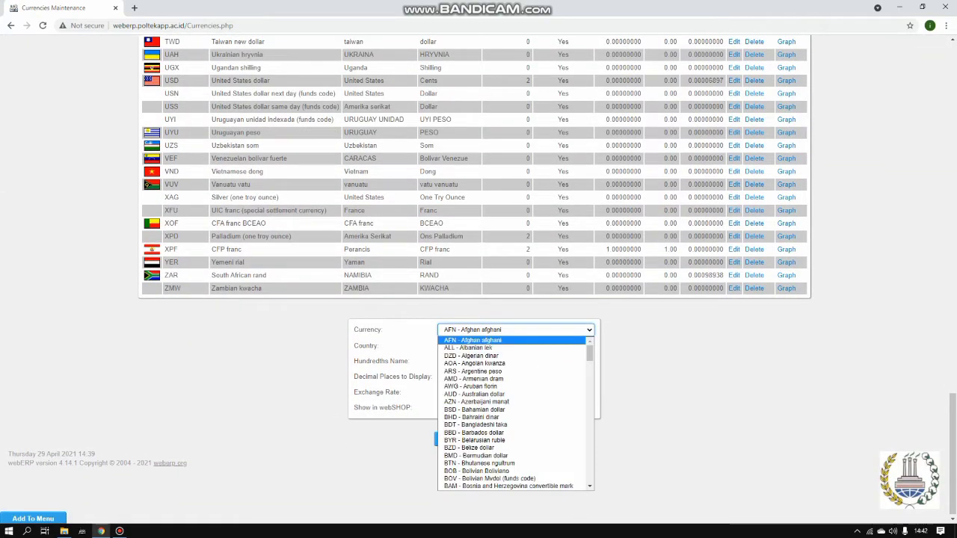
pyautogui.scroll(-18, 514, 464)
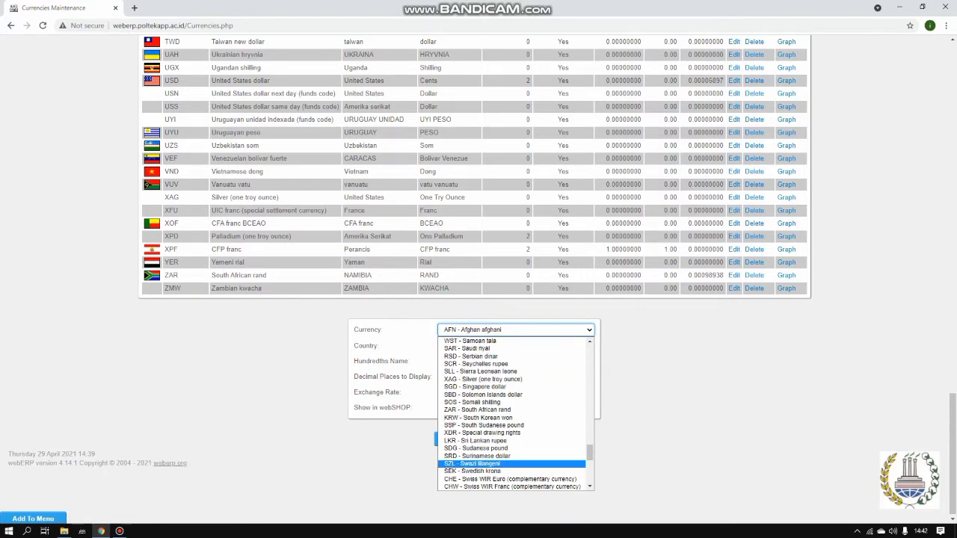
pyautogui.scroll(12, 514, 463)
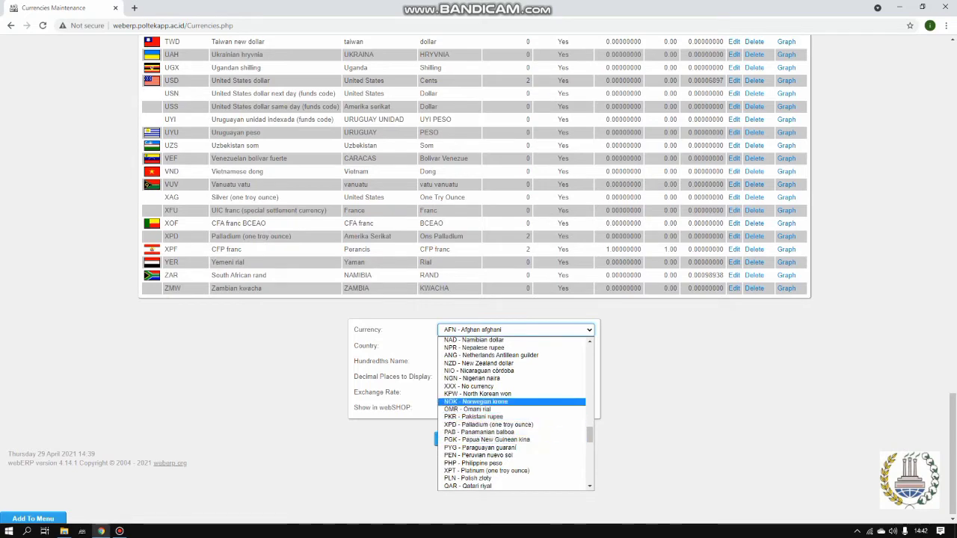
pyautogui.scroll(10, 515, 419)
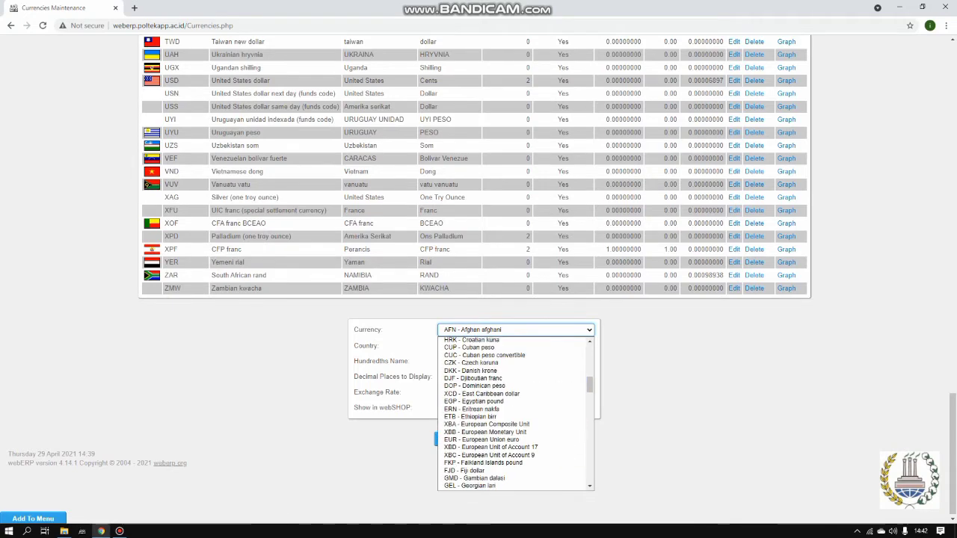
pyautogui.scroll(8, 514, 394)
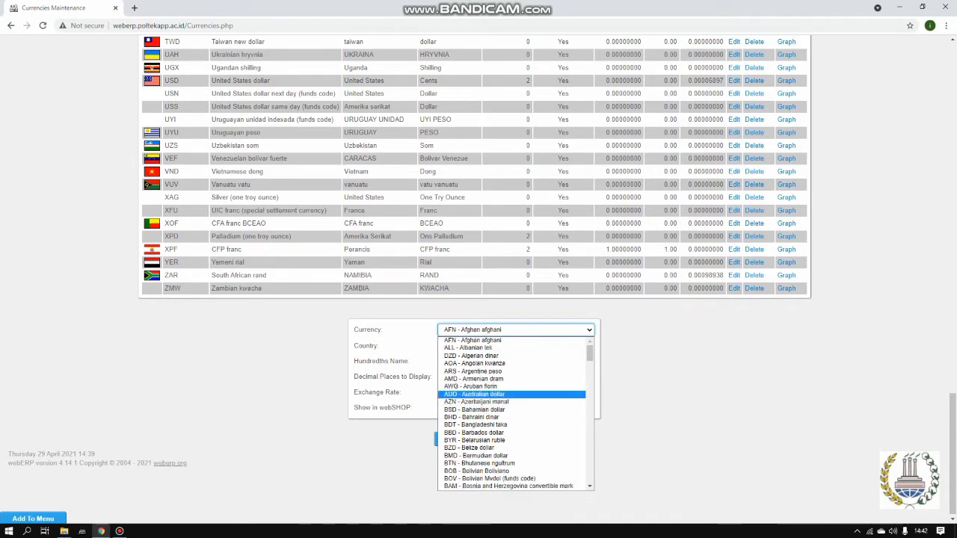
pyautogui.scroll(-12, 514, 394)
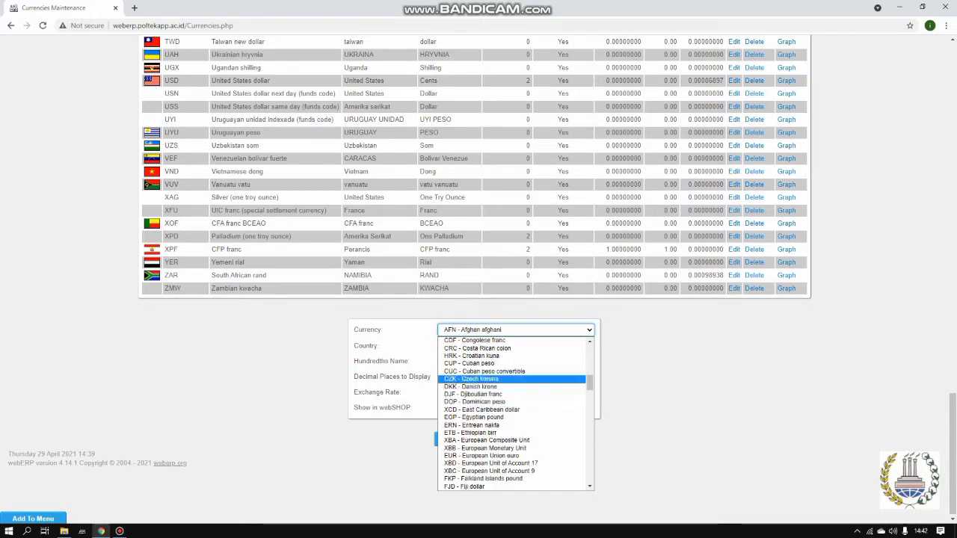
pyautogui.scroll(-6, 515, 394)
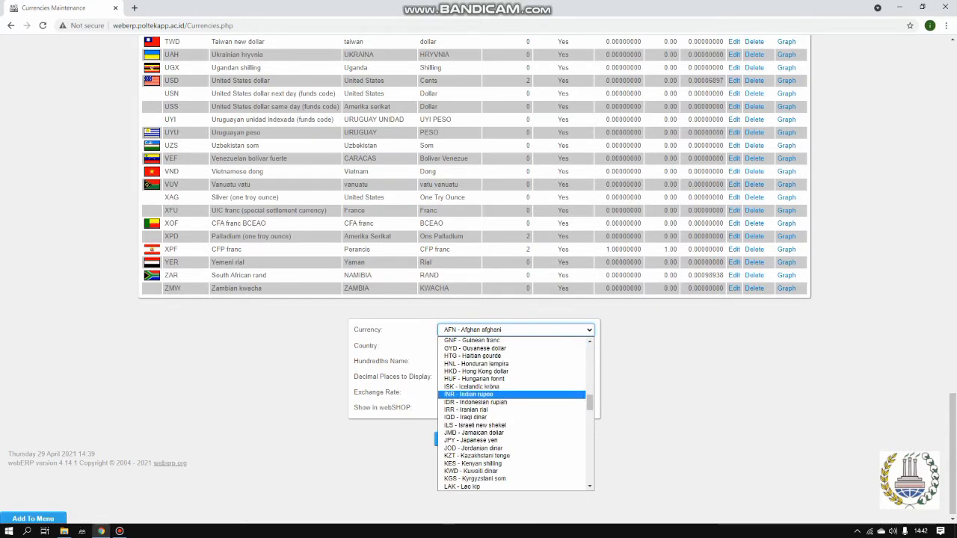
pyautogui.click(479, 402)
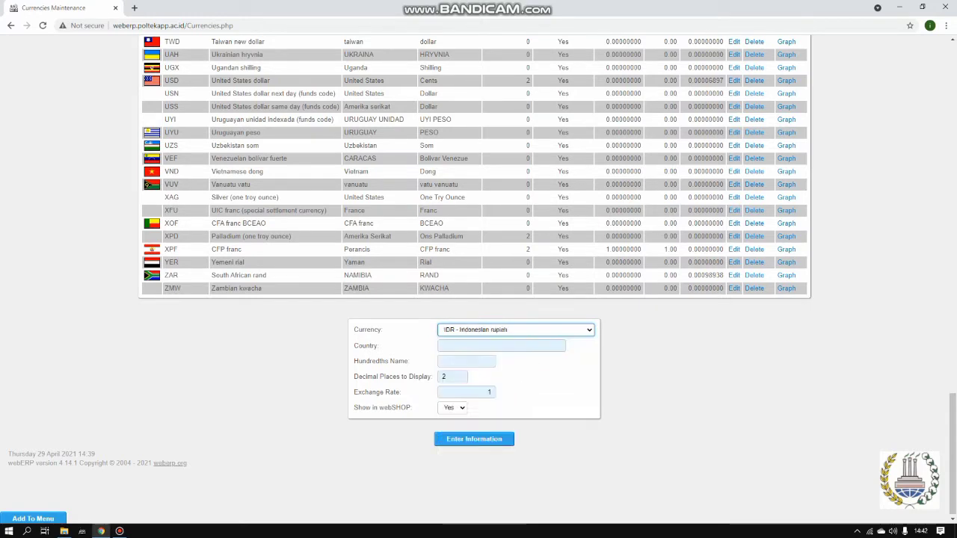
# Enter country Indonesia, hundredths name Rupiah and 0 decimal places, then return to Main Menu
pyautogui.click(483, 346)
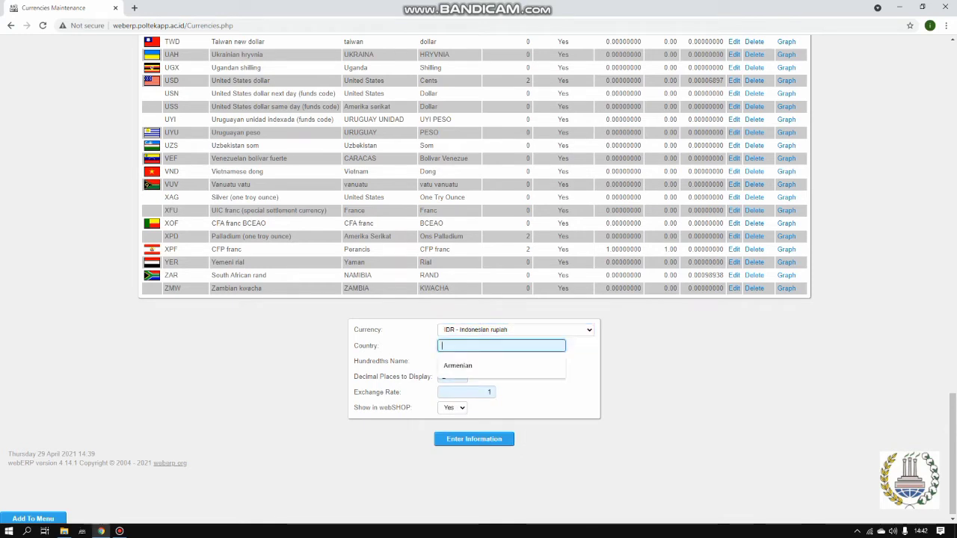
pyautogui.write('i')
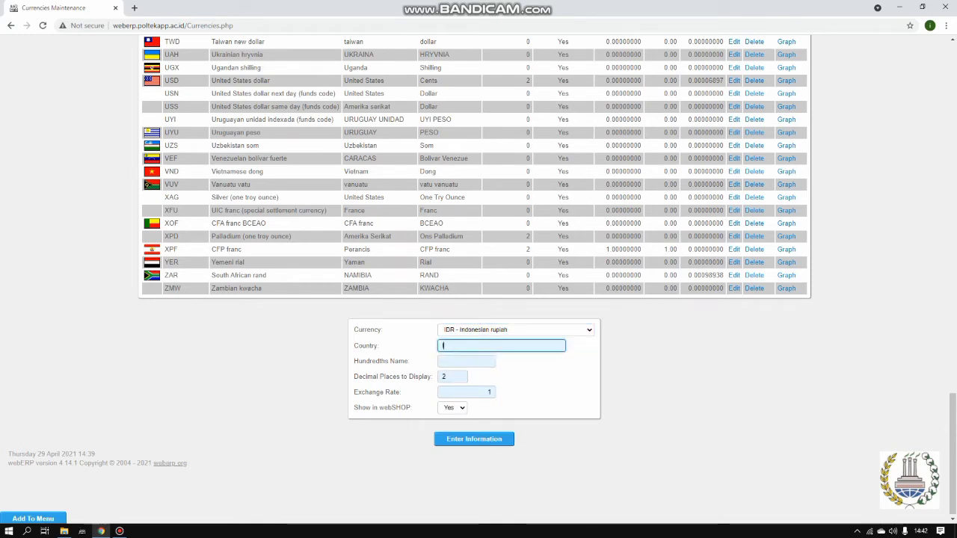
pyautogui.write('ndone')
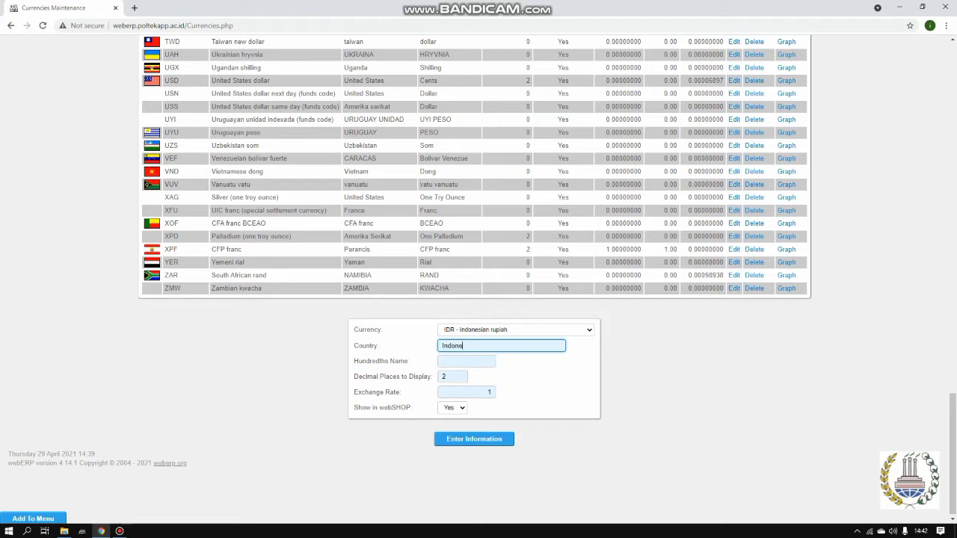
pyautogui.write('sia')
pyautogui.click(467, 361)
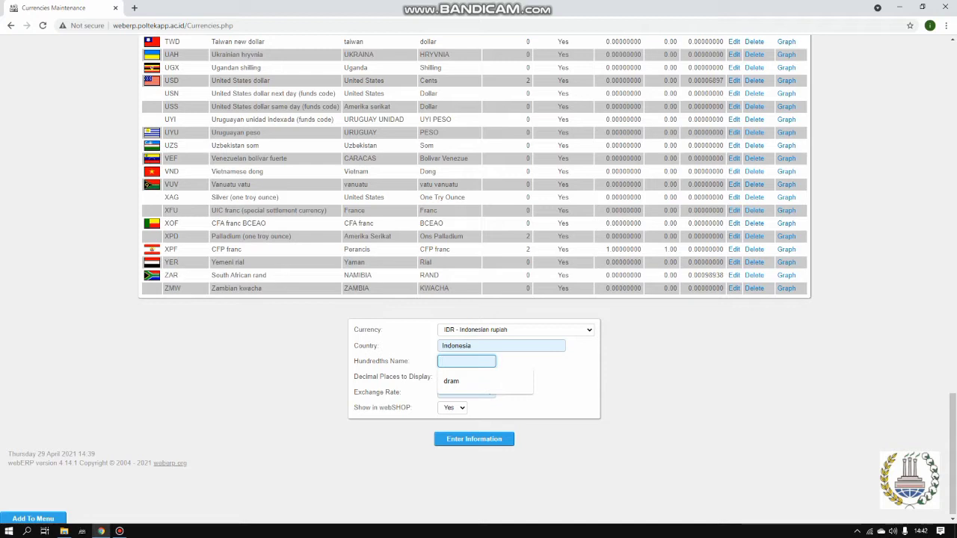
pyautogui.write('Rup')
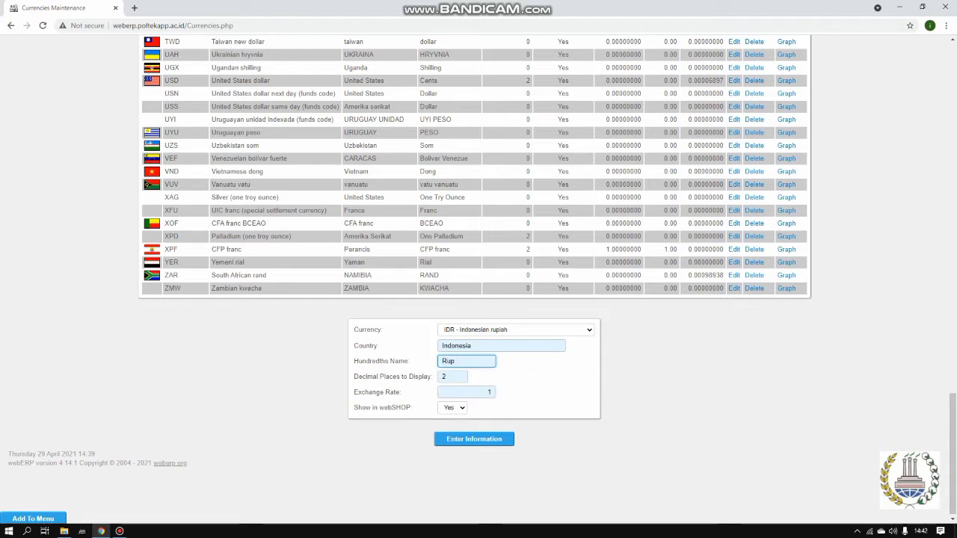
pyautogui.write('iah')
pyautogui.press('Tab')
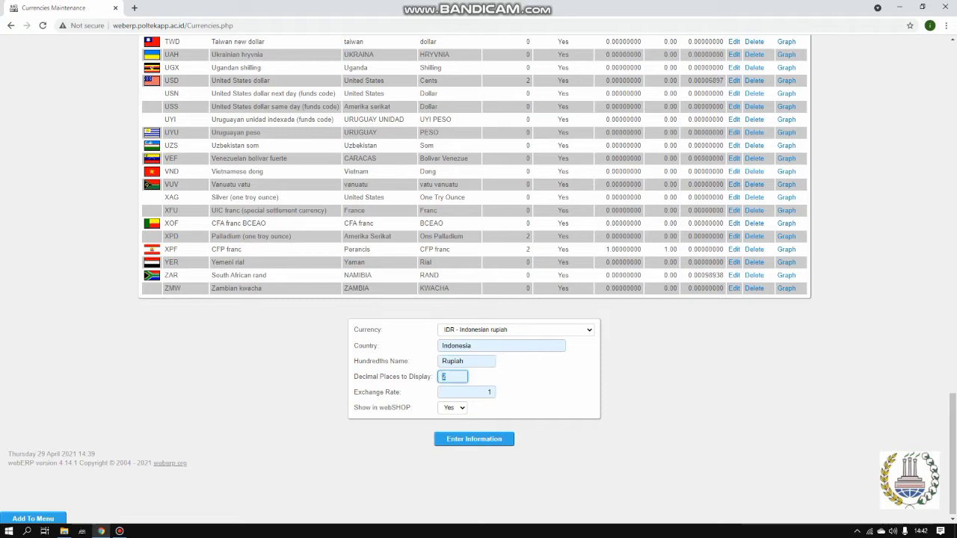
pyautogui.write('0')
pyautogui.scroll(9, 479, 280)
pyautogui.scroll(10, 479, 281)
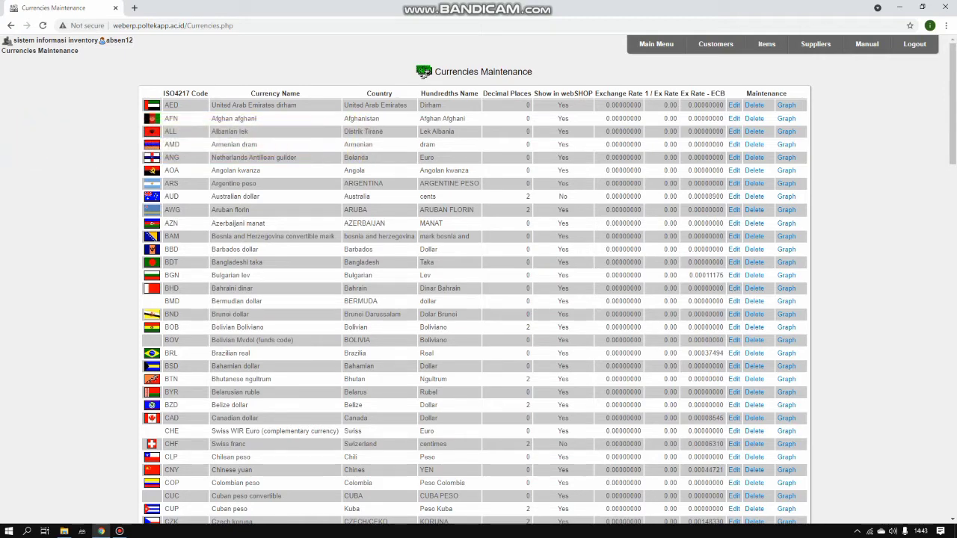
pyautogui.click(655, 44)
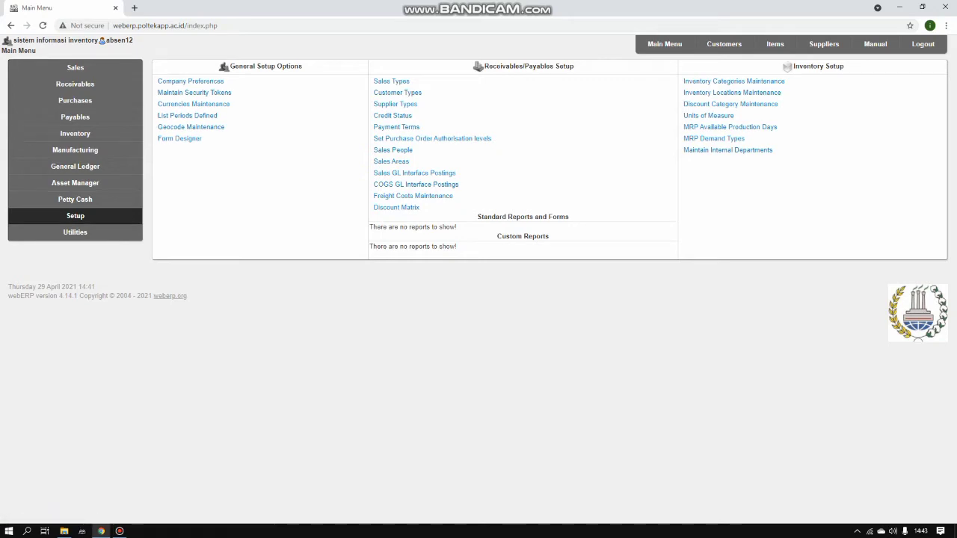
# Open Location Maintenance and enter location code WH12A named WAREHOUSE A-12
pyautogui.click(732, 91)
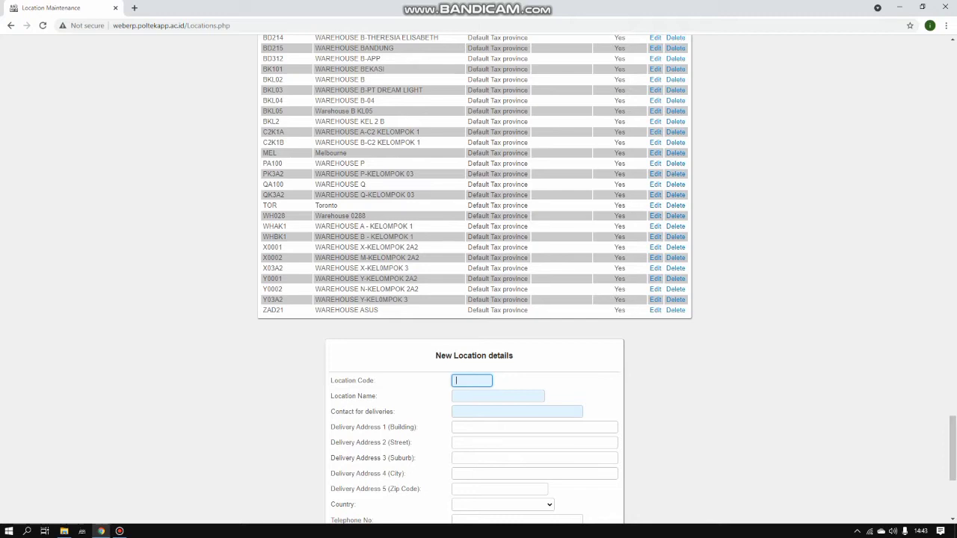
pyautogui.scroll(-2, 479, 299)
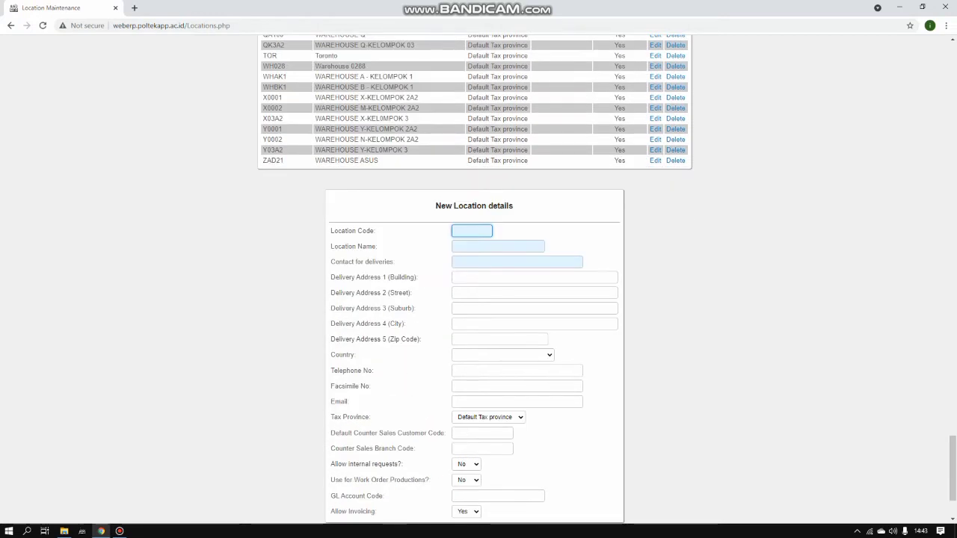
pyautogui.click(472, 231)
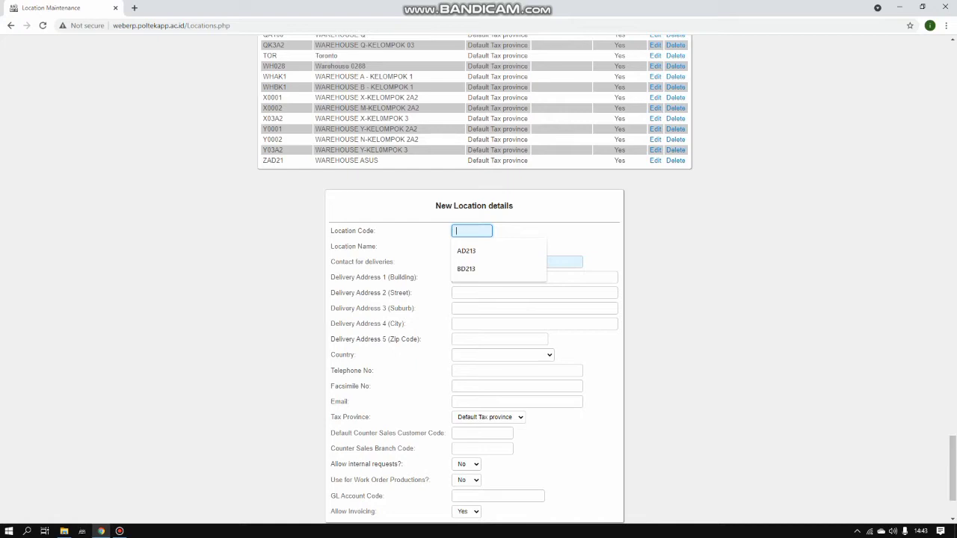
pyautogui.write('WH')
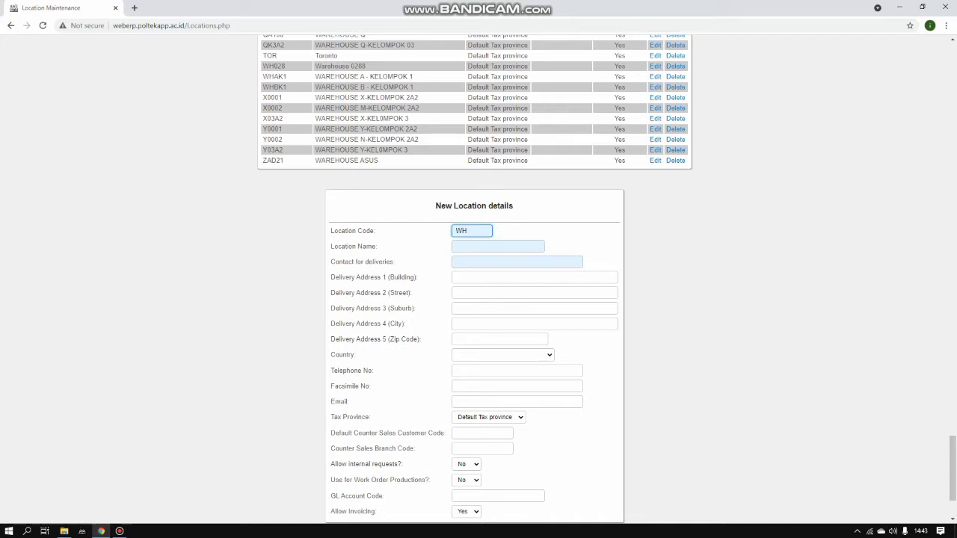
pyautogui.write('12A')
pyautogui.click(498, 247)
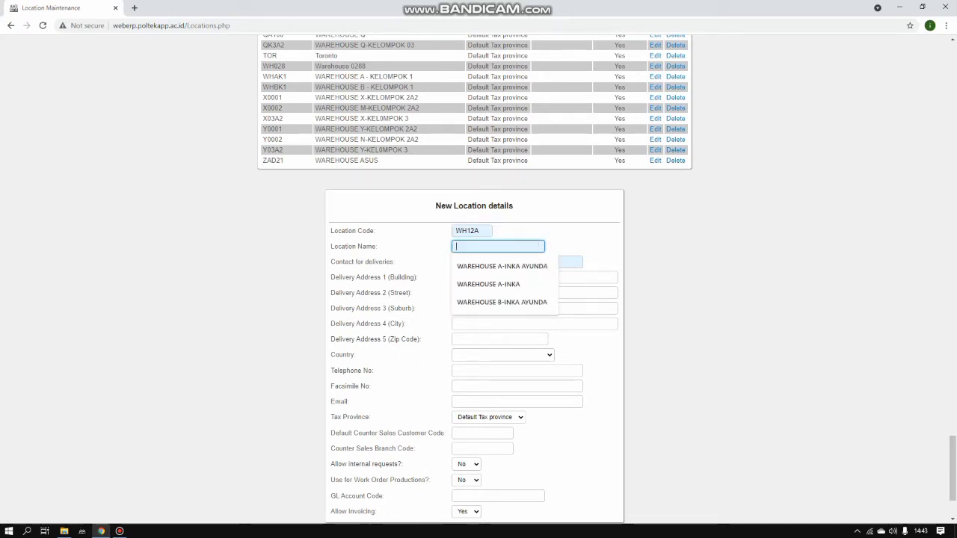
pyautogui.write('W')
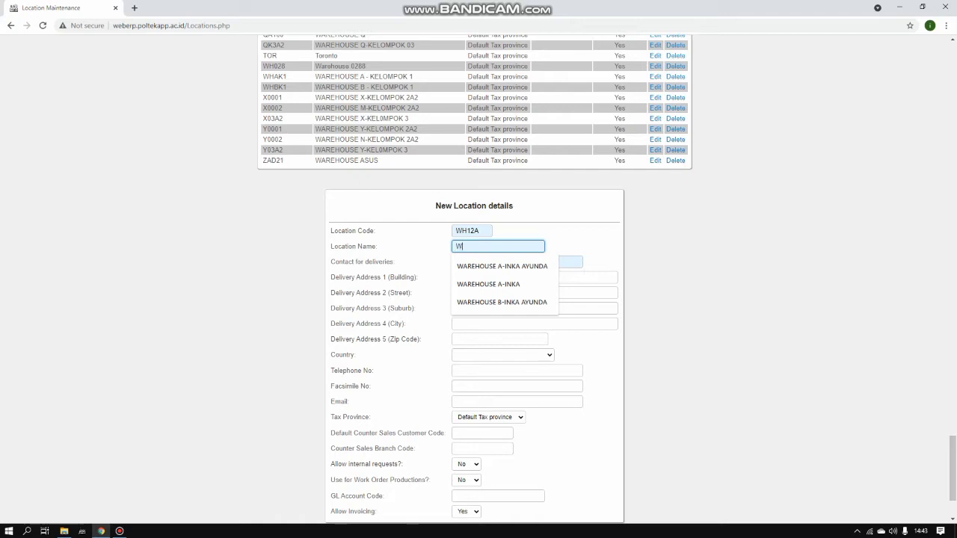
pyautogui.press('Down')
pyautogui.press('Down')
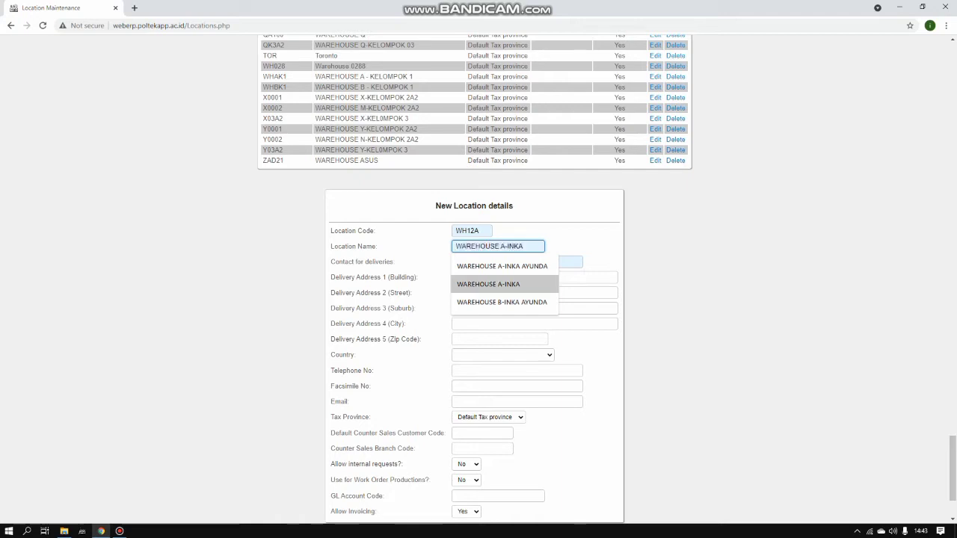
pyautogui.press('Return')
pyautogui.moveTo(526, 246); pyautogui.dragTo(507, 246)
pyautogui.press('Down')
pyautogui.press('Down')
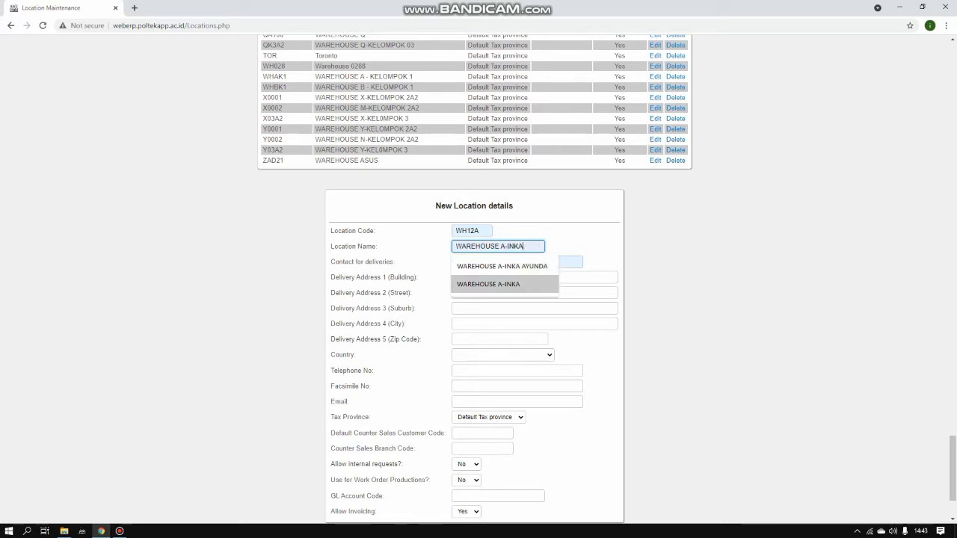
pyautogui.press('BackSpace')
pyautogui.press('BackSpace')
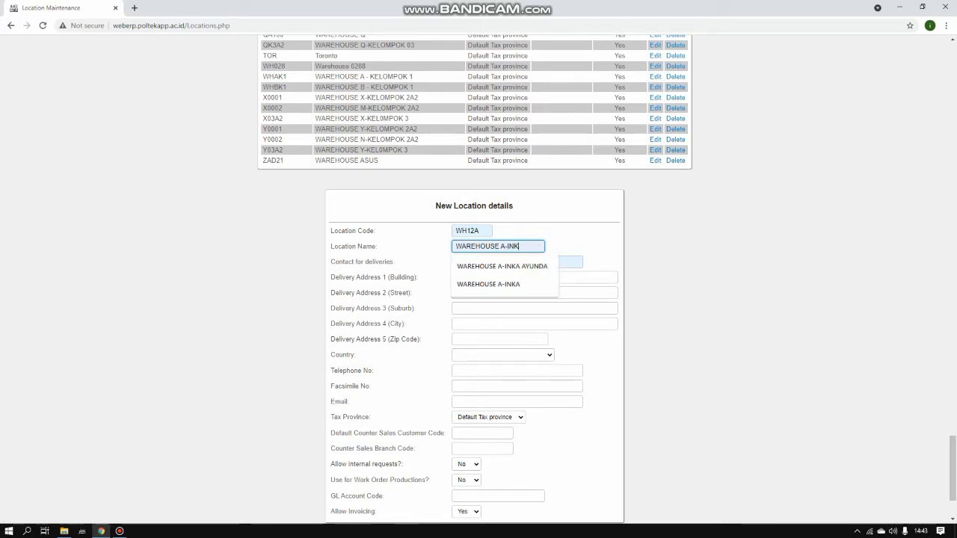
pyautogui.press('BackSpace')
pyautogui.write('12')
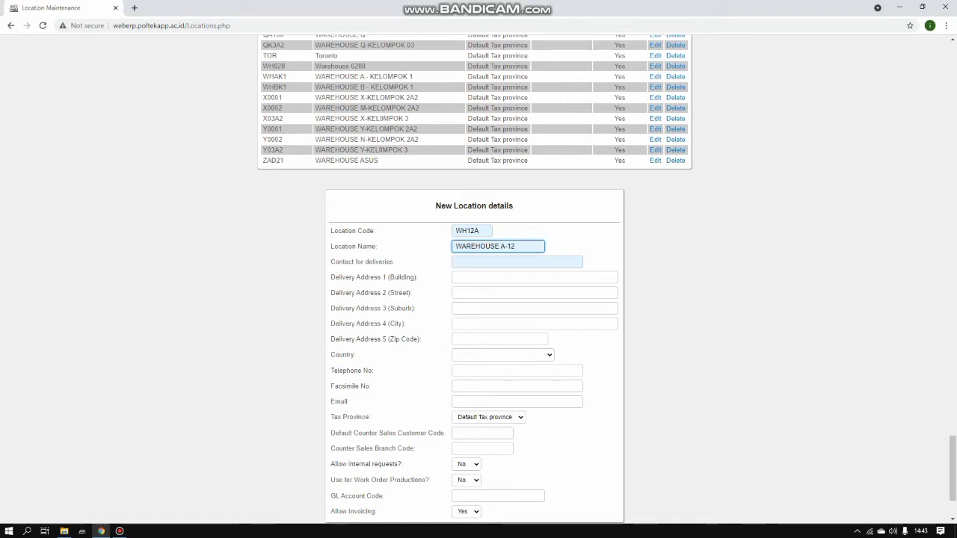
# Fill the delivery contact and address from saved suggestions, then submit location WH12A
pyautogui.click(516, 262)
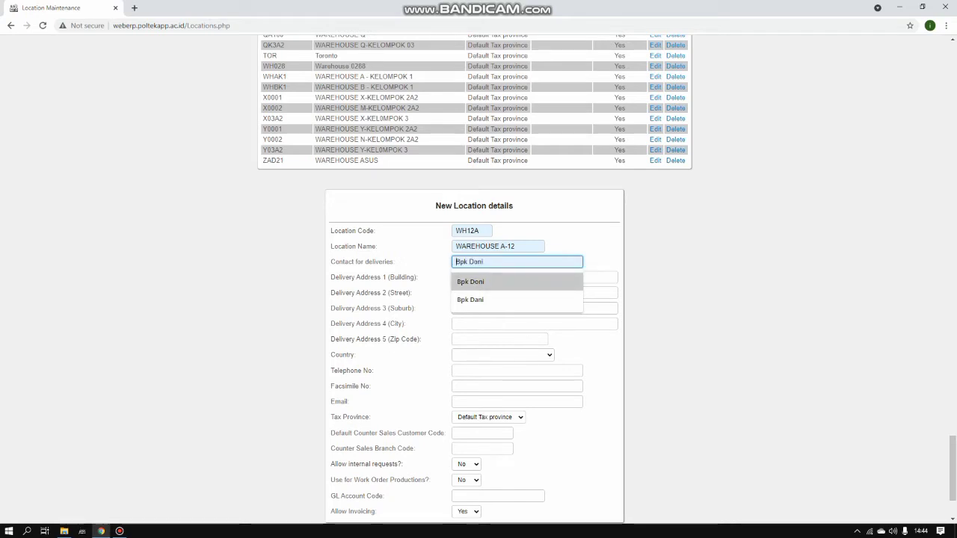
pyautogui.press('Down')
pyautogui.press('Return')
pyautogui.press('Tab')
pyautogui.press('Down')
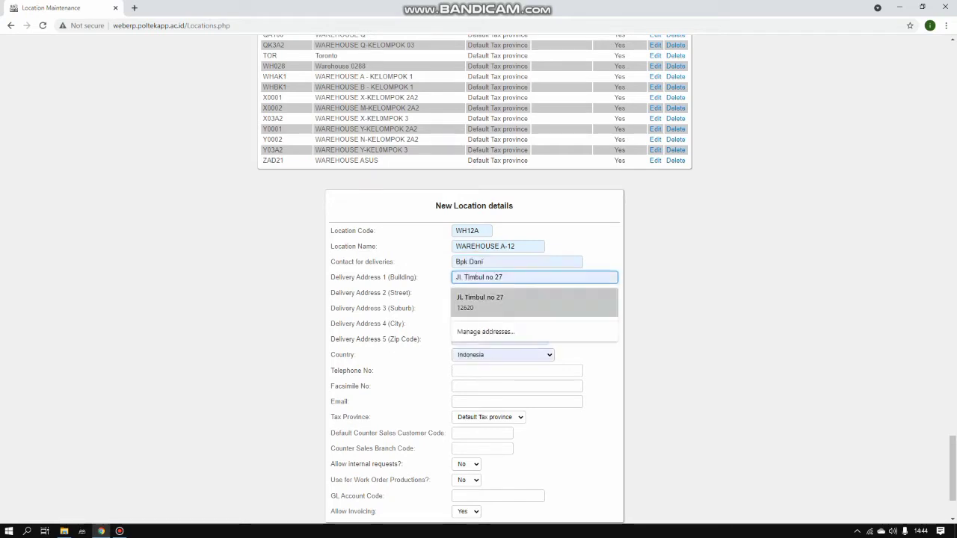
pyautogui.press('Return')
pyautogui.press('Tab')
pyautogui.press('Down')
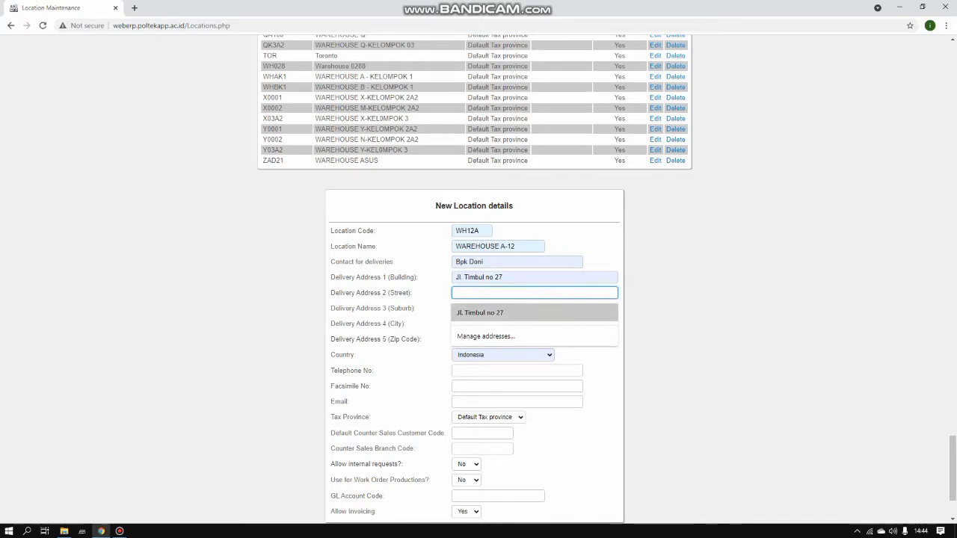
pyautogui.press('Escape')
pyautogui.scroll(-1, 474, 299)
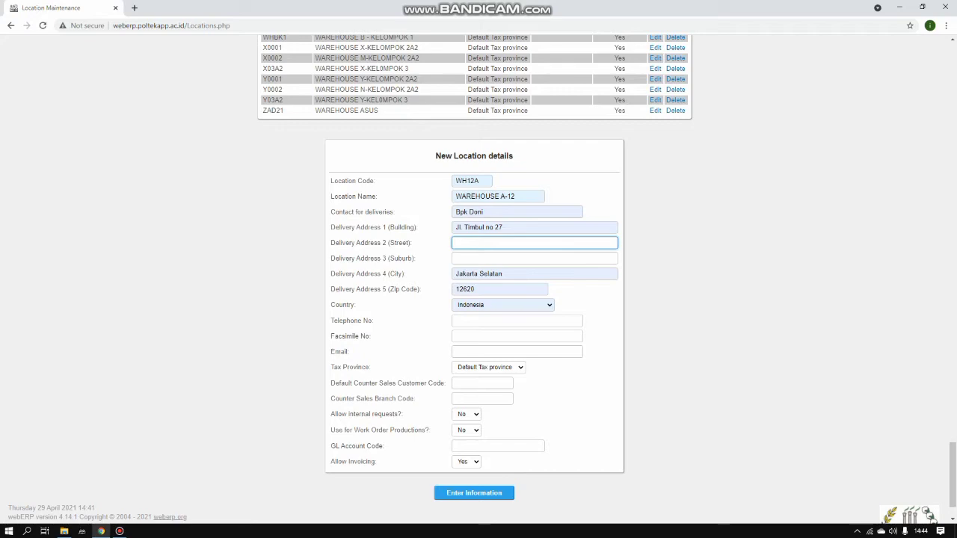
pyautogui.press('Return')
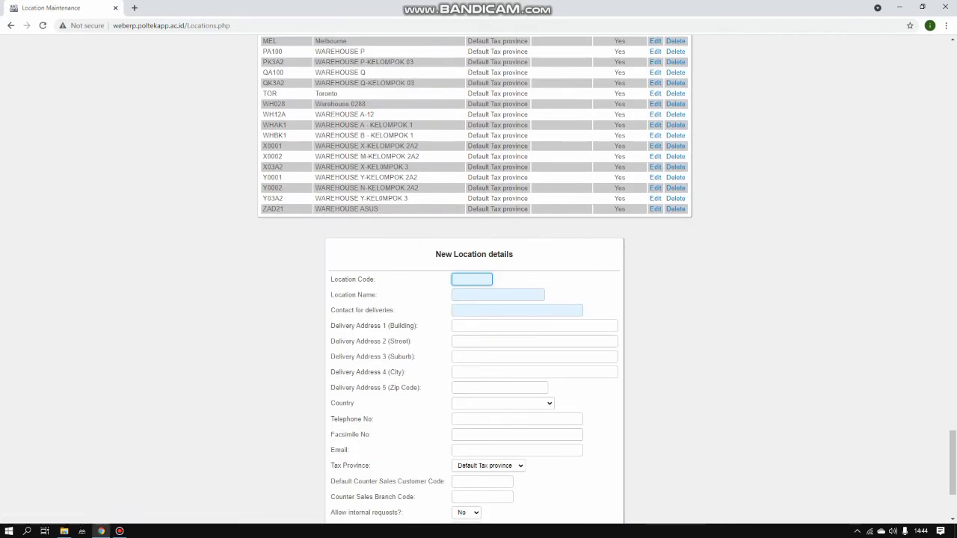
pyautogui.scroll(5, 478, 278)
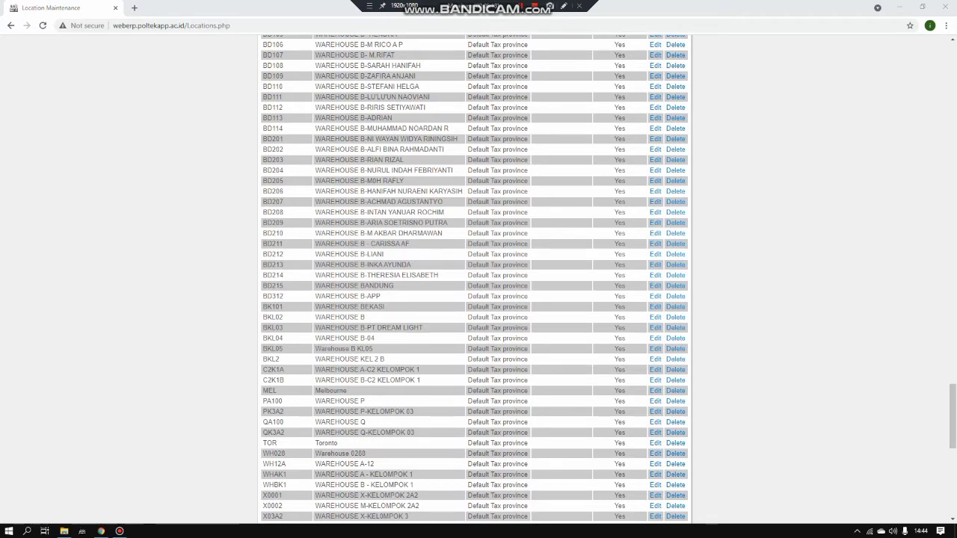
pyautogui.scroll(-5, 478, 278)
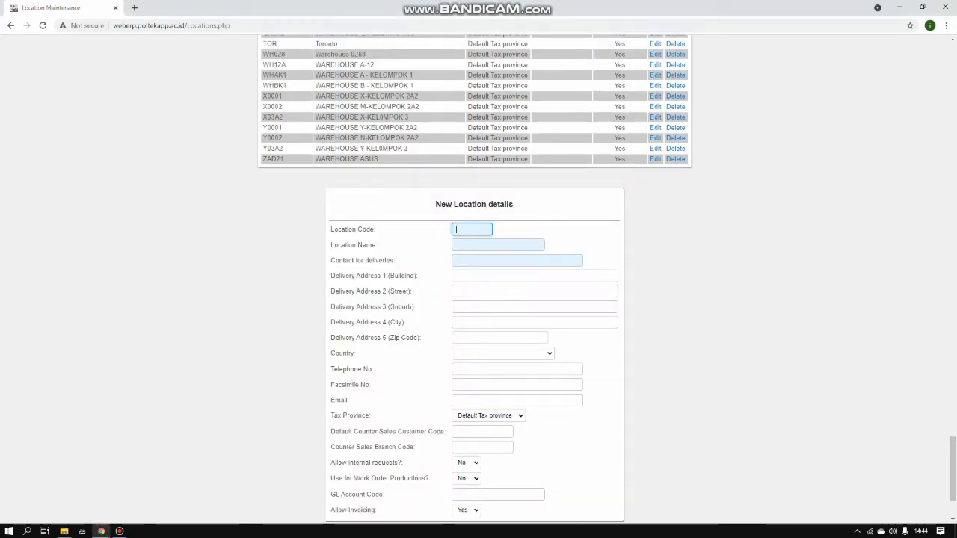
# Enter location code WH12B and name WAREHOUSE B-12, adapted from the previous entries
pyautogui.click(472, 230)
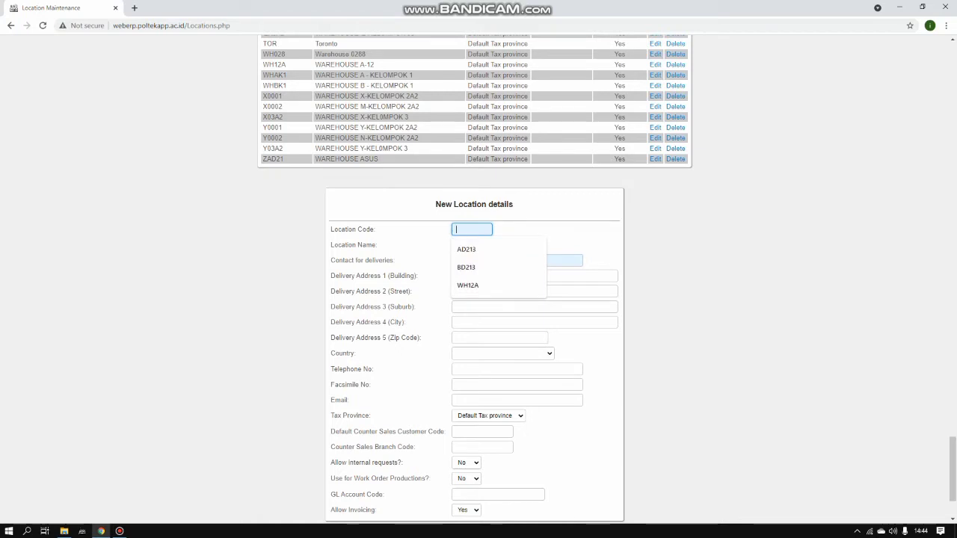
pyautogui.press('Return')
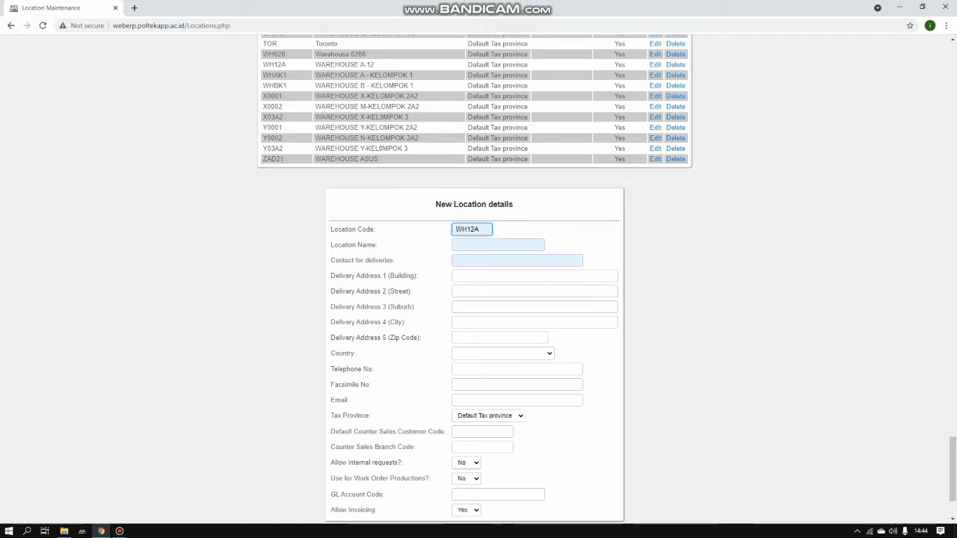
pyautogui.press('BackSpace')
pyautogui.write('B')
pyautogui.press('Tab')
pyautogui.press('Down')
pyautogui.press('Down')
pyautogui.press('Down')
pyautogui.press('Down')
pyautogui.press('Down')
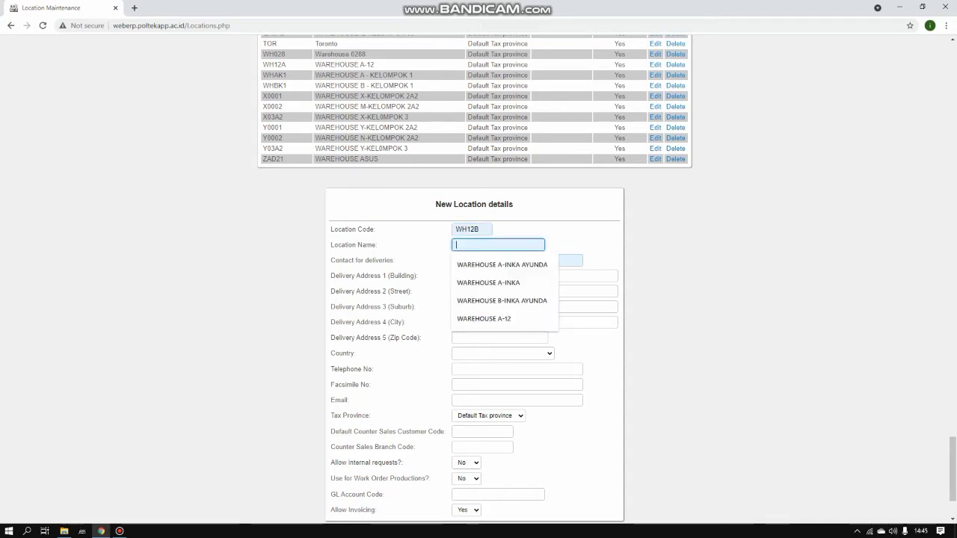
pyautogui.press('Return')
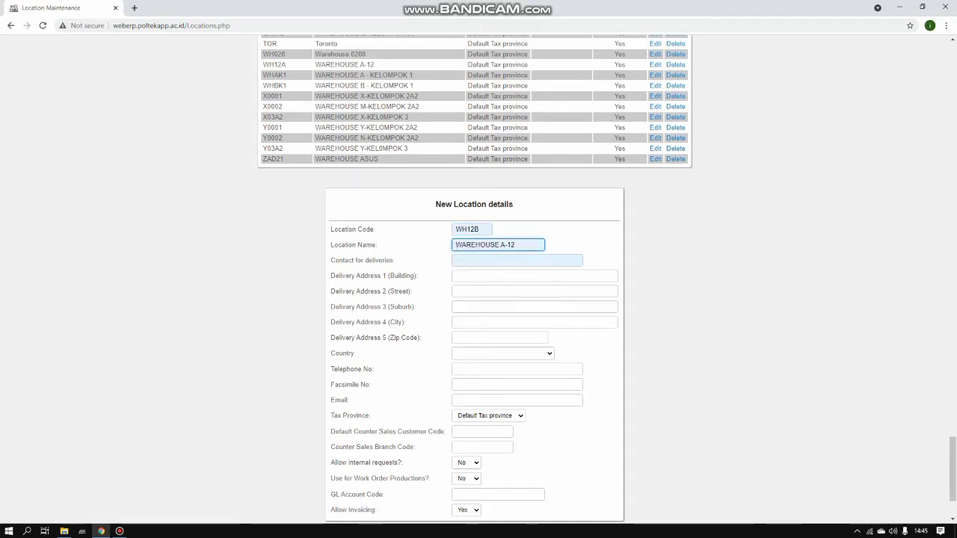
pyautogui.click(507, 245)
pyautogui.press('BackSpace')
pyautogui.write('B')
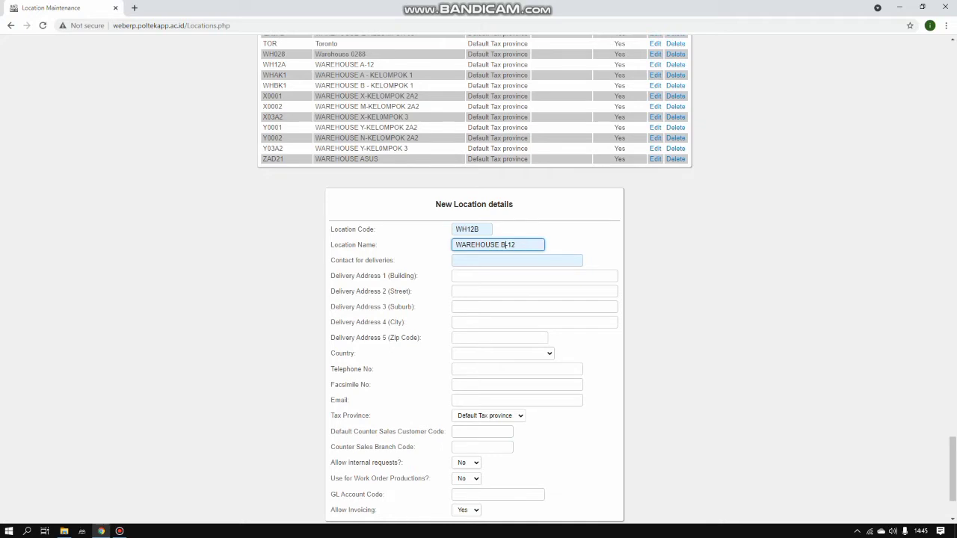
# Fill the delivery contact and address with house number 8, leave line 2 empty, and submit
pyautogui.click(458, 260)
pyautogui.press('Down')
pyautogui.press('Down')
pyautogui.press('Return')
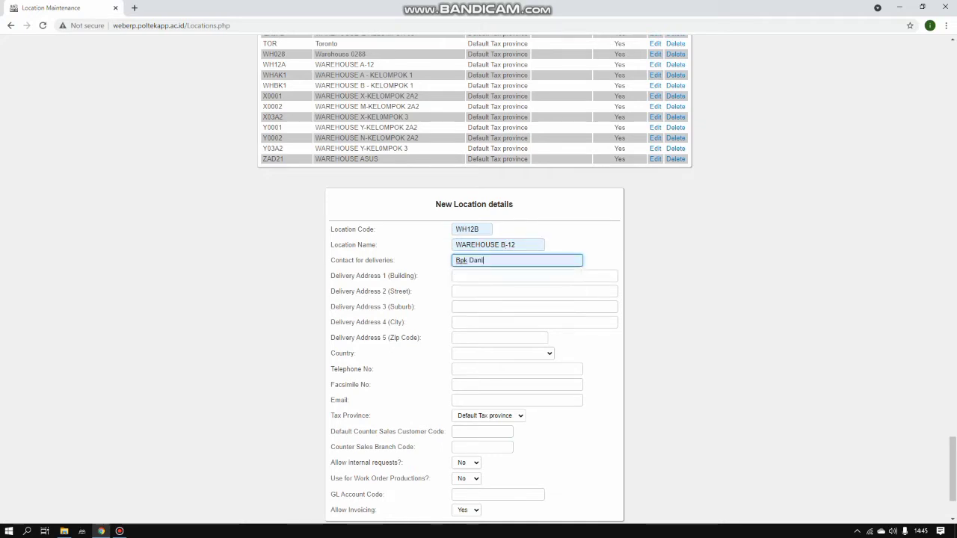
pyautogui.click(535, 276)
pyautogui.press('Down')
pyautogui.press('Down')
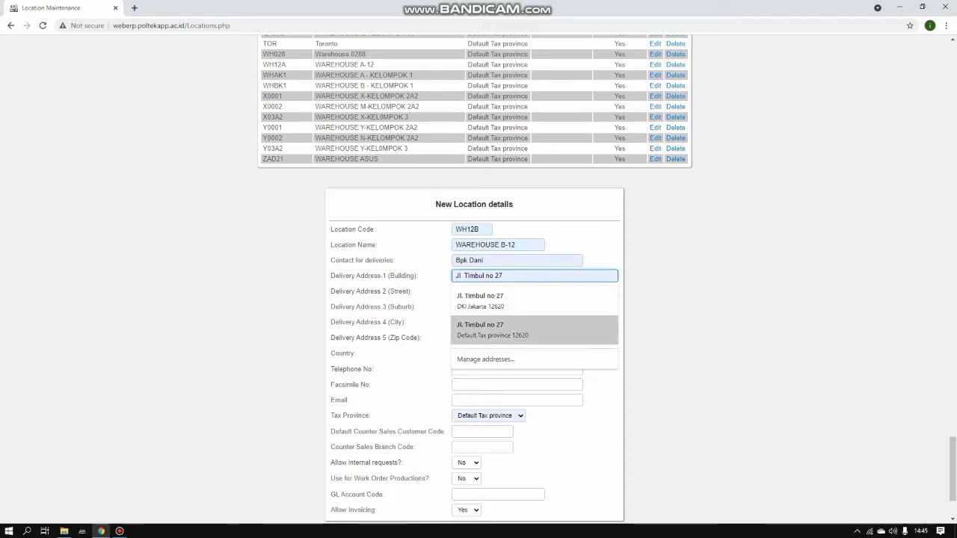
pyautogui.press('Return')
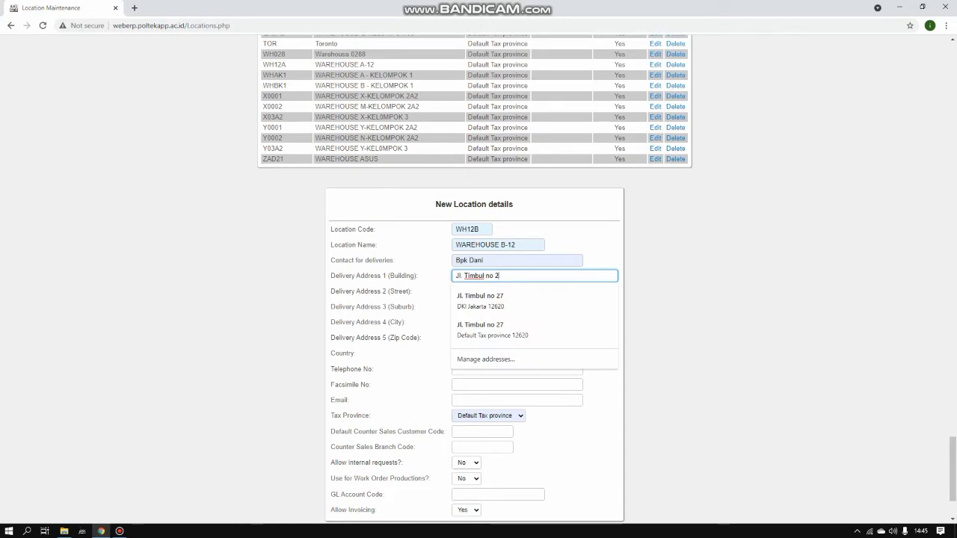
pyautogui.press('Down')
pyautogui.press('Return')
pyautogui.press('BackSpace')
pyautogui.write('8')
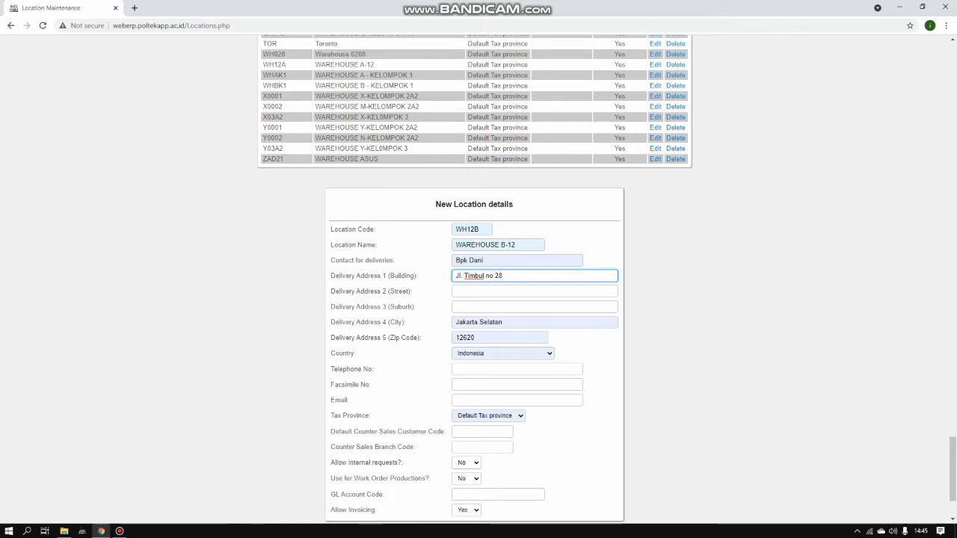
pyautogui.scroll(-2, 478, 299)
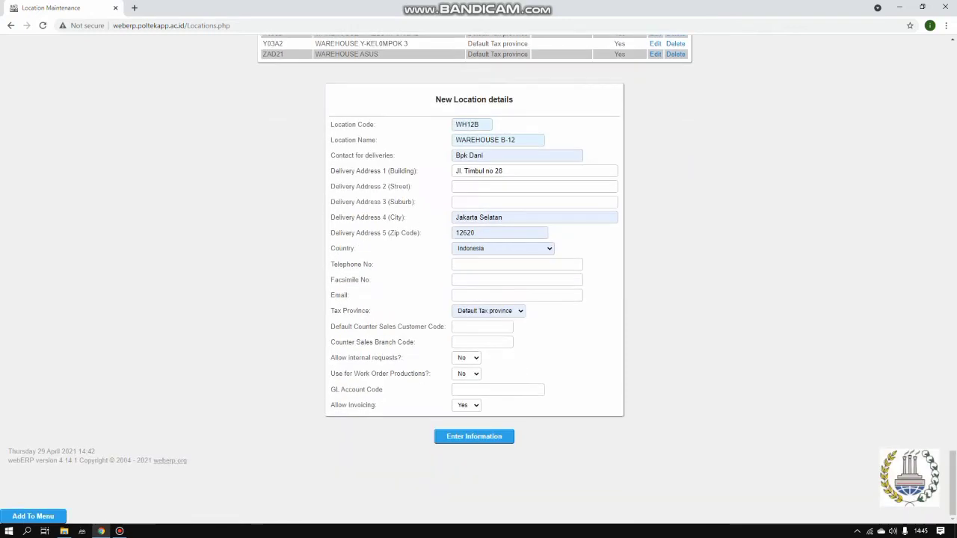
pyautogui.click(535, 186)
pyautogui.press('Escape')
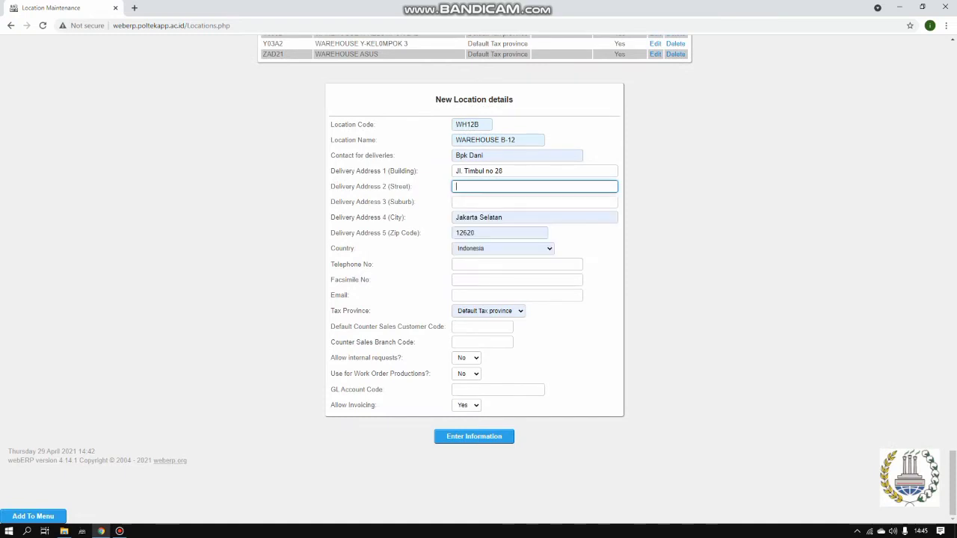
pyautogui.press('Down')
pyautogui.press('Escape')
pyautogui.press('Return')
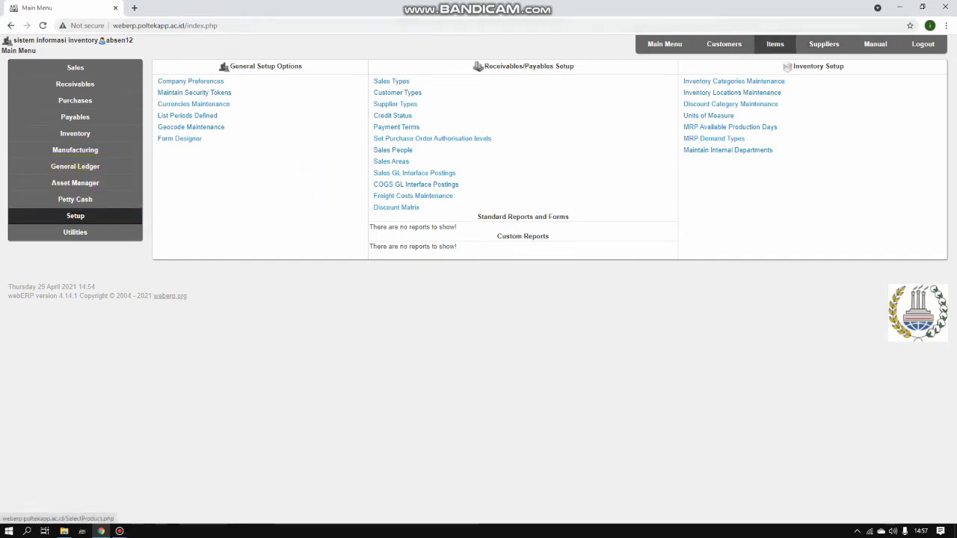
# Start a new supplier and enter supplier code D2-SPL12
pyautogui.click(824, 43)
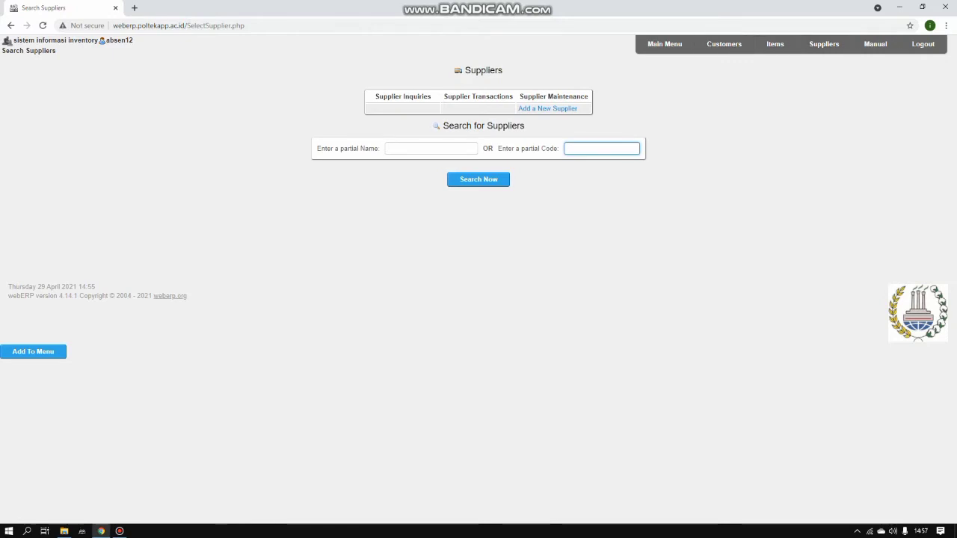
pyautogui.click(553, 109)
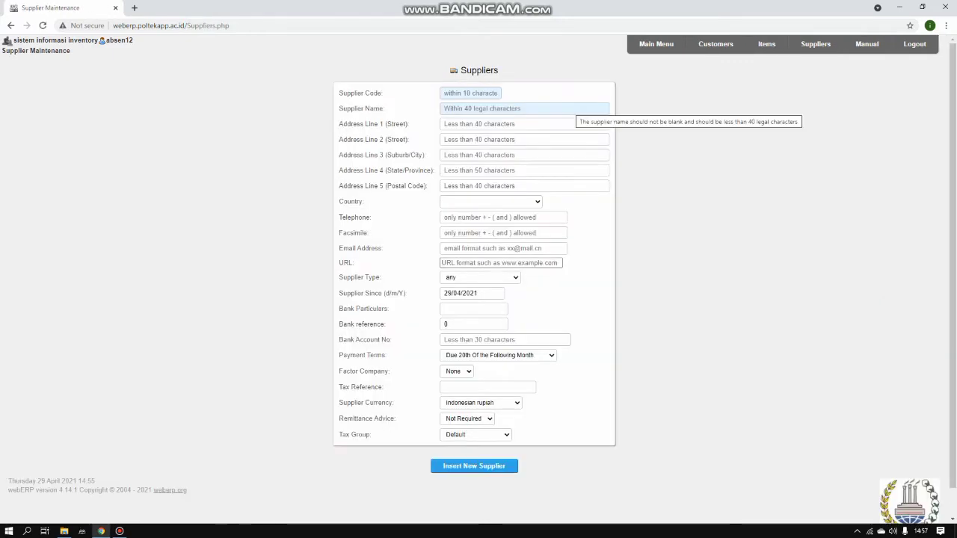
pyautogui.click(471, 94)
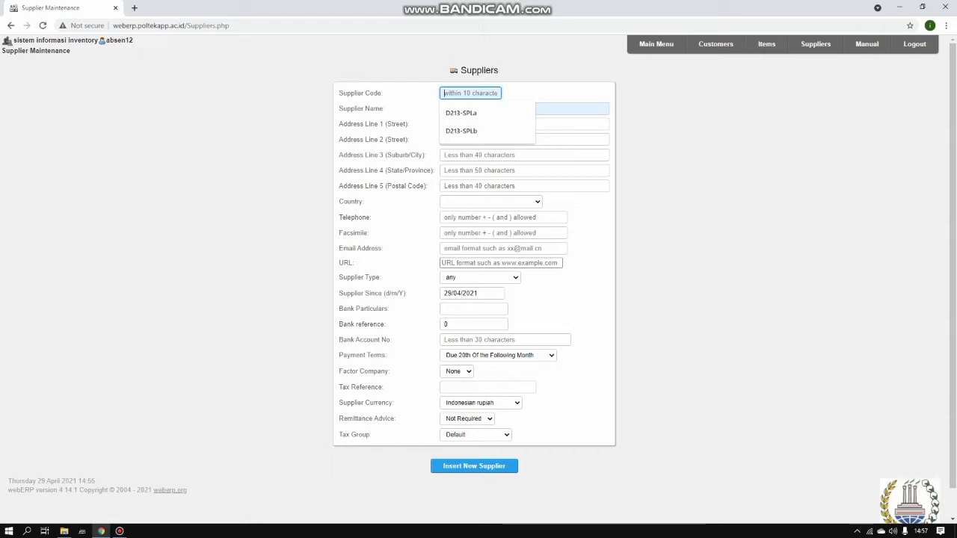
pyautogui.write('d')
pyautogui.press('BackSpace')
pyautogui.write('D2-')
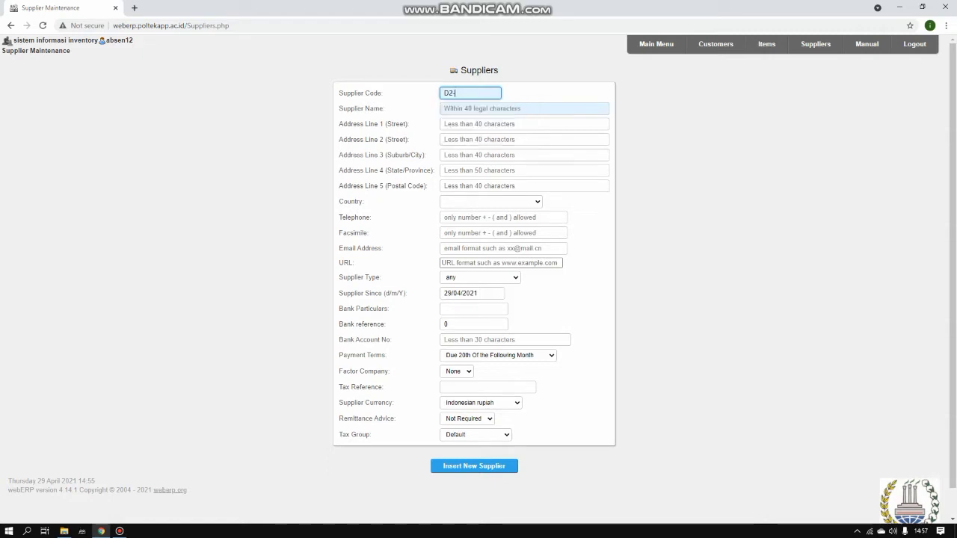
pyautogui.write('SPL12')
# Set the supplier name to PT. KELOMPOK 5
pyautogui.click(486, 108)
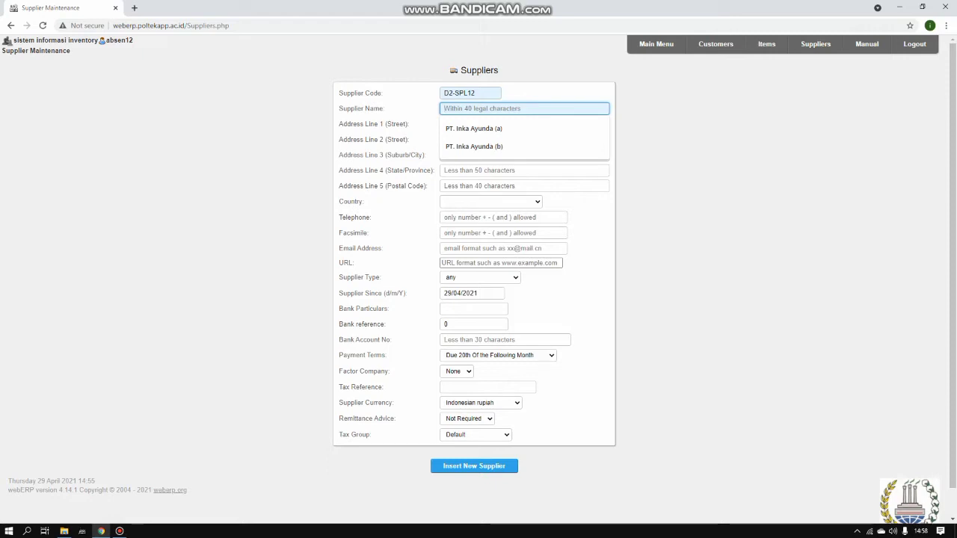
pyautogui.press('Down')
pyautogui.press('Return')
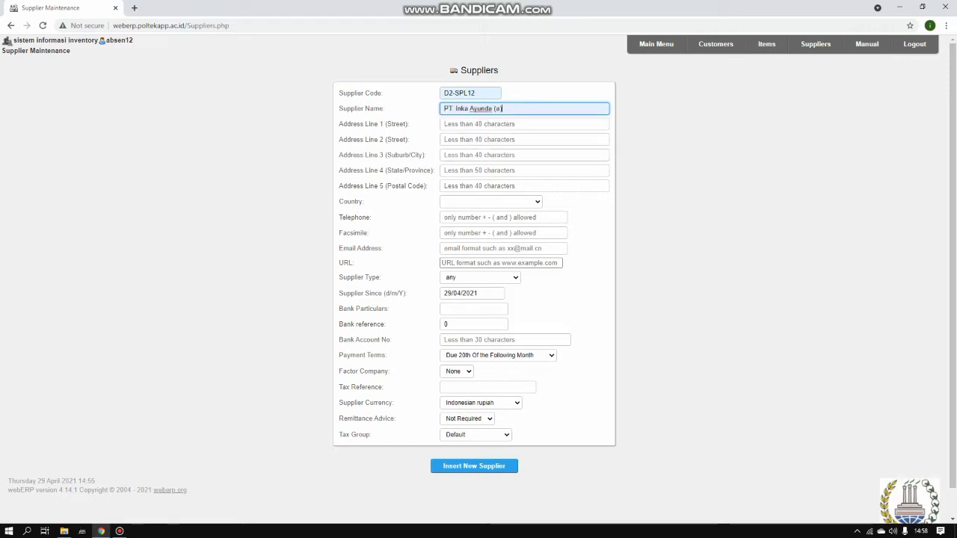
pyautogui.press('BackSpace')
pyautogui.press('BackSpace')
pyautogui.press('BackSpace')
pyautogui.press('BackSpace')
pyautogui.press('BackSpace')
pyautogui.press('BackSpace')
pyautogui.press('BackSpace')
pyautogui.press('BackSpace')
pyautogui.press('BackSpace')
pyautogui.press('BackSpace')
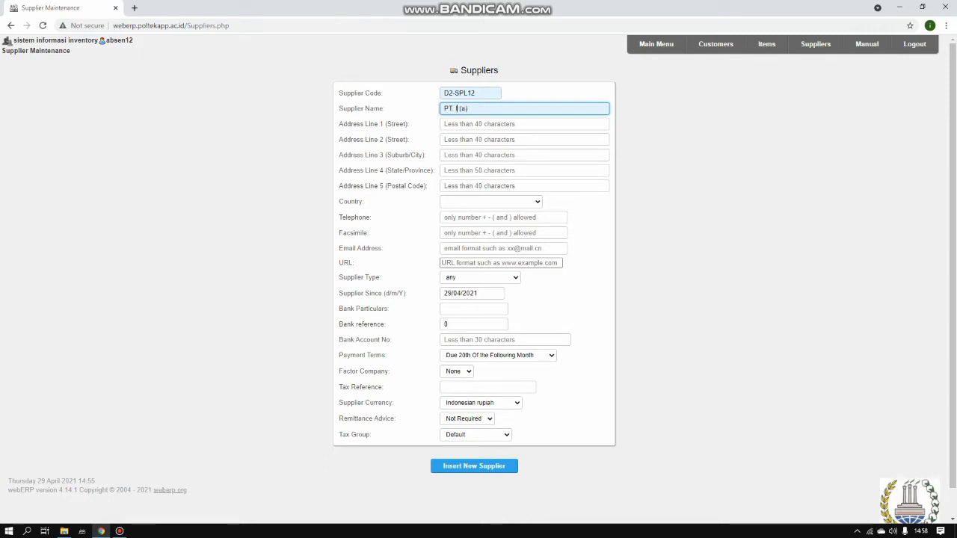
pyautogui.press('BackSpace')
pyautogui.write('O')
pyautogui.press('BackSpace')
pyautogui.write('KELOMPOK')
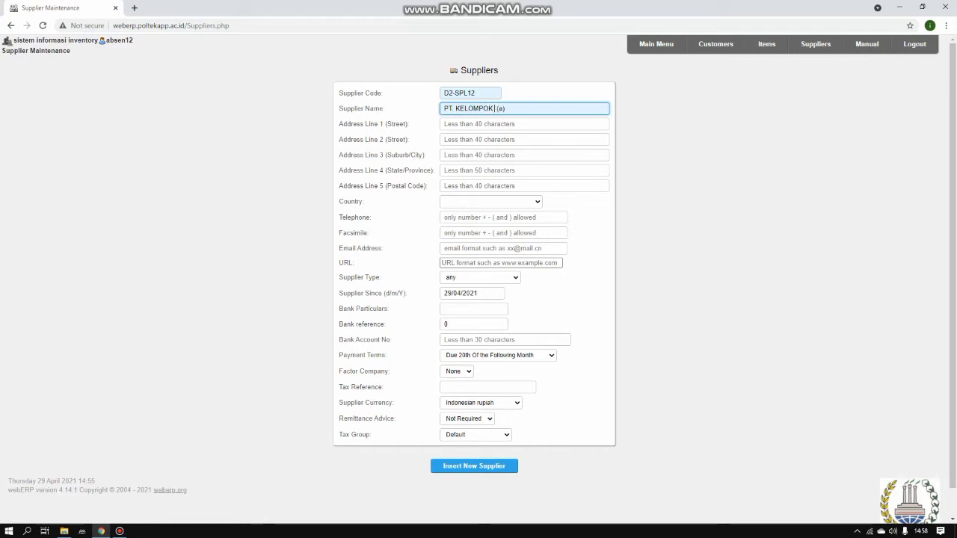
pyautogui.write(' 5')
pyautogui.press('Delete')
pyautogui.press('Delete')
pyautogui.press('Delete')
pyautogui.press('Delete')
# Fill the street address with number 26, keeping autofilled postal code 12620 and Indonesia
pyautogui.press('Tab')
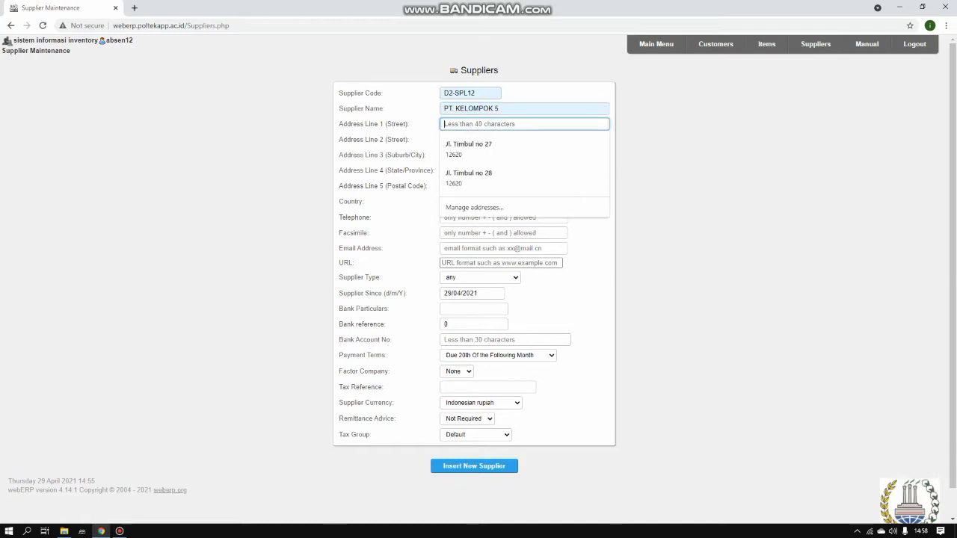
pyautogui.press('Down')
pyautogui.press('Return')
pyautogui.press('BackSpace')
pyautogui.press('BackSpace')
pyautogui.press('BackSpace')
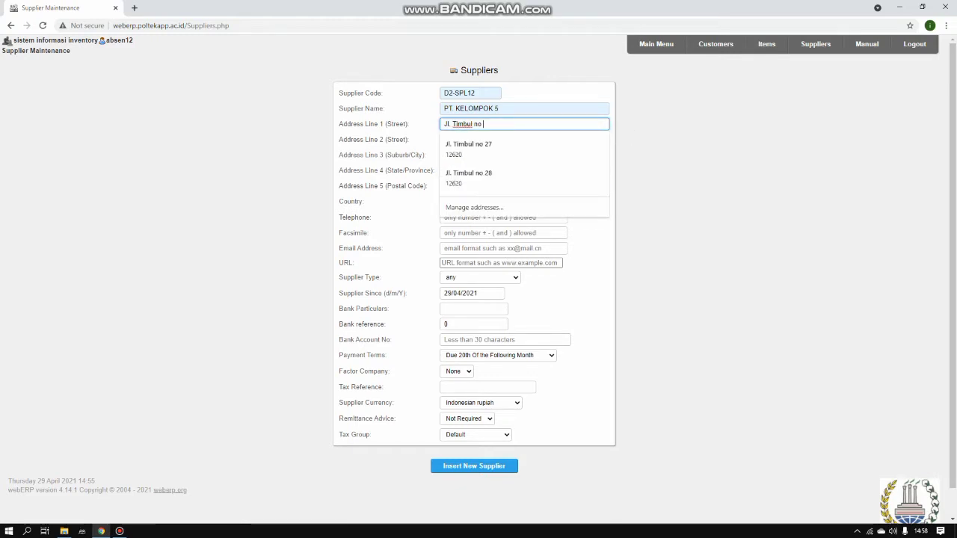
pyautogui.write('26')
pyautogui.press('Tab')
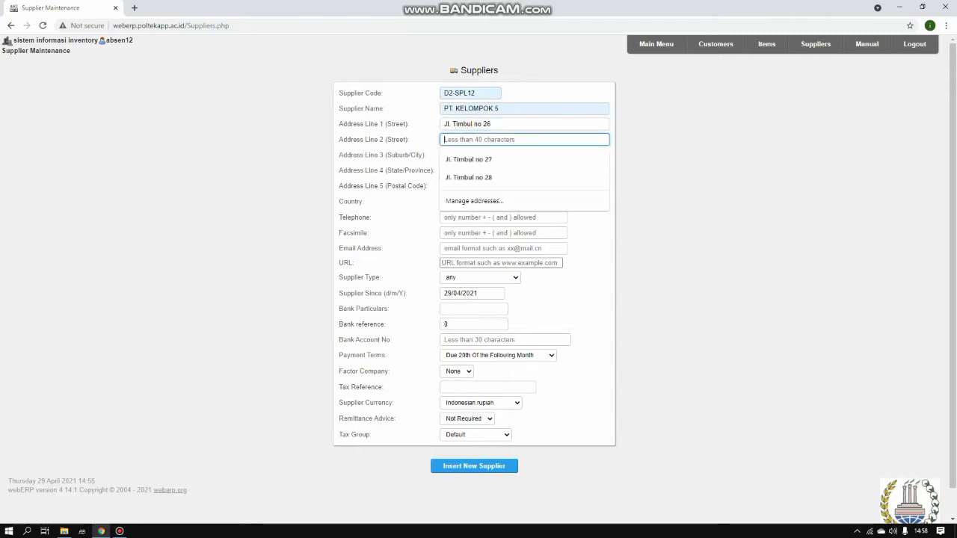
pyautogui.press('Down')
pyautogui.press('Return')
pyautogui.press('Down')
pyautogui.click(503, 233)
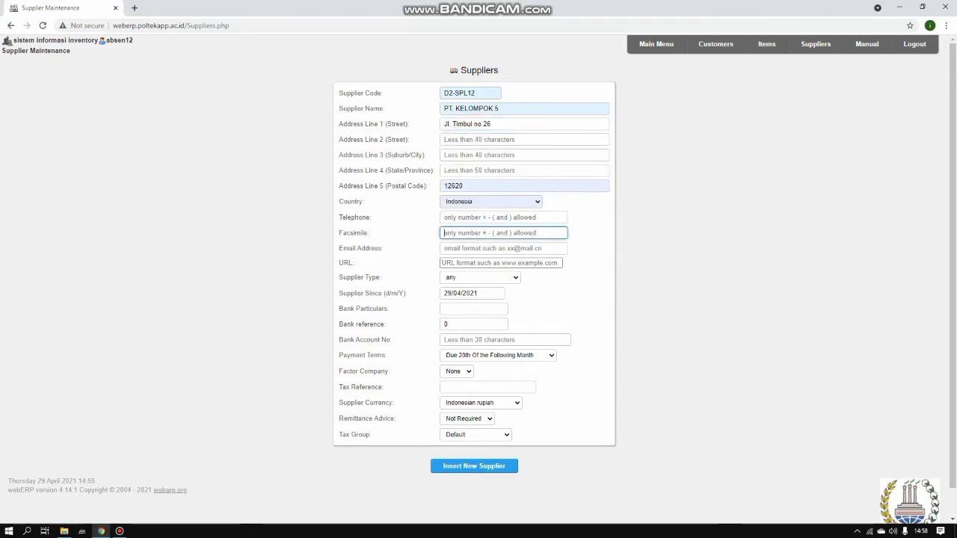
# Keep the supplier type as Any and set payment terms to Cash Only
pyautogui.scroll(-1, 479, 280)
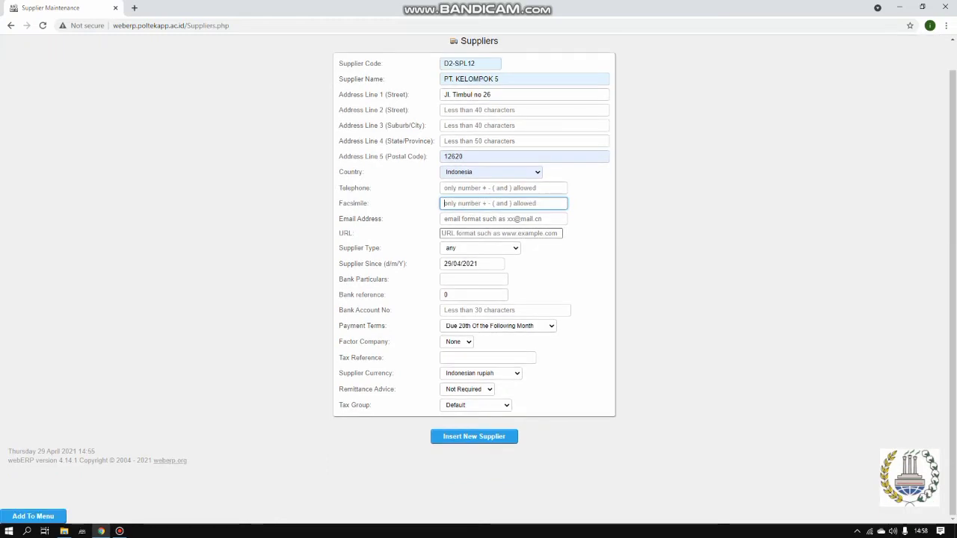
pyautogui.click(480, 248)
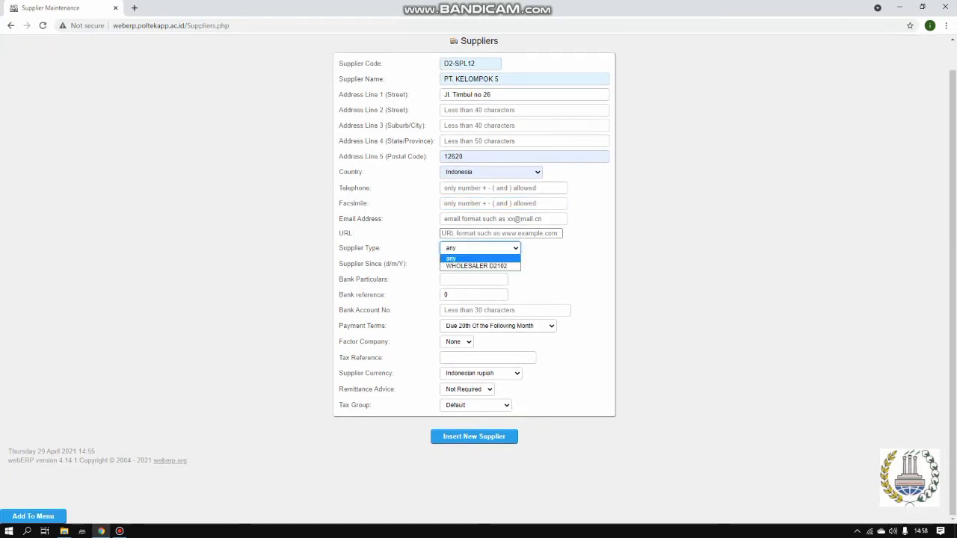
pyautogui.click(480, 258)
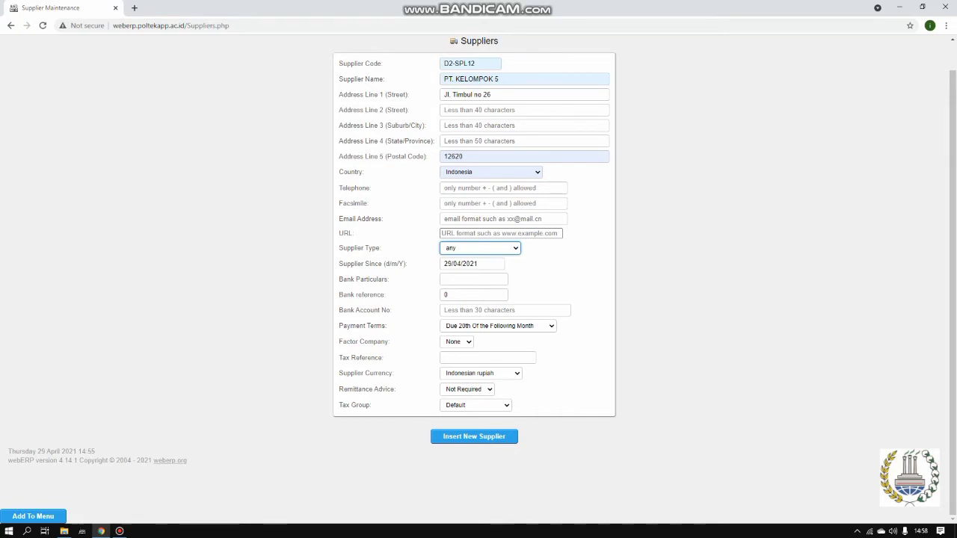
pyautogui.click(498, 326)
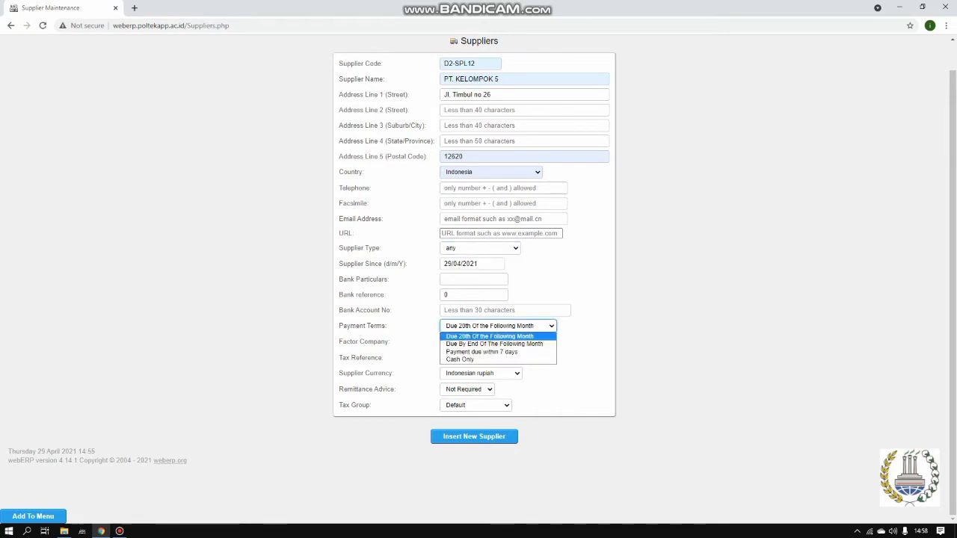
pyautogui.click(496, 336)
pyautogui.click(498, 326)
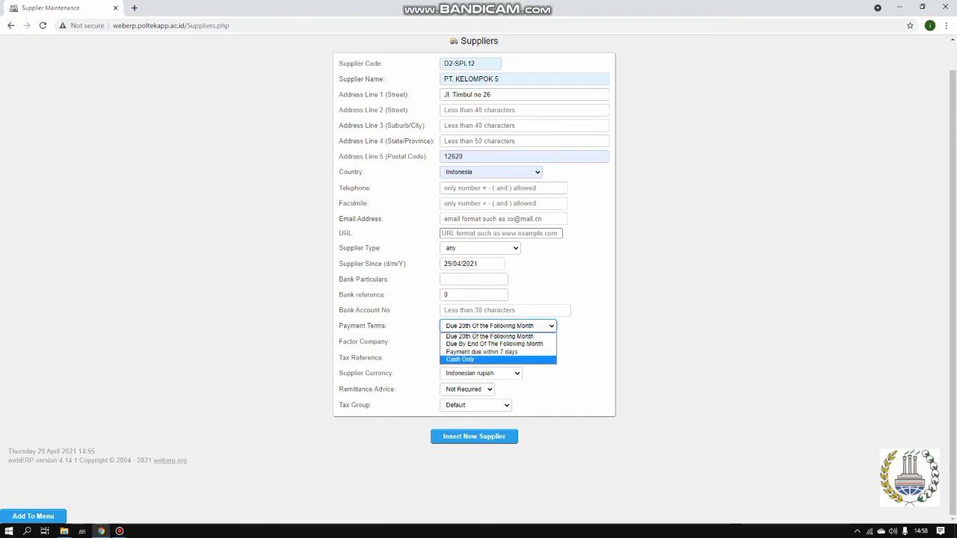
pyautogui.press('Return')
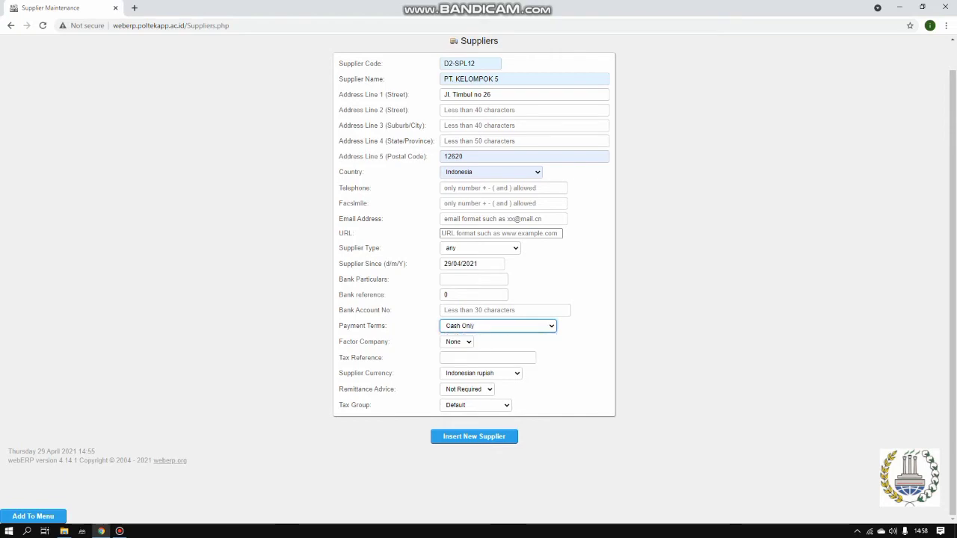
# Keep Indonesian rupiah as the supplier currency
pyautogui.click(480, 374)
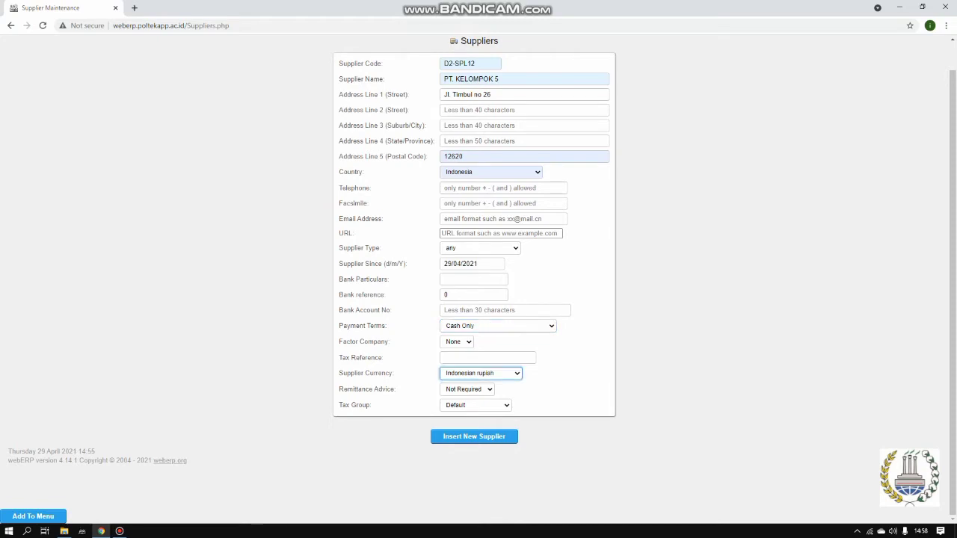
pyautogui.scroll(-1, 476, 356)
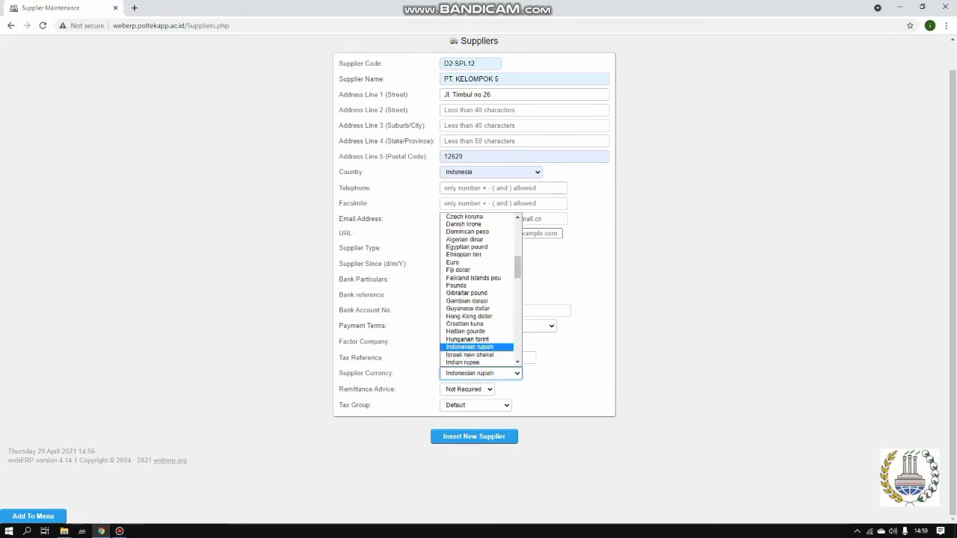
pyautogui.click(473, 347)
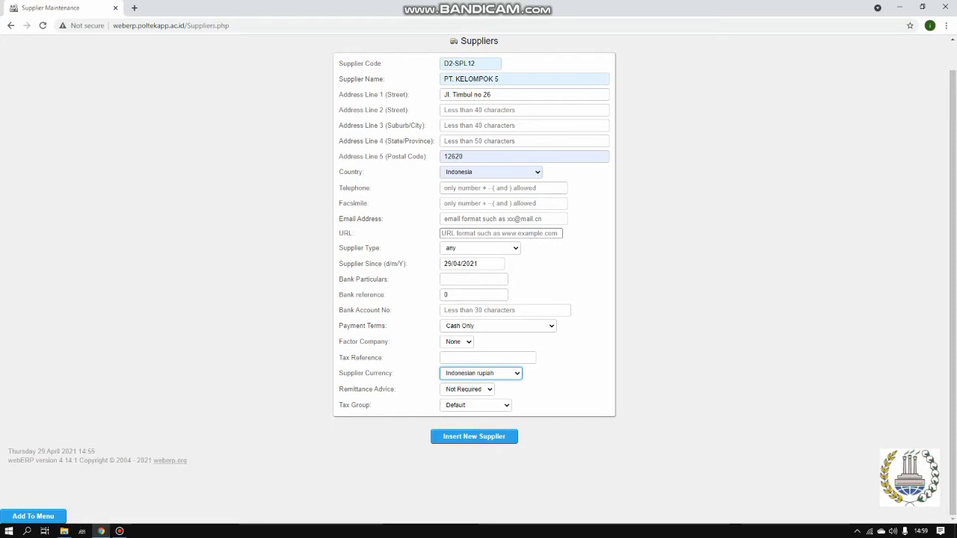
pyautogui.scroll(1, 478, 280)
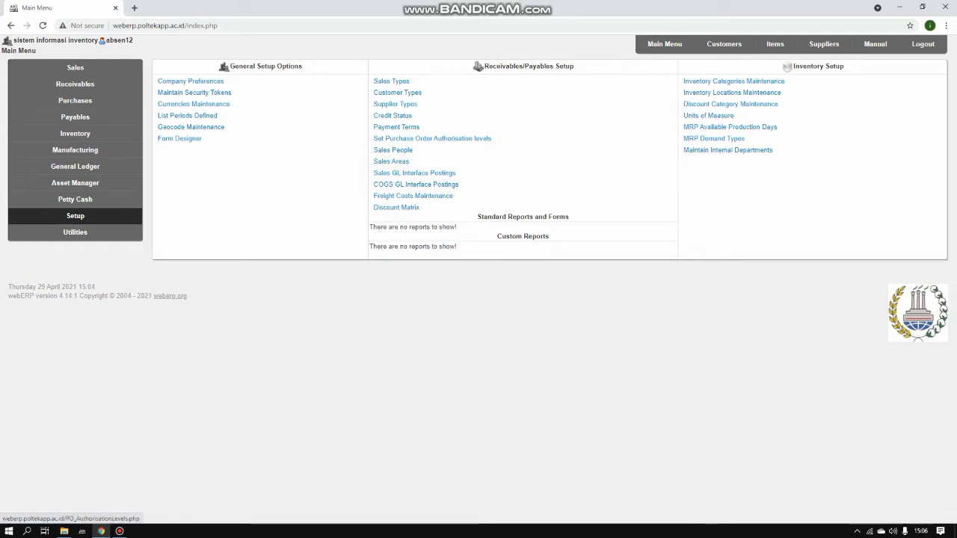
# Review the purchase order authorisation levels in Indonesian rupiah, then open the Search Inventory Items page
pyautogui.click(432, 139)
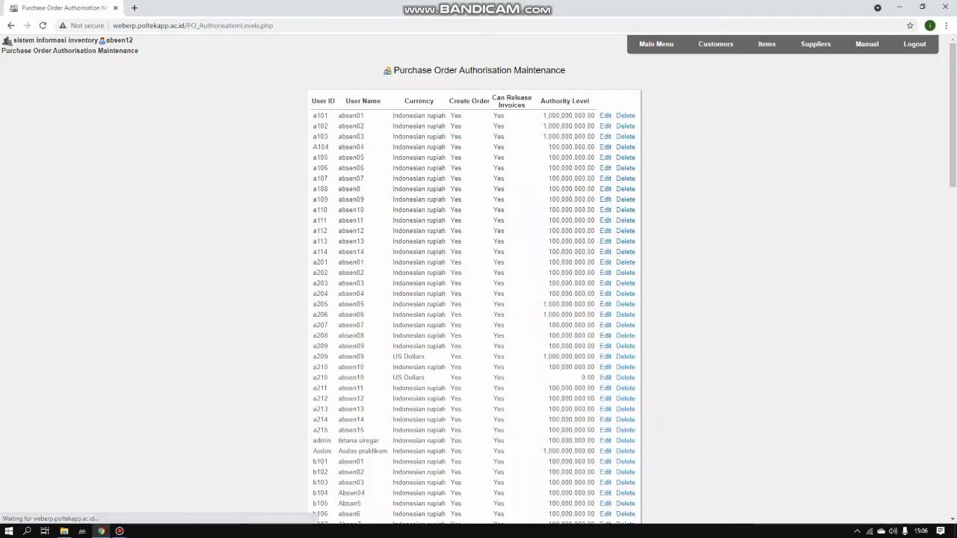
pyautogui.scroll(-3, 479, 299)
pyautogui.scroll(-15, 479, 299)
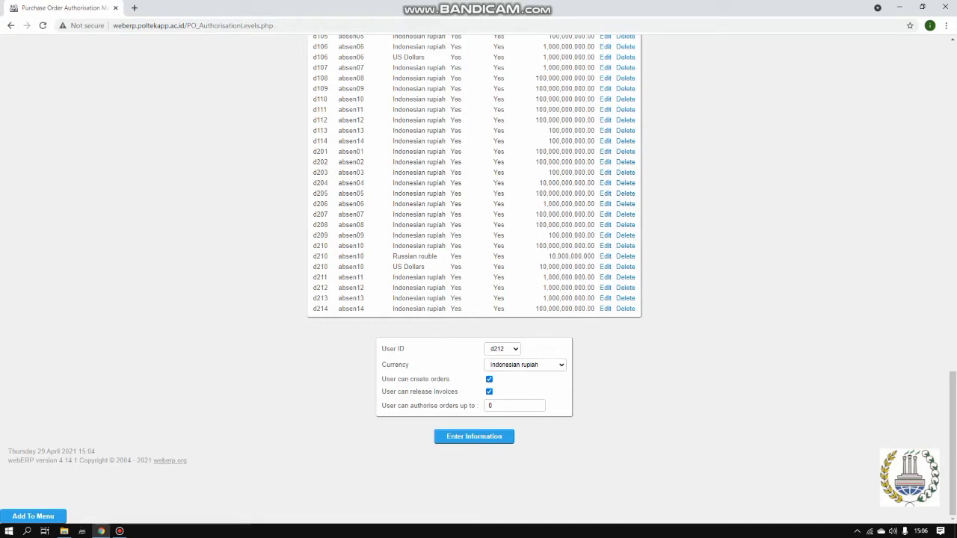
pyautogui.click(525, 365)
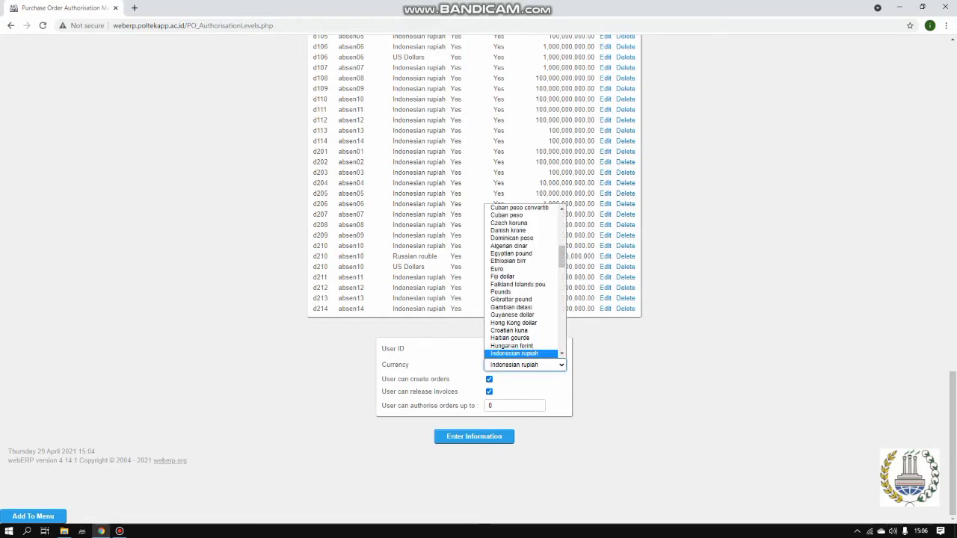
pyautogui.scroll(-1, 521, 353)
pyautogui.click(514, 339)
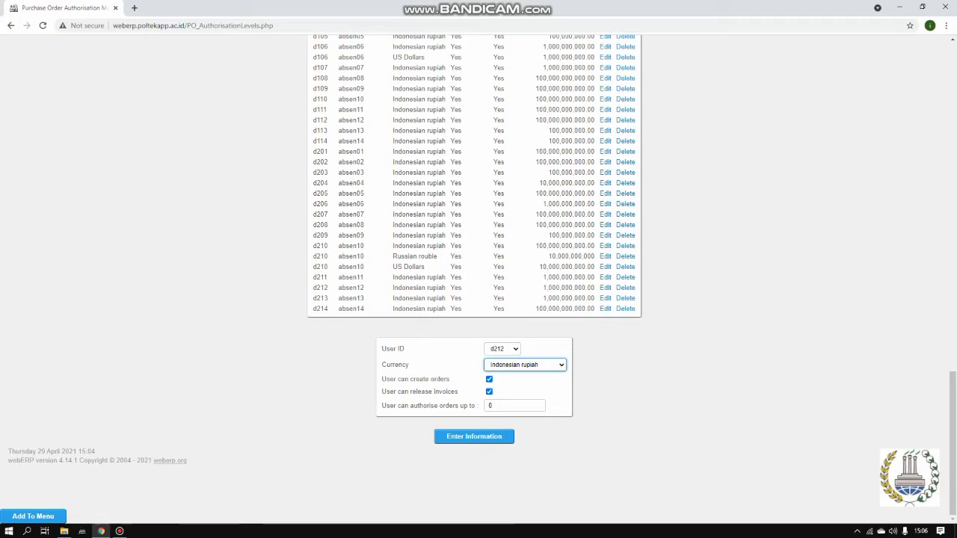
pyautogui.scroll(4, 475, 276)
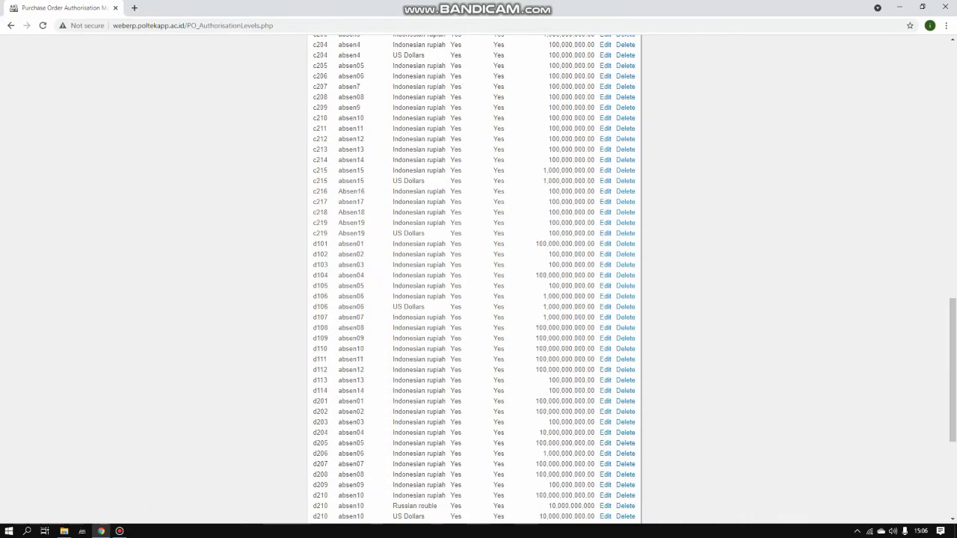
pyautogui.scroll(2, 475, 277)
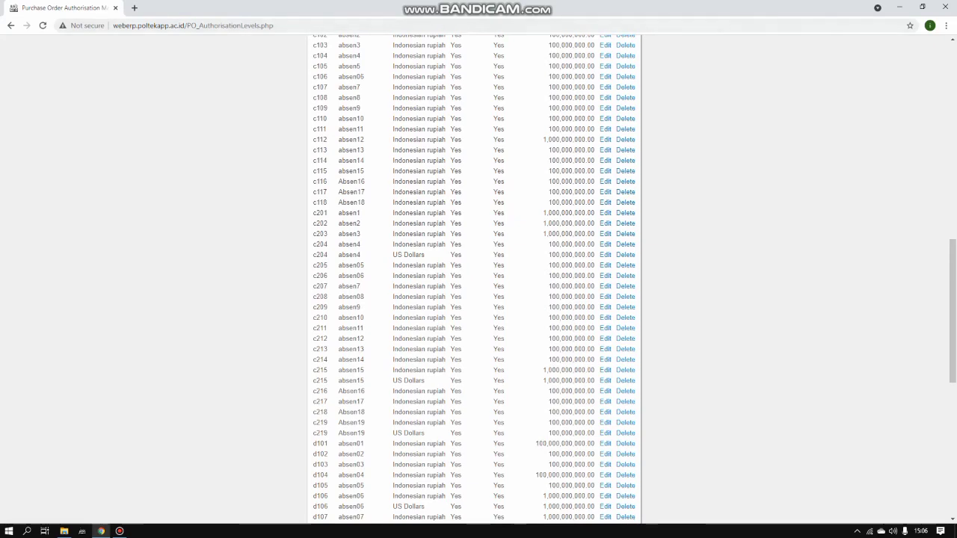
pyautogui.scroll(10, 475, 277)
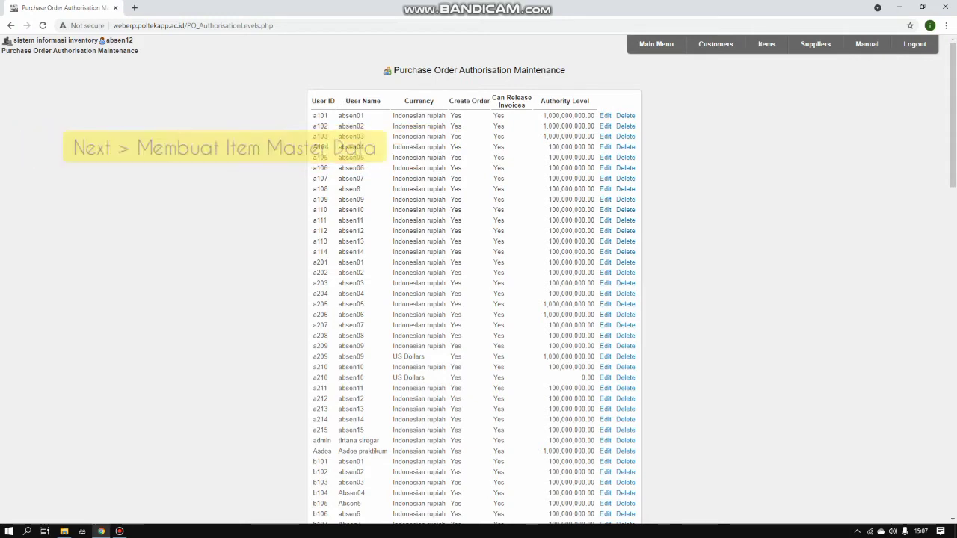
pyautogui.click(767, 44)
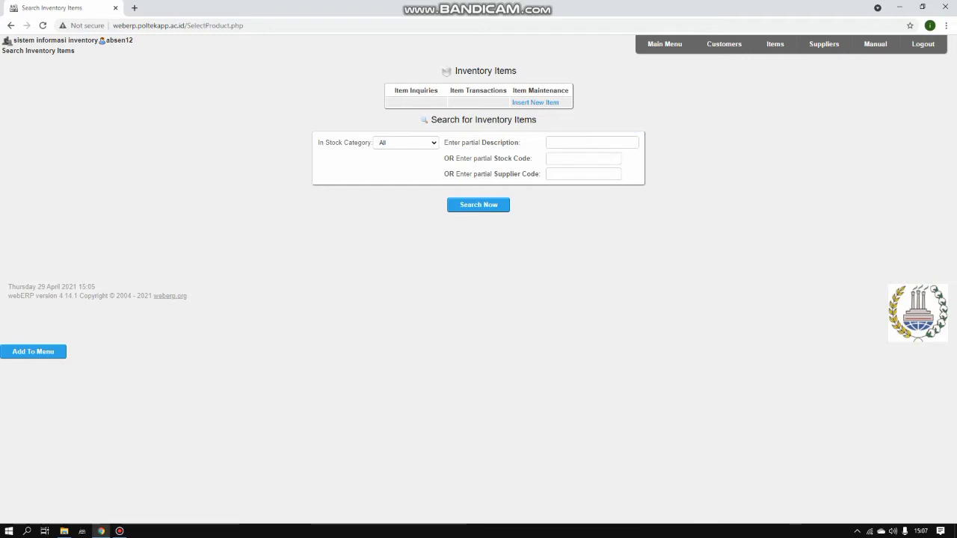
# Start a new inventory item with code D2-HDS and short description Headset
pyautogui.click(535, 103)
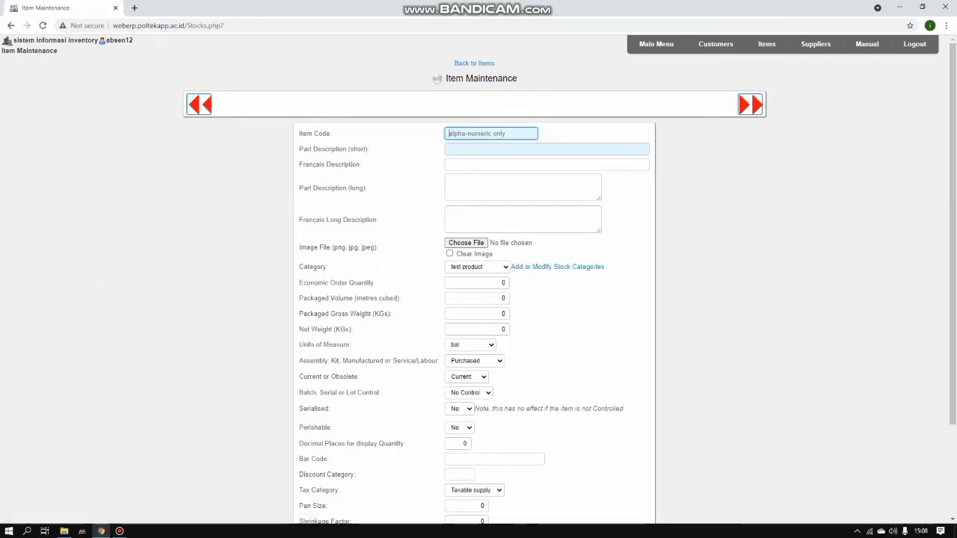
pyautogui.press('Down')
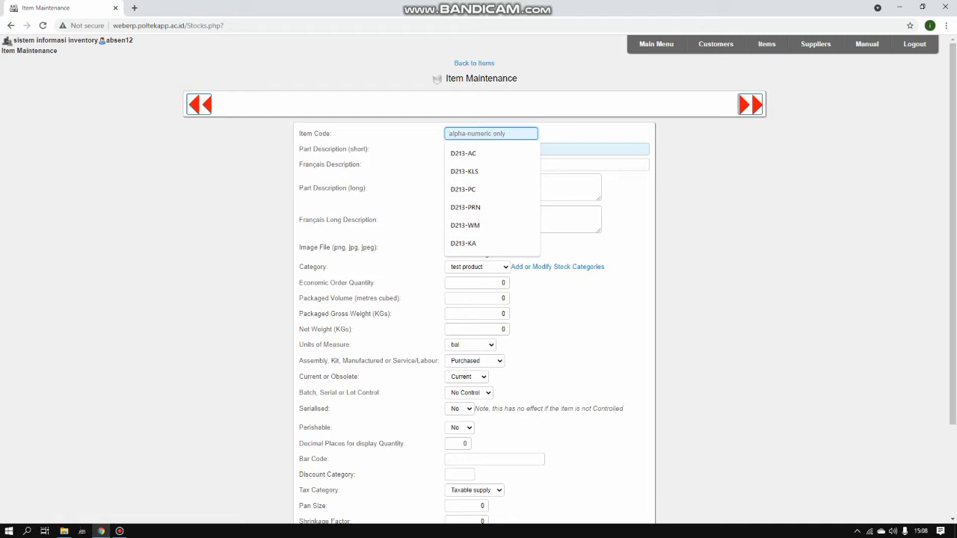
pyautogui.write('d')
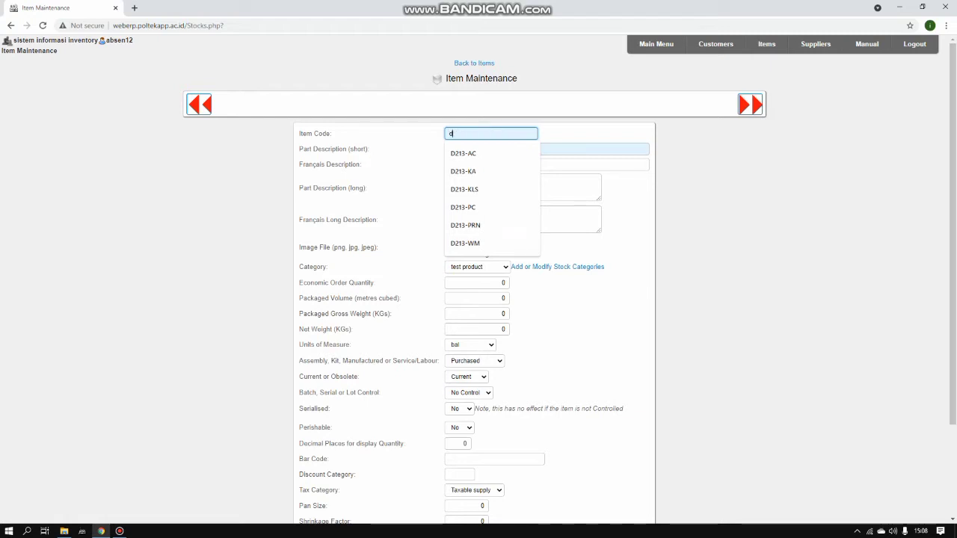
pyautogui.press('BackSpace')
pyautogui.write('D2-H')
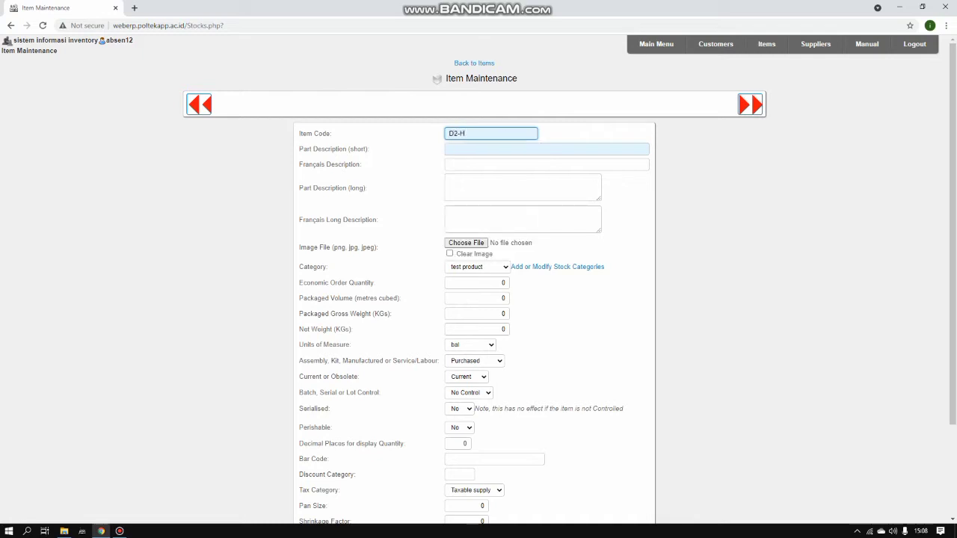
pyautogui.write('DS')
pyautogui.click(479, 149)
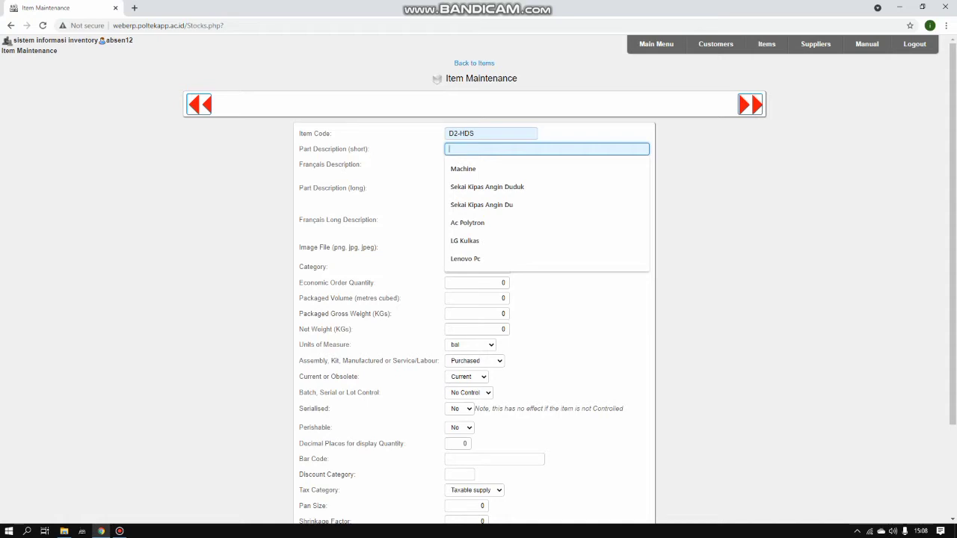
pyautogui.write('Headset')
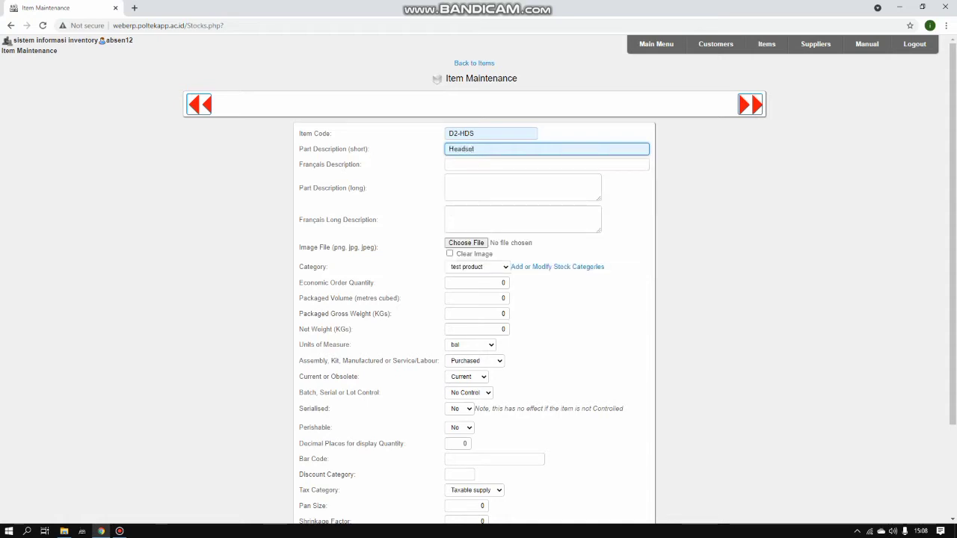
# Enter 'Headset Bluetooth' as the French description and copy it into the long description
pyautogui.click(546, 163)
pyautogui.write('H')
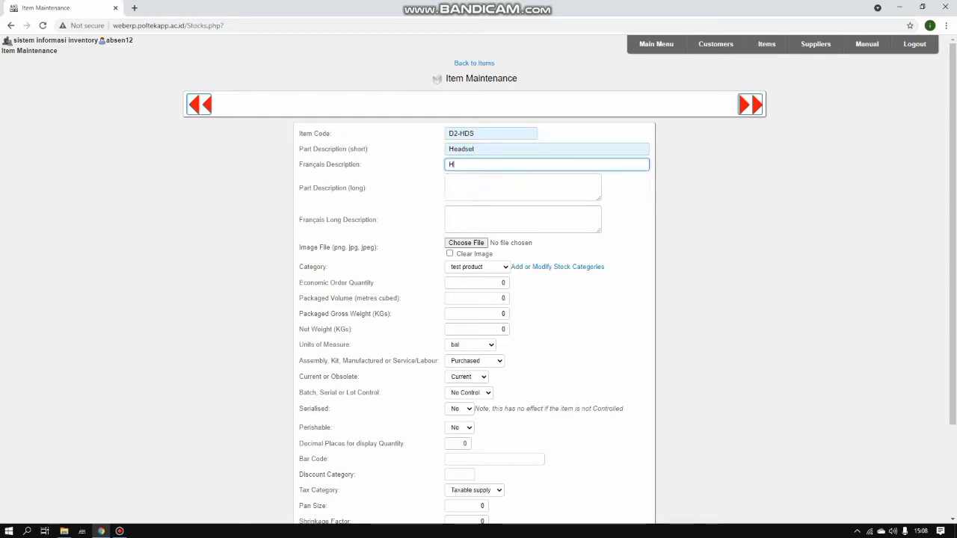
pyautogui.write('eadset Bluetooth')
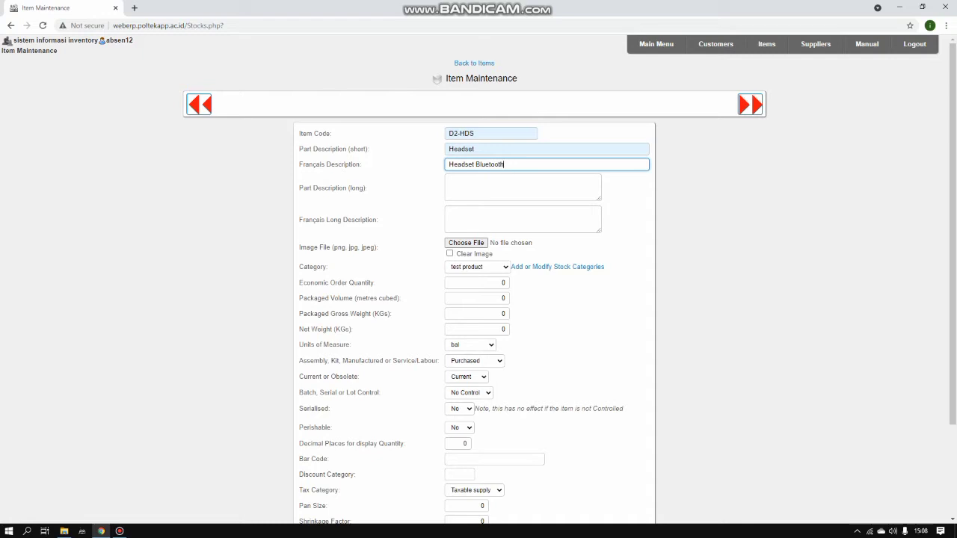
pyautogui.press('Home')
pyautogui.hotkey('shift', 'Right')
pyautogui.hotkey('shift', 'Right')
pyautogui.hotkey('shift', 'Right')
pyautogui.hotkey('shift', 'Right')
pyautogui.hotkey('shift', 'Right')
pyautogui.hotkey('shift', 'Right')
pyautogui.hotkey('shift', 'Right')
pyautogui.hotkey('shift', 'Right')
pyautogui.hotkey('shift', 'Right')
pyautogui.hotkey('shift', 'Right')
pyautogui.hotkey('shift', 'Right')
pyautogui.hotkey('shift', 'Right')
pyautogui.hotkey('shift', 'Right')
pyautogui.hotkey('shift', 'Right')
pyautogui.hotkey('shift', 'Right')
pyautogui.hotkey('shift', 'Right')
pyautogui.hotkey('shift', 'Right')
pyautogui.rightClick(500, 163)
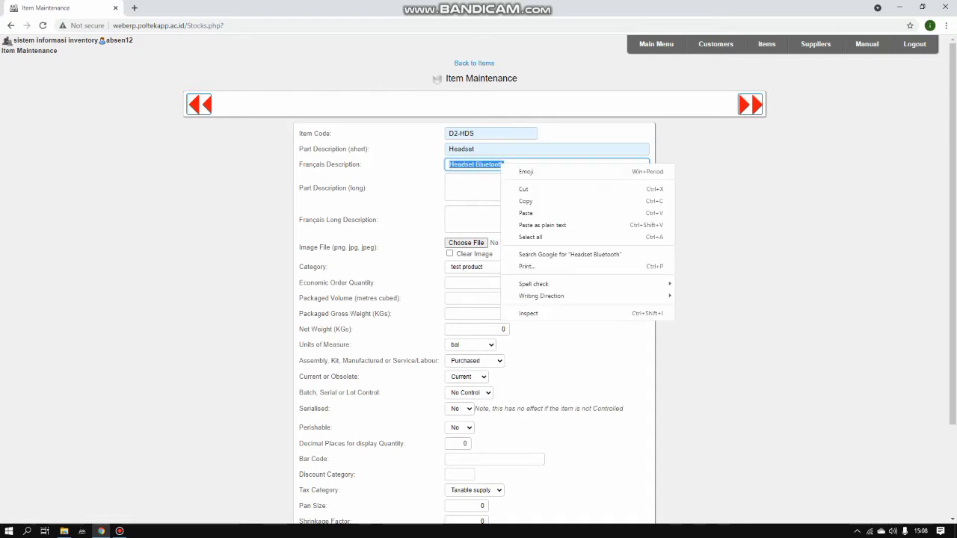
pyautogui.click(516, 200)
pyautogui.press('Tab')
pyautogui.rightClick(482, 189)
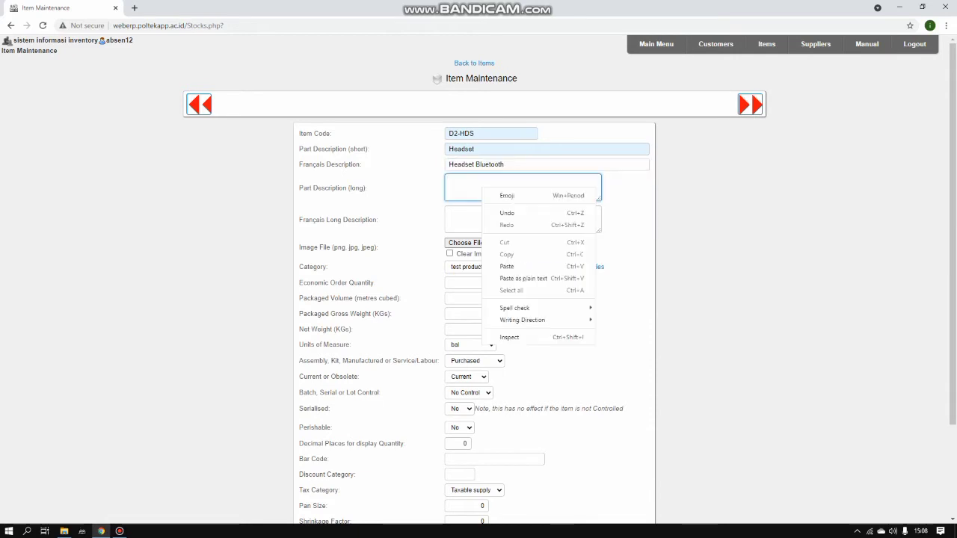
pyautogui.click(524, 266)
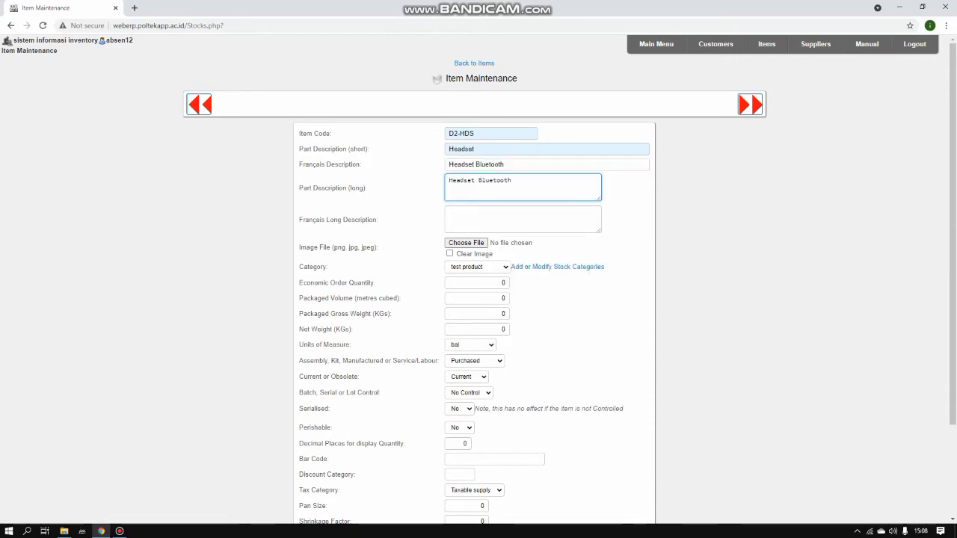
# Set the Headset item's category to SPAREPART and its unit of measure to UNIT
pyautogui.scroll(-1, 479, 300)
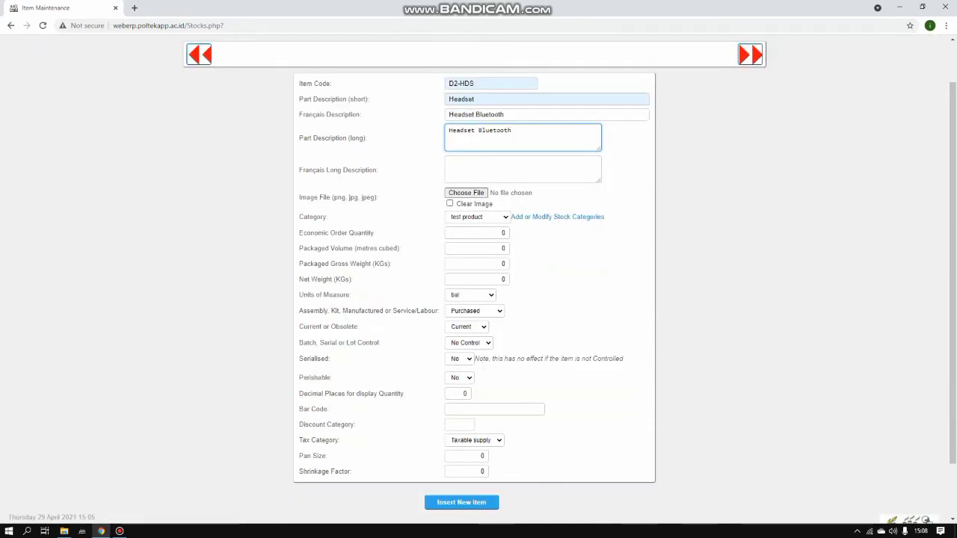
pyautogui.click(478, 217)
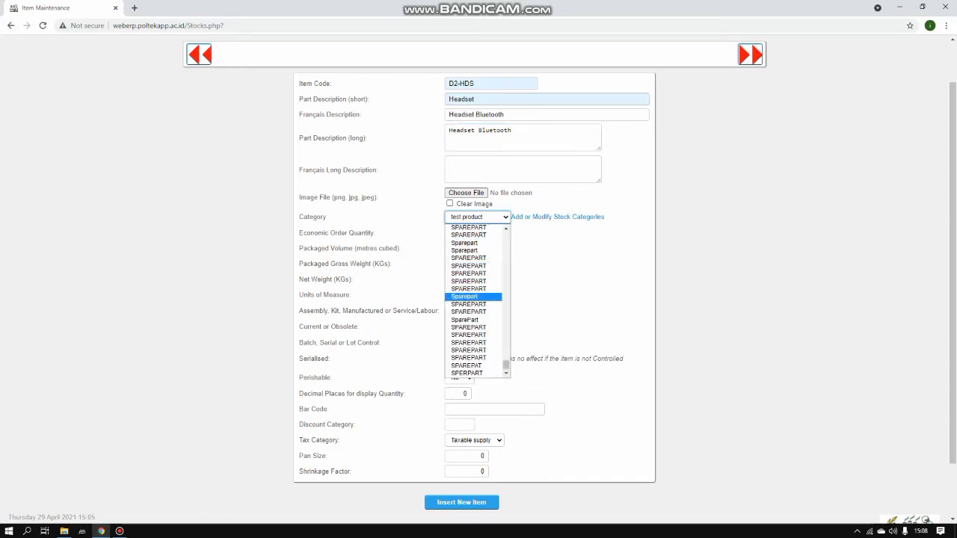
pyautogui.press('Up')
pyautogui.press('Up')
pyautogui.press('Up')
pyautogui.press('Up')
pyautogui.press('Up')
pyautogui.press('Up')
pyautogui.press('Up')
pyautogui.press('Up')
pyautogui.press('Up')
pyautogui.press('Return')
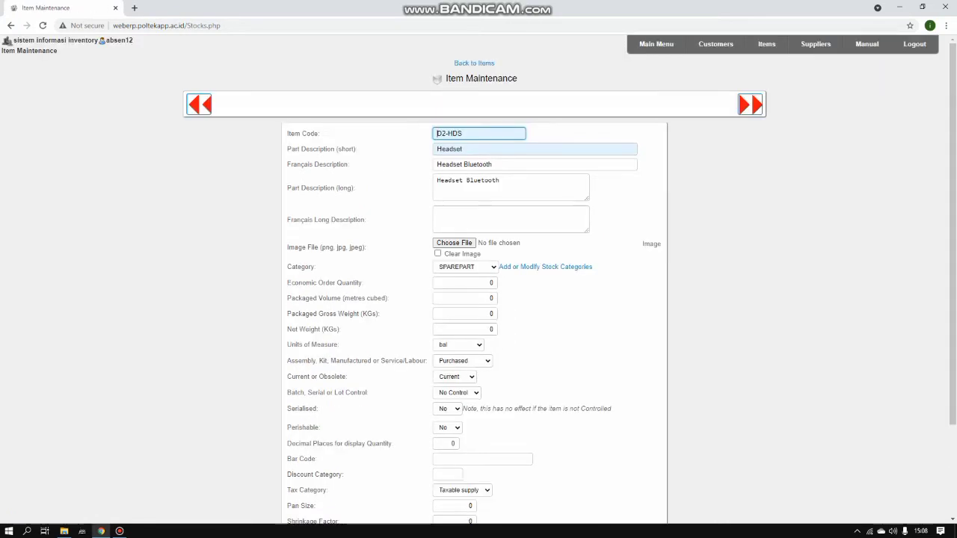
pyautogui.scroll(-3, 478, 284)
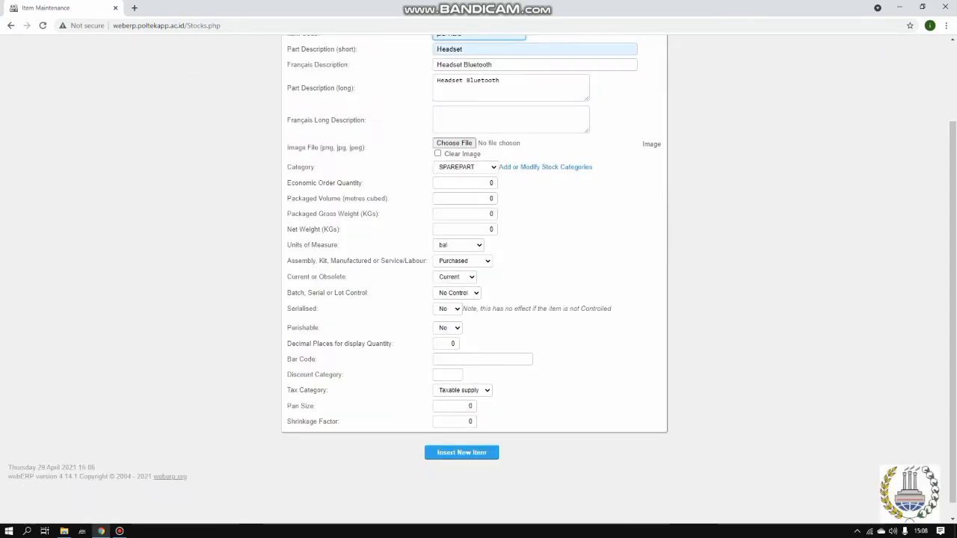
pyautogui.click(458, 245)
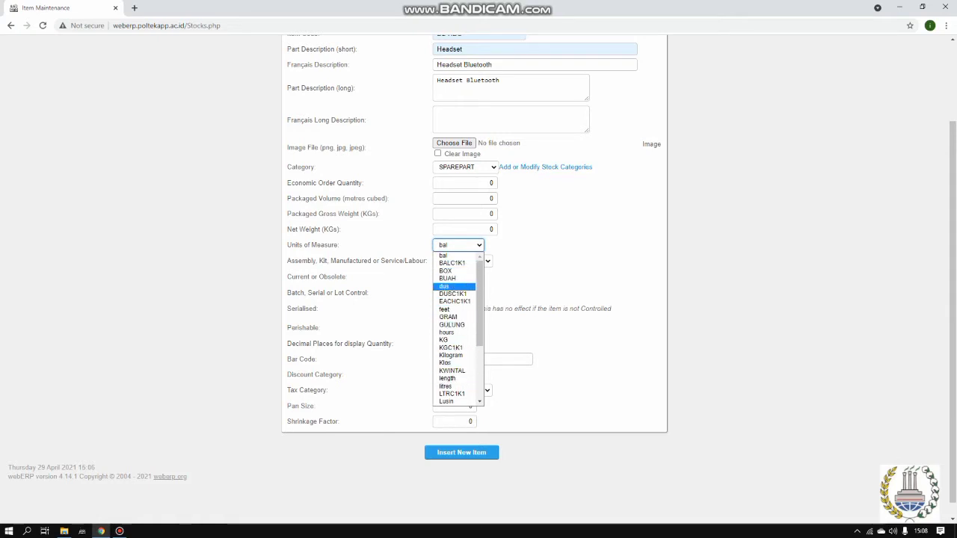
pyautogui.scroll(-3, 458, 329)
pyautogui.click(449, 393)
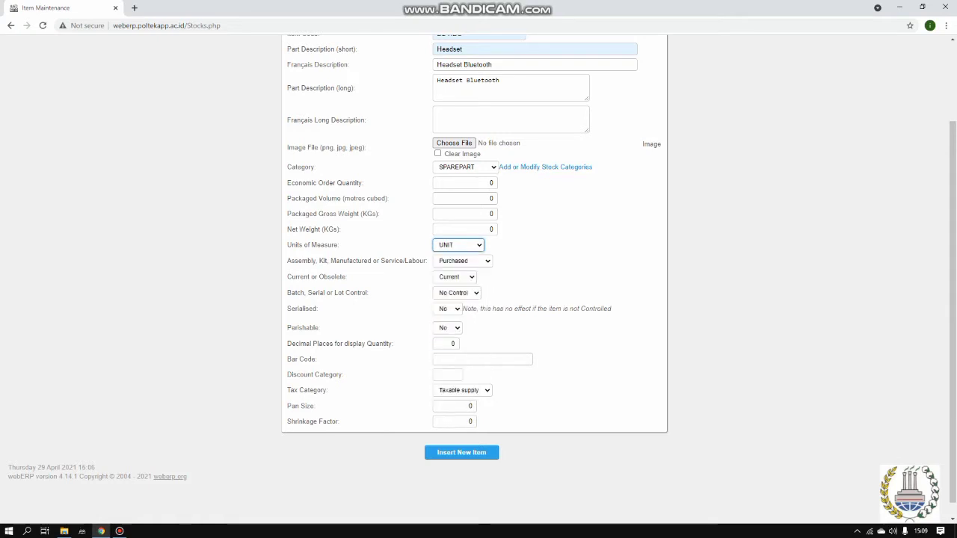
# Set the tax category to Exempt and save D2-HDS as a new item
pyautogui.scroll(-2, 479, 280)
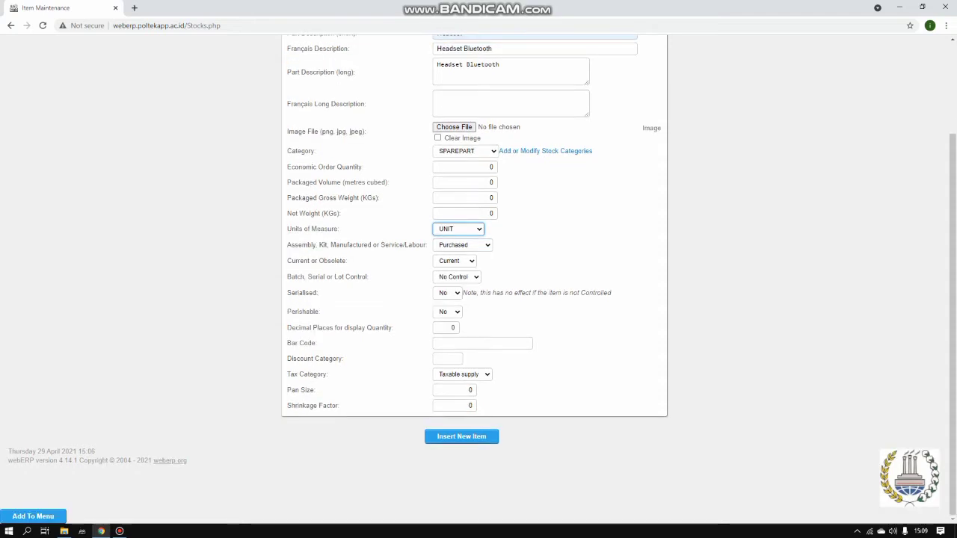
pyautogui.click(462, 374)
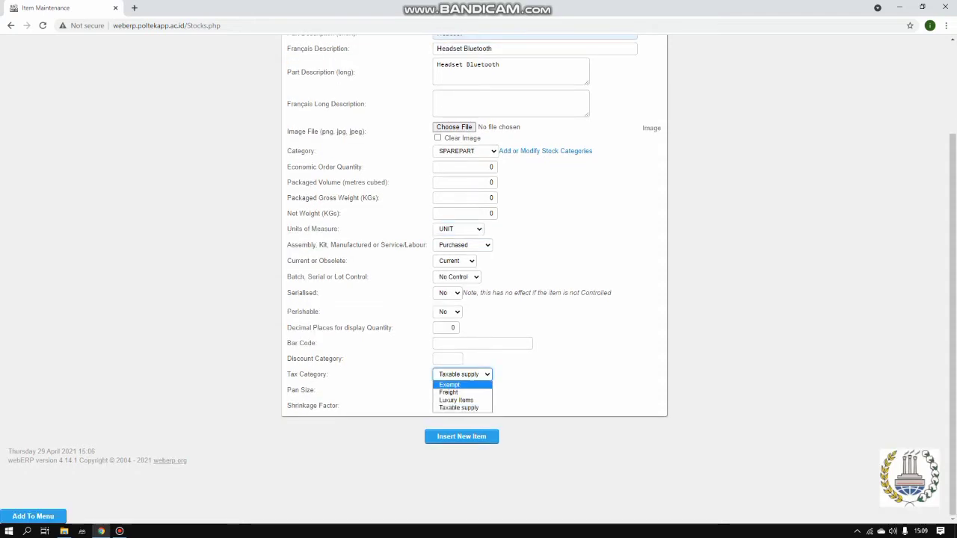
pyautogui.press('Return')
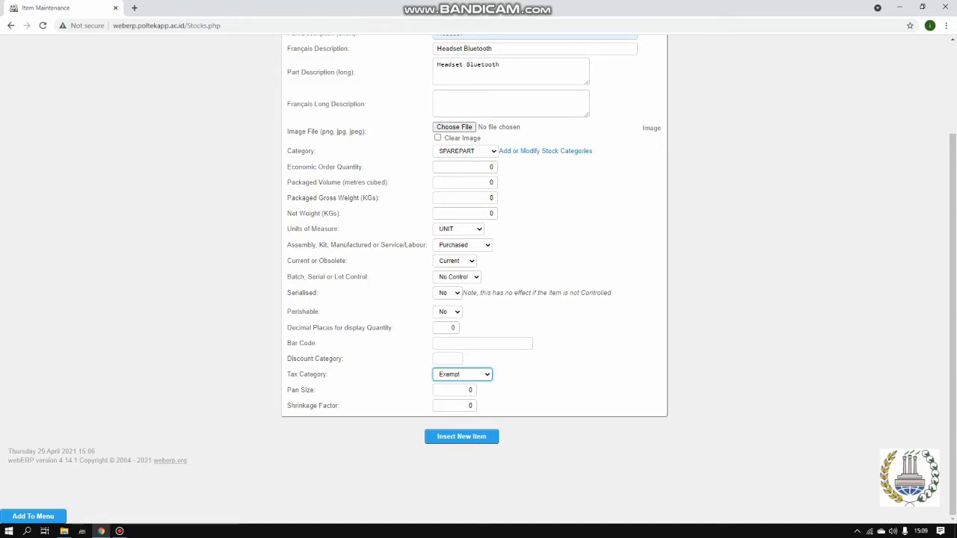
pyautogui.scroll(2, 478, 280)
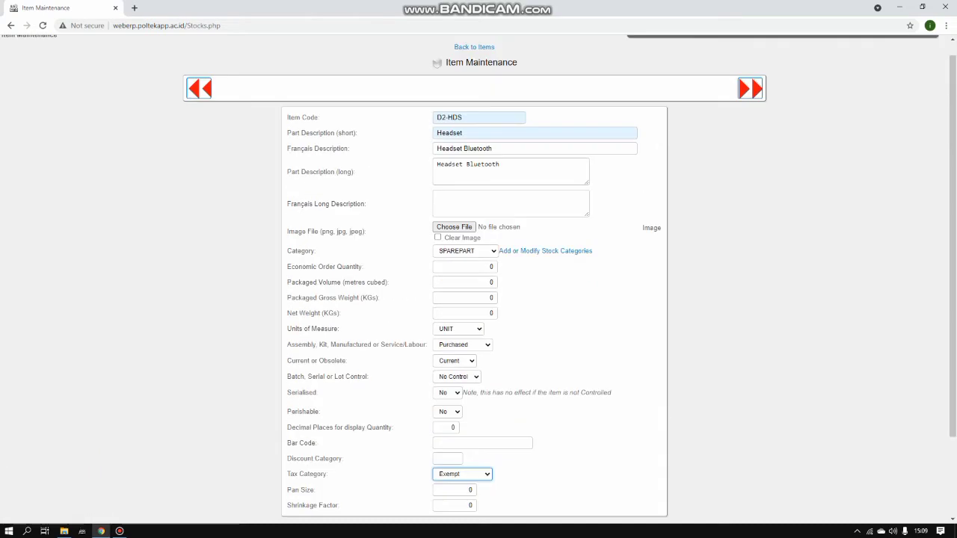
pyautogui.scroll(-2, 478, 279)
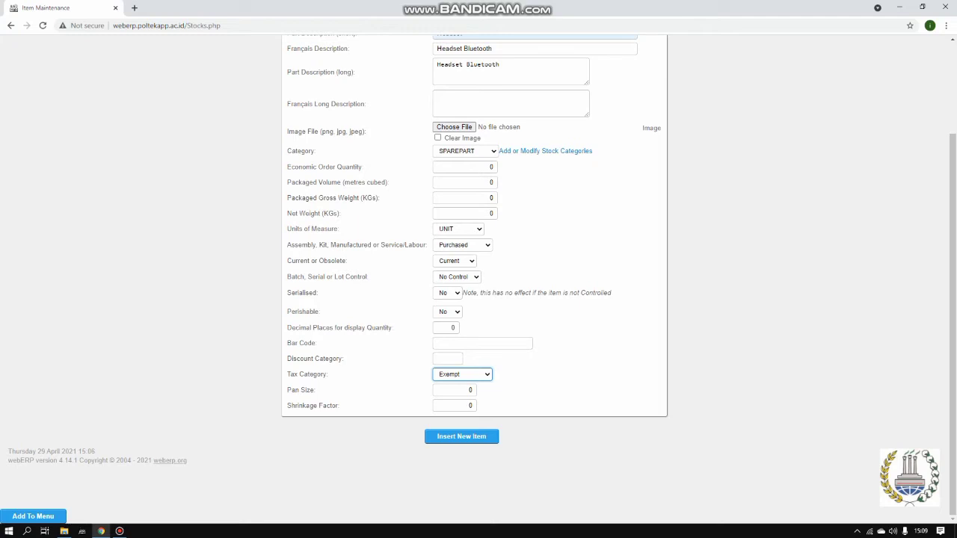
pyautogui.click(462, 436)
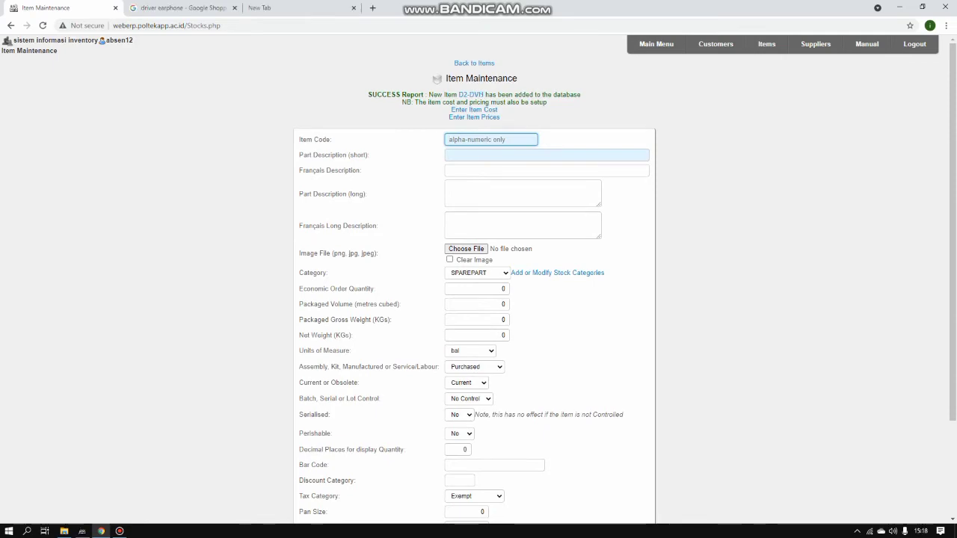
# Go to the inventory item search page from the Items menu
pyautogui.scroll(-3, 479, 285)
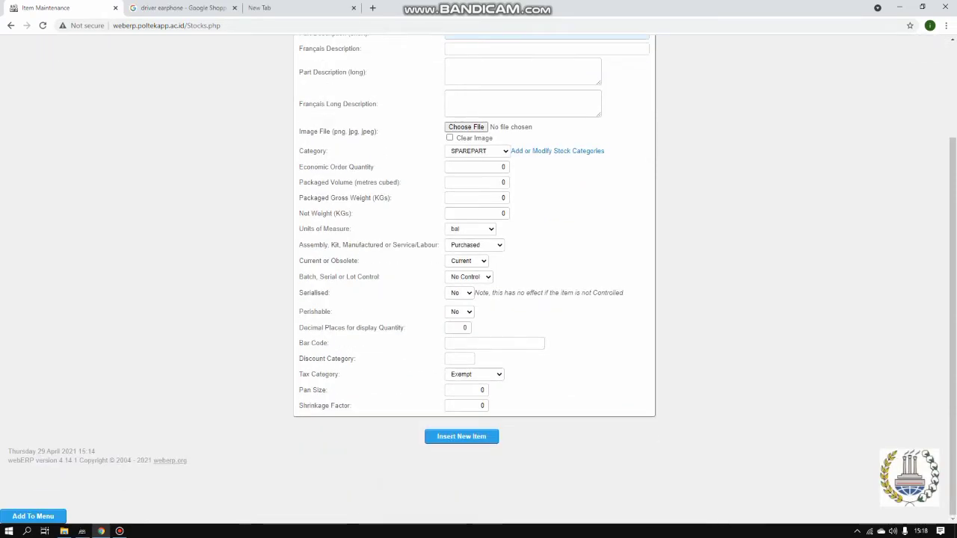
pyautogui.scroll(3, 479, 284)
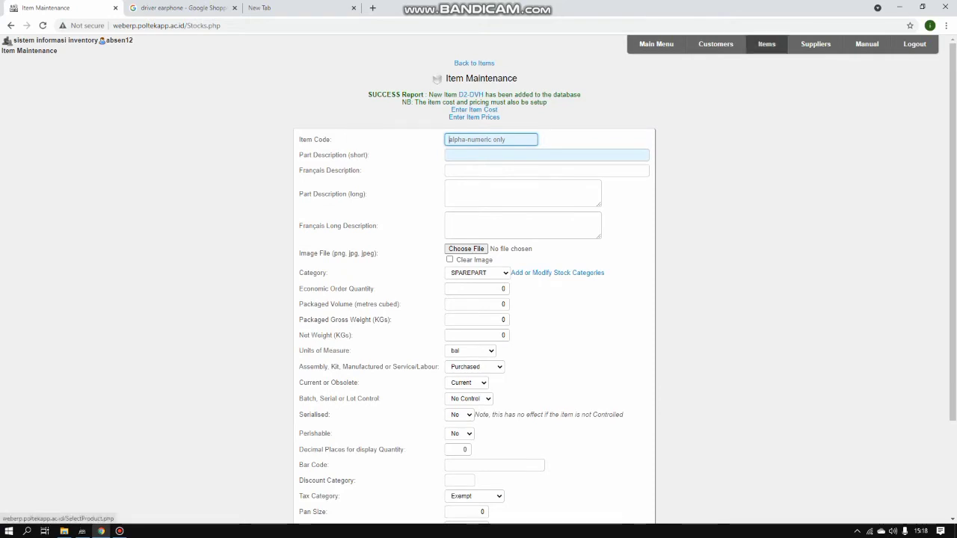
pyautogui.click(766, 43)
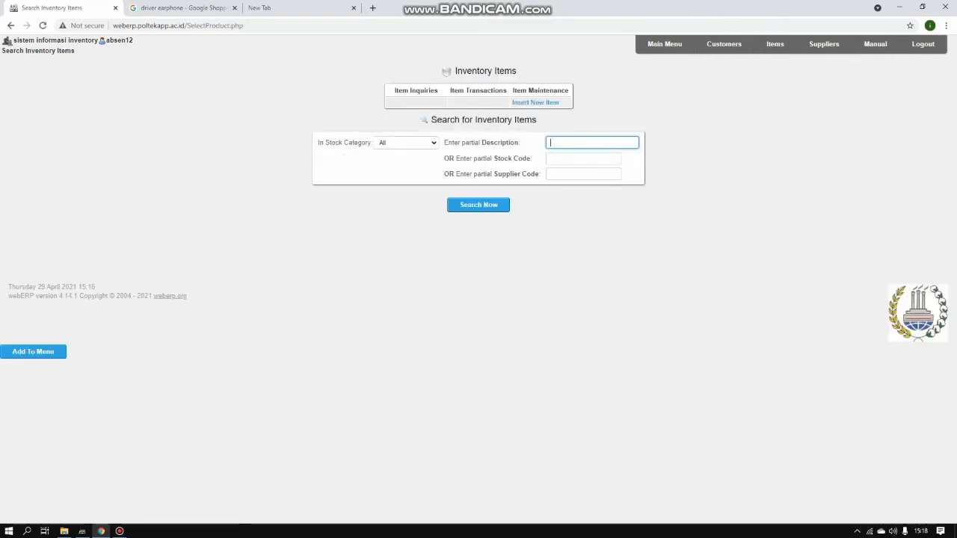
pyautogui.click(479, 205)
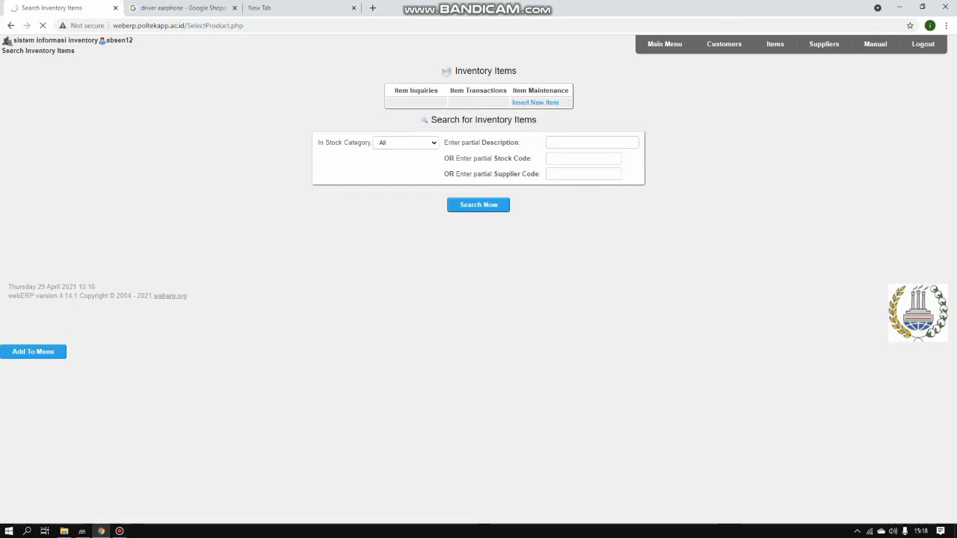
# Search for stock code D2 and review the five listed items
pyautogui.click(583, 158)
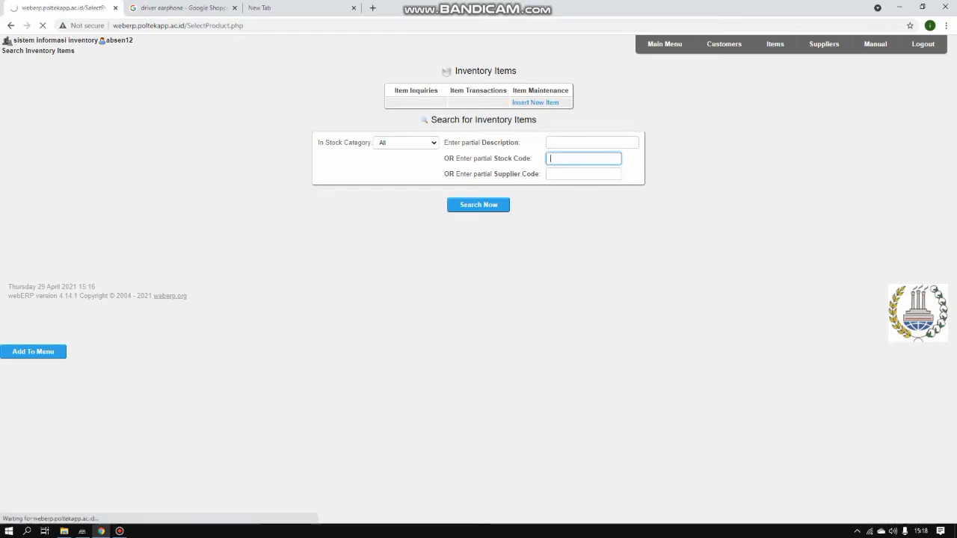
pyautogui.write('D')
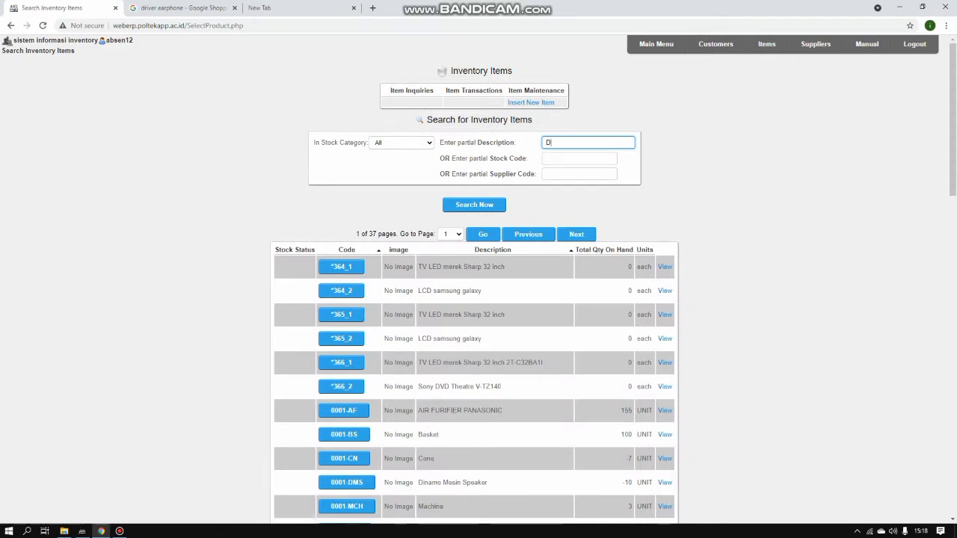
pyautogui.press('BackSpace')
pyautogui.click(579, 159)
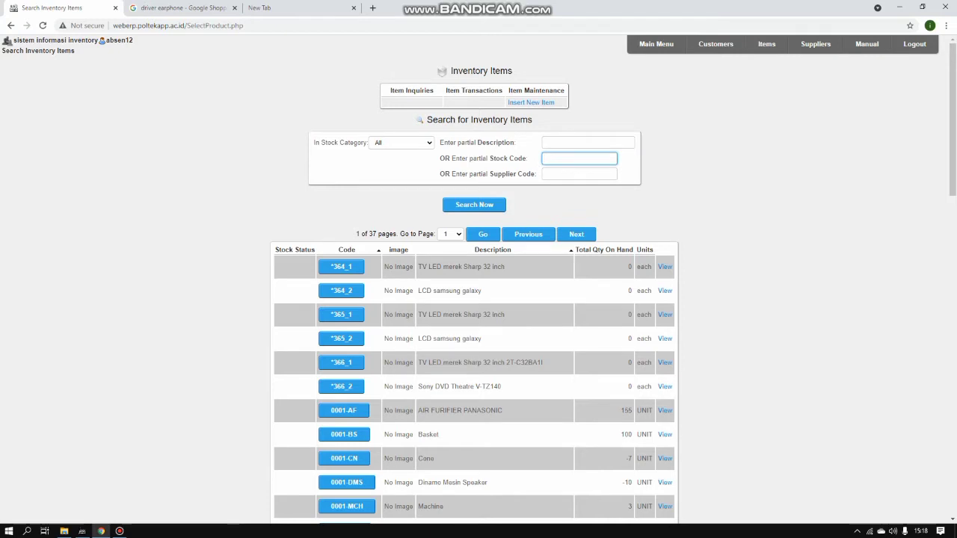
pyautogui.write('D2')
pyautogui.press('Return')
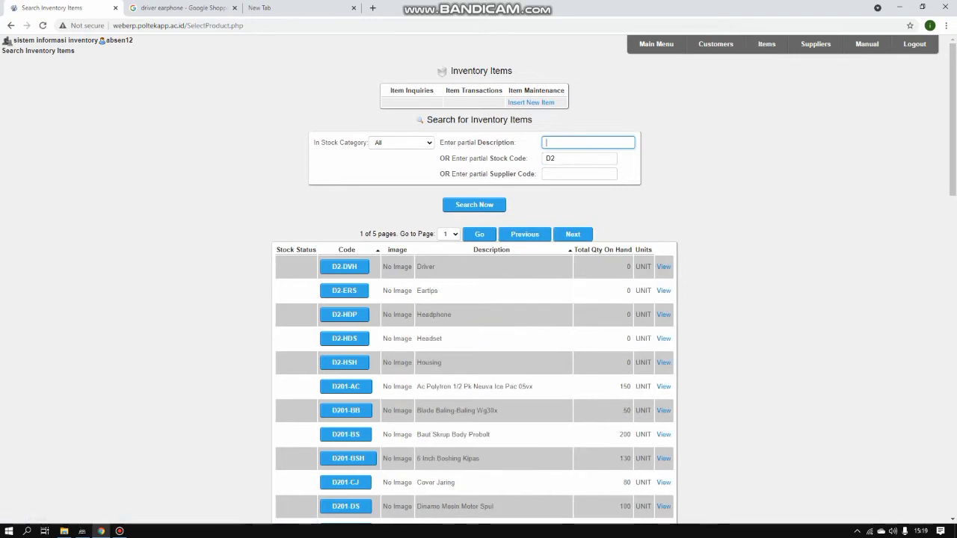
pyautogui.scroll(-2, 478, 299)
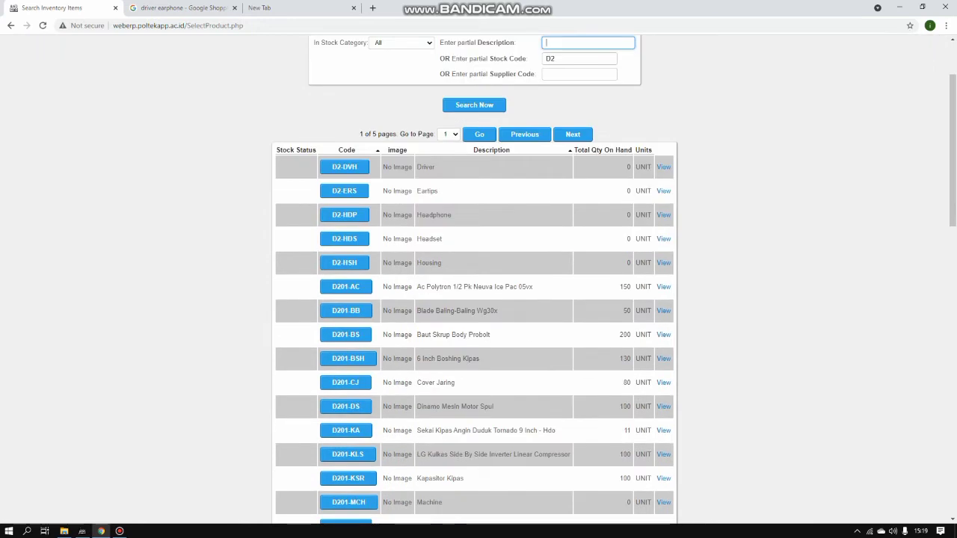
pyautogui.scroll(-2, 479, 299)
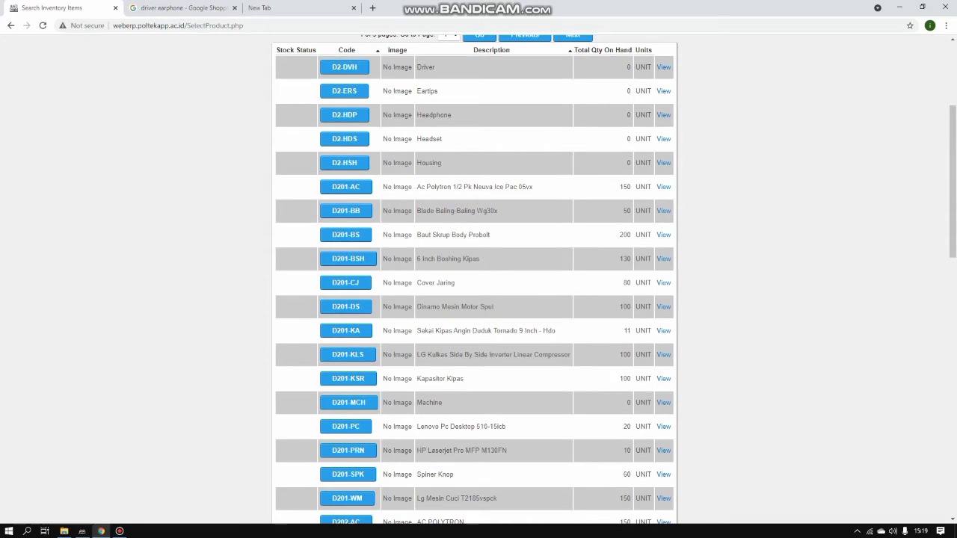
pyautogui.scroll(1, 479, 299)
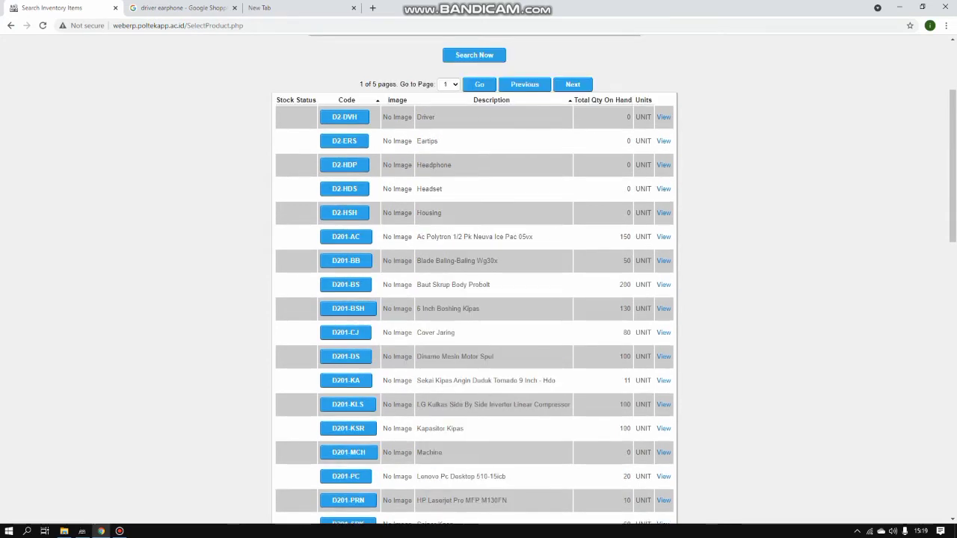
pyautogui.scroll(2, 479, 299)
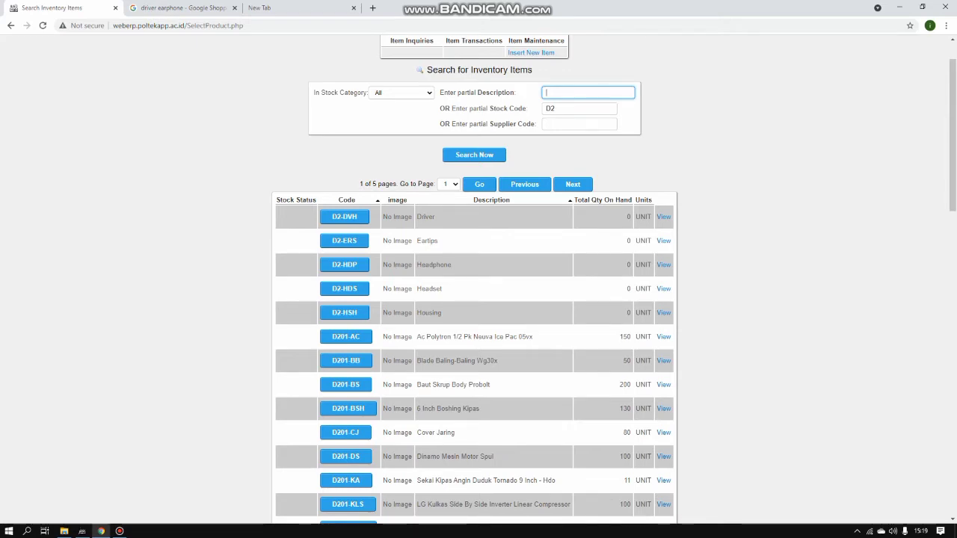
pyautogui.scroll(-2, 479, 336)
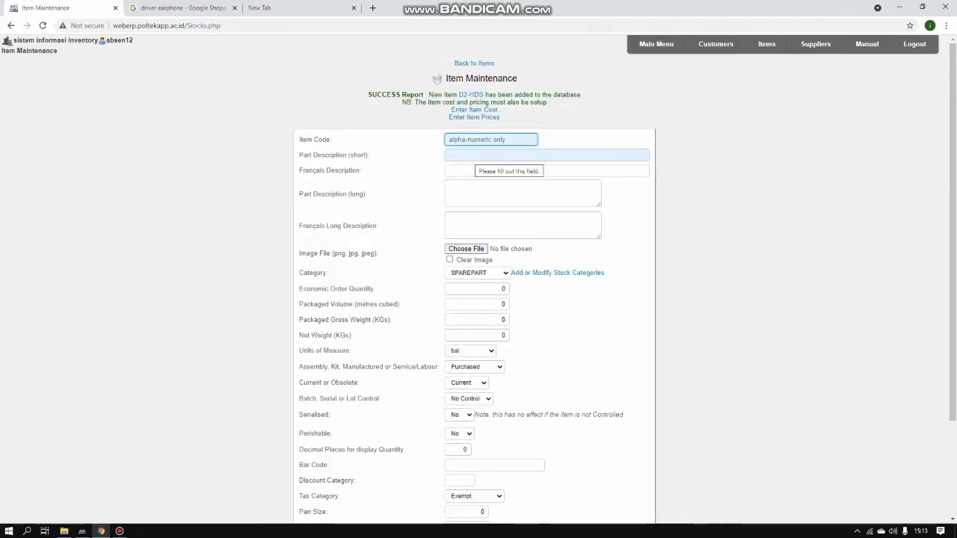
# Enter item code D2-HDP with short description Headphone
pyautogui.click(479, 139)
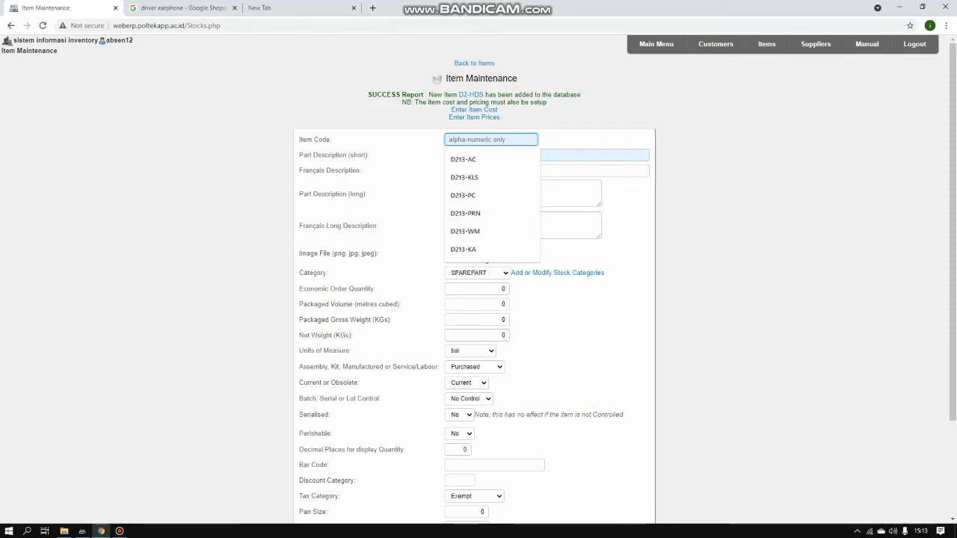
pyautogui.write('d')
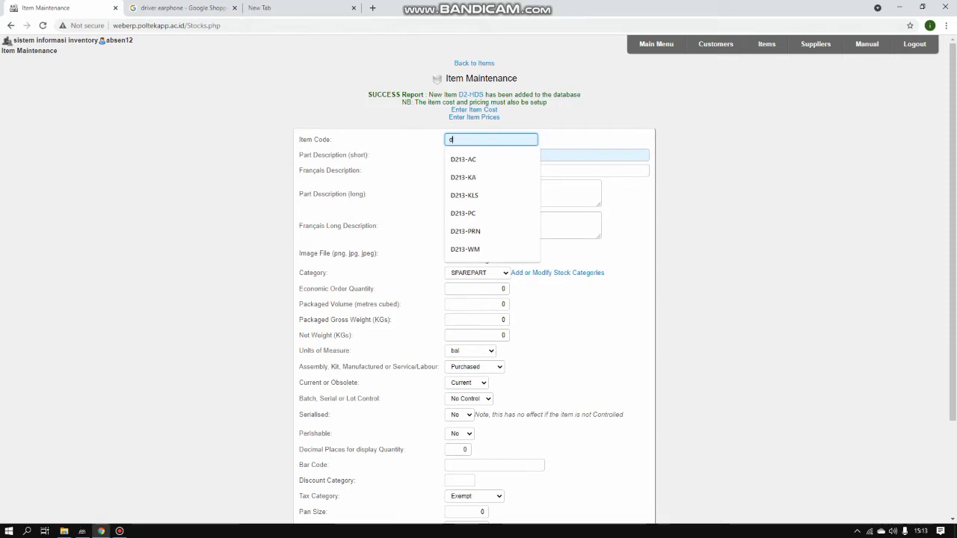
pyautogui.press('BackSpace')
pyautogui.write('D2')
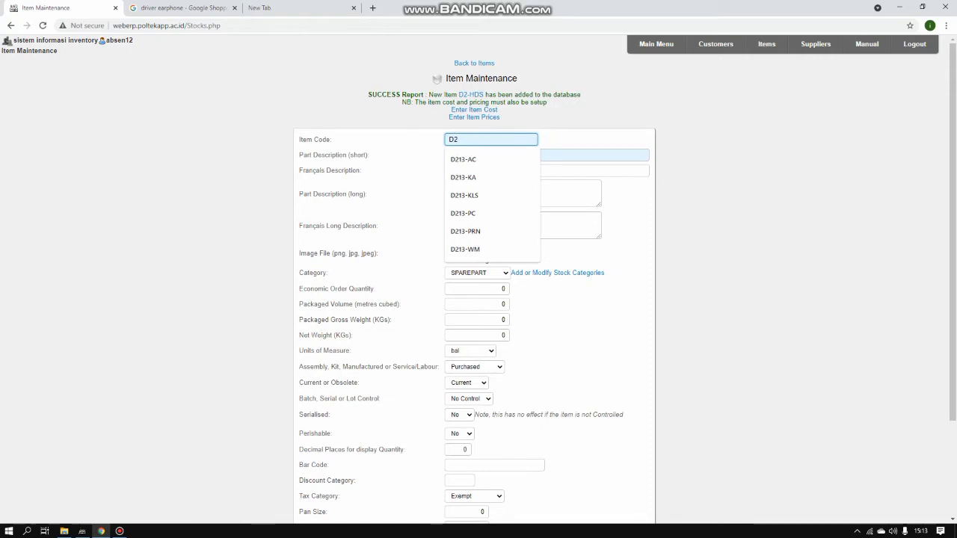
pyautogui.write('-HDP')
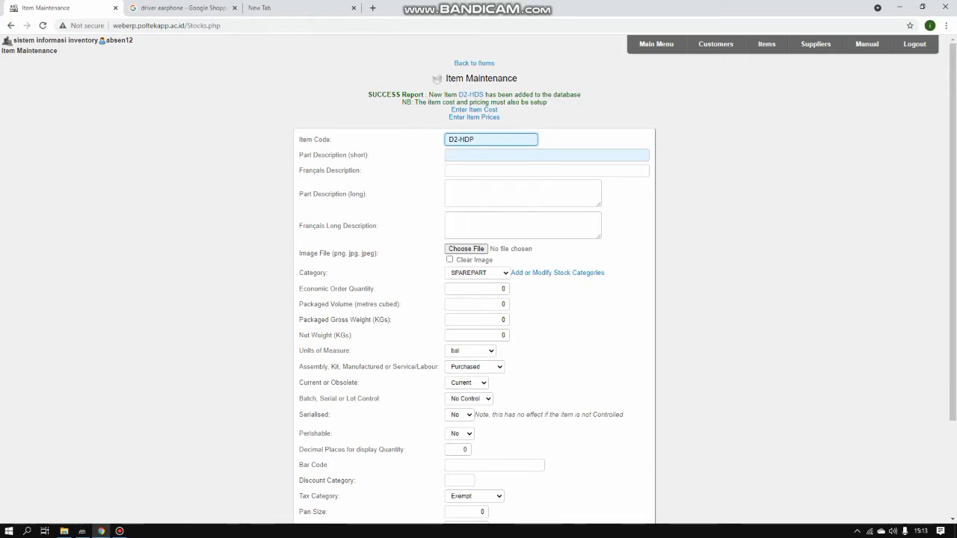
pyautogui.press('Tab')
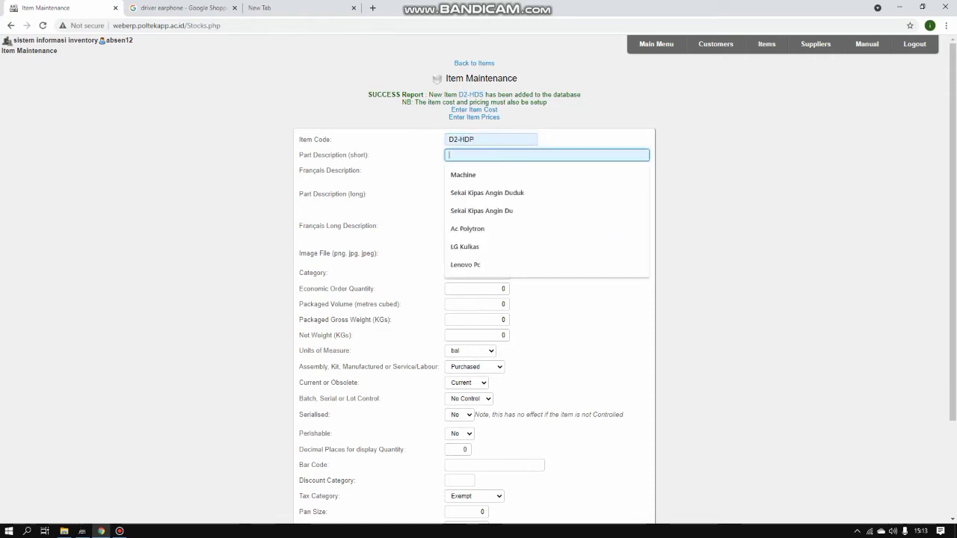
pyautogui.write('Headpho')
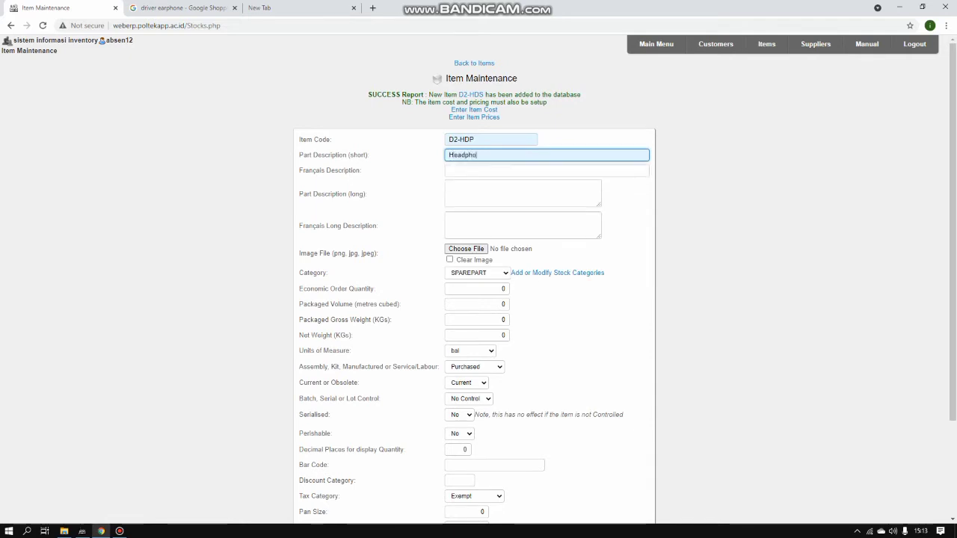
pyautogui.write('ne')
# Paste 'Sonic Gear AirPhone' as the French description and make the long description 'Headphone Sonic Gear AirPhone'
pyautogui.press('Tab')
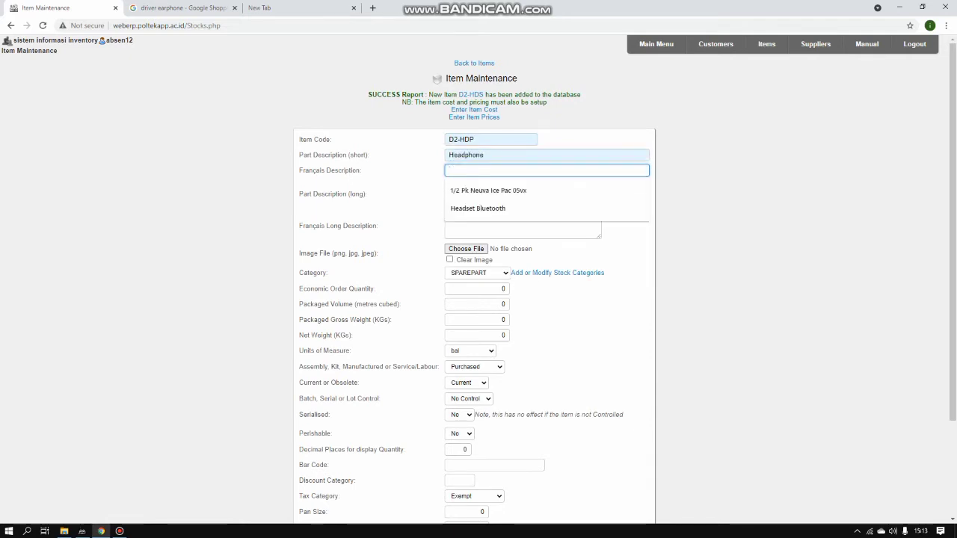
pyautogui.rightClick(474, 173)
pyautogui.click(495, 251)
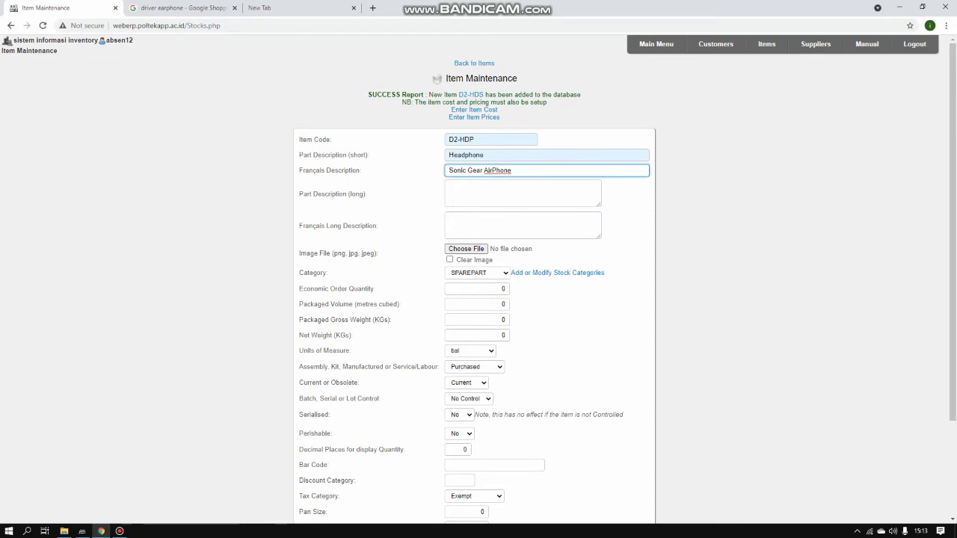
pyautogui.press('Tab')
pyautogui.rightClick(461, 188)
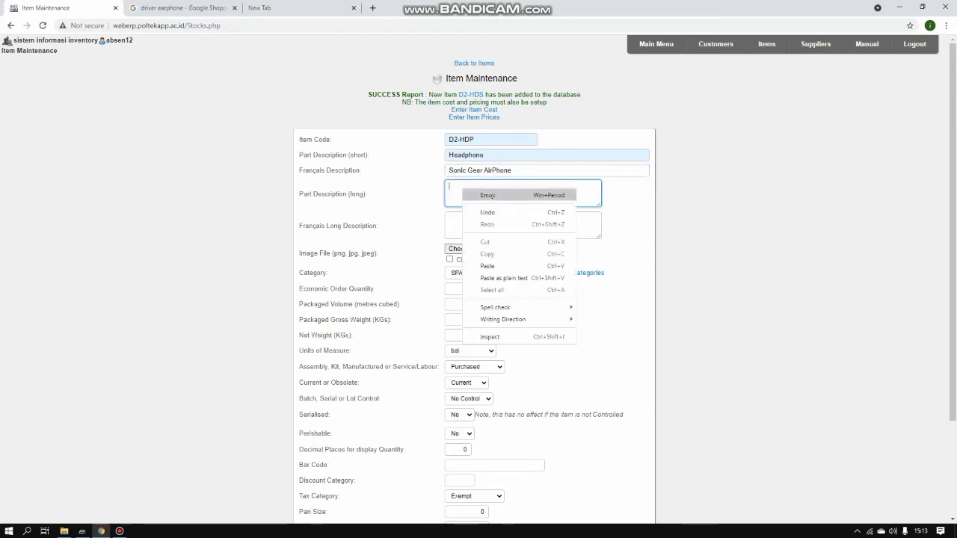
pyautogui.click(486, 266)
pyautogui.click(449, 186)
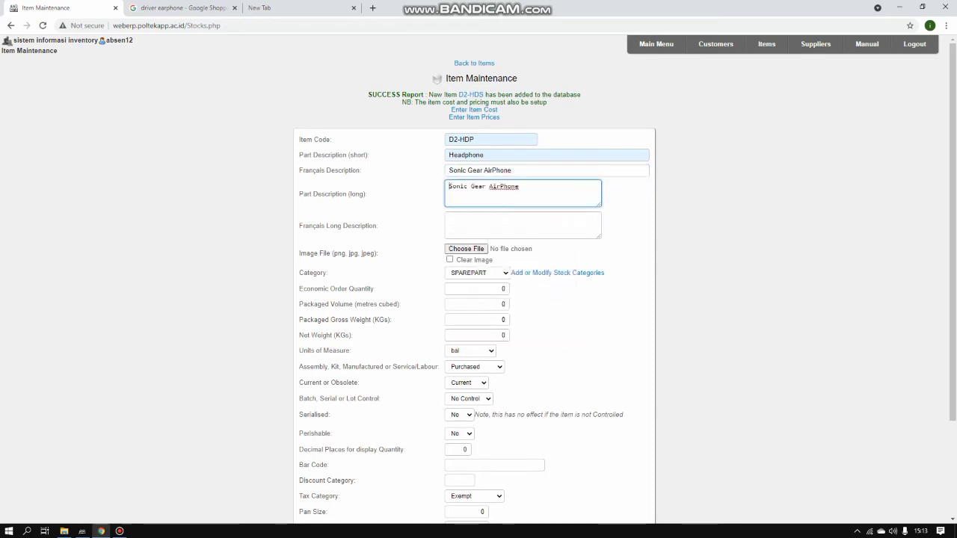
pyautogui.write('Headpho')
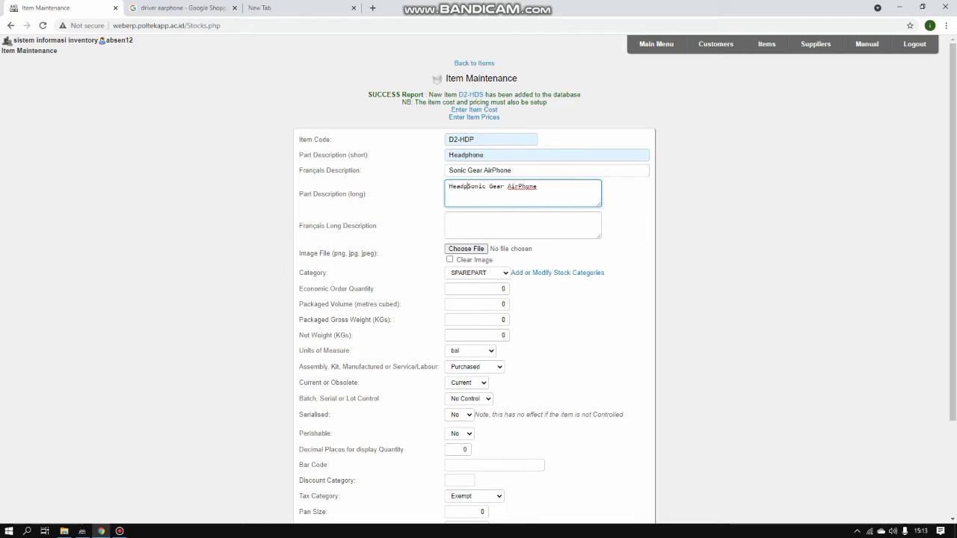
pyautogui.write('ne')
# Set the unit of measure to UNIT and save D2-HDP as a new item
pyautogui.scroll(-1, 478, 299)
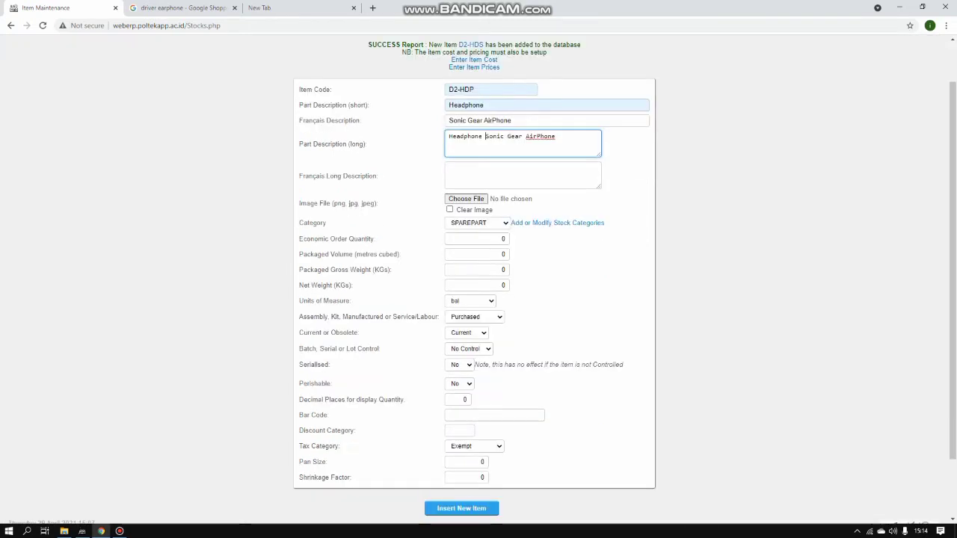
pyautogui.click(470, 301)
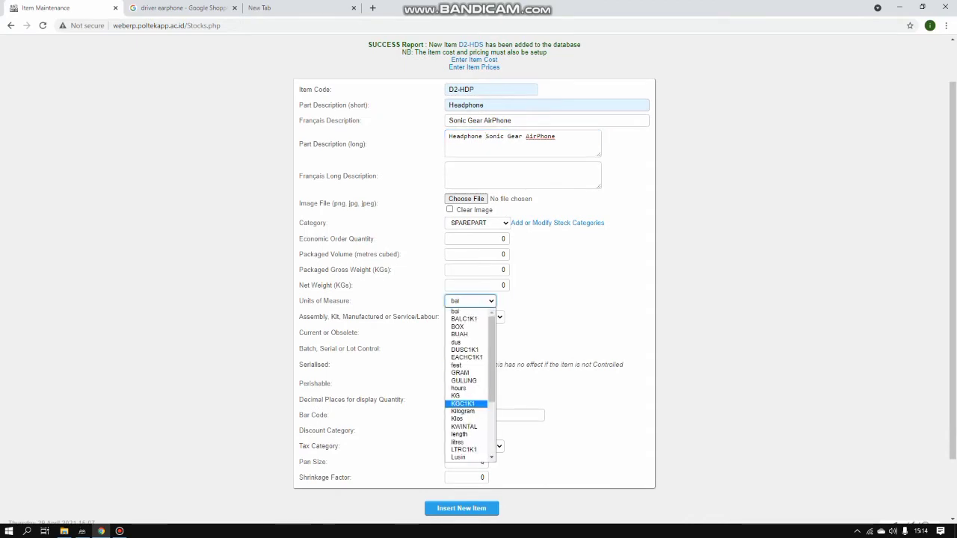
pyautogui.scroll(-2, 465, 408)
pyautogui.click(458, 450)
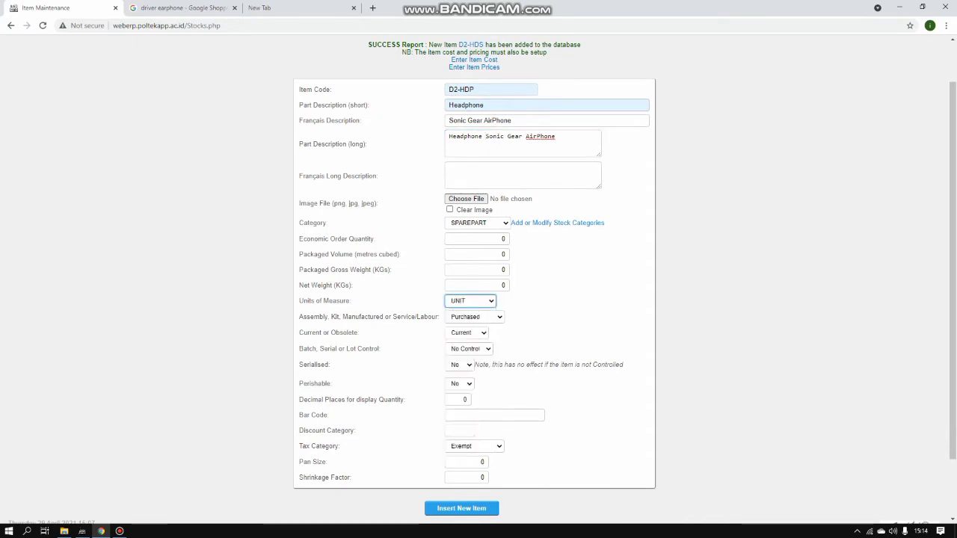
pyautogui.scroll(-1, 479, 284)
pyautogui.click(461, 436)
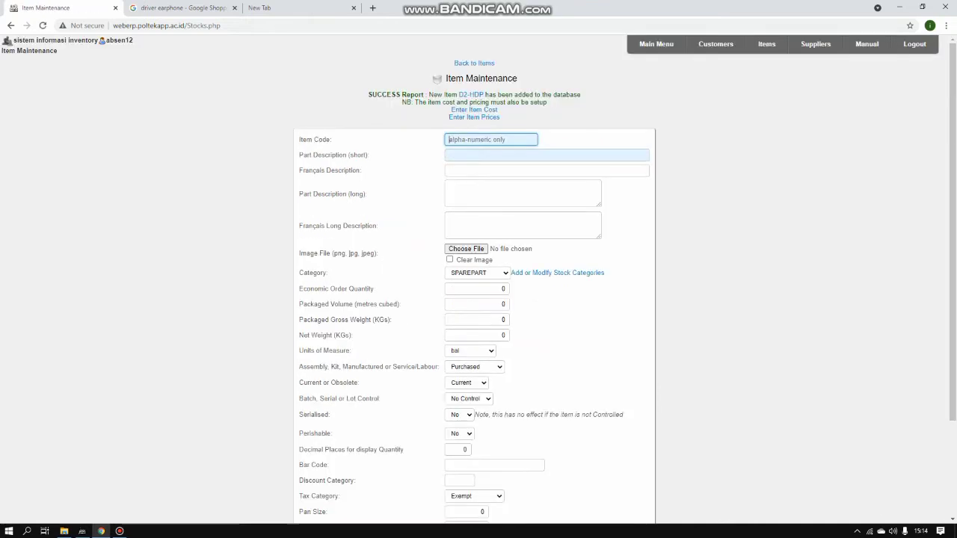
# Enter item code D2-ERS with short description Eartips
pyautogui.click(490, 140)
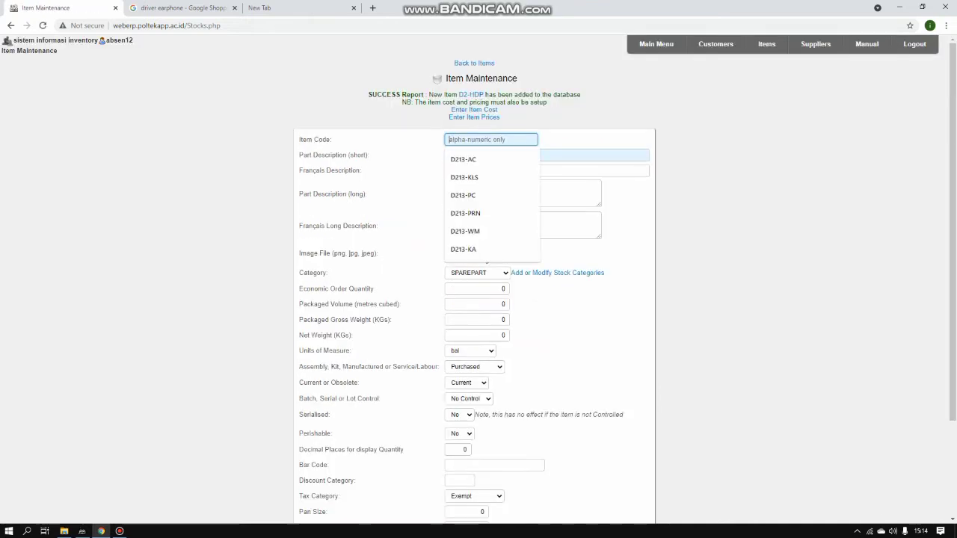
pyautogui.write('d2')
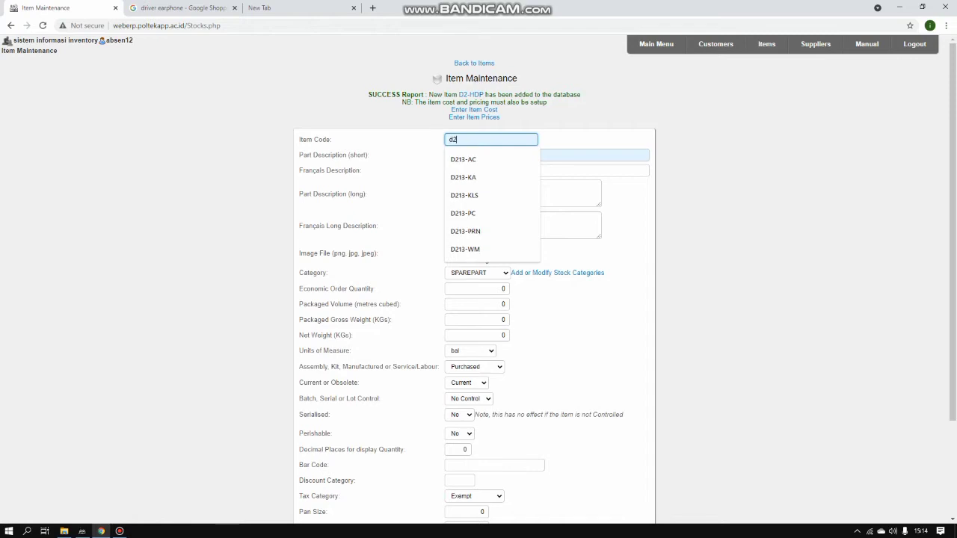
pyautogui.press('BackSpace')
pyautogui.press('BackSpace')
pyautogui.write('D2')
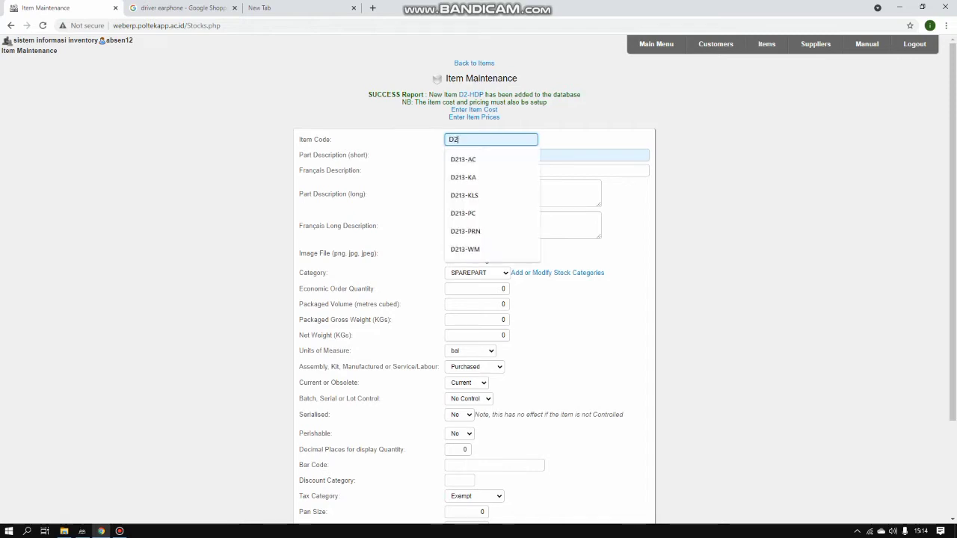
pyautogui.write('-ERS')
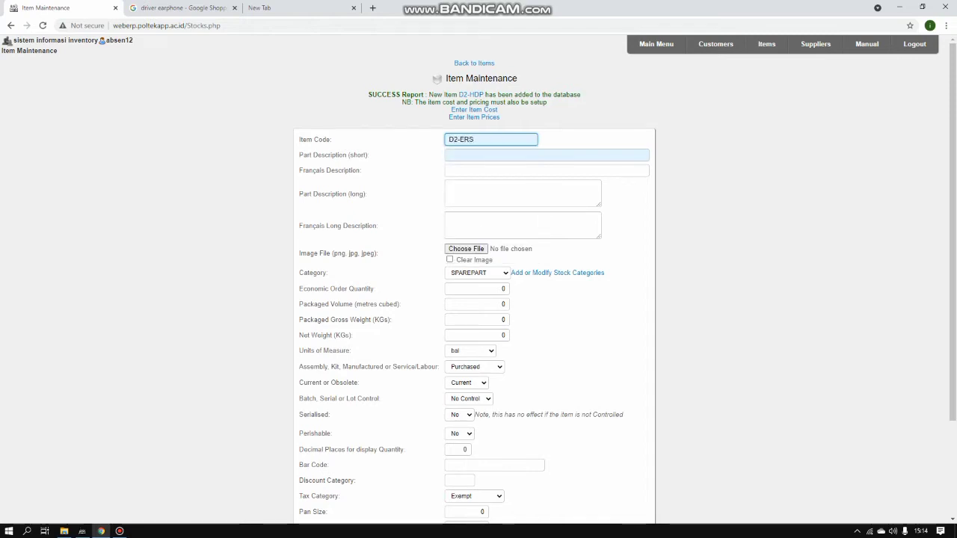
pyautogui.click(494, 154)
pyautogui.write('E')
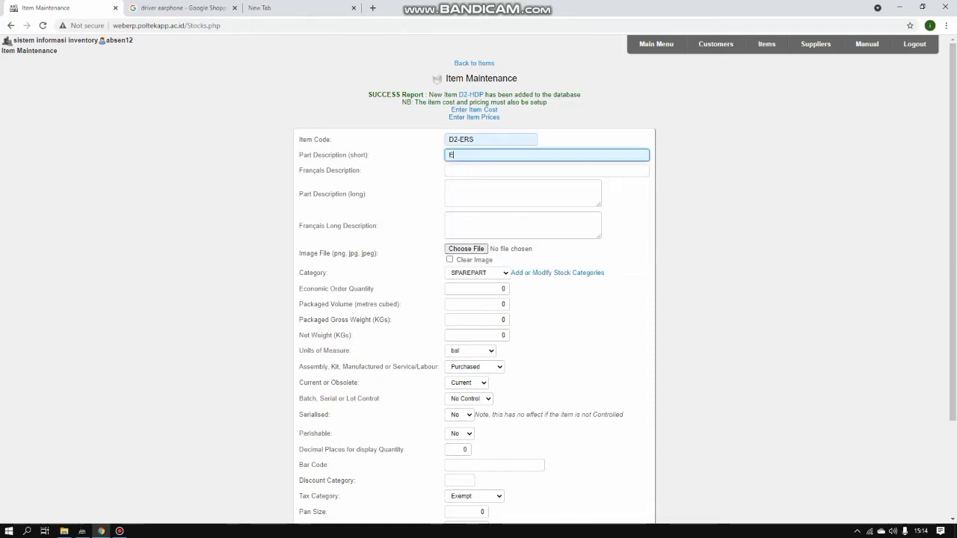
pyautogui.write('artips')
# Fill in French description 'Dual Colour Double' and long description 'Dual Colour Eartips'
pyautogui.click(494, 170)
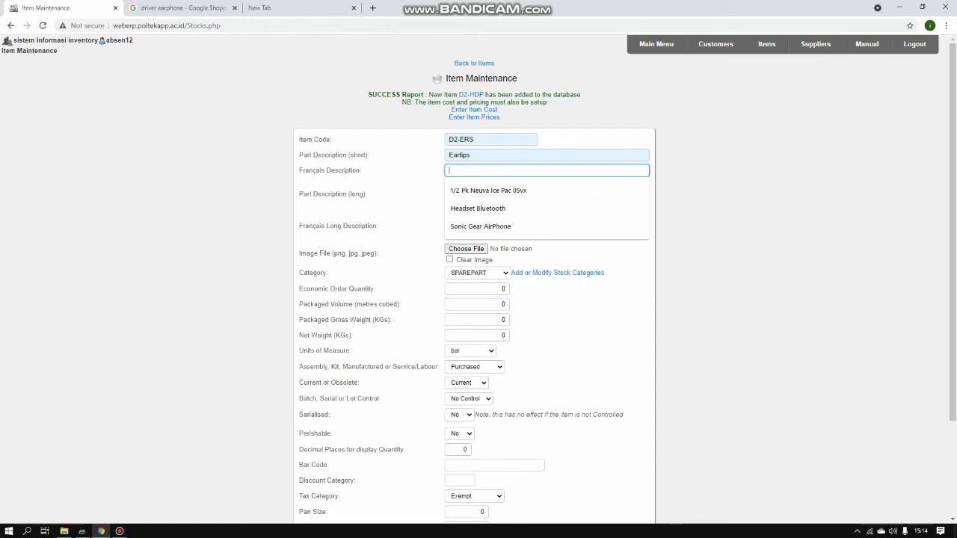
pyautogui.write('Du')
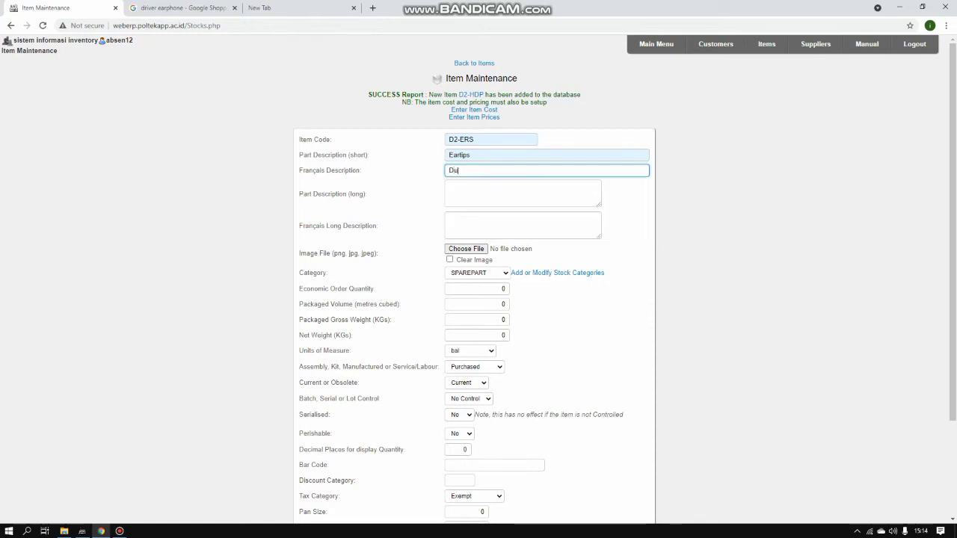
pyautogui.write('al Colour ')
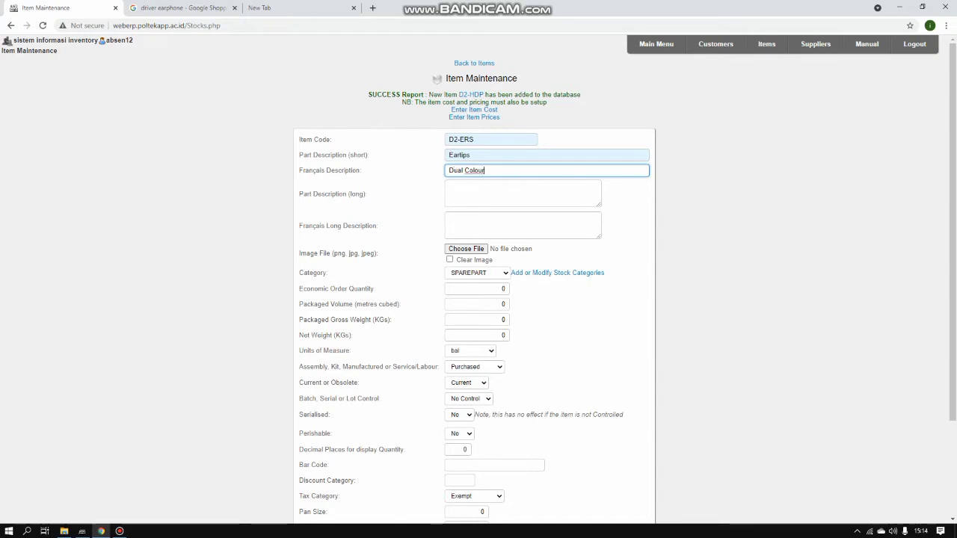
pyautogui.write('Double')
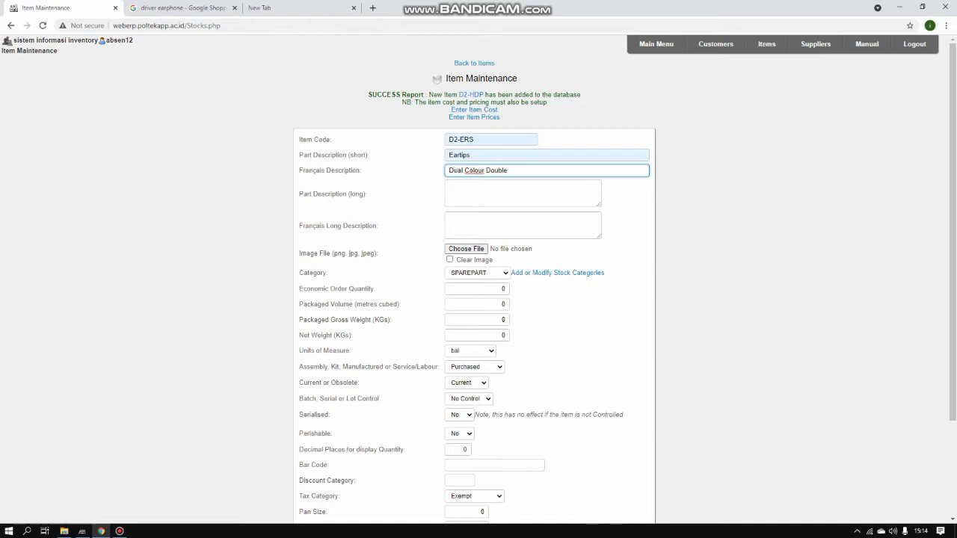
pyautogui.click(486, 191)
pyautogui.write('Dual')
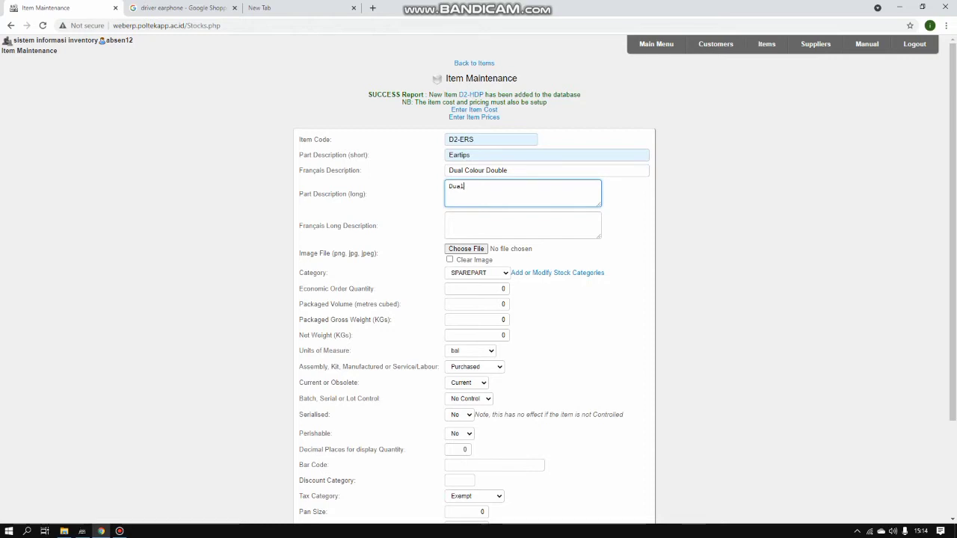
pyautogui.write(' Colour Eartips')
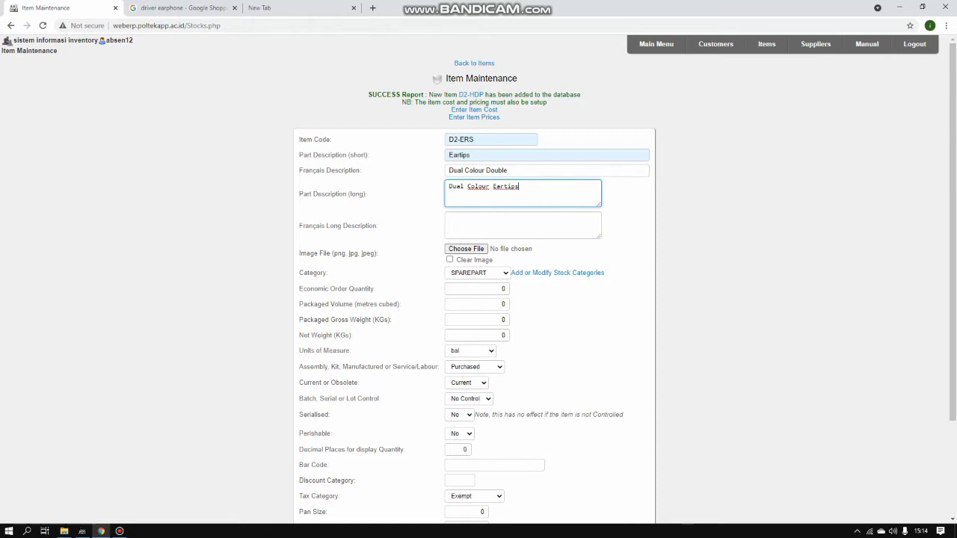
# Choose UNIT as the unit of measure and submit the Eartips item
pyautogui.scroll(-1, 470, 321)
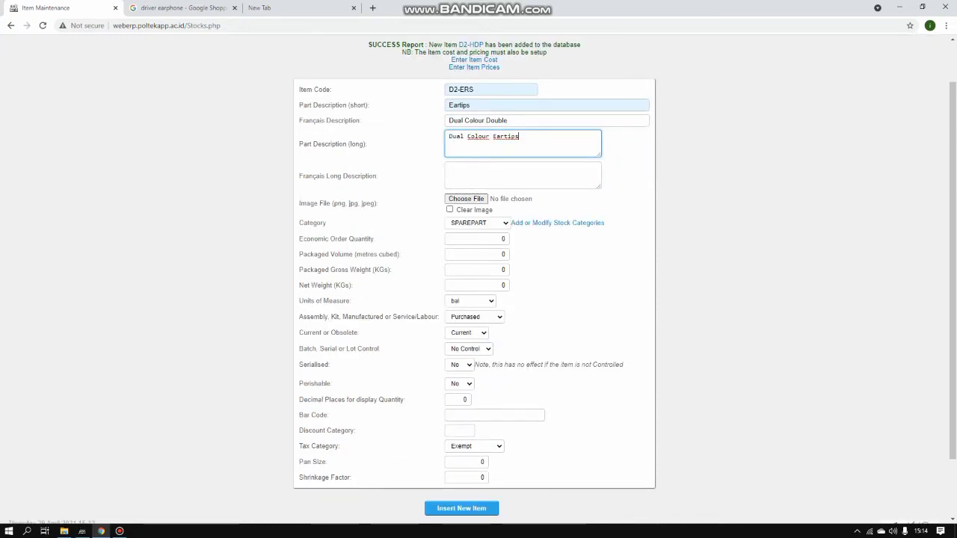
pyautogui.click(471, 301)
pyautogui.press('Down')
pyautogui.press('Down')
pyautogui.press('Down')
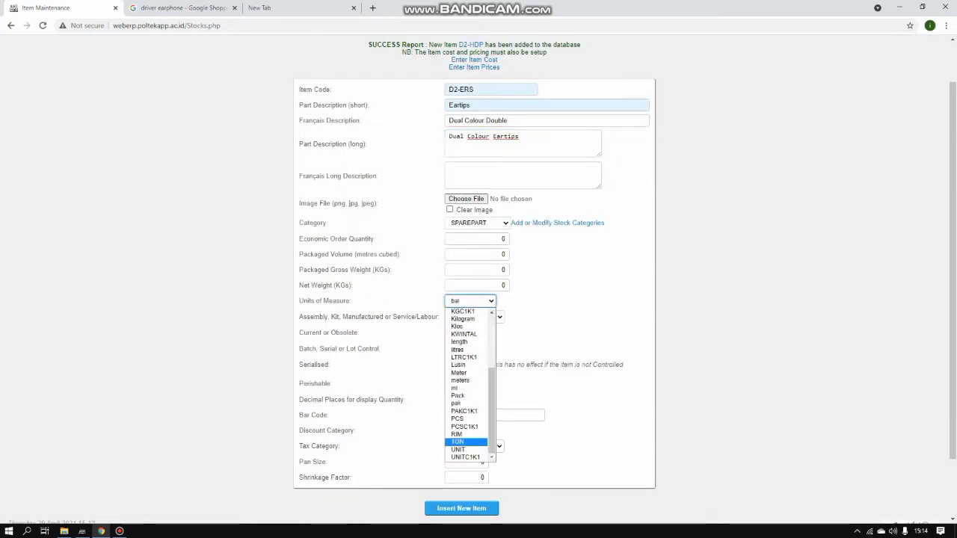
pyautogui.press('Return')
pyautogui.scroll(-1, 479, 284)
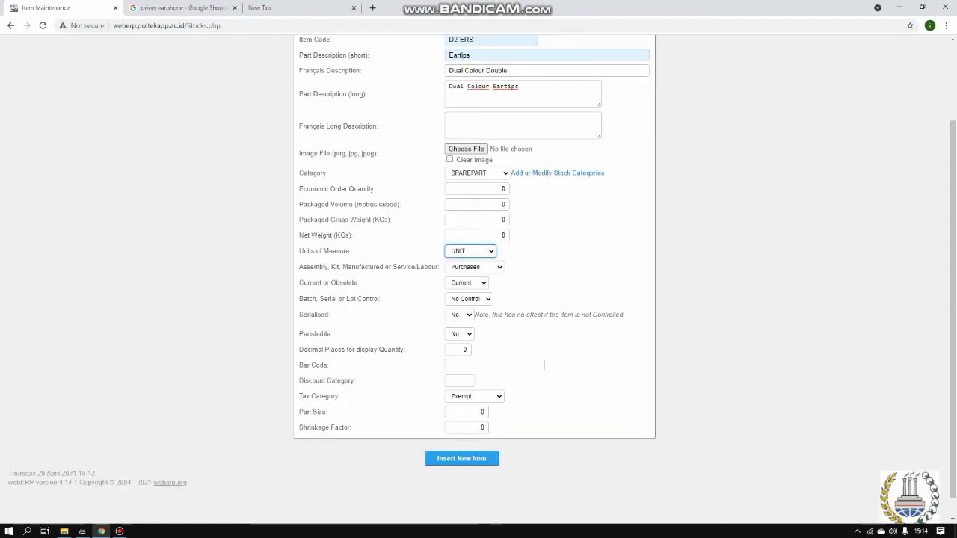
pyautogui.press('Return')
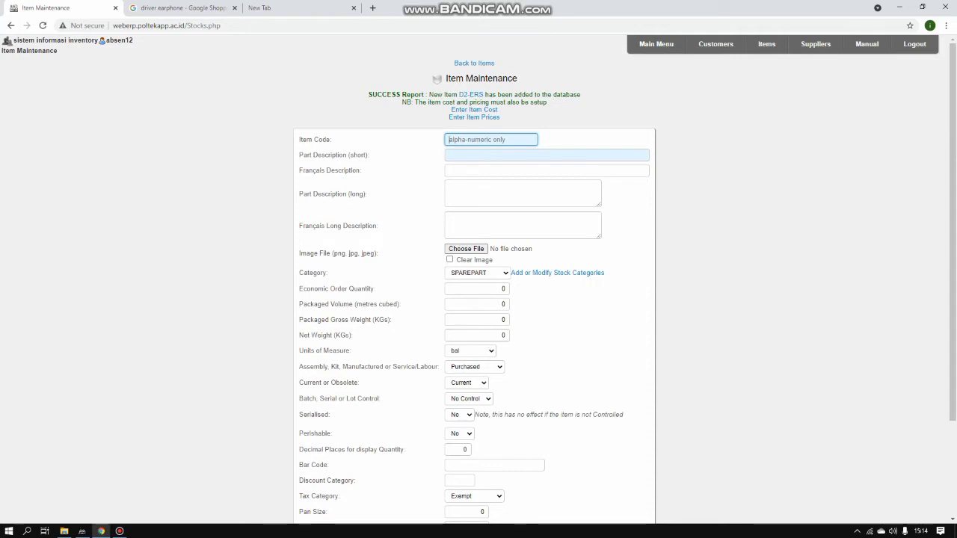
# Enter item code D2-HSH with short description Housing
pyautogui.press('Down')
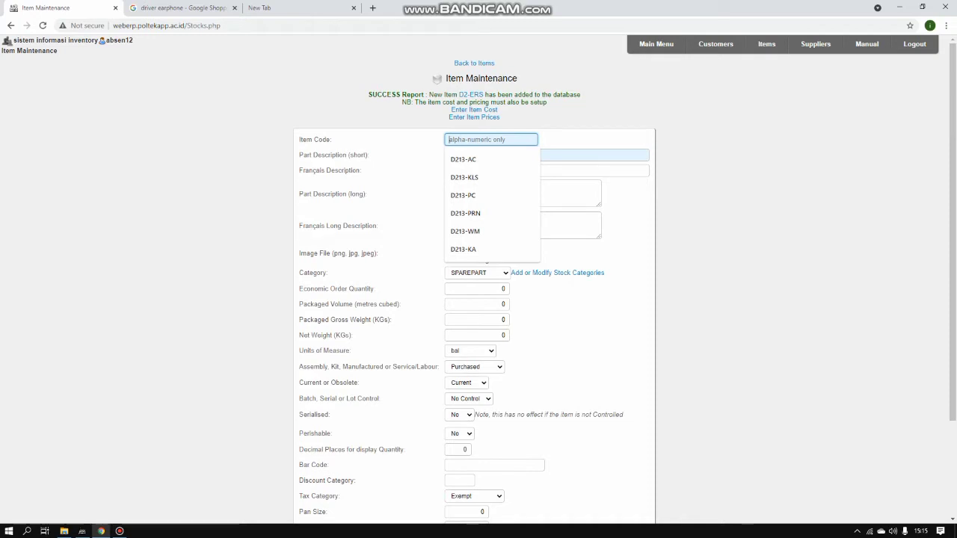
pyautogui.write('D2-')
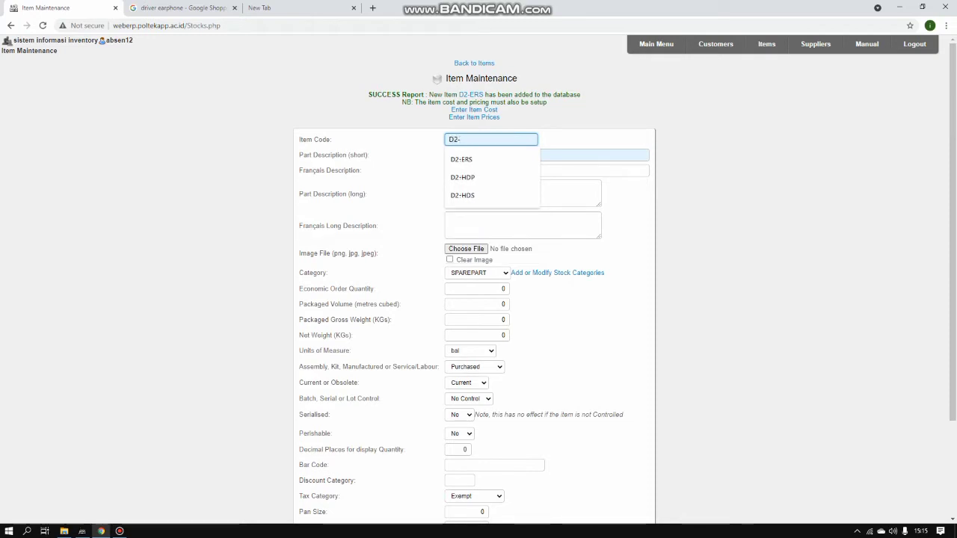
pyautogui.write('HSH')
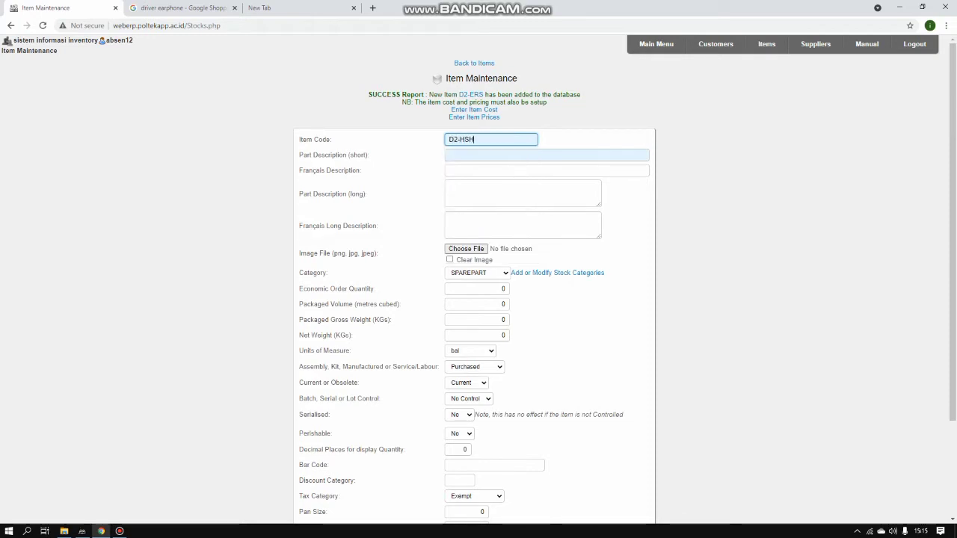
pyautogui.click(486, 155)
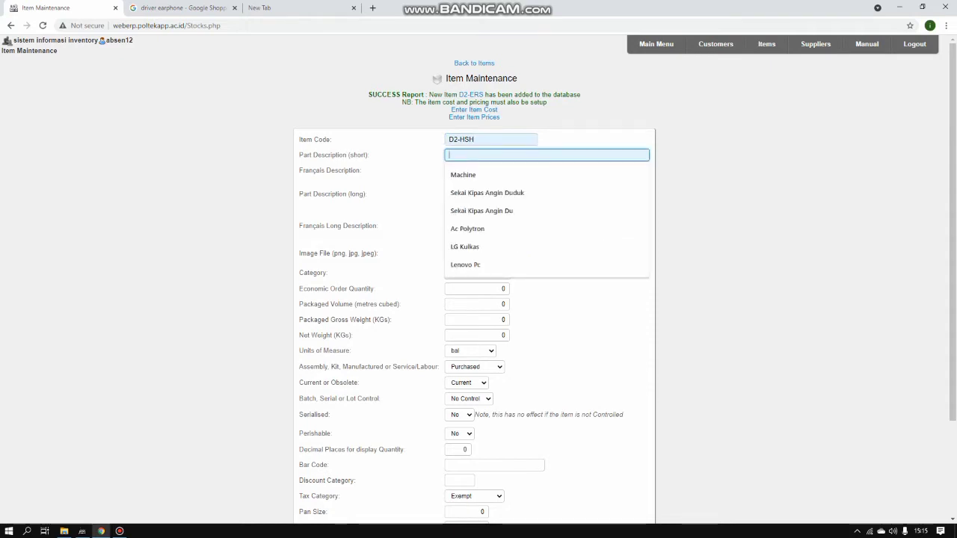
pyautogui.write('Ho')
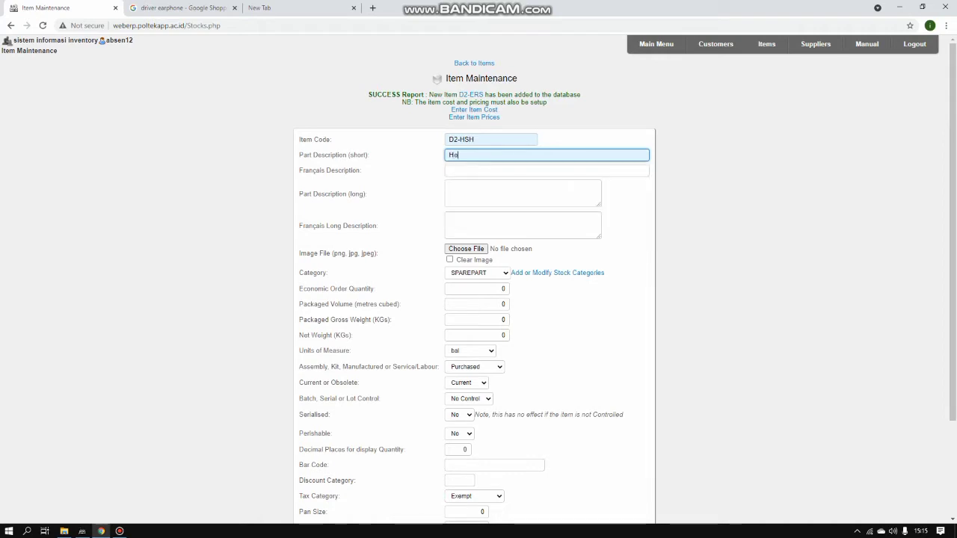
pyautogui.write('using Shure')
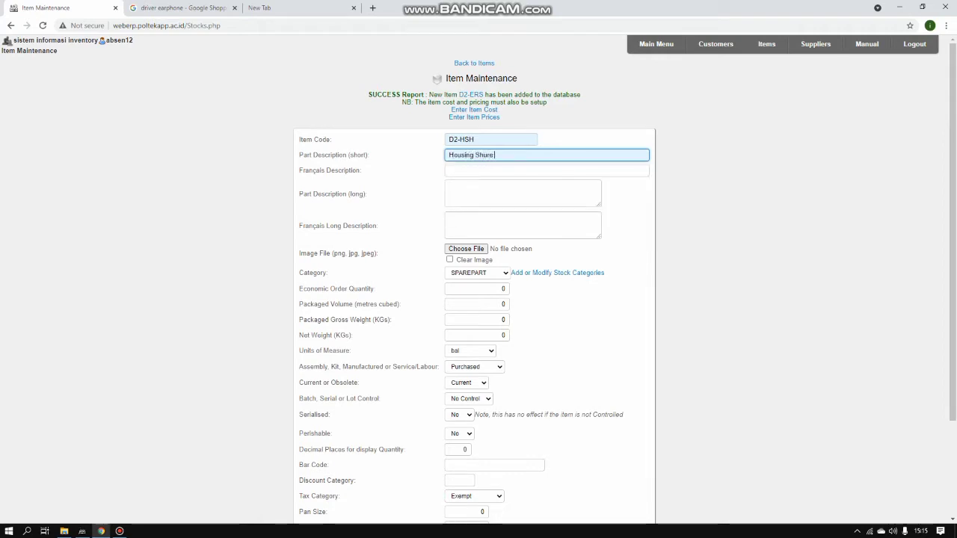
pyautogui.write(' 215')
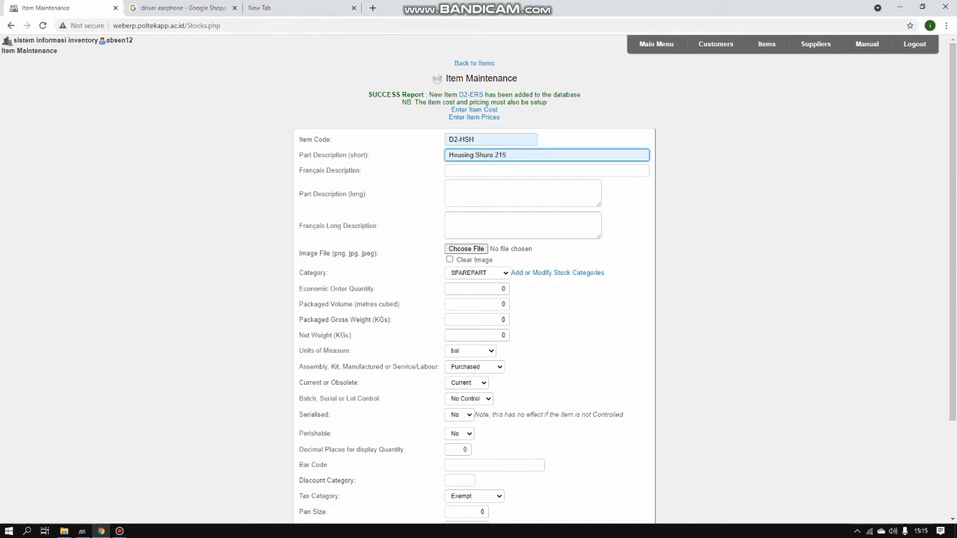
pyautogui.click(547, 170)
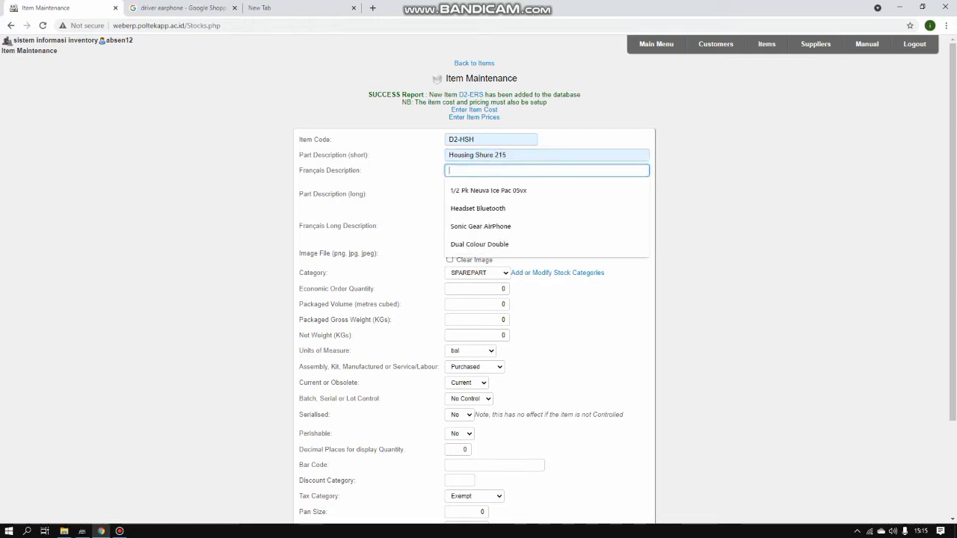
pyautogui.moveTo(476, 155); pyautogui.dragTo(506, 155)
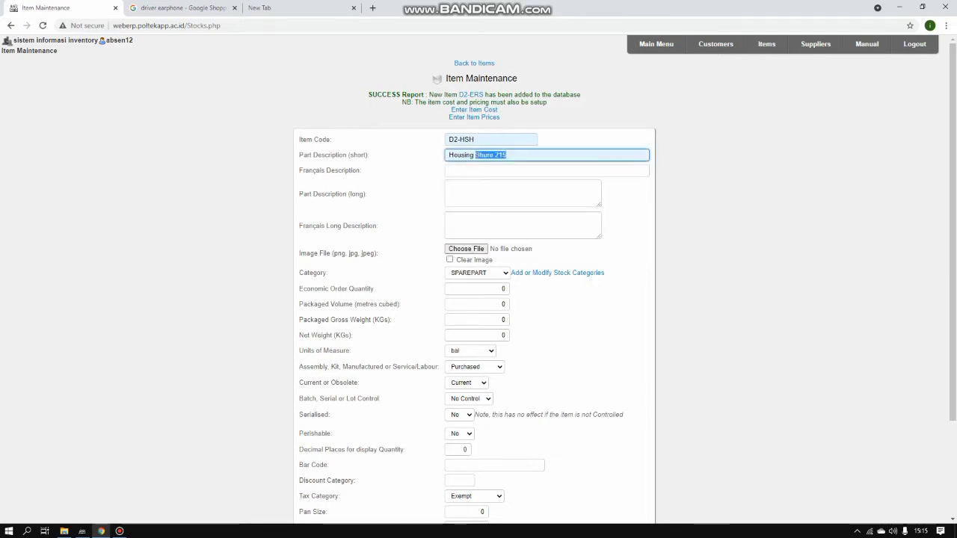
pyautogui.press('BackSpace')
# Fill both the French and long descriptions with 'Housing Shure 215'
pyautogui.click(547, 171)
pyautogui.write('Ho')
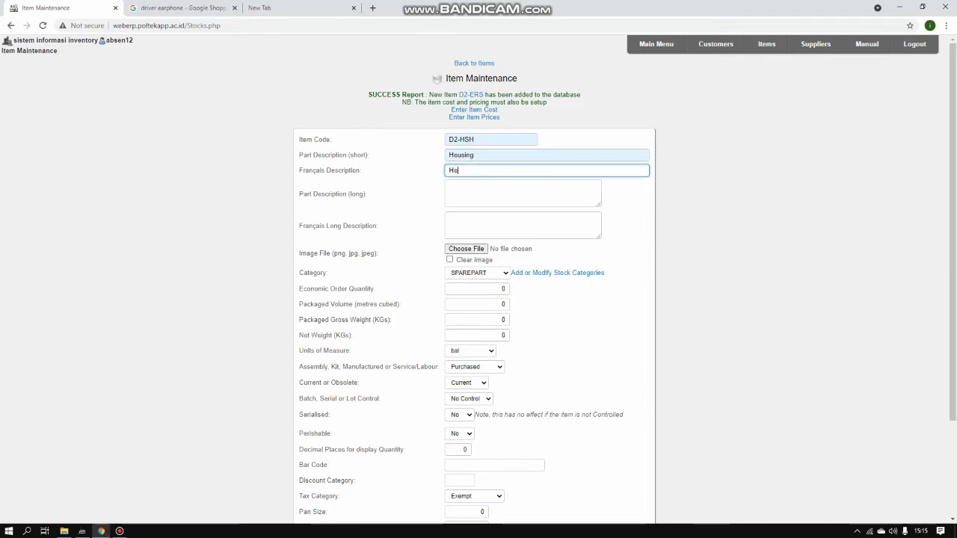
pyautogui.write('using Shure 215')
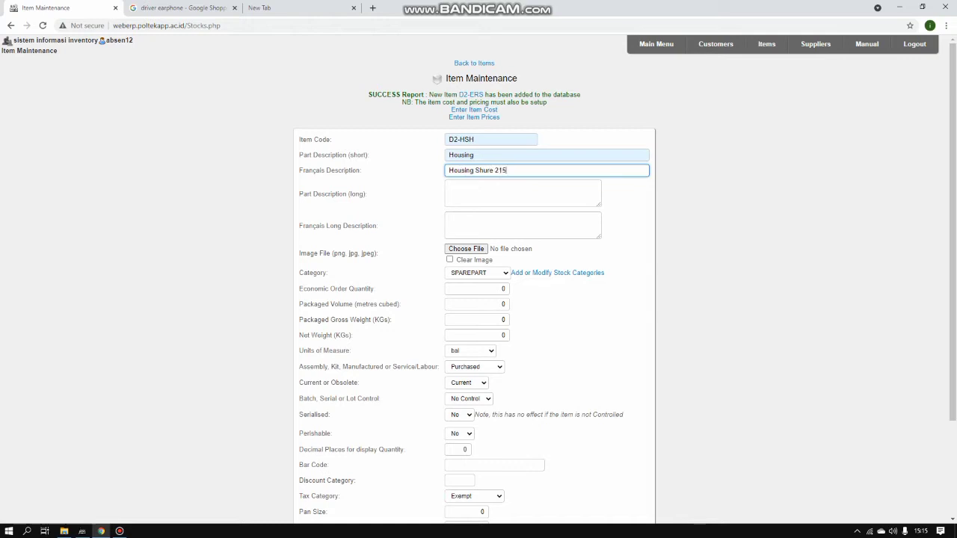
pyautogui.click(523, 193)
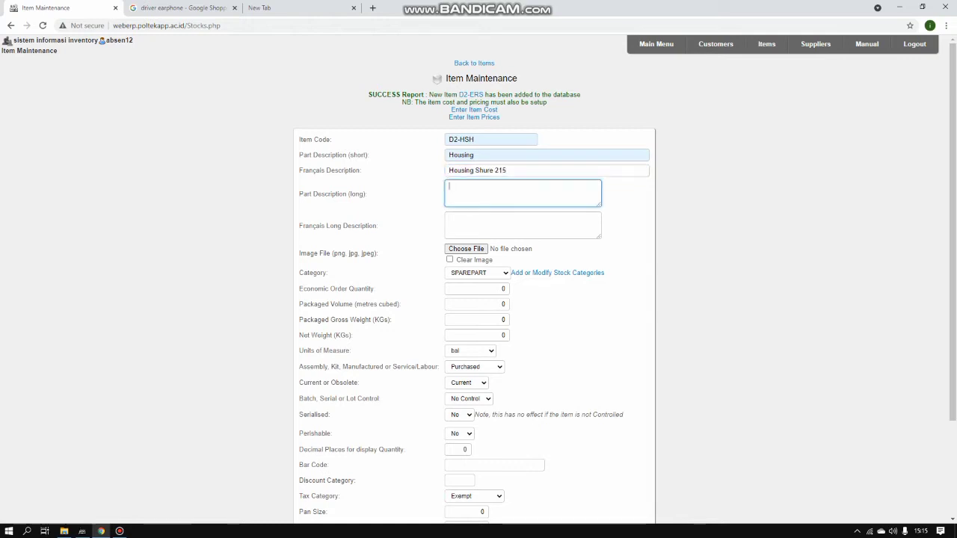
pyautogui.hotkey('shift', 'Tab')
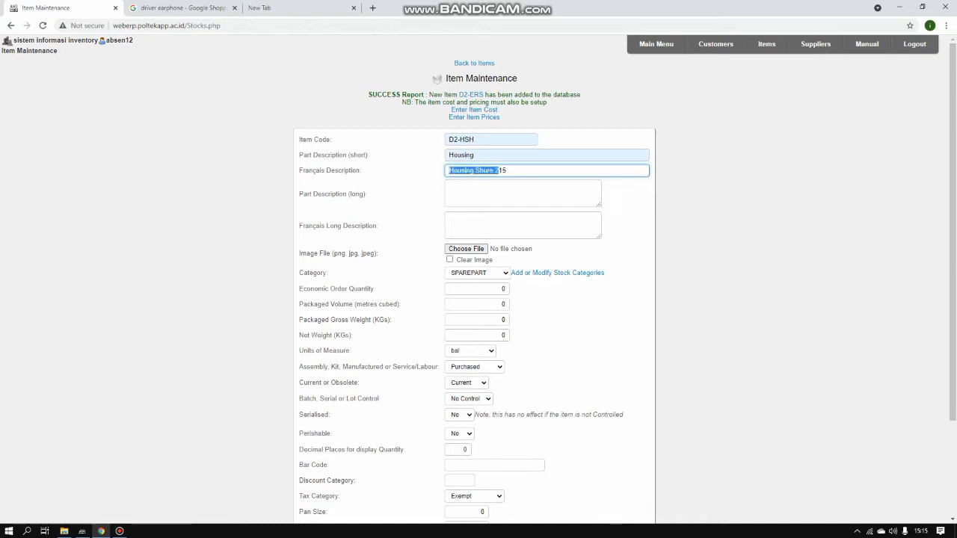
pyautogui.rightClick(501, 172)
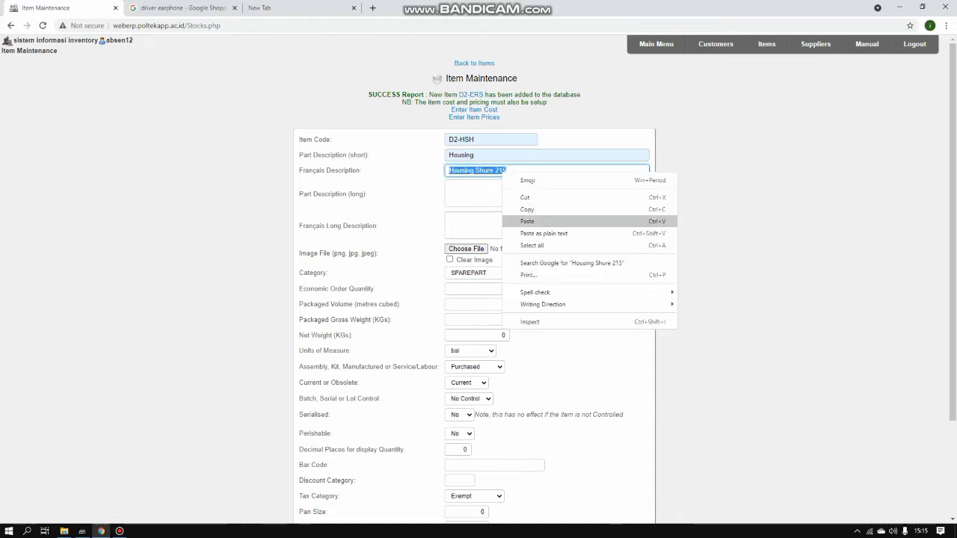
pyautogui.click(523, 220)
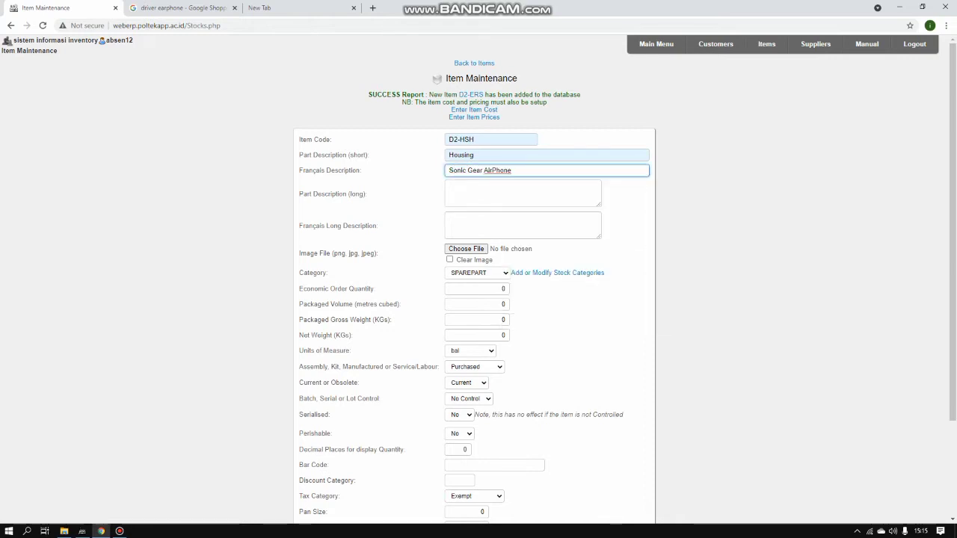
pyautogui.hotkey('ctrl', 'a')
pyautogui.press('BackSpace')
pyautogui.write('Hous')
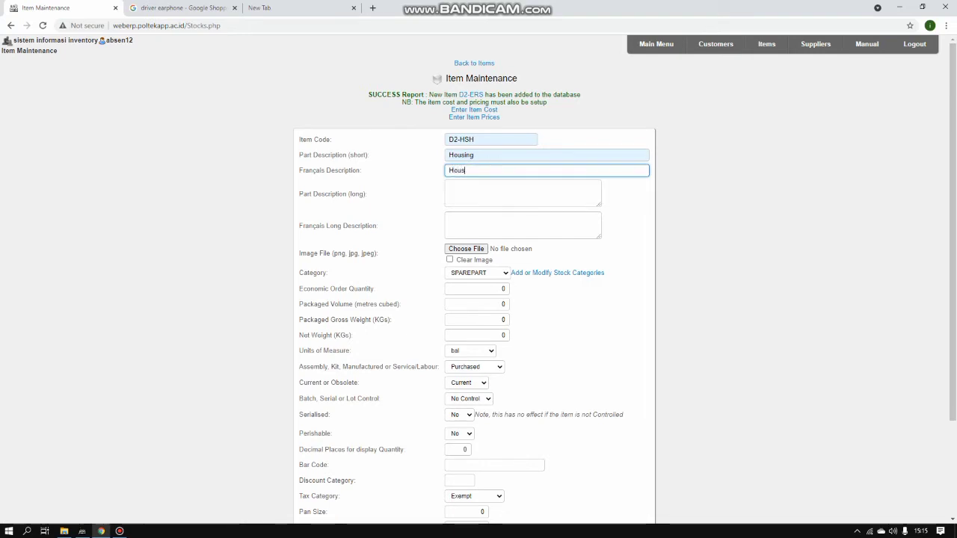
pyautogui.write('ing Shure')
pyautogui.write(' 216-')
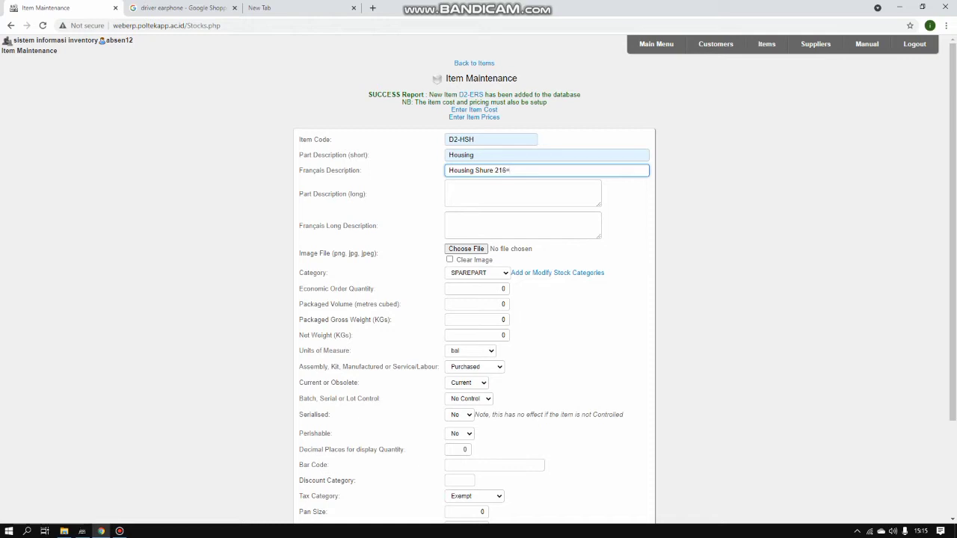
pyautogui.press('BackSpace')
pyautogui.press('BackSpace')
pyautogui.write('5')
pyautogui.press('Tab')
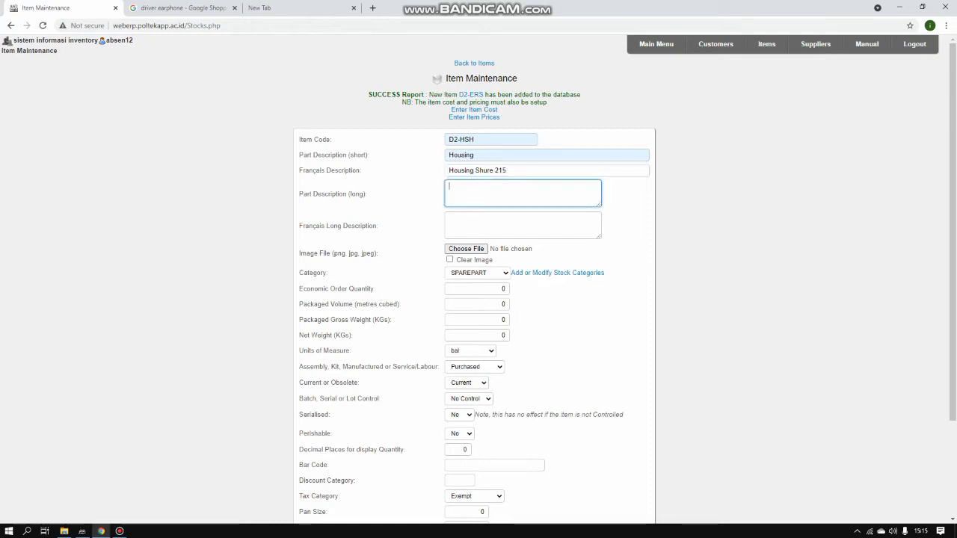
pyautogui.write('Housing Shure 215')
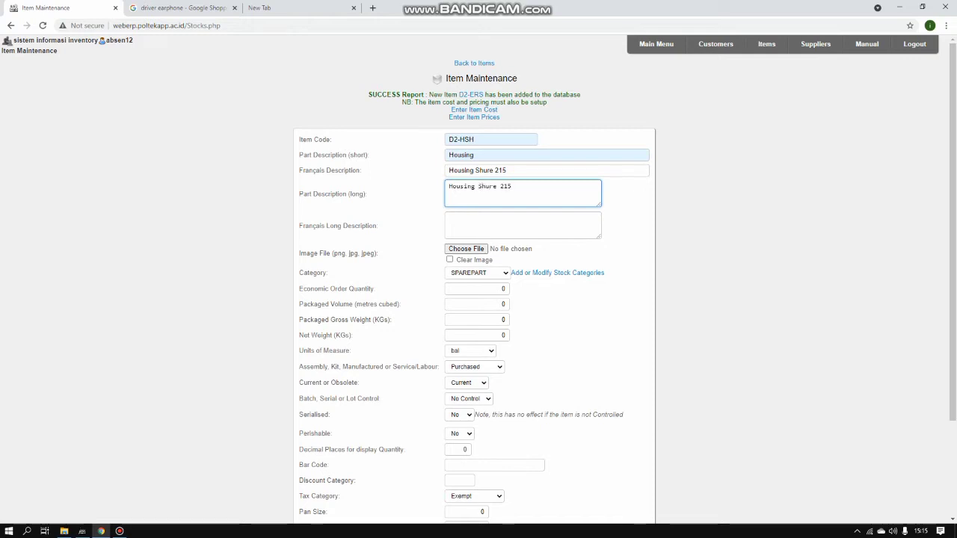
# Keep SPAREPART as the category and set the unit of measure to UNIT
pyautogui.click(477, 274)
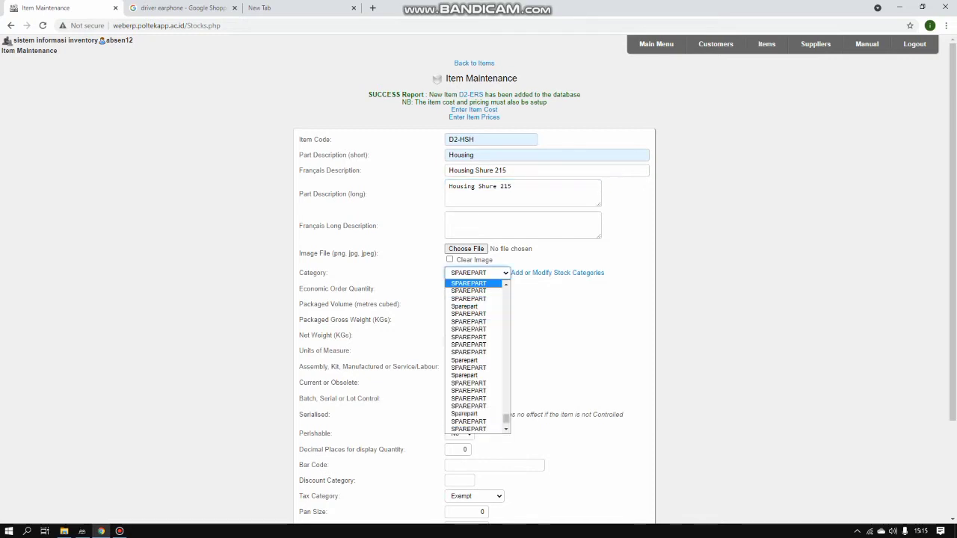
pyautogui.click(469, 283)
pyautogui.click(470, 351)
pyautogui.scroll(-3, 458, 468)
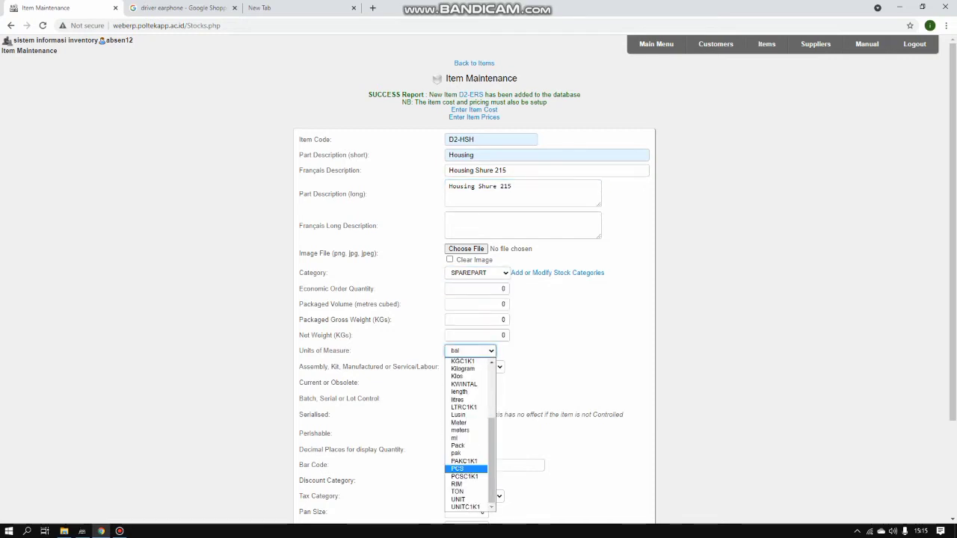
pyautogui.click(464, 500)
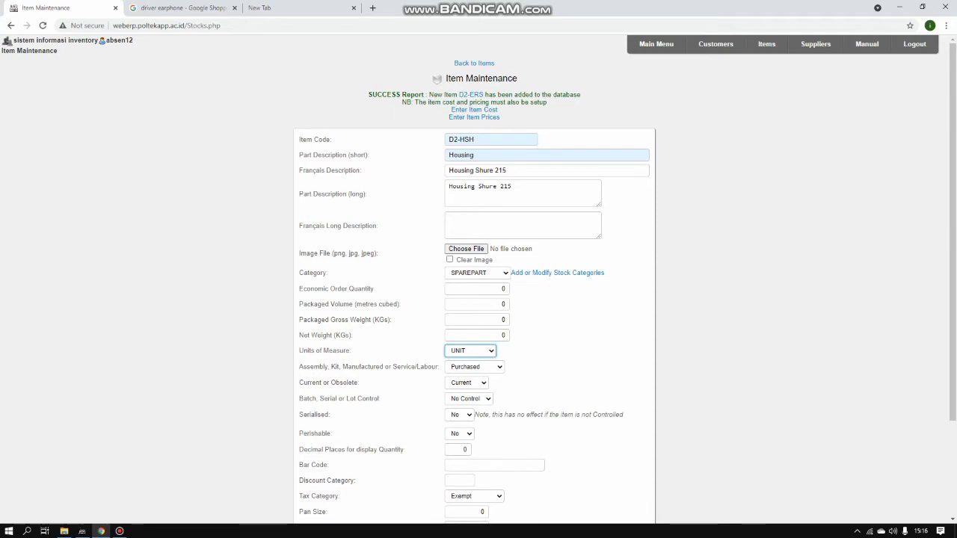
pyautogui.scroll(-3, 478, 299)
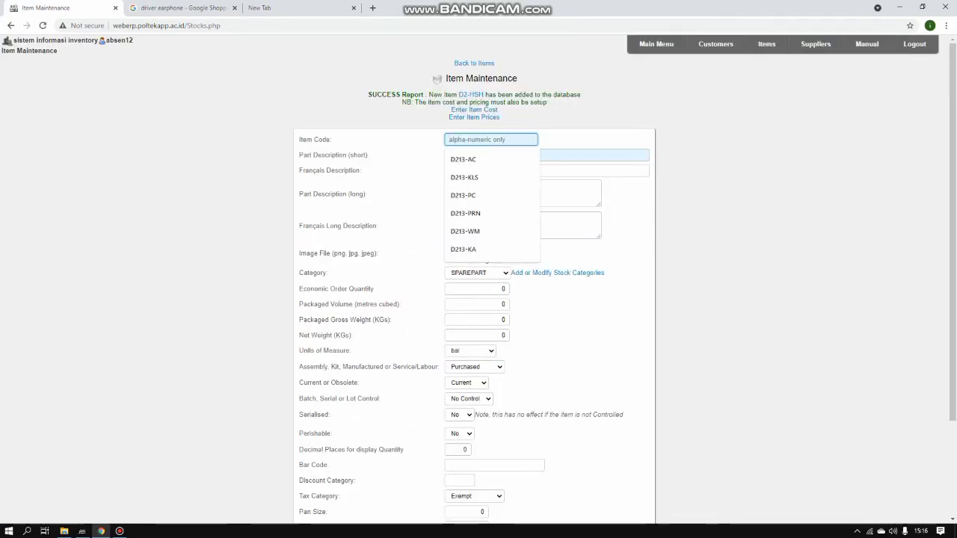
# Enter item D2-DVH: short description Driver, French 'IEM 10MM', long 'Driver IEM 10 MM'
pyautogui.write('D2')
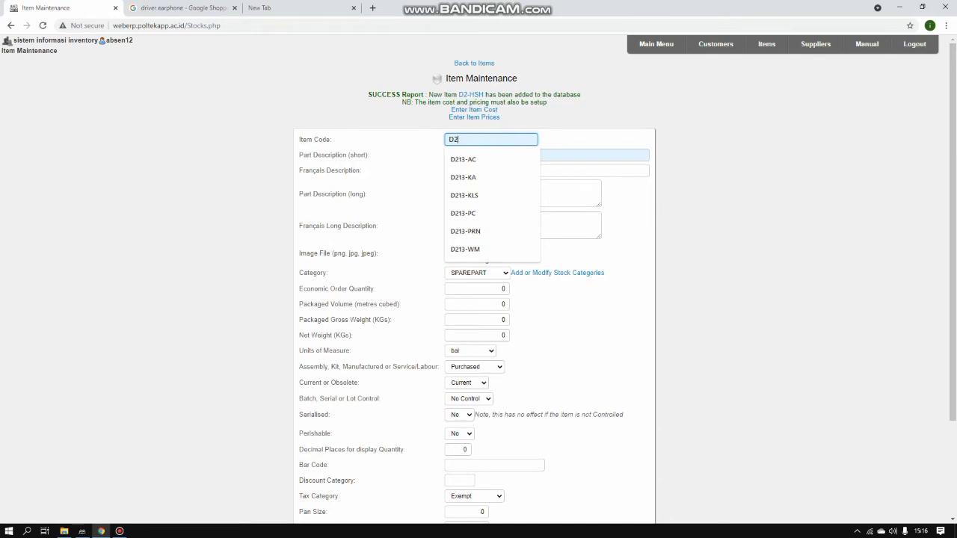
pyautogui.write('-DVH')
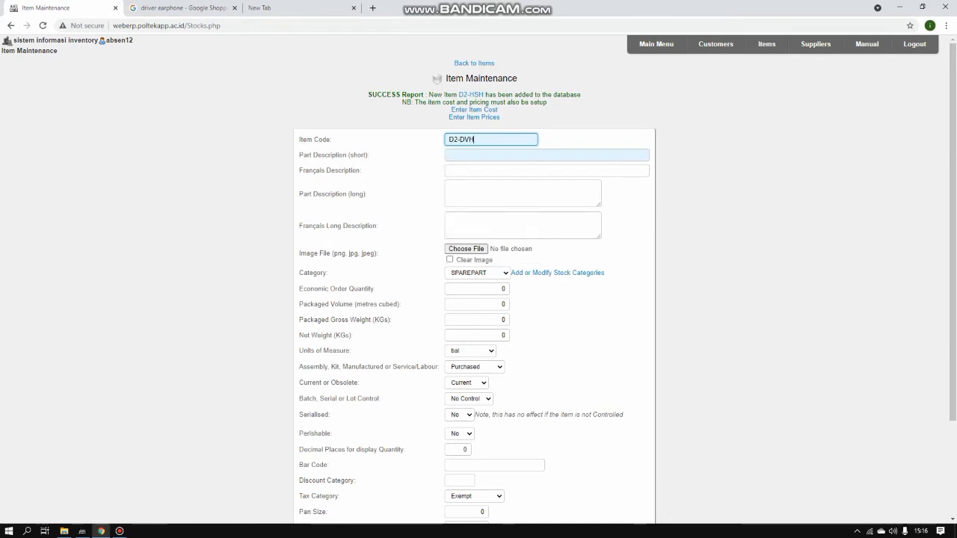
pyautogui.click(546, 155)
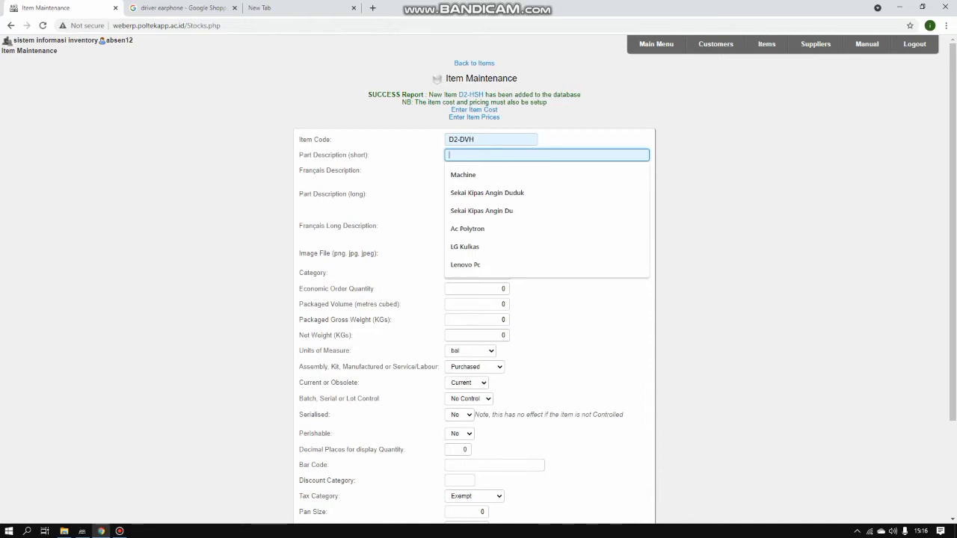
pyautogui.write('Dri')
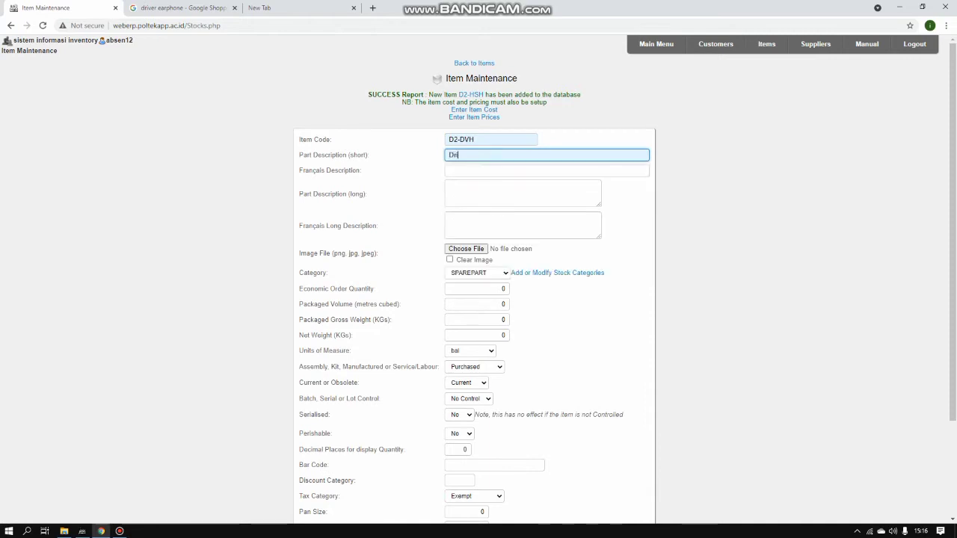
pyautogui.write('ver')
pyautogui.press('Tab')
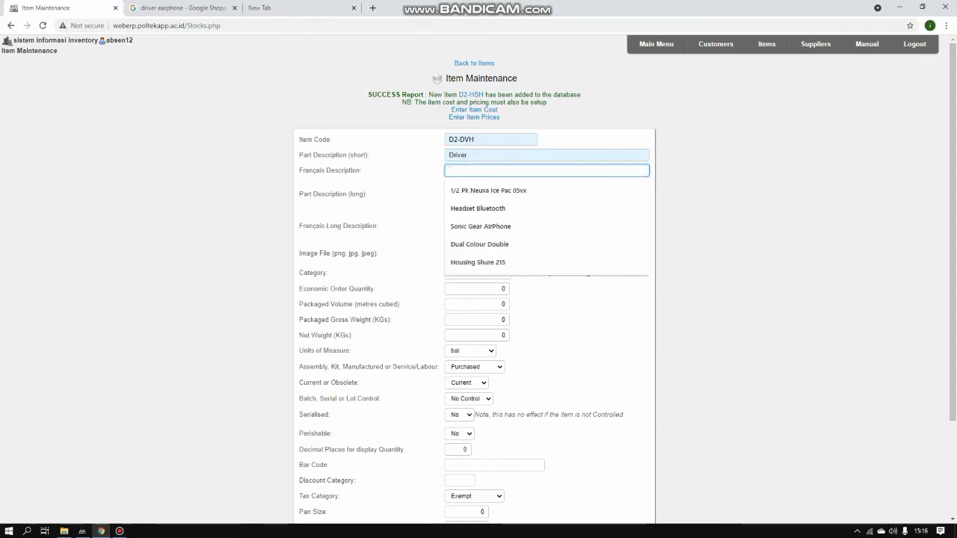
pyautogui.write('I')
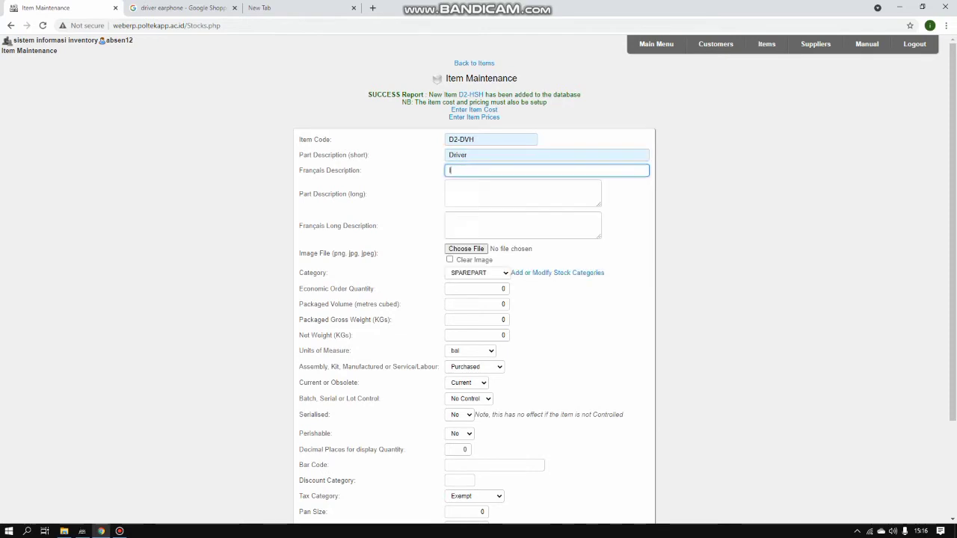
pyautogui.write('EM ')
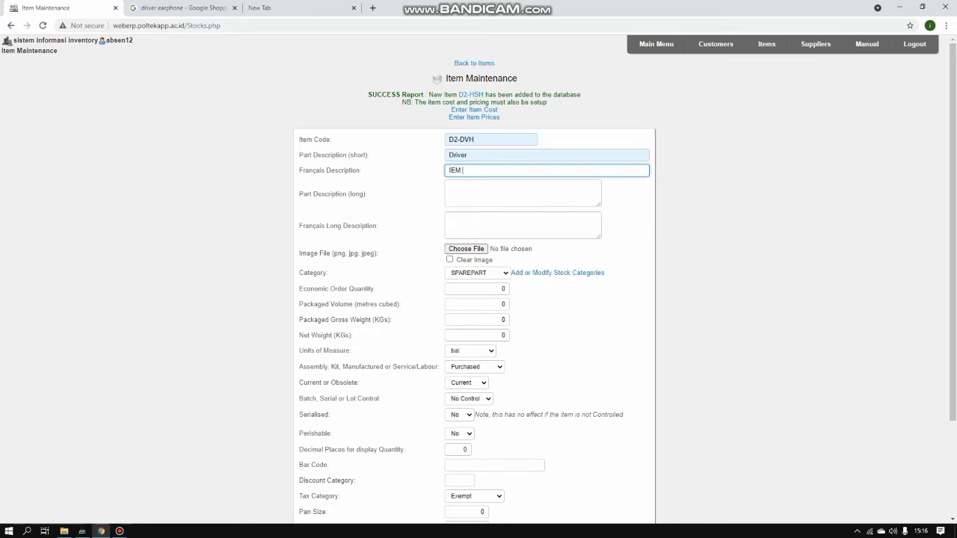
pyautogui.write('10MM')
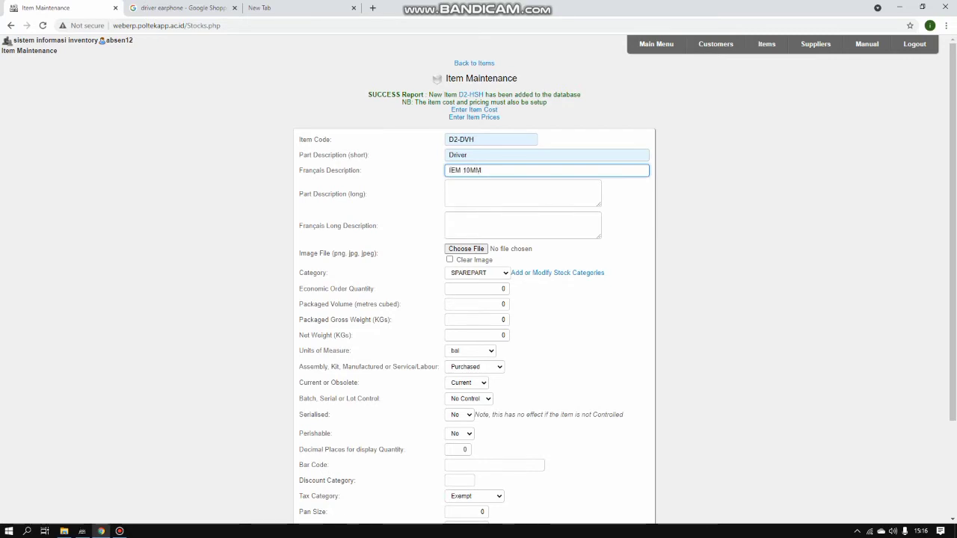
pyautogui.press('Tab')
pyautogui.write('Dri')
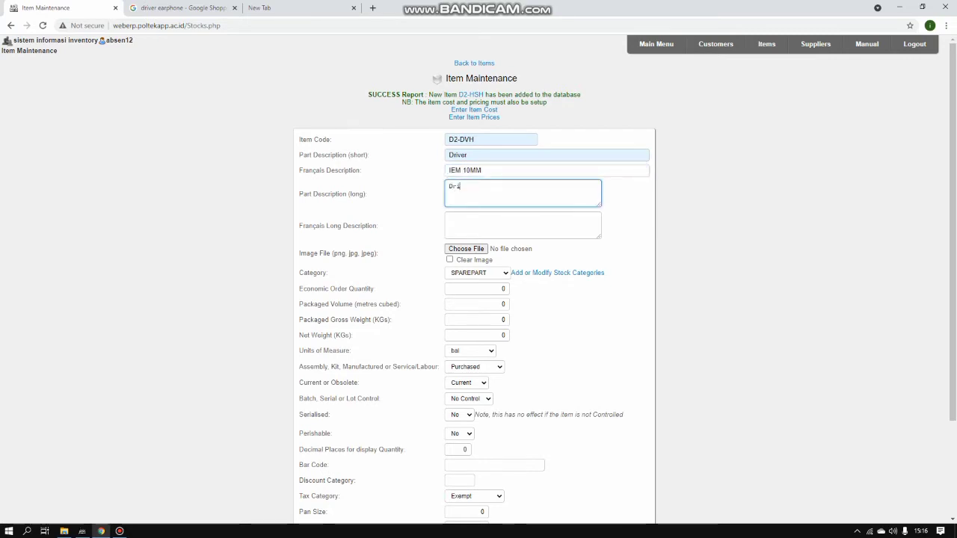
pyautogui.write('ve')
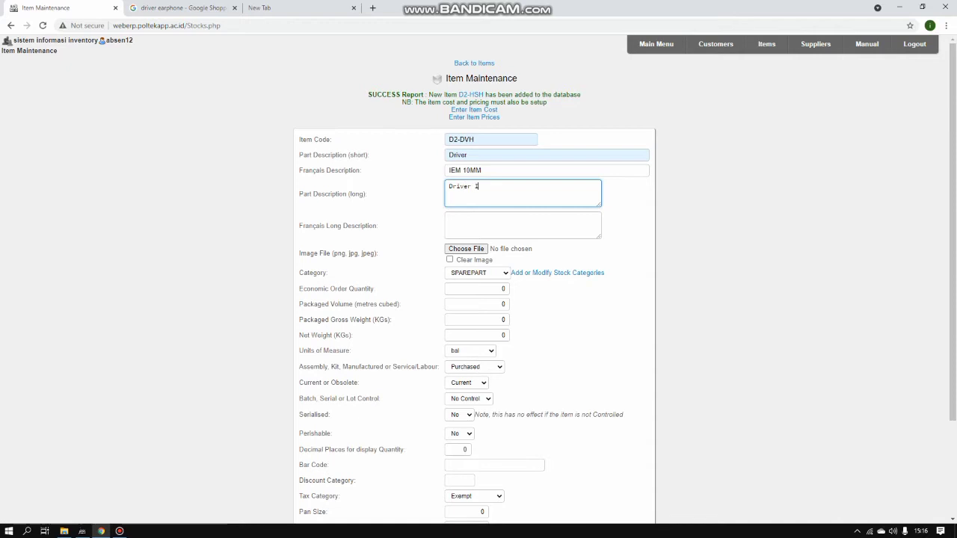
pyautogui.write('r IEM 10 MM')
# Set the unit of measure to UNIT and save the Driver item
pyautogui.click(470, 351)
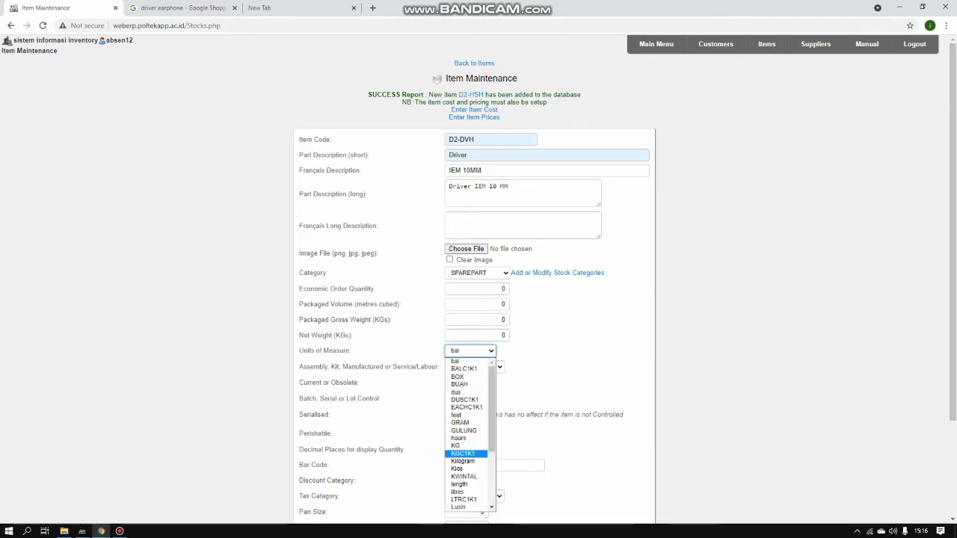
pyautogui.scroll(-2, 467, 492)
pyautogui.click(460, 500)
pyautogui.scroll(-2, 459, 500)
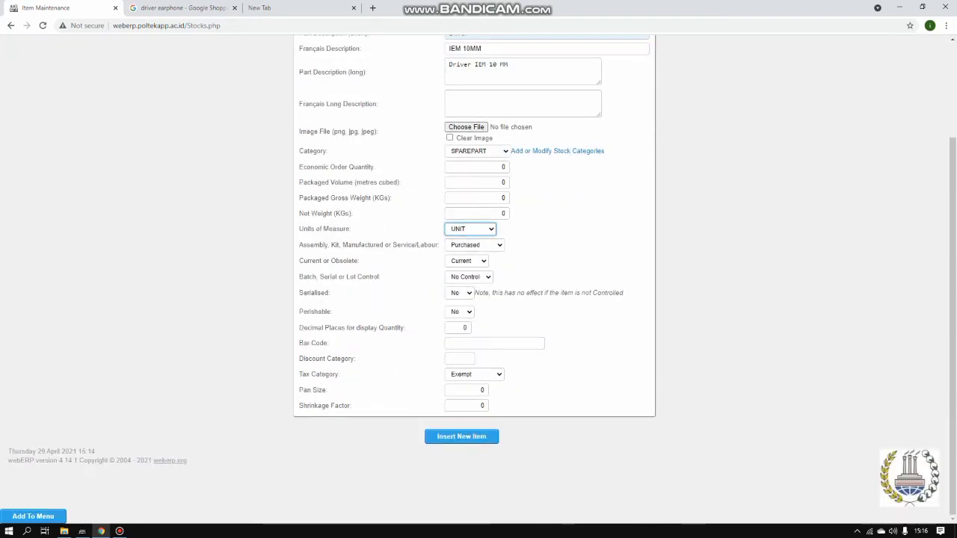
pyautogui.click(462, 436)
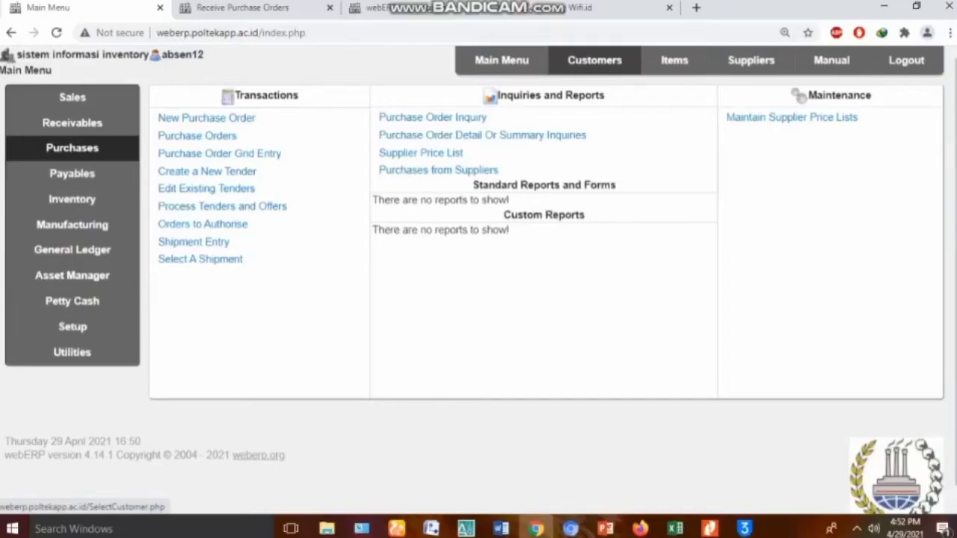
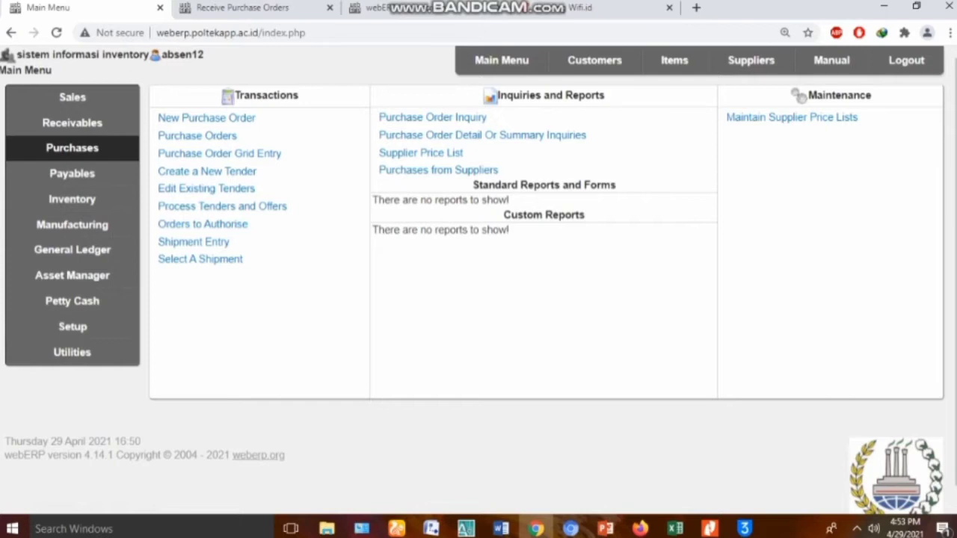
# Open Setup's purchase order authorisation levels and scroll through each user's currency and limit
pyautogui.click(501, 61)
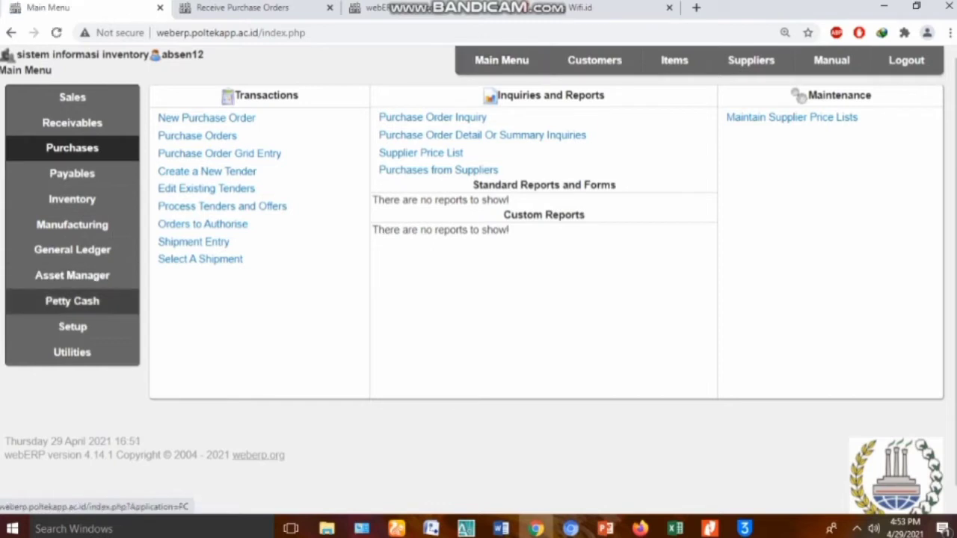
pyautogui.click(72, 327)
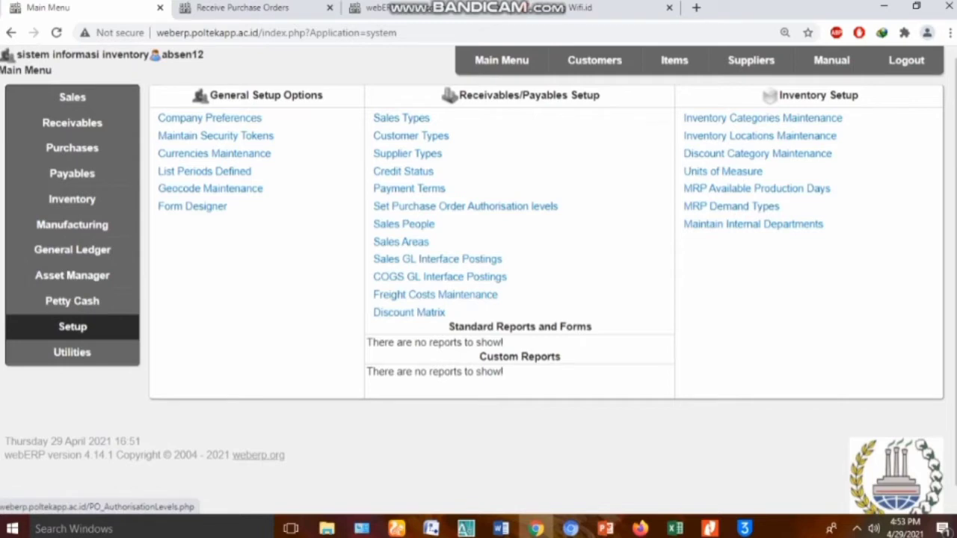
pyautogui.click(465, 206)
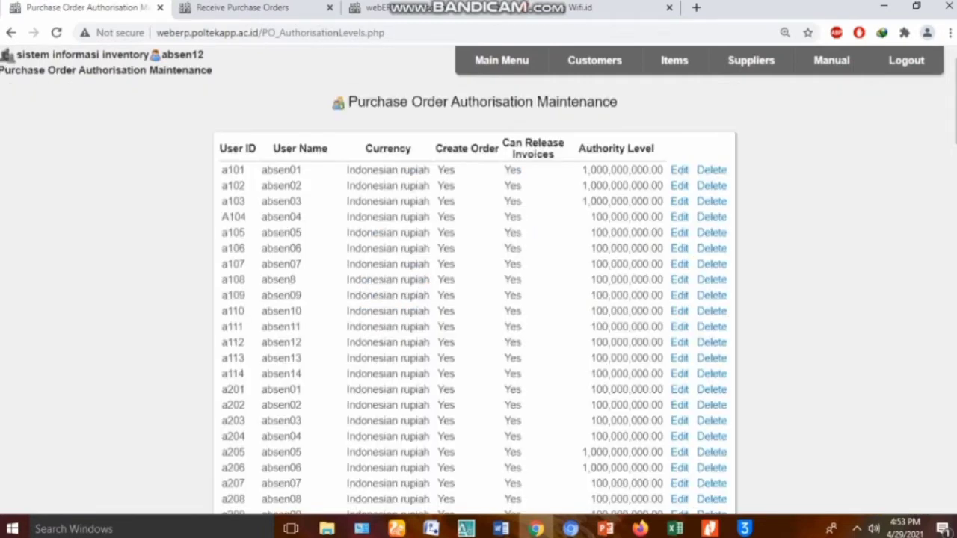
pyautogui.scroll(-20, 479, 284)
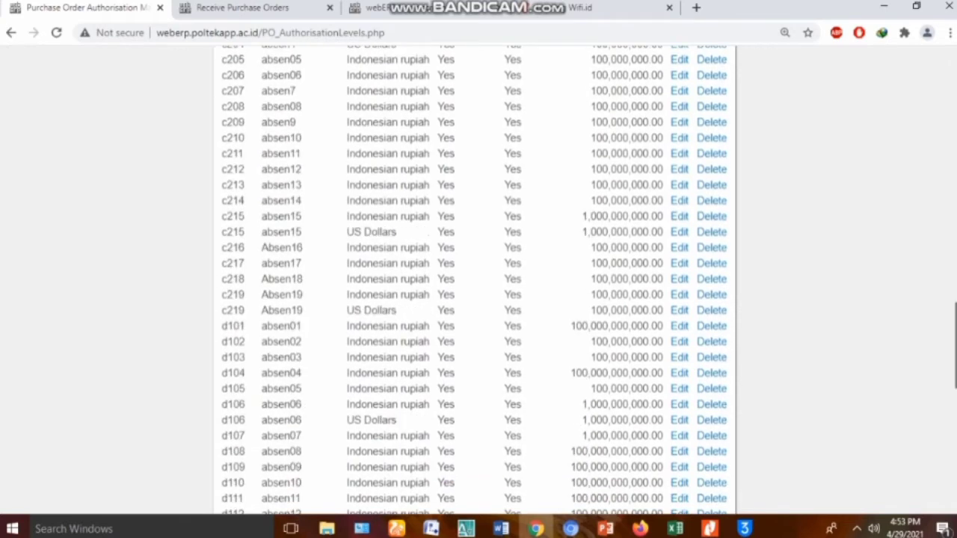
pyautogui.scroll(-3, 478, 284)
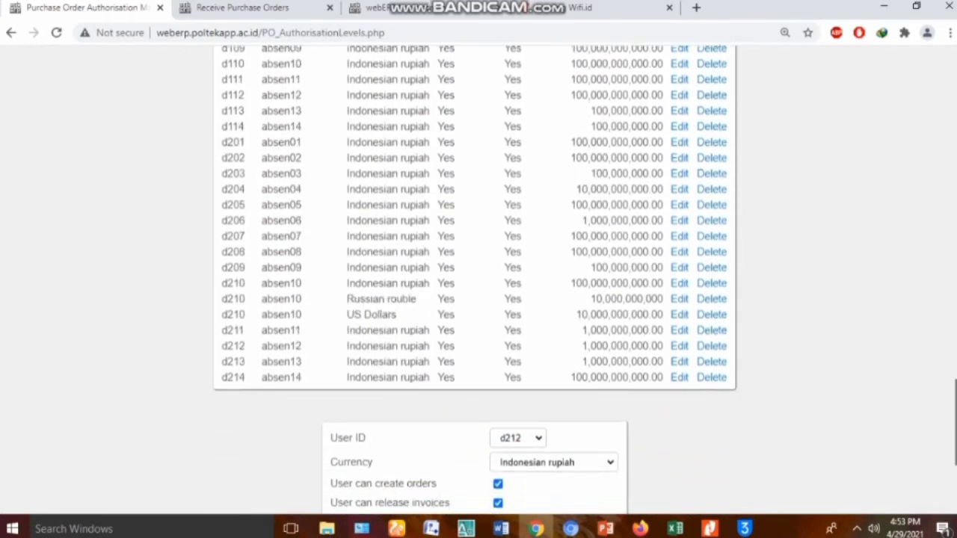
pyautogui.scroll(20, 478, 284)
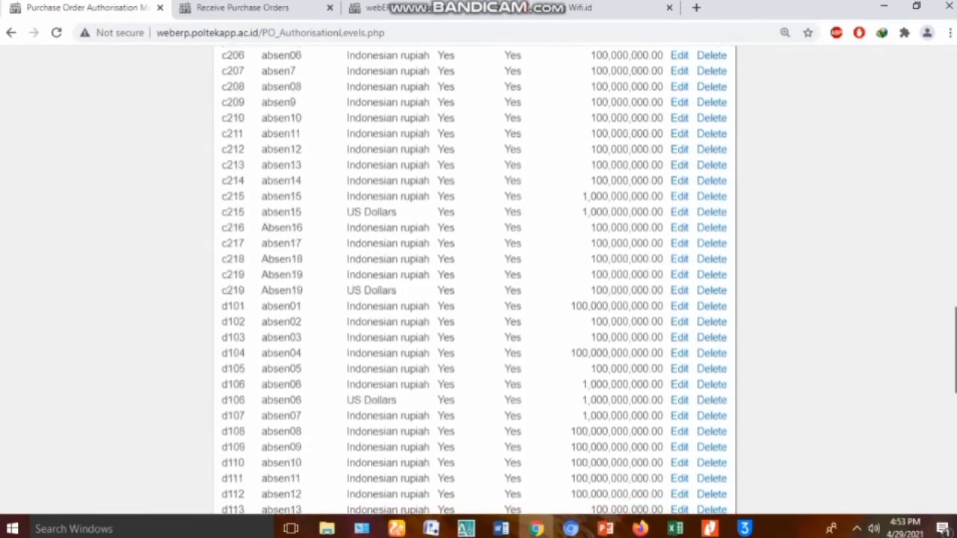
pyautogui.scroll(5, 479, 284)
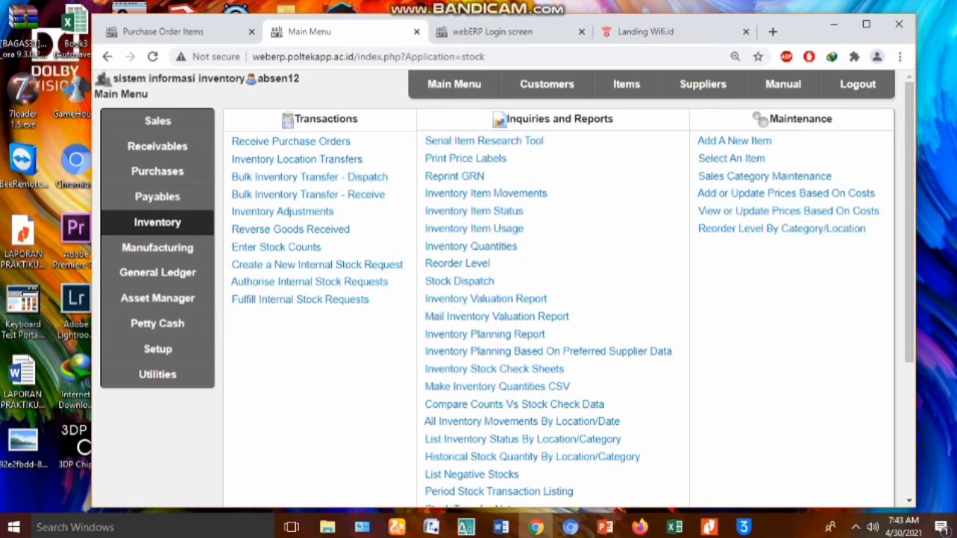
# Start a new purchase order for supplier D2-SPL12 (PT. KELOMPOK 5), found by searching code D2
pyautogui.click(454, 84)
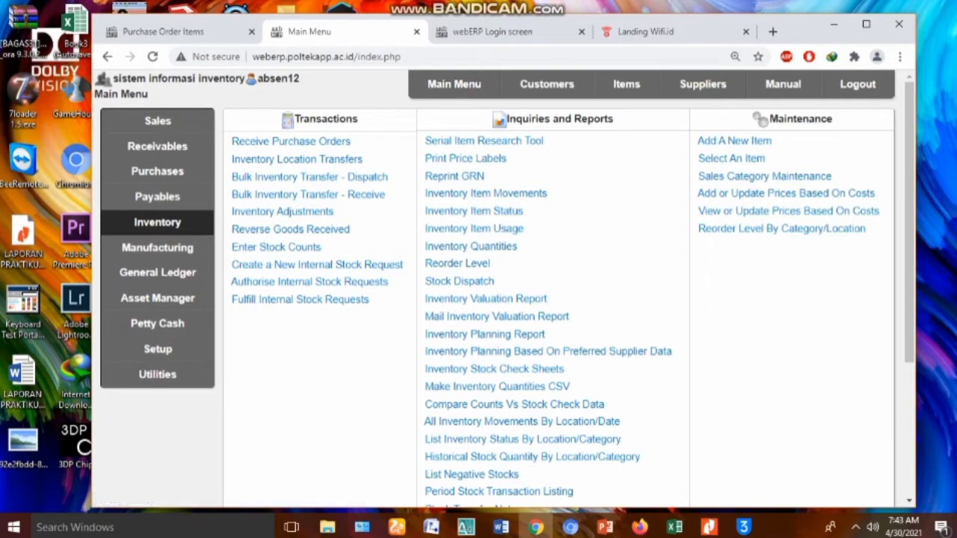
pyautogui.click(157, 171)
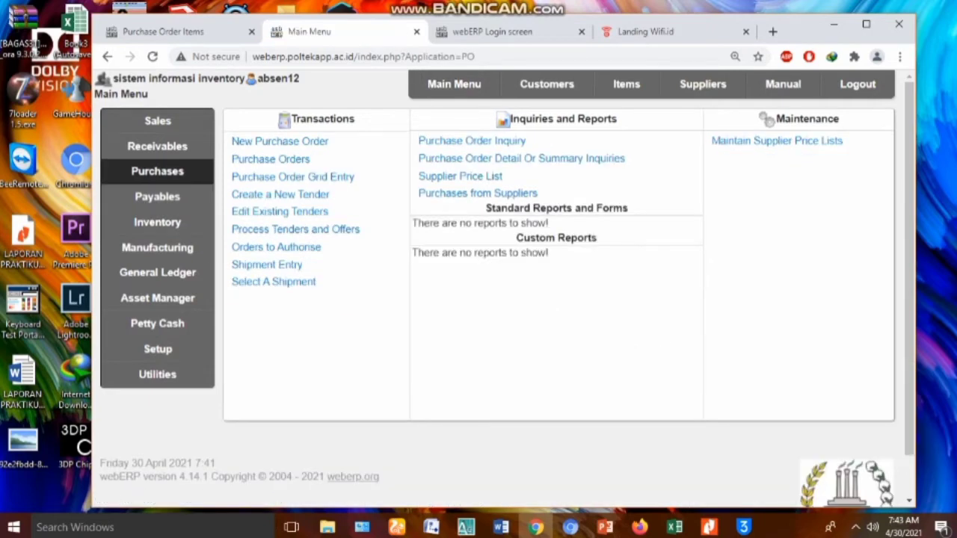
pyautogui.click(279, 141)
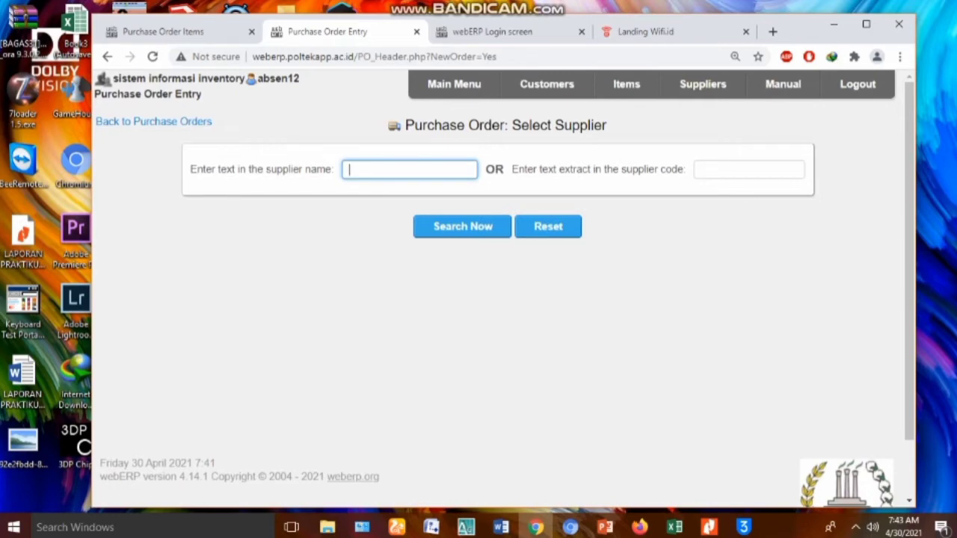
pyautogui.click(749, 170)
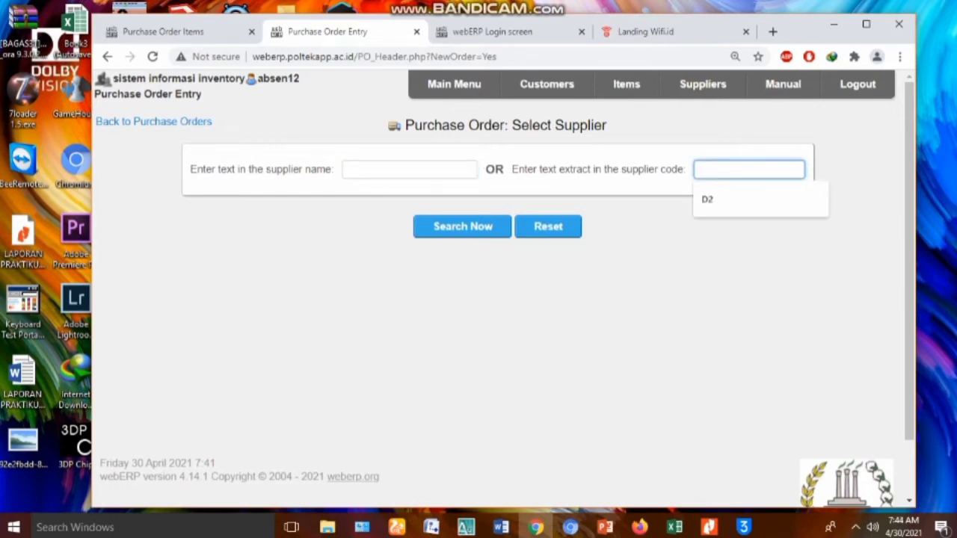
pyautogui.press('Down')
pyautogui.press('Return')
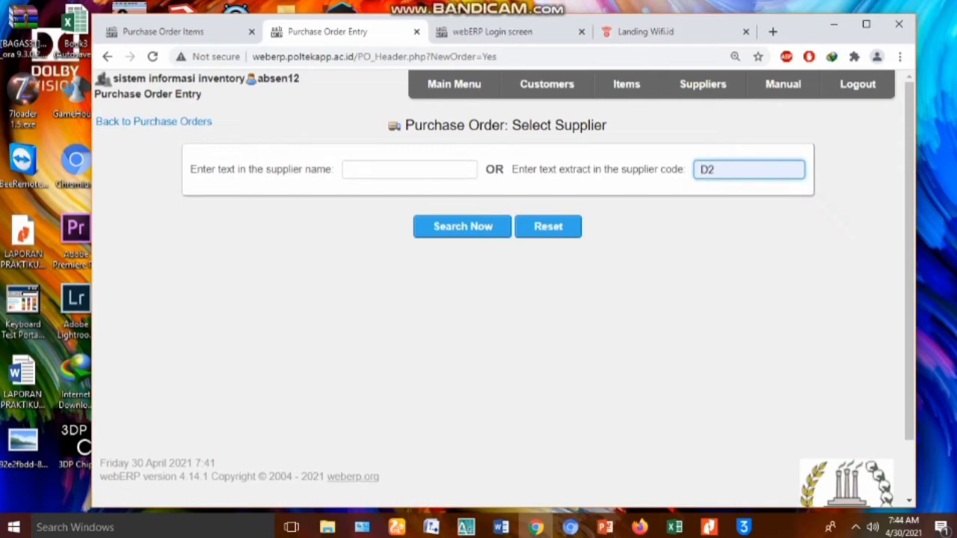
pyautogui.press('Return')
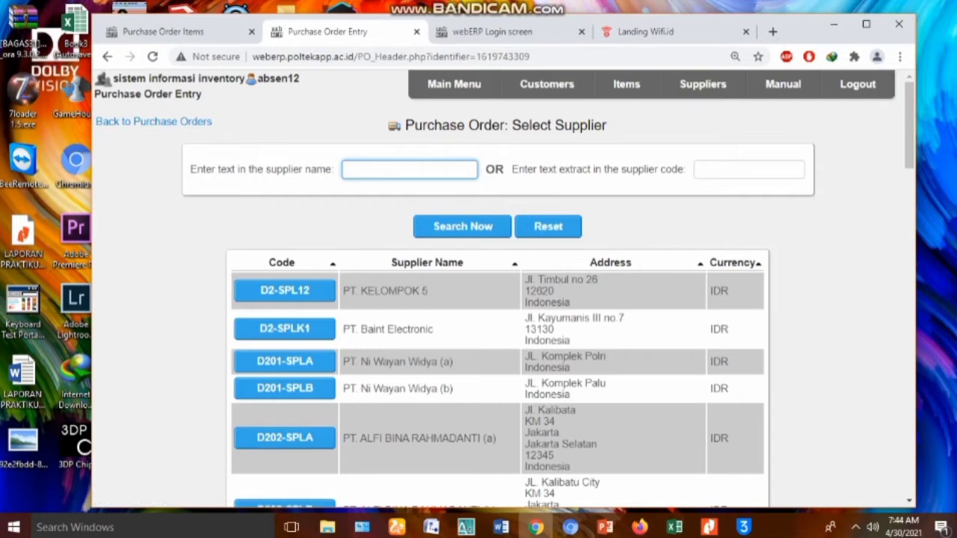
pyautogui.press('Return')
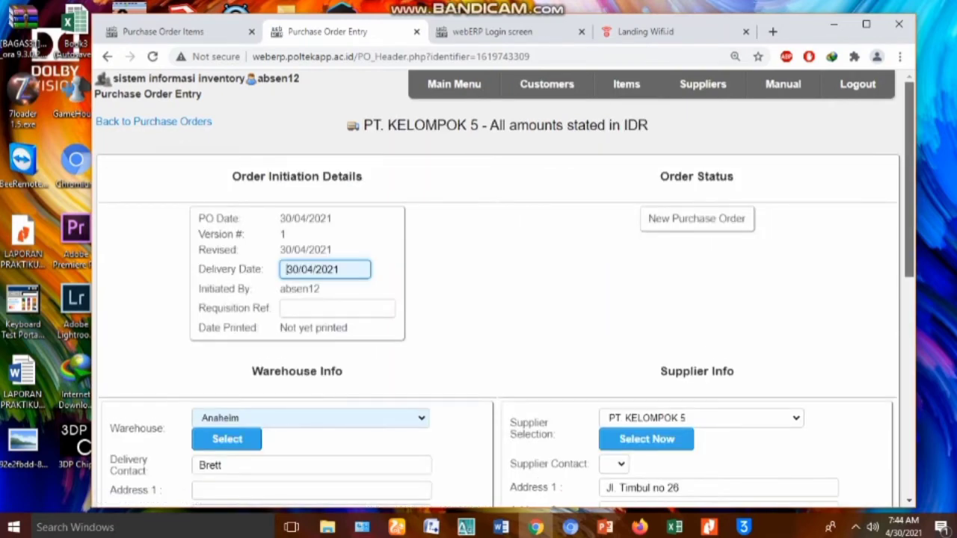
# Set the order's warehouse to WAREHOUSE A-12 and proceed to entering line items
pyautogui.scroll(-1, 497, 292)
pyautogui.scroll(-1, 497, 292)
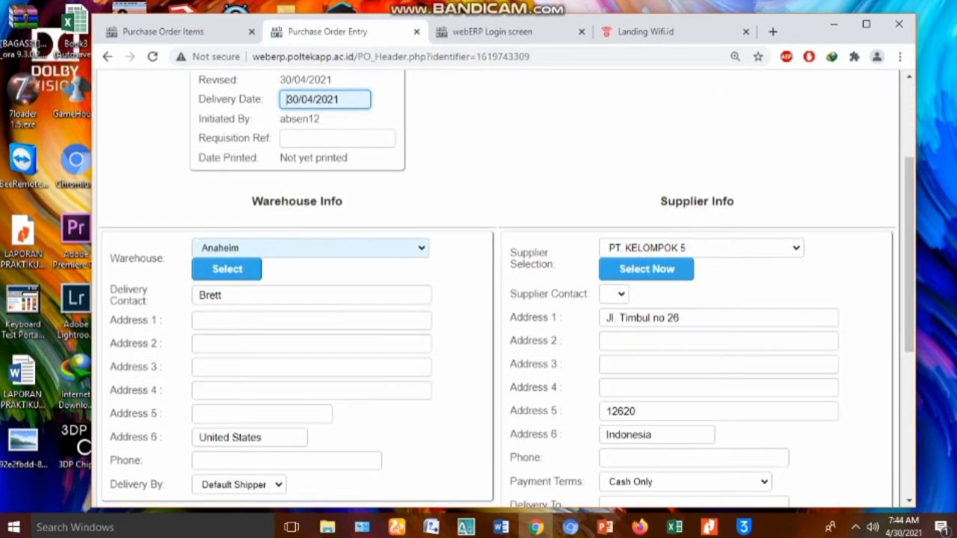
pyautogui.click(310, 248)
pyautogui.press('Down')
pyautogui.press('Down')
pyautogui.press('Down')
pyautogui.press('Down')
pyautogui.press('Down')
pyautogui.press('Down')
pyautogui.press('Down')
pyautogui.press('Down')
pyautogui.press('Down')
pyautogui.press('Down')
pyautogui.press('Down')
pyautogui.press('Down')
pyautogui.press('Down')
pyautogui.press('Down')
pyautogui.press('Down')
pyautogui.press('Down')
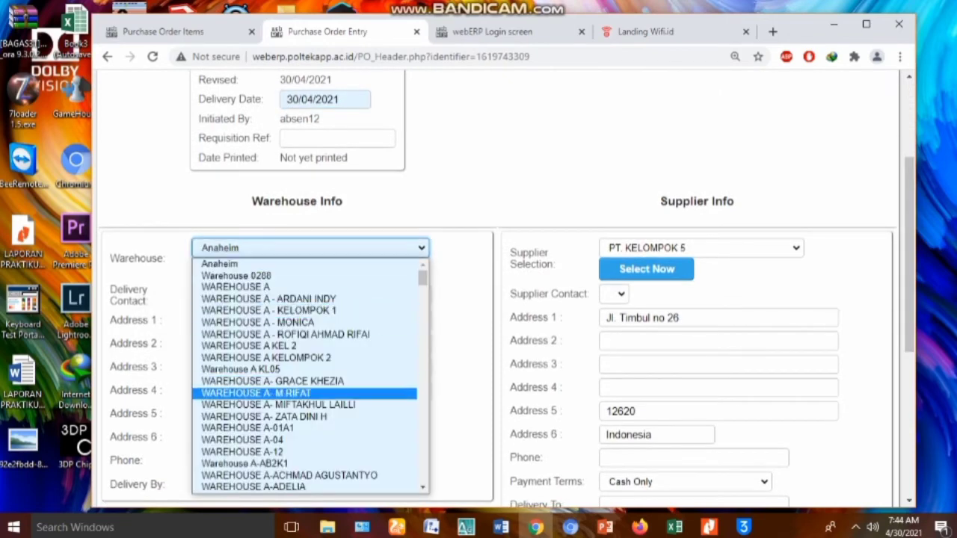
pyautogui.press('Return')
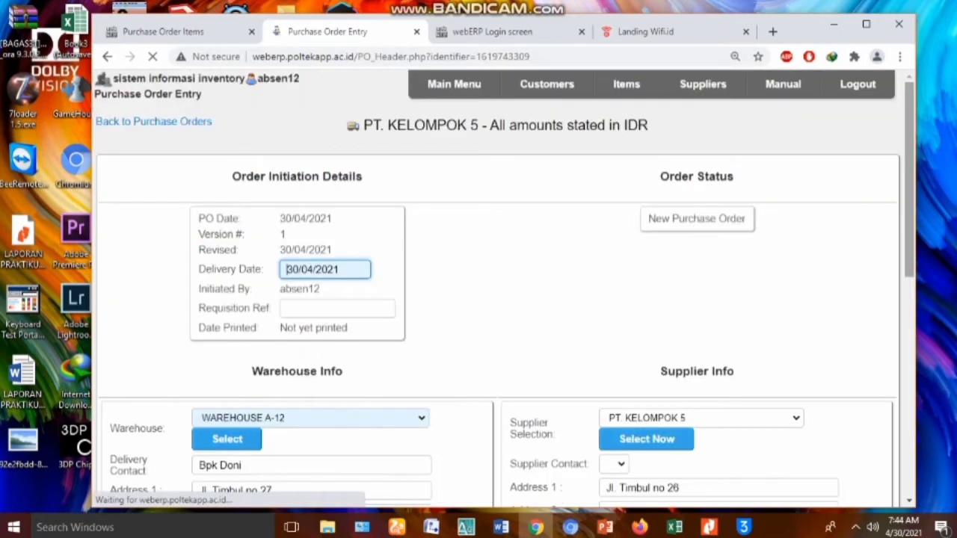
pyautogui.scroll(-3, 498, 288)
pyautogui.scroll(-3, 497, 287)
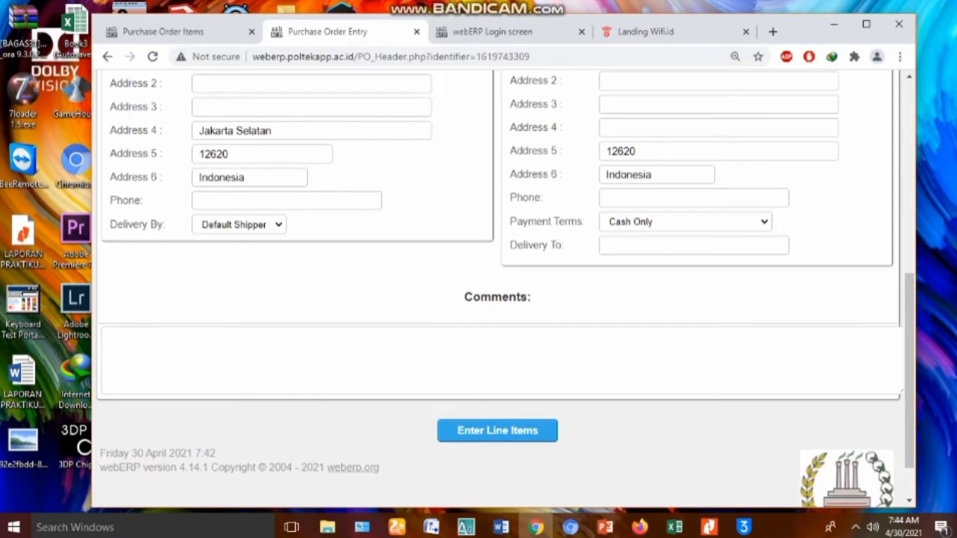
pyautogui.press('Return')
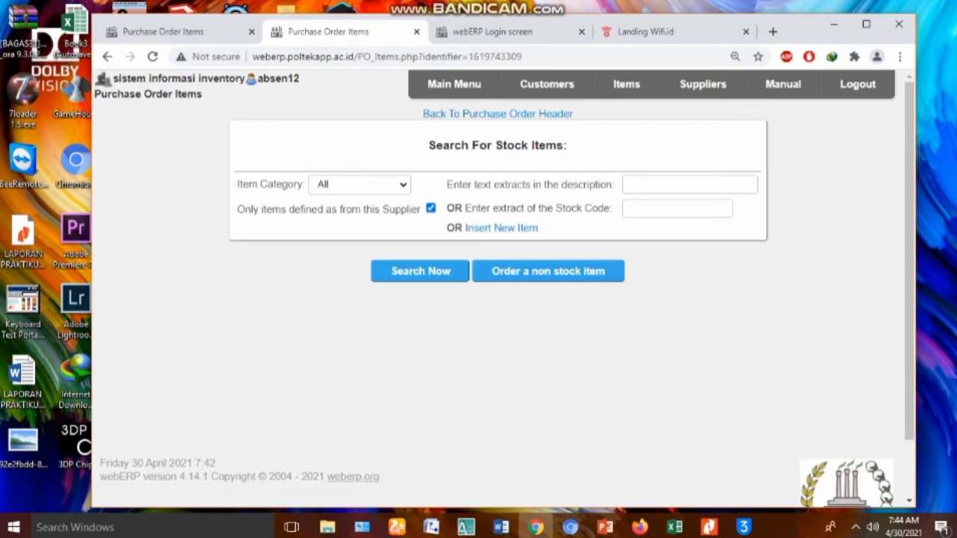
# Search stock code D2, including items not defined for this supplier
pyautogui.click(676, 209)
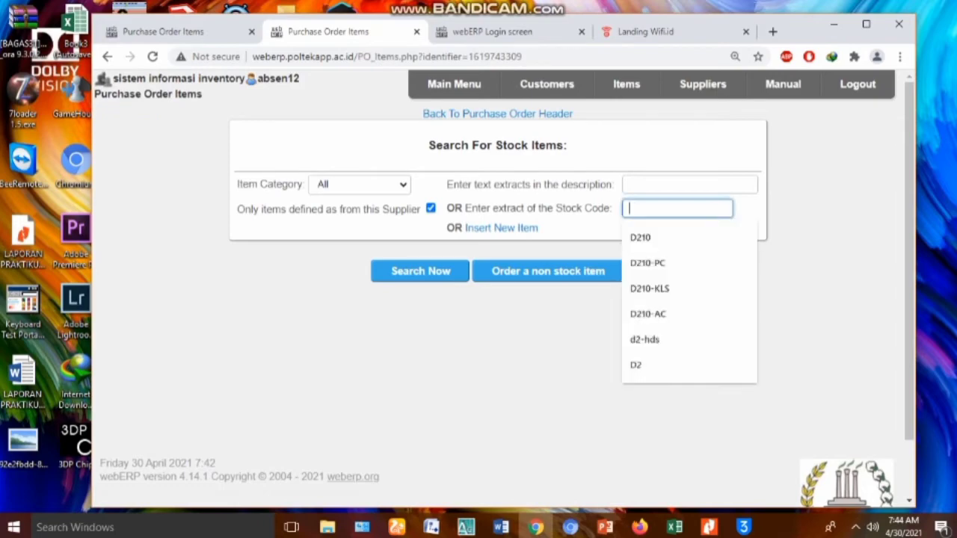
pyautogui.write('D2')
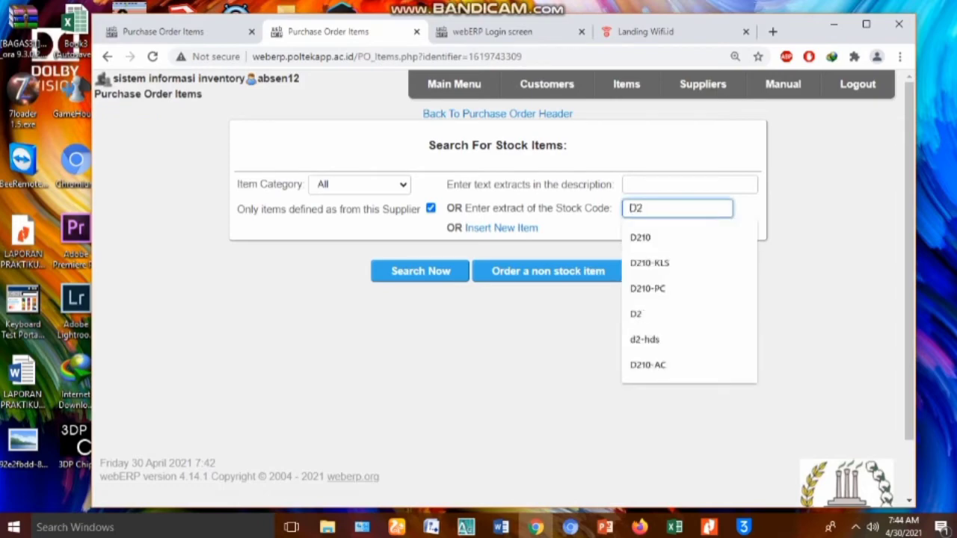
pyautogui.press('Return')
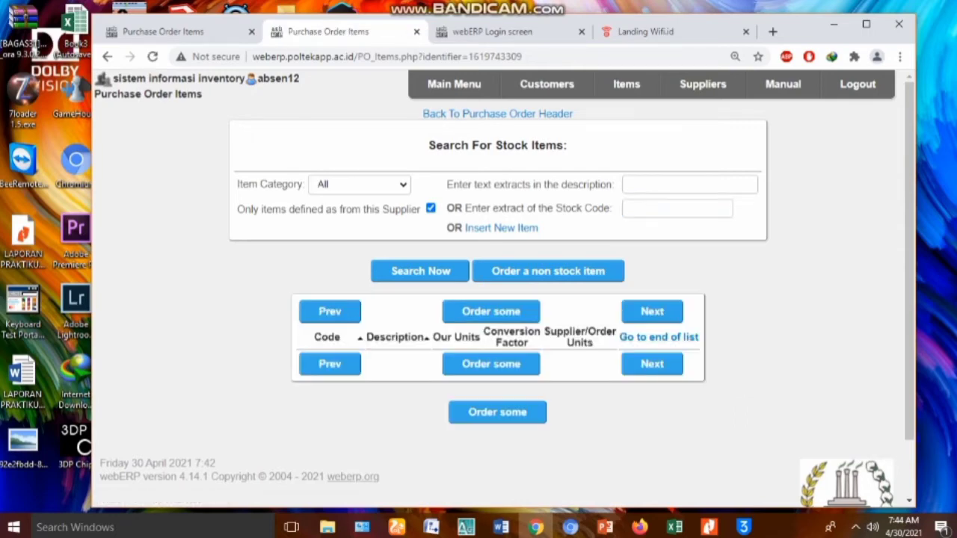
pyautogui.click(431, 208)
pyautogui.click(677, 208)
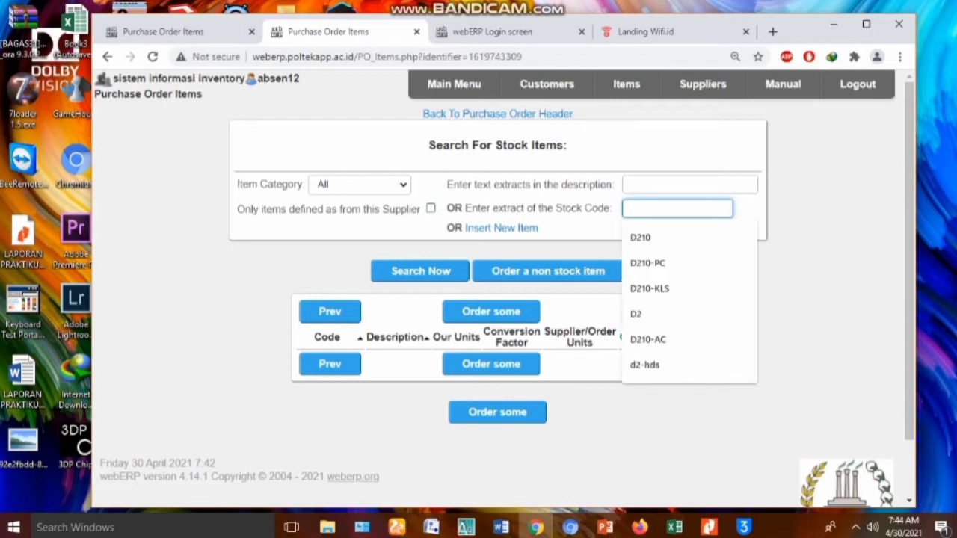
pyautogui.write('S')
pyautogui.press('BackSpace')
pyautogui.write('D2')
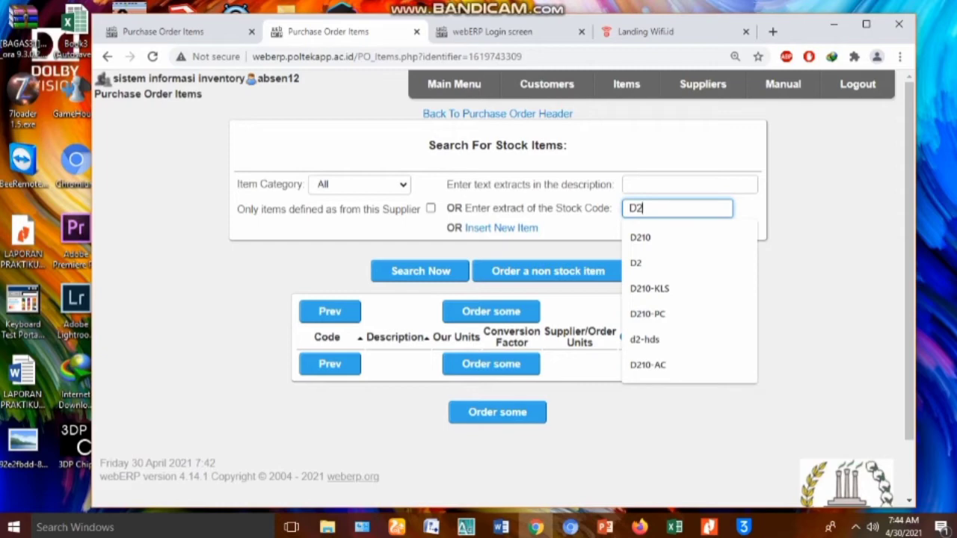
pyautogui.press('Return')
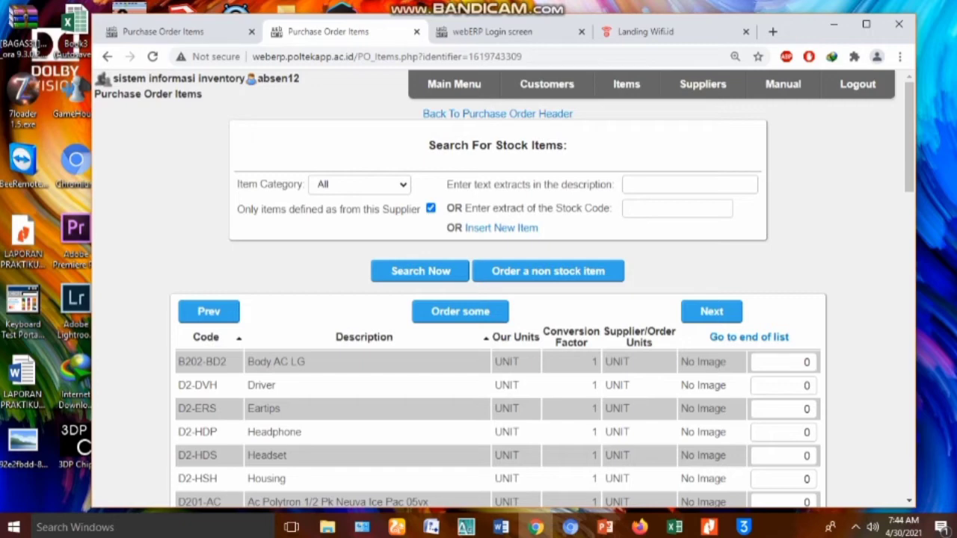
# Order 10 each of Driver, Eartips and Housing
pyautogui.click(802, 386)
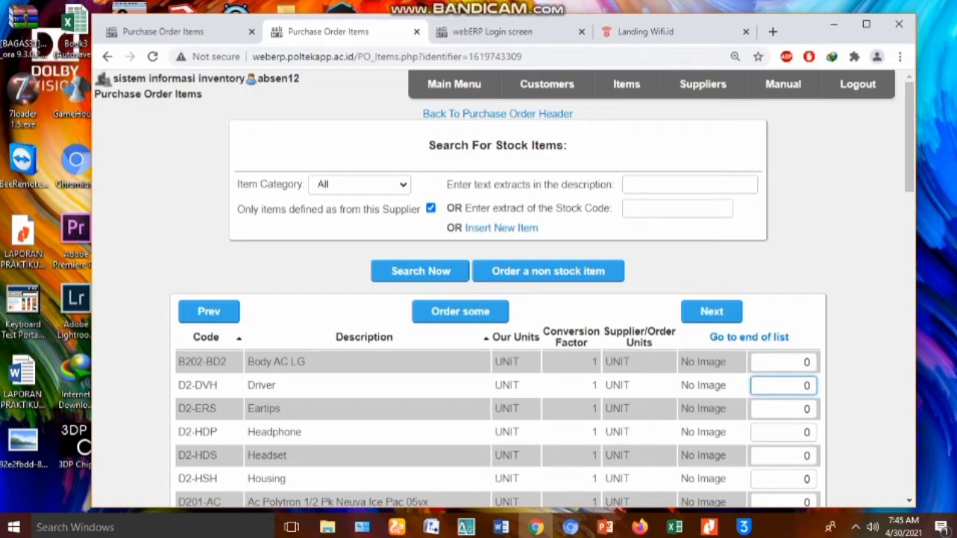
pyautogui.write('1')
pyautogui.click(803, 409)
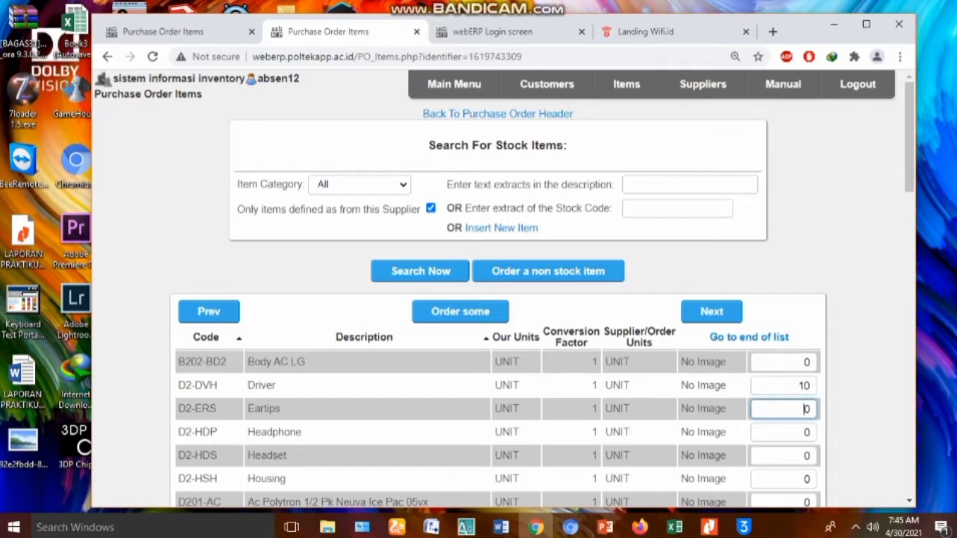
pyautogui.write('1')
pyautogui.click(803, 480)
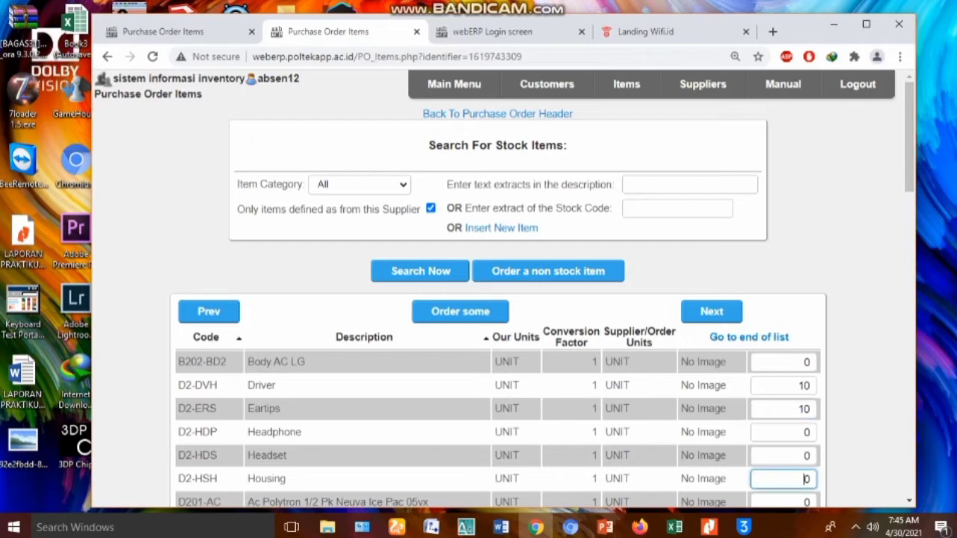
pyautogui.write('1')
pyautogui.press('Return')
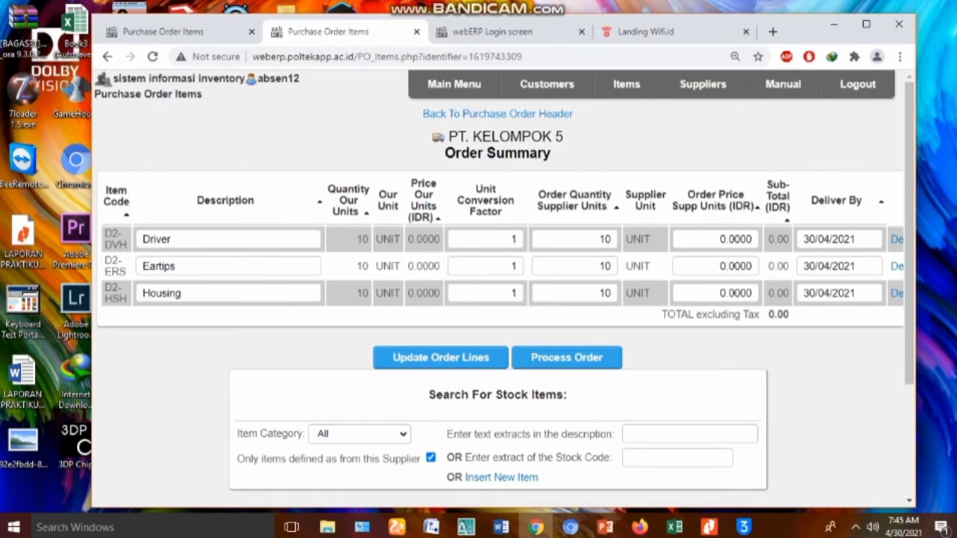
# Set the Driver order price to 40,000 and the Eartips price to 50,000
pyautogui.click(720, 239)
pyautogui.hotkey('ctrl', 'a')
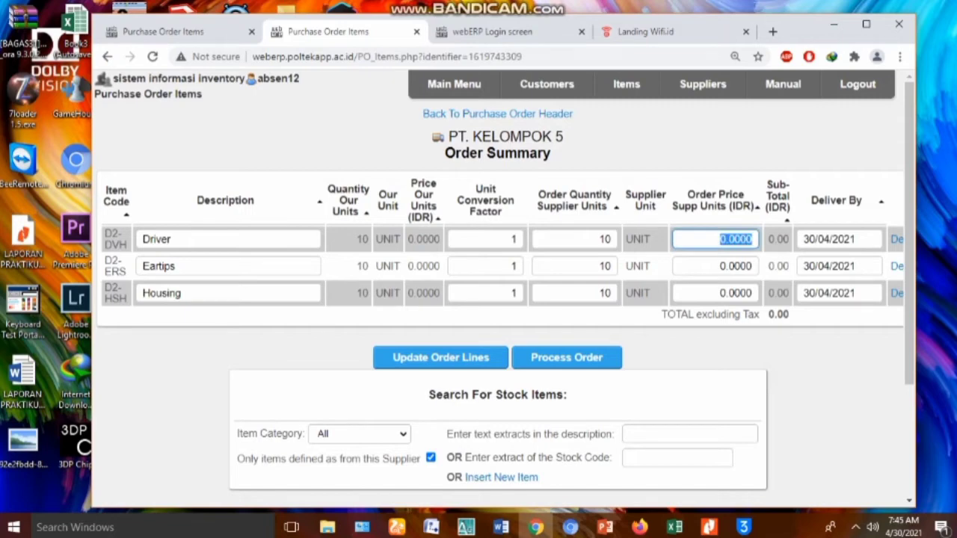
pyautogui.press('BackSpace')
pyautogui.write('40000')
pyautogui.click(740, 266)
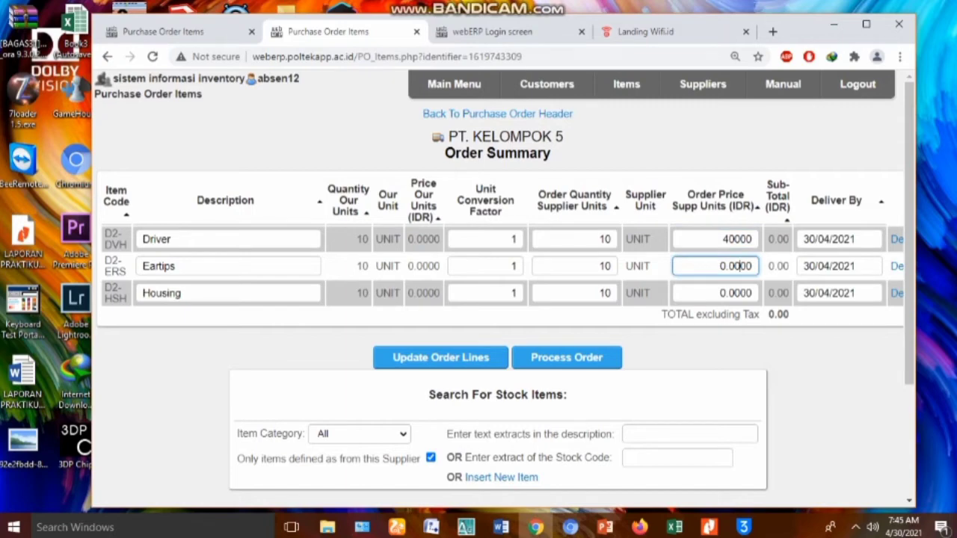
pyautogui.hotkey('ctrl', 'a')
pyautogui.write('50000')
# Price Housing at 55,000, update the order lines and process the order as PO 382
pyautogui.click(740, 293)
pyautogui.hotkey('ctrl', 'a')
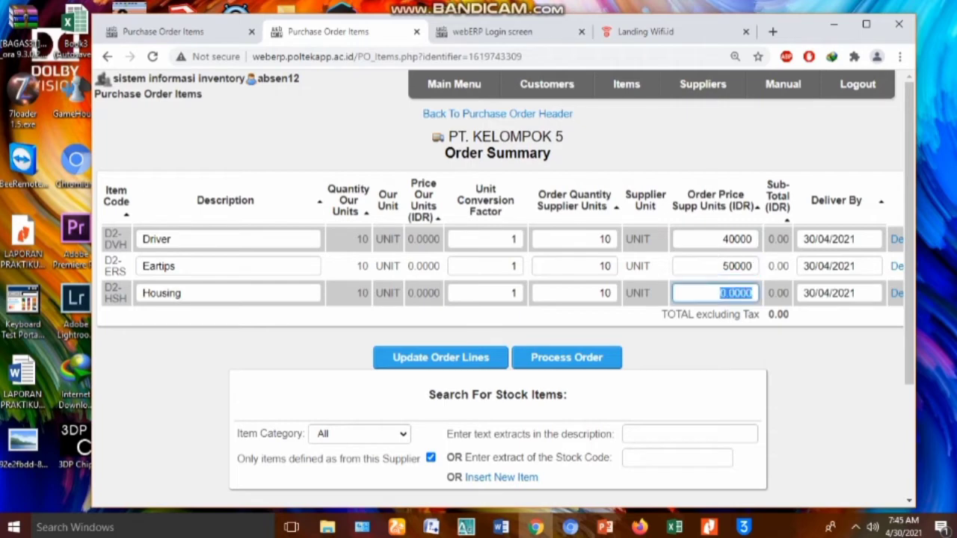
pyautogui.press('BackSpace')
pyautogui.write('55000')
pyautogui.press('Return')
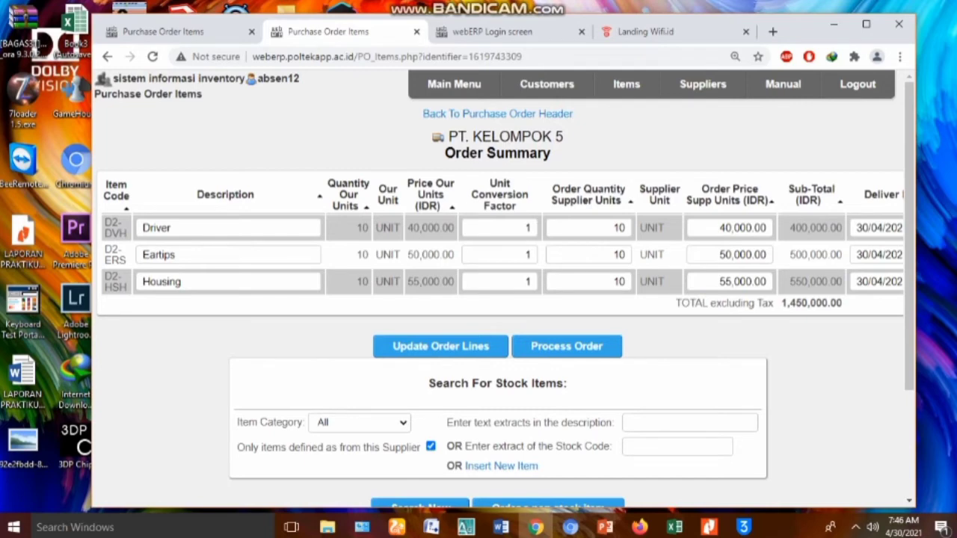
pyautogui.click(567, 346)
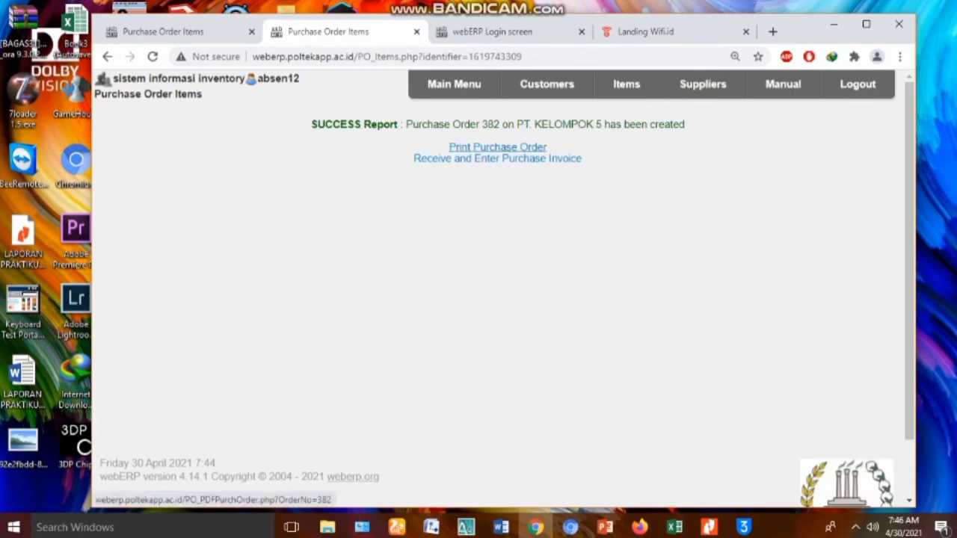
# Print purchase order 382 as a copy, download the PDF and open it
pyautogui.click(497, 147)
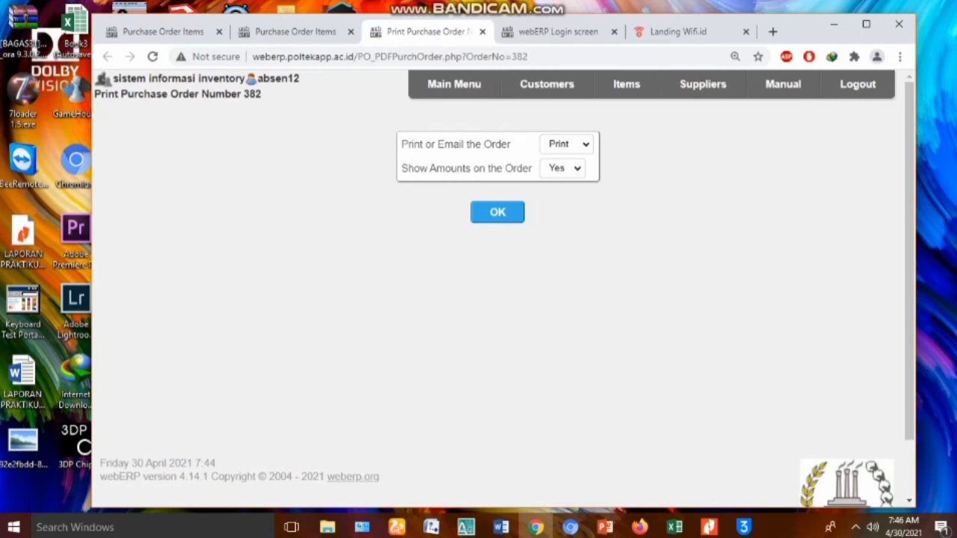
pyautogui.click(498, 212)
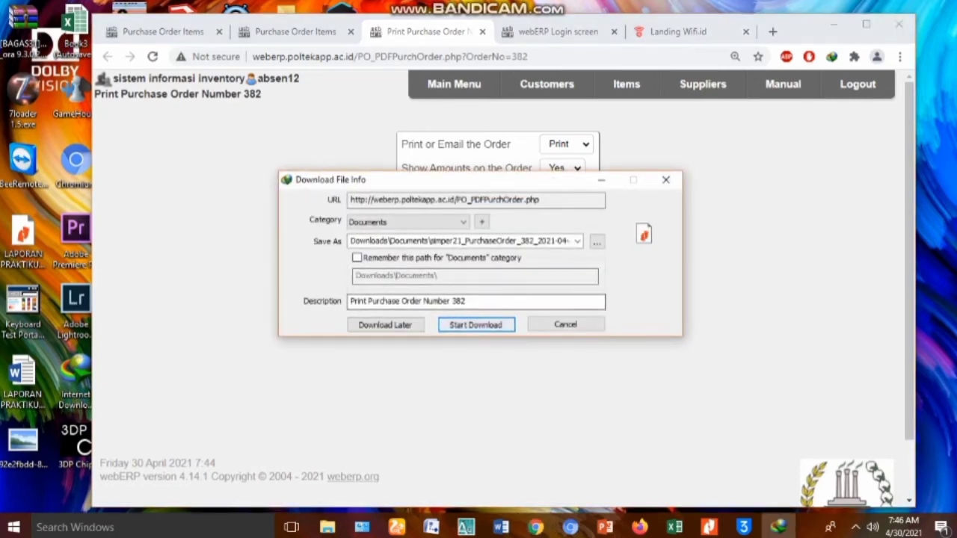
pyautogui.click(469, 325)
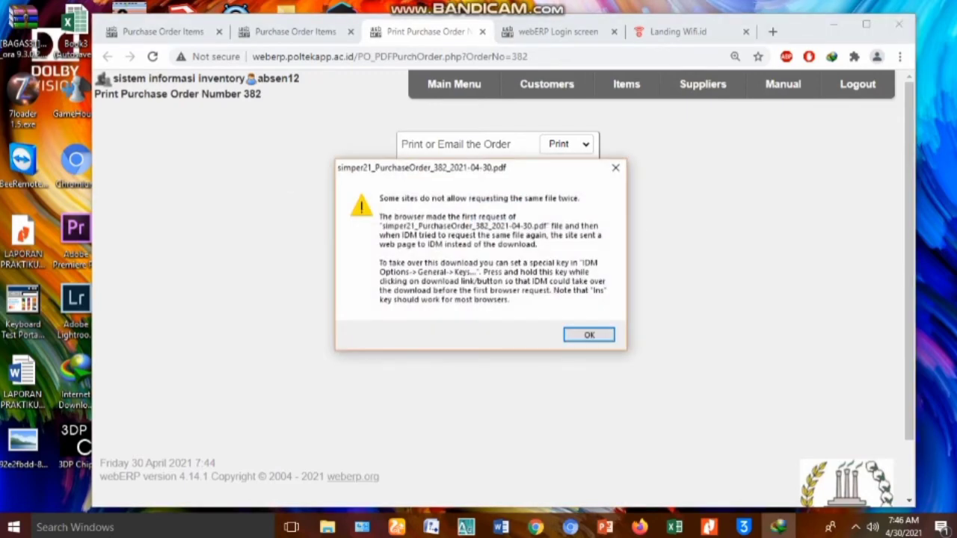
pyautogui.click(589, 335)
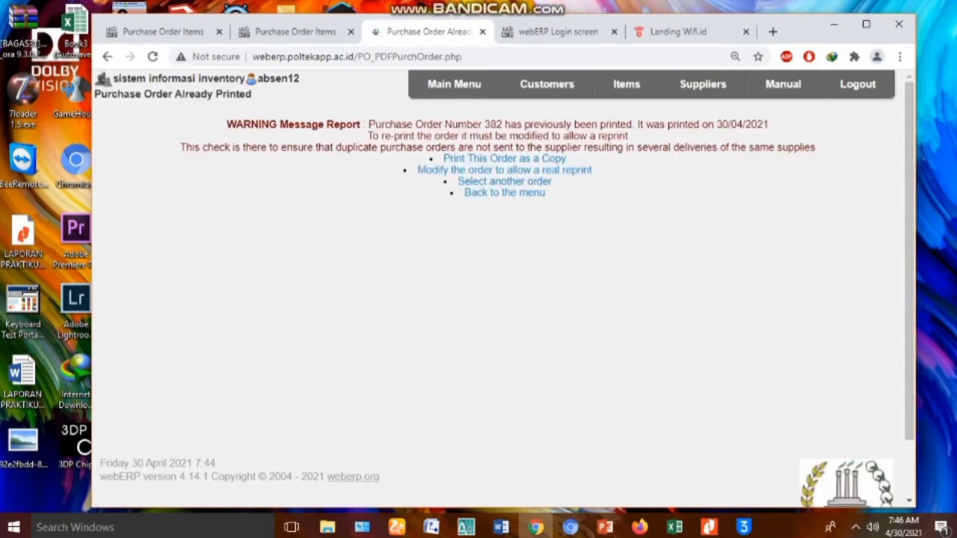
pyautogui.click(505, 159)
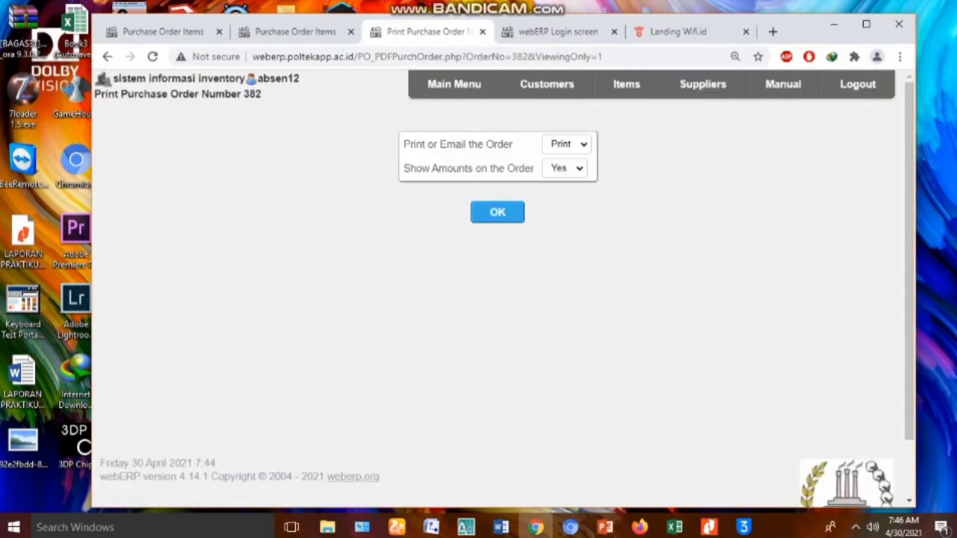
pyautogui.click(498, 213)
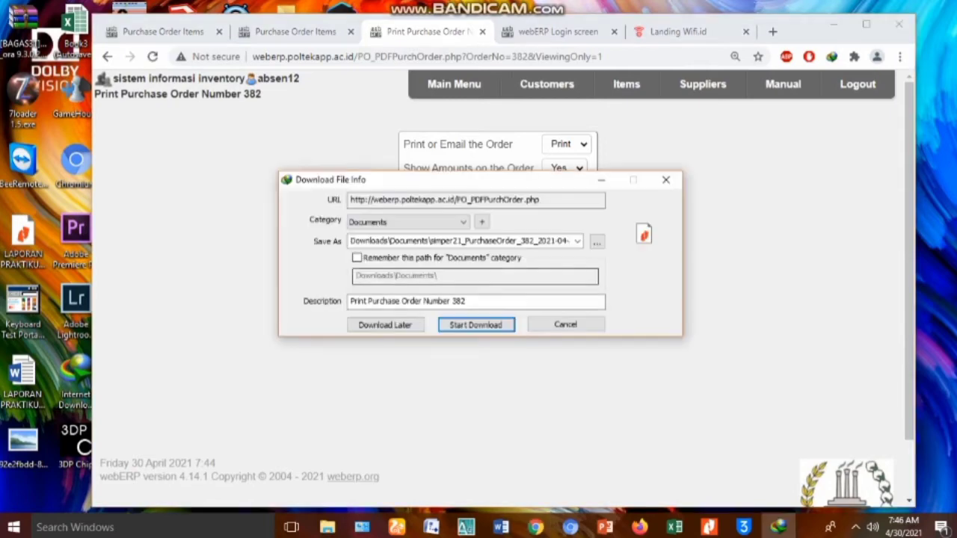
pyautogui.click(476, 322)
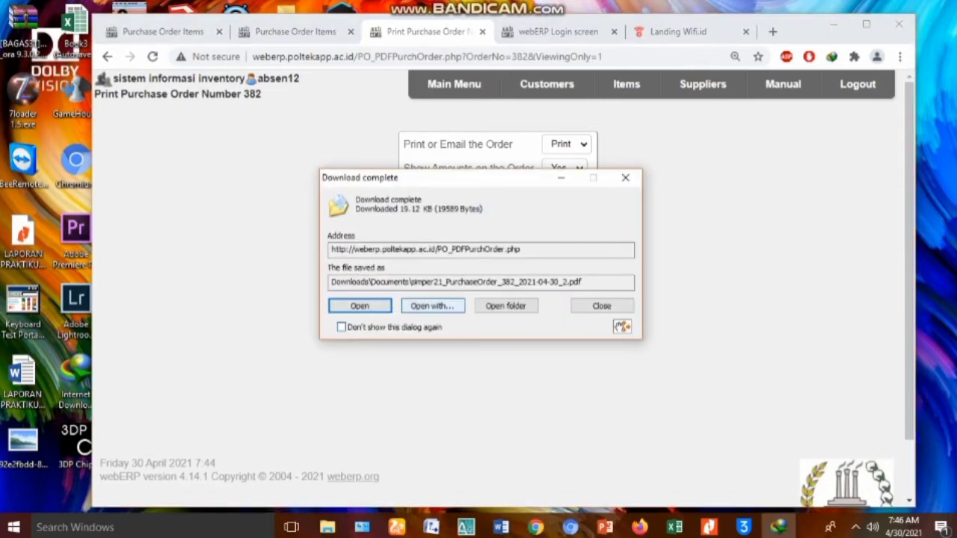
pyautogui.click(360, 306)
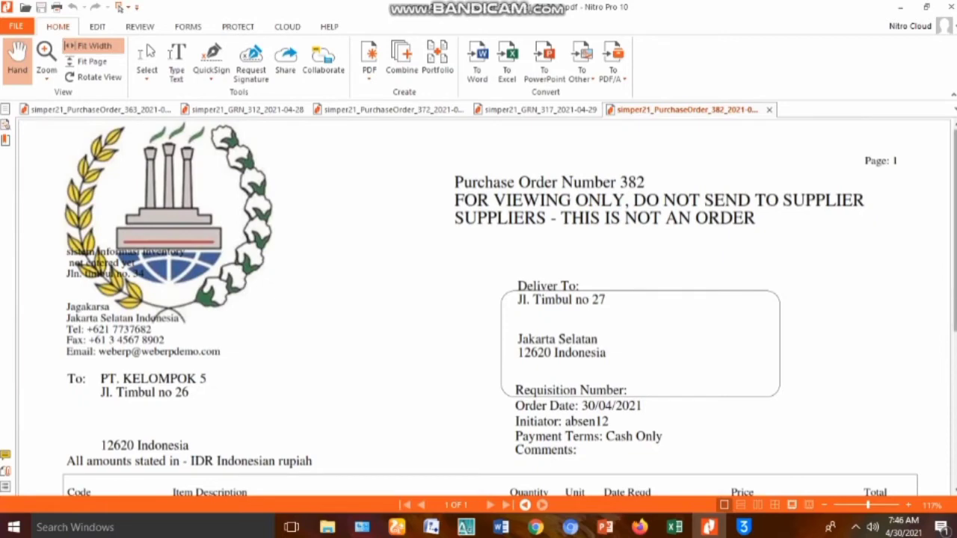
# Scroll through the PO 382 PDF to check its three item lines and 1,450,000.00 total
pyautogui.scroll(-4, 488, 307)
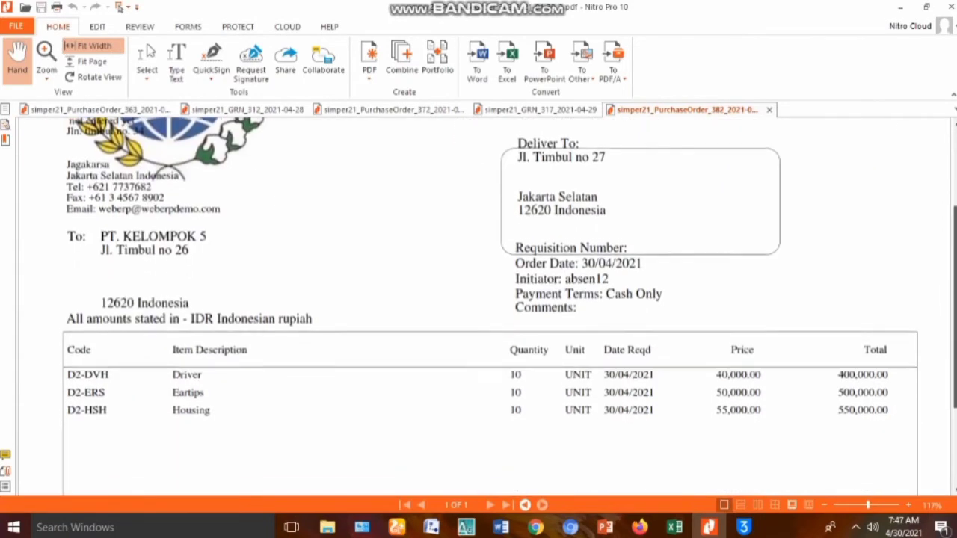
pyautogui.scroll(-4, 488, 308)
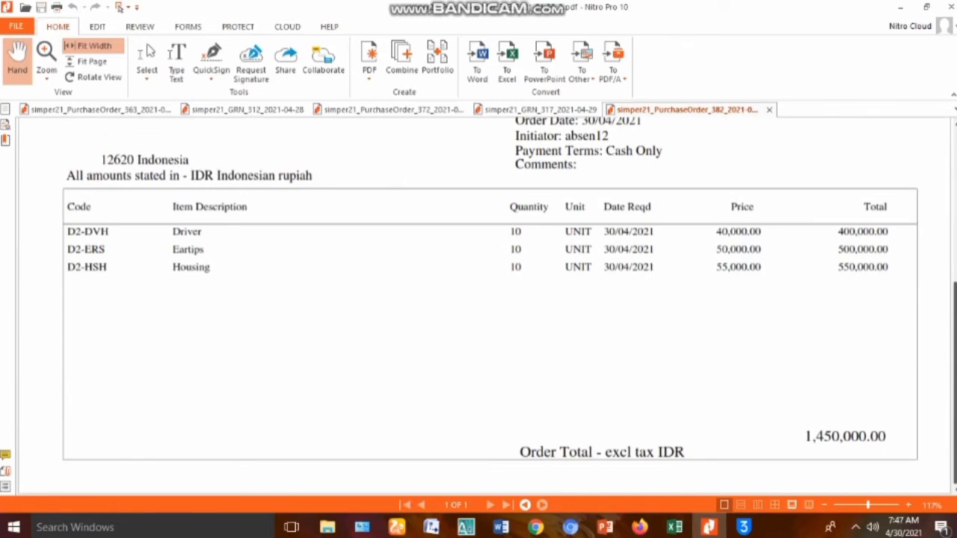
pyautogui.scroll(8, 487, 307)
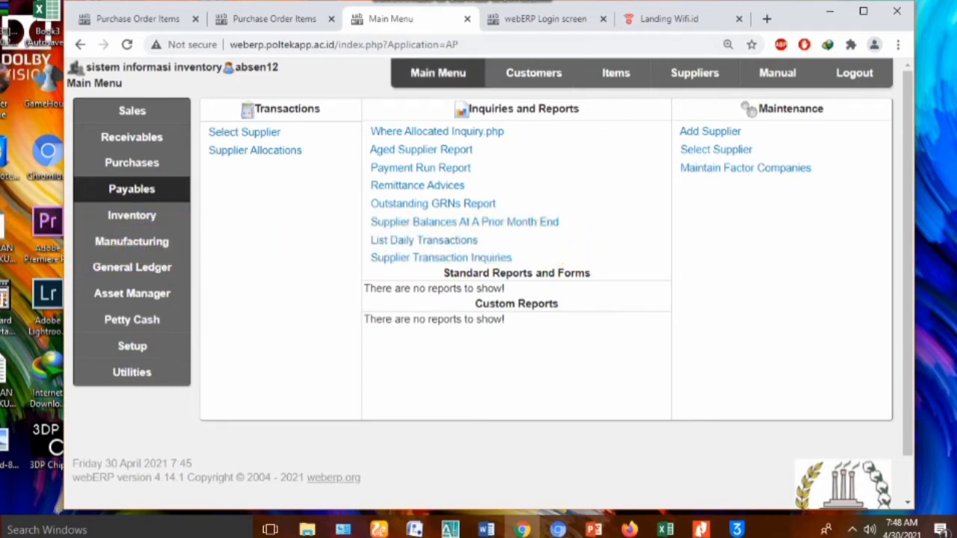
# Return to the main menu and show the Purchases transactions and inquiries
pyautogui.click(439, 73)
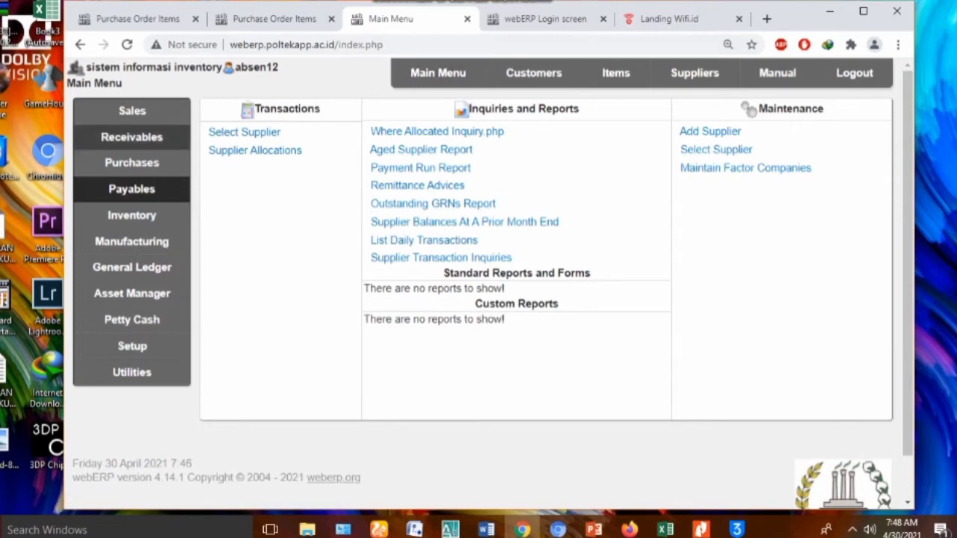
pyautogui.click(132, 162)
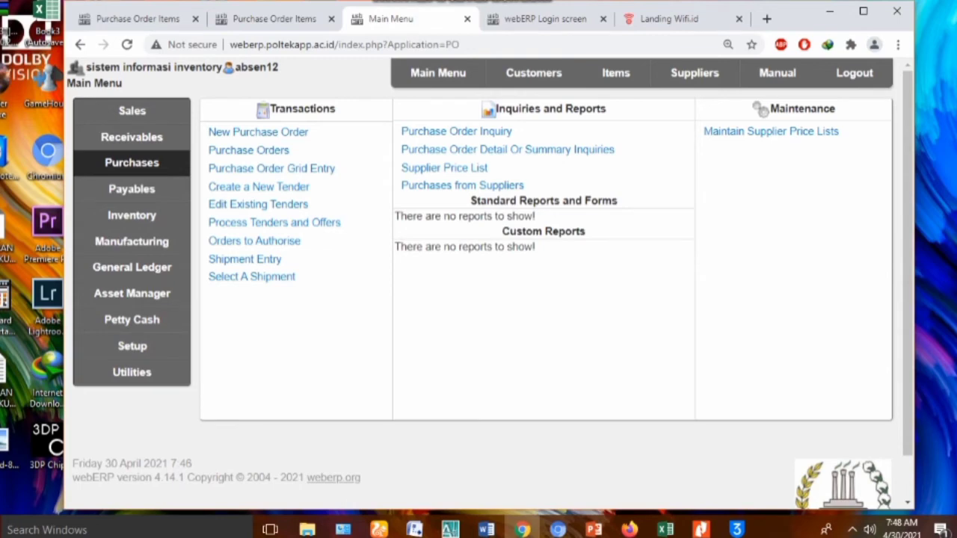
# Search outstanding purchase orders into stock location WAREHOUSE A-12 to find order 382
pyautogui.click(249, 150)
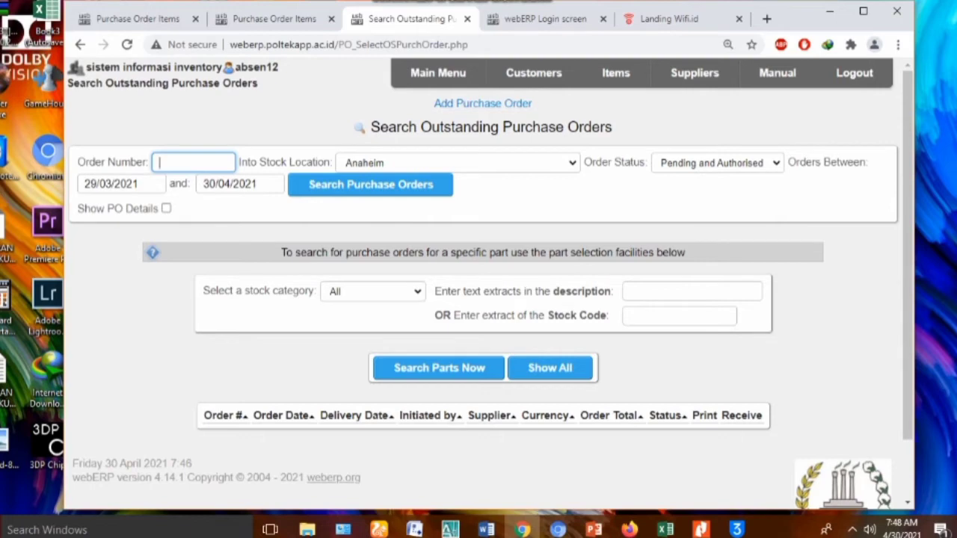
pyautogui.click(456, 162)
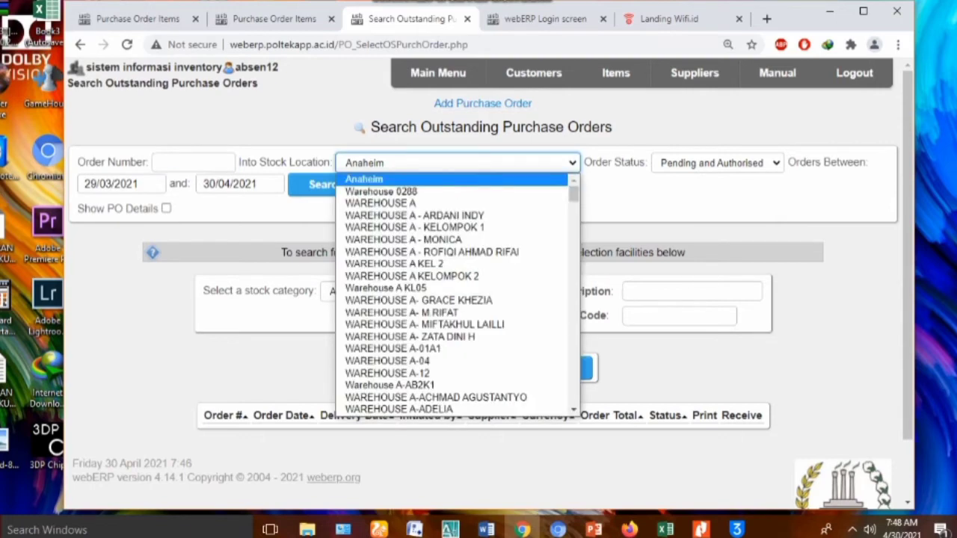
pyautogui.scroll(-10, 456, 291)
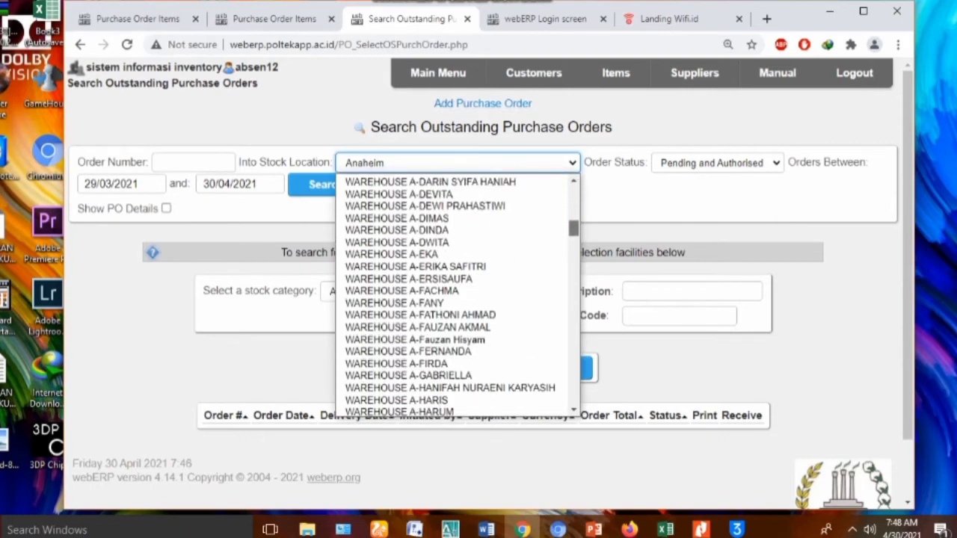
pyautogui.scroll(-15, 457, 292)
pyautogui.scroll(5, 456, 291)
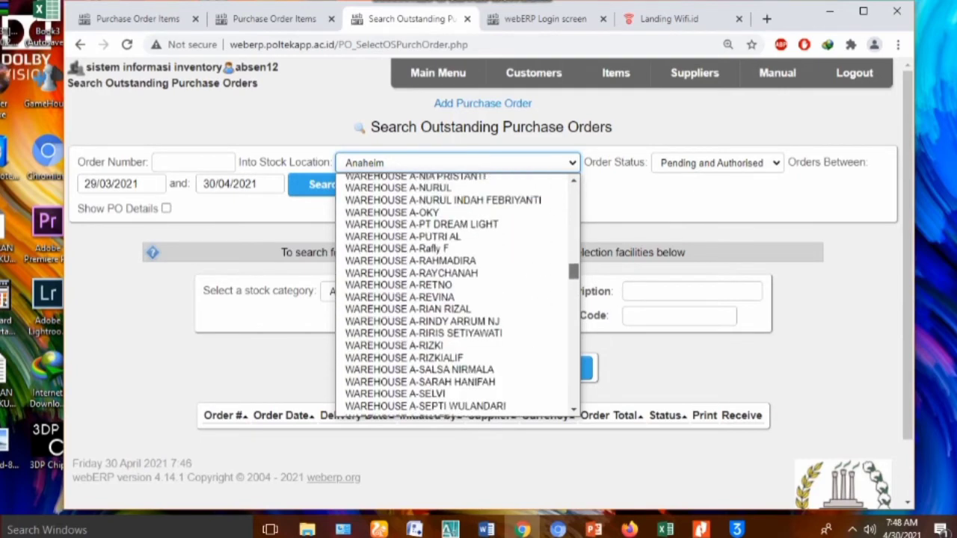
pyautogui.scroll(12, 456, 291)
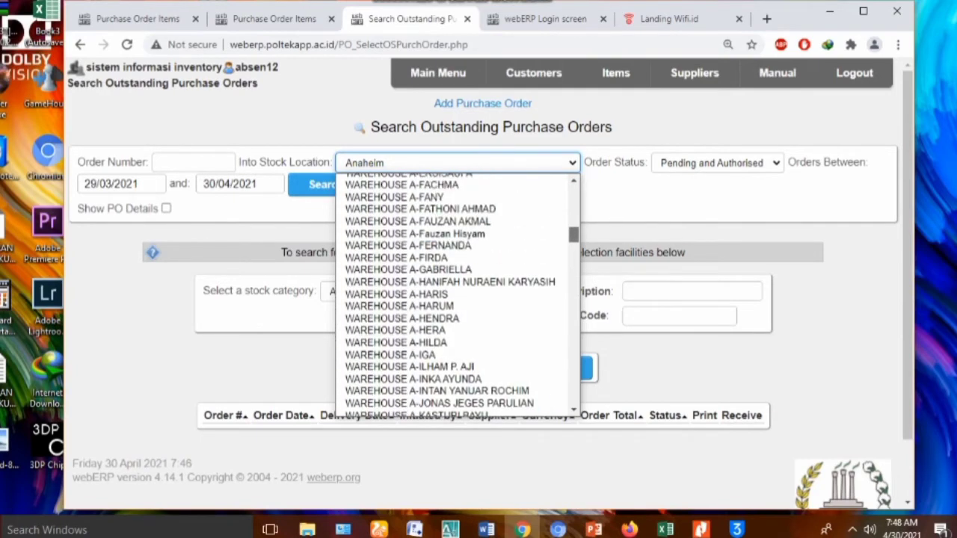
pyautogui.scroll(5, 456, 292)
pyautogui.scroll(5, 458, 292)
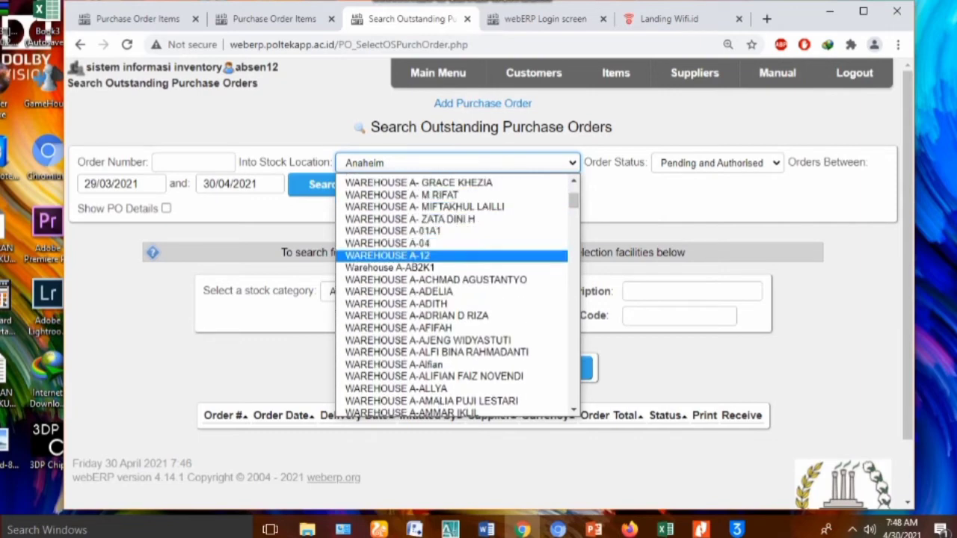
pyautogui.click(387, 255)
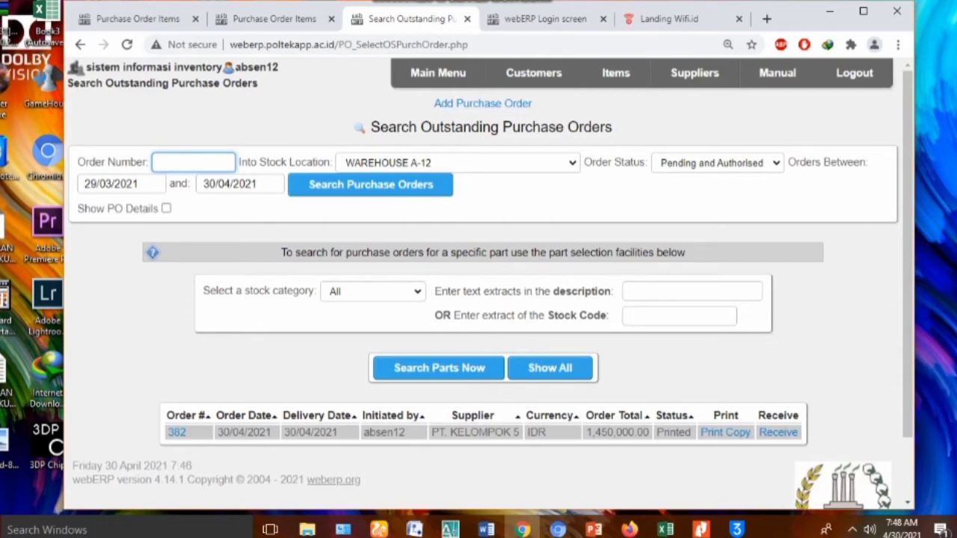
# Start receiving order 382 and enter delivery quantity 10 for Driver, Eartips and Housing
pyautogui.click(778, 432)
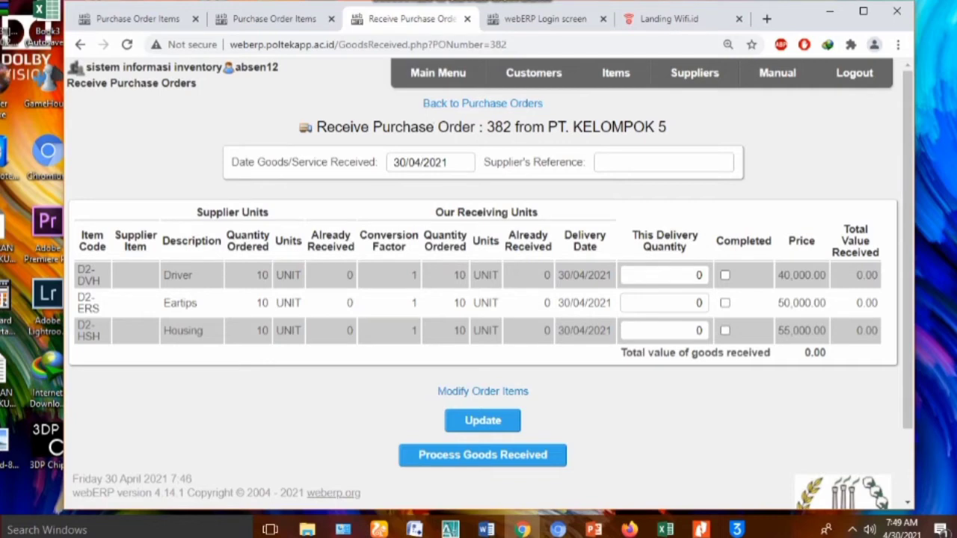
pyautogui.moveTo(694, 275); pyautogui.dragTo(704, 275)
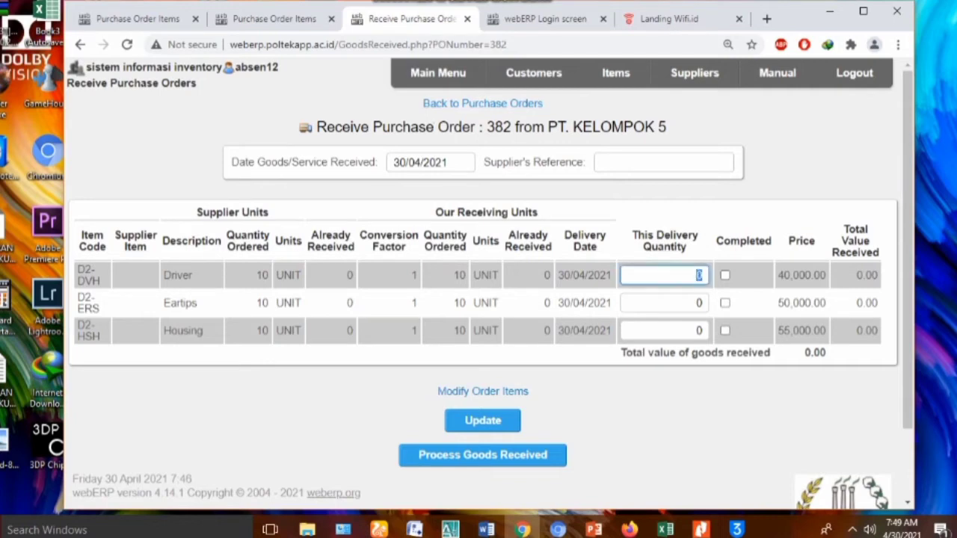
pyautogui.write('1')
pyautogui.press('Down')
pyautogui.press('Up')
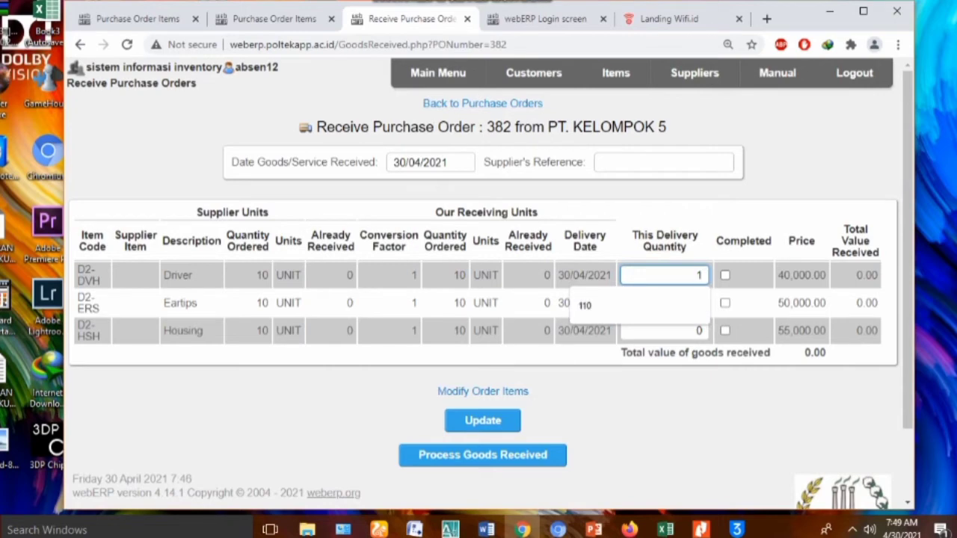
pyautogui.write('0')
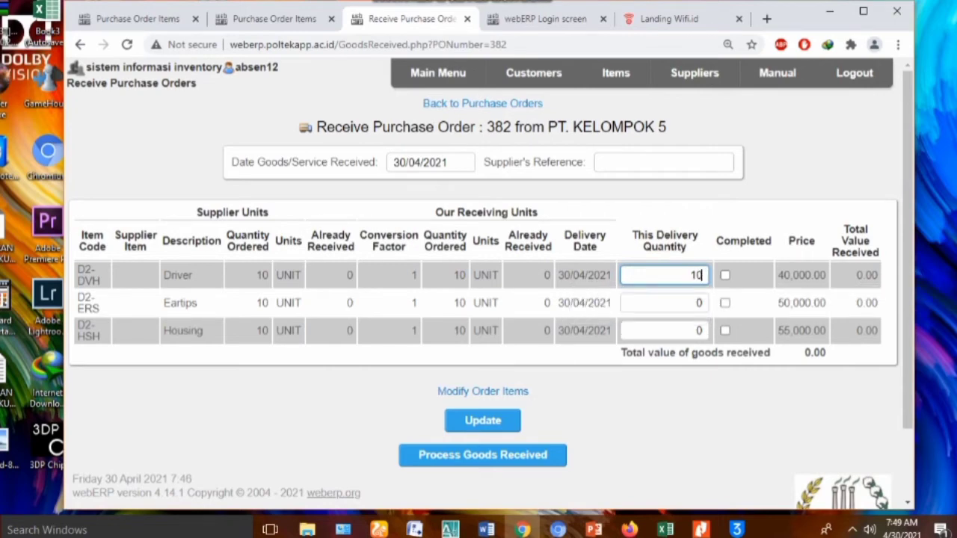
pyautogui.click(696, 302)
pyautogui.write('1')
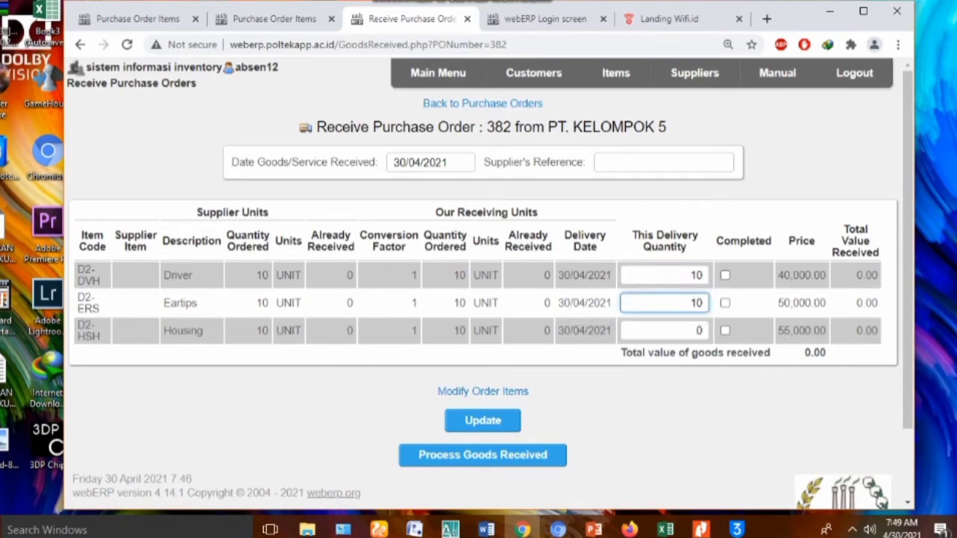
pyautogui.click(697, 331)
pyautogui.write('1')
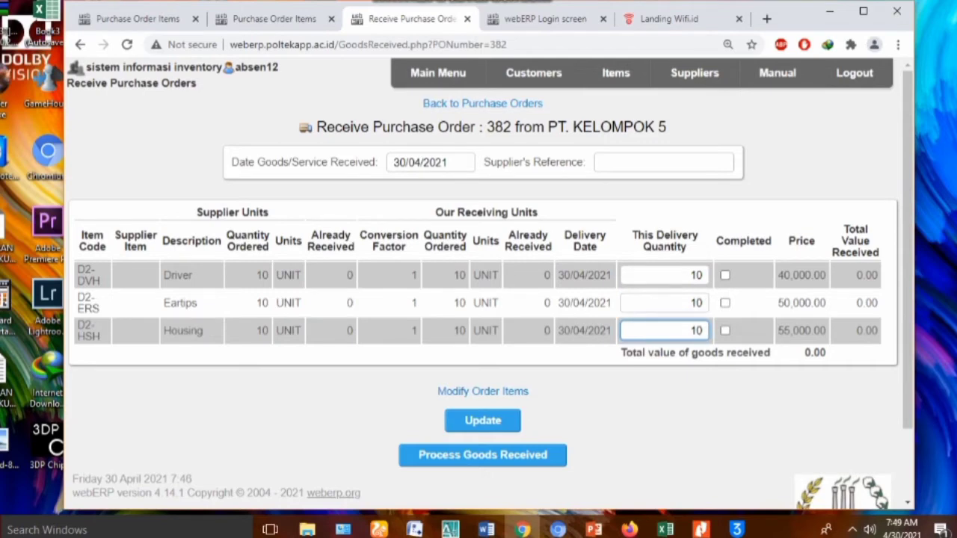
# Mark all three lines completed and recalculate the received total to 1,450,000.00
pyautogui.click(724, 275)
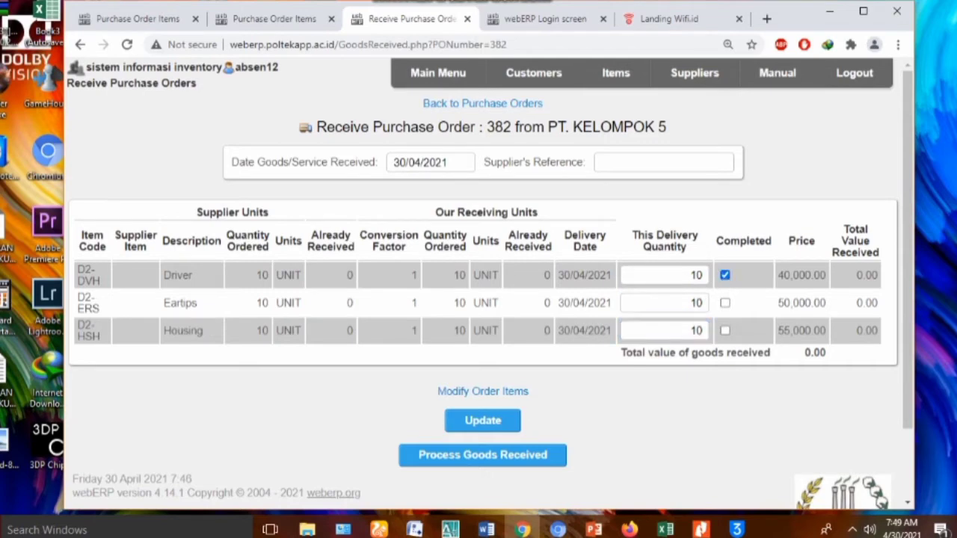
pyautogui.click(724, 303)
pyautogui.click(724, 330)
pyautogui.click(482, 420)
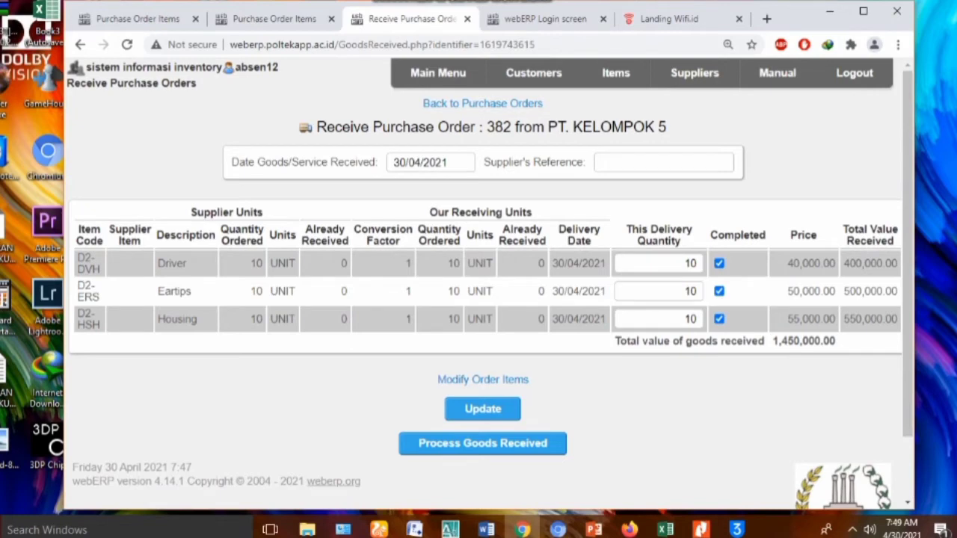
# Process the receipt as GRN 323, then download and open its goods received note PDF
pyautogui.click(482, 443)
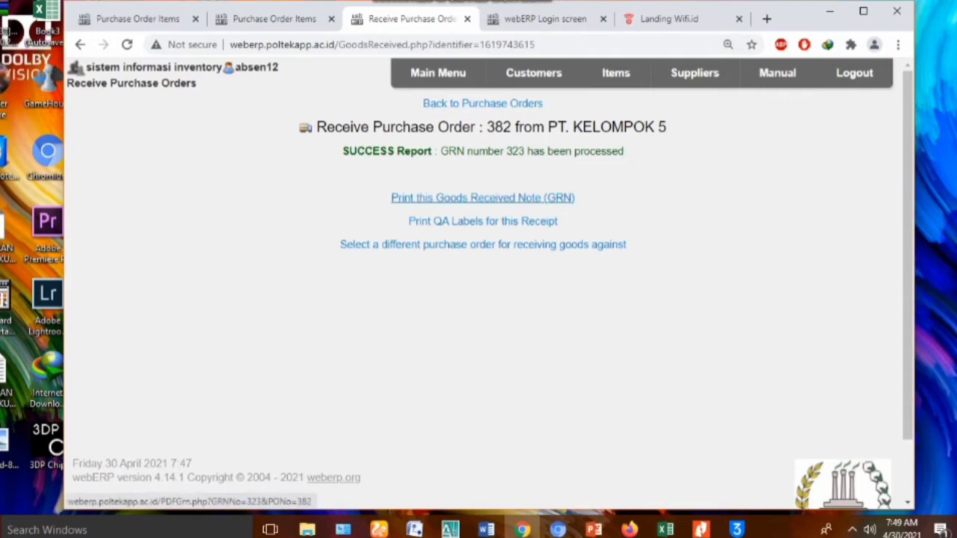
pyautogui.click(482, 197)
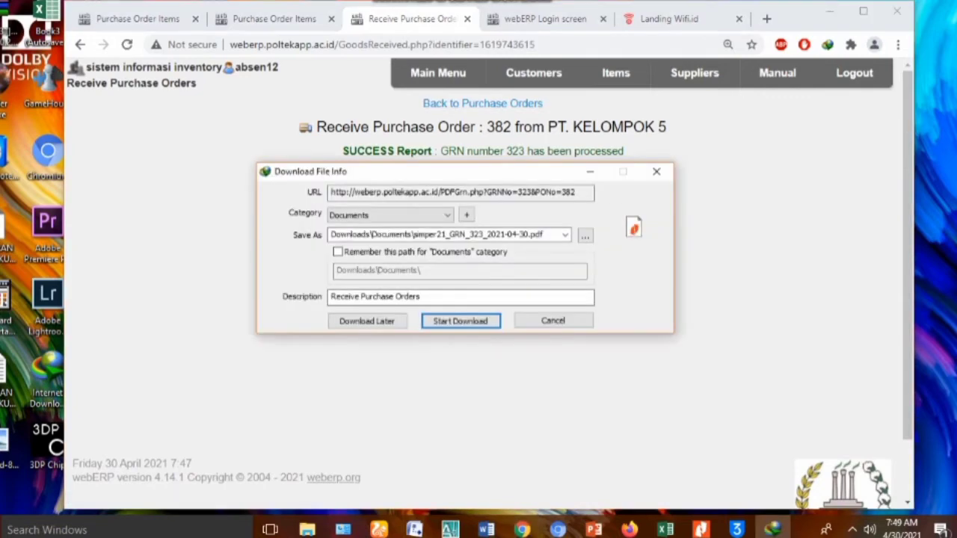
pyautogui.press('Return')
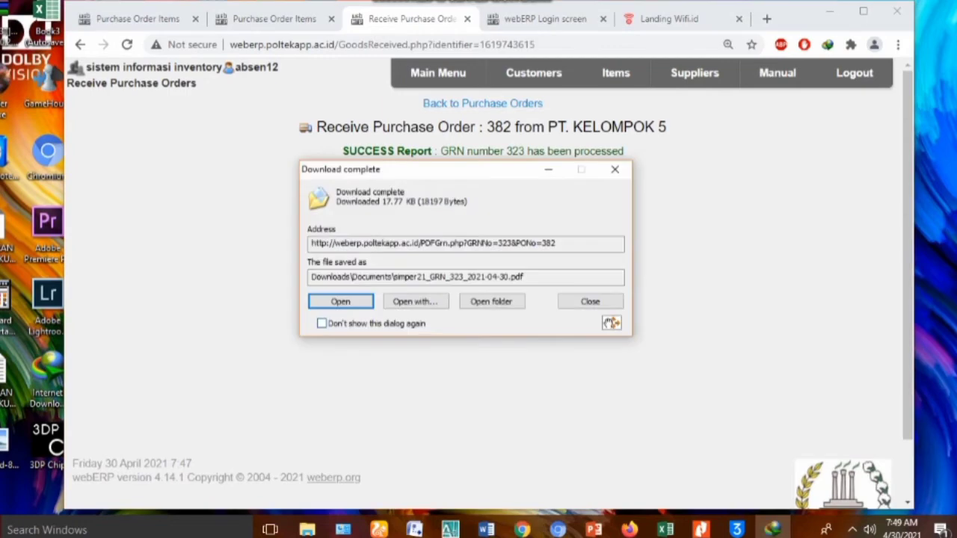
pyautogui.press('Return')
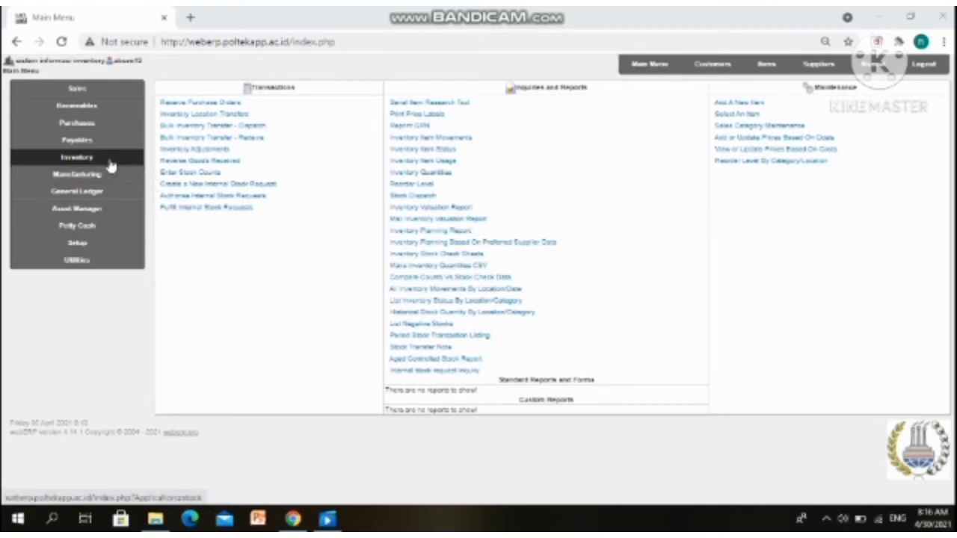
# Look up stock code D2-HDS in Inventory Adjustments and select the Headset item
pyautogui.click(196, 154)
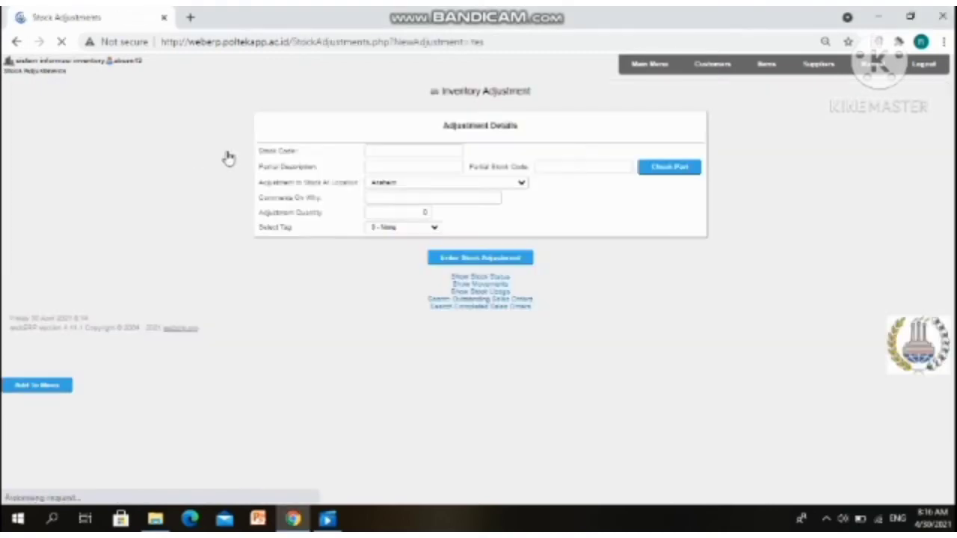
pyautogui.click(604, 166)
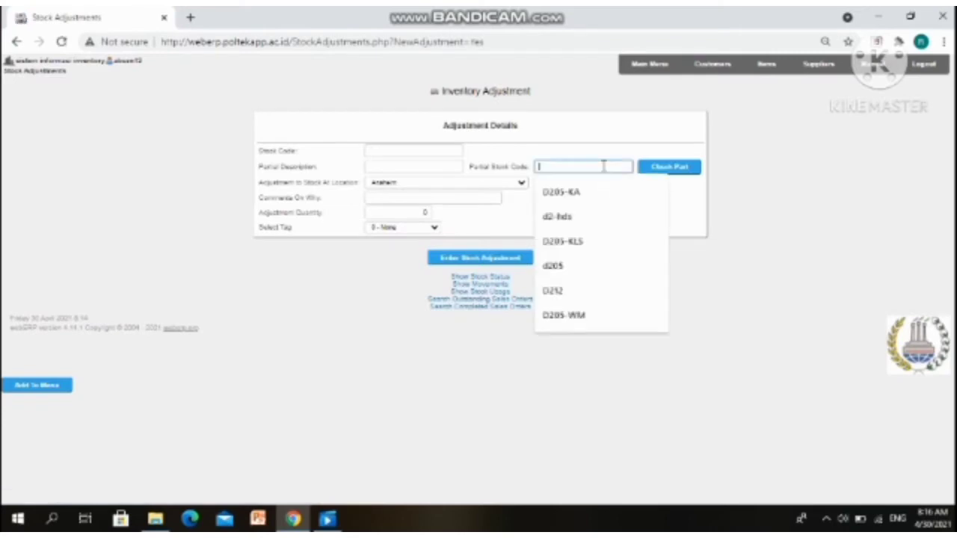
pyautogui.click(588, 218)
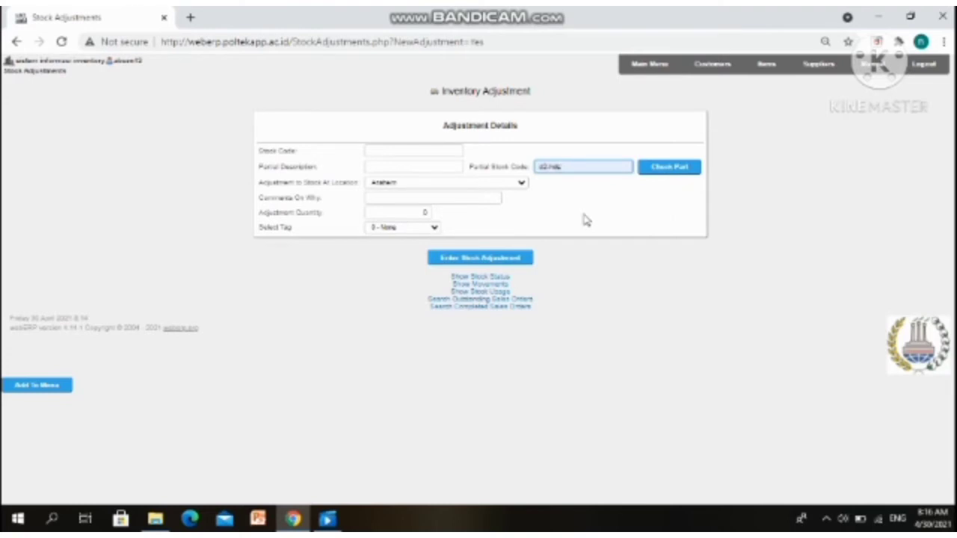
pyautogui.click(669, 174)
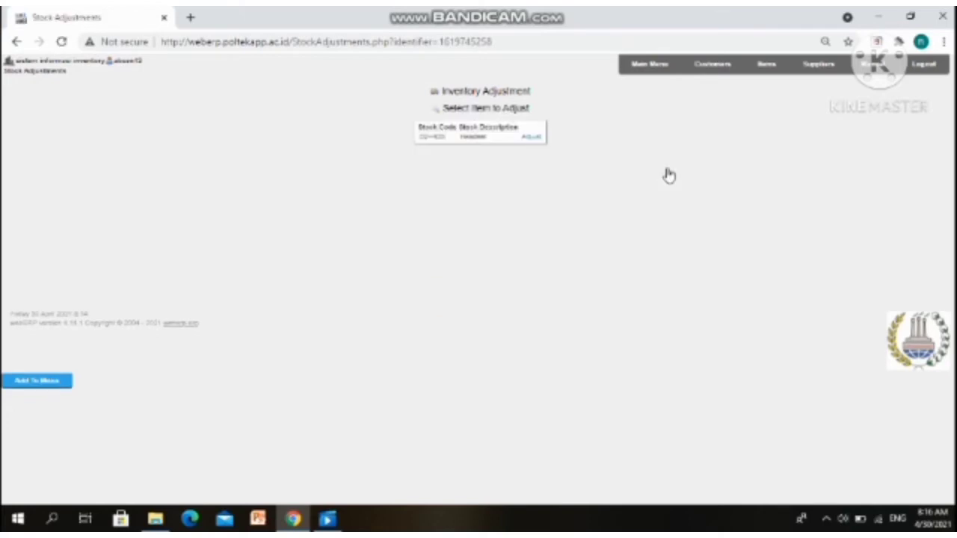
pyautogui.click(534, 141)
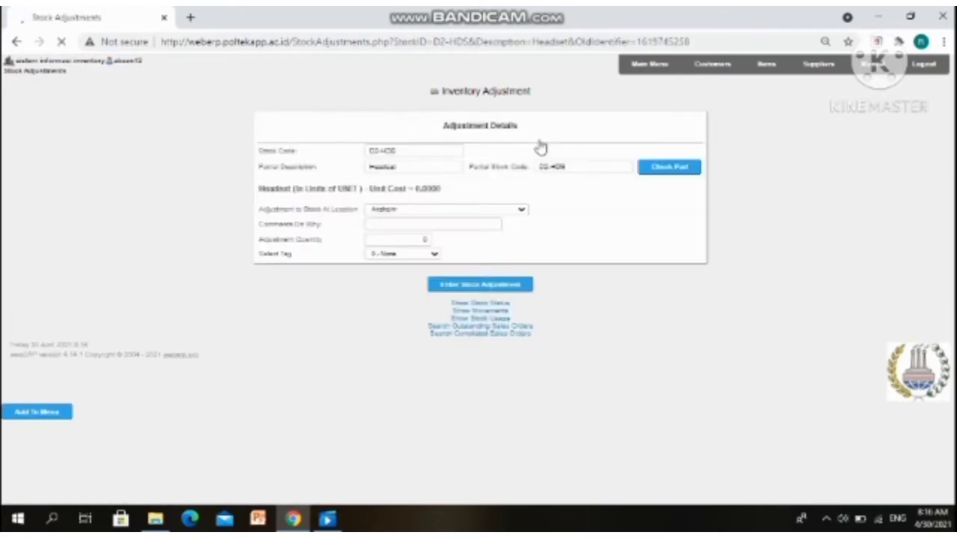
# Submit a 20-unit Headset adjustment with comment 'Penambahan Stok Lama'
pyautogui.click(418, 225)
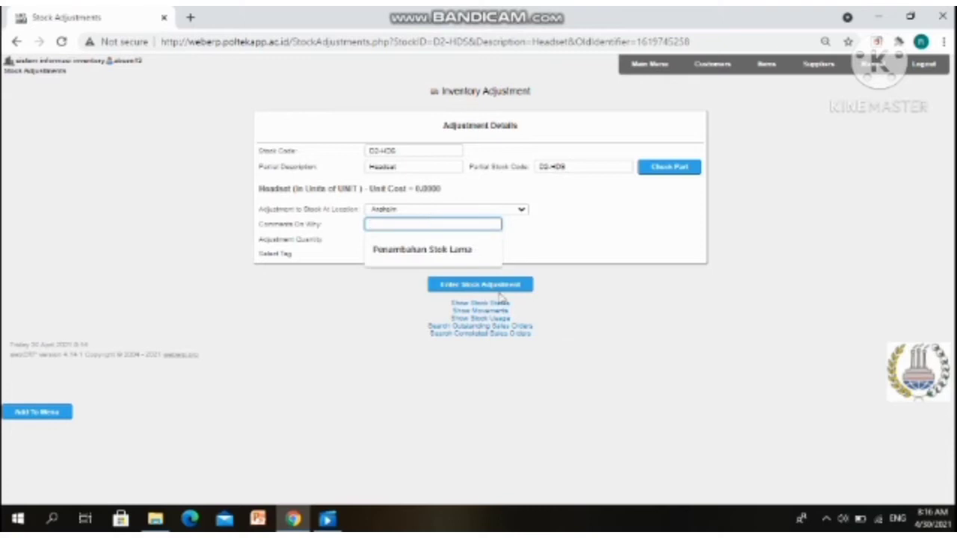
pyautogui.click(438, 255)
pyautogui.click(412, 238)
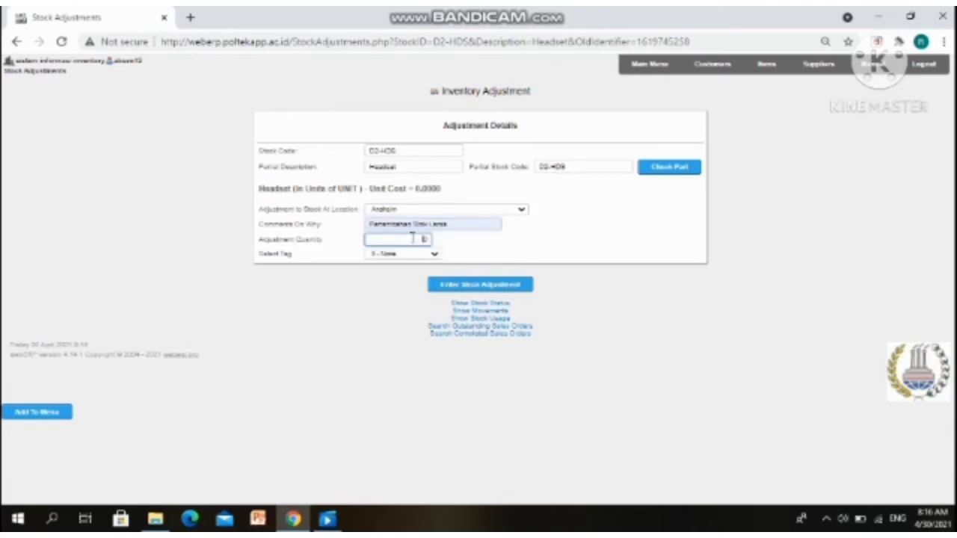
pyautogui.write('20')
pyautogui.click(455, 295)
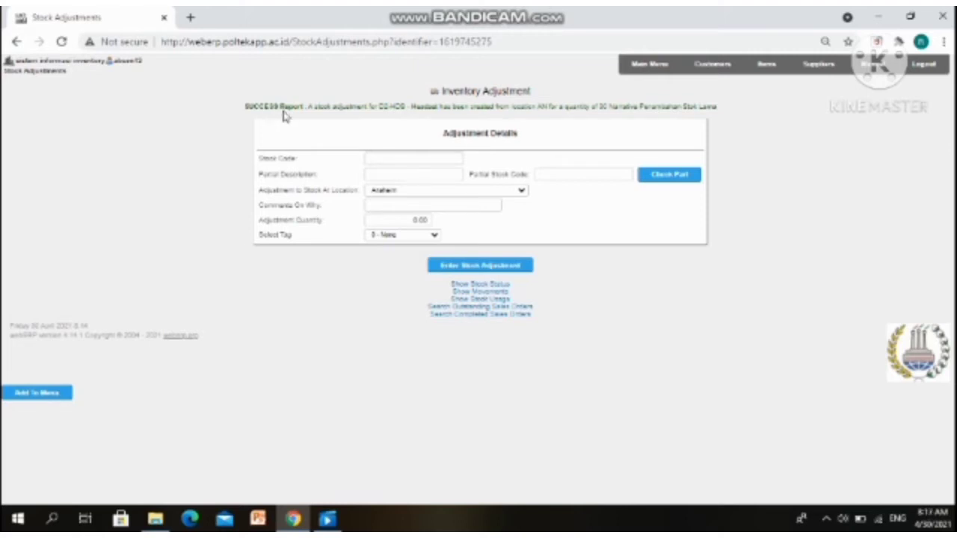
# Search for stock code D2-HDP and select the Headphone item to adjust
pyautogui.click(560, 174)
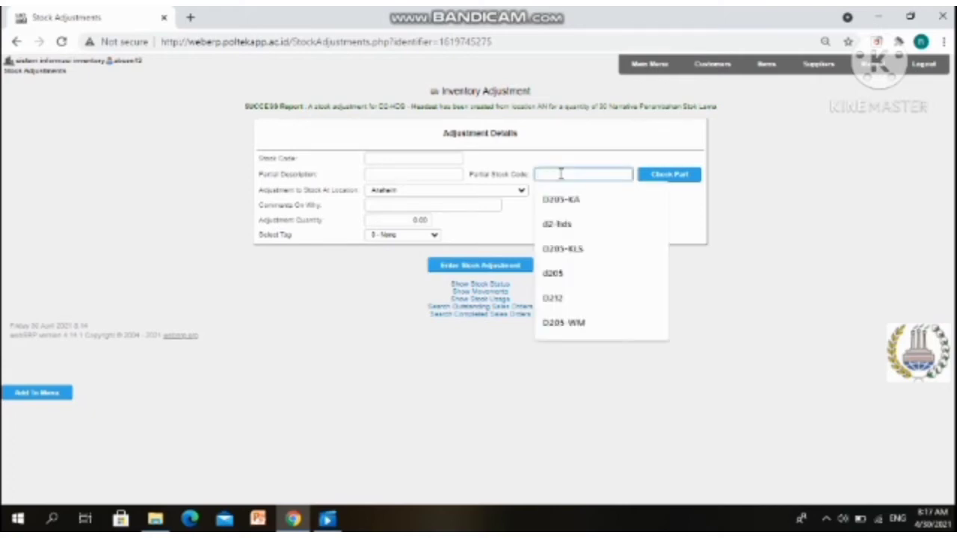
pyautogui.write('D2-ERS')
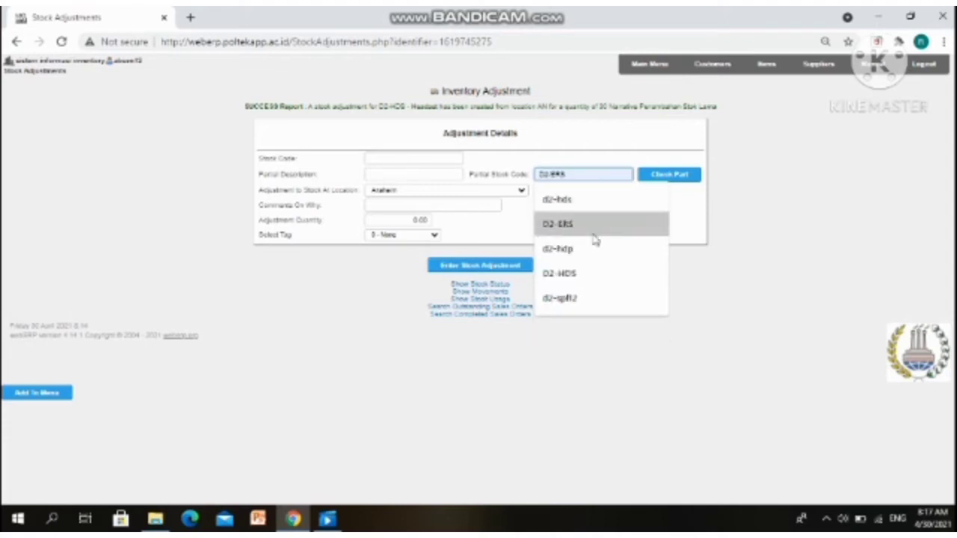
pyautogui.click(599, 248)
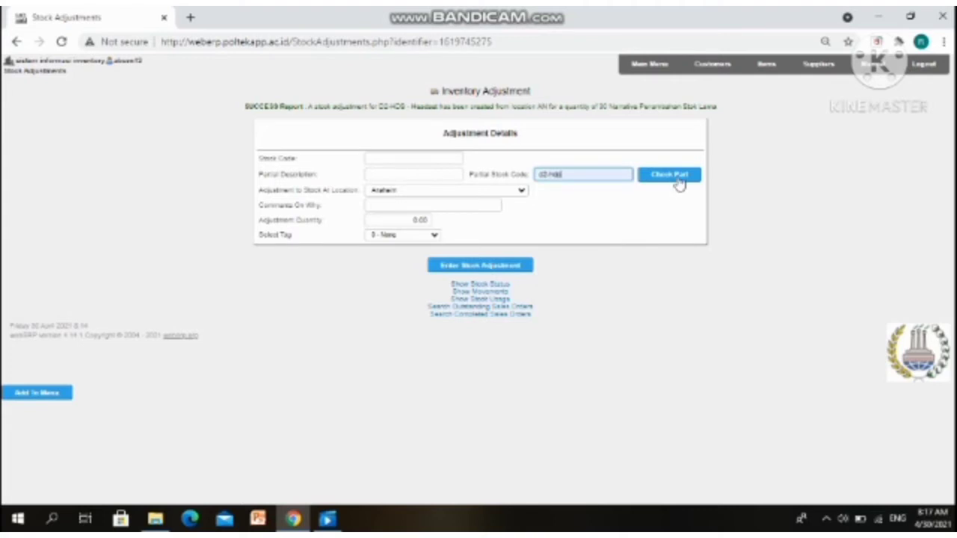
pyautogui.click(676, 181)
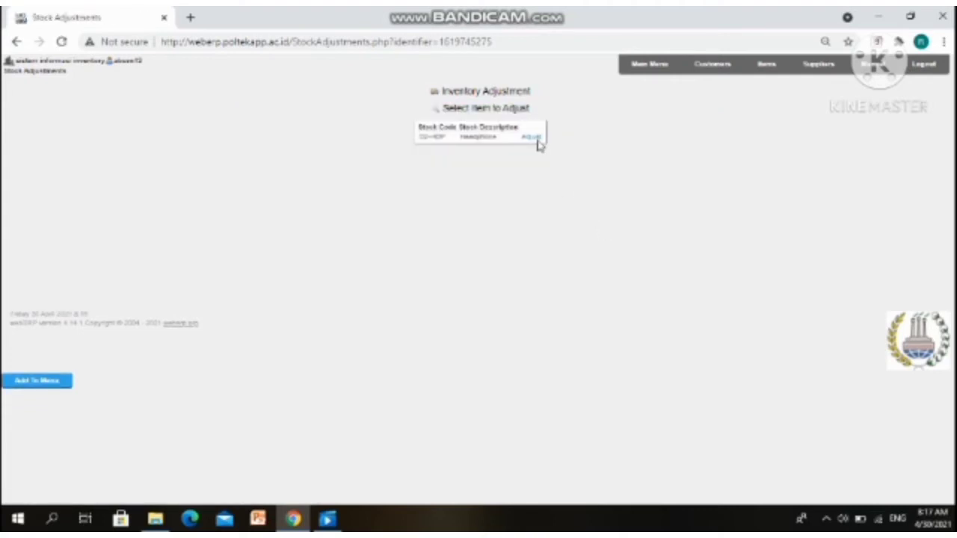
pyautogui.click(535, 143)
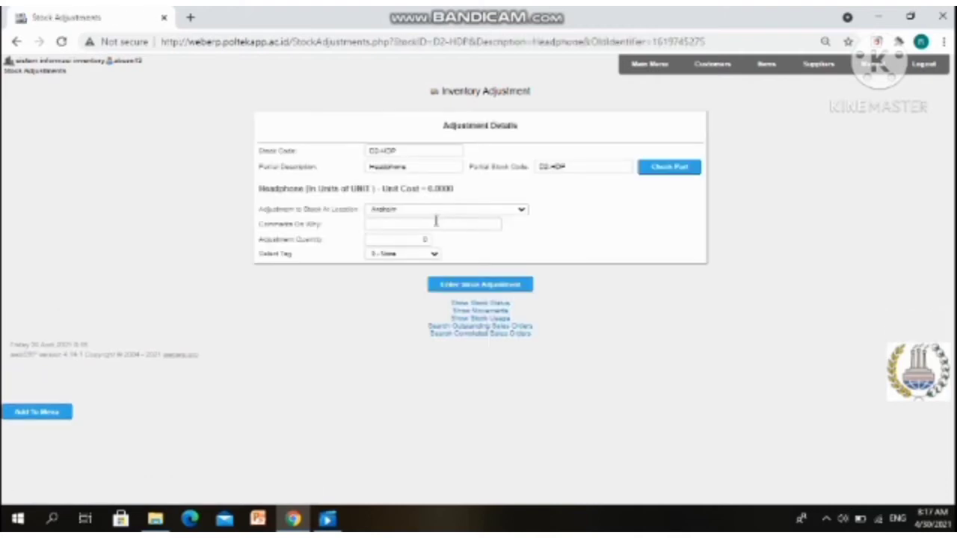
# Add 30 Headphones at WAREHOUSE A-12 with comment 'Penambahan Stok Lama' and submit
pyautogui.click(436, 223)
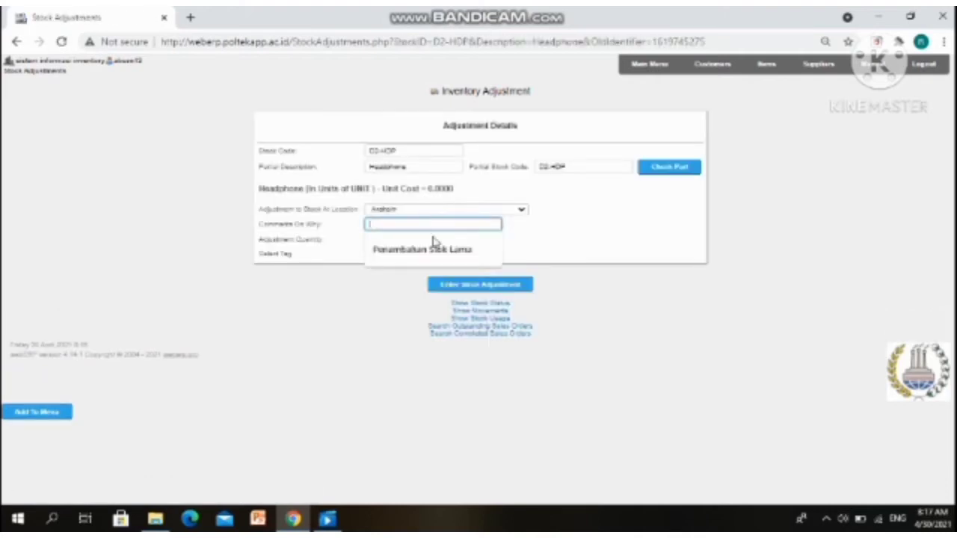
pyautogui.click(432, 250)
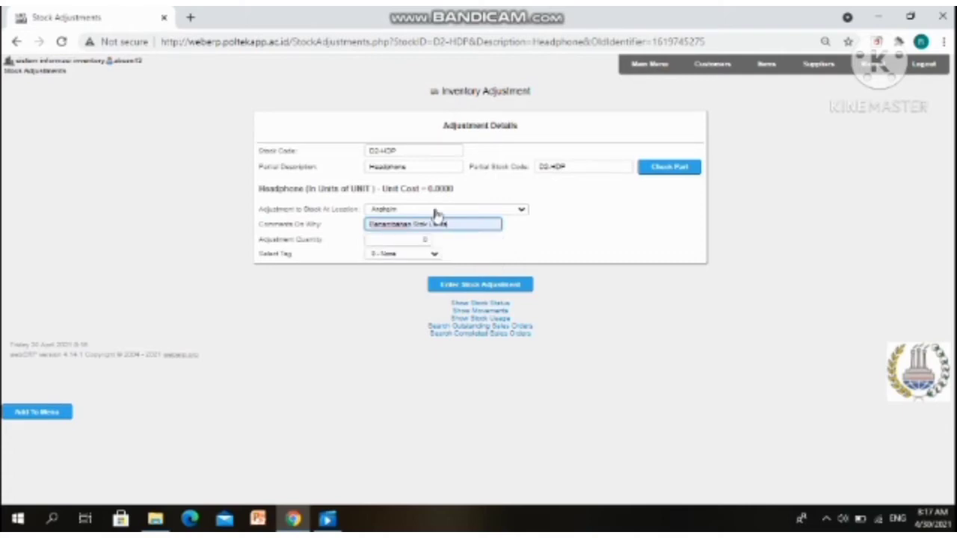
pyautogui.click(437, 212)
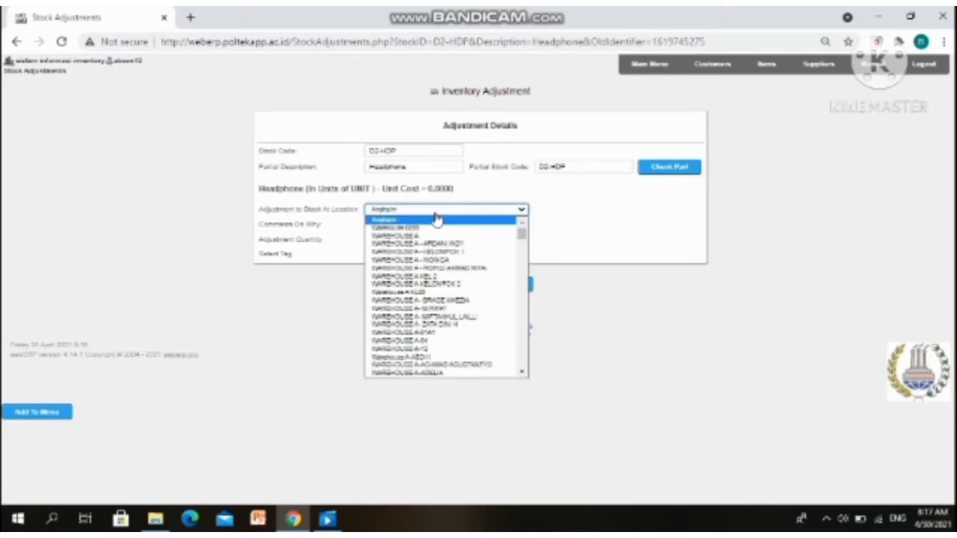
pyautogui.click(439, 351)
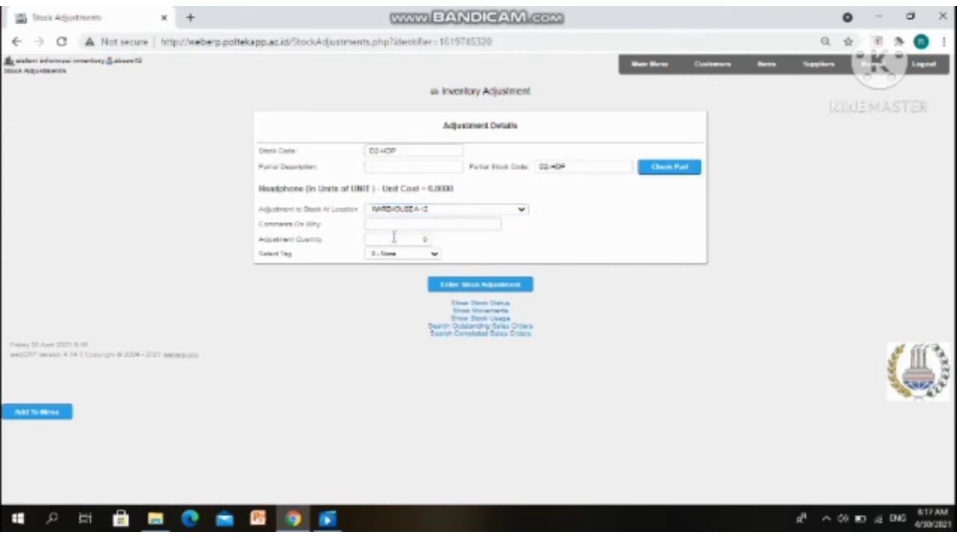
pyautogui.click(393, 238)
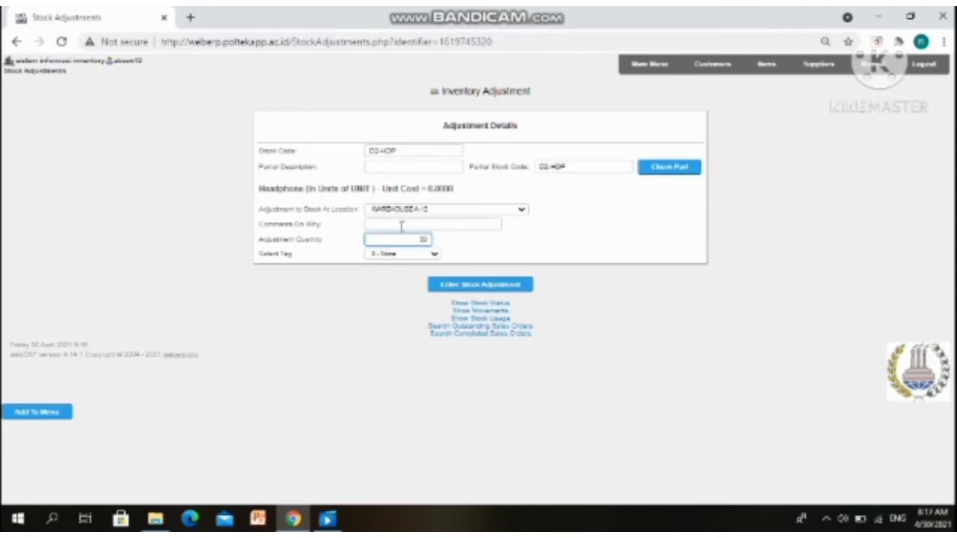
pyautogui.write('3')
pyautogui.click(403, 224)
pyautogui.click(417, 256)
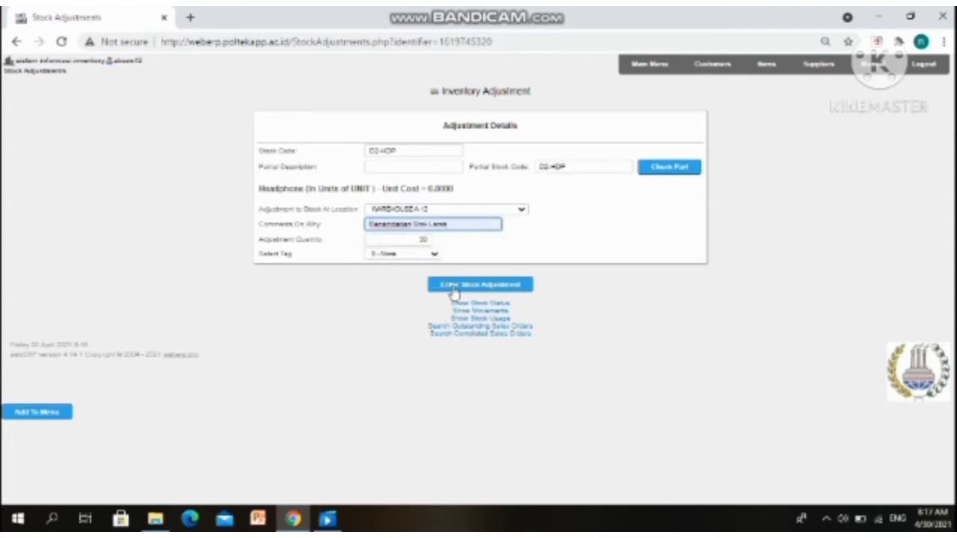
pyautogui.click(453, 290)
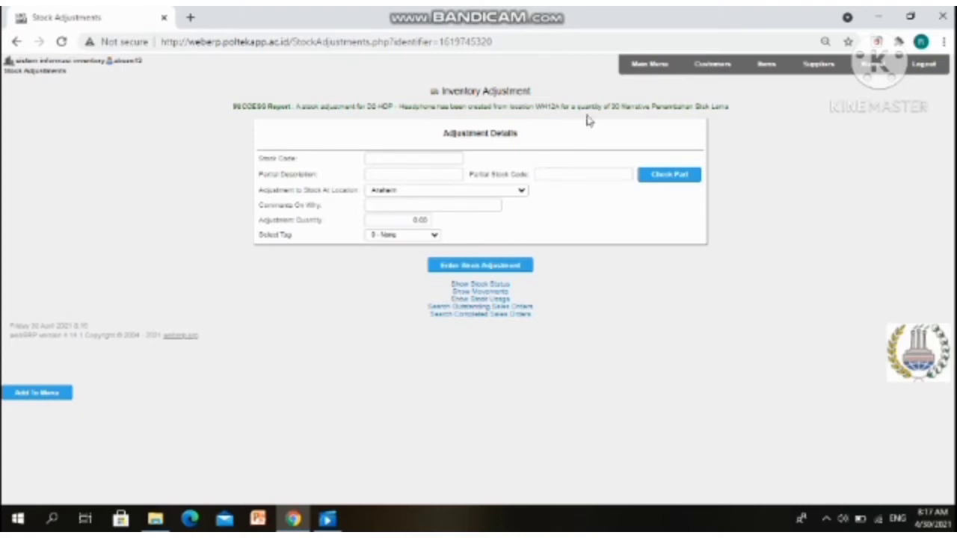
# Search inventory items for D2-HDS and view the Headset's stock movements
pyautogui.click(639, 75)
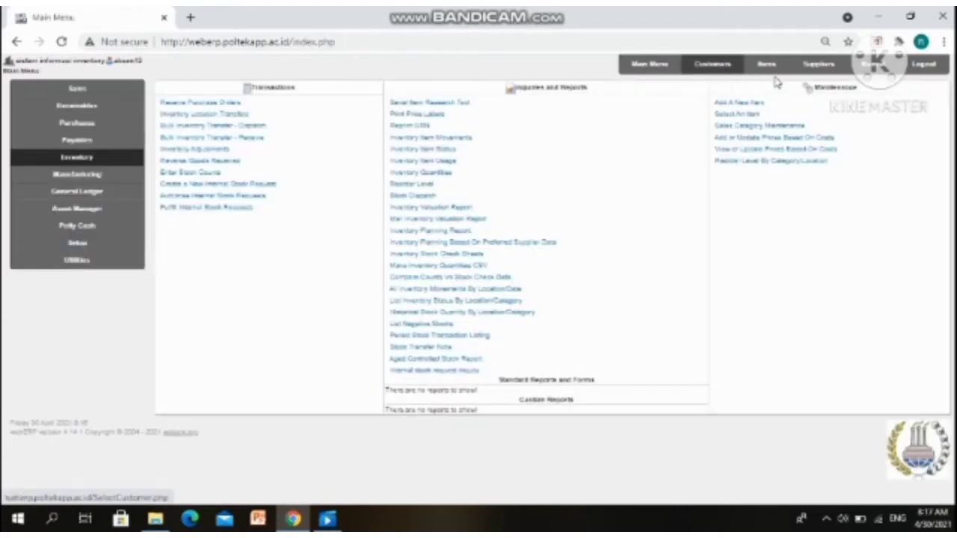
pyautogui.click(777, 77)
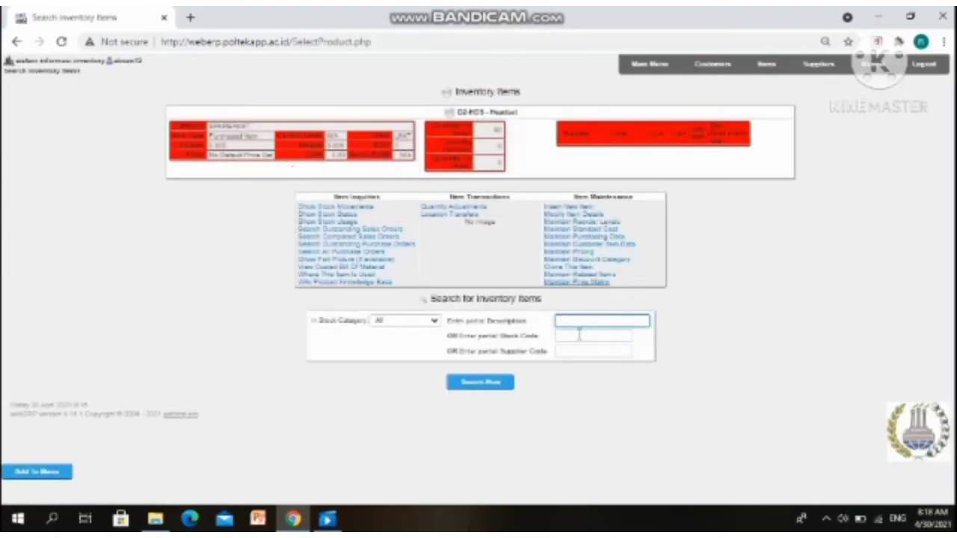
pyautogui.click(577, 336)
pyautogui.click(590, 401)
pyautogui.click(484, 381)
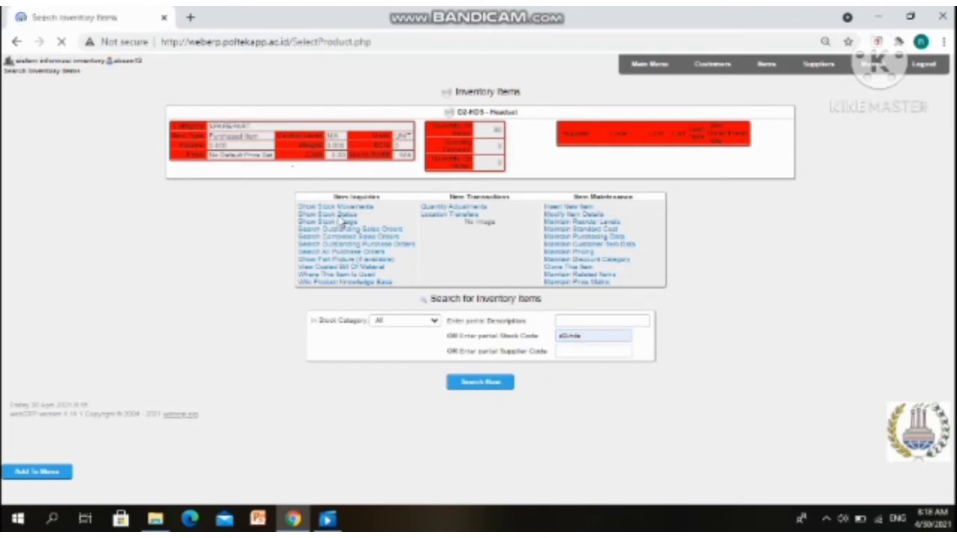
pyautogui.click(386, 267)
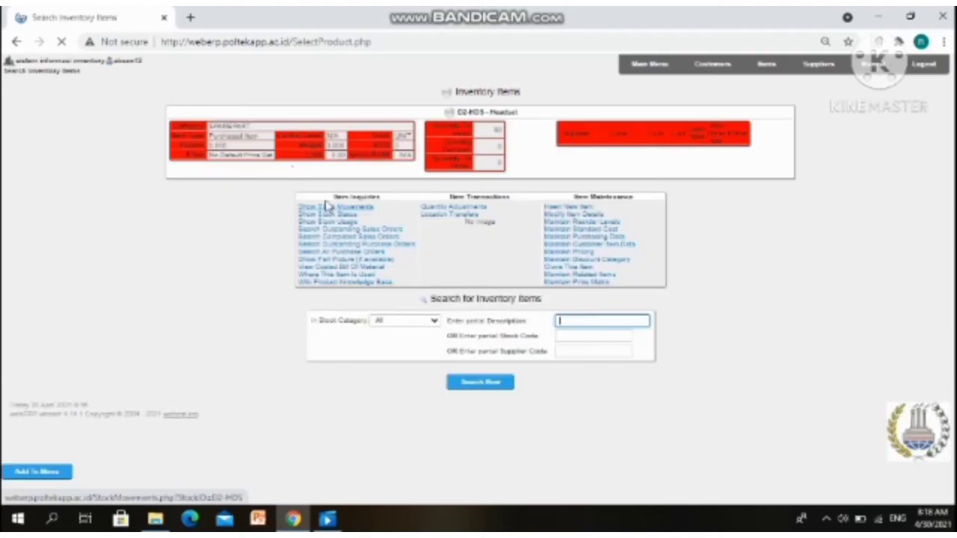
pyautogui.click(328, 210)
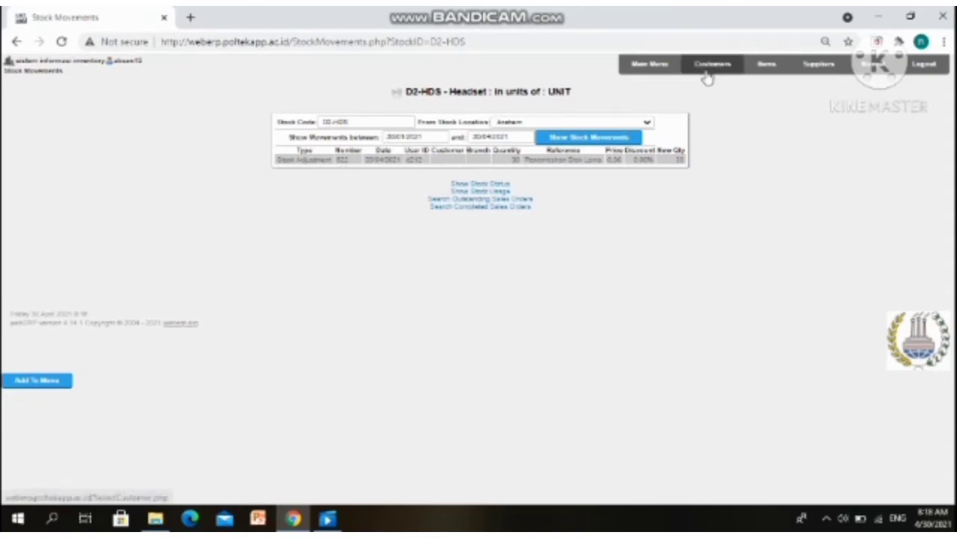
# Show the D2-HDP Headphone's stock movements at WAREHOUSE A-12, then return to the main menu
pyautogui.click(778, 66)
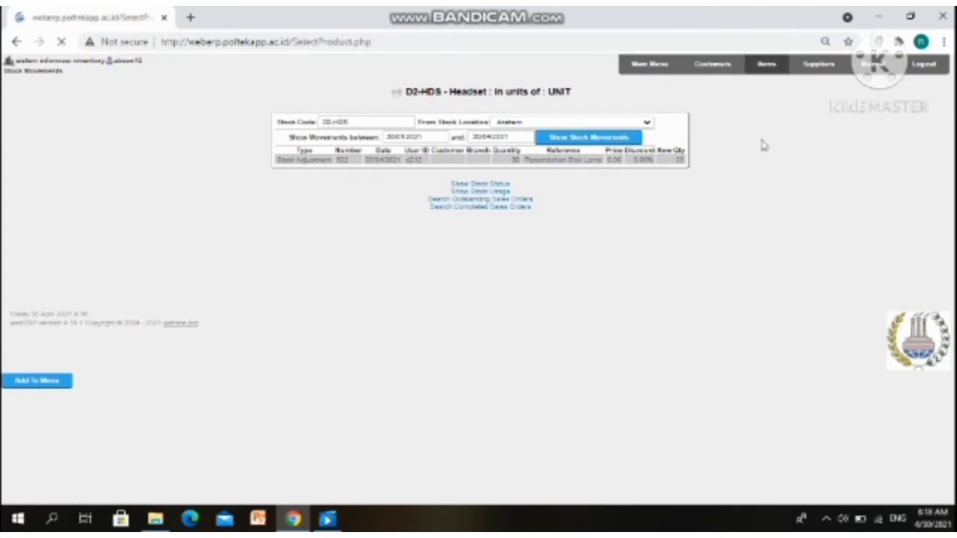
pyautogui.click(589, 336)
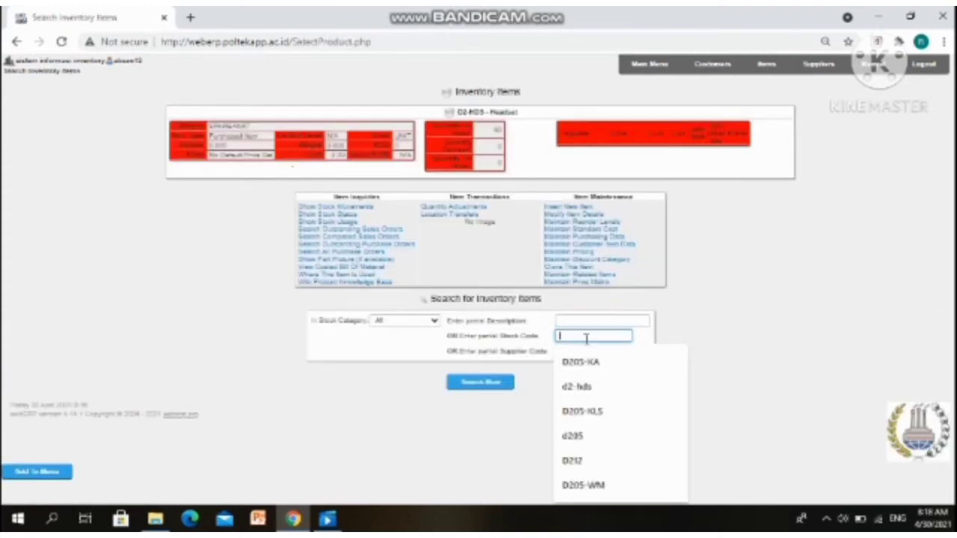
pyautogui.click(576, 386)
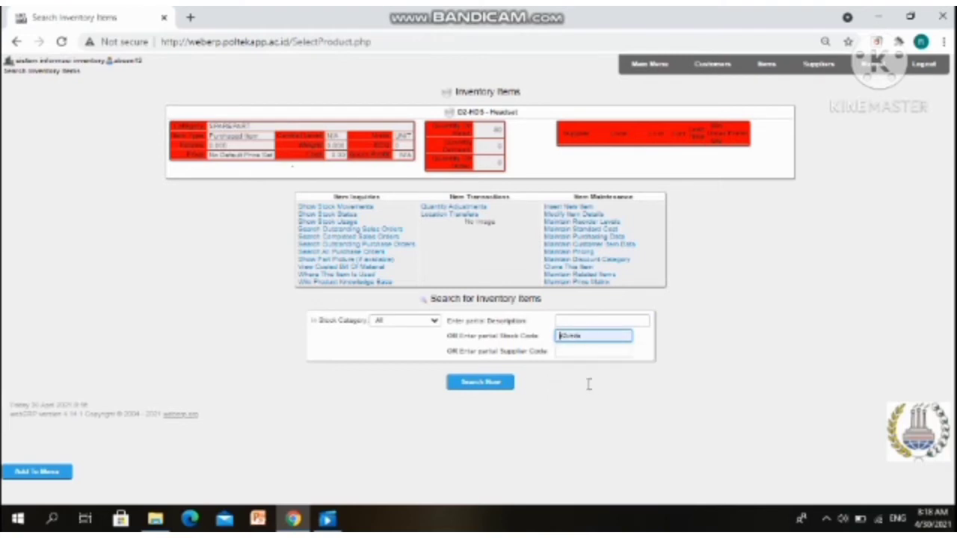
pyautogui.press('BackSpace')
pyautogui.press('BackSpace')
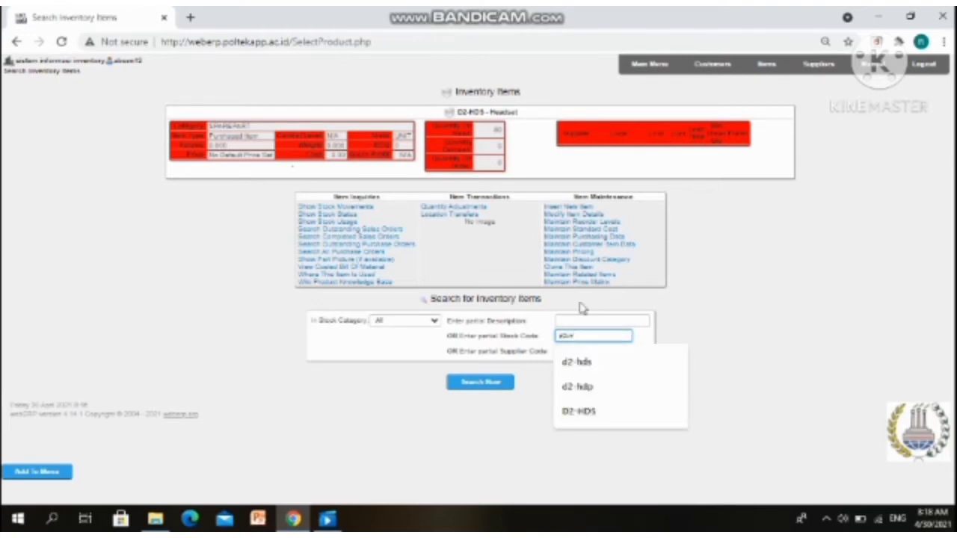
pyautogui.click(594, 386)
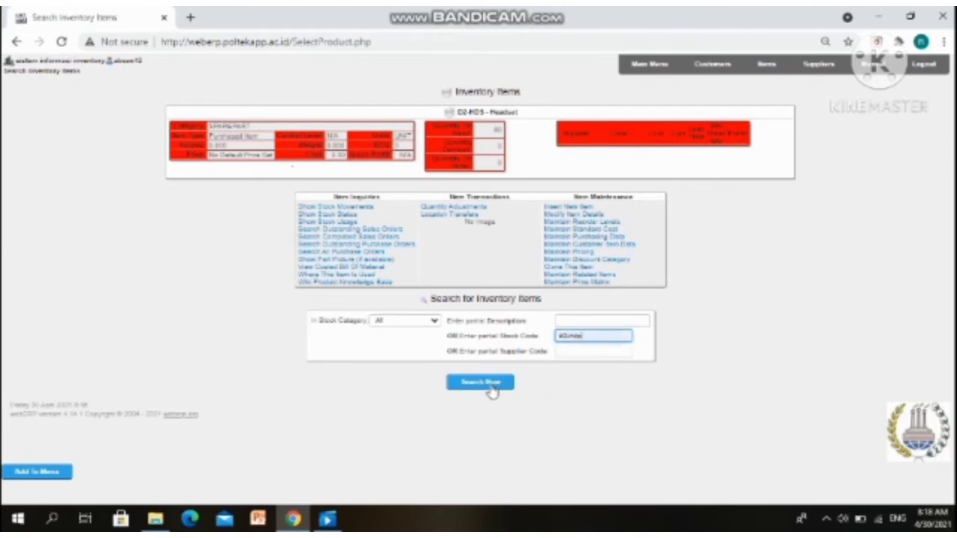
pyautogui.click(490, 384)
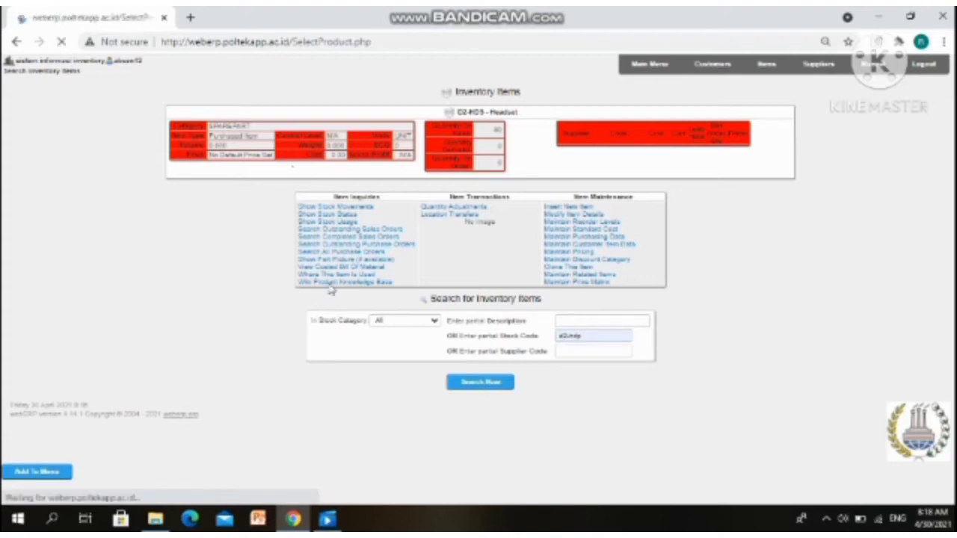
pyautogui.click(400, 260)
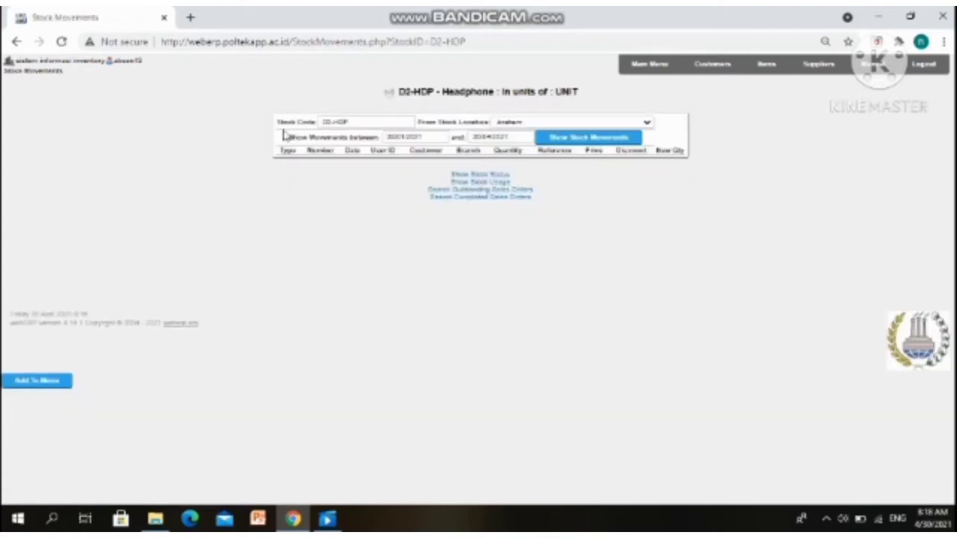
pyautogui.click(570, 124)
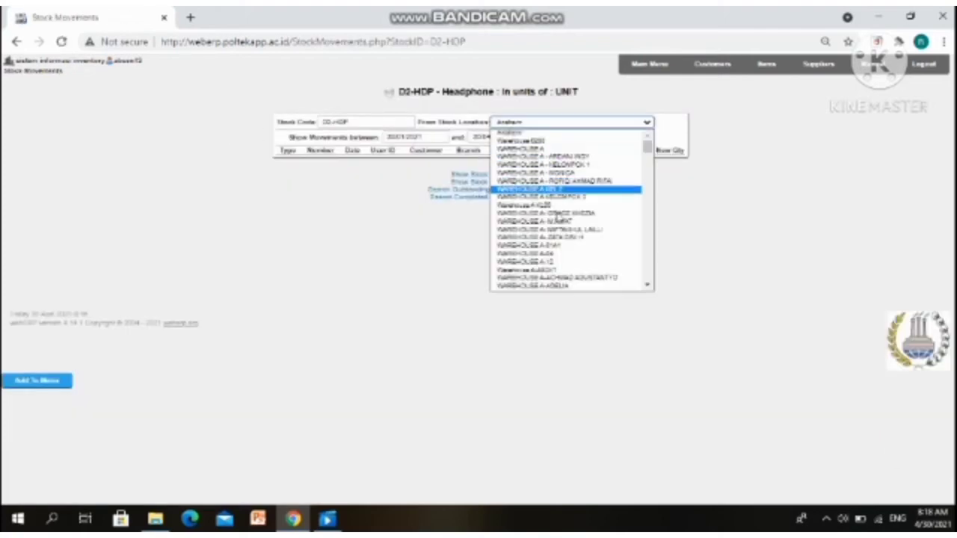
pyautogui.click(554, 262)
pyautogui.click(576, 140)
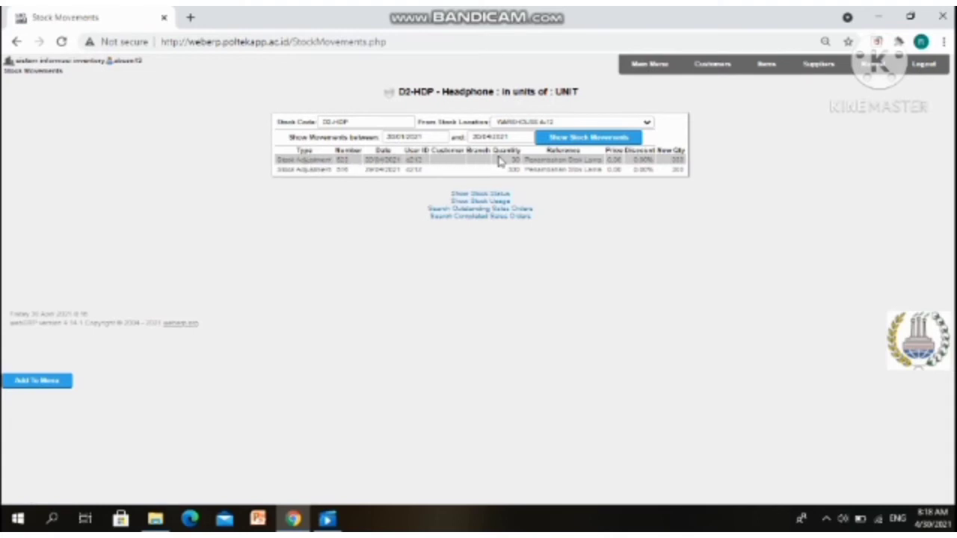
pyautogui.click(649, 63)
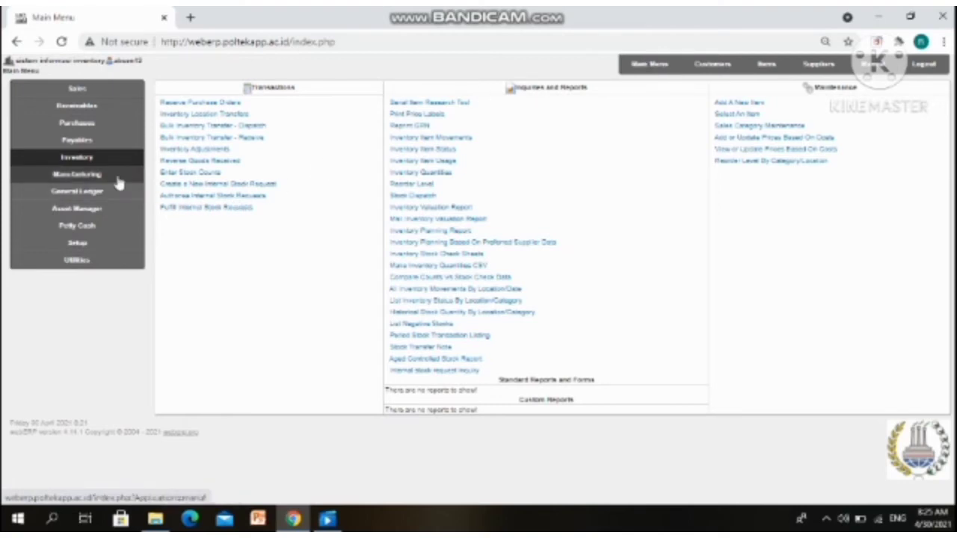
# Start a new work centre with code D2HDS and description HEADSET
pyautogui.click(77, 174)
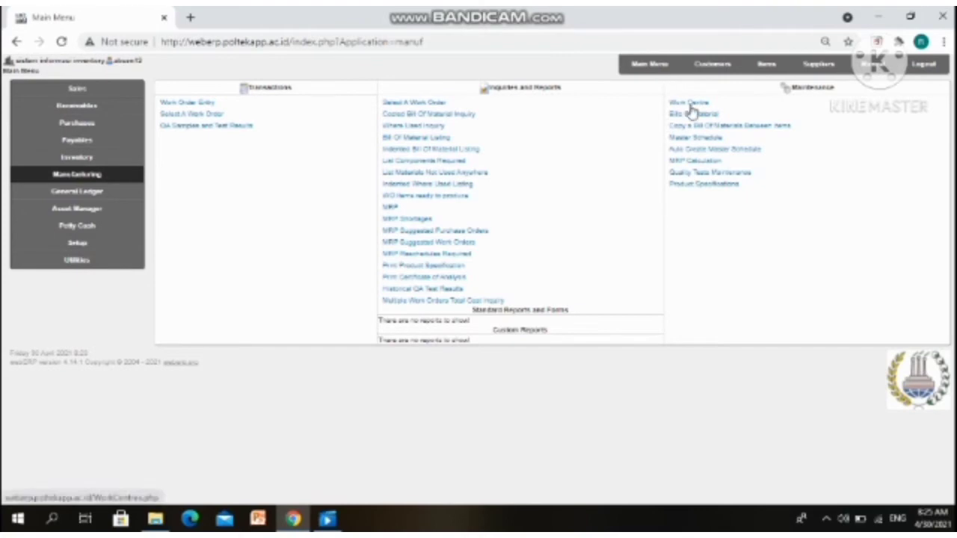
pyautogui.click(690, 105)
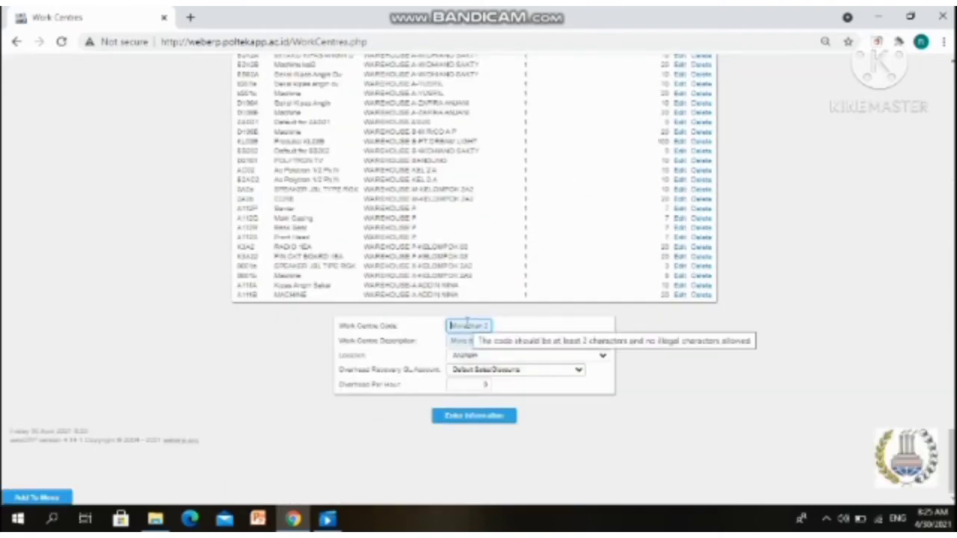
pyautogui.write('D')
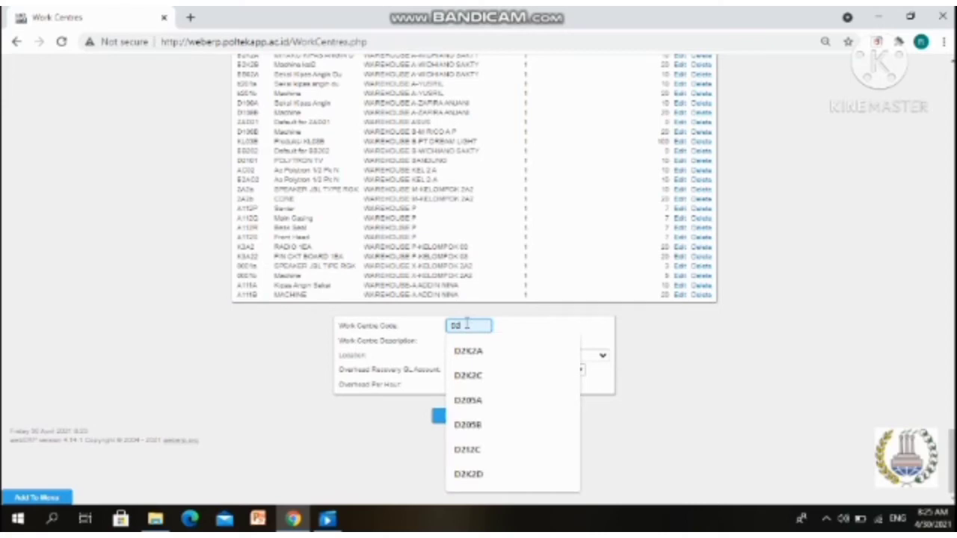
pyautogui.write('2HR5')
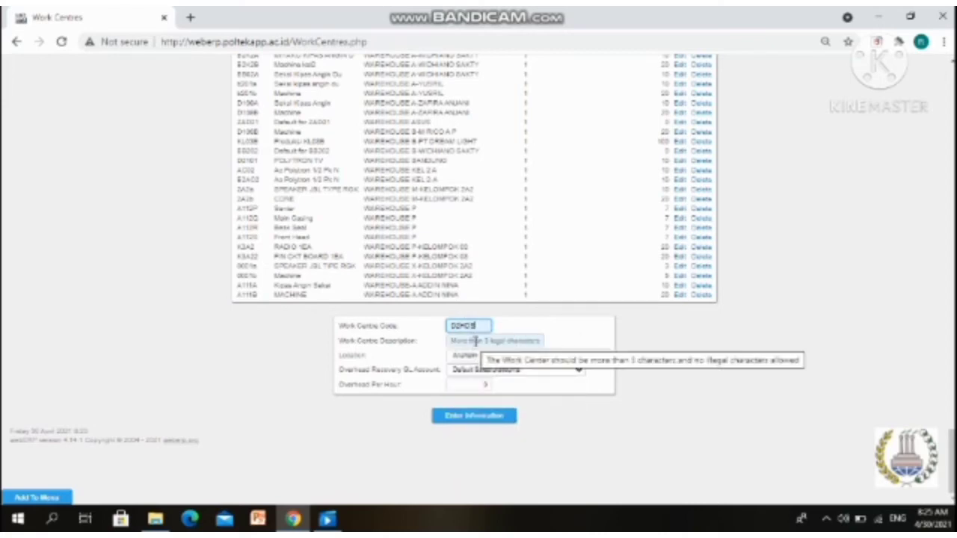
pyautogui.click(475, 341)
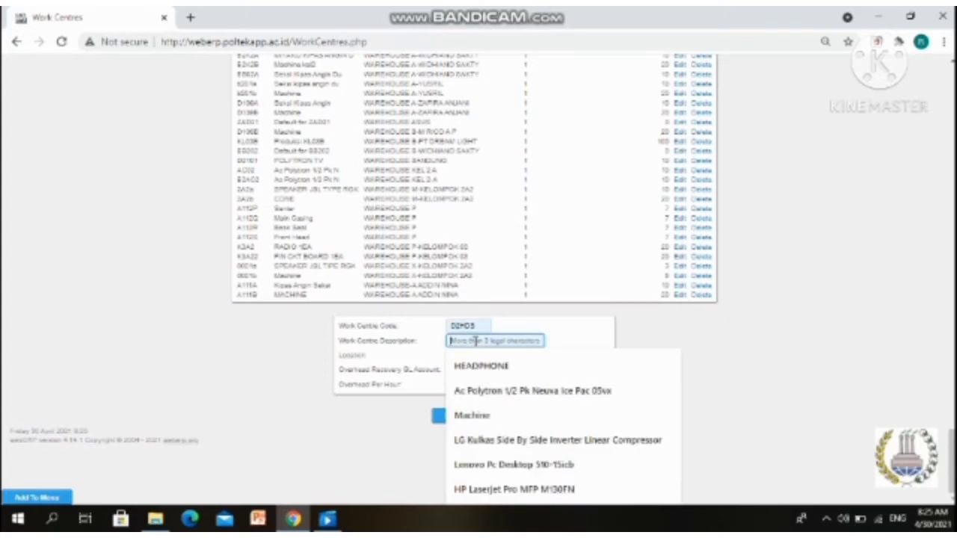
pyautogui.write('HEADSET')
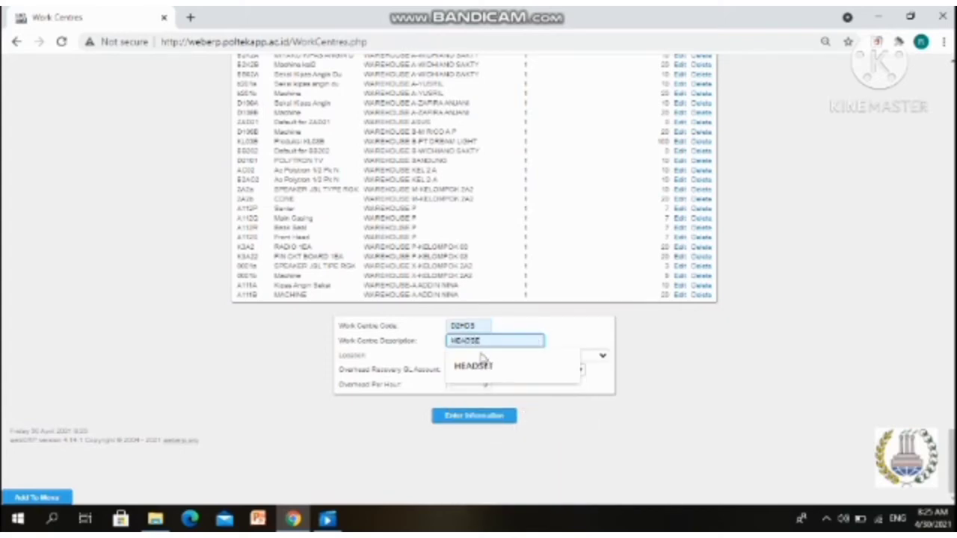
pyautogui.click(479, 365)
# Set its location to WAREHOUSE A-12 and overhead to 10 per hour, then save it
pyautogui.click(494, 357)
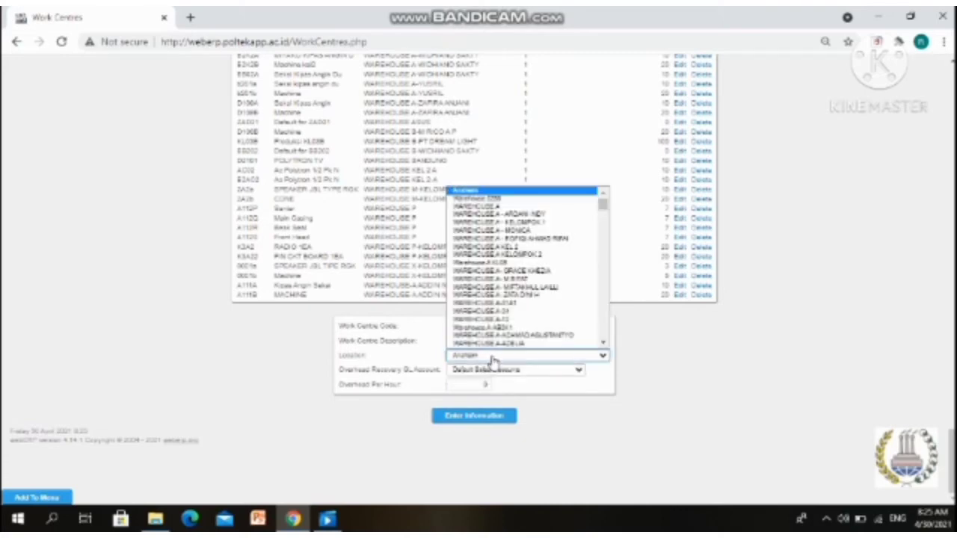
pyautogui.scroll(-1, 501, 329)
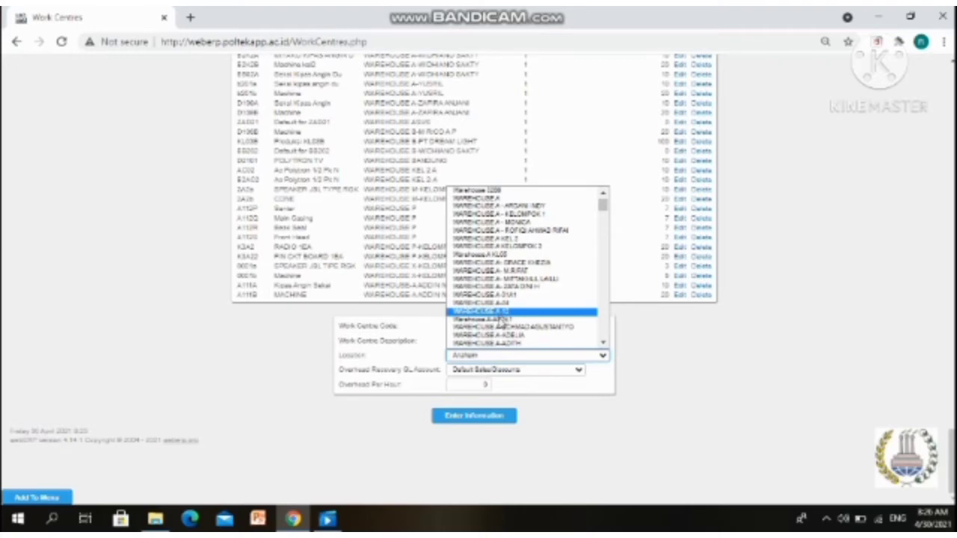
pyautogui.click(500, 313)
pyautogui.click(482, 384)
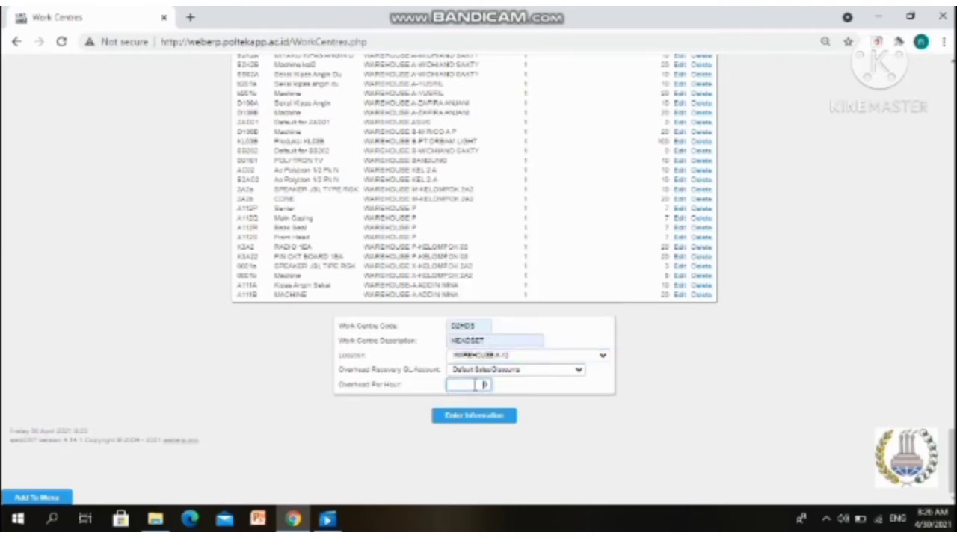
pyautogui.write('1')
pyautogui.click(474, 418)
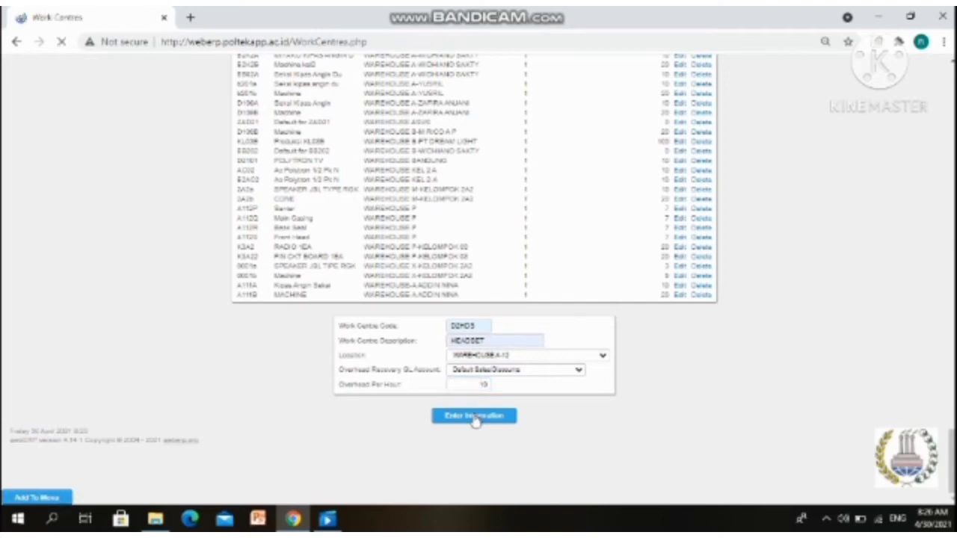
pyautogui.scroll(20, 476, 419)
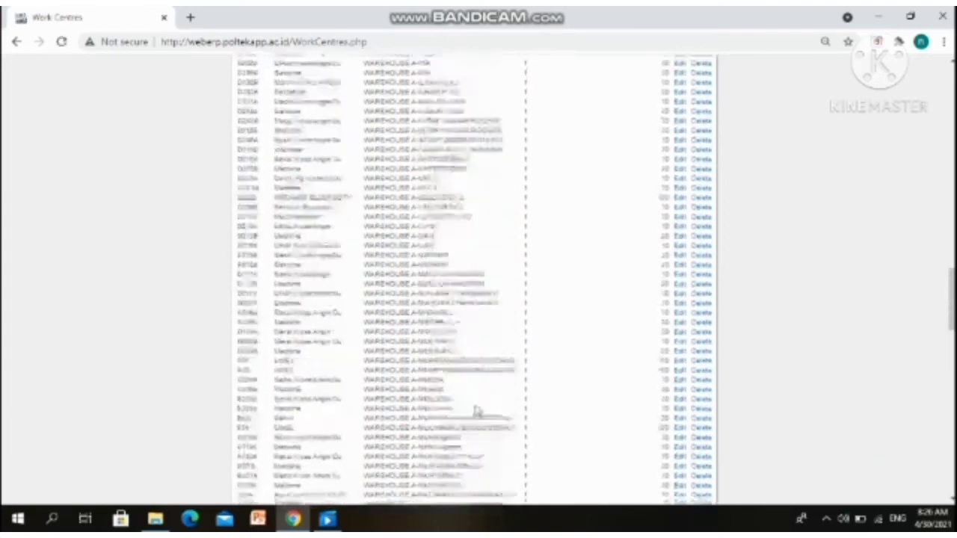
pyautogui.scroll(10, 476, 410)
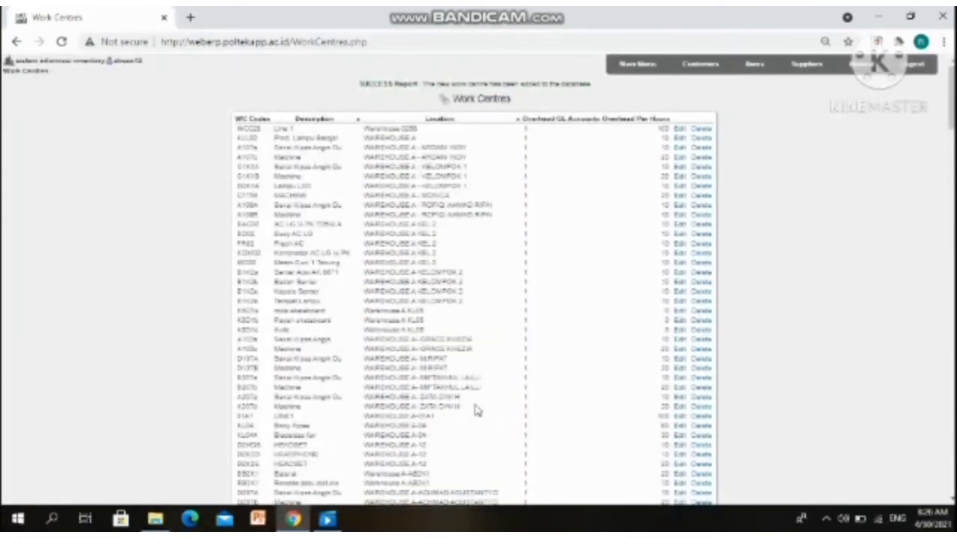
pyautogui.scroll(-3, 477, 410)
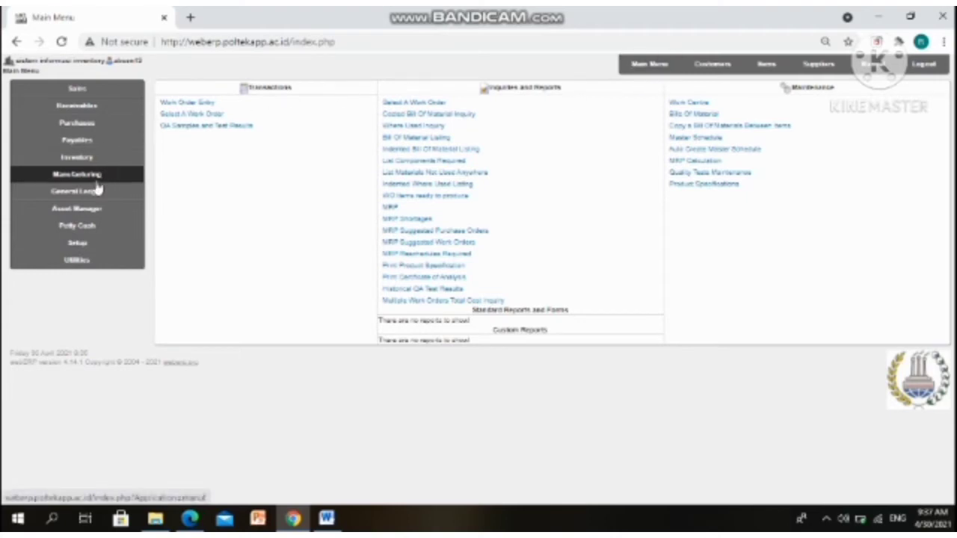
# Open the bill of materials for the D2-HDS Headset
pyautogui.click(709, 116)
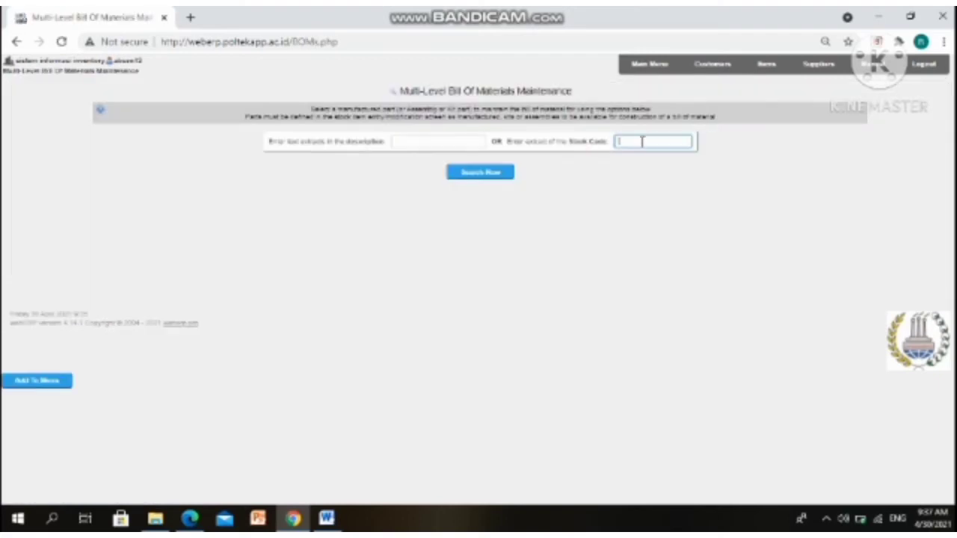
pyautogui.click(642, 142)
pyautogui.click(640, 166)
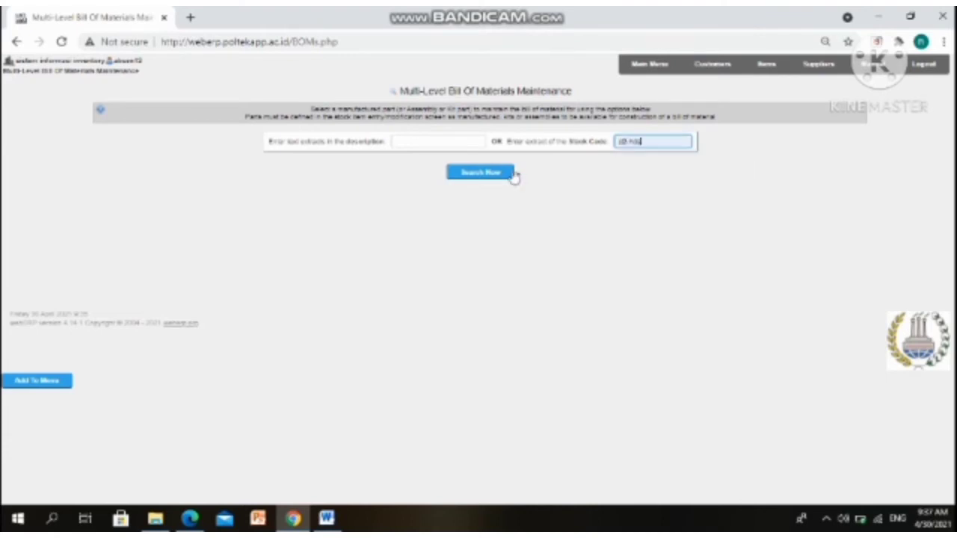
pyautogui.click(502, 173)
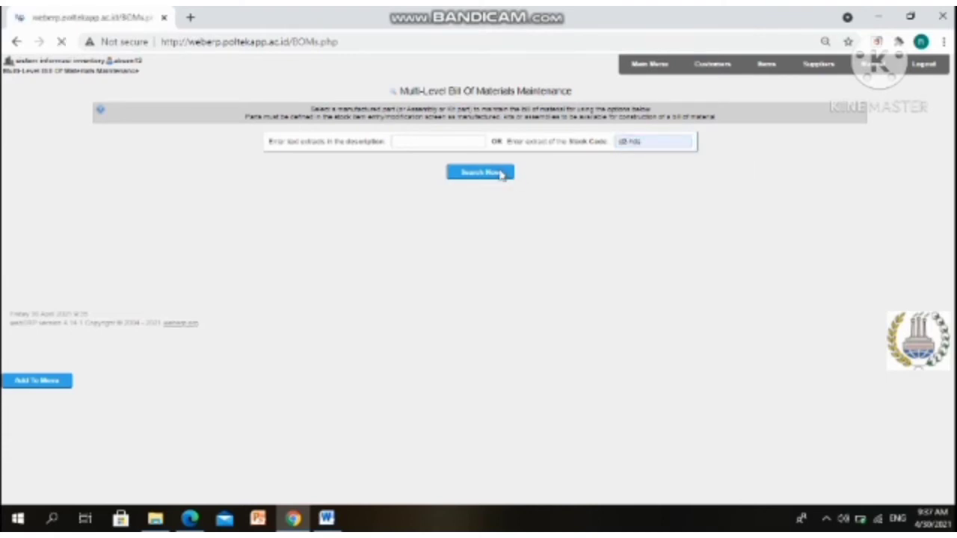
pyautogui.click(446, 211)
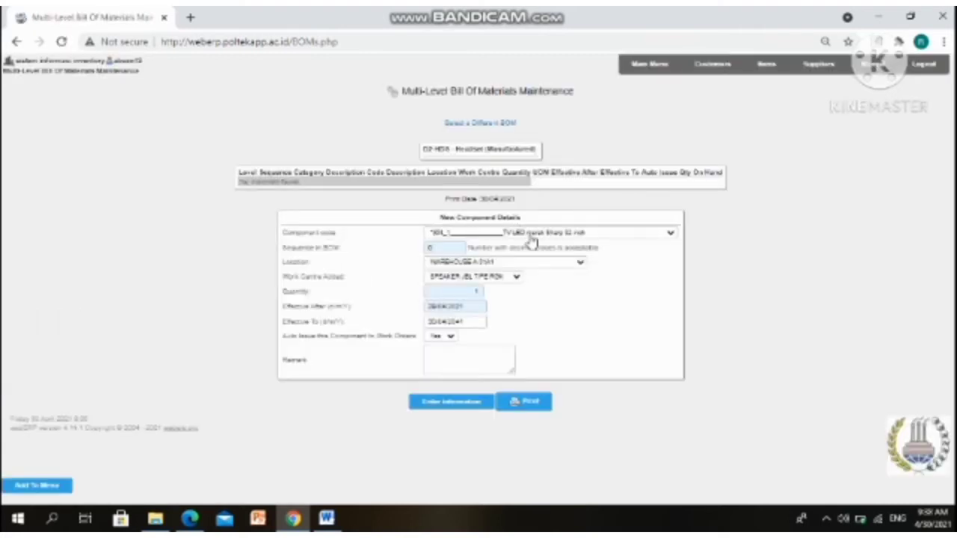
# Choose D2-ERS Eartips as the new component code
pyautogui.click(518, 235)
pyautogui.click(516, 243)
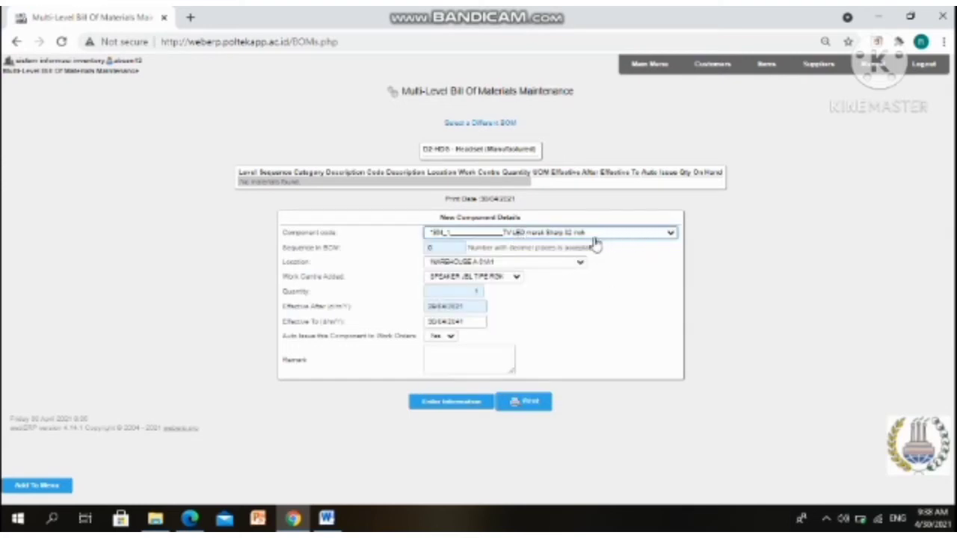
pyautogui.click(658, 233)
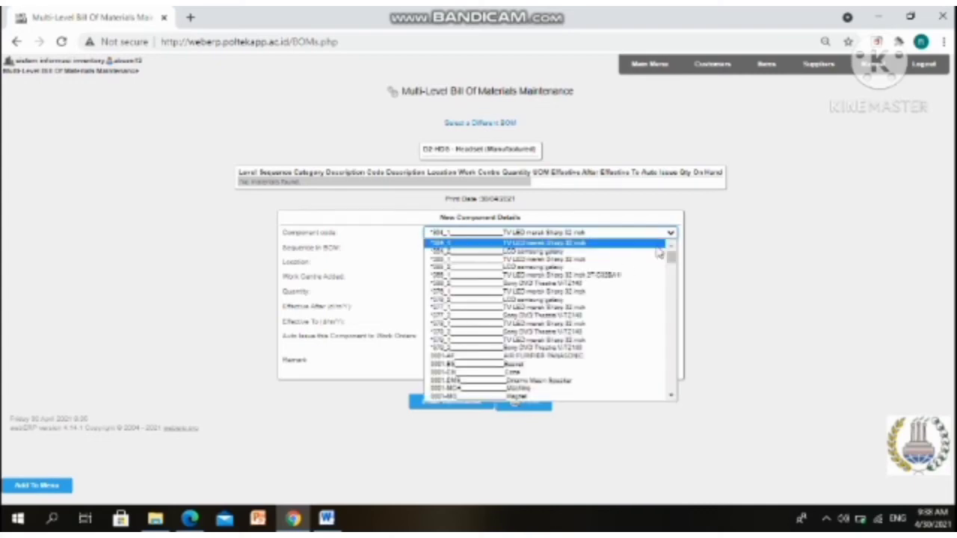
pyautogui.scroll(-5, 646, 291)
pyautogui.scroll(-10, 644, 299)
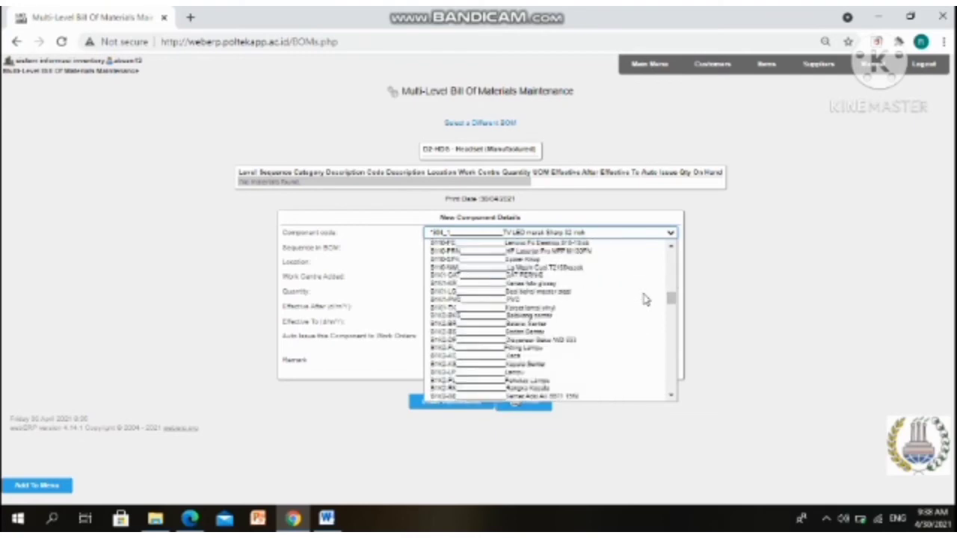
pyautogui.scroll(-10, 645, 299)
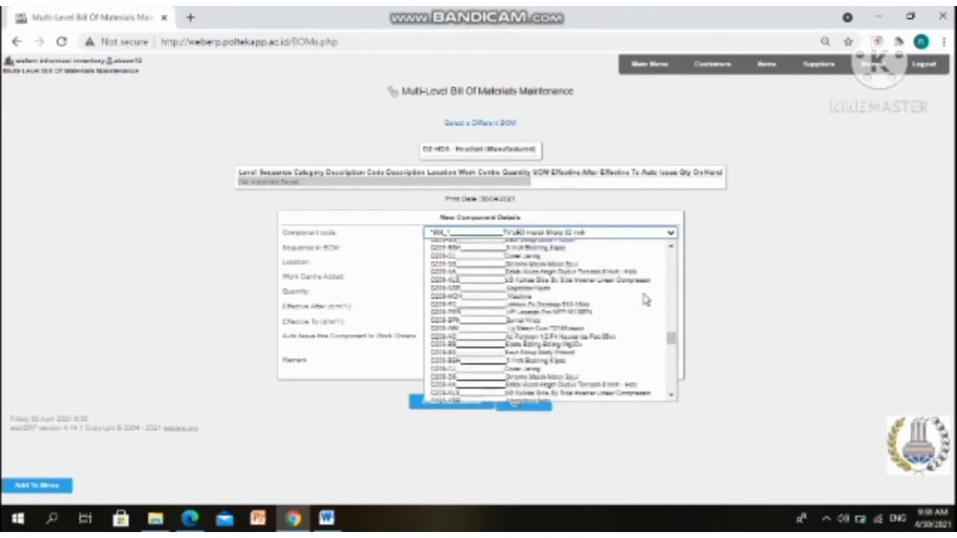
pyautogui.scroll(-10, 645, 300)
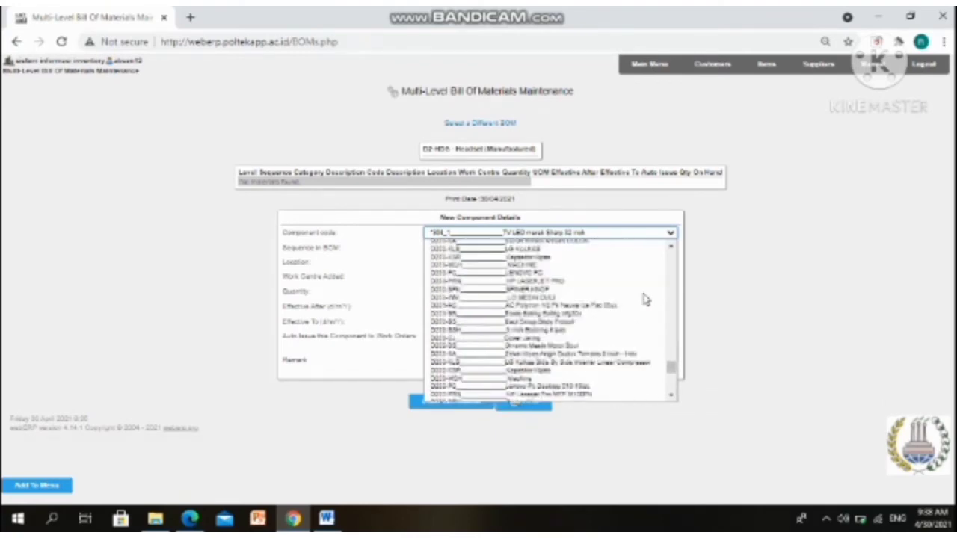
pyautogui.scroll(-3, 645, 299)
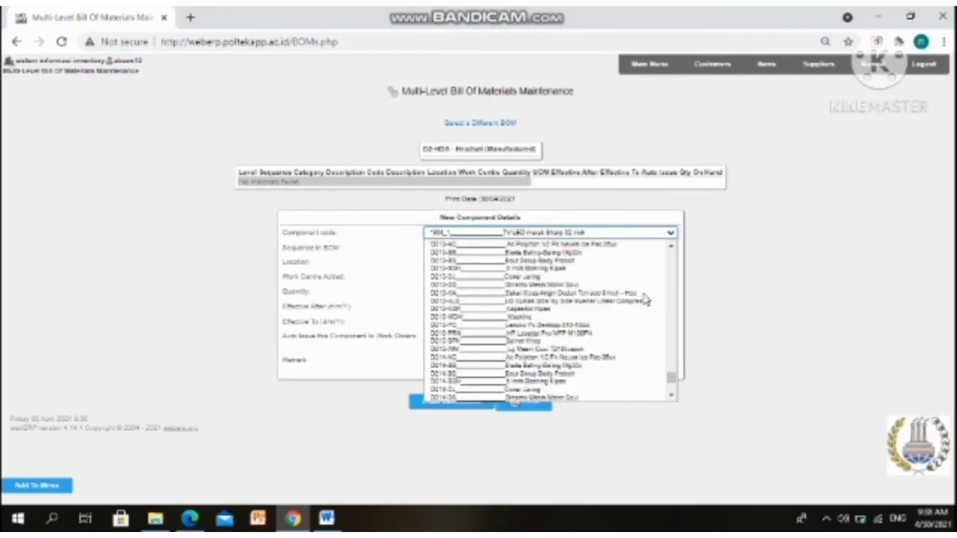
pyautogui.scroll(-10, 645, 300)
pyautogui.scroll(-10, 645, 300)
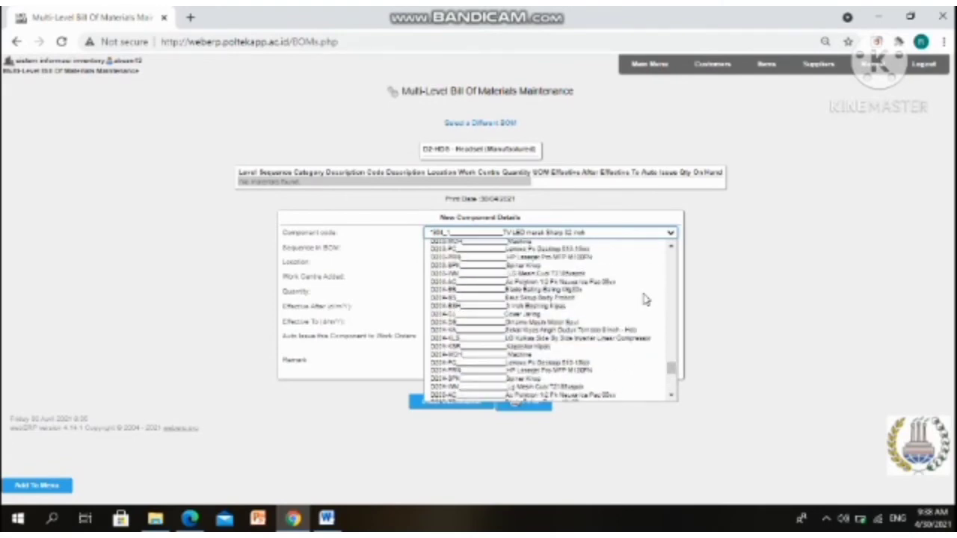
pyautogui.scroll(5, 645, 300)
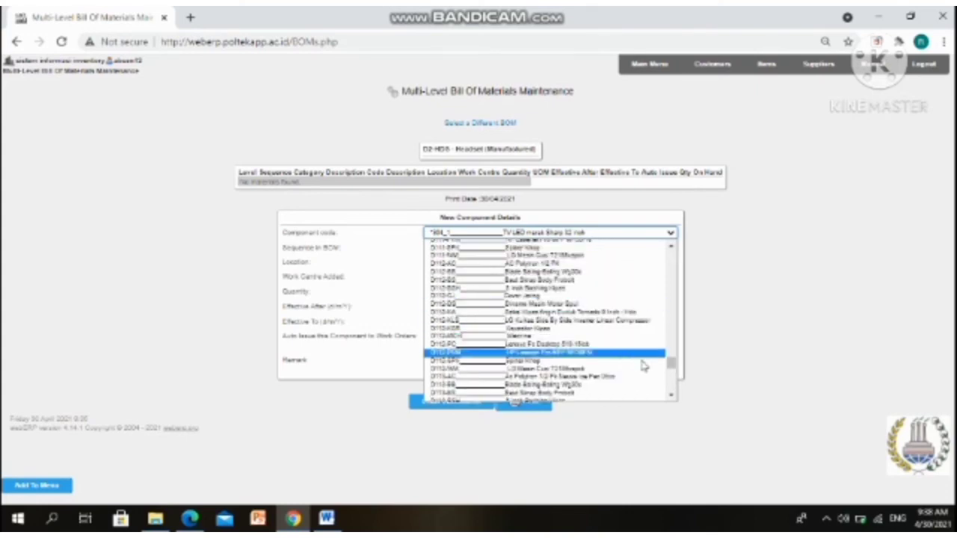
pyautogui.click(672, 397)
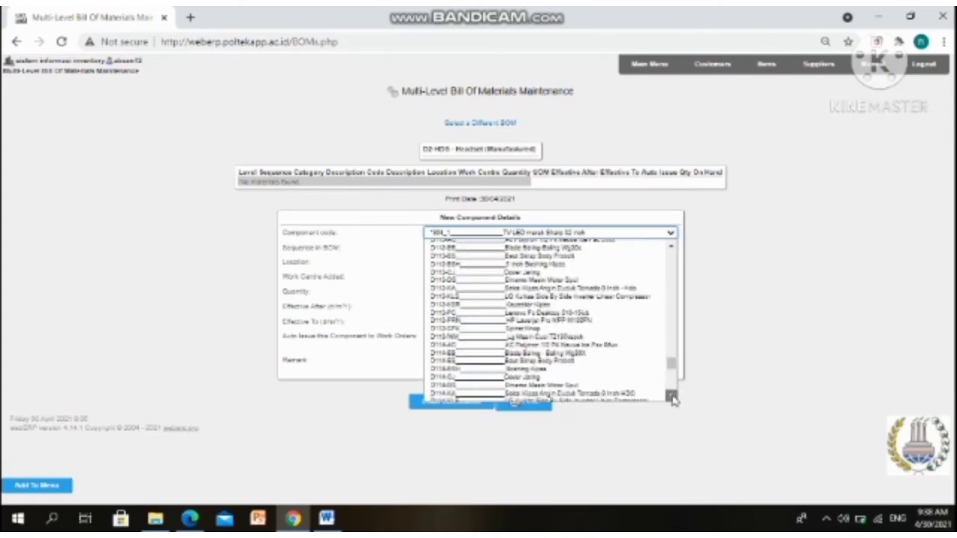
pyautogui.click(672, 397)
pyautogui.click(671, 397)
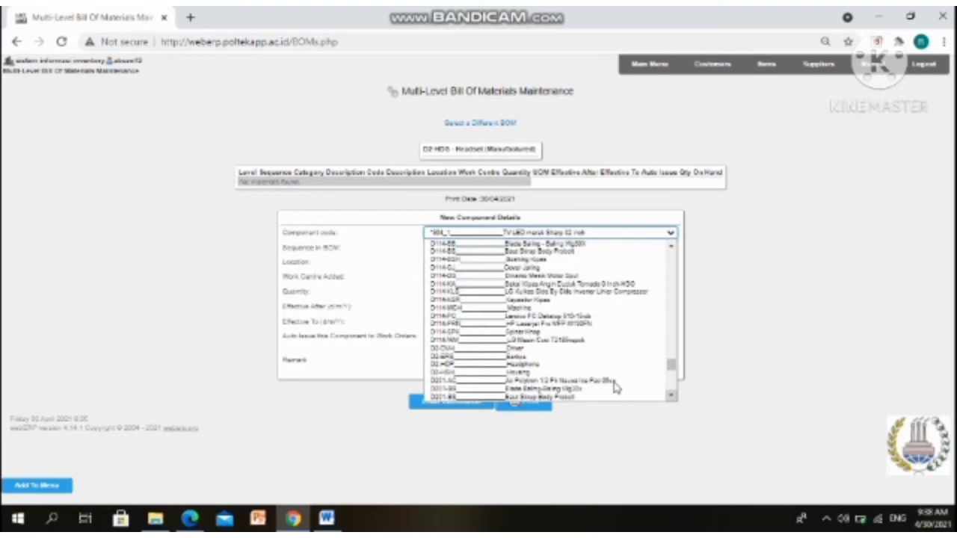
pyautogui.click(538, 359)
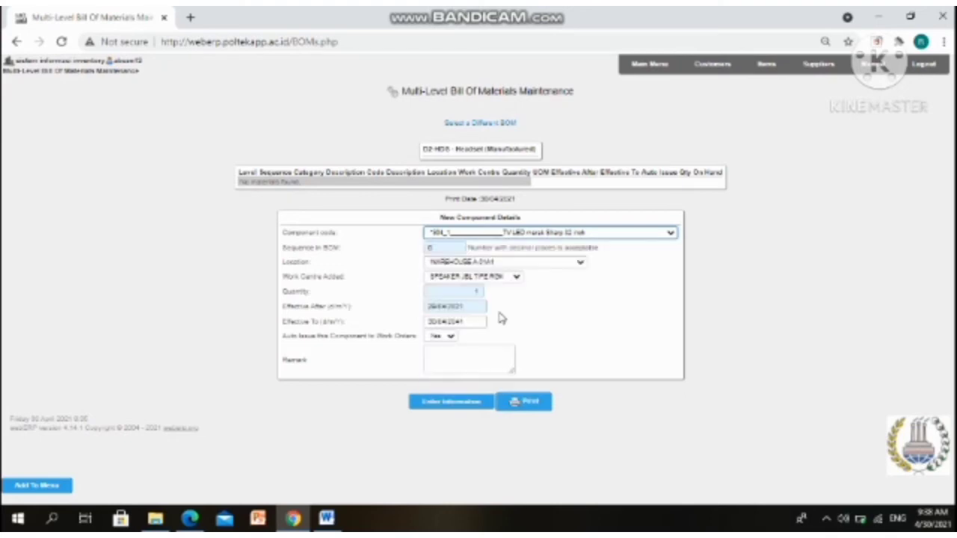
# Set the component's location to WAREHOUSE A-12 and enter it into the bill of materials
pyautogui.click(426, 249)
pyautogui.click(497, 265)
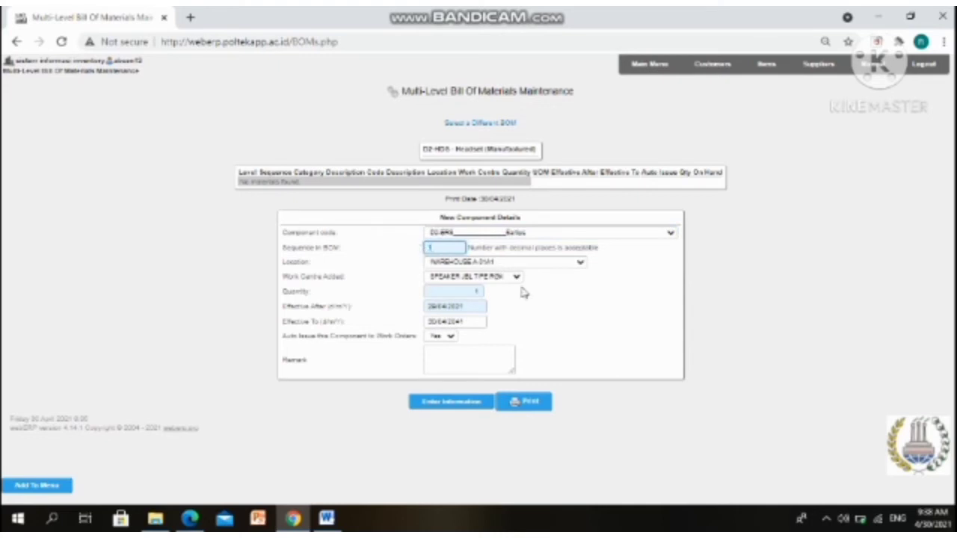
pyautogui.scroll(-2, 550, 348)
pyautogui.scroll(-3, 550, 348)
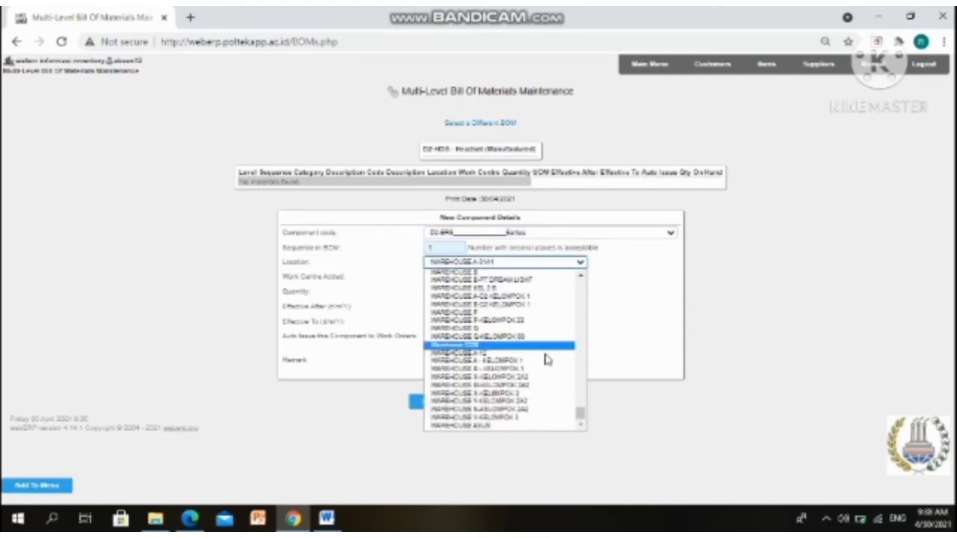
pyautogui.click(549, 356)
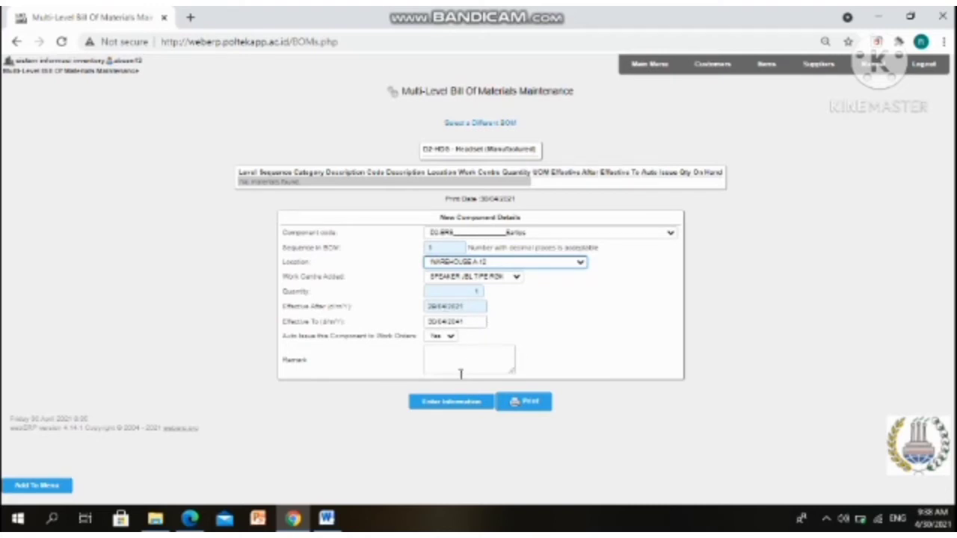
pyautogui.click(454, 404)
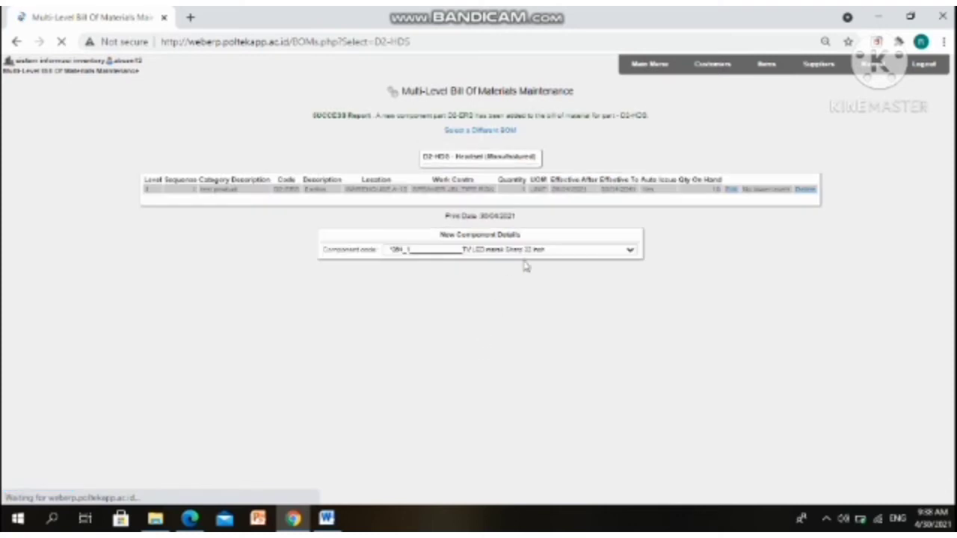
# Choose D2-HSH Housing as the next component code
pyautogui.click(535, 258)
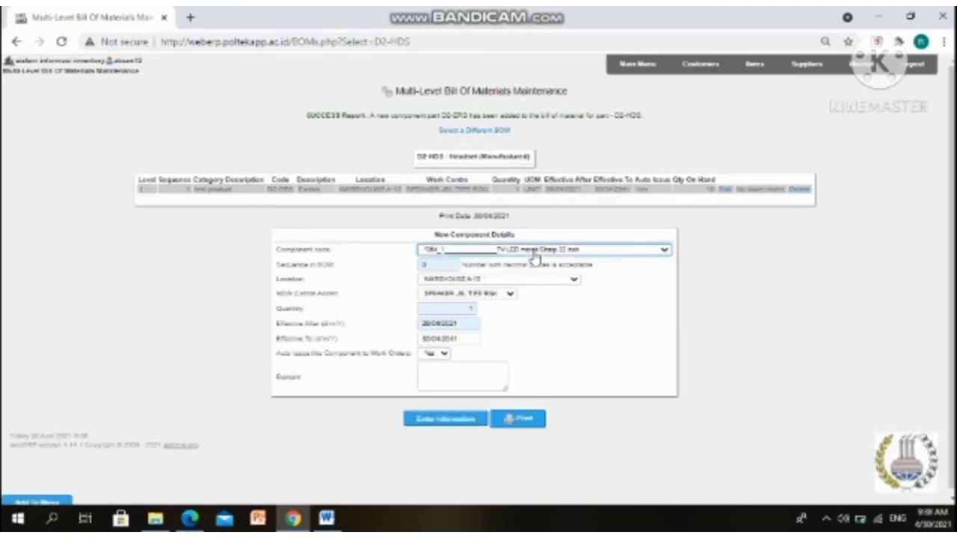
pyautogui.scroll(-5, 590, 325)
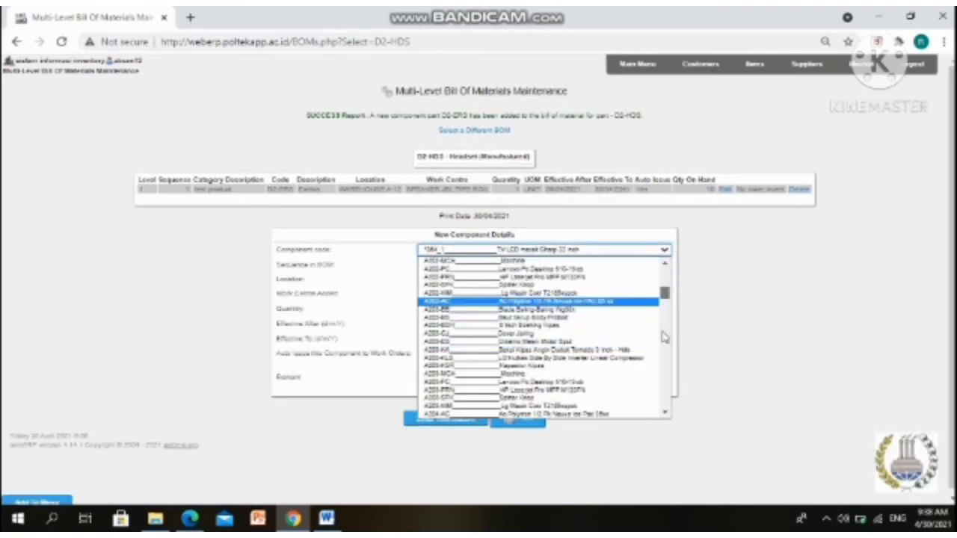
pyautogui.scroll(-10, 613, 340)
pyautogui.scroll(-8, 612, 346)
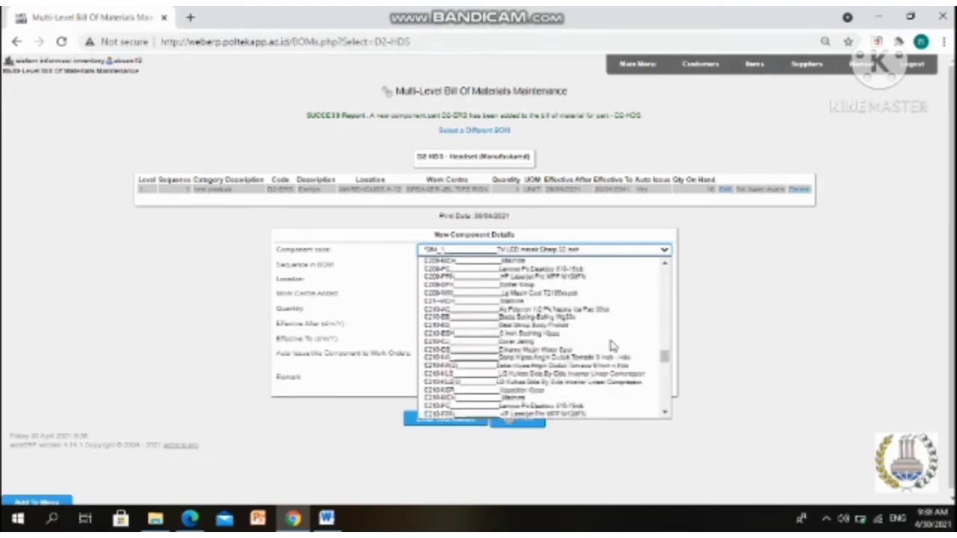
pyautogui.scroll(-10, 602, 347)
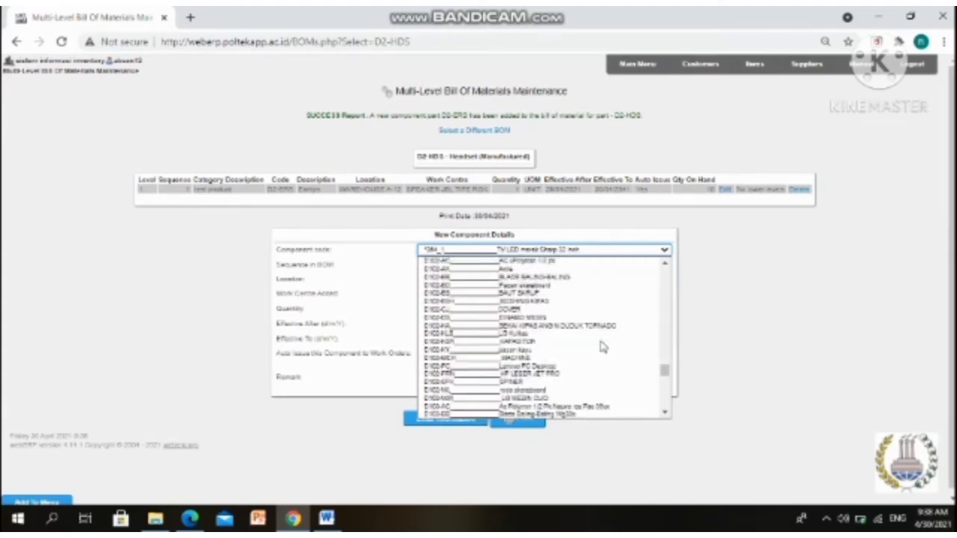
pyautogui.scroll(-8, 602, 346)
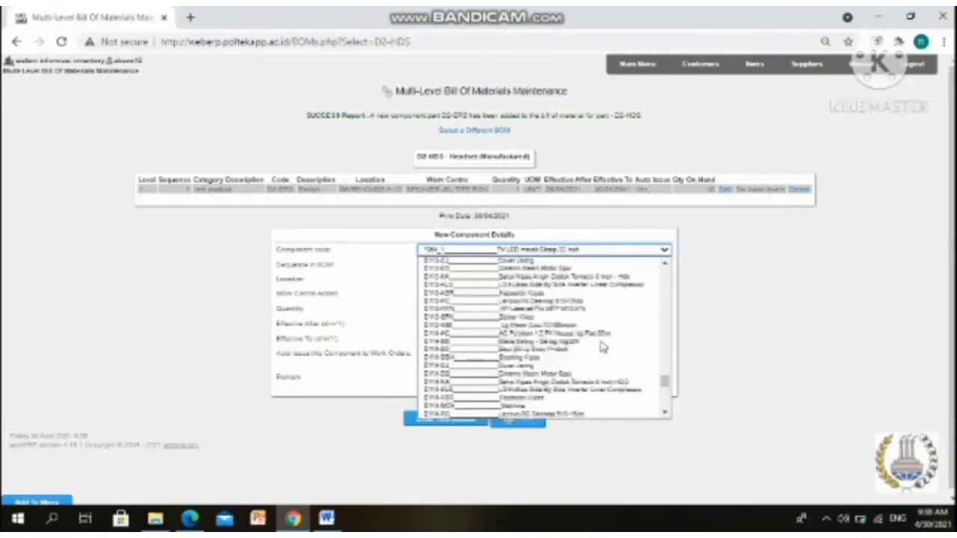
pyautogui.scroll(-5, 602, 349)
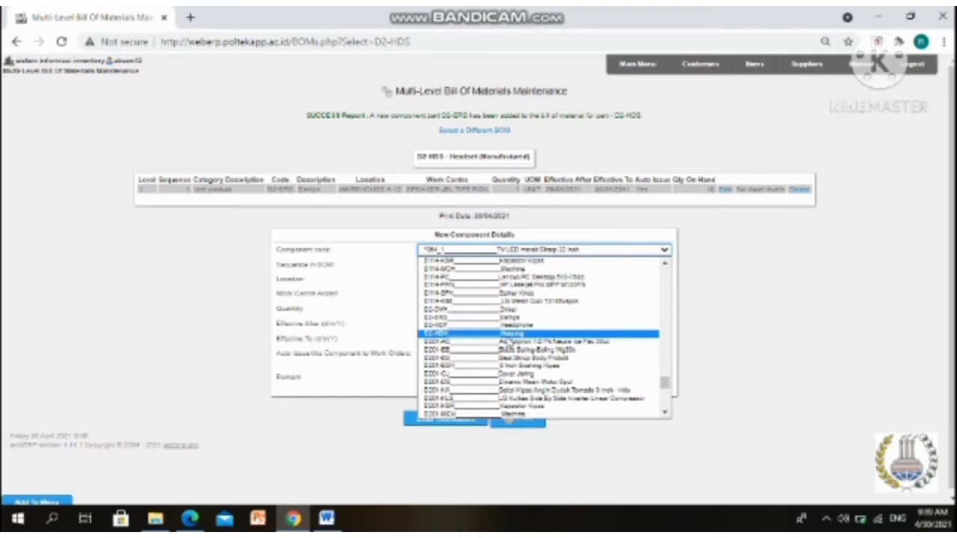
pyautogui.click(510, 334)
pyautogui.press('Tab')
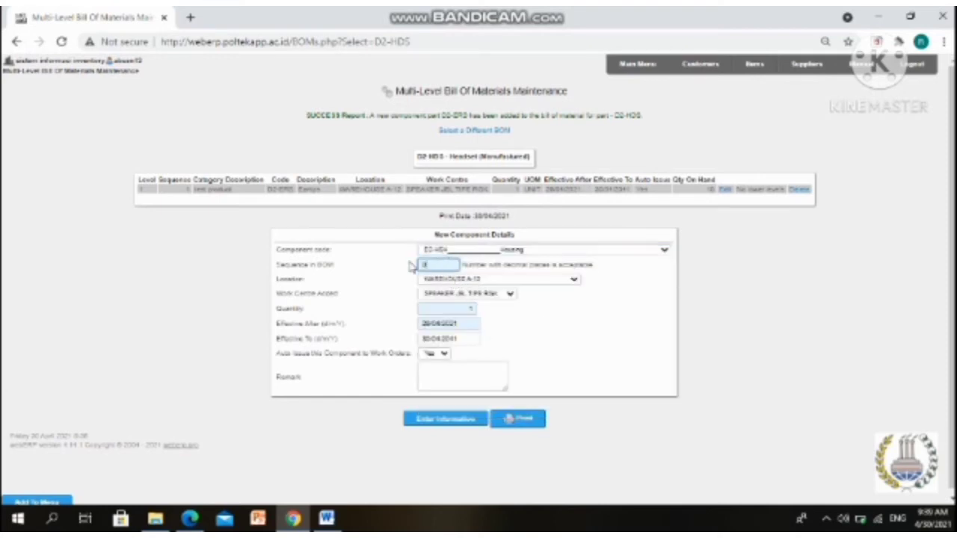
# Set the Housing component's work centre to HEADSET and enter it
pyautogui.click(492, 298)
pyautogui.scroll(-5, 495, 381)
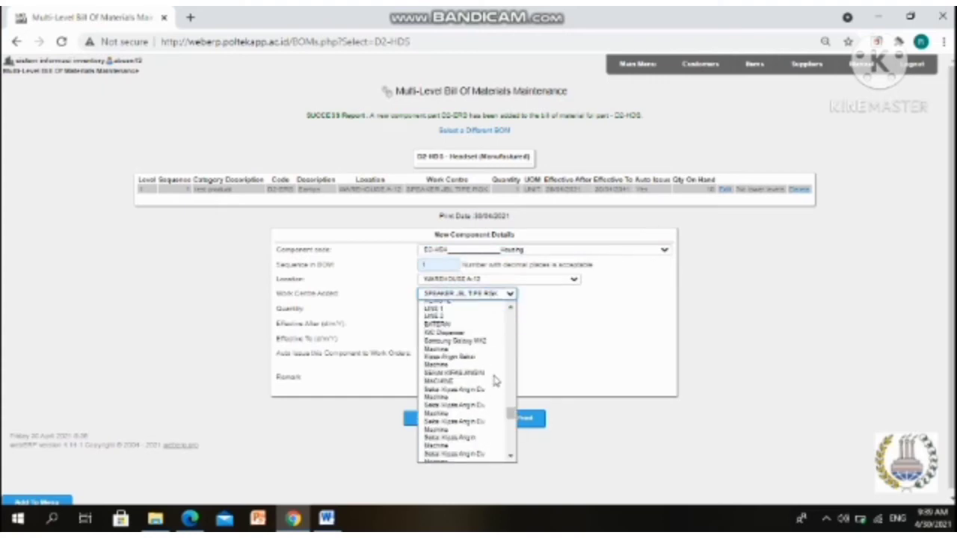
pyautogui.scroll(8, 496, 381)
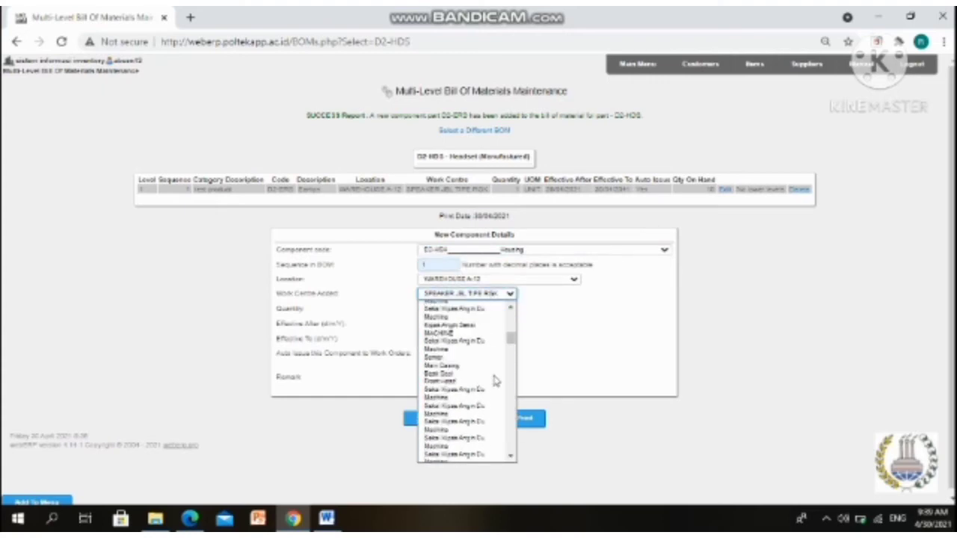
pyautogui.scroll(3, 495, 380)
pyautogui.scroll(-8, 483, 366)
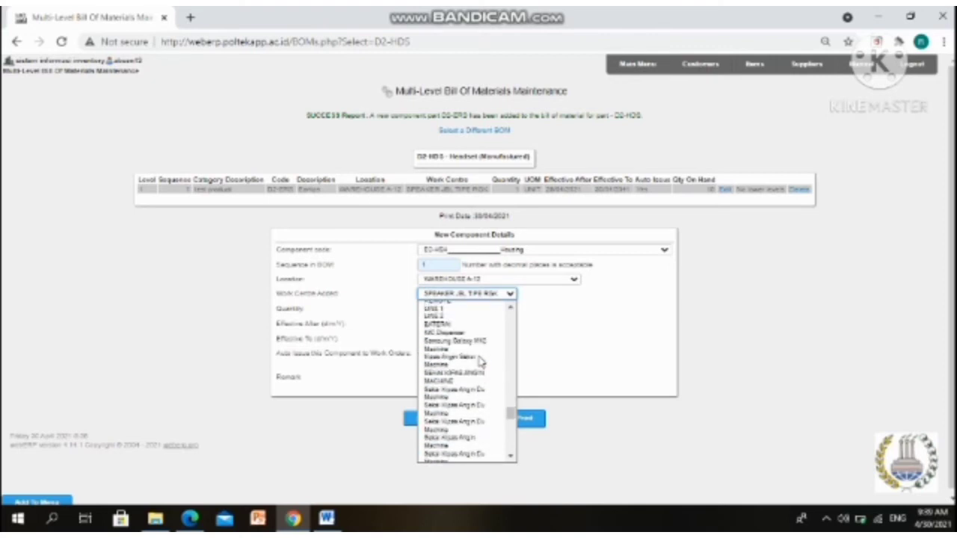
pyautogui.scroll(-5, 480, 361)
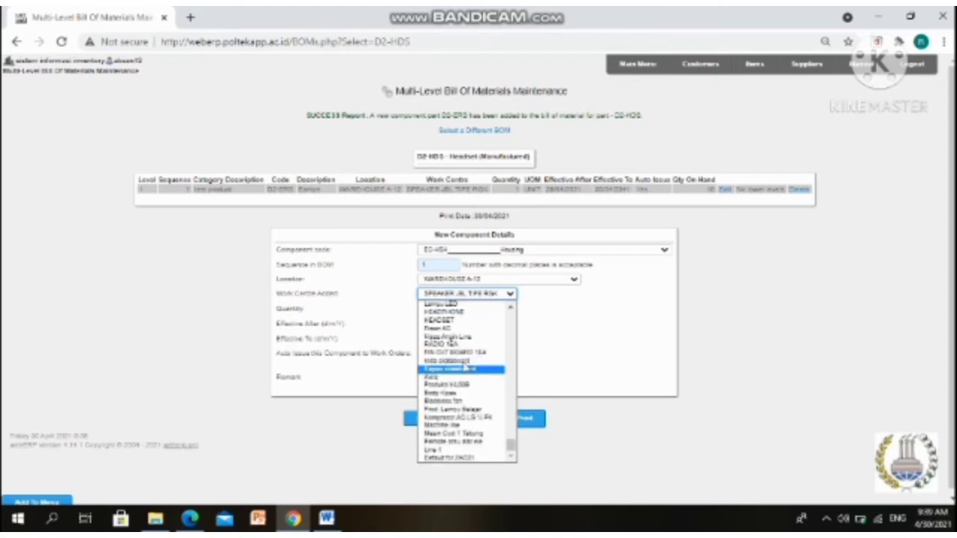
pyautogui.scroll(2, 471, 374)
pyautogui.scroll(10, 465, 375)
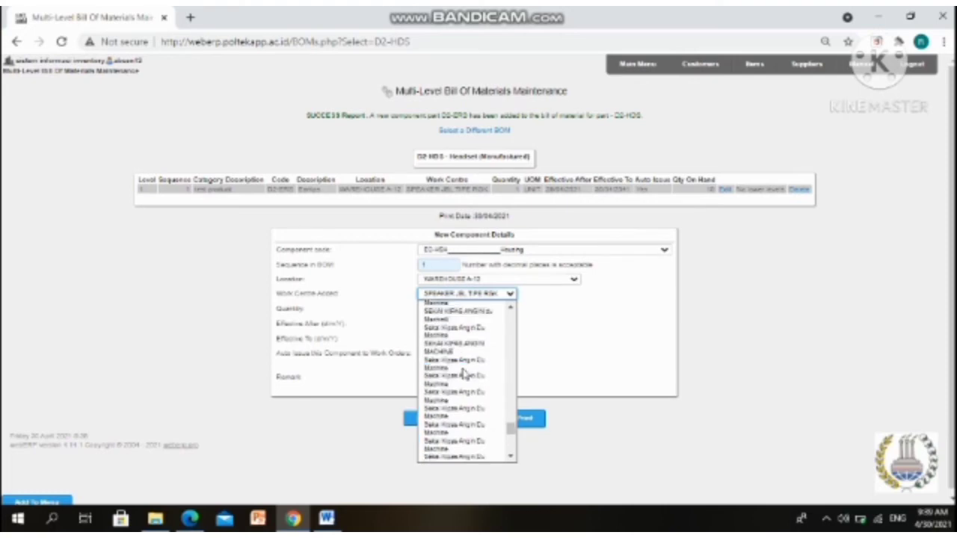
pyautogui.scroll(-10, 465, 375)
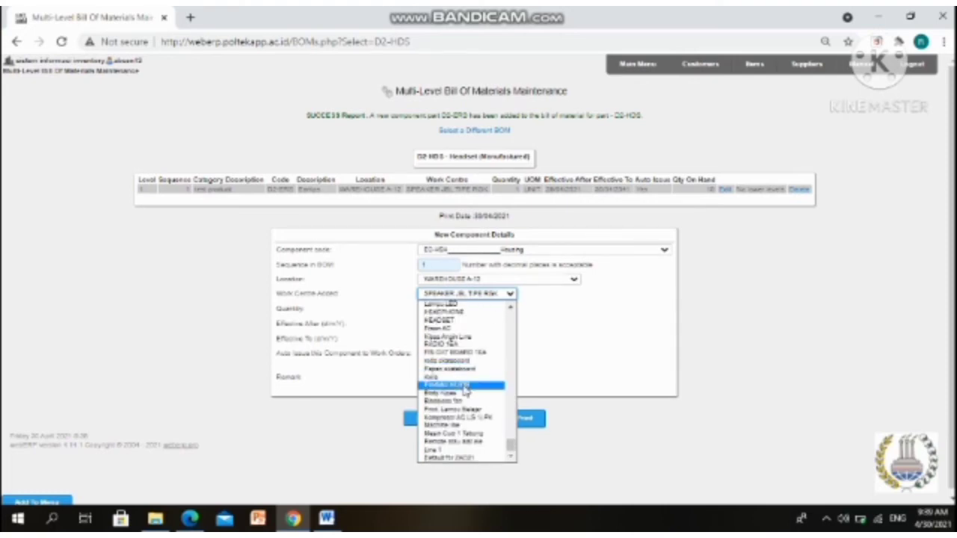
pyautogui.click(459, 308)
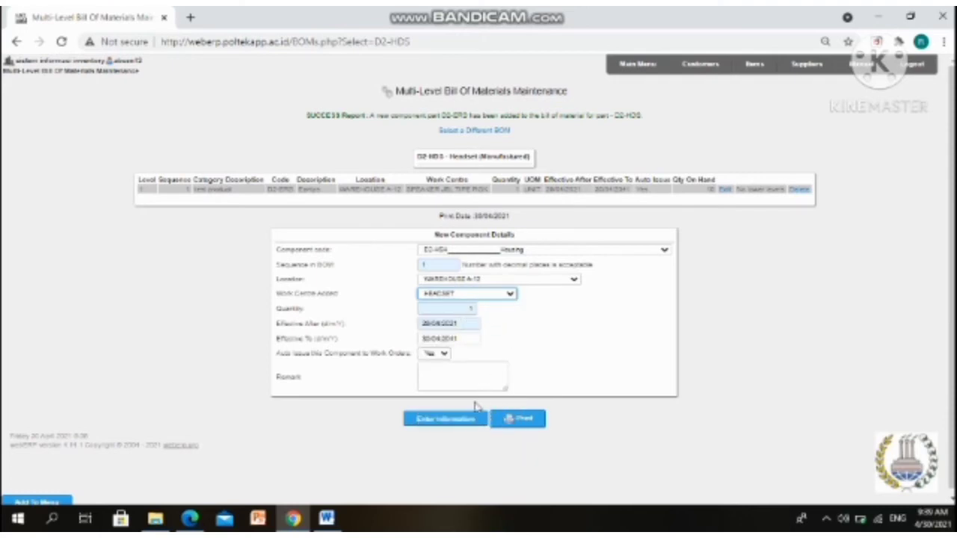
pyautogui.click(470, 423)
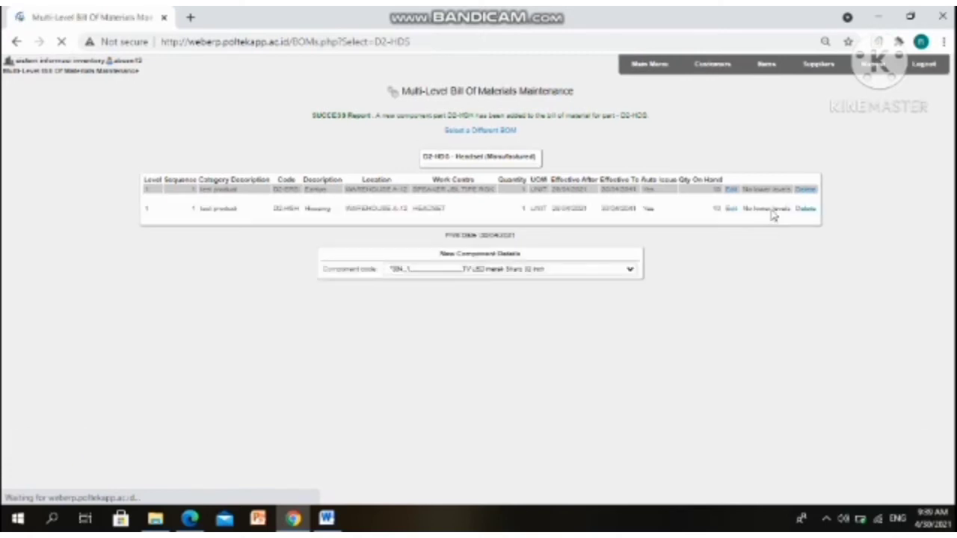
# Edit the D2-ERS Eartips component so its work centre is HEADSET
pyautogui.click(726, 190)
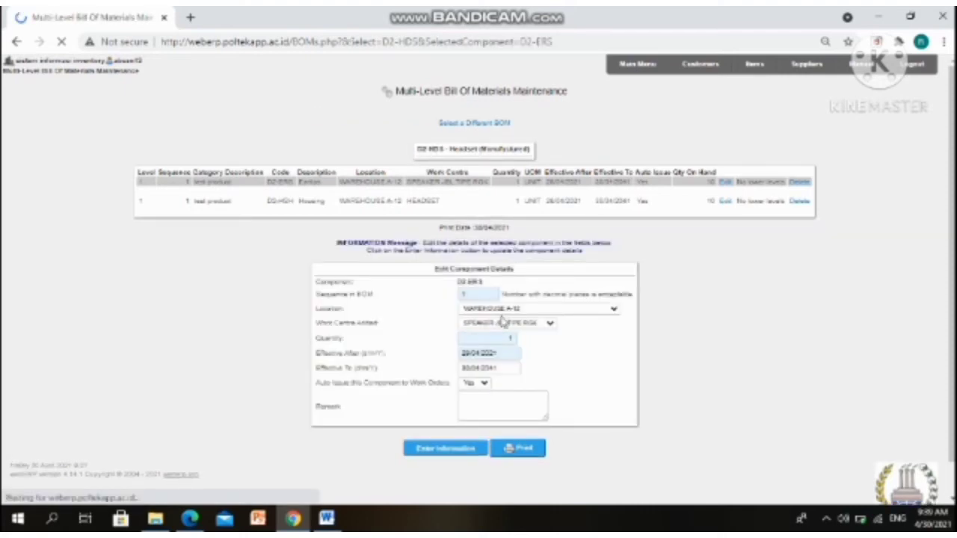
pyautogui.doubleClick(504, 327)
pyautogui.click(504, 326)
pyautogui.press('h')
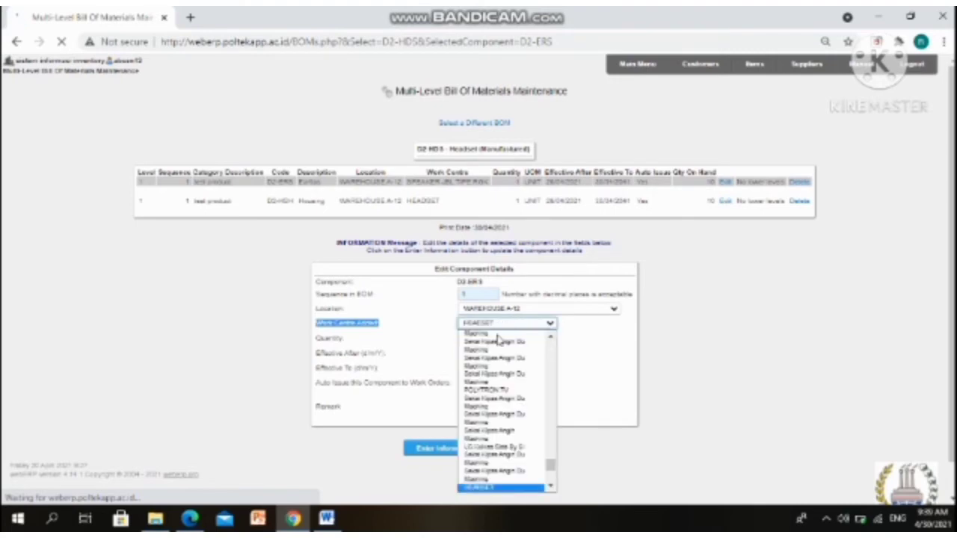
pyautogui.click(617, 338)
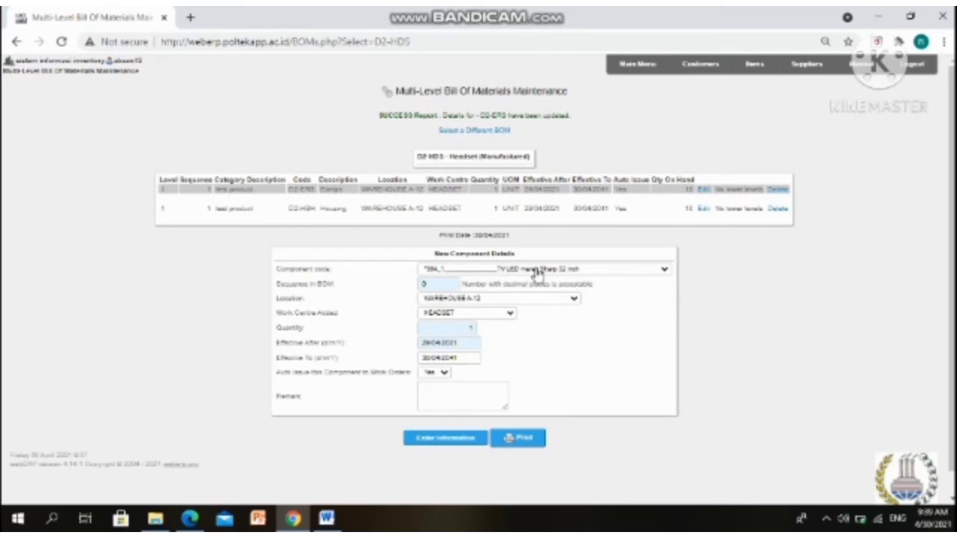
# Add the D2-DVH Driver component to the Headset bill of materials with sequence 1
pyautogui.click(536, 274)
pyautogui.scroll(-5, 532, 358)
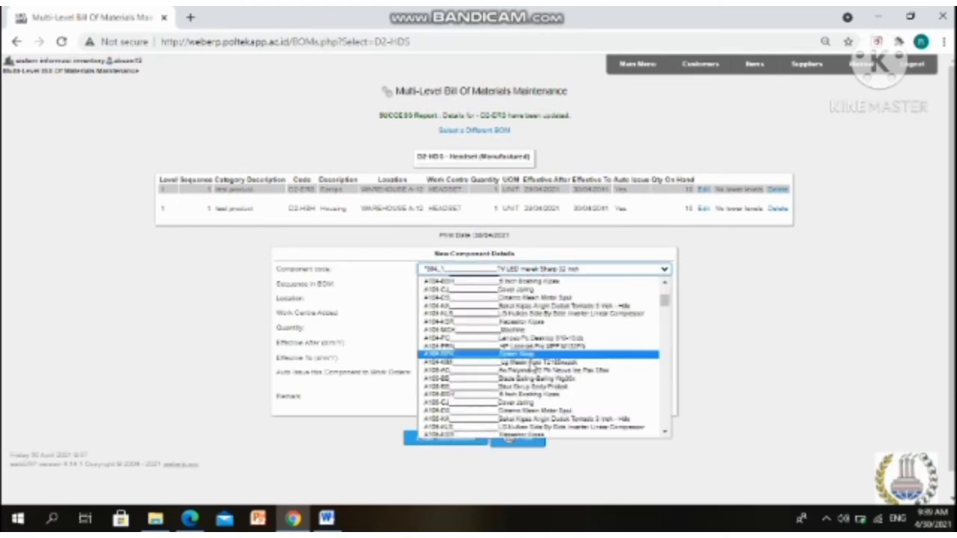
pyautogui.scroll(-10, 523, 361)
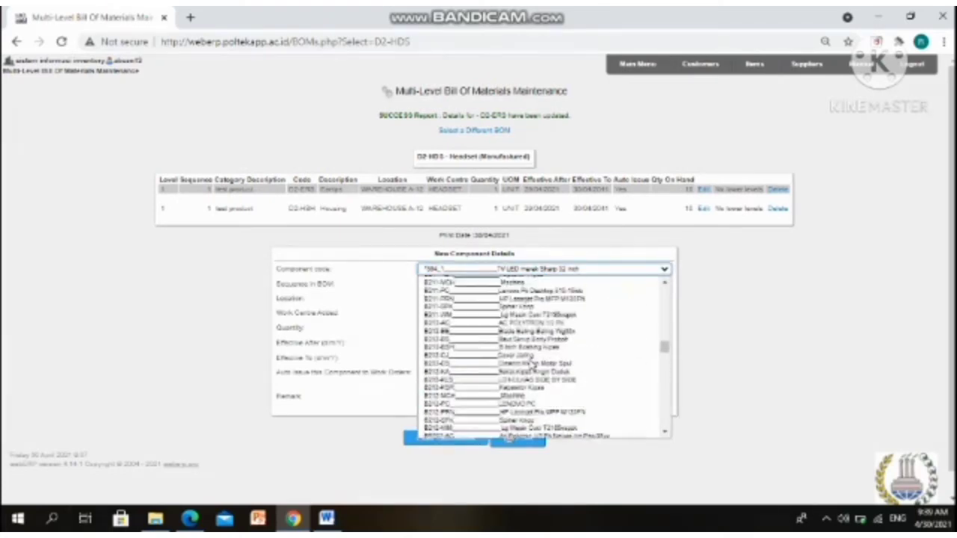
pyautogui.press('Down')
pyautogui.press('Down')
pyautogui.press('Down')
pyautogui.press('Down')
pyautogui.press('Down')
pyautogui.press('Down')
pyautogui.press('Down')
pyautogui.press('Down')
pyautogui.press('Down')
pyautogui.press('Down')
pyautogui.press('Down')
pyautogui.press('Down')
pyautogui.press('Down')
pyautogui.press('Down')
pyautogui.press('Down')
pyautogui.press('Down')
pyautogui.press('Down')
pyautogui.press('Down')
pyautogui.press('Down')
pyautogui.press('Down')
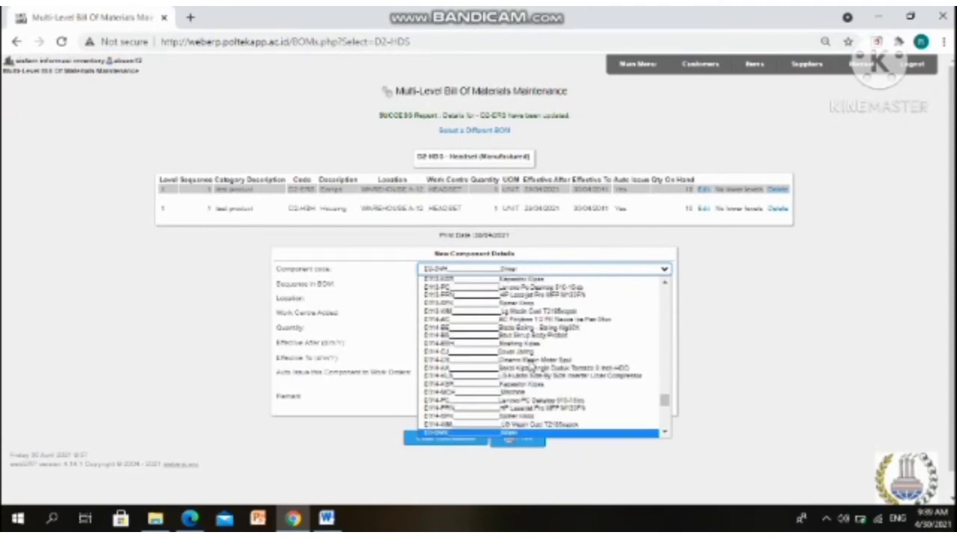
pyautogui.click(534, 434)
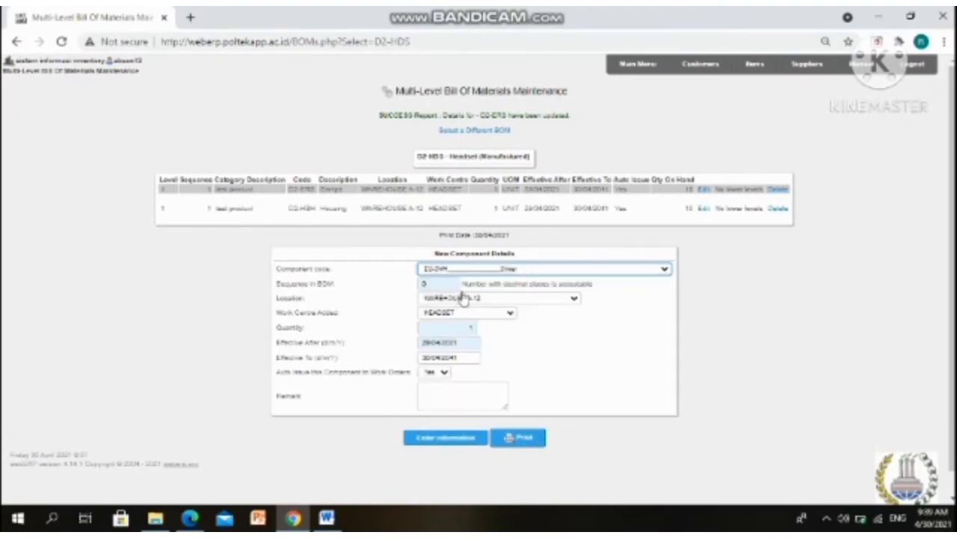
pyautogui.click(433, 284)
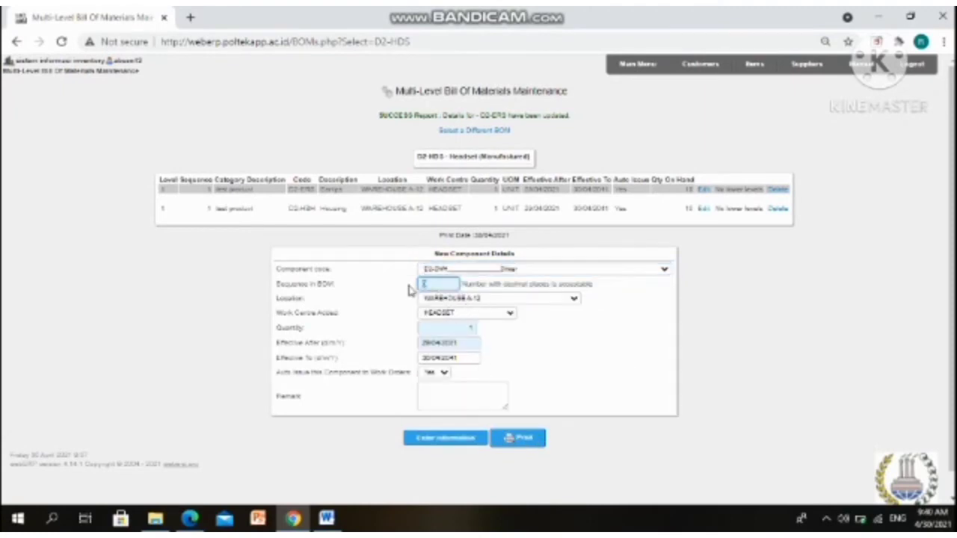
pyautogui.write('1')
pyautogui.click(455, 441)
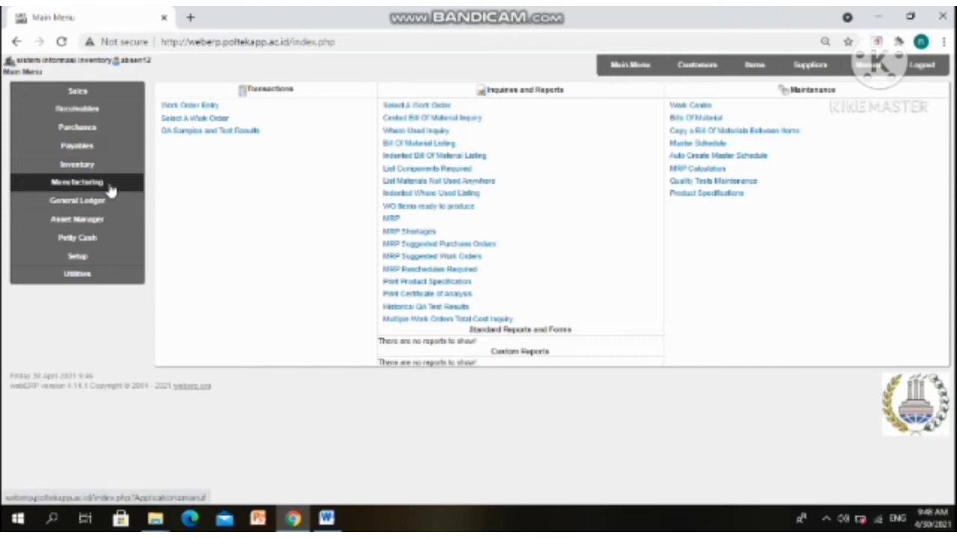
# Enter a work order for the D2-HDS Headset at Anaheim with 30 units required
pyautogui.click(212, 106)
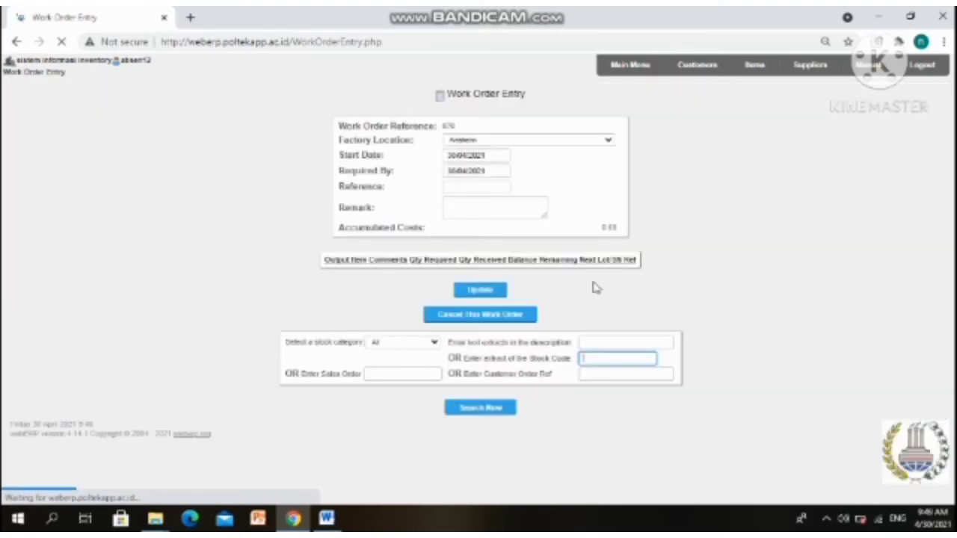
pyautogui.write('H')
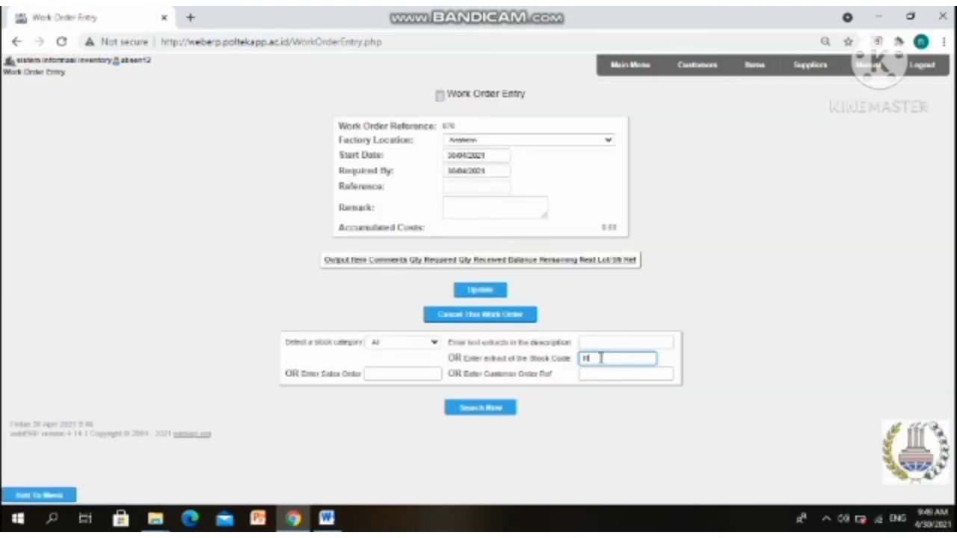
pyautogui.press('BackSpace')
pyautogui.click(594, 358)
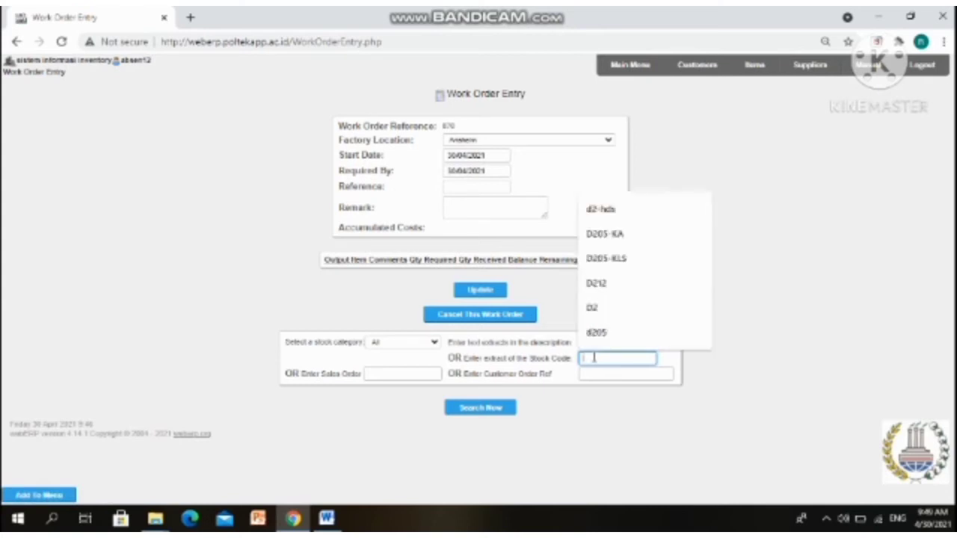
pyautogui.click(607, 211)
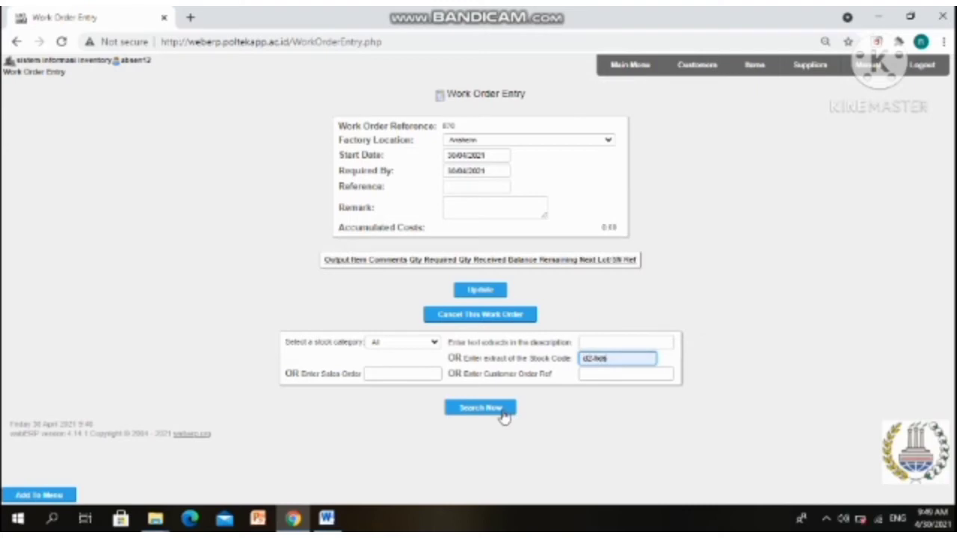
pyautogui.click(511, 417)
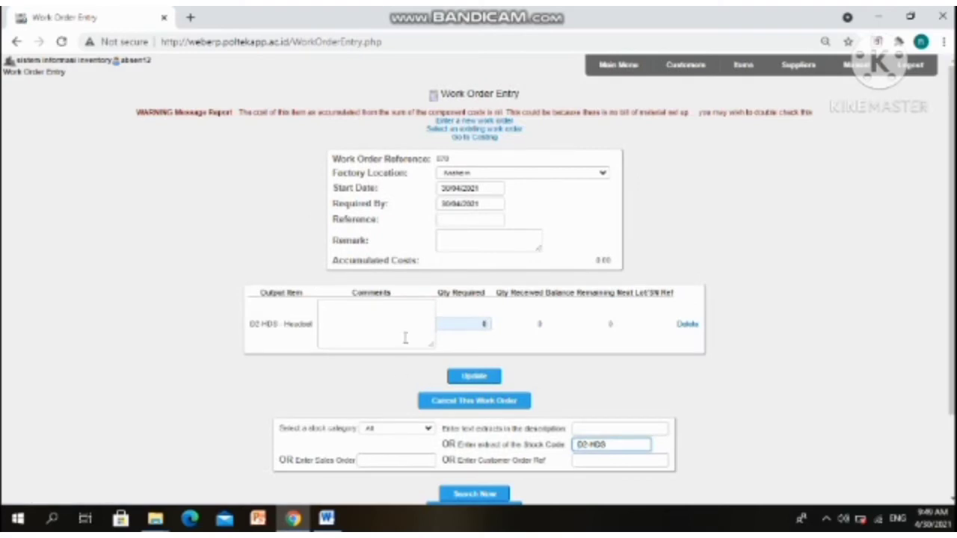
pyautogui.click(470, 325)
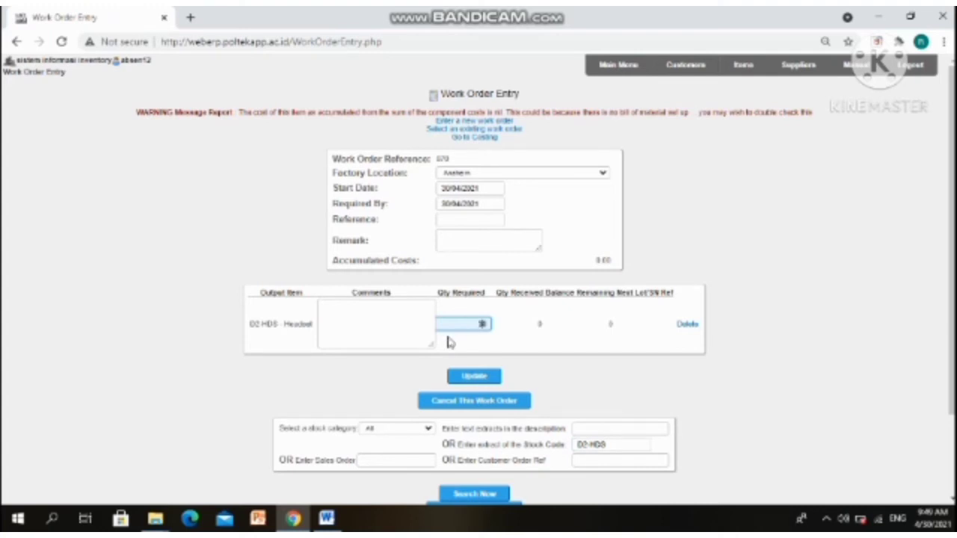
pyautogui.click(476, 377)
pyautogui.click(475, 376)
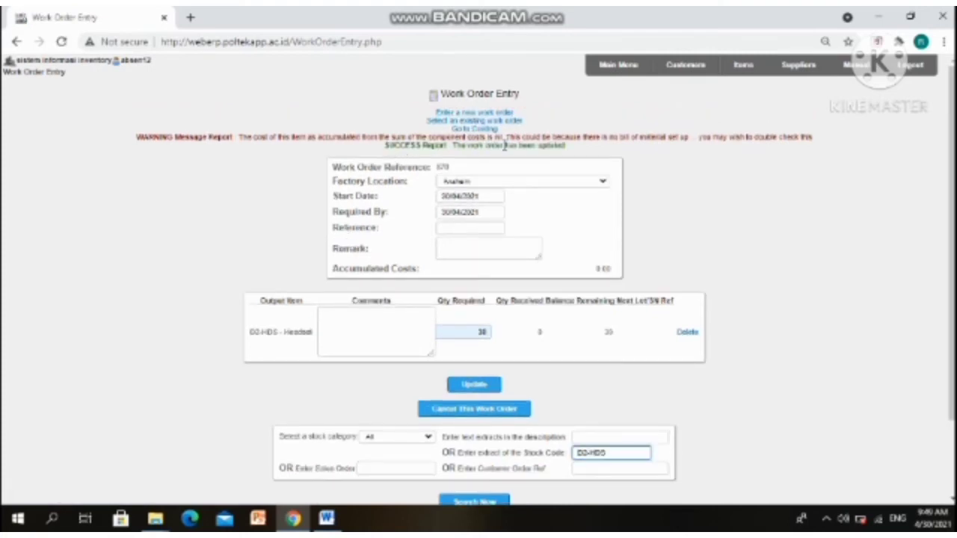
# Find existing work order 870 and open receiving for its D2-HDS headsets
pyautogui.click(454, 122)
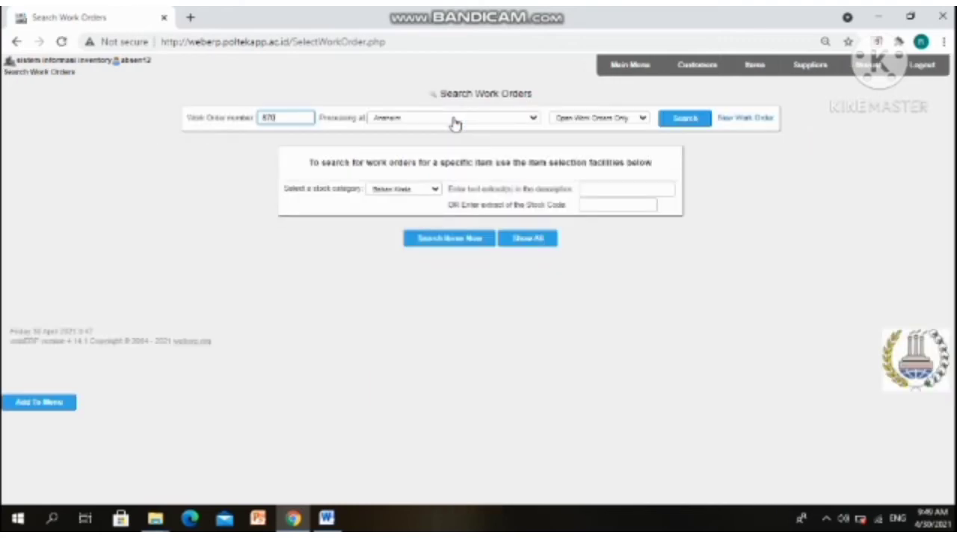
pyautogui.click(702, 126)
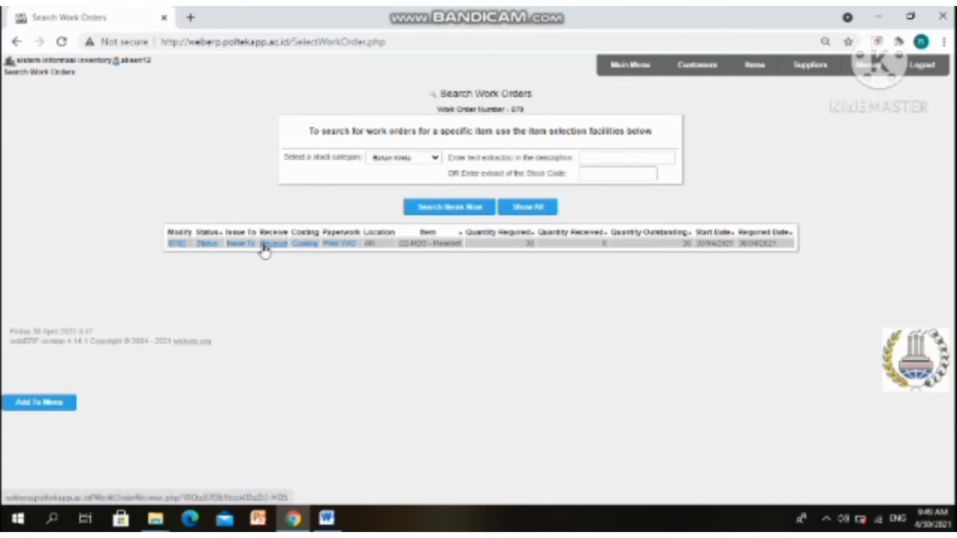
pyautogui.click(263, 247)
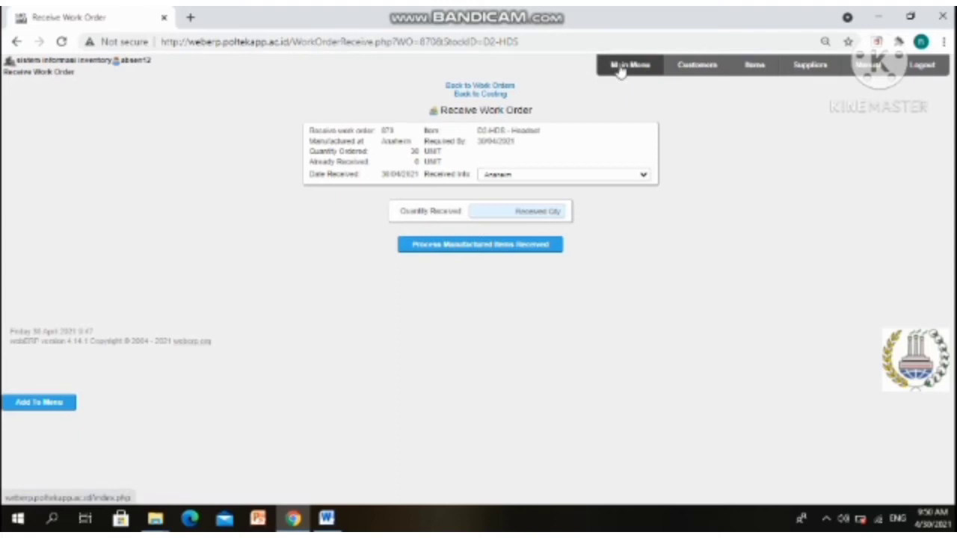
# Enter the quantity received and process the D2-HDS headsets manufactured on work order 870
pyautogui.click(529, 255)
pyautogui.click(529, 254)
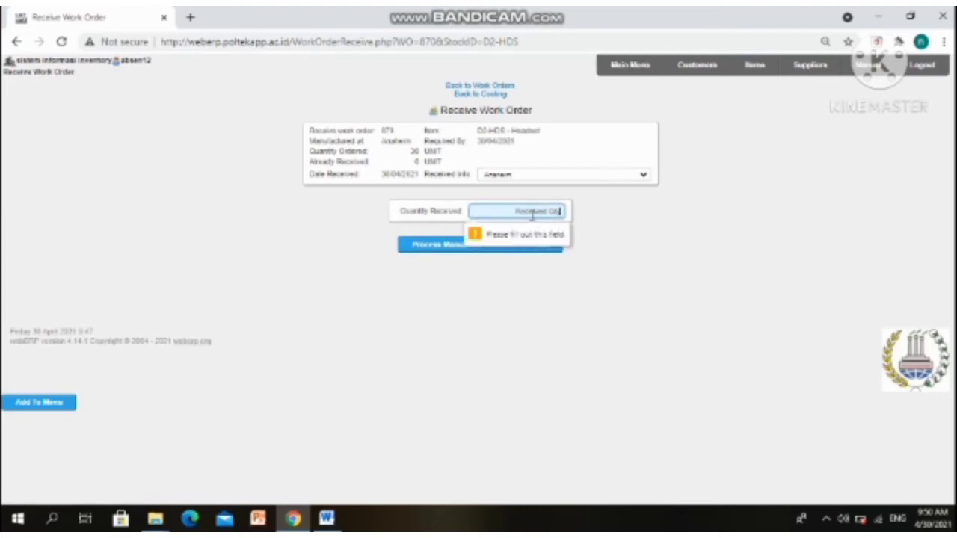
pyautogui.click(532, 215)
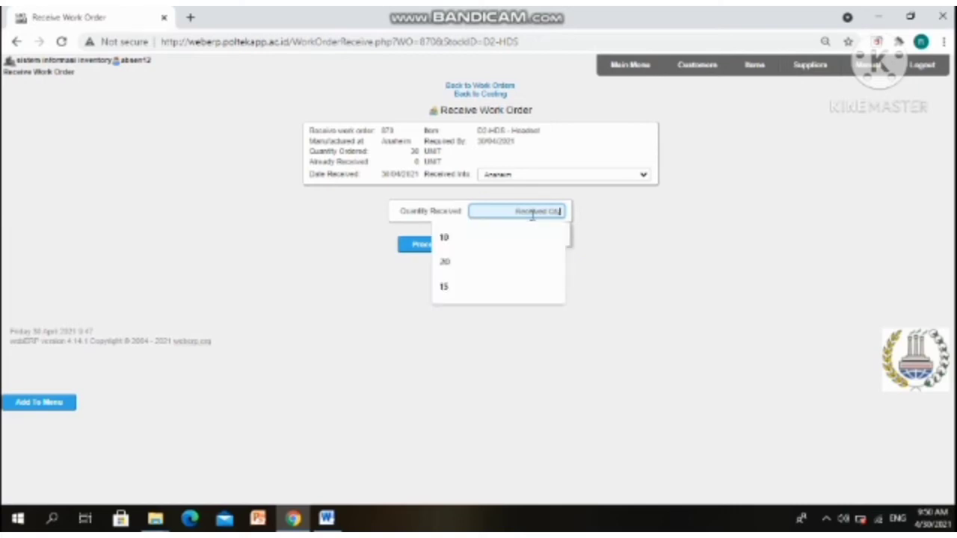
pyautogui.write('4')
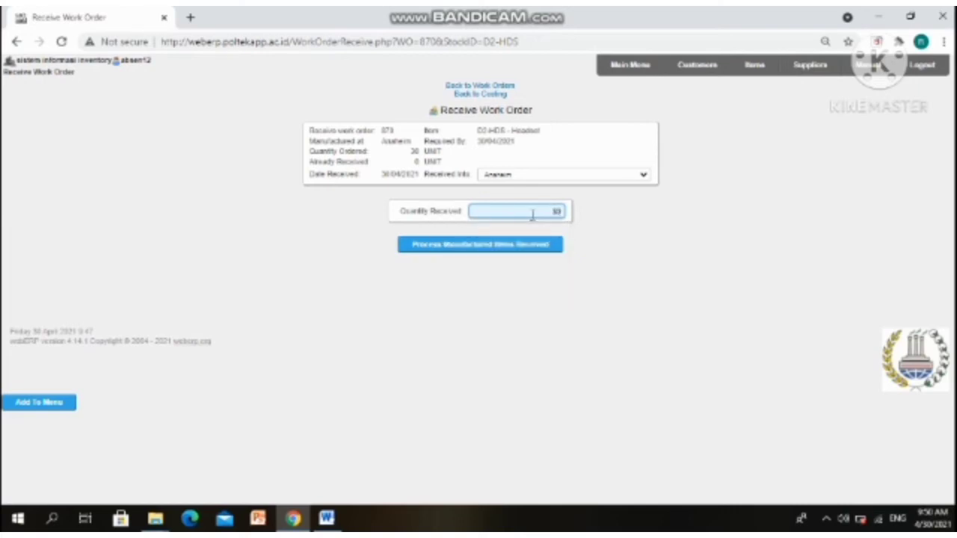
pyautogui.write('0')
pyautogui.click(513, 248)
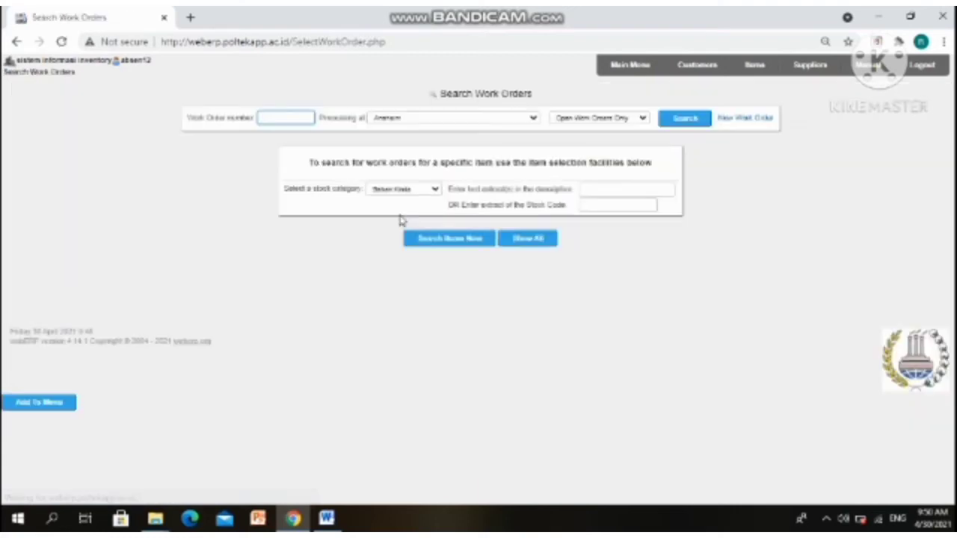
# Search for work order 870 again by its number
pyautogui.write('870')
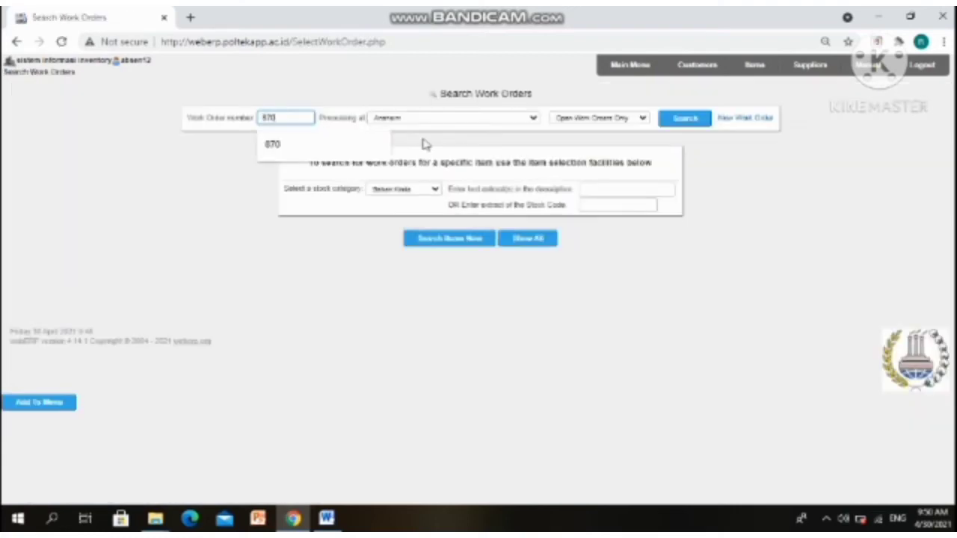
pyautogui.click(690, 124)
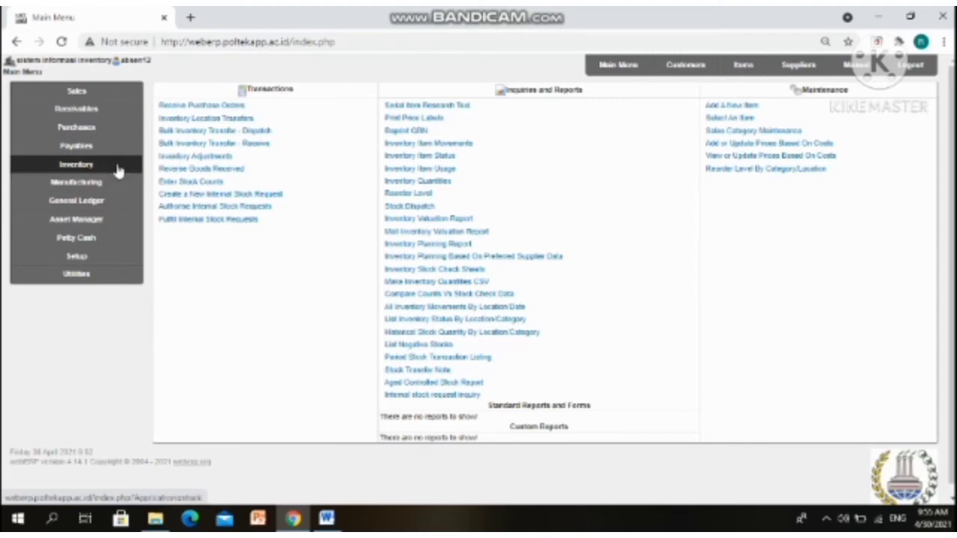
# Look up the D2-HDS headset by partial stock code and start a location transfer
pyautogui.click(225, 121)
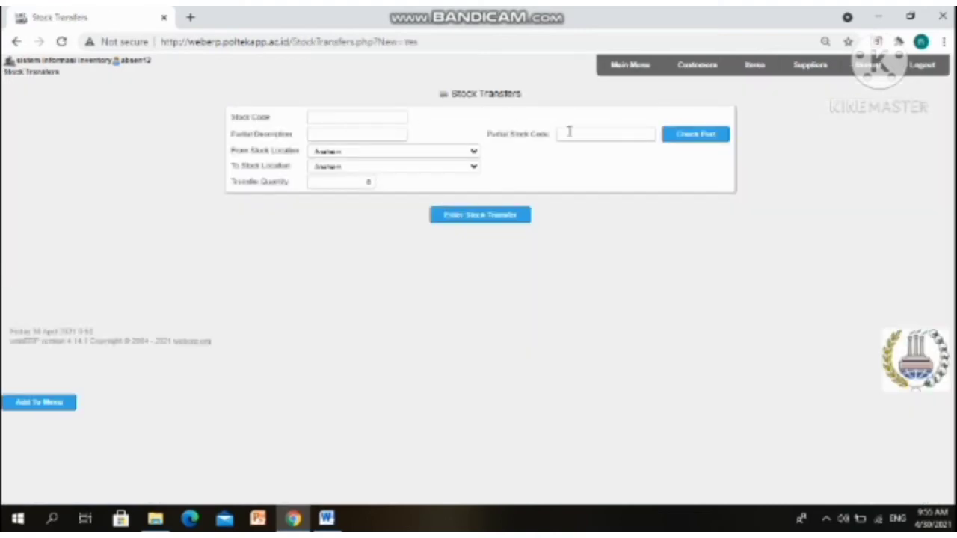
pyautogui.click(570, 133)
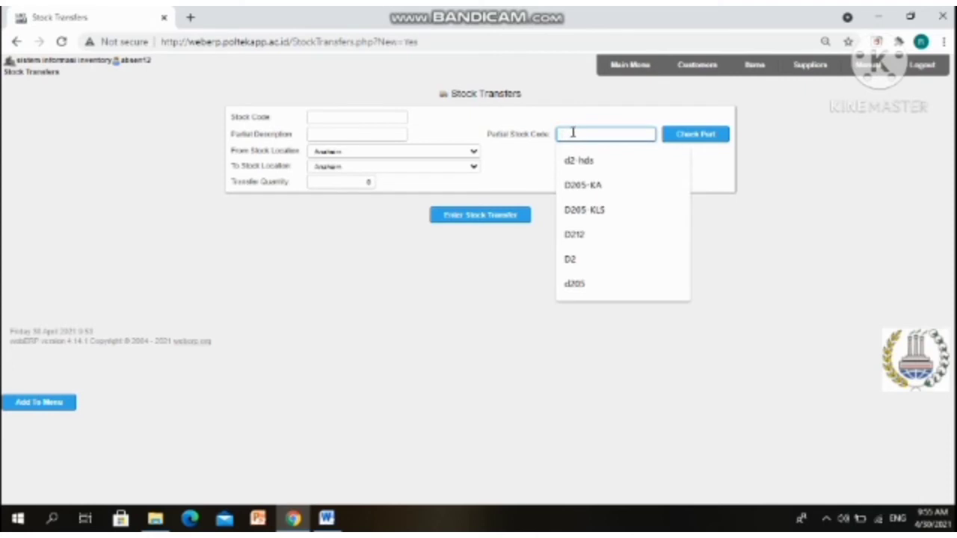
pyautogui.click(588, 160)
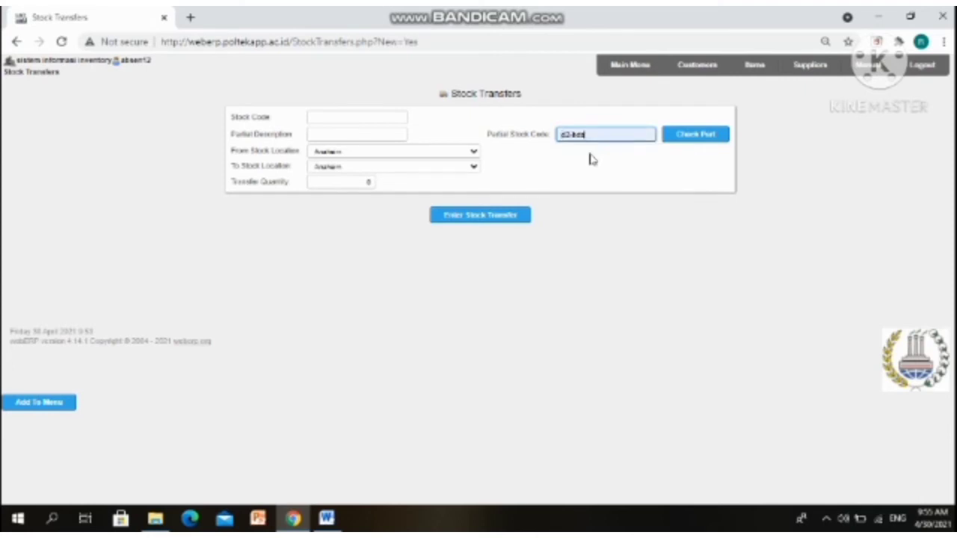
pyautogui.click(684, 141)
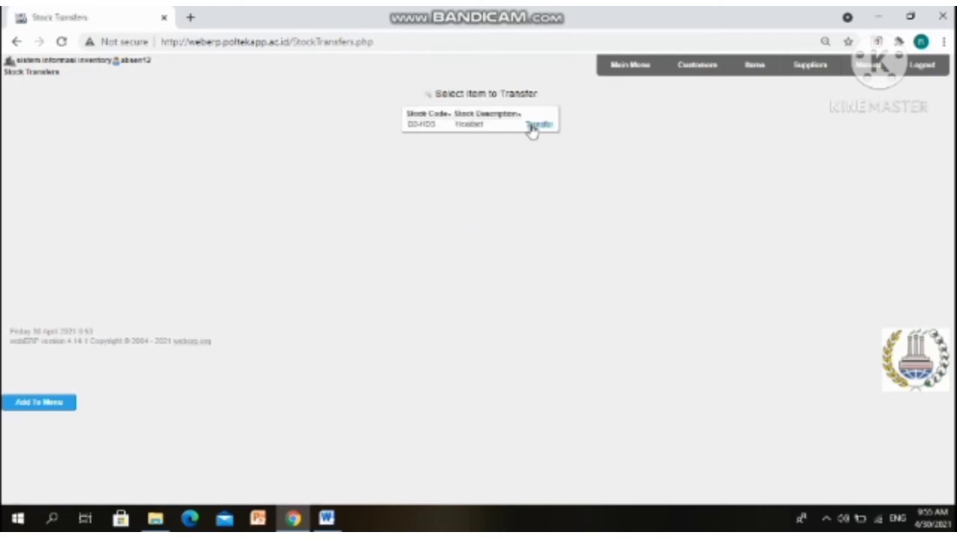
pyautogui.click(532, 126)
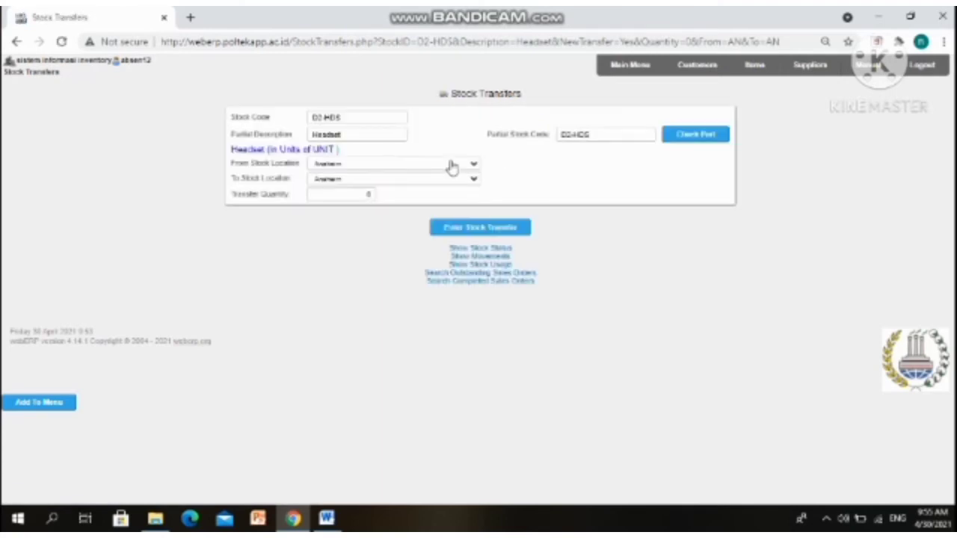
# Set WAREHOUSE A-12 as the source and WAREHOUSE B-12 as the destination
pyautogui.click(451, 166)
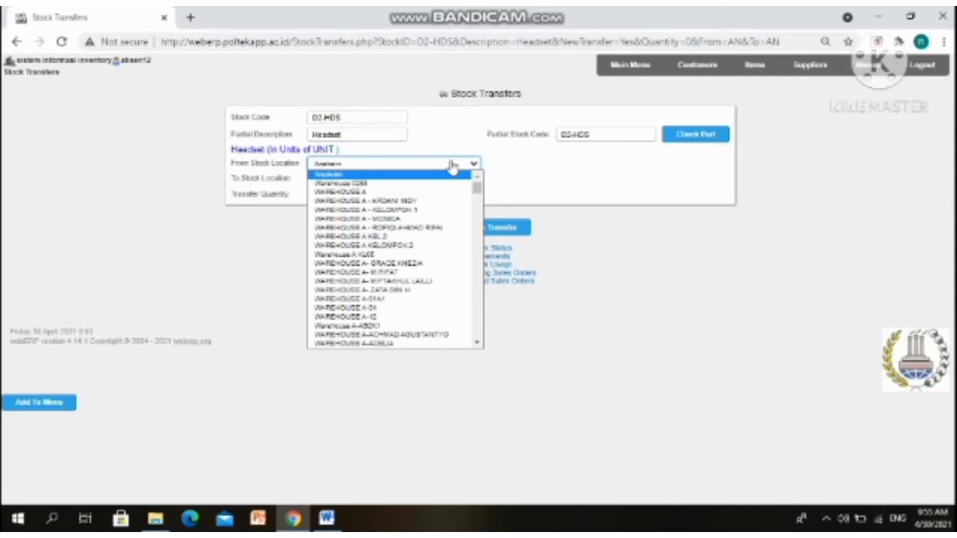
pyautogui.scroll(-20, 432, 312)
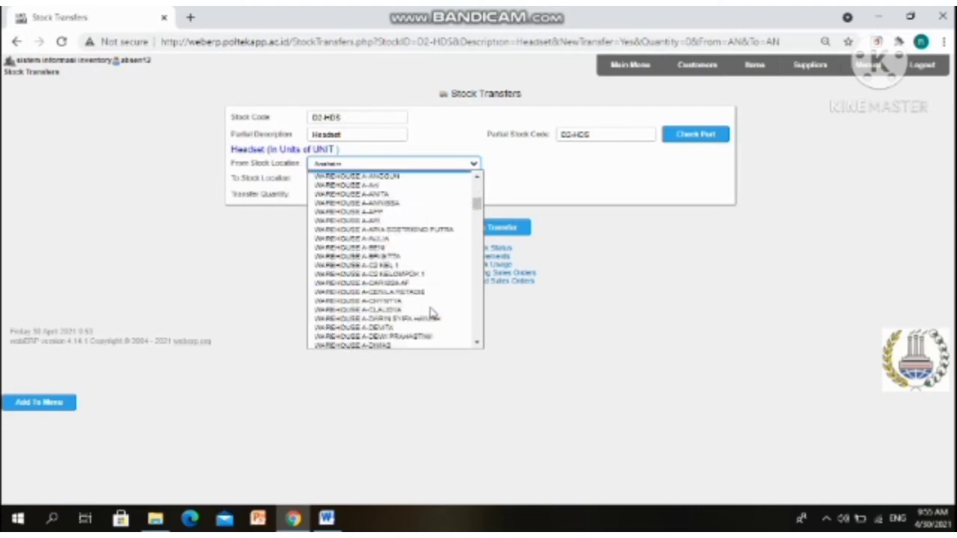
pyautogui.scroll(20, 419, 312)
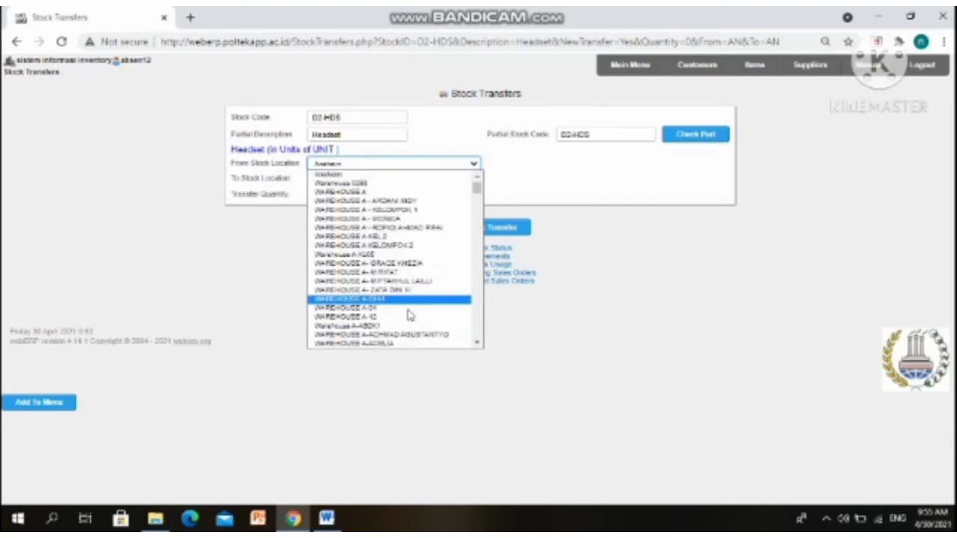
pyautogui.click(404, 318)
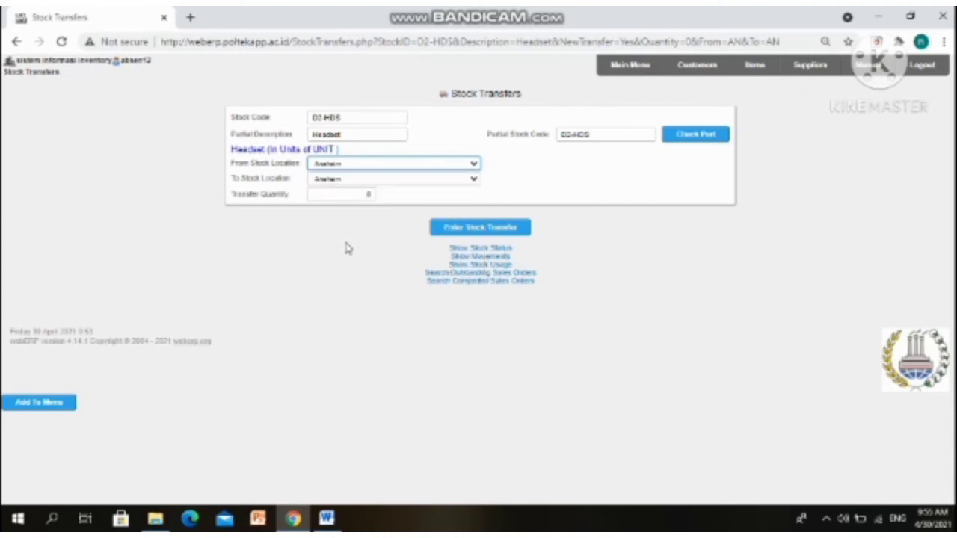
pyautogui.click(396, 179)
pyautogui.scroll(-15, 402, 224)
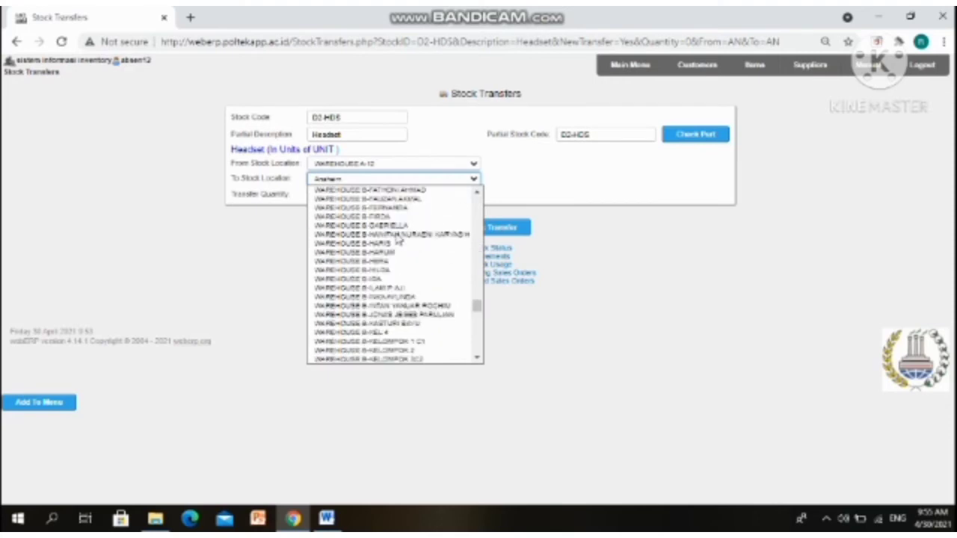
pyautogui.scroll(-3, 385, 329)
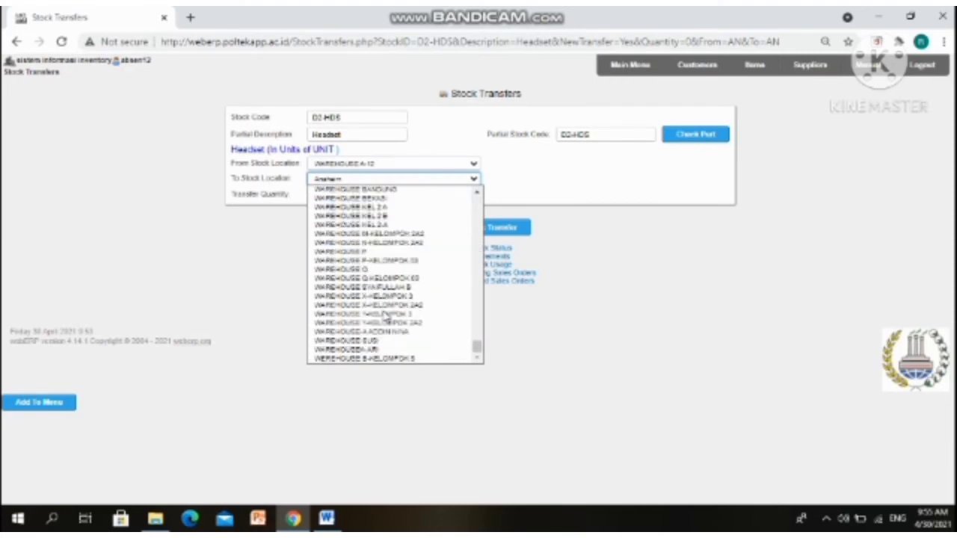
pyautogui.scroll(10, 432, 280)
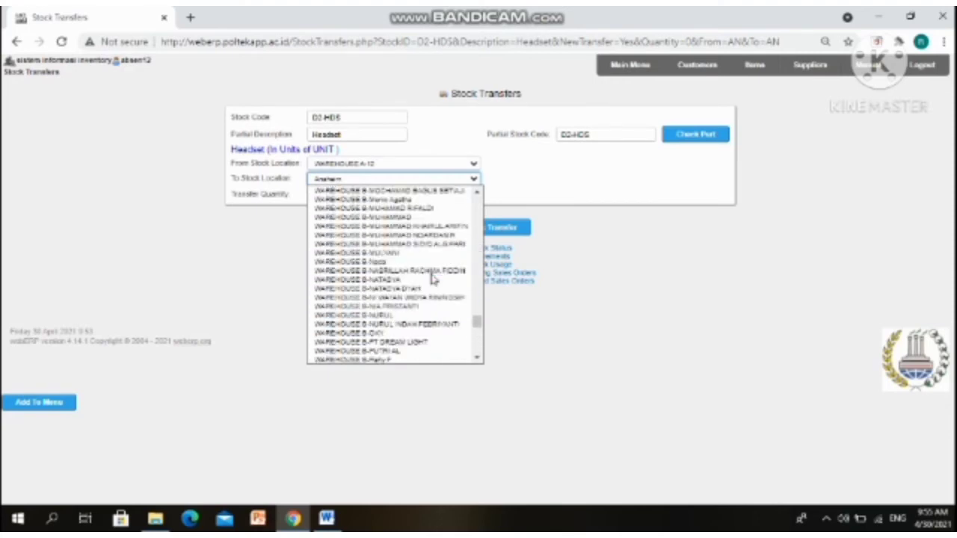
pyautogui.scroll(5, 430, 283)
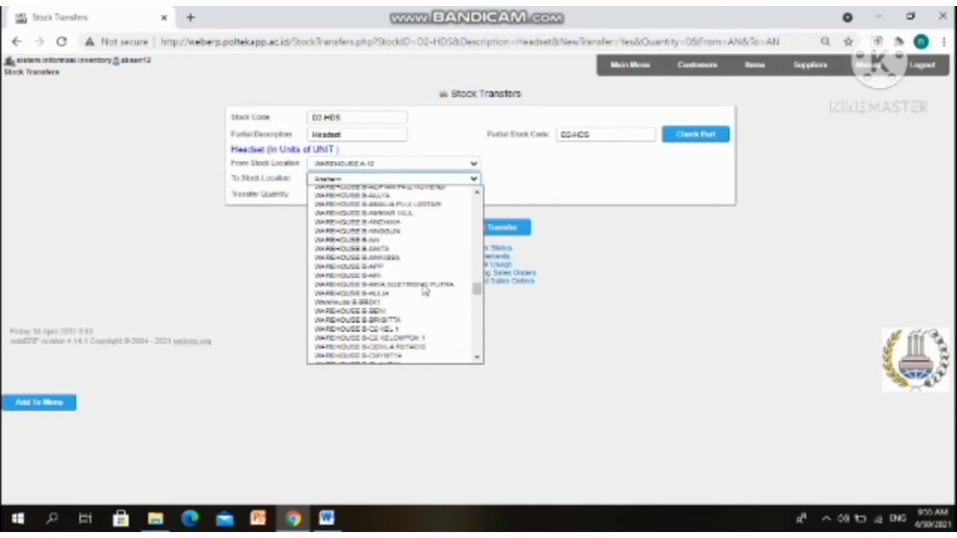
pyautogui.scroll(3, 424, 291)
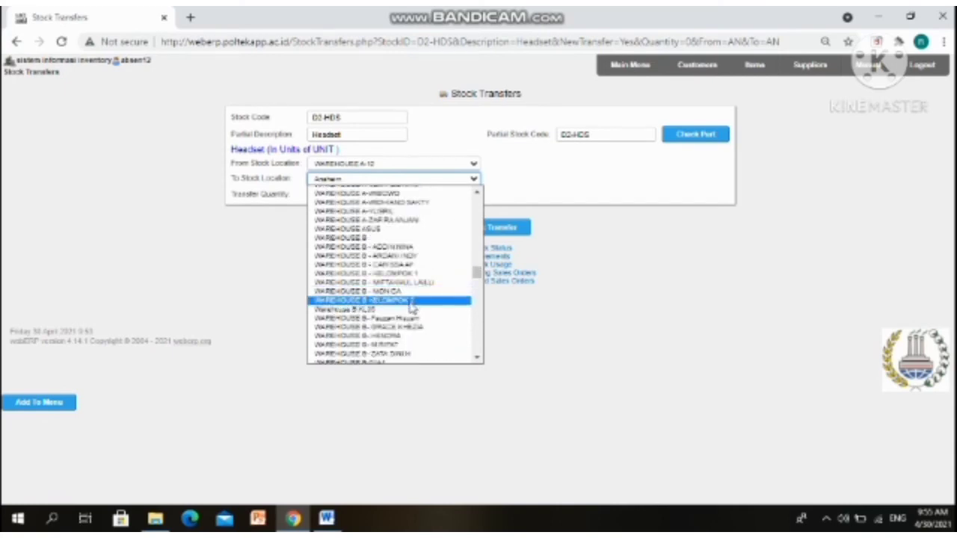
pyautogui.click(476, 192)
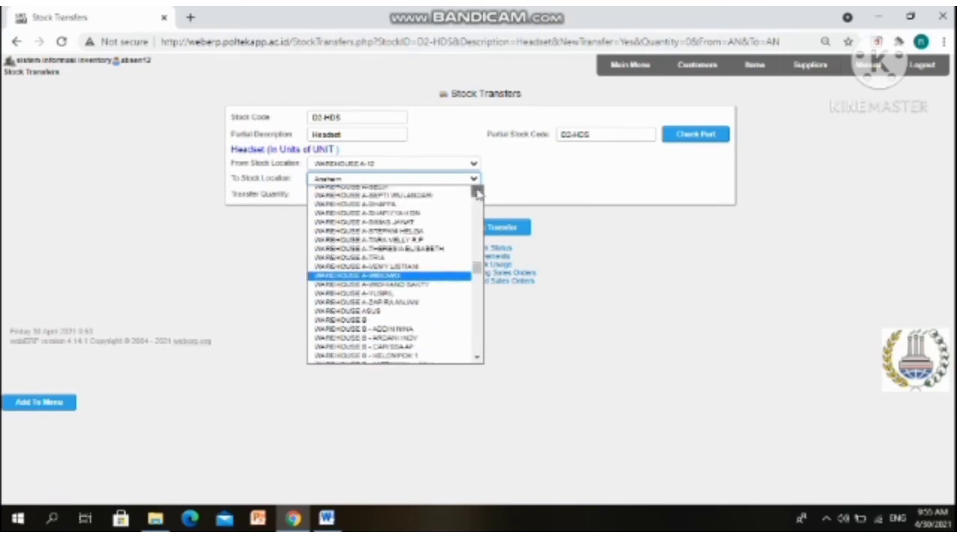
pyautogui.click(477, 359)
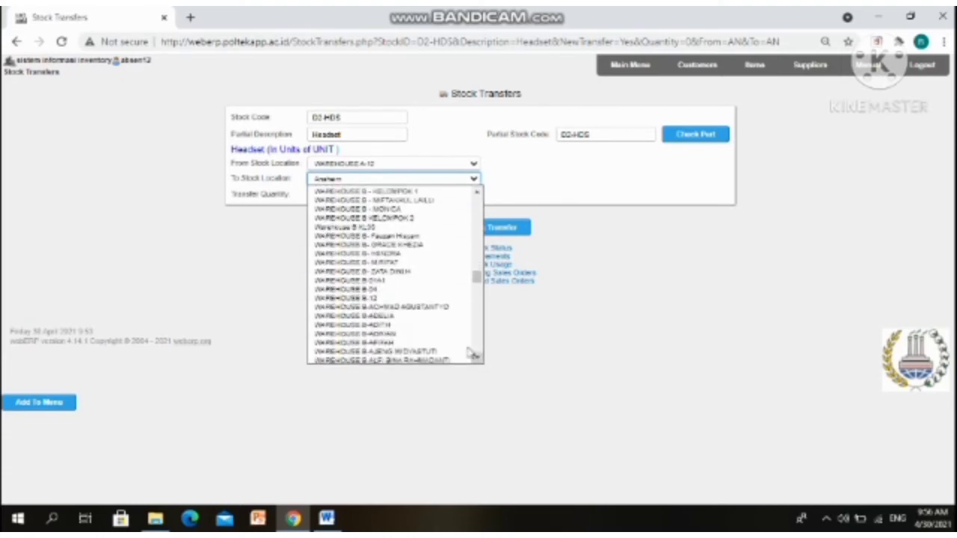
pyautogui.click(434, 299)
# Submit the 20-unit headset transfer and print its transfer note
pyautogui.click(341, 196)
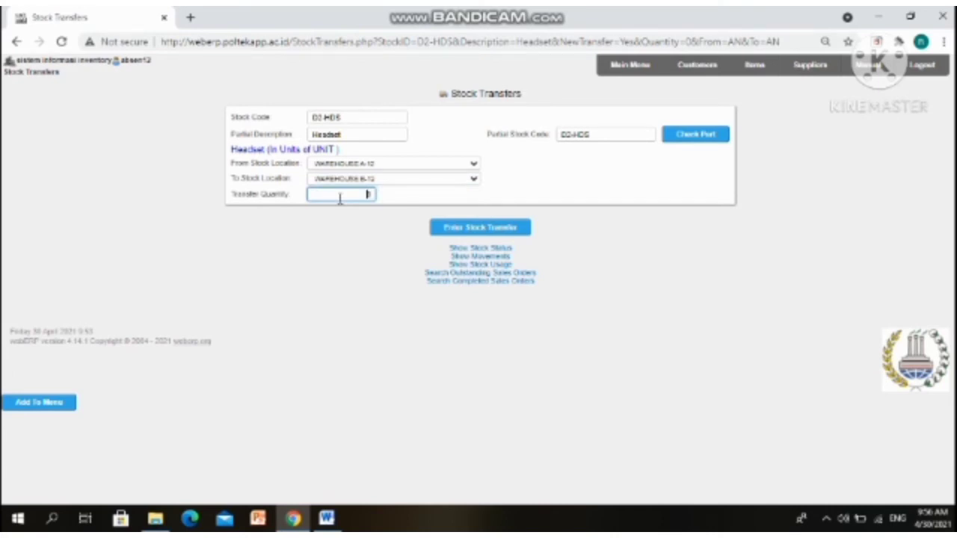
pyautogui.click(482, 228)
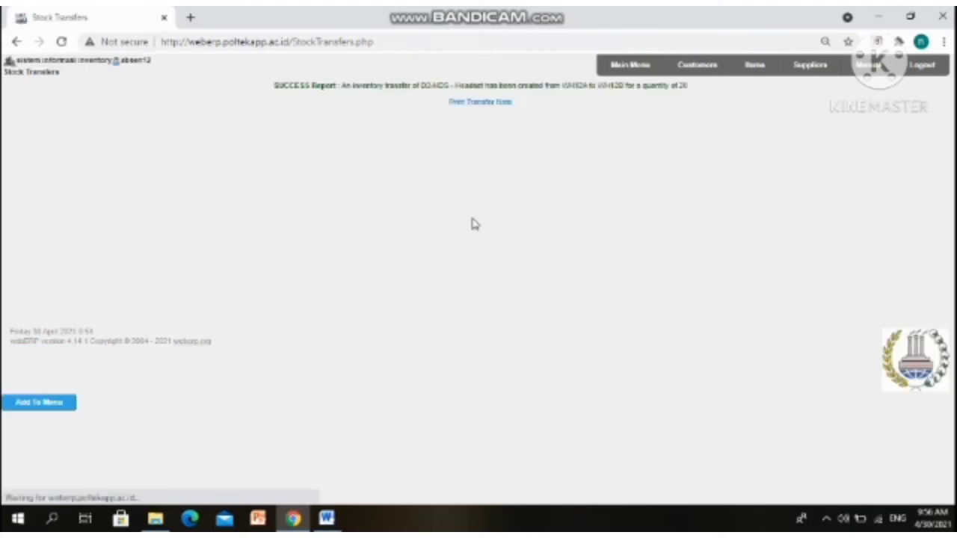
pyautogui.click(485, 105)
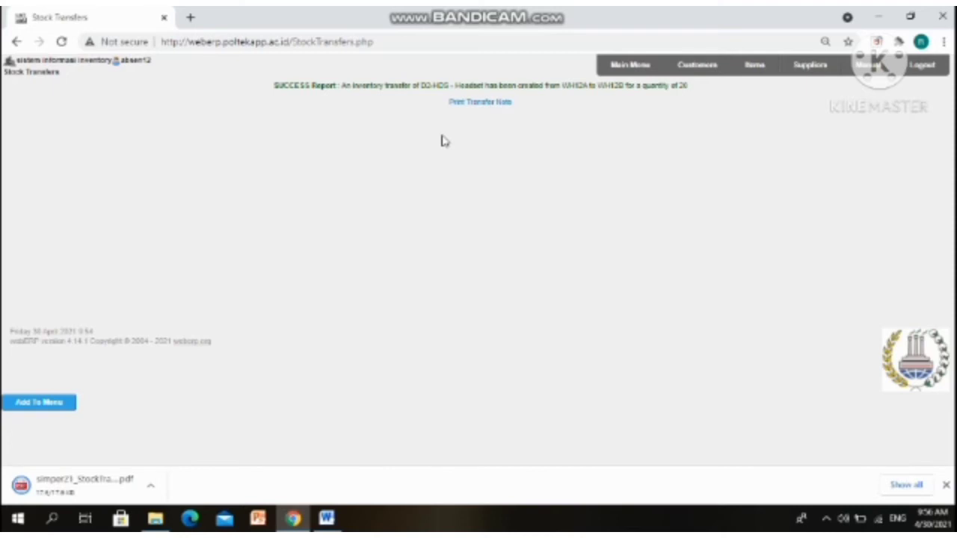
# View transfer note 816 in the PDF viewer, then return to the webERP success page
pyautogui.click(97, 489)
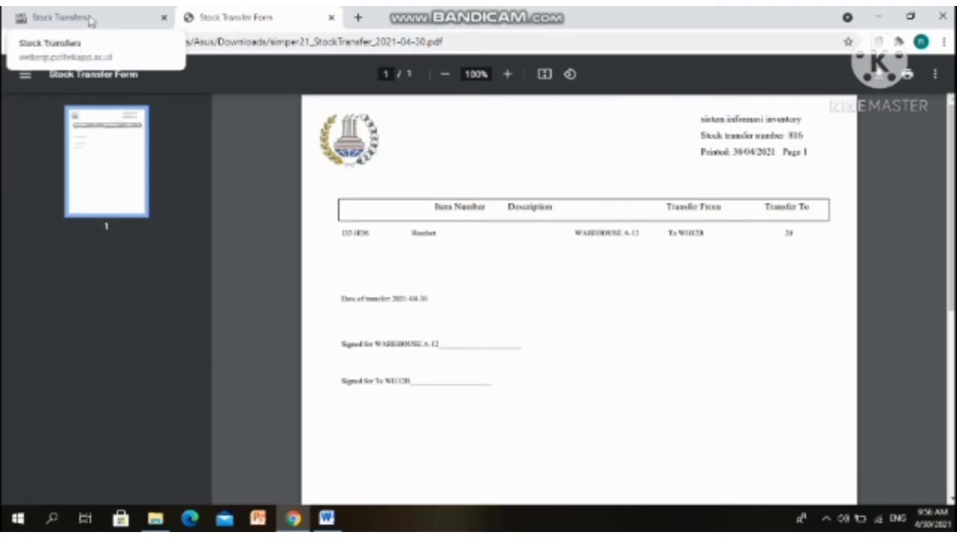
pyautogui.click(113, 19)
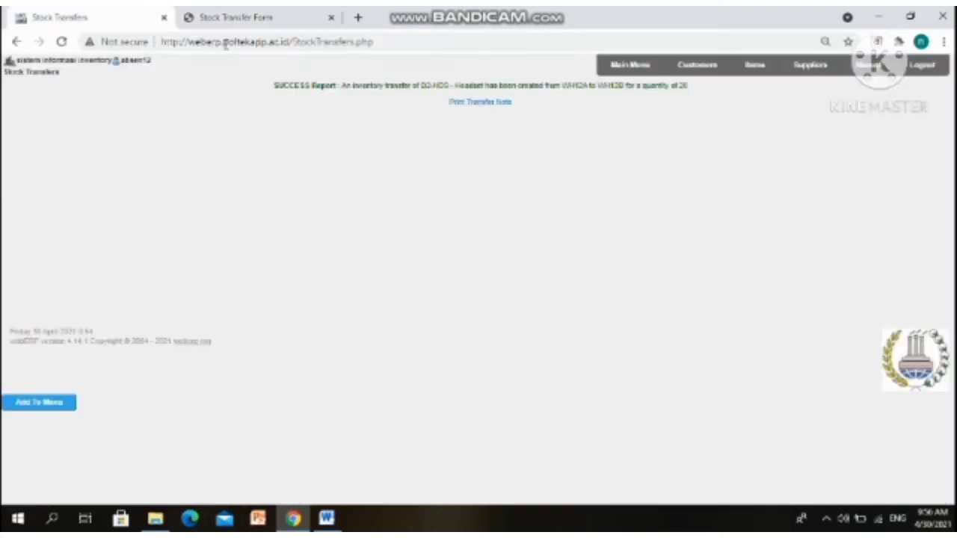
# Find the D2-HDP headphone via partial stock code d2-hdp and start its transfer
pyautogui.click(629, 67)
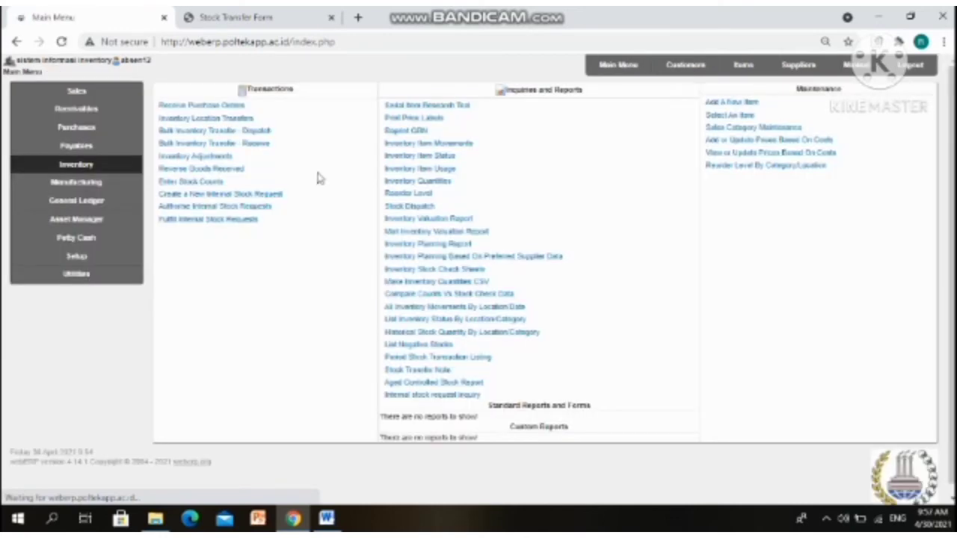
pyautogui.click(203, 120)
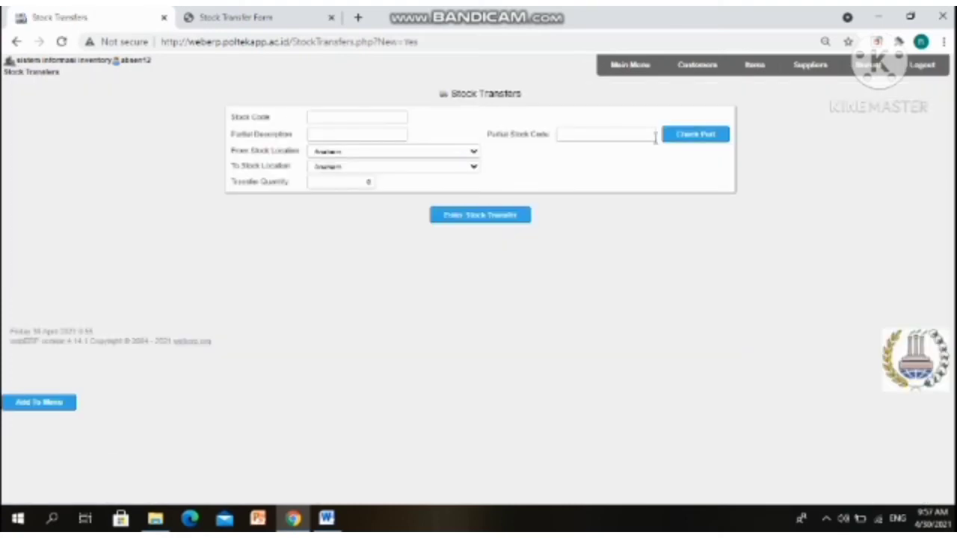
pyautogui.click(654, 135)
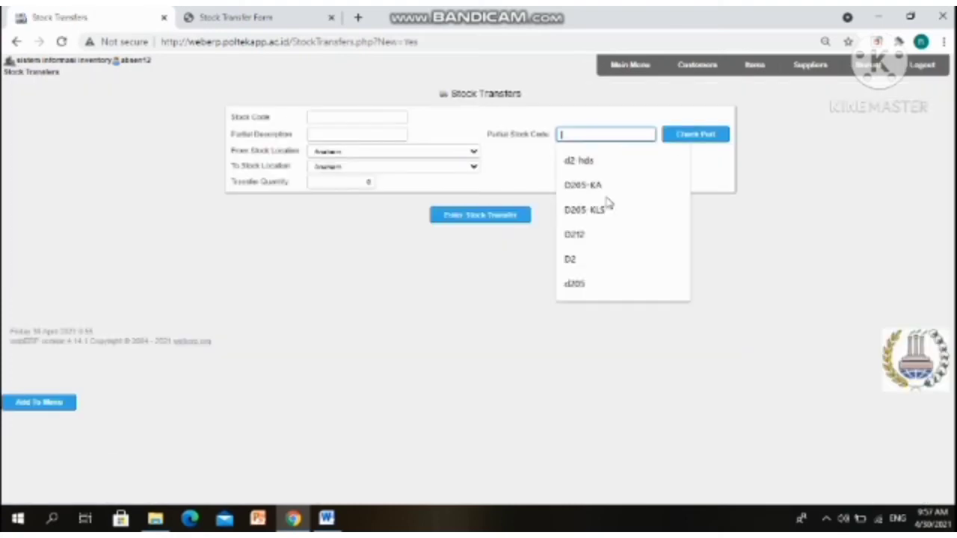
pyautogui.click(608, 167)
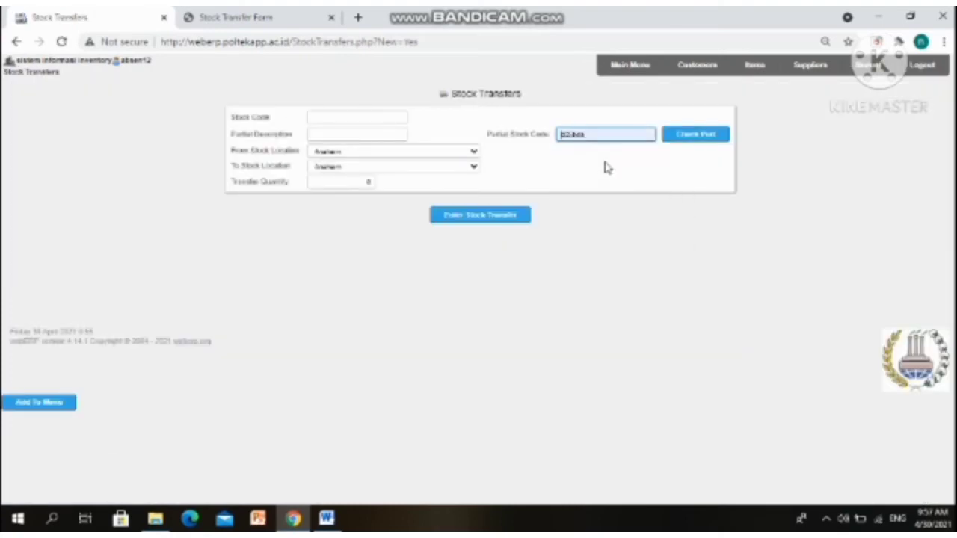
pyautogui.press('BackSpace')
pyautogui.write('p')
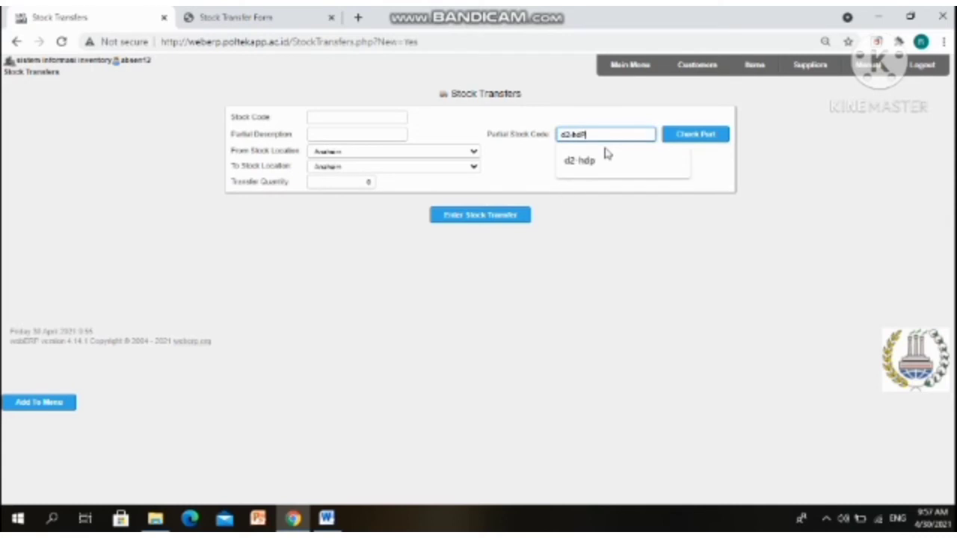
pyautogui.click(686, 141)
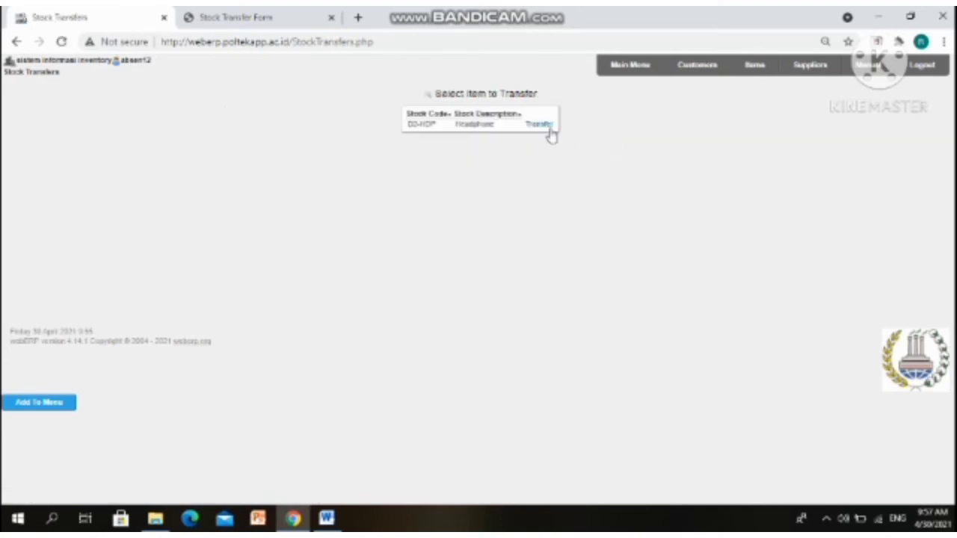
pyautogui.click(550, 133)
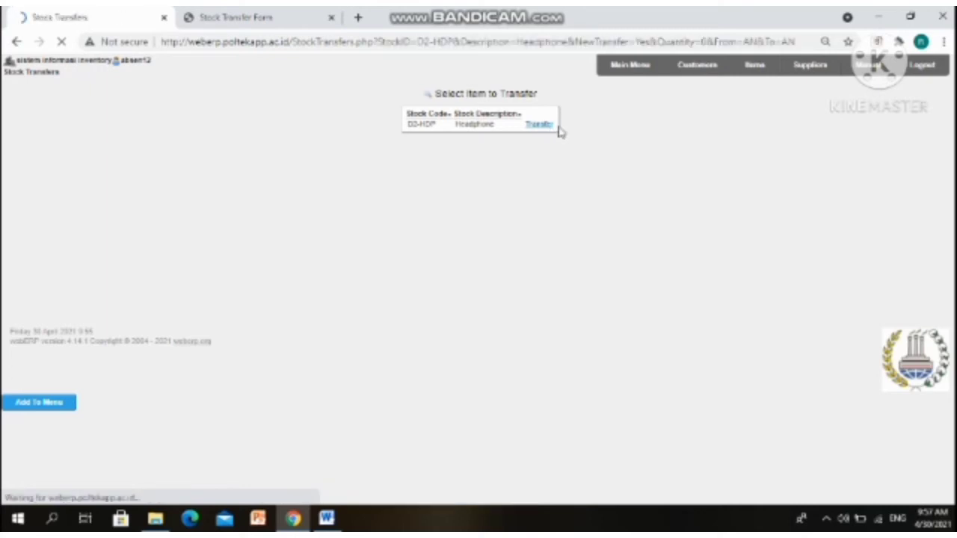
# Transfer 20 D2-HDP headphones from WAREHOUSE A-12 to WAREHOUSE B-12
pyautogui.click(396, 165)
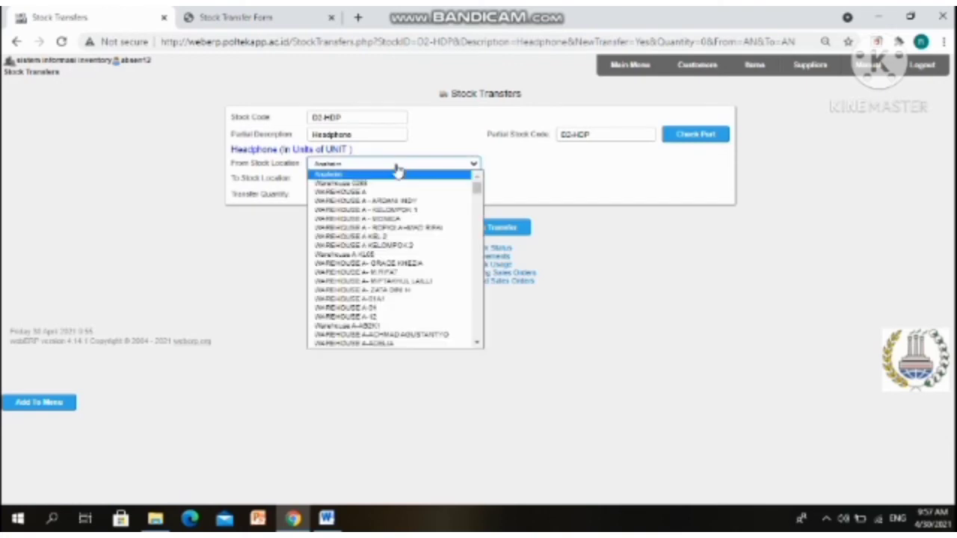
pyautogui.click(396, 317)
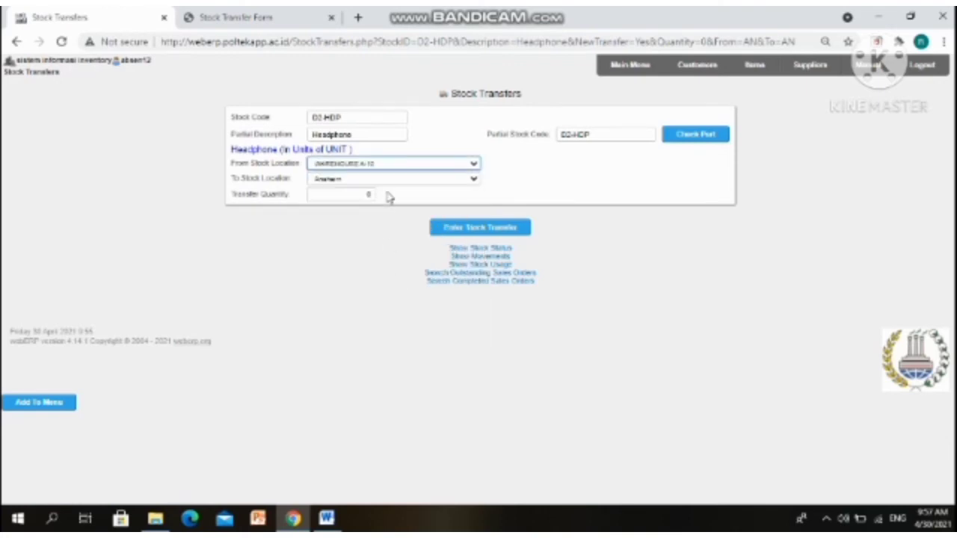
pyautogui.click(388, 179)
pyautogui.scroll(-5, 385, 243)
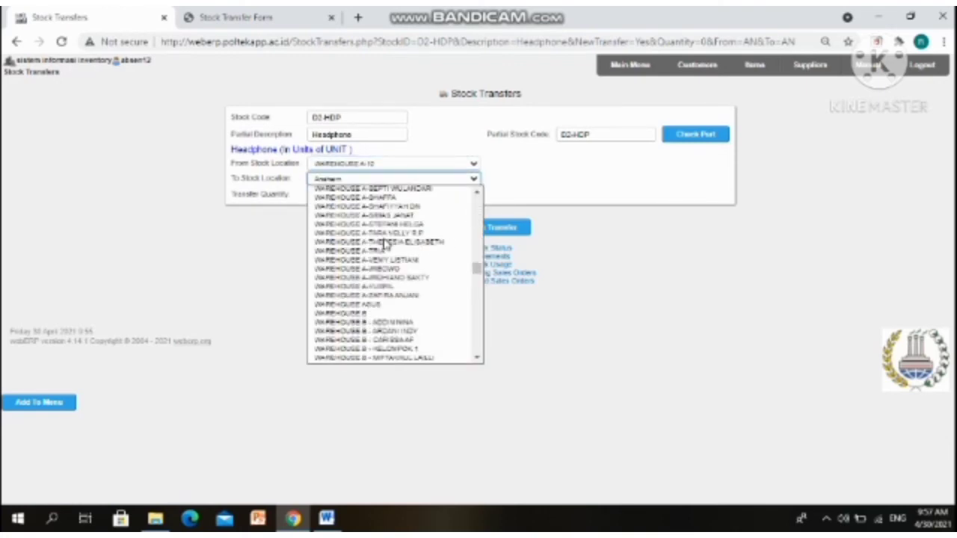
pyautogui.scroll(-10, 385, 243)
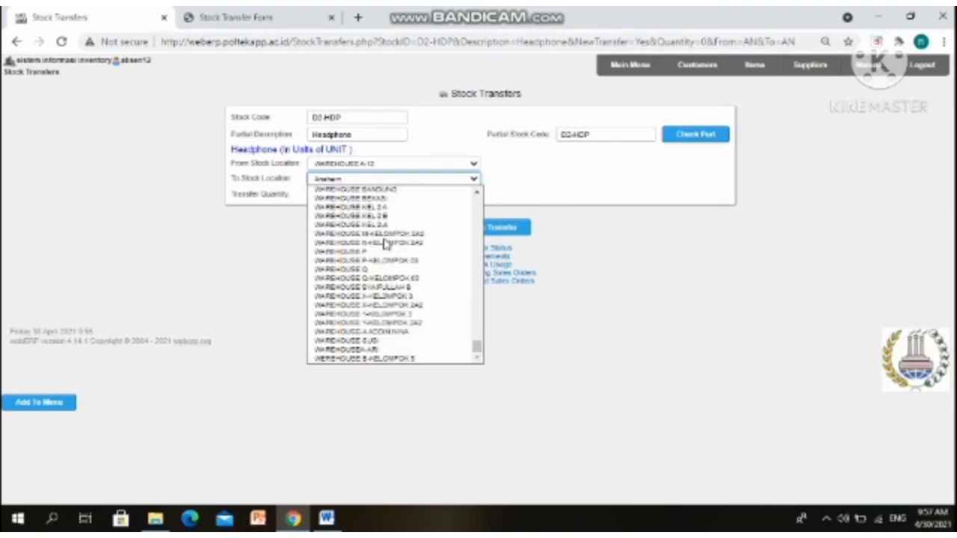
pyautogui.scroll(8, 385, 245)
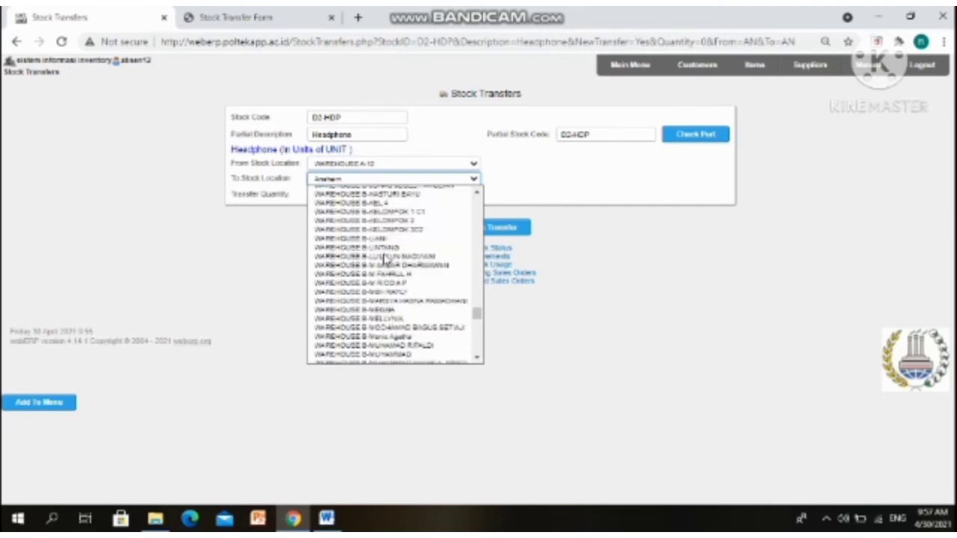
pyautogui.scroll(4, 385, 254)
pyautogui.scroll(6, 385, 243)
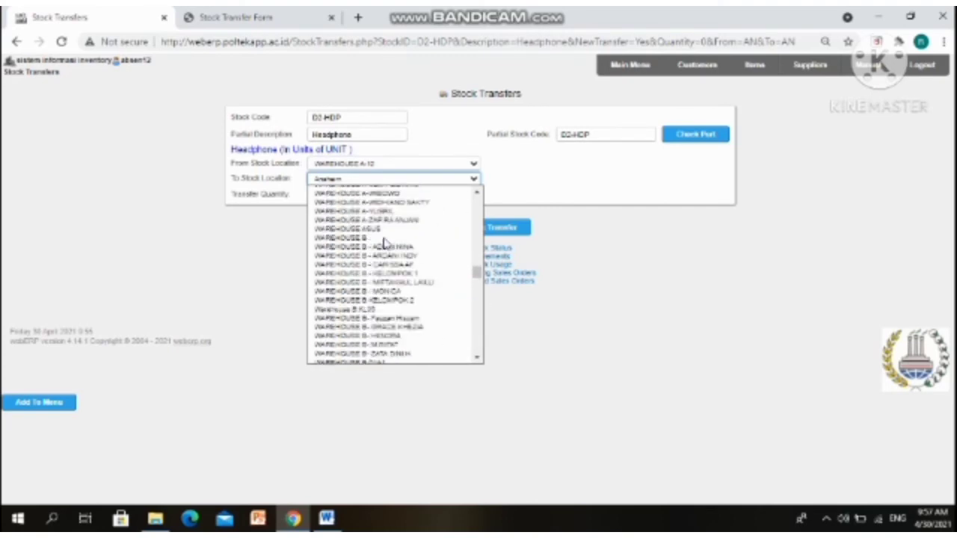
pyautogui.click(476, 359)
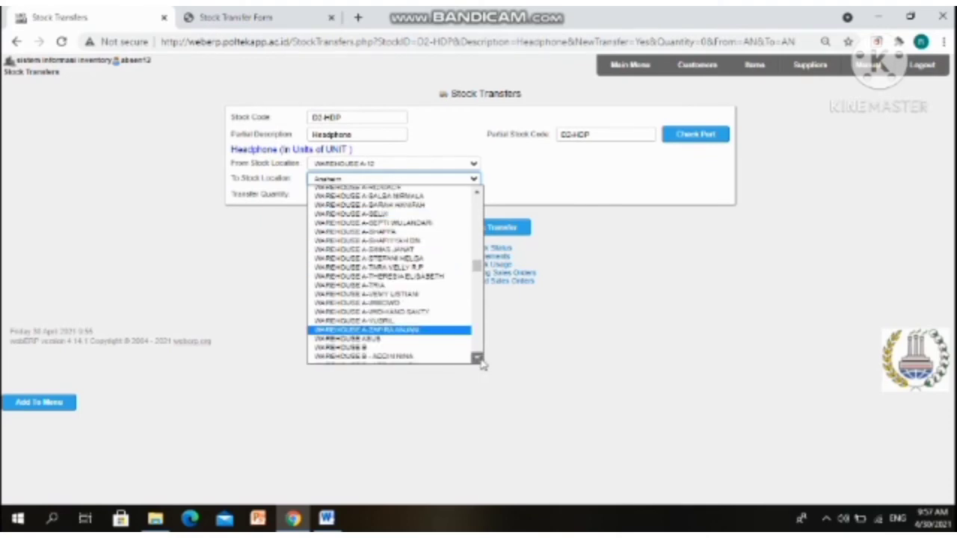
pyautogui.scroll(-5, 482, 364)
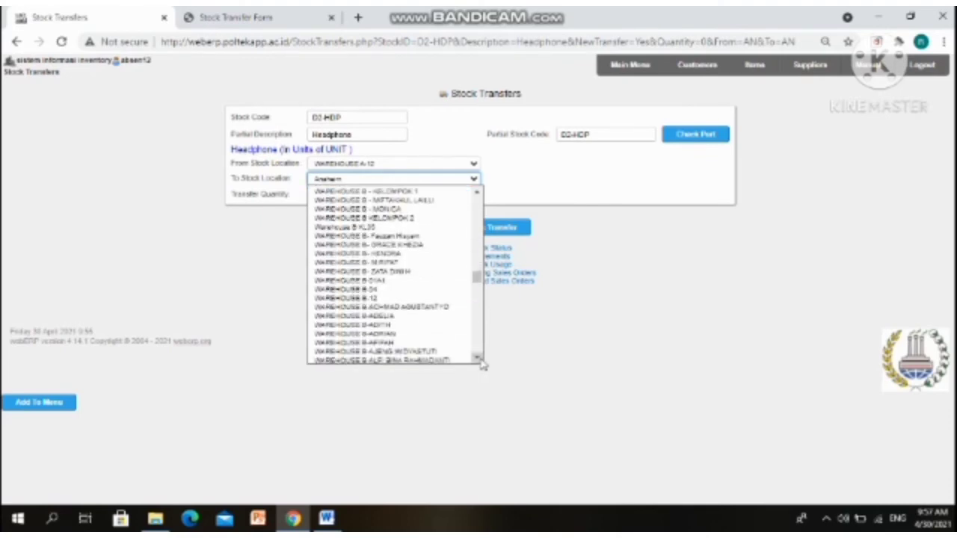
pyautogui.click(388, 301)
pyautogui.click(351, 194)
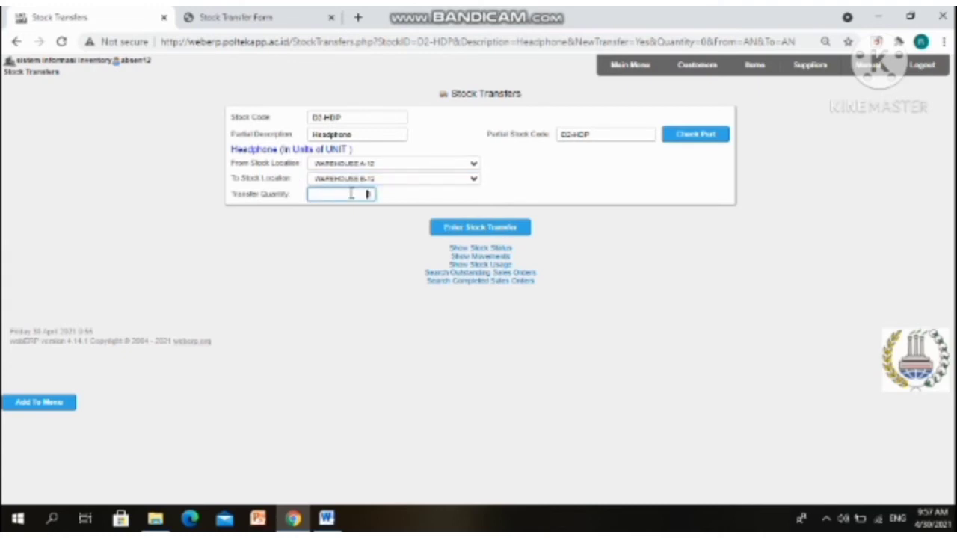
pyautogui.click(481, 228)
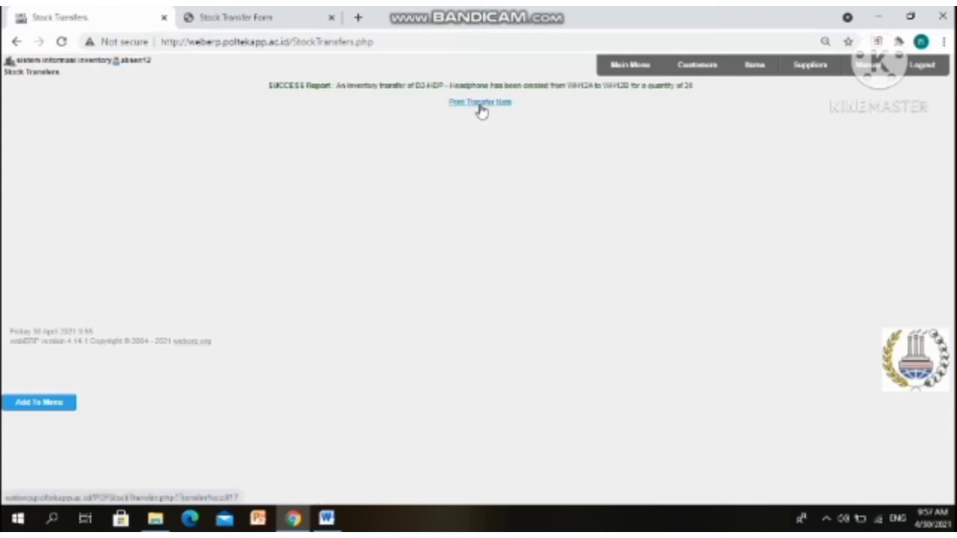
# Print headphone transfer note 817, view the PDF, and return to the confirmation page
pyautogui.click(480, 105)
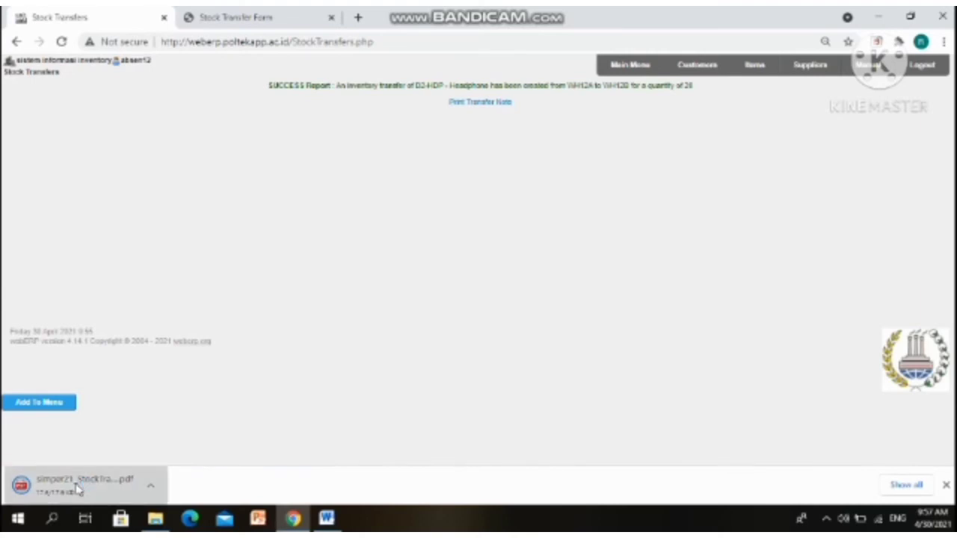
pyautogui.click(77, 482)
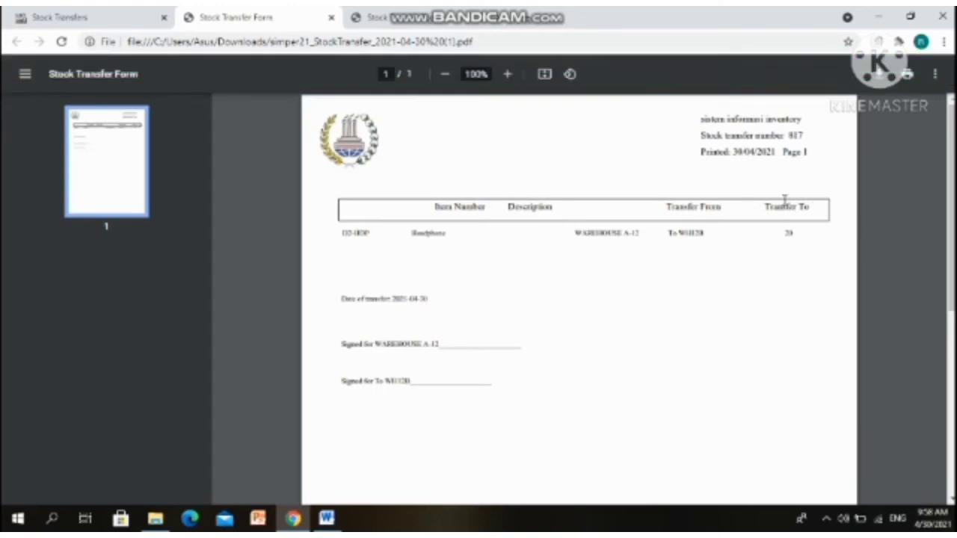
pyautogui.click(6, 13)
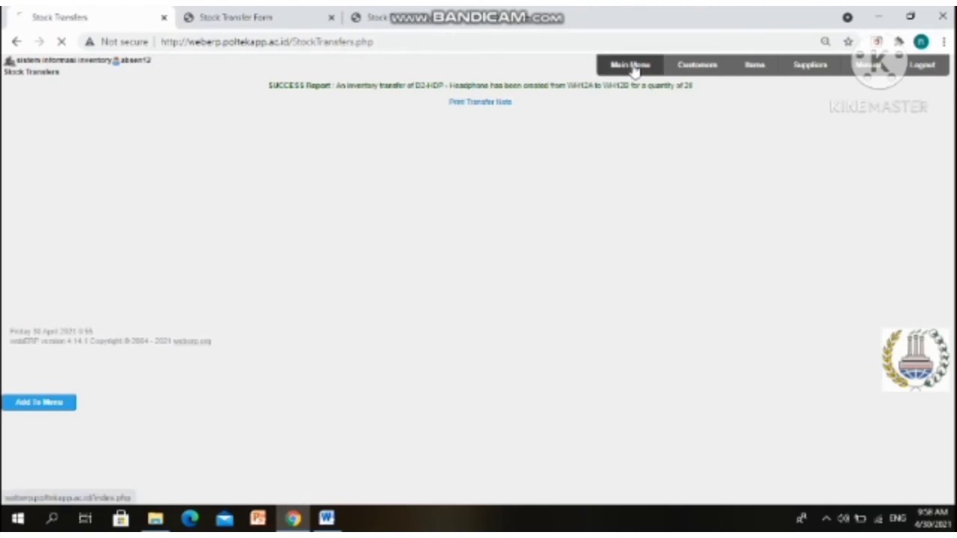
# Search stock code d2 hds, review the D2-HDS stock movements, then return to item search
pyautogui.click(632, 65)
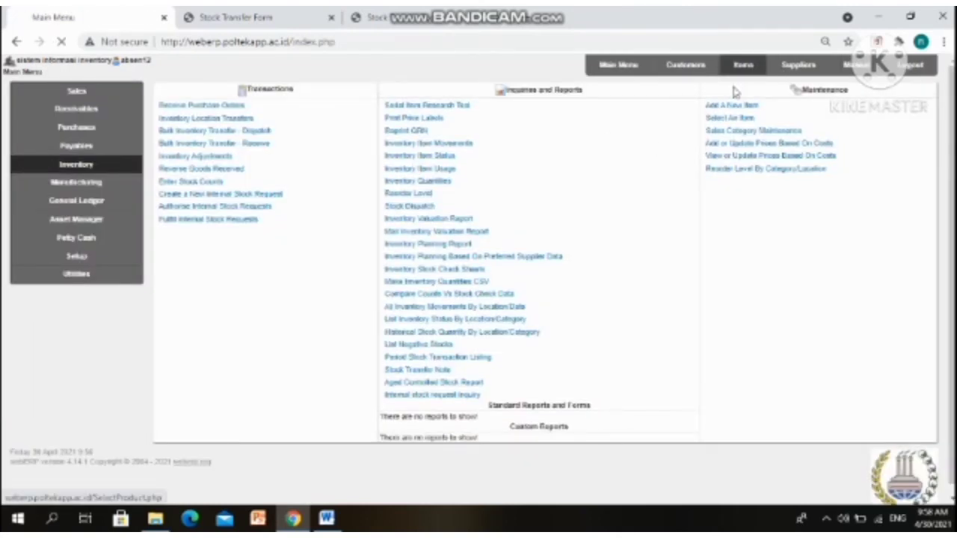
pyautogui.click(741, 66)
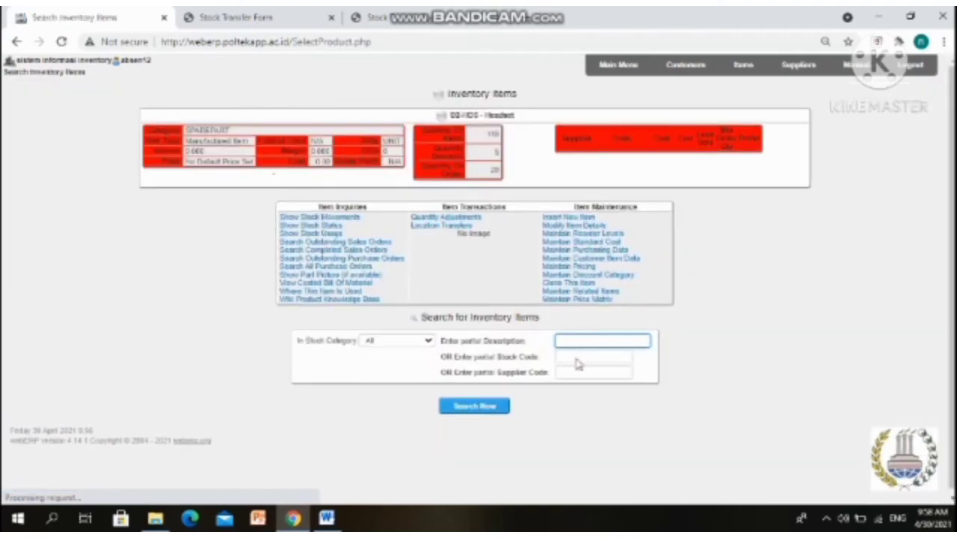
pyautogui.click(580, 358)
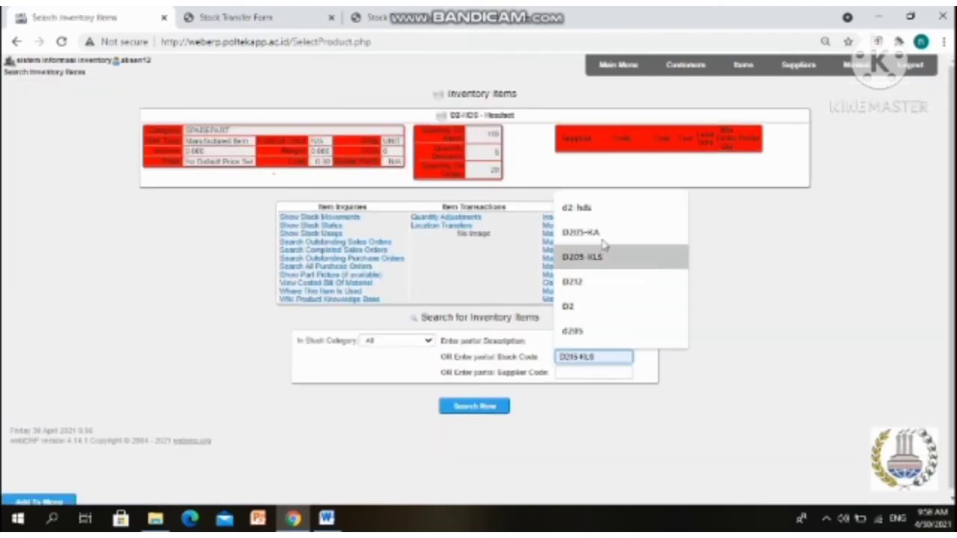
pyautogui.click(591, 209)
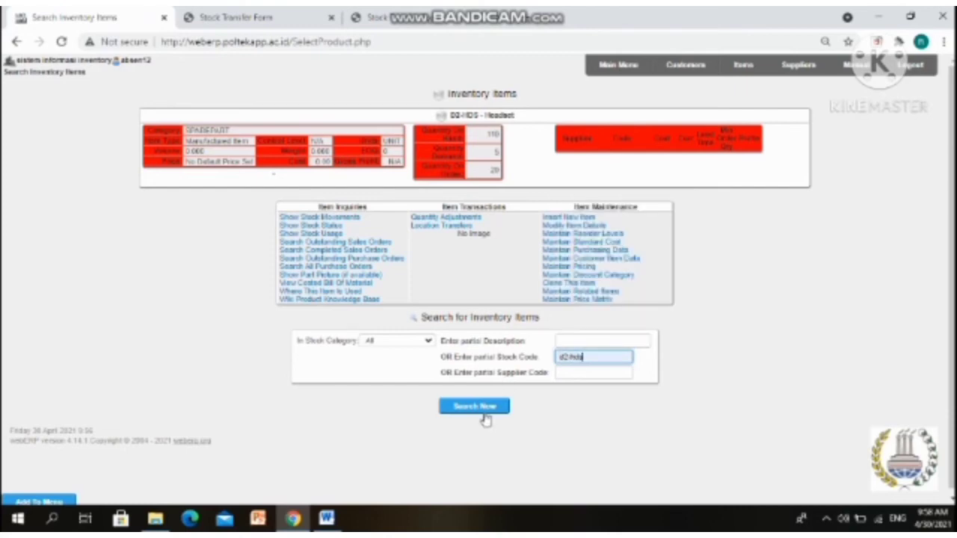
pyautogui.click(483, 408)
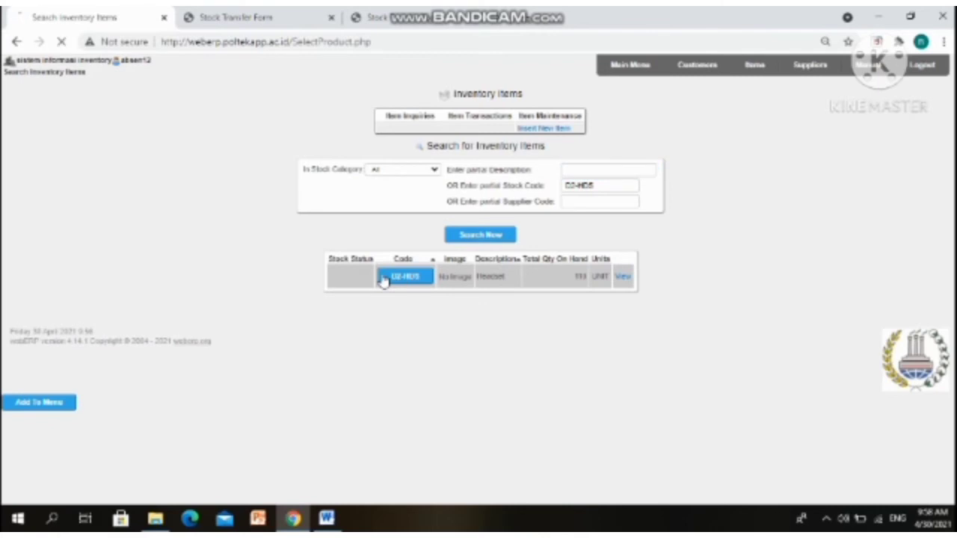
pyautogui.click(382, 279)
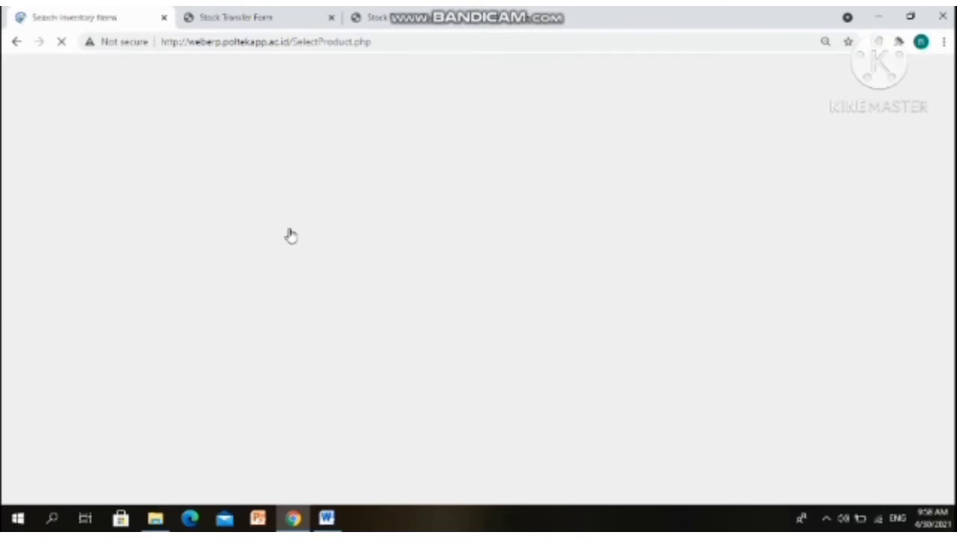
pyautogui.click(321, 217)
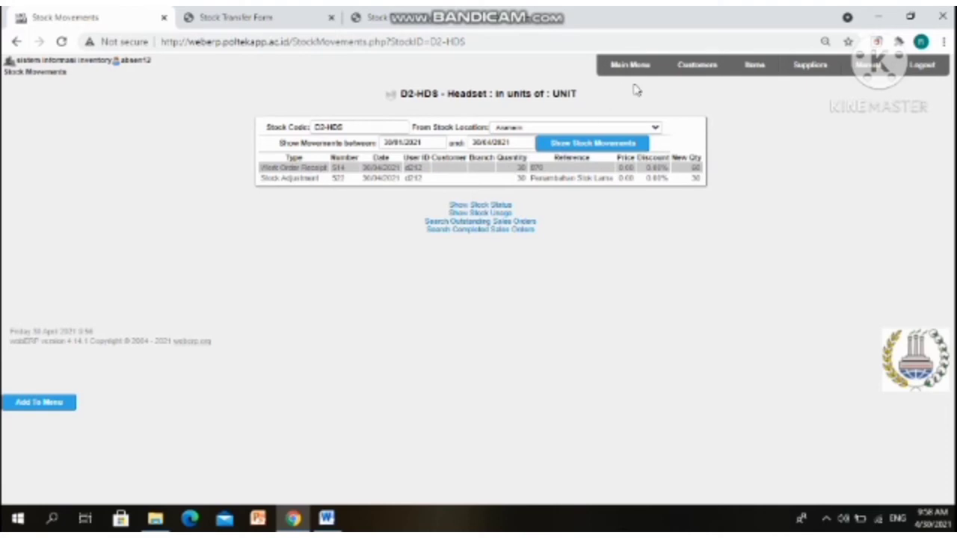
pyautogui.click(755, 71)
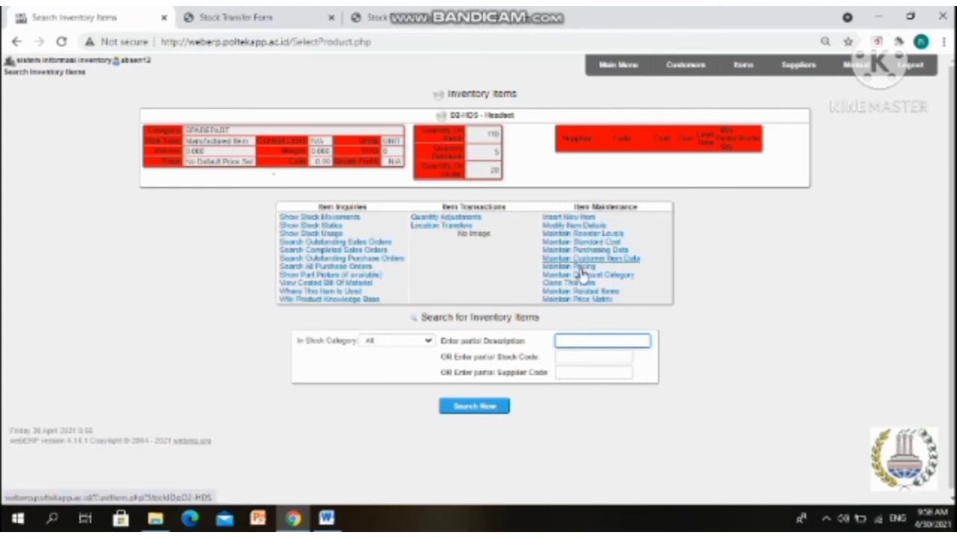
# Search stock code d2-hdp and open the D2-HDP headphone's stock movements
pyautogui.click(599, 357)
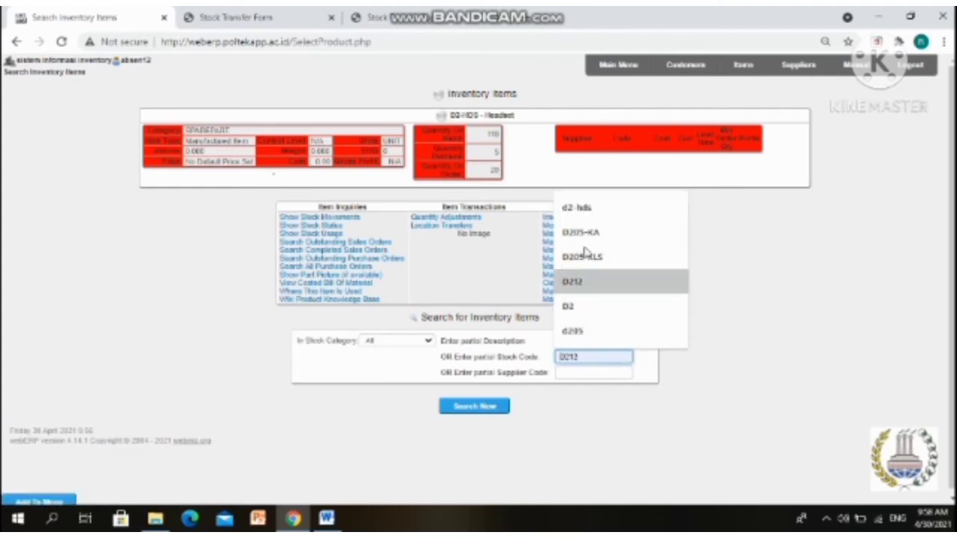
pyautogui.click(647, 217)
pyautogui.press('BackSpace')
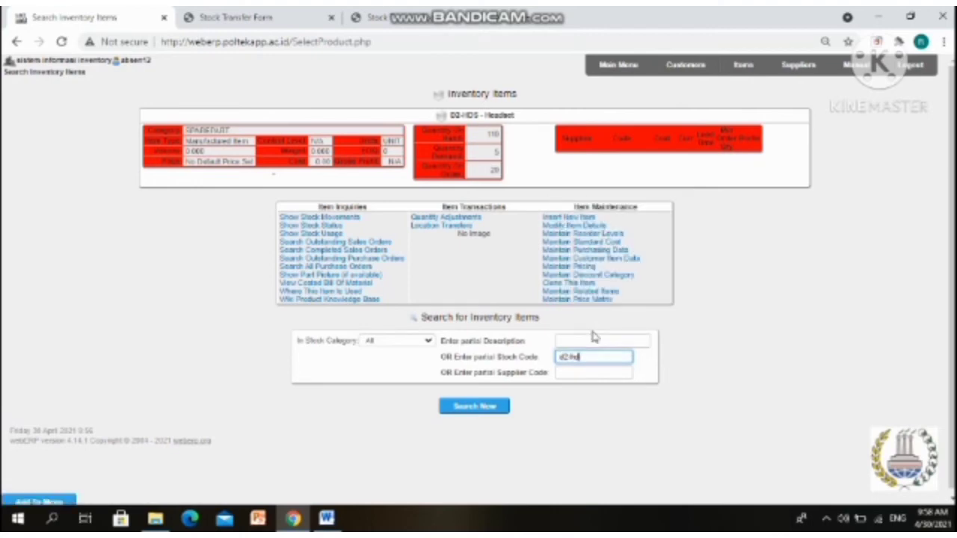
pyautogui.write('P')
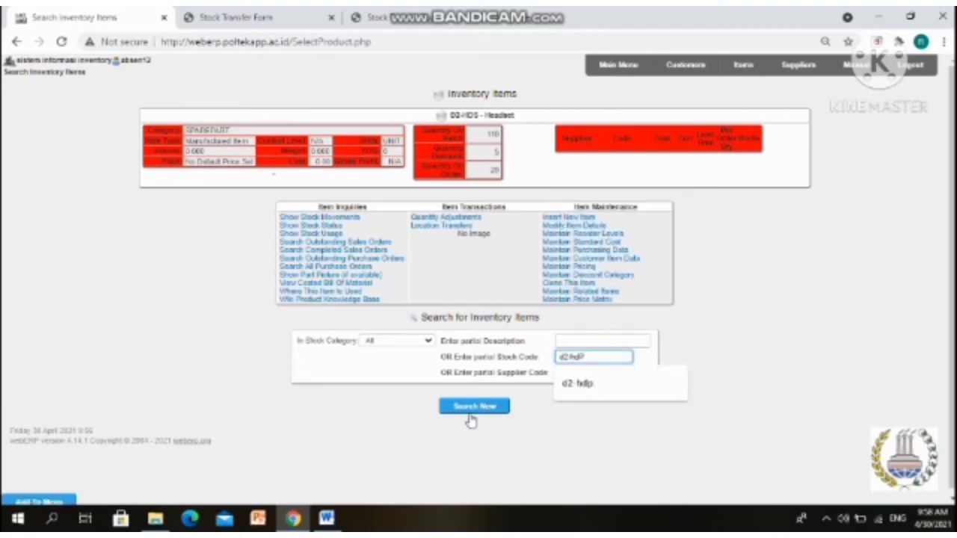
pyautogui.click(471, 419)
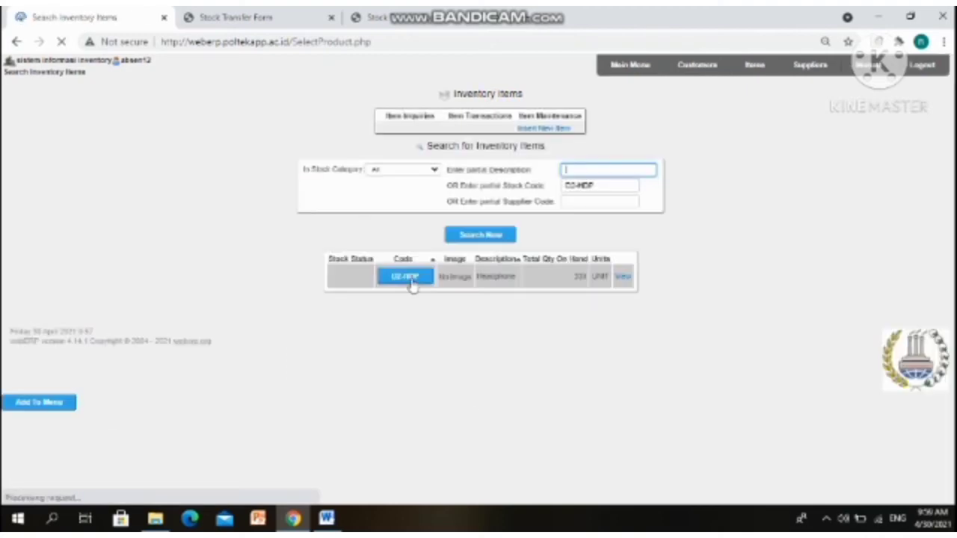
pyautogui.click(403, 277)
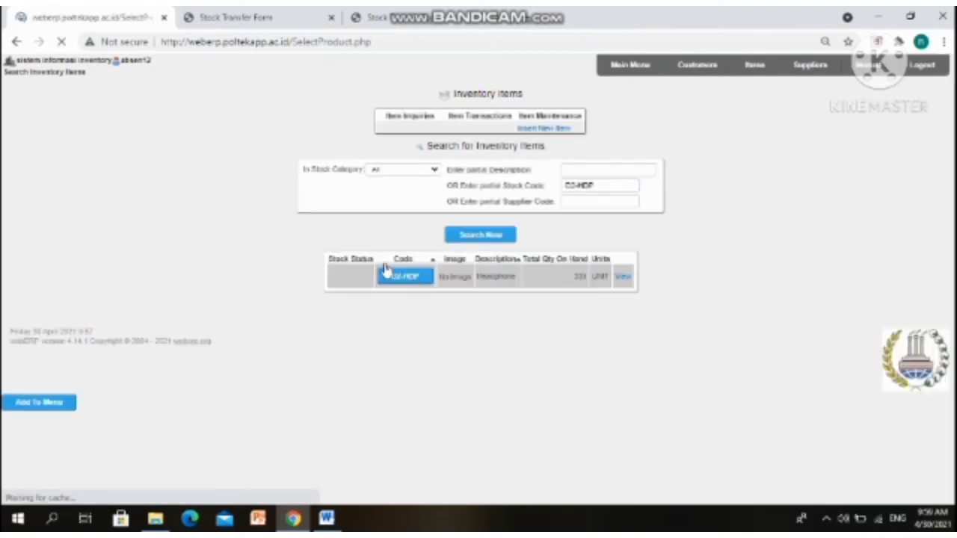
pyautogui.click(335, 220)
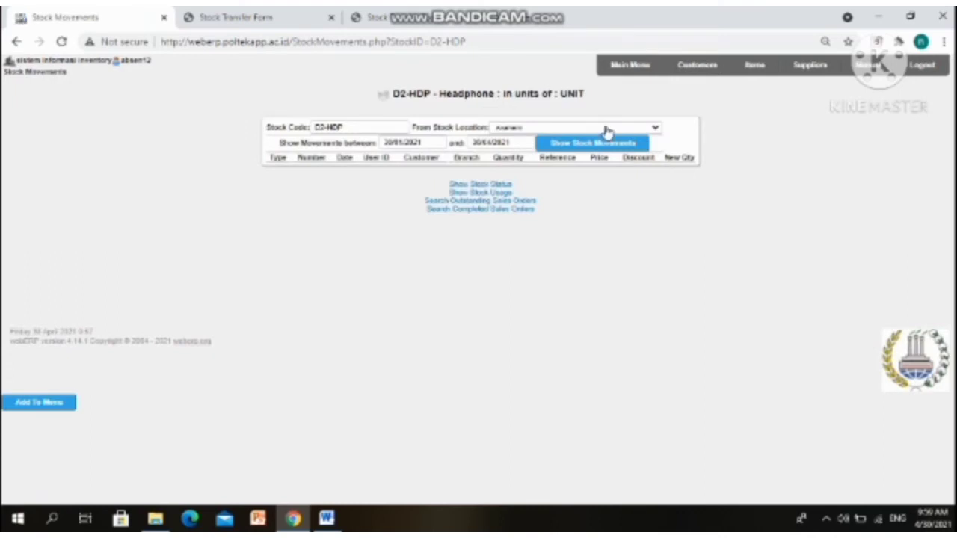
# List D2-HDP movements at WAREHOUSE A-12, showing transfer 817, then go to the main menu
pyautogui.click(605, 127)
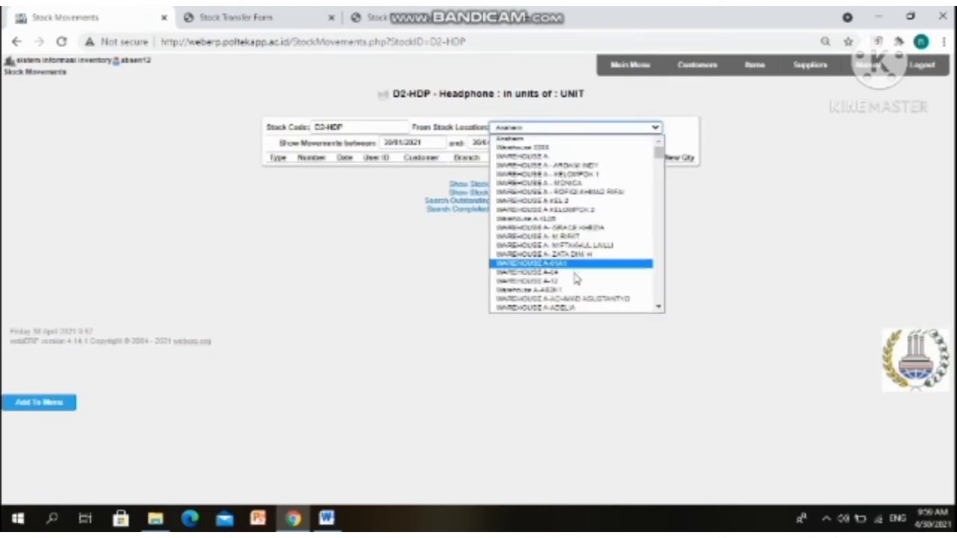
pyautogui.click(580, 280)
pyautogui.click(603, 144)
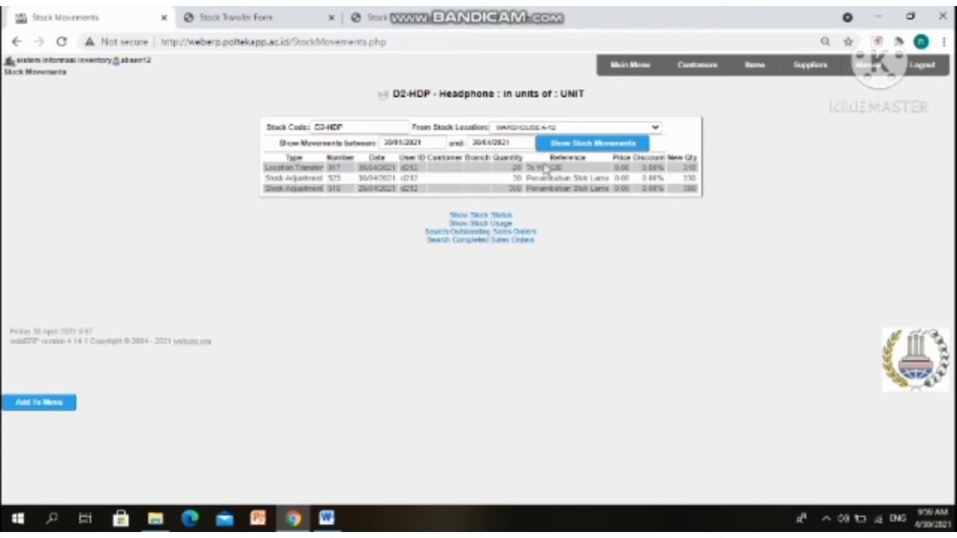
pyautogui.click(620, 65)
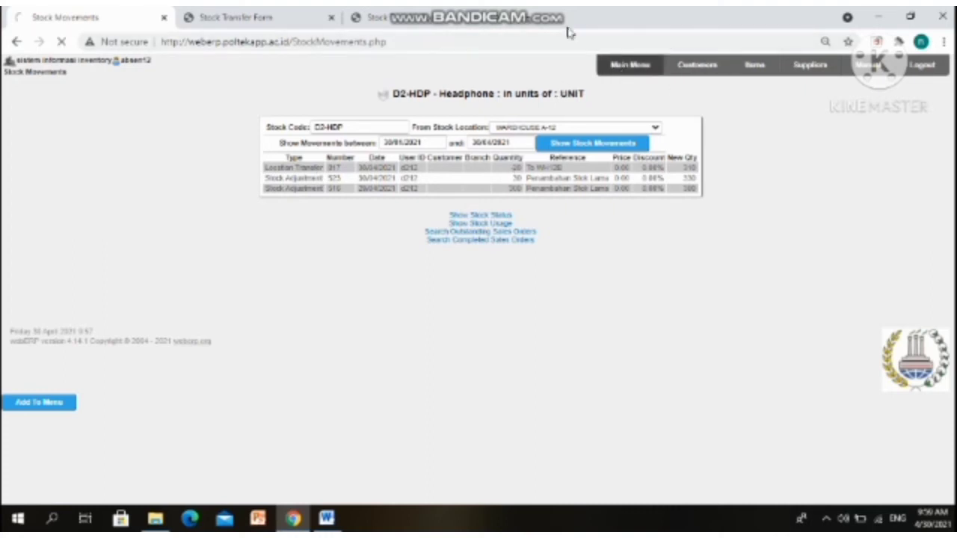
pyautogui.moveTo(567, 11)
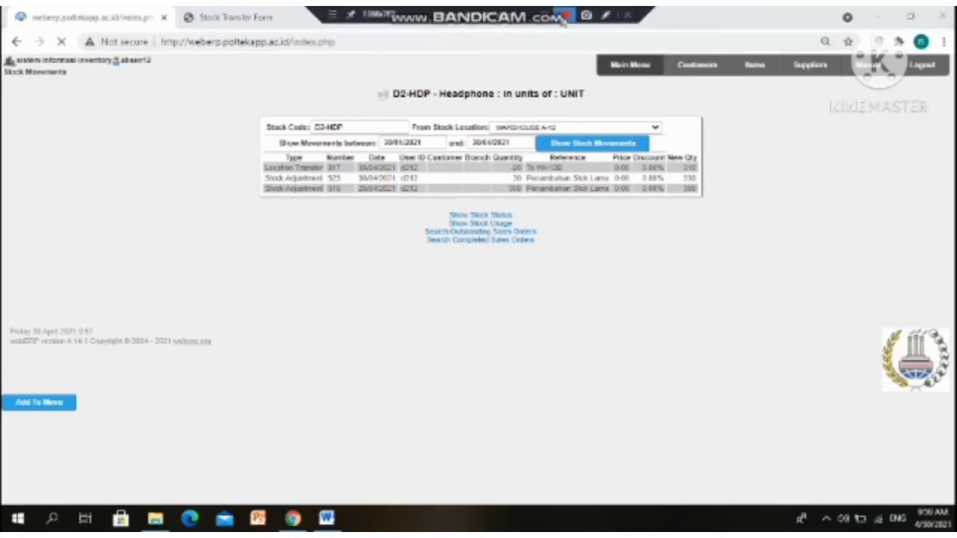
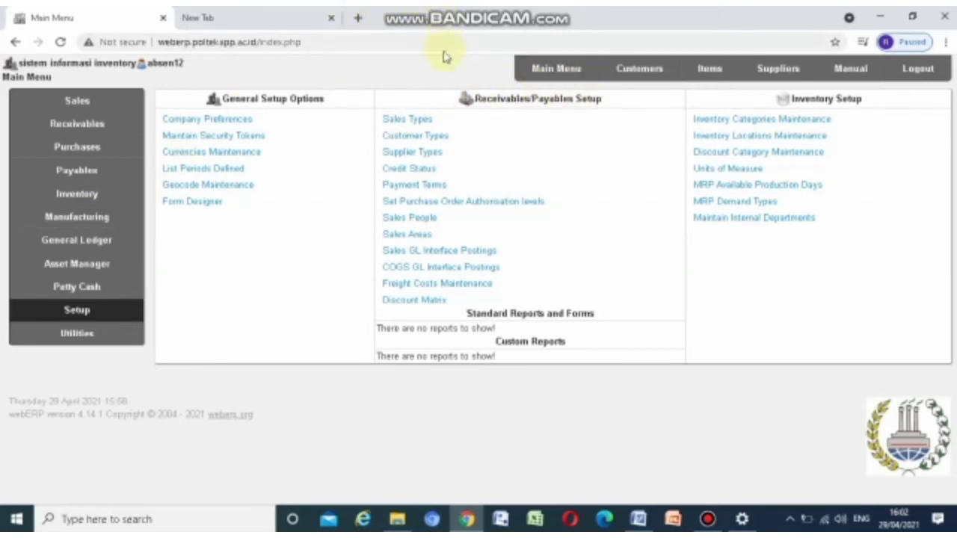
# In Sales Types, enter type code X3 with the name 'PT. BUMI SEJAGAT'
pyautogui.click(408, 125)
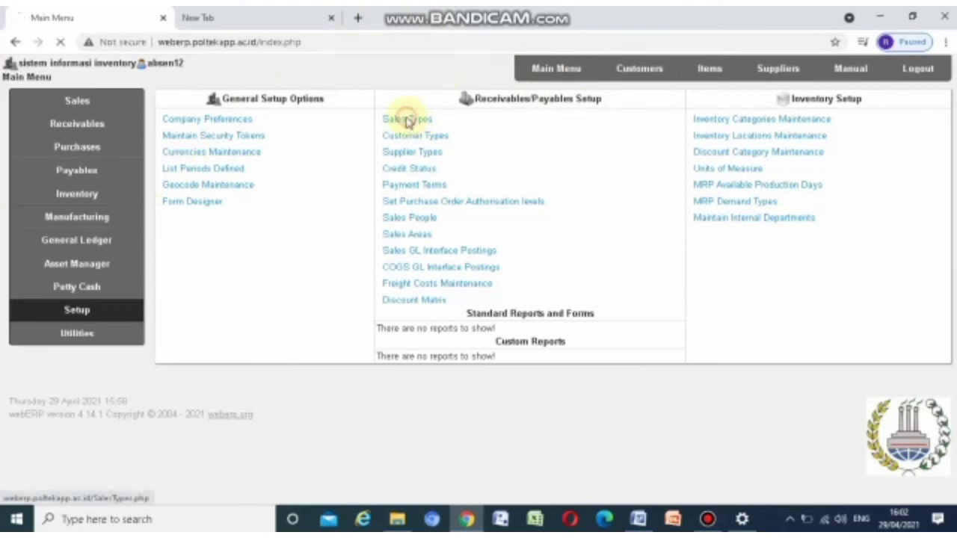
pyautogui.scroll(-15, 449, 268)
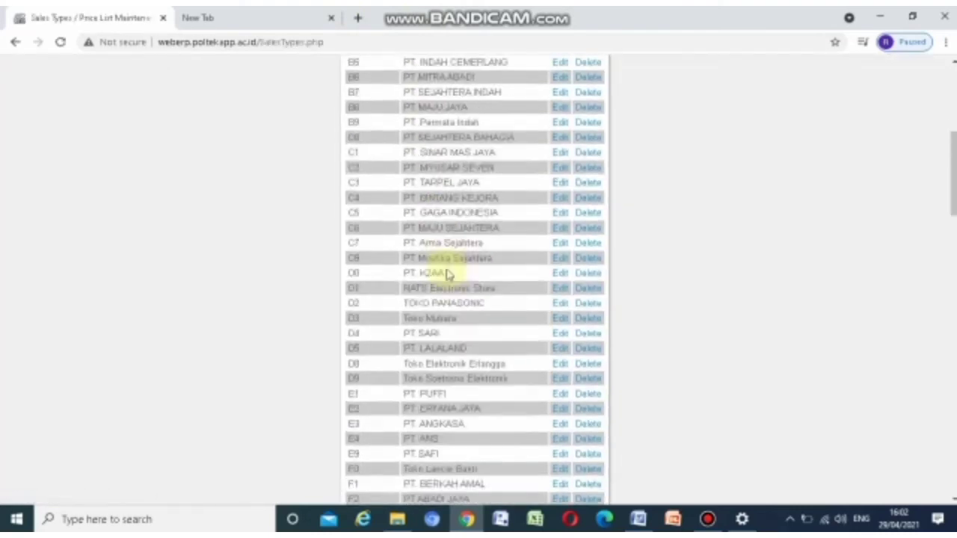
pyautogui.scroll(-10, 459, 187)
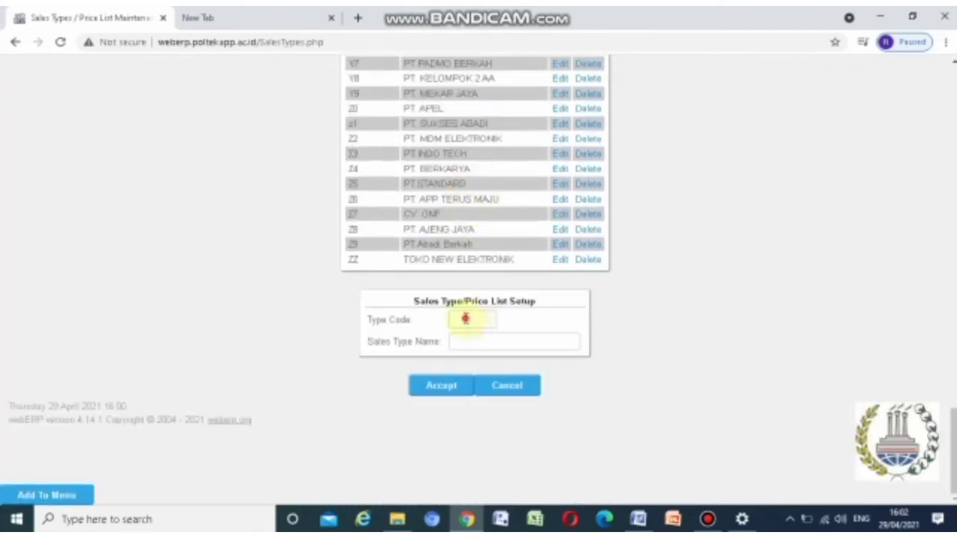
pyautogui.click(466, 319)
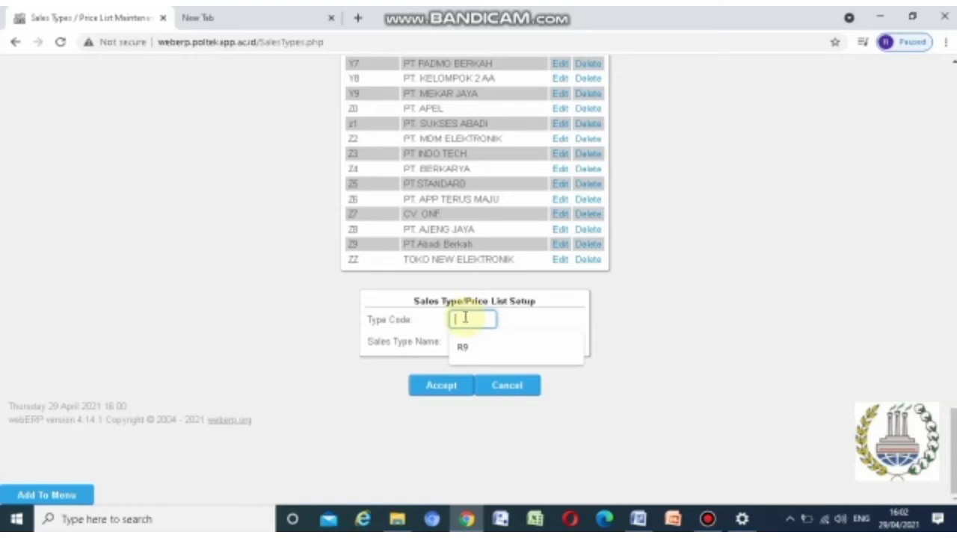
pyautogui.write('s3')
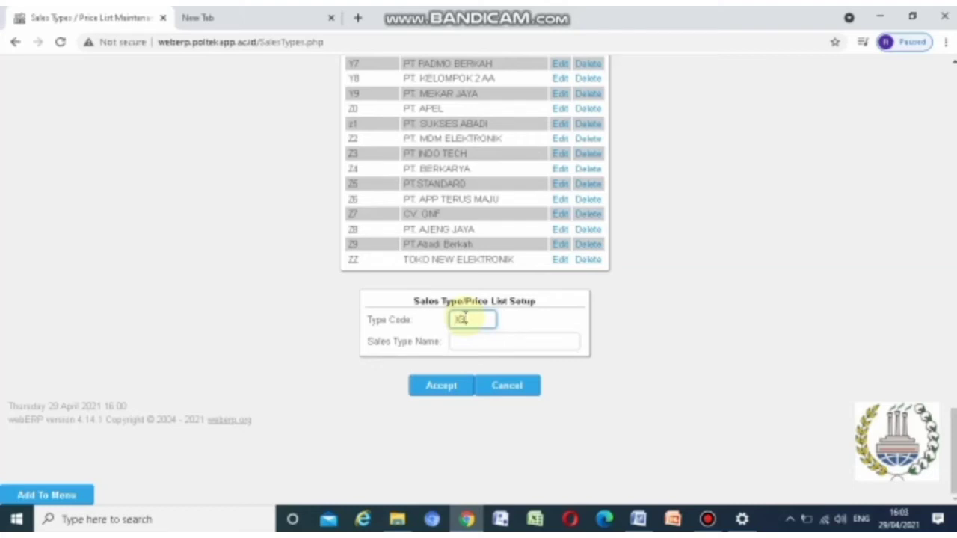
pyautogui.click(473, 339)
pyautogui.click(473, 339)
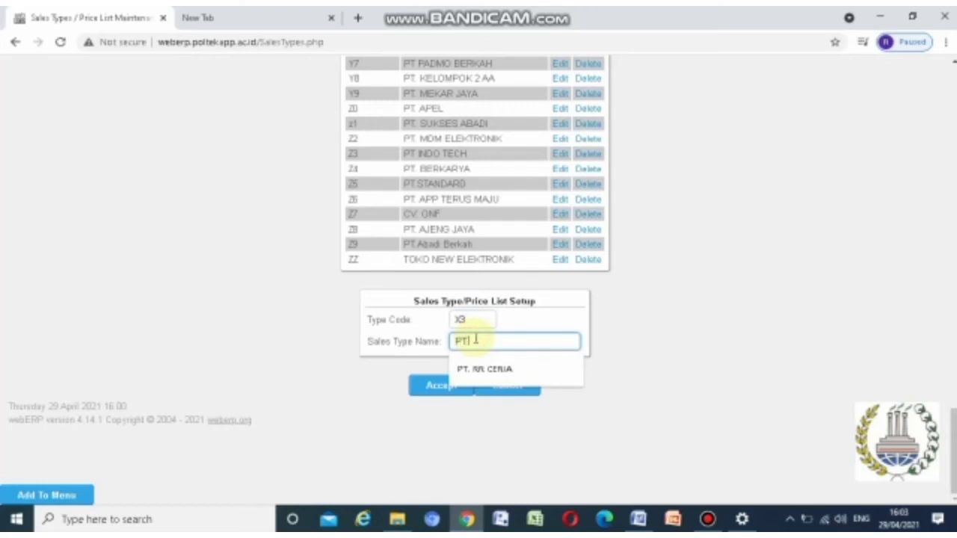
pyautogui.write('PT. BUM')
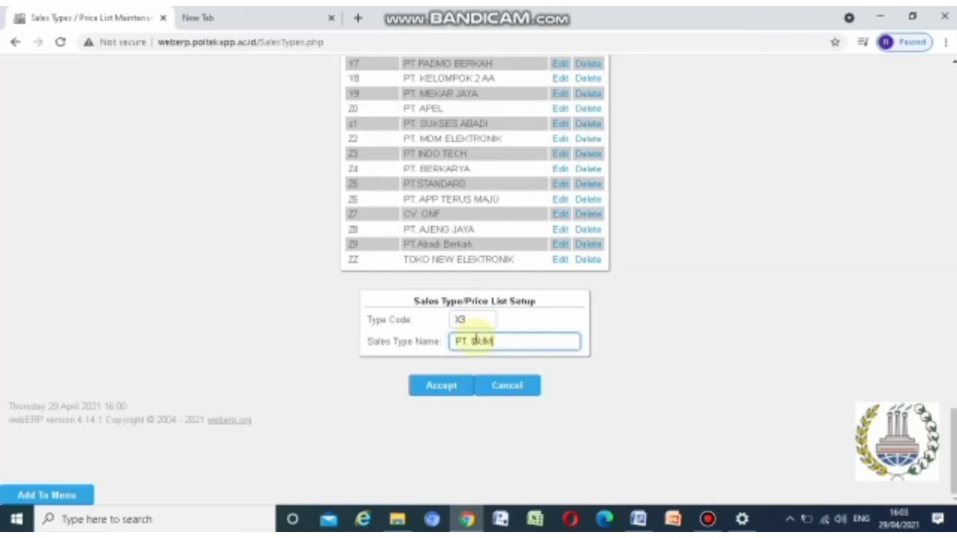
pyautogui.write('I SEJAGAT')
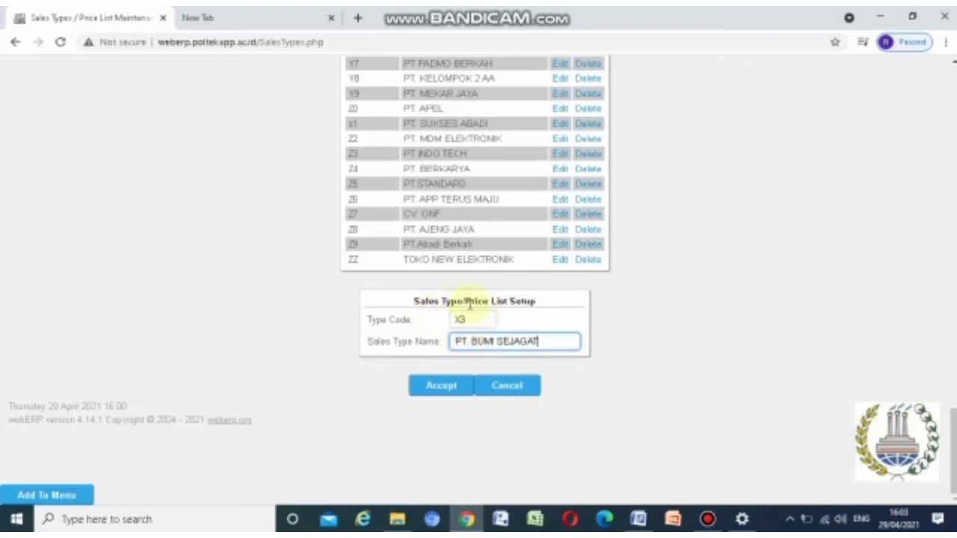
# Accept the new sales type, check it in the list, and return to the main menu
pyautogui.scroll(3, 385, 294)
pyautogui.scroll(-1, 384, 295)
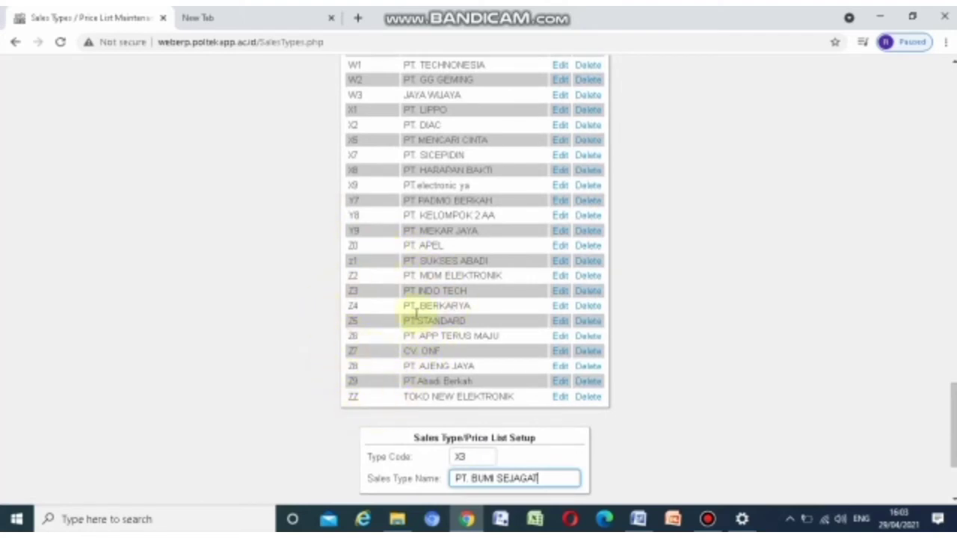
pyautogui.scroll(-2, 323, 386)
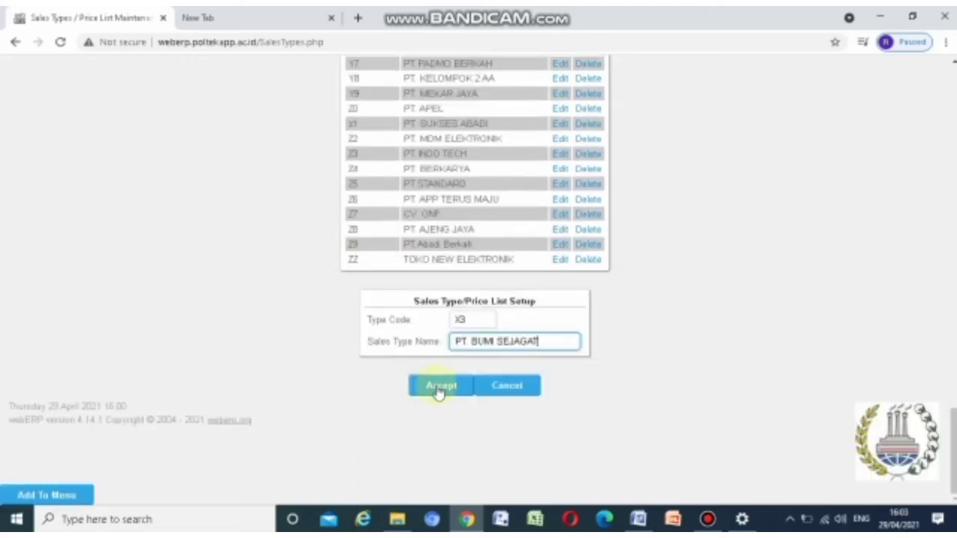
pyautogui.click(439, 387)
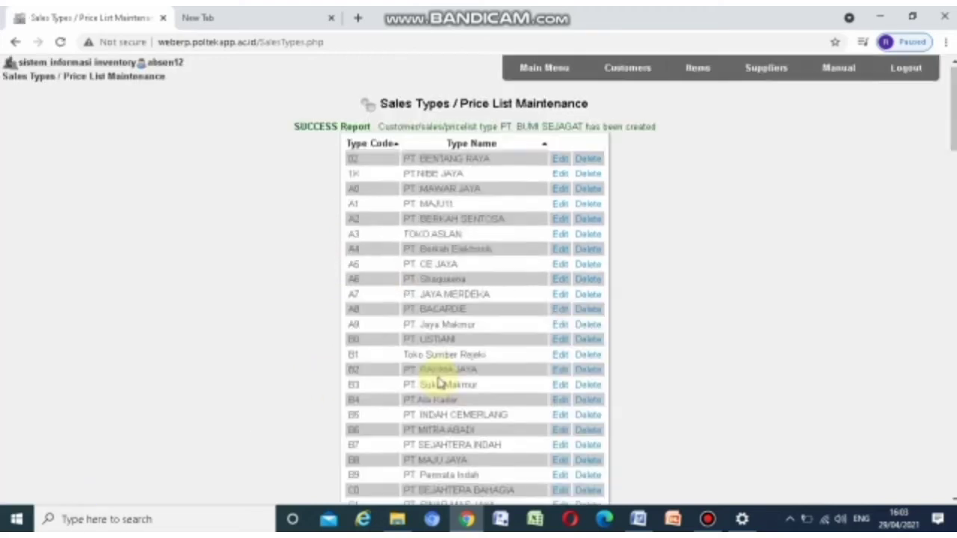
pyautogui.scroll(-6, 440, 384)
pyautogui.scroll(-5, 439, 381)
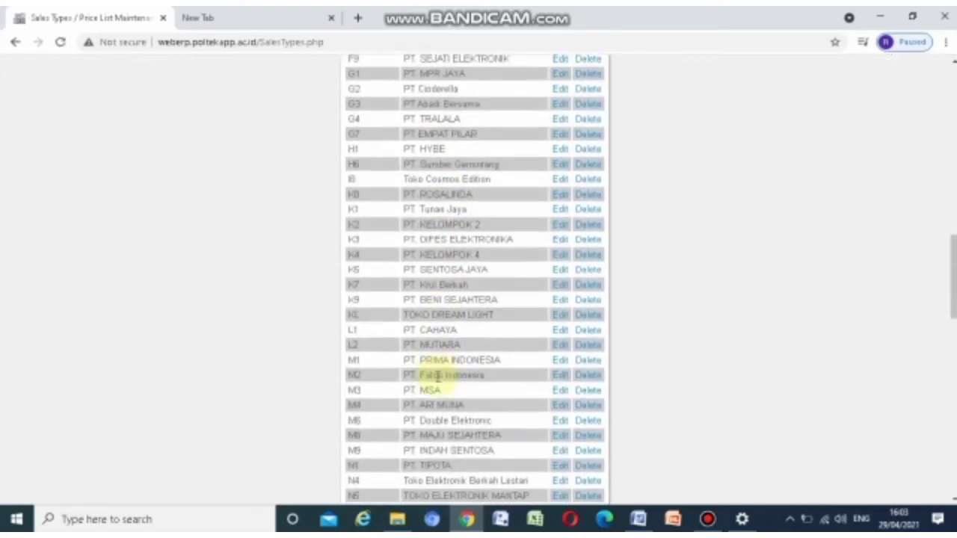
pyautogui.scroll(-5, 439, 379)
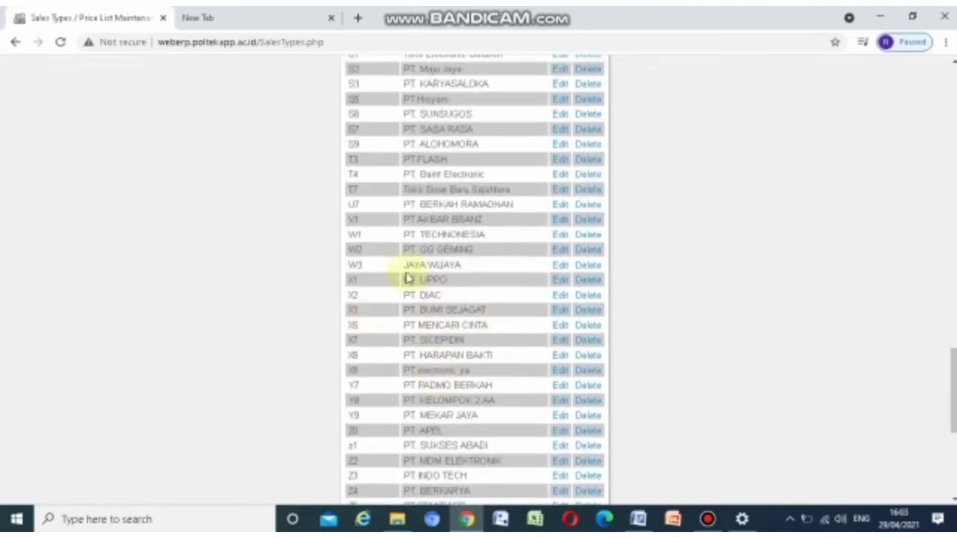
pyautogui.scroll(15, 463, 333)
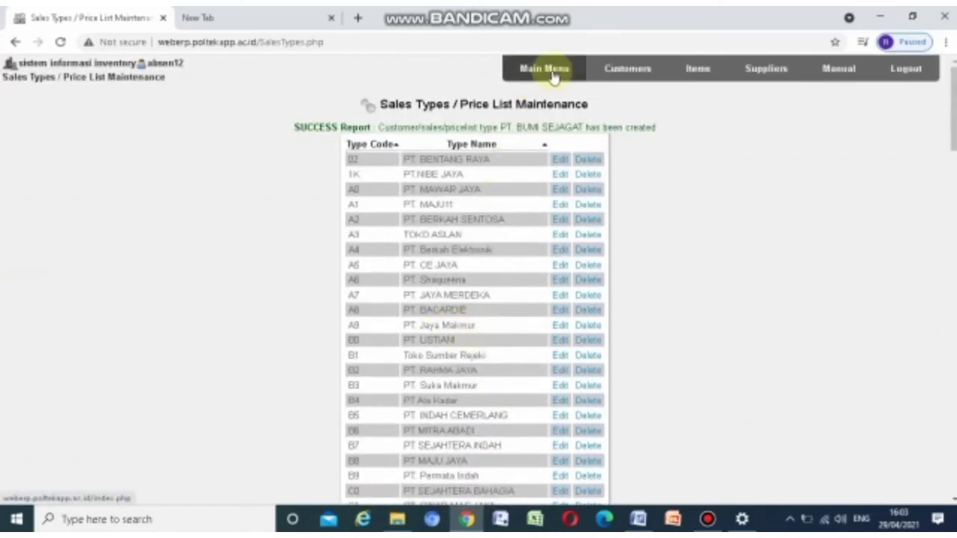
pyautogui.click(553, 72)
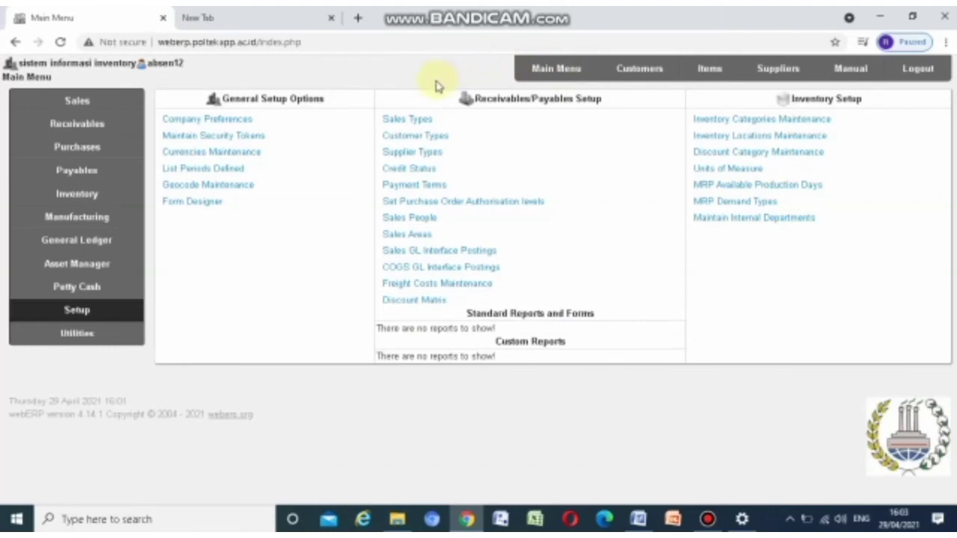
# Edit customer type 3, rename it 'PT. KILAU BINTANG', save, and return to the main menu
pyautogui.click(410, 141)
pyautogui.scroll(-5, 486, 239)
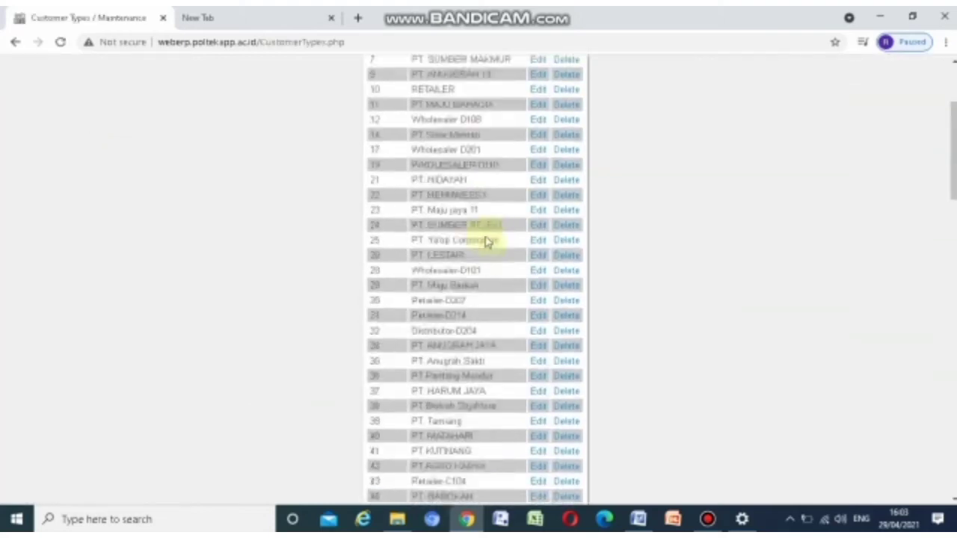
pyautogui.scroll(-5, 482, 239)
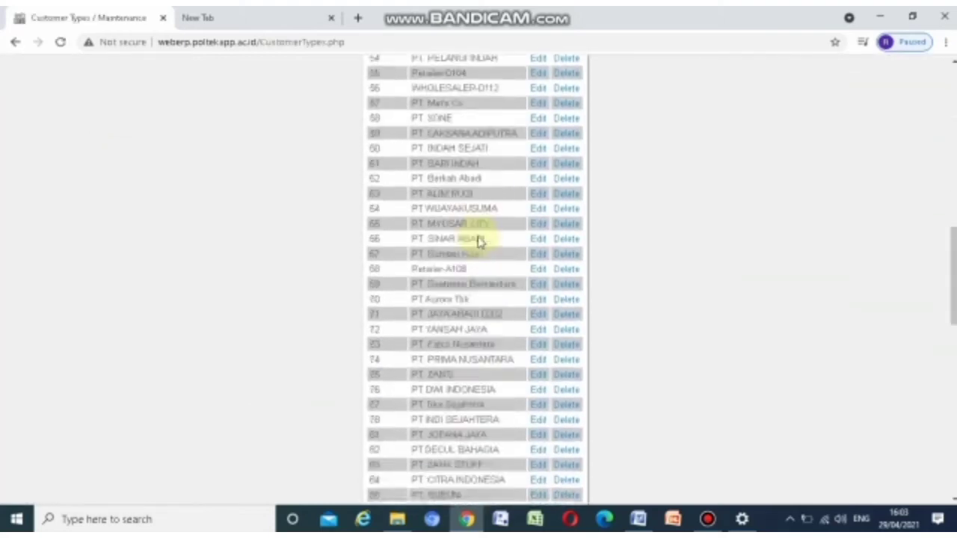
pyautogui.click(538, 204)
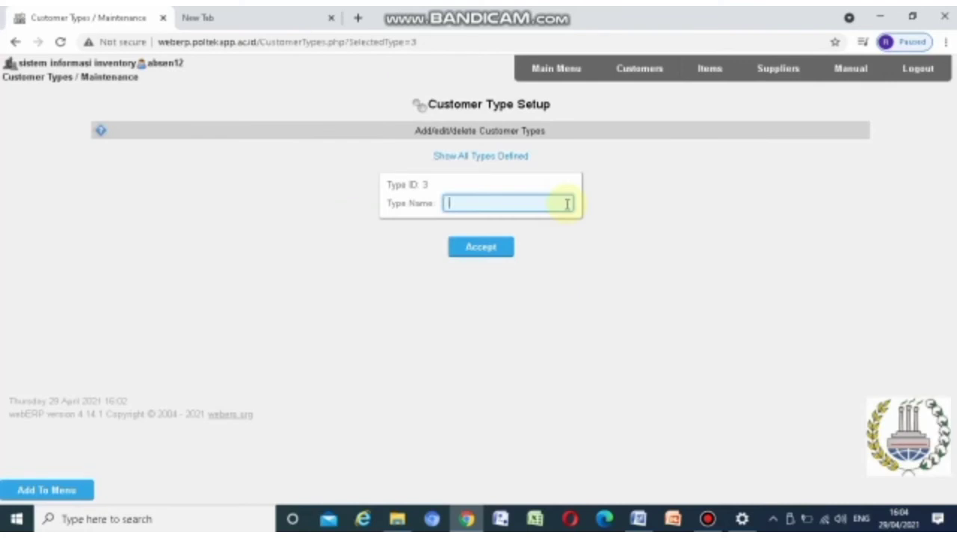
pyautogui.write('p')
pyautogui.press('BackSpace')
pyautogui.write('PT')
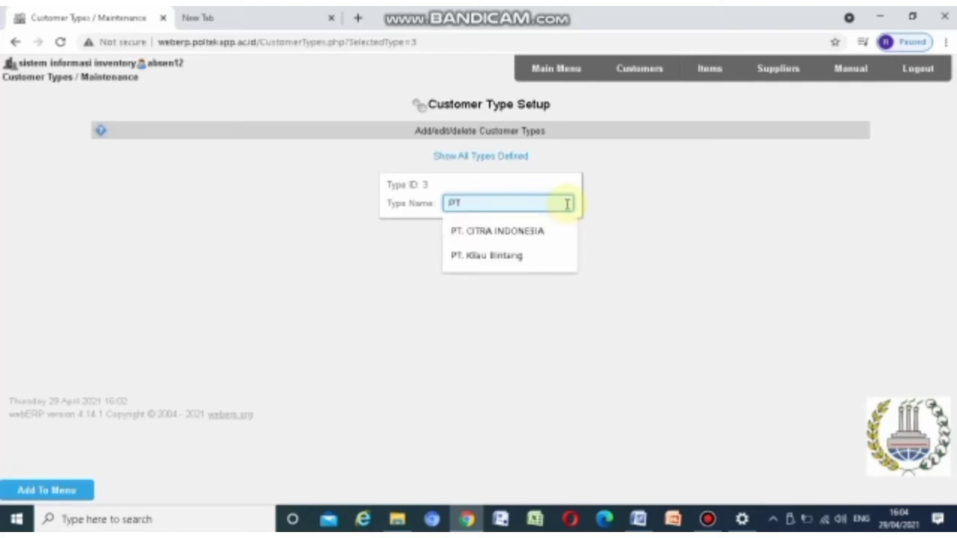
pyautogui.write('. KIL')
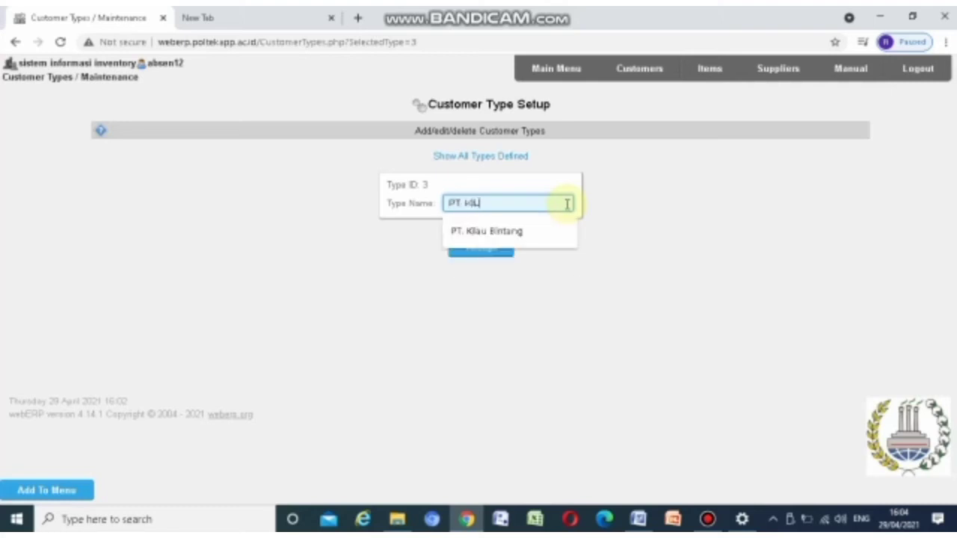
pyautogui.write('AU BINTANG')
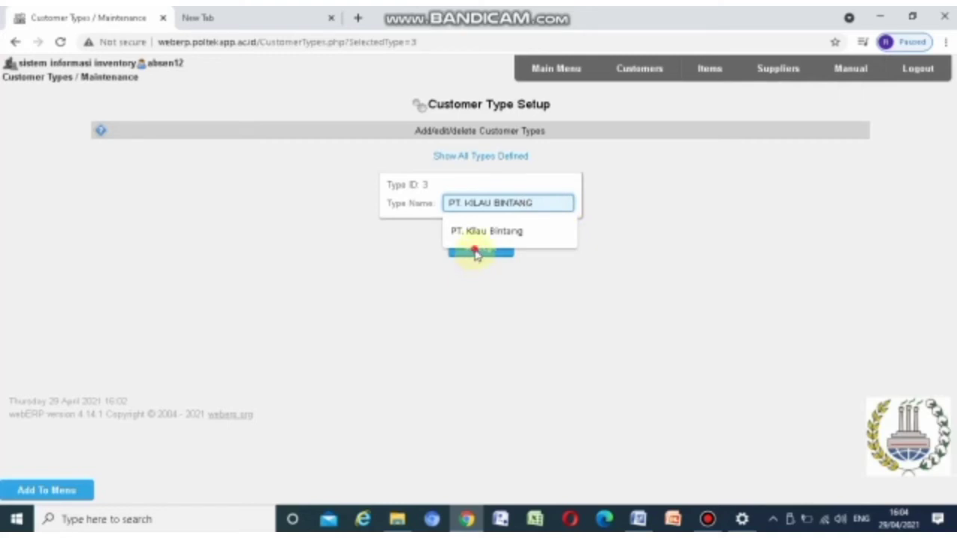
pyautogui.click(479, 255)
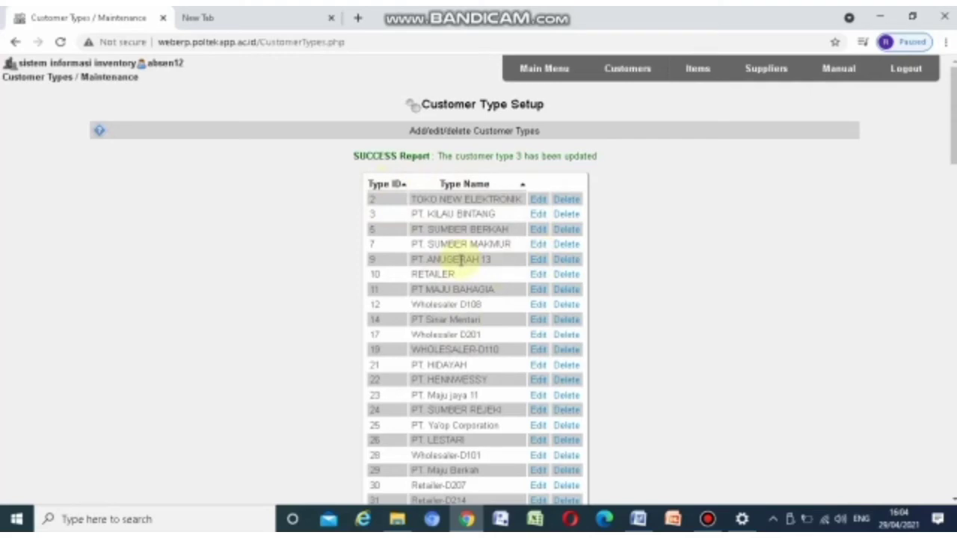
pyautogui.click(545, 69)
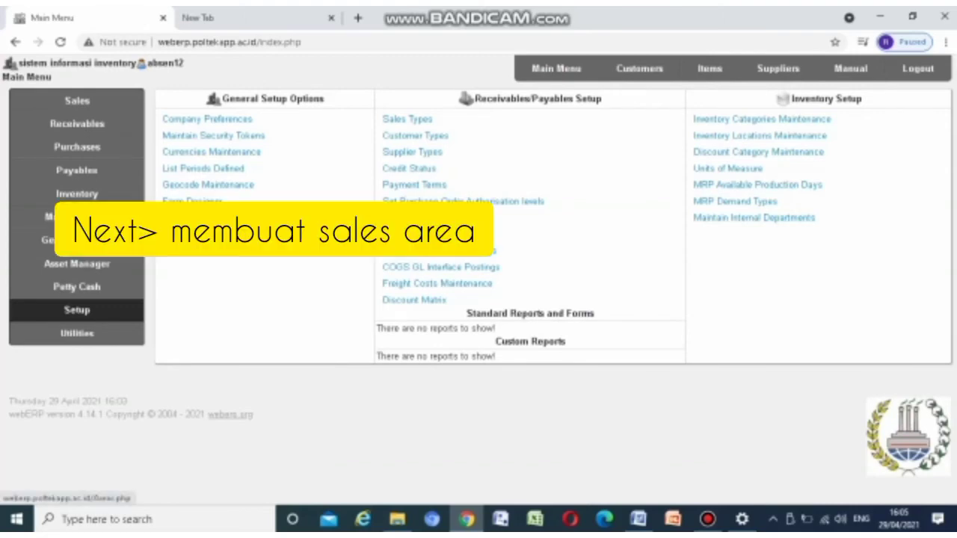
# Insert sales area D23 named Jawa Barat, then go back to the main menu
pyautogui.click(411, 234)
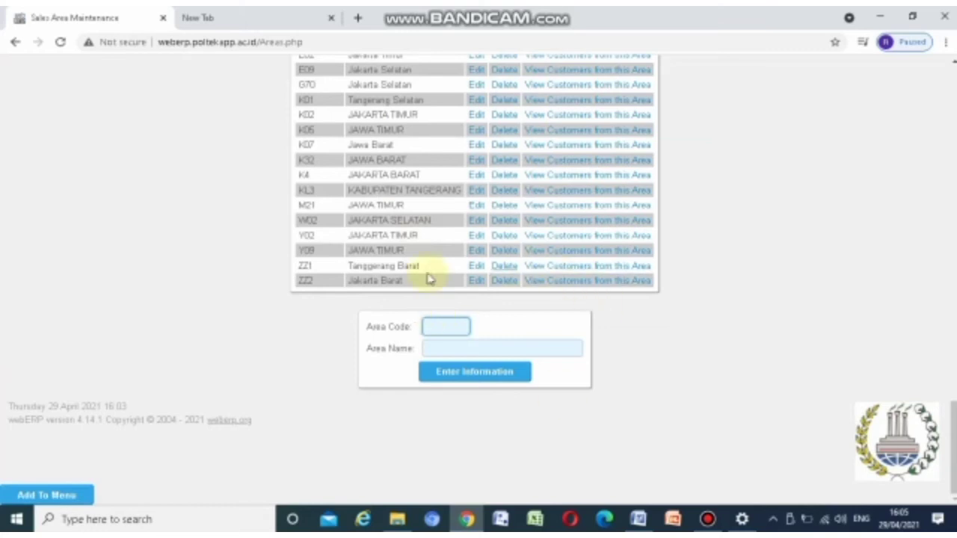
pyautogui.click(432, 326)
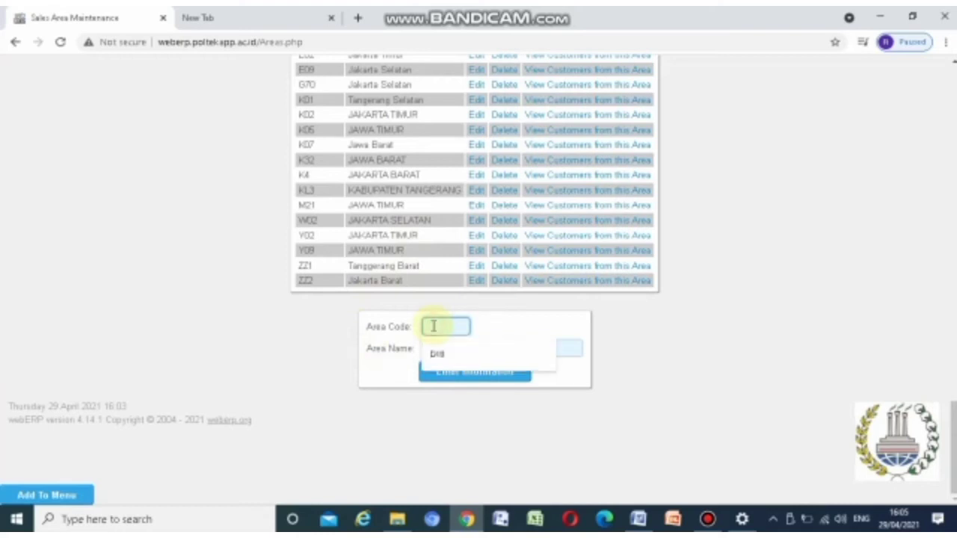
pyautogui.write('DI8')
pyautogui.click(562, 347)
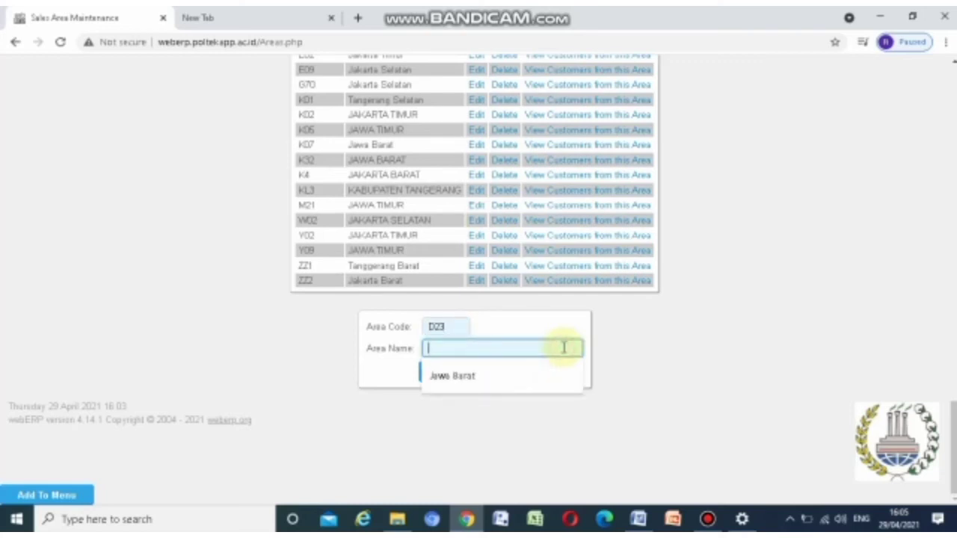
pyautogui.write('Jawa Barat')
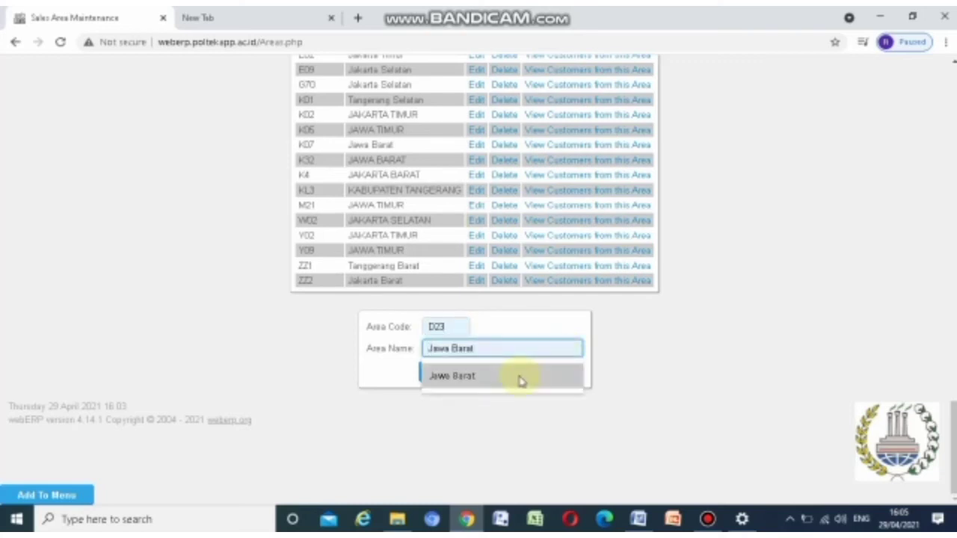
pyautogui.click(497, 378)
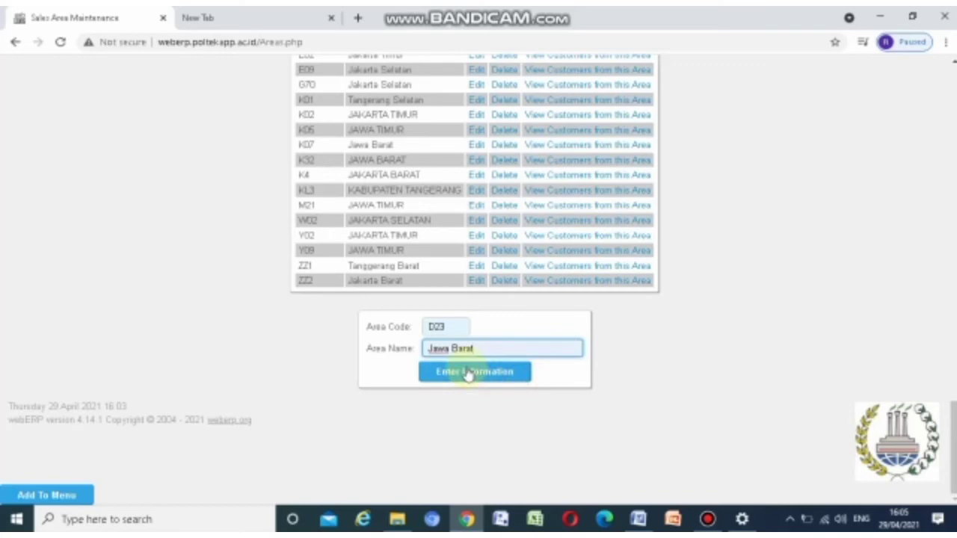
pyautogui.click(469, 374)
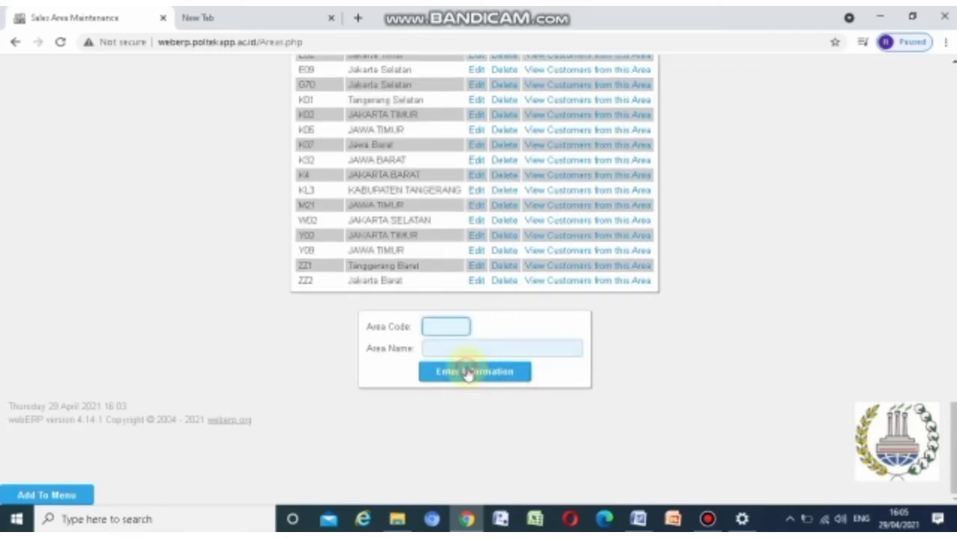
pyautogui.scroll(1, 466, 382)
pyautogui.scroll(4, 292, 387)
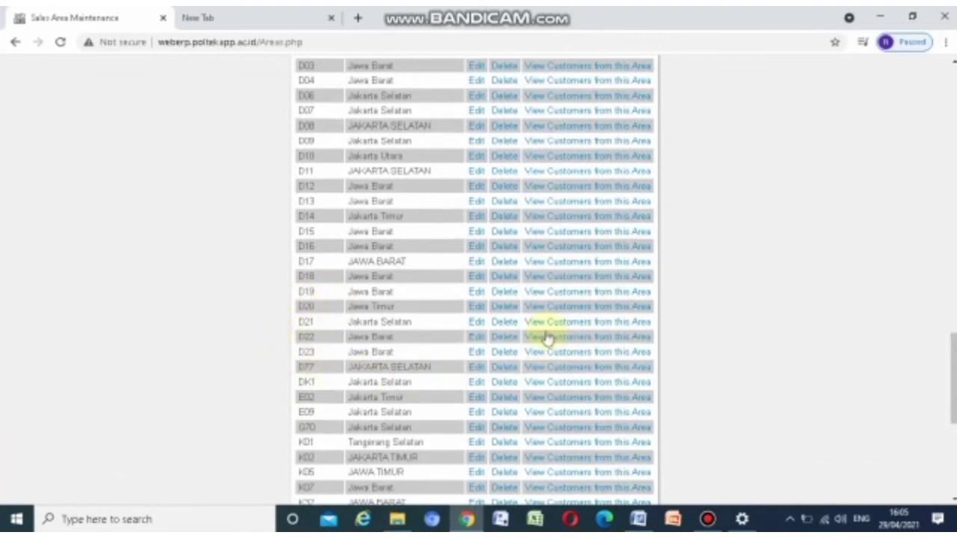
pyautogui.scroll(10, 359, 368)
pyautogui.scroll(5, 376, 367)
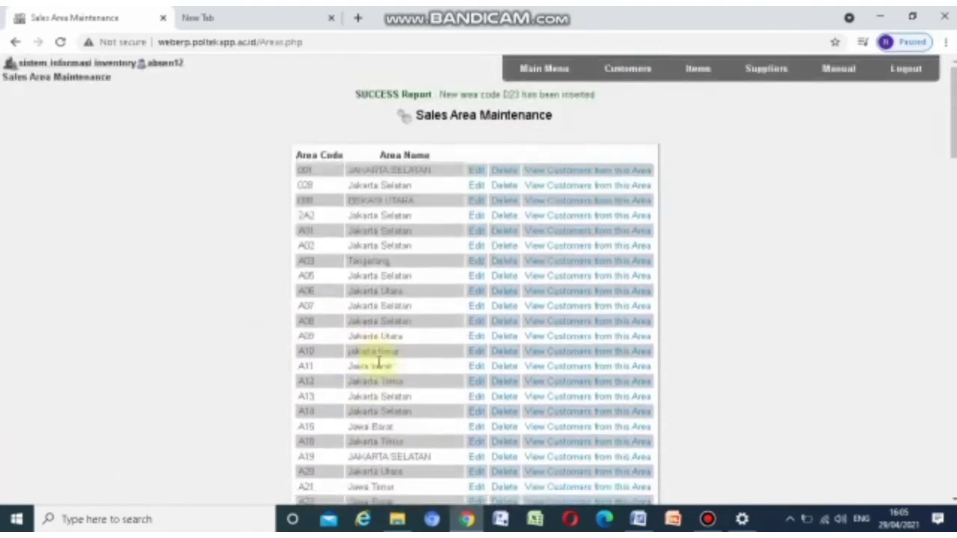
pyautogui.click(545, 71)
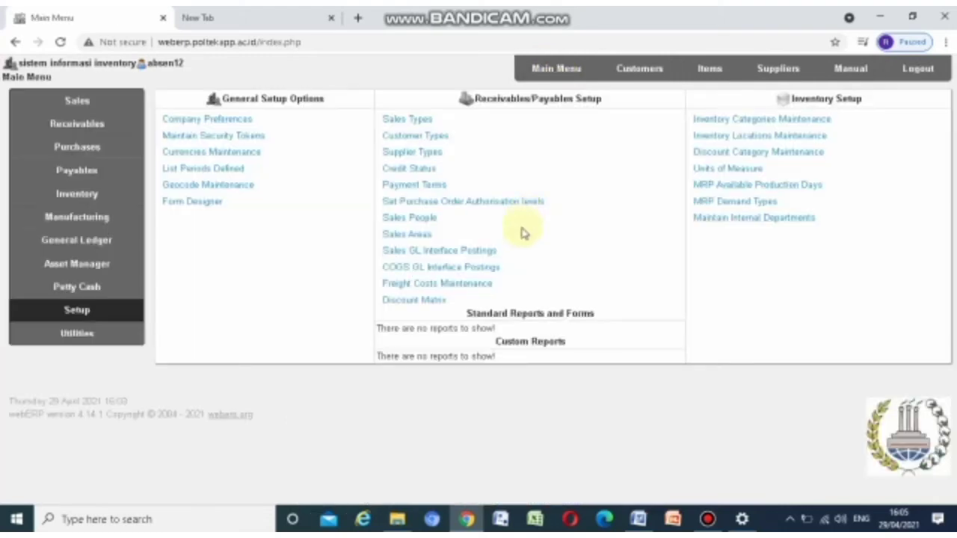
# Start a new salesperson with code D17, the person's full name and telephone number
pyautogui.click(387, 228)
pyautogui.scroll(-10, 407, 217)
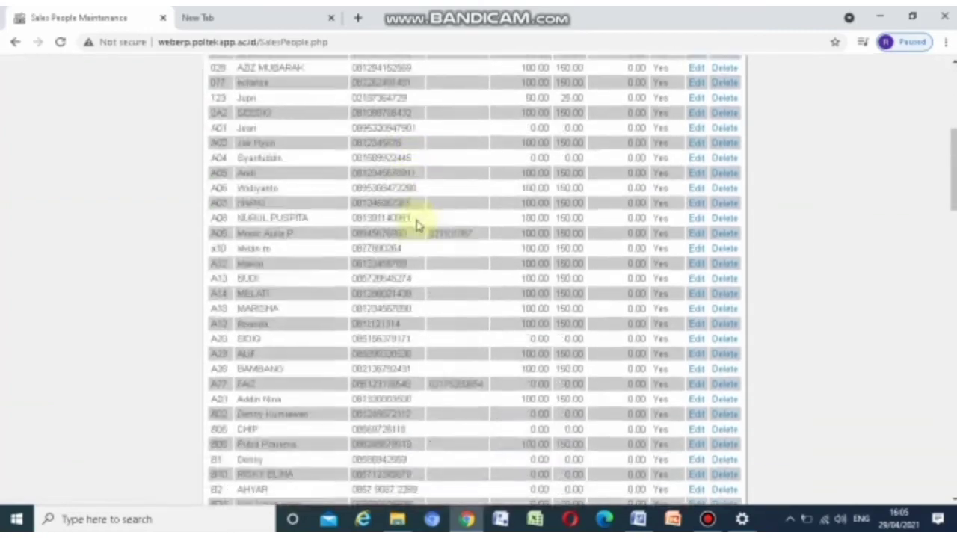
pyautogui.scroll(-15, 423, 220)
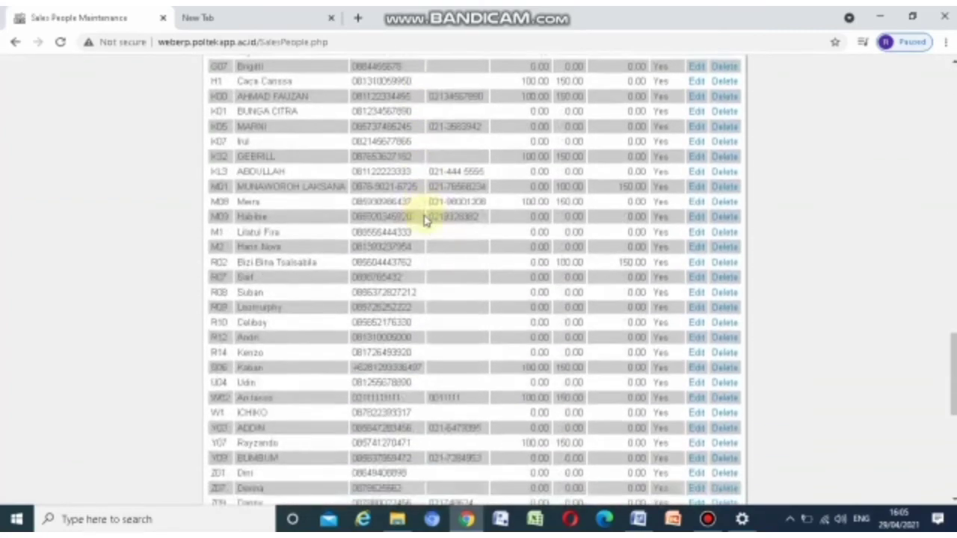
pyautogui.scroll(-5, 424, 220)
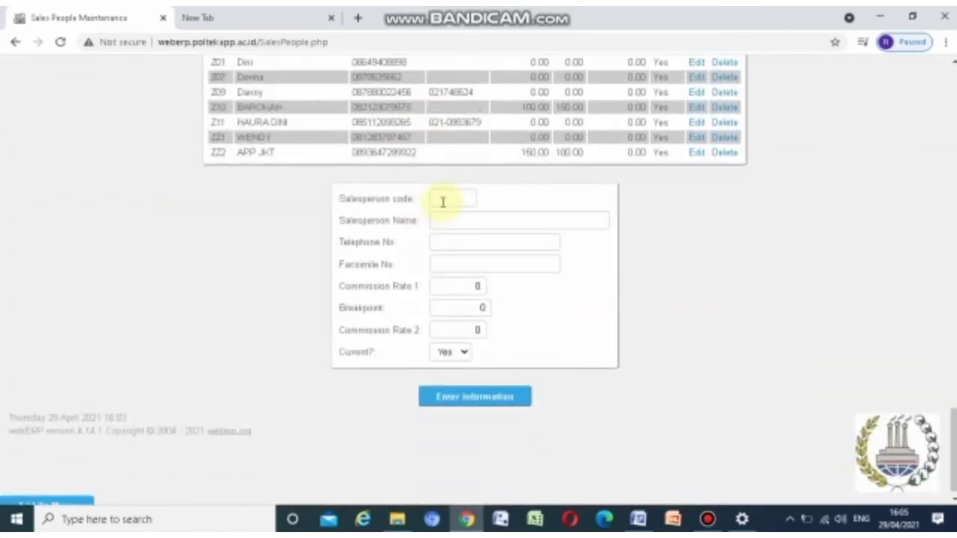
pyautogui.click(442, 201)
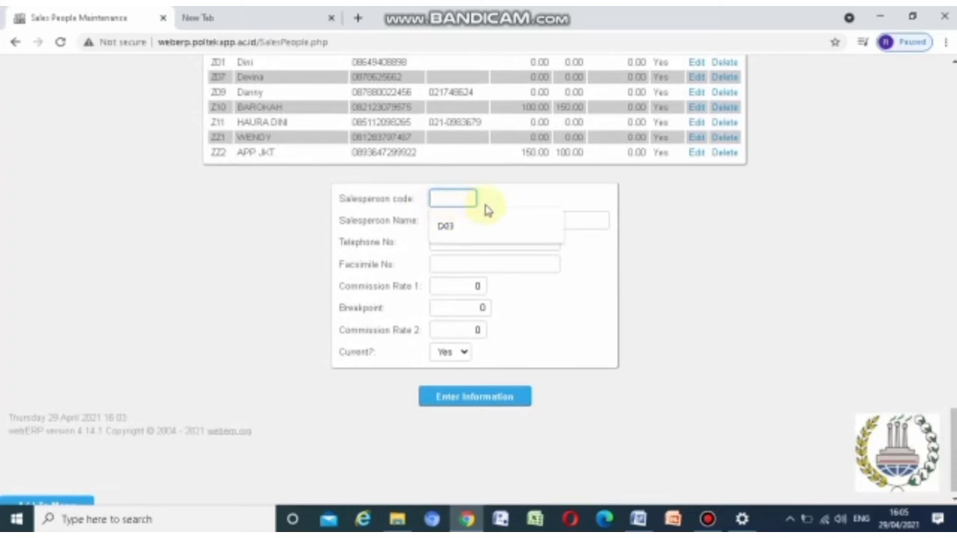
pyautogui.write('D17')
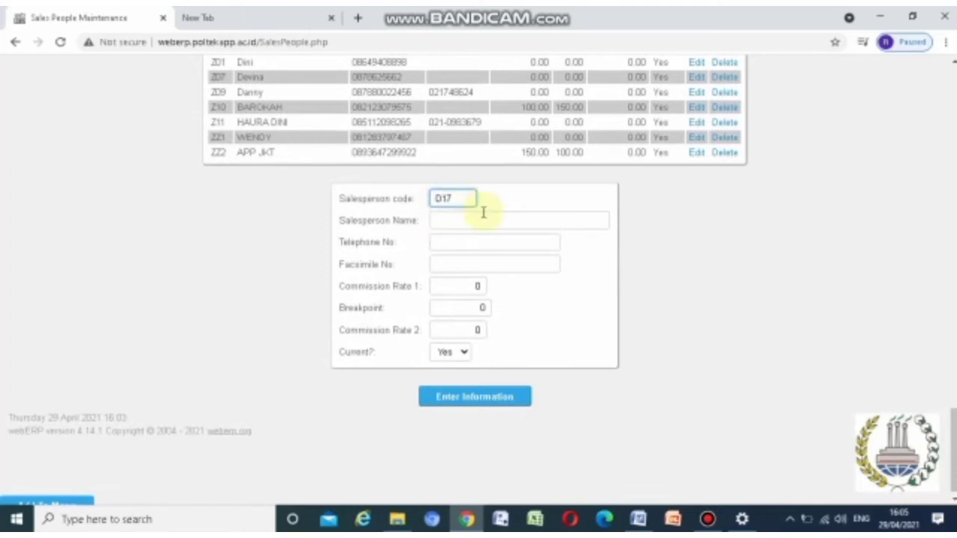
pyautogui.click(483, 217)
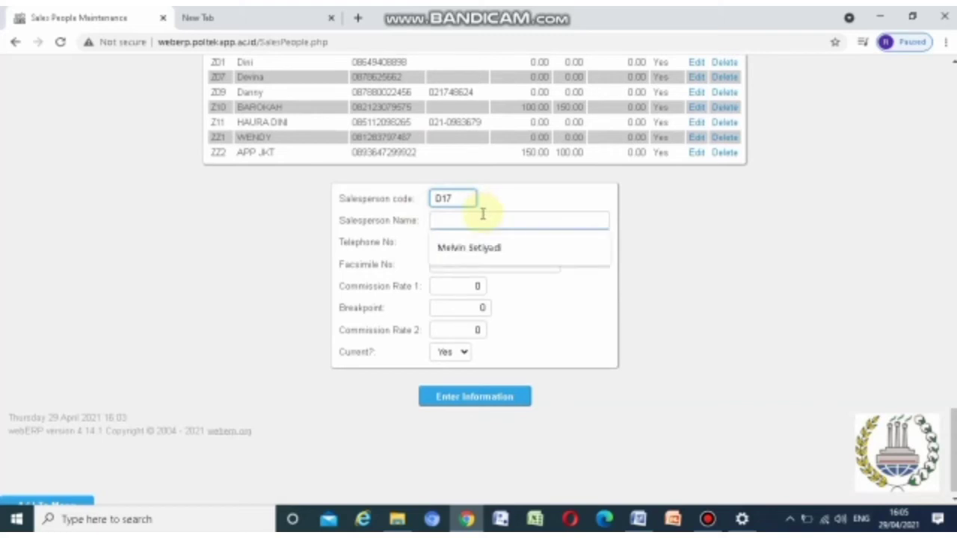
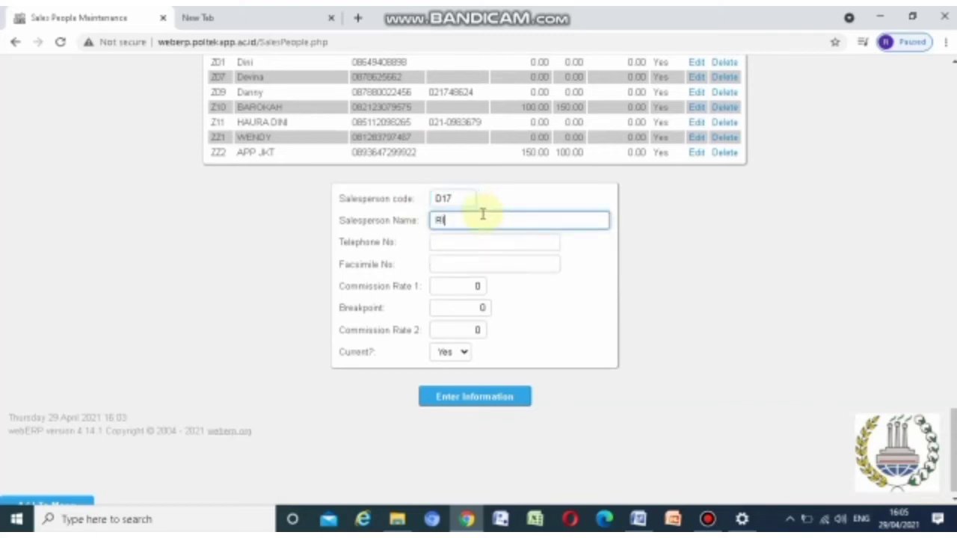
pyautogui.click(484, 246)
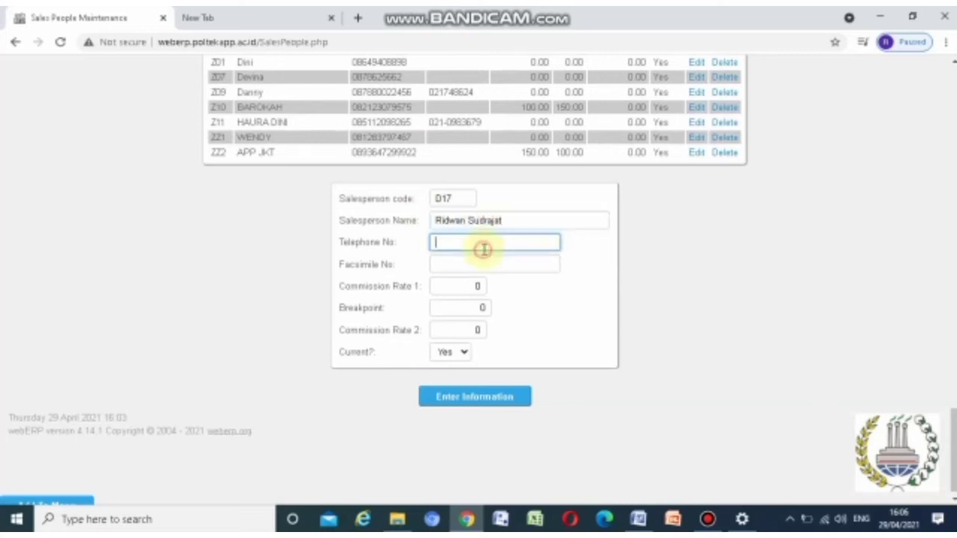
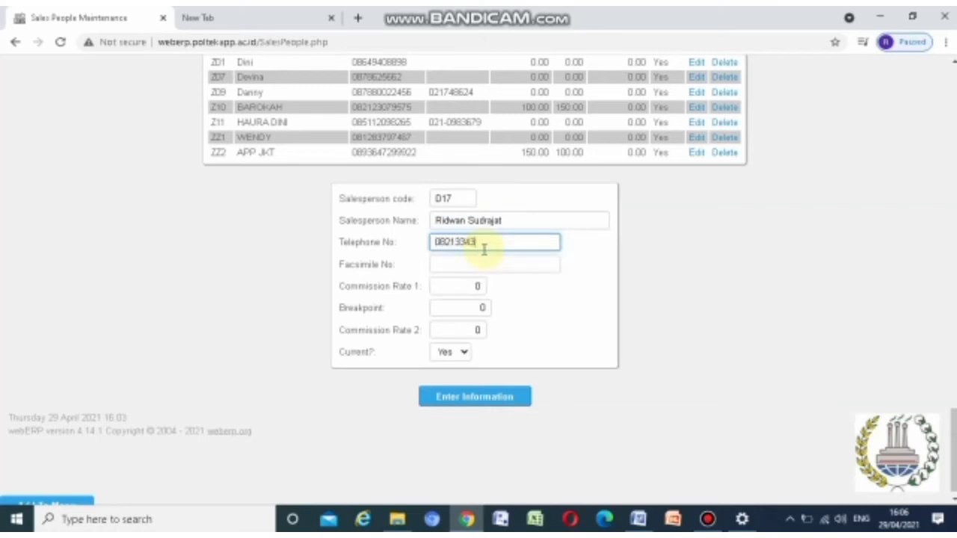
# Set commission rate 1 to 100 and the breakpoint to 150, then submit
pyautogui.click(470, 287)
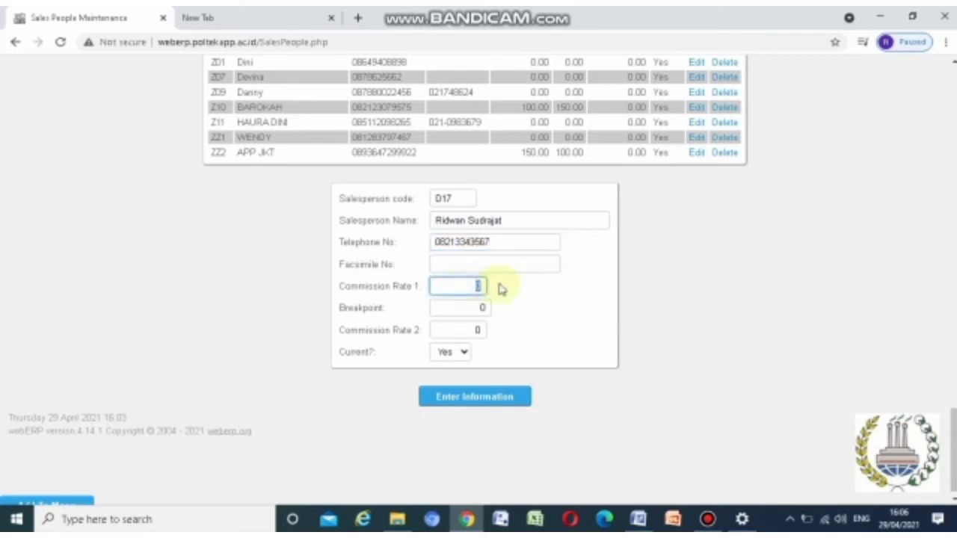
pyautogui.press('BackSpace')
pyautogui.write('100')
pyautogui.click(479, 307)
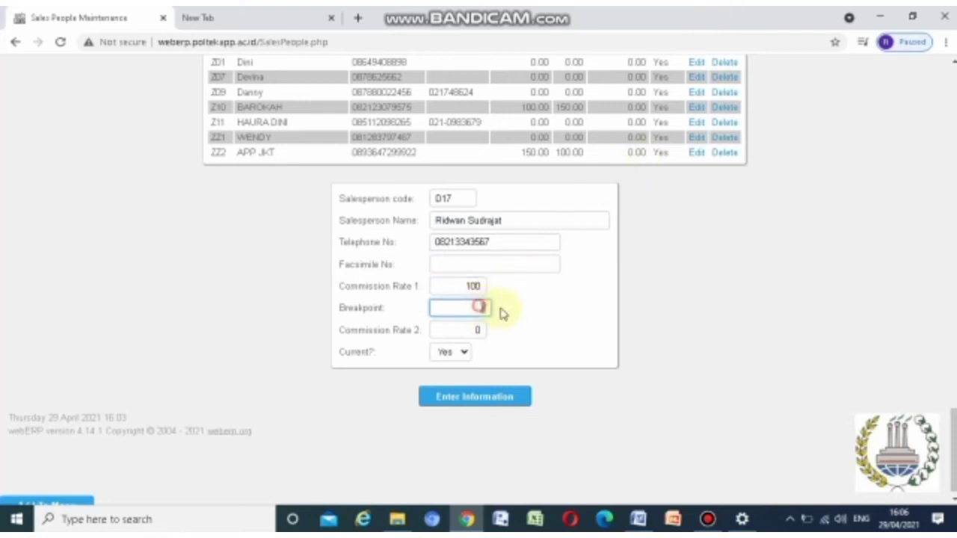
pyautogui.press('BackSpace')
pyautogui.write('150')
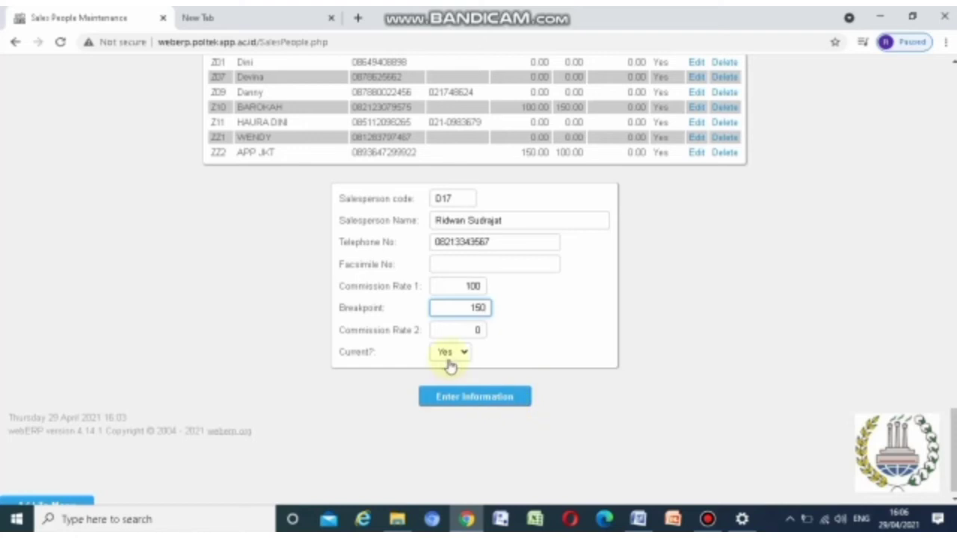
pyautogui.click(476, 397)
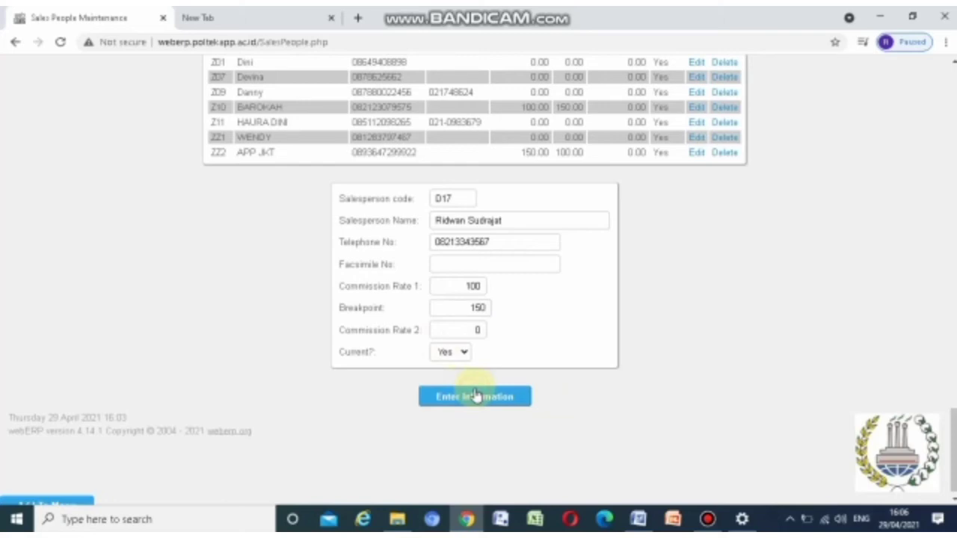
# Check D17 is listed with rate 100 and breakpoint 150, then return to the main menu
pyautogui.scroll(-10, 476, 396)
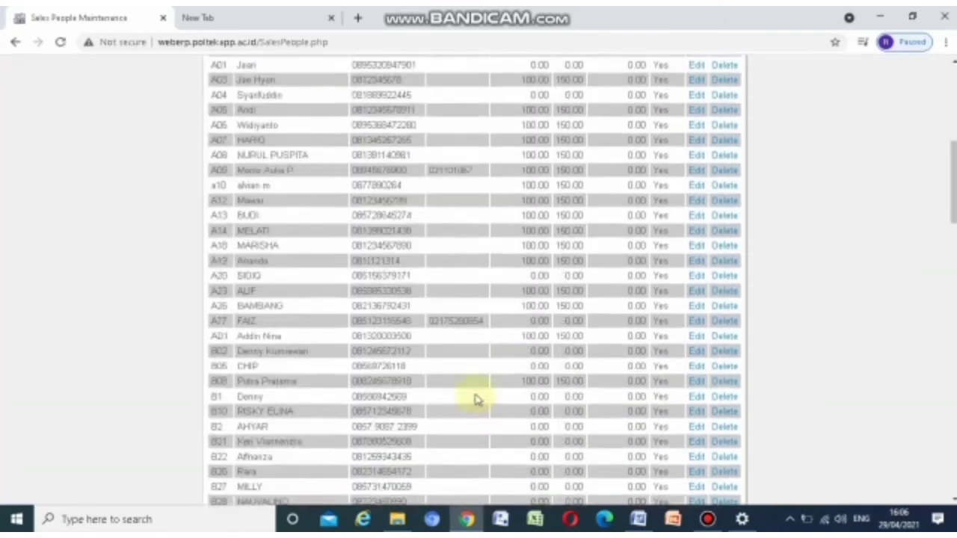
pyautogui.scroll(-5, 476, 397)
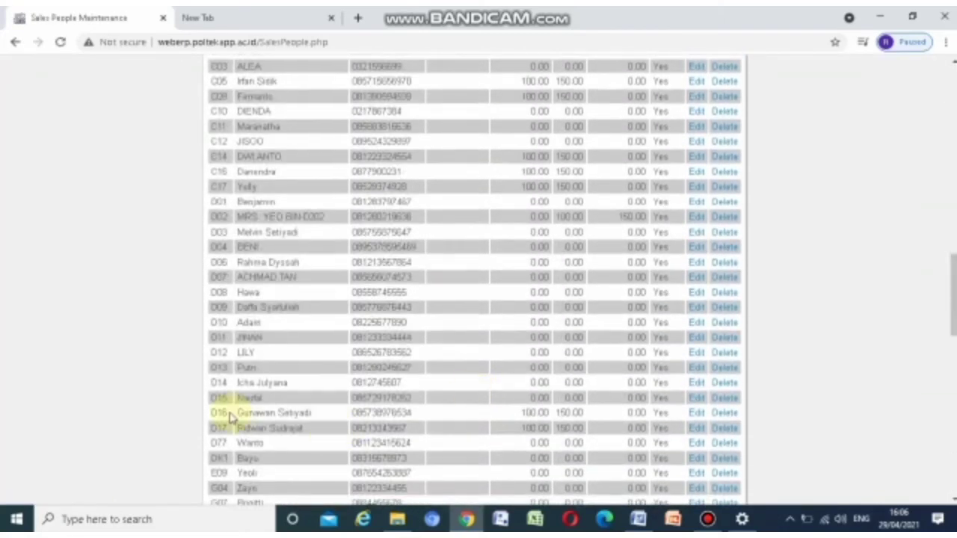
pyautogui.scroll(-1, 229, 417)
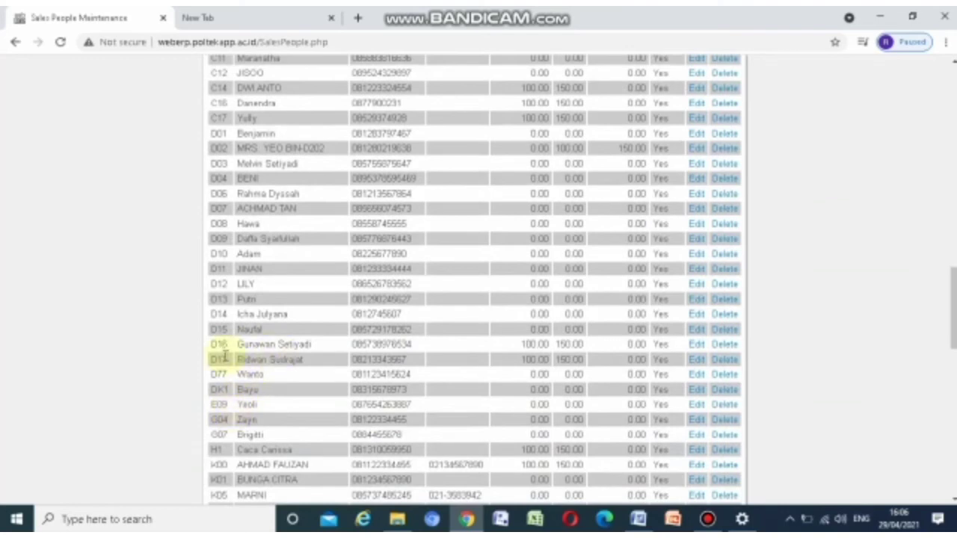
pyautogui.scroll(15, 289, 368)
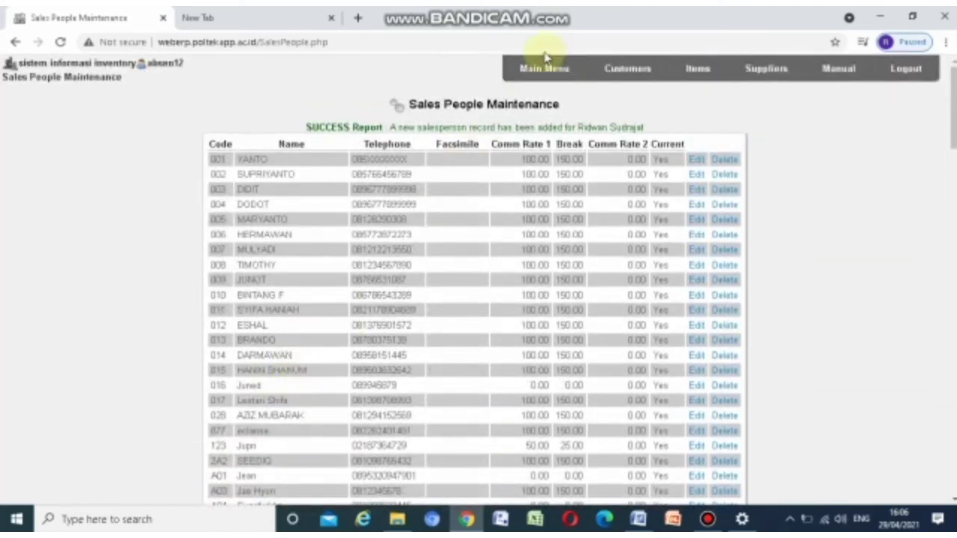
pyautogui.click(548, 67)
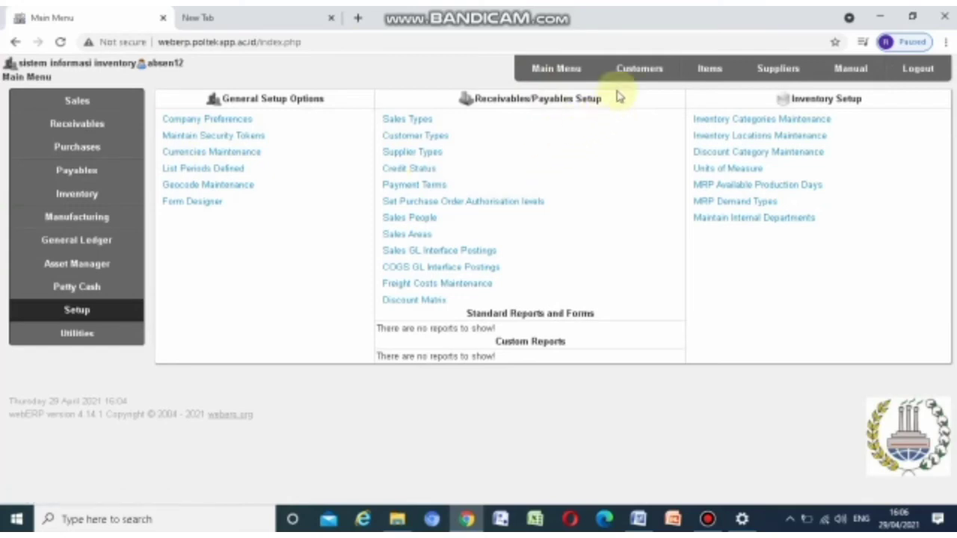
# Bring up the Add a New Customer form from the Customers area
pyautogui.click(632, 71)
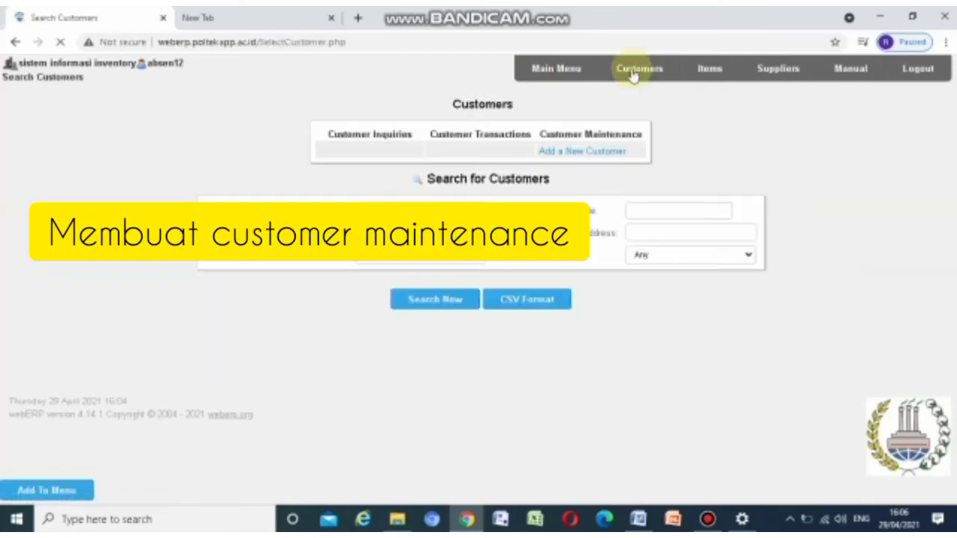
pyautogui.click(591, 159)
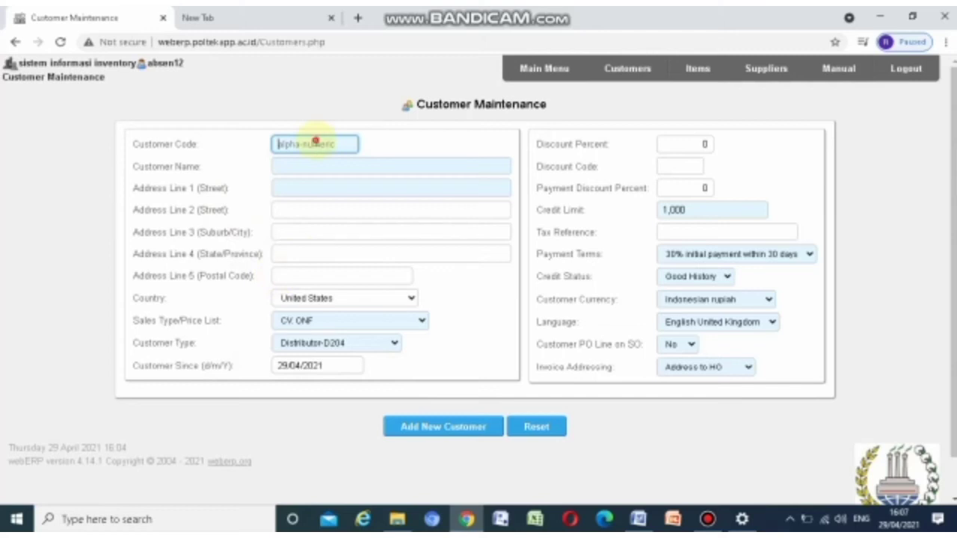
# Enter customer code CS12-CTM and customer name 'PT. COSTUMER RAJA'
pyautogui.click(315, 142)
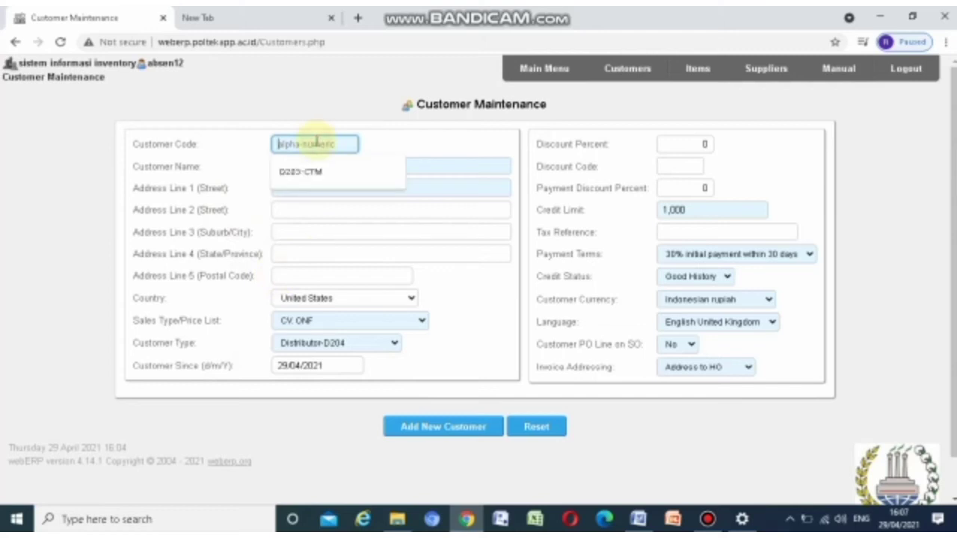
pyautogui.write('c')
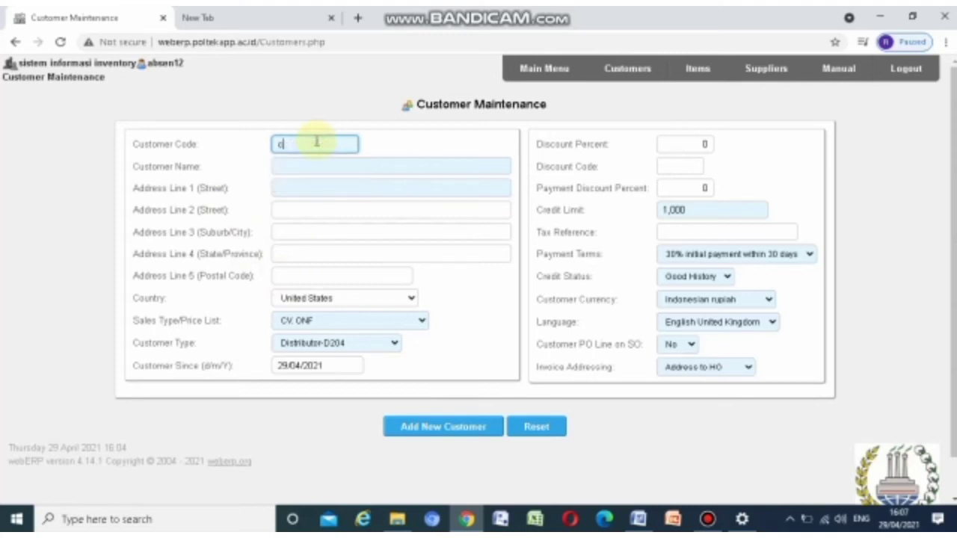
pyautogui.write('s12')
pyautogui.press('BackSpace')
pyautogui.press('BackSpace')
pyautogui.press('BackSpace')
pyautogui.press('BackSpace')
pyautogui.write('CS12-CTM')
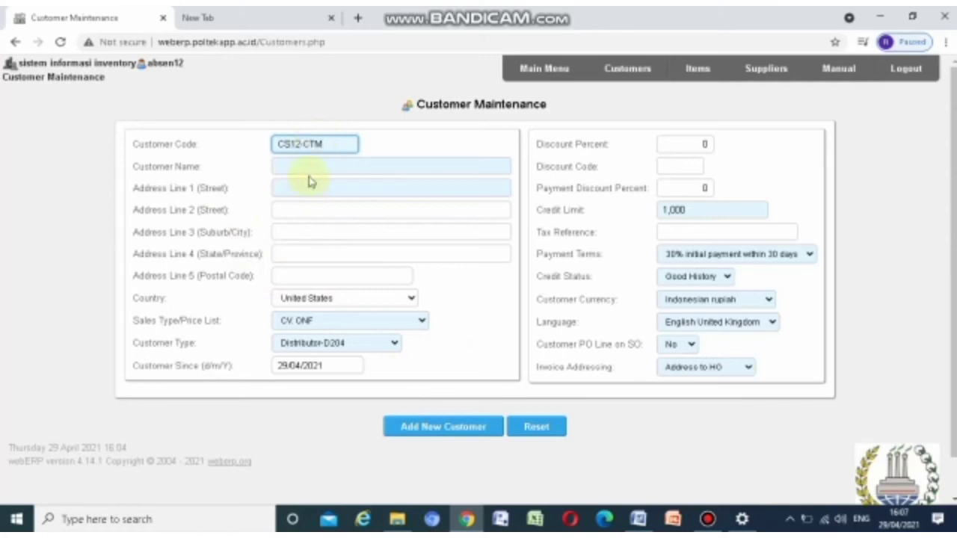
pyautogui.click(310, 171)
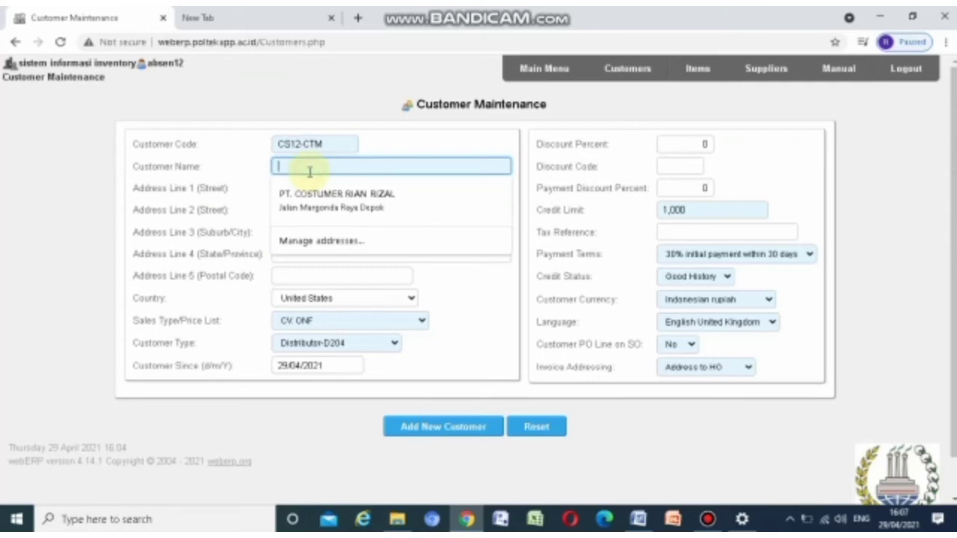
pyautogui.write('PT. KOSTUMER')
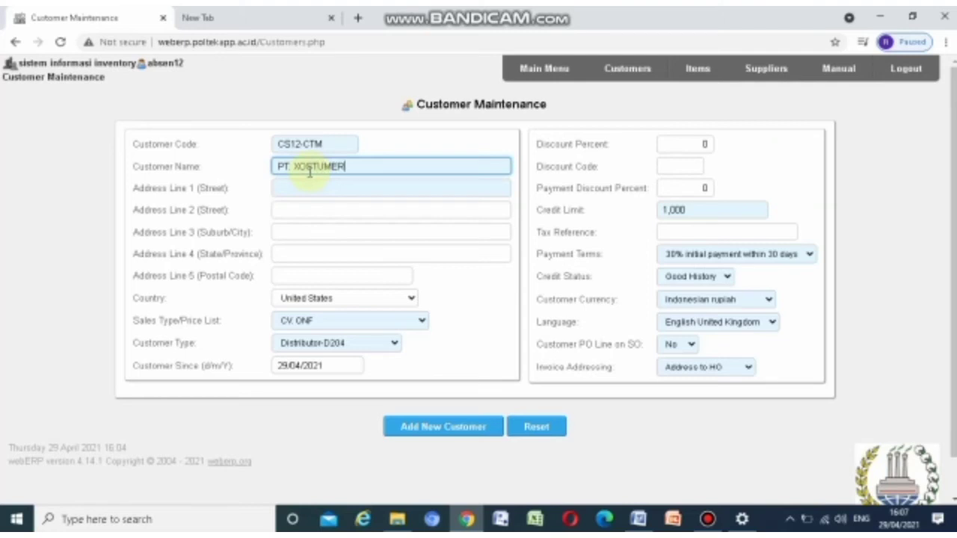
pyautogui.press('BackSpace')
pyautogui.press('BackSpace')
pyautogui.press('BackSpace')
pyautogui.press('BackSpace')
pyautogui.press('BackSpace')
pyautogui.press('BackSpace')
pyautogui.press('BackSpace')
pyautogui.press('BackSpace')
pyautogui.write('C')
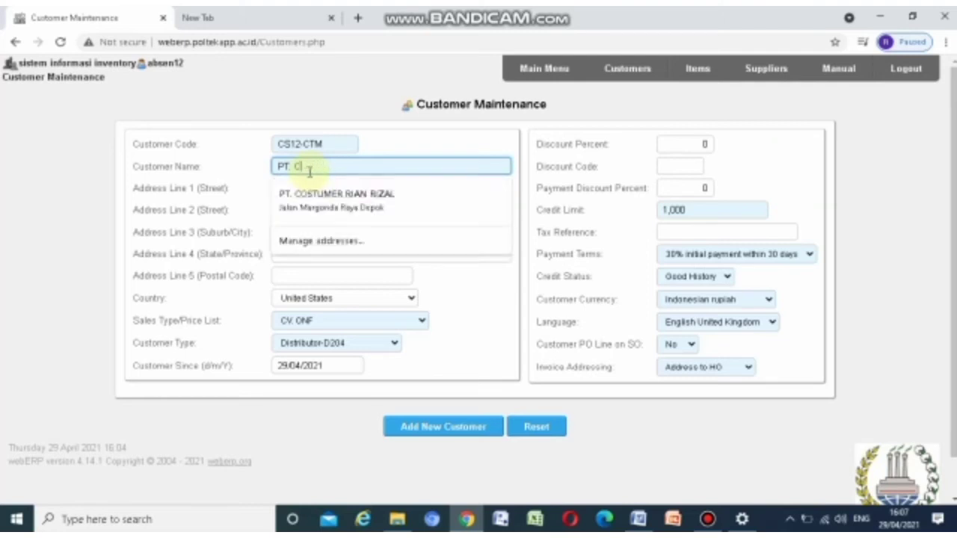
pyautogui.write('USTO')
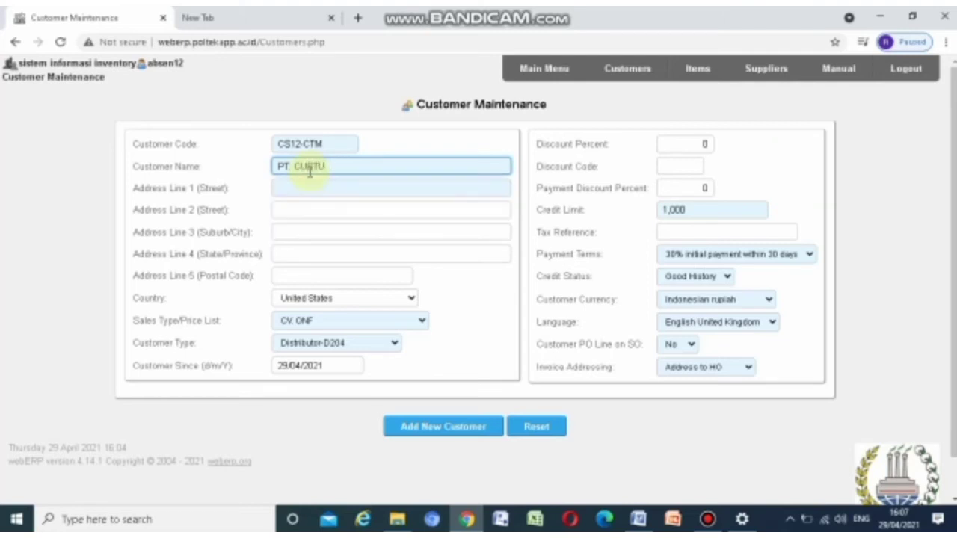
pyautogui.press('BackSpace')
pyautogui.press('BackSpace')
pyautogui.press('BackSpace')
pyautogui.press('BackSpace')
pyautogui.write('OSTUM')
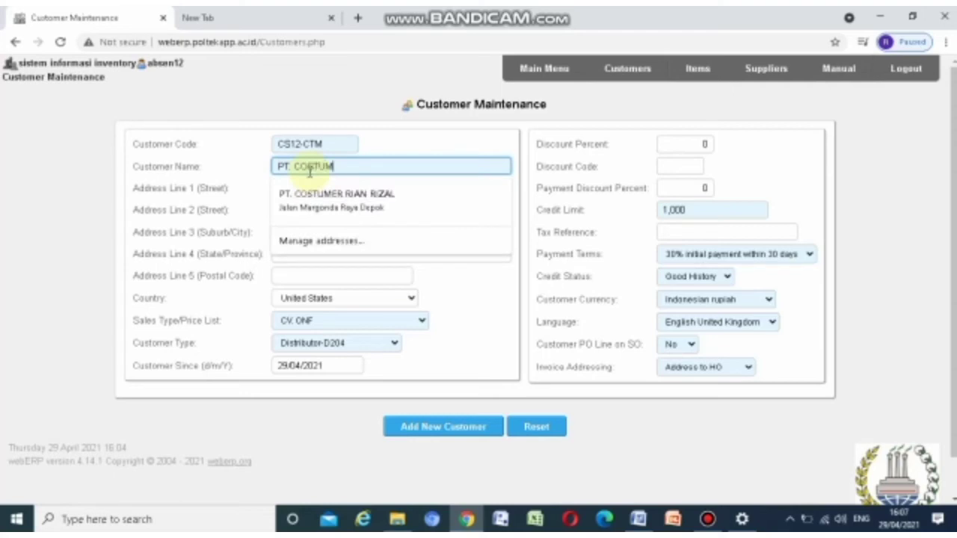
pyautogui.write('ER RAJA')
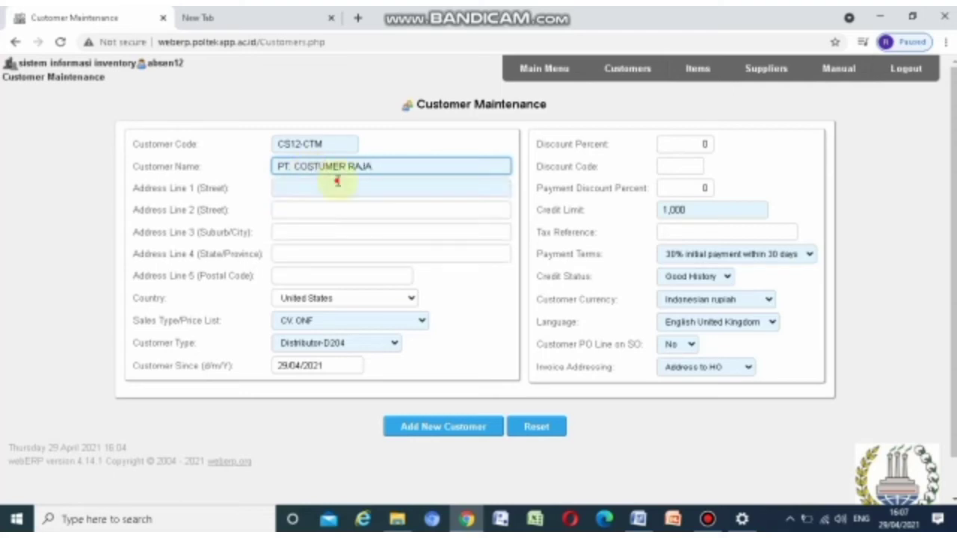
# Fill in the customer's street, city, province and postal code address lines
pyautogui.click(338, 184)
pyautogui.write('Jalan k')
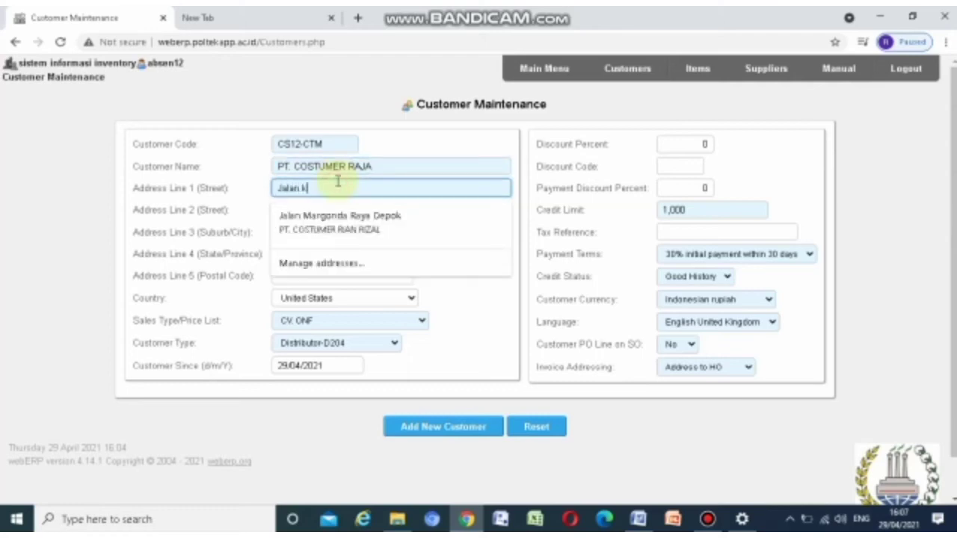
pyautogui.write('elapa dua depo')
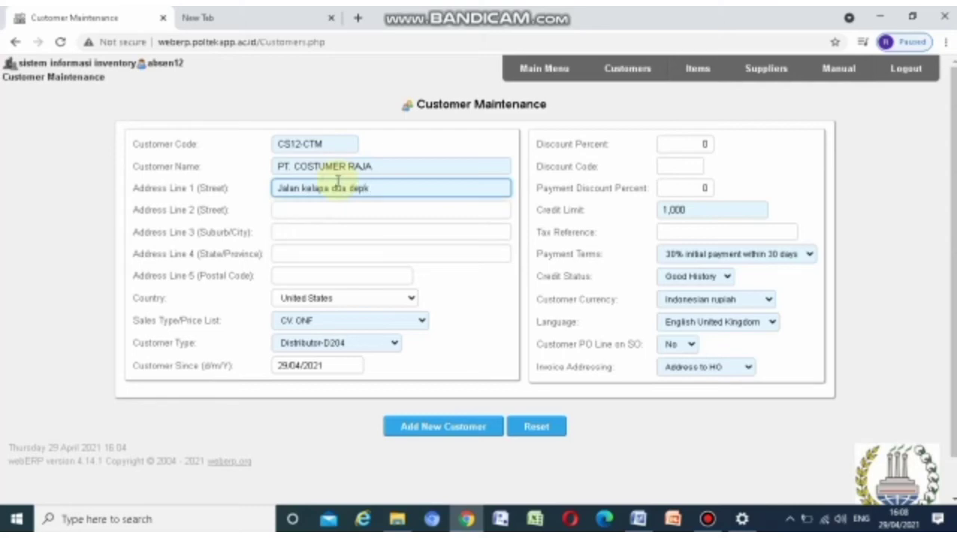
pyautogui.write('k')
pyautogui.click(328, 234)
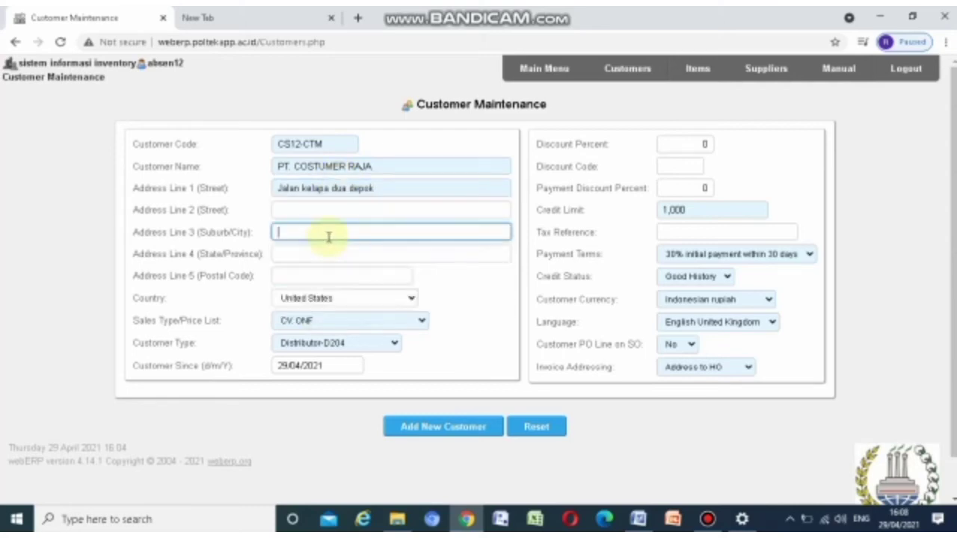
pyautogui.write('depok')
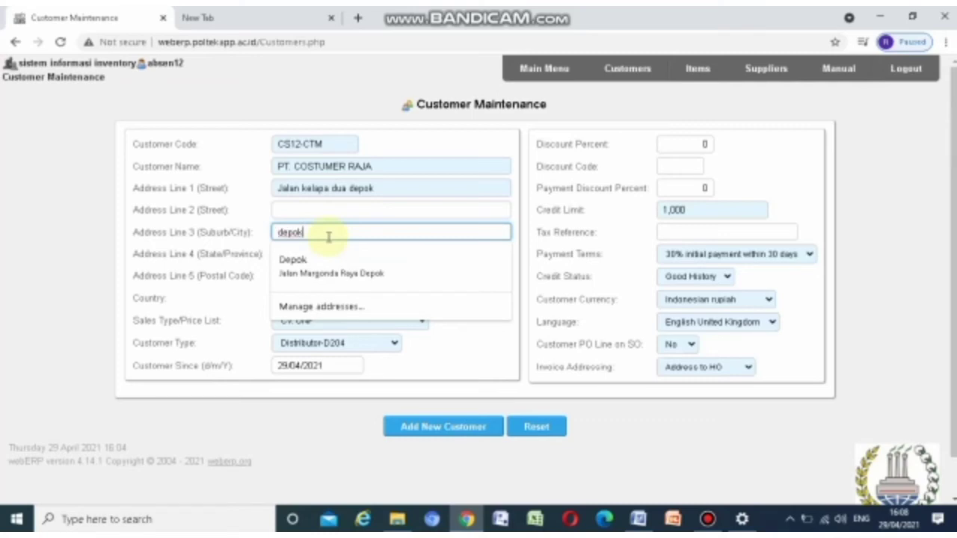
pyautogui.click(311, 303)
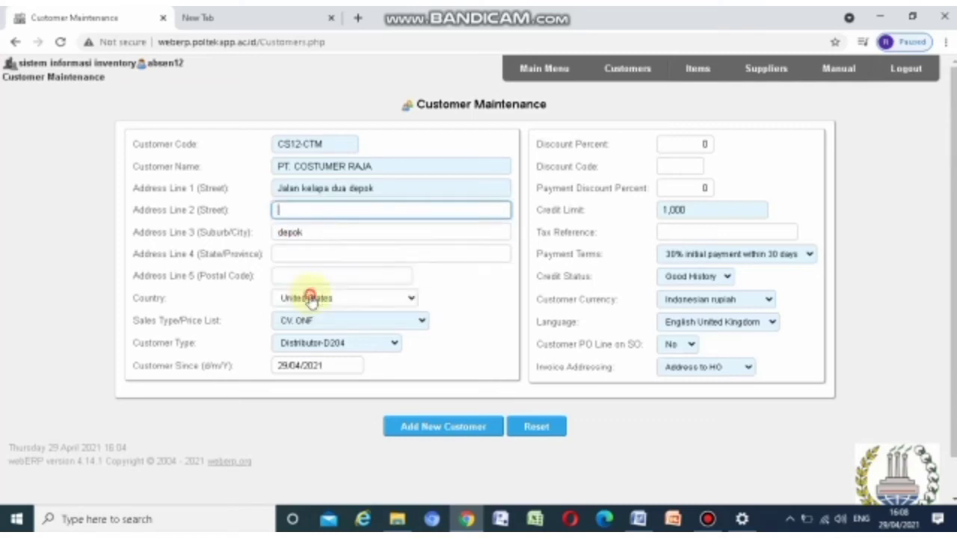
pyautogui.click(380, 300)
pyautogui.click(446, 254)
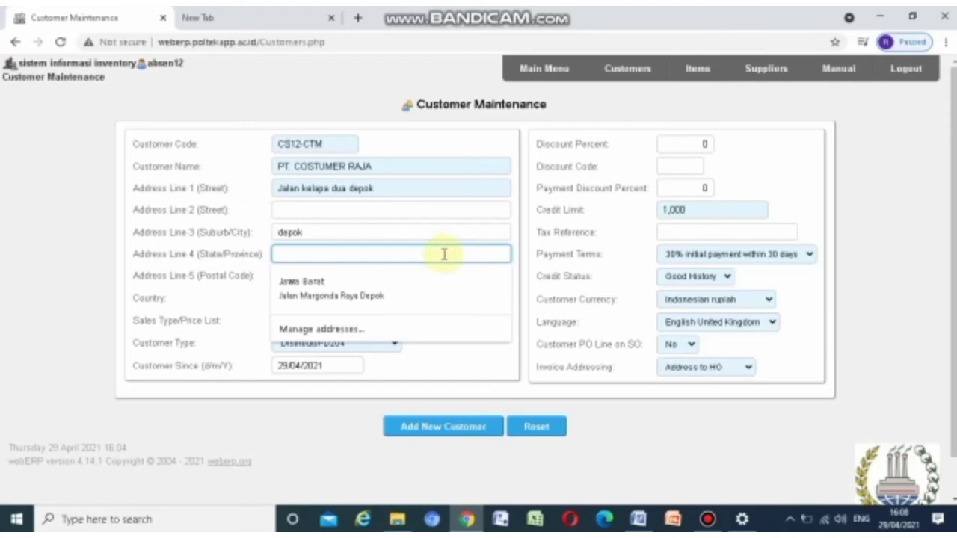
pyautogui.write('Jawa barat')
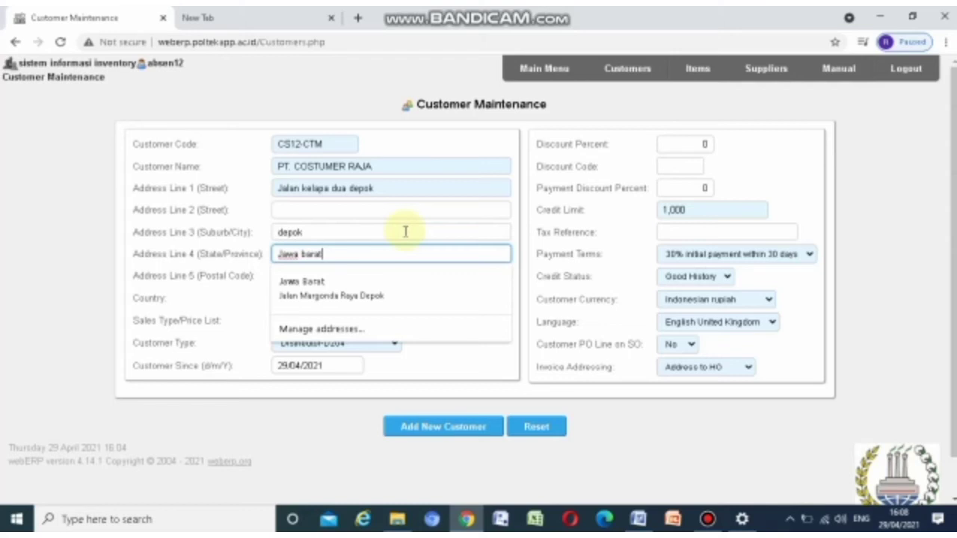
pyautogui.click(403, 211)
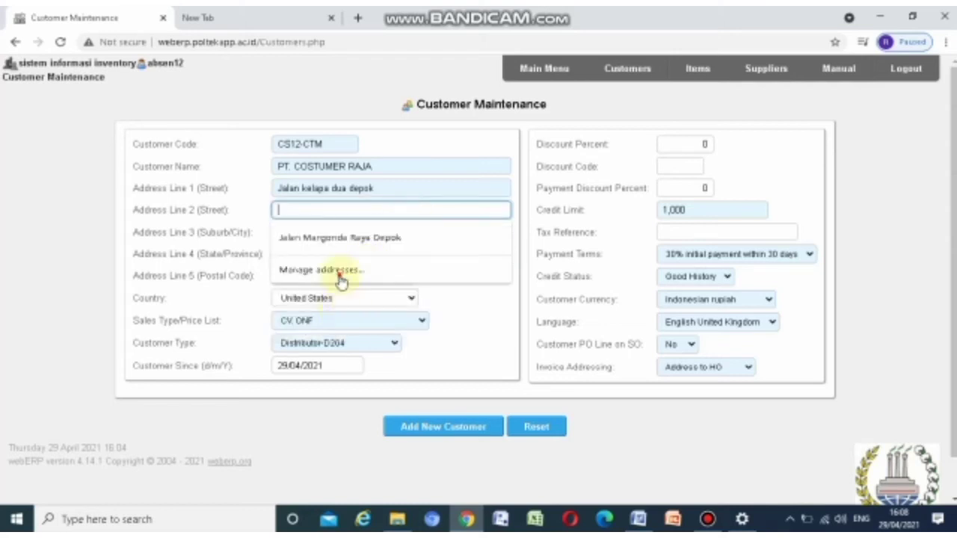
pyautogui.click(340, 278)
pyautogui.click(335, 275)
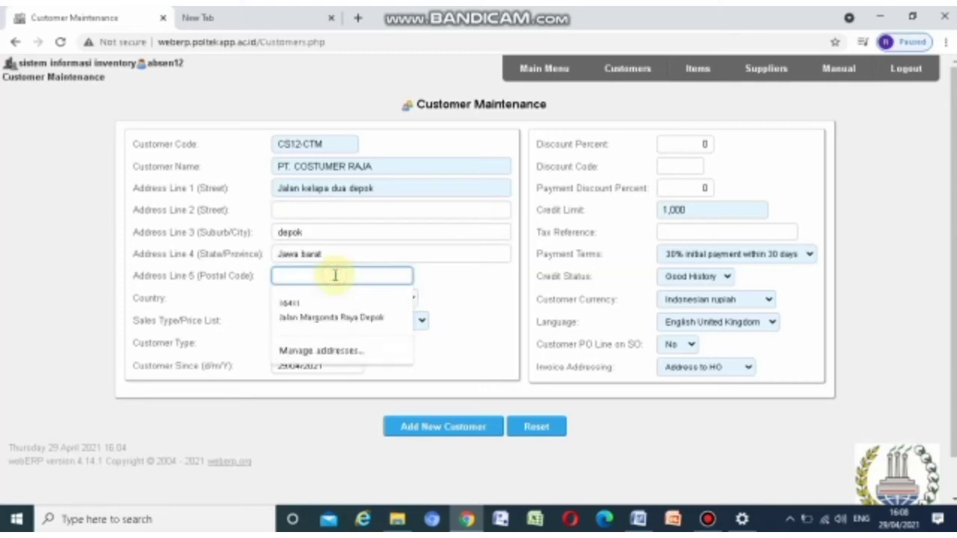
pyautogui.write('16412')
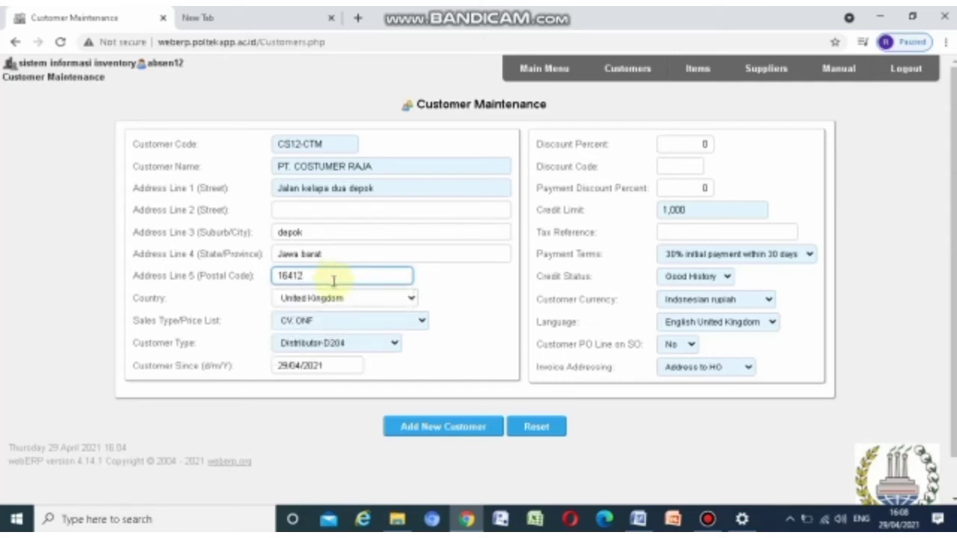
# Set the country to Indonesia and the sales type to PT. BUMI SEJAGAT
pyautogui.click(331, 299)
pyautogui.scroll(10, 355, 198)
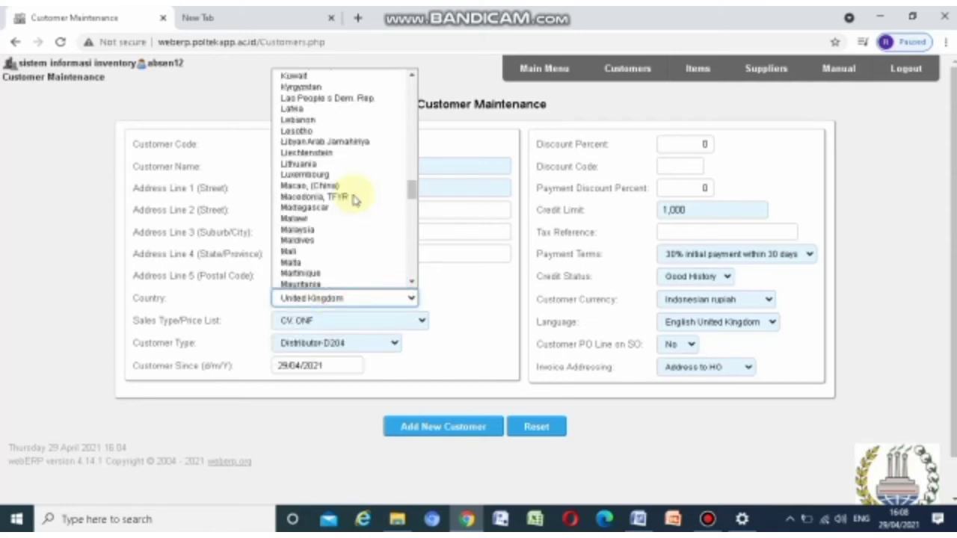
pyautogui.scroll(15, 349, 194)
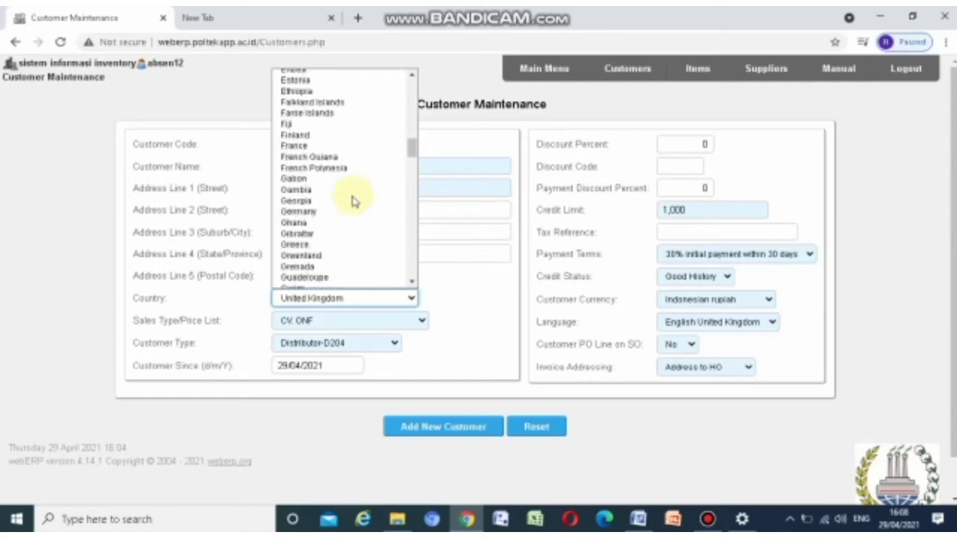
pyautogui.scroll(-4, 349, 197)
pyautogui.click(310, 284)
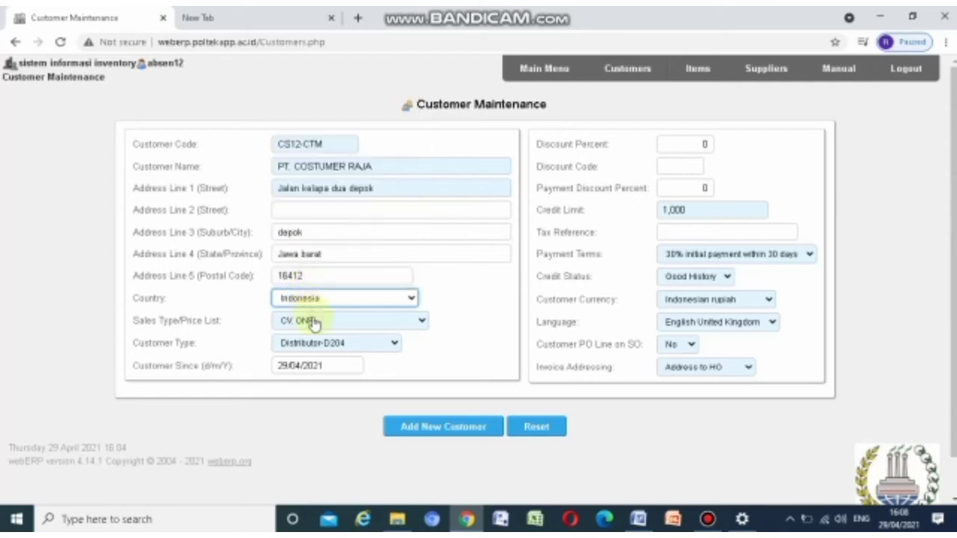
pyautogui.click(314, 322)
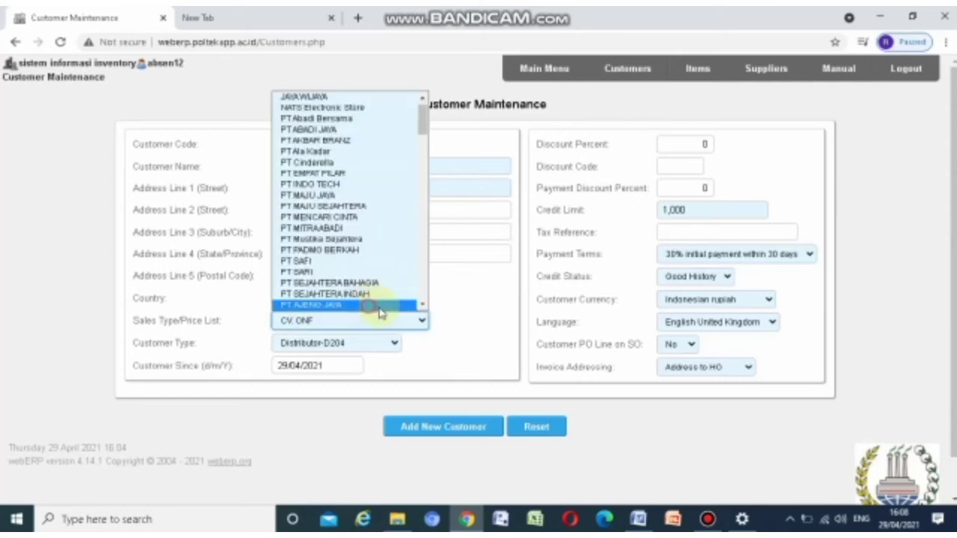
pyautogui.scroll(-2, 378, 314)
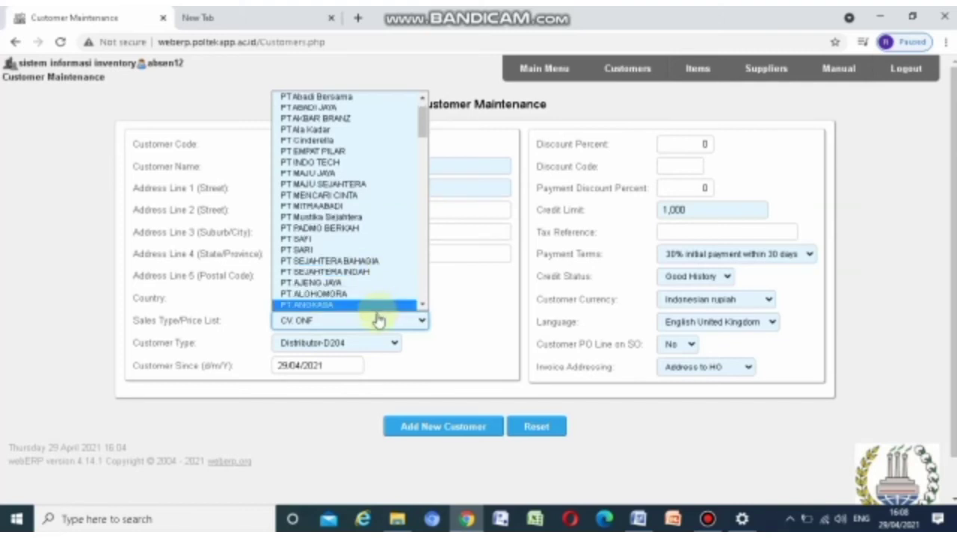
pyautogui.scroll(2, 368, 234)
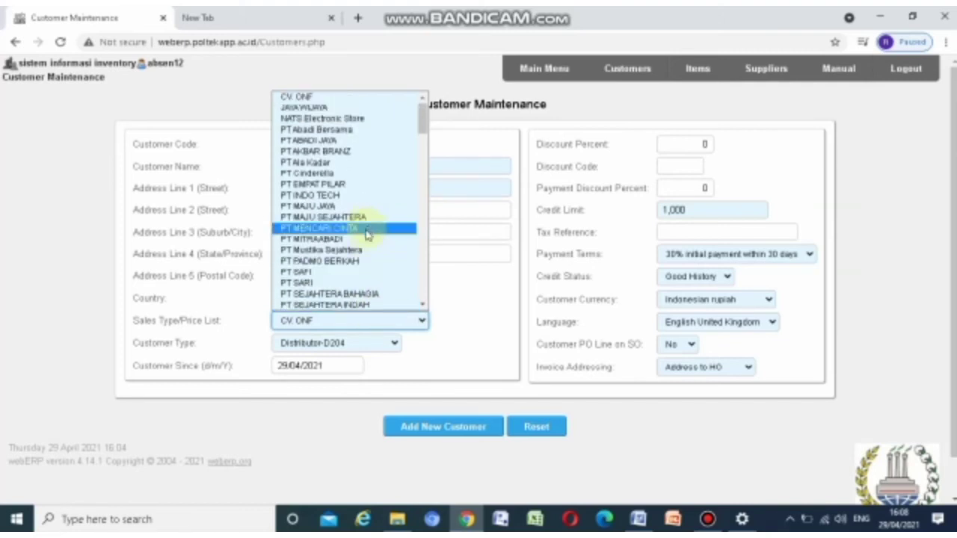
pyautogui.scroll(-5, 351, 243)
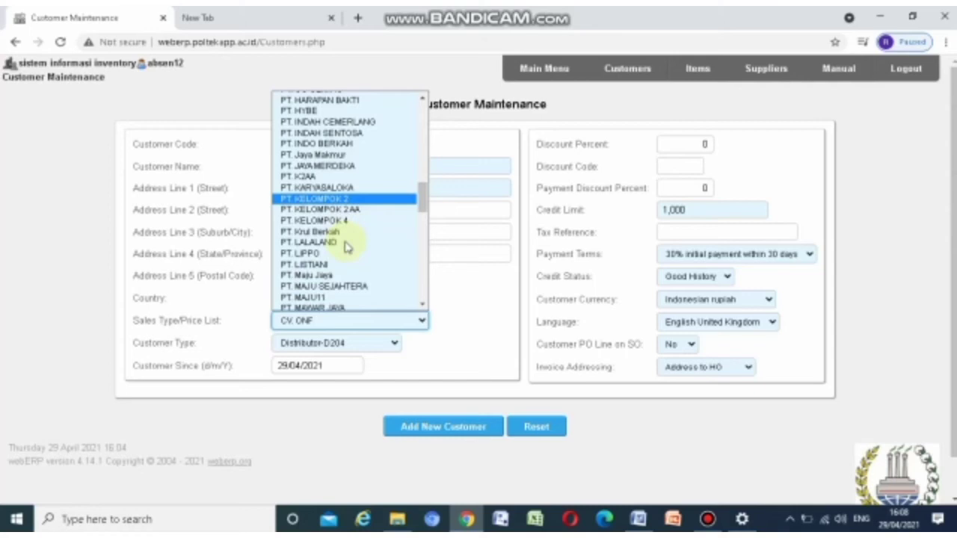
pyautogui.scroll(5, 346, 247)
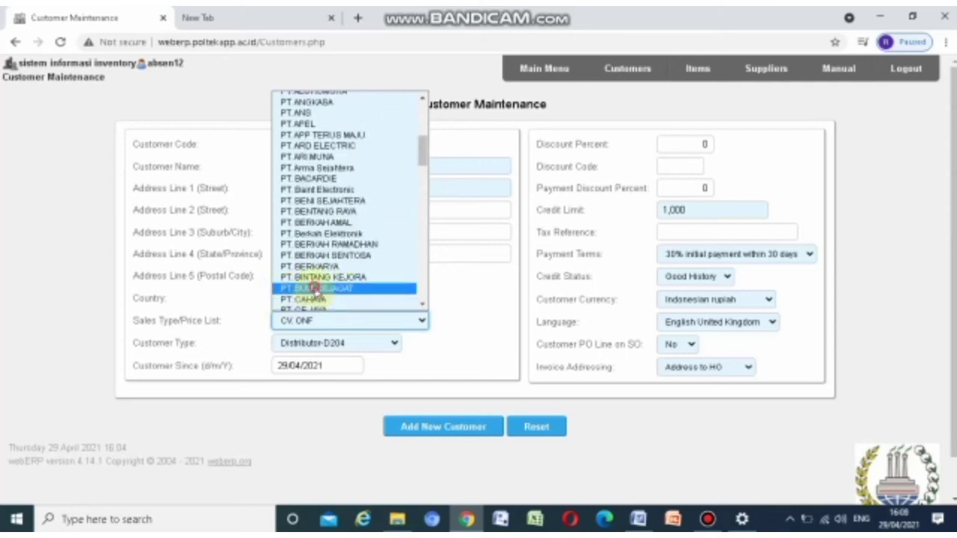
pyautogui.click(318, 293)
# Choose customer type PT. KILAU BINTANG and language Bahasa Indonesia, then save the customer
pyautogui.click(328, 344)
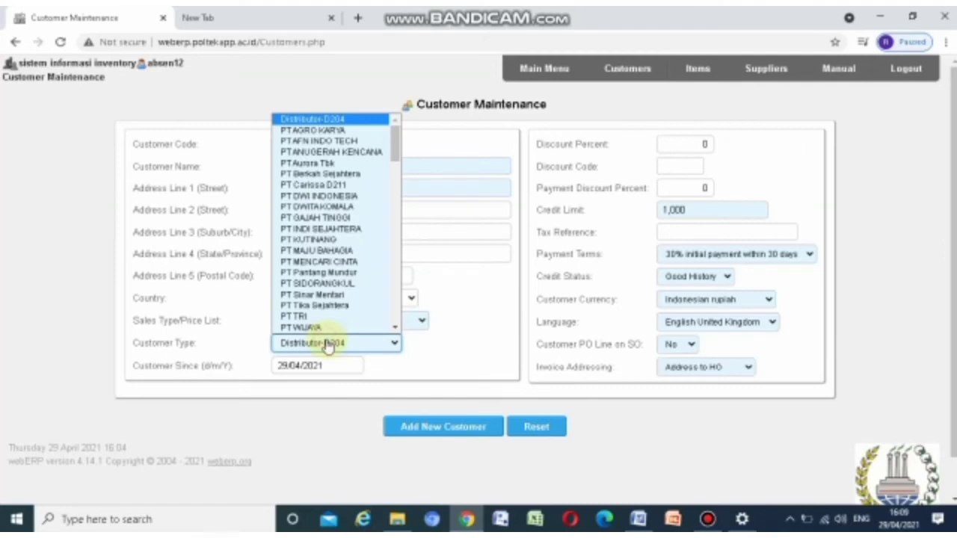
pyautogui.scroll(-1, 329, 299)
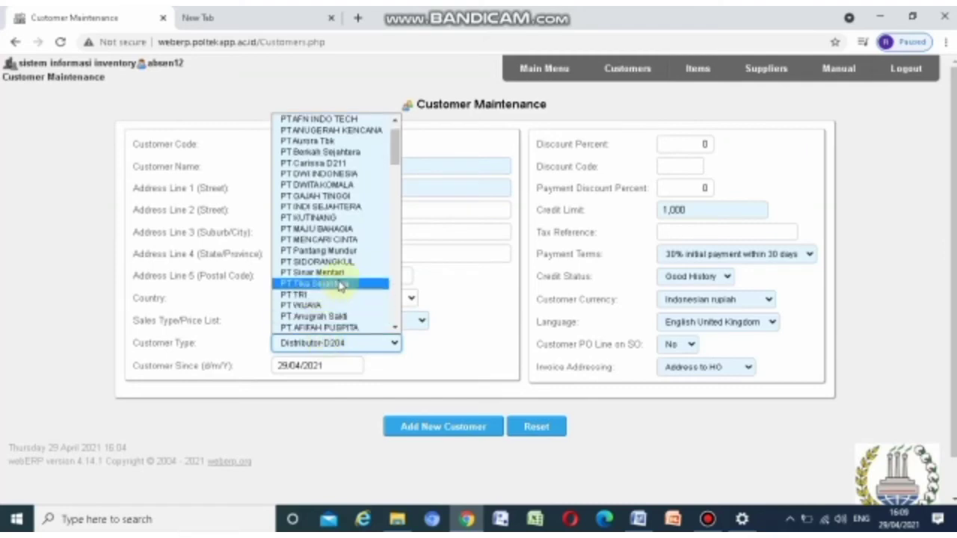
pyautogui.scroll(-5, 329, 170)
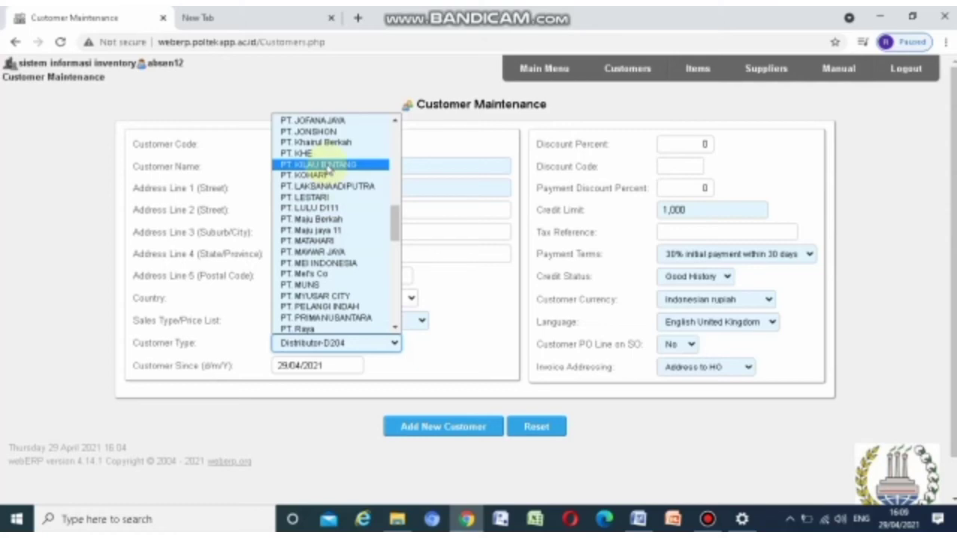
pyautogui.click(329, 166)
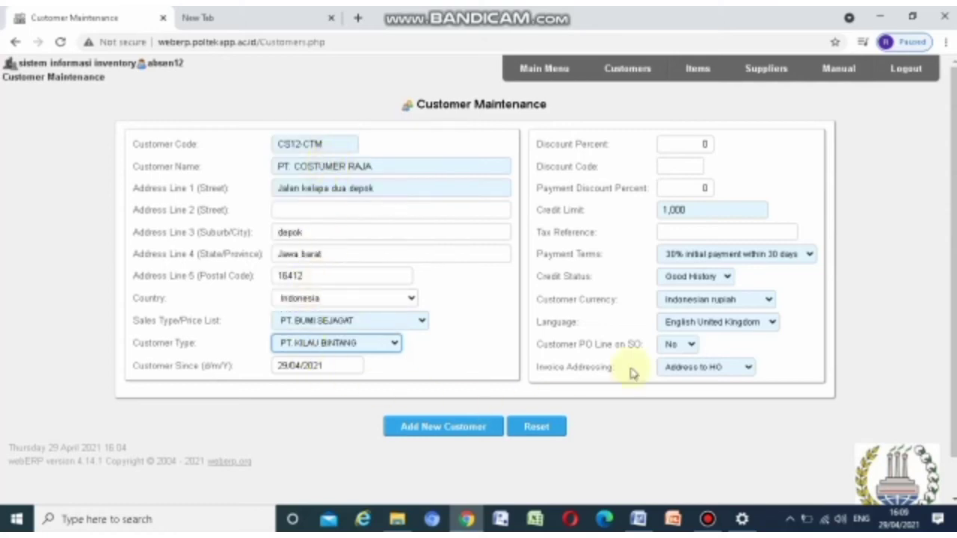
pyautogui.click(710, 323)
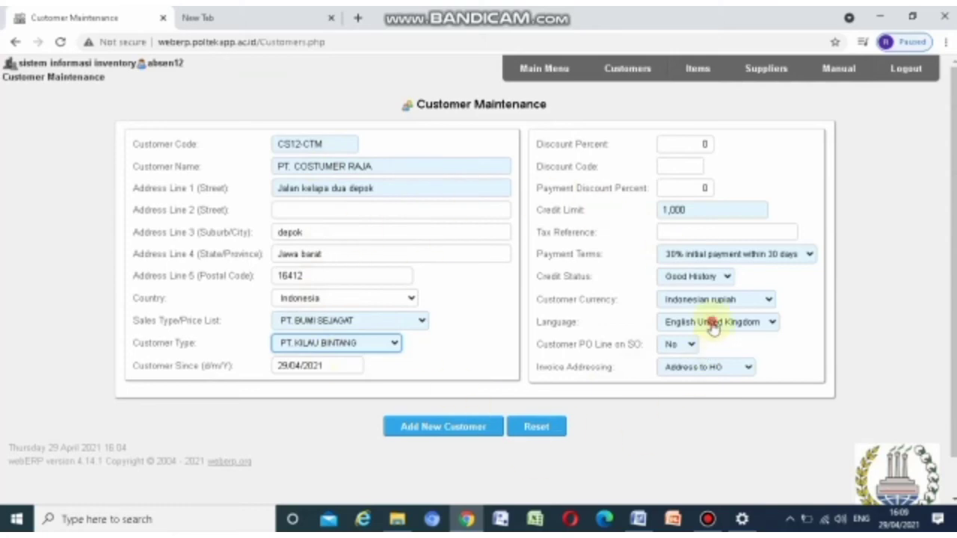
pyautogui.click(714, 323)
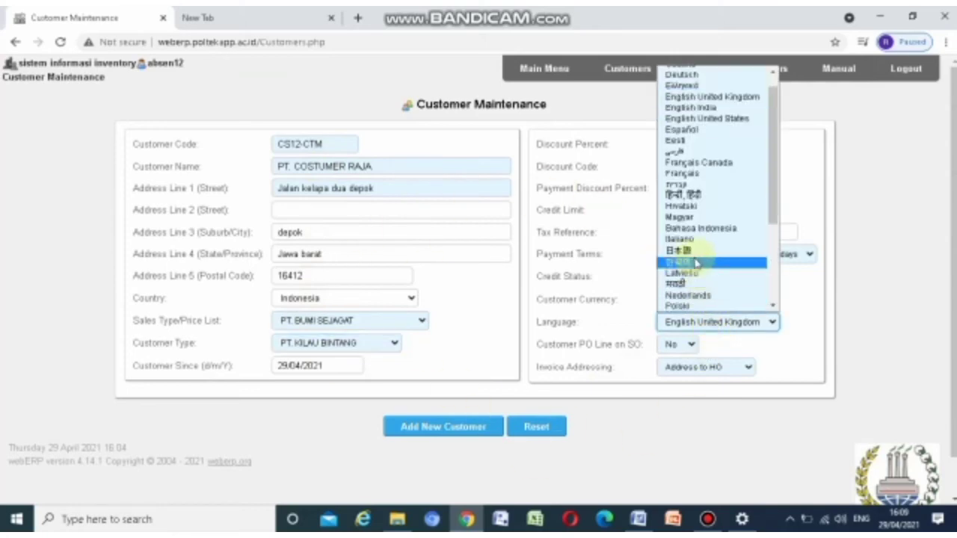
pyautogui.click(694, 229)
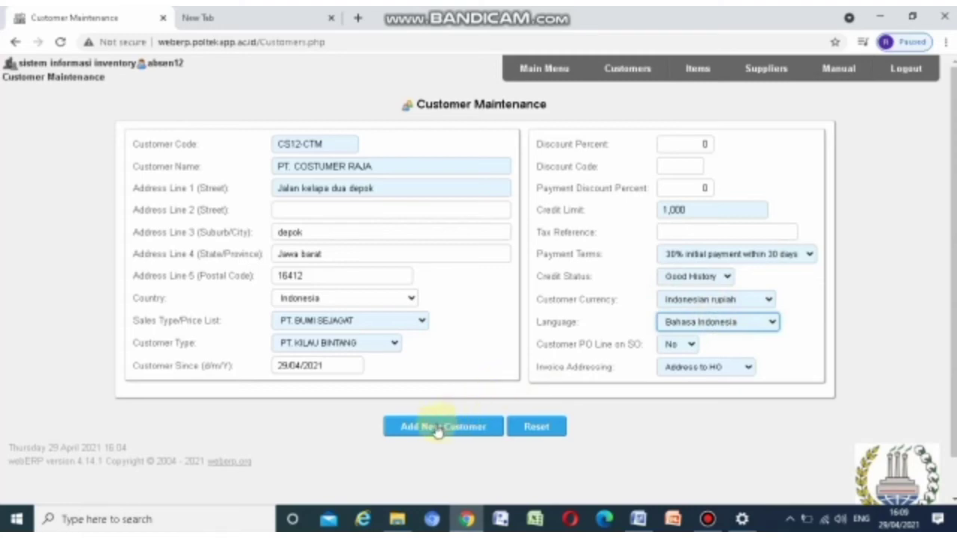
pyautogui.click(441, 429)
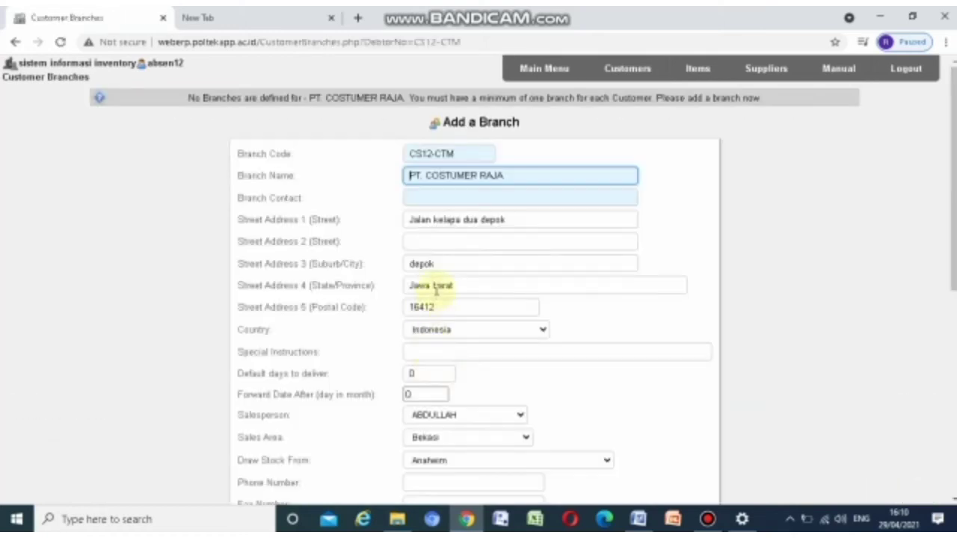
# Enter the branch's contact phone number in the Branch Contact field
pyautogui.click(424, 197)
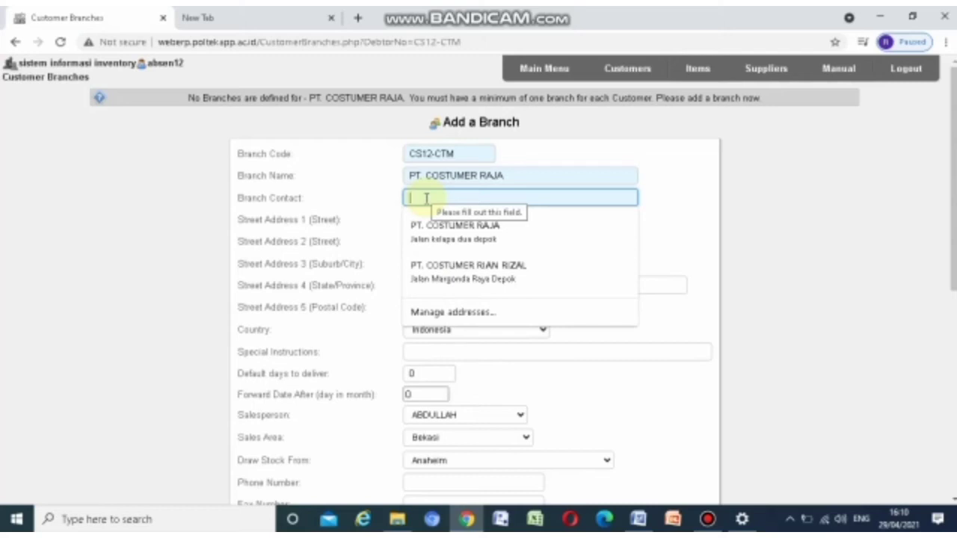
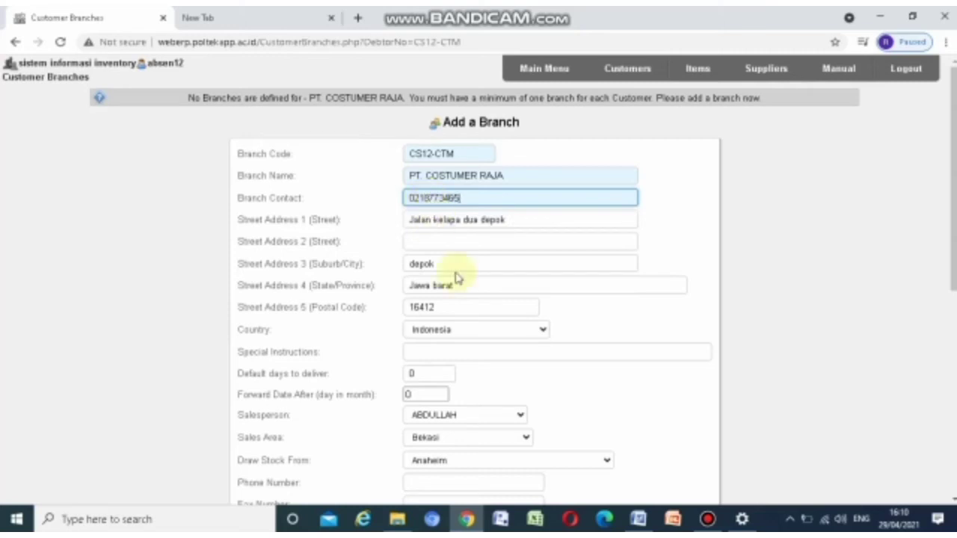
pyautogui.scroll(-1, 456, 272)
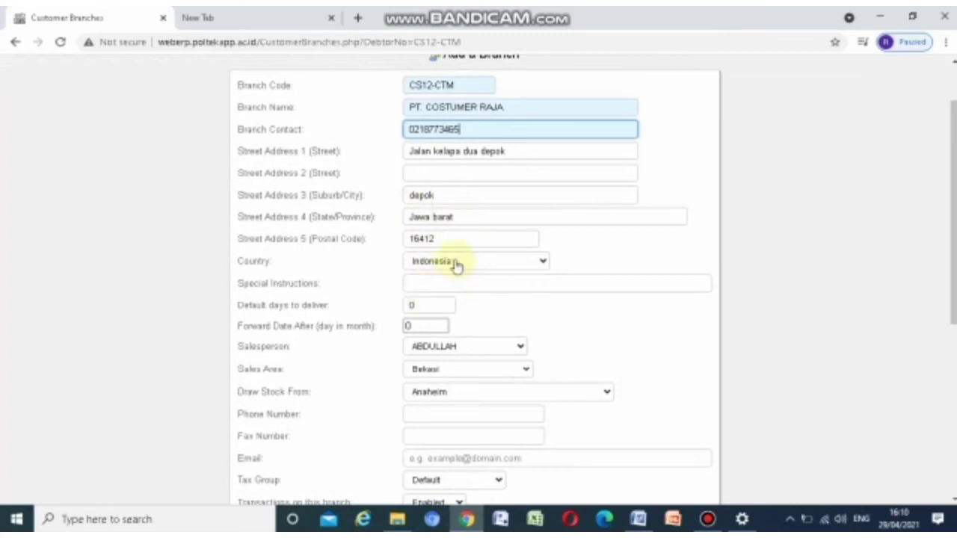
pyautogui.scroll(-2, 458, 267)
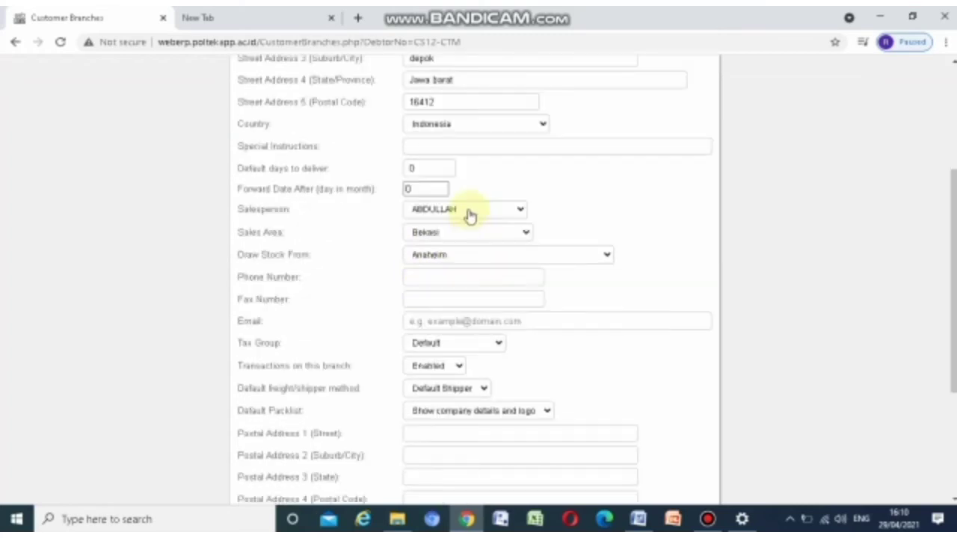
# Assign the branch a salesperson, sales area Jawa Barat and stock location WAREHOUSE B-12
pyautogui.click(469, 214)
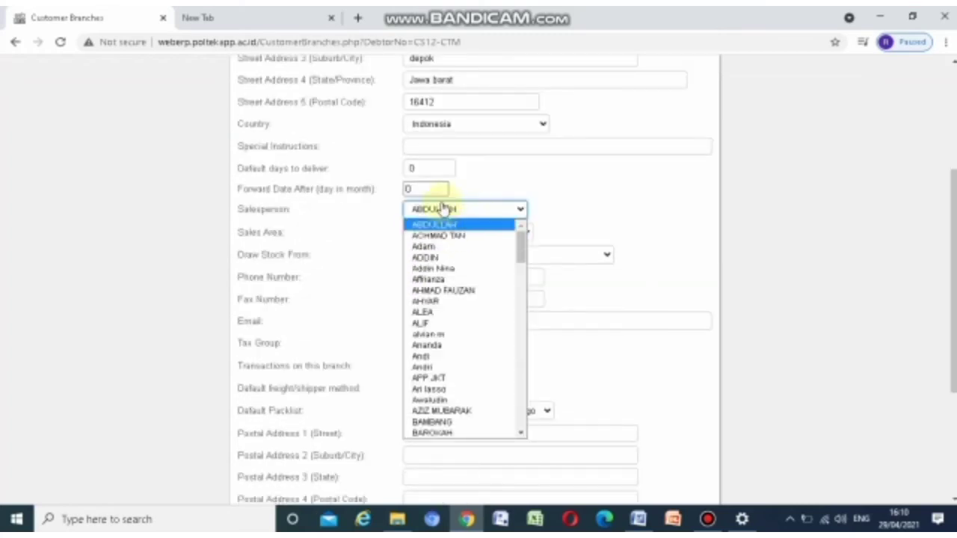
pyautogui.scroll(-6, 471, 408)
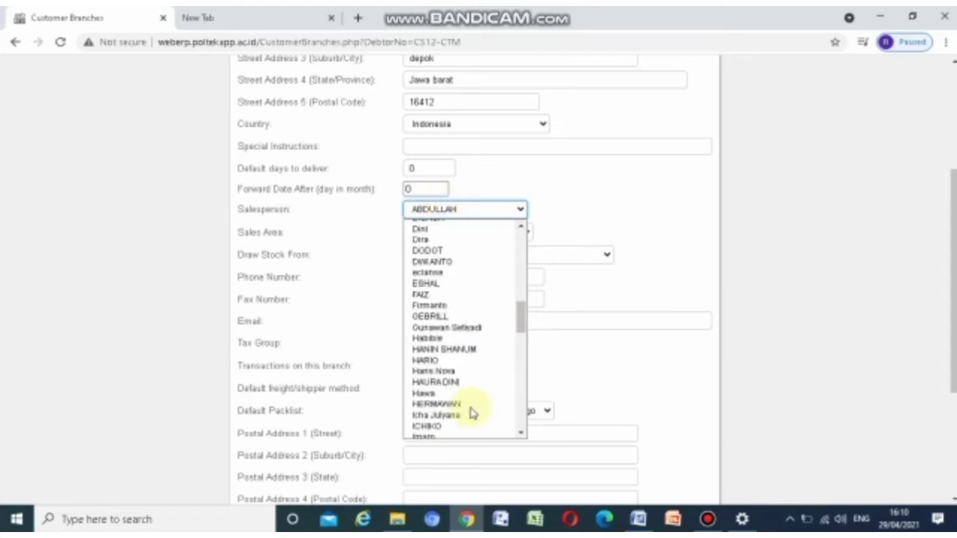
pyautogui.scroll(2, 472, 409)
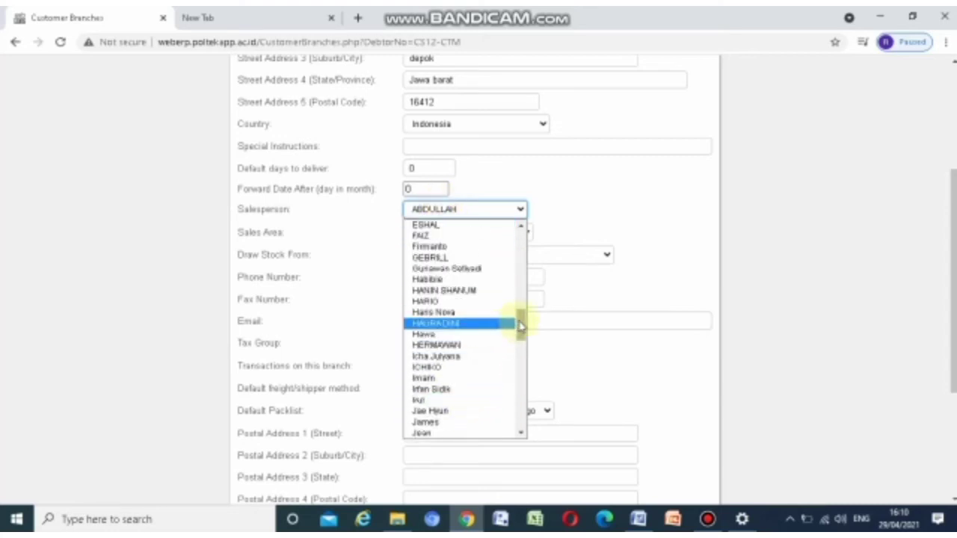
pyautogui.moveTo(519, 322); pyautogui.dragTo(504, 391)
pyautogui.click(426, 373)
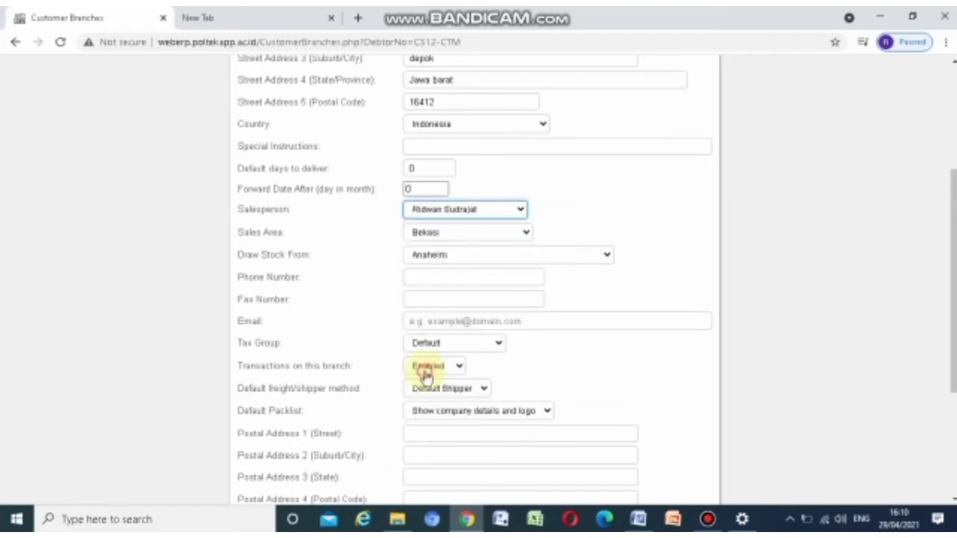
pyautogui.click(482, 233)
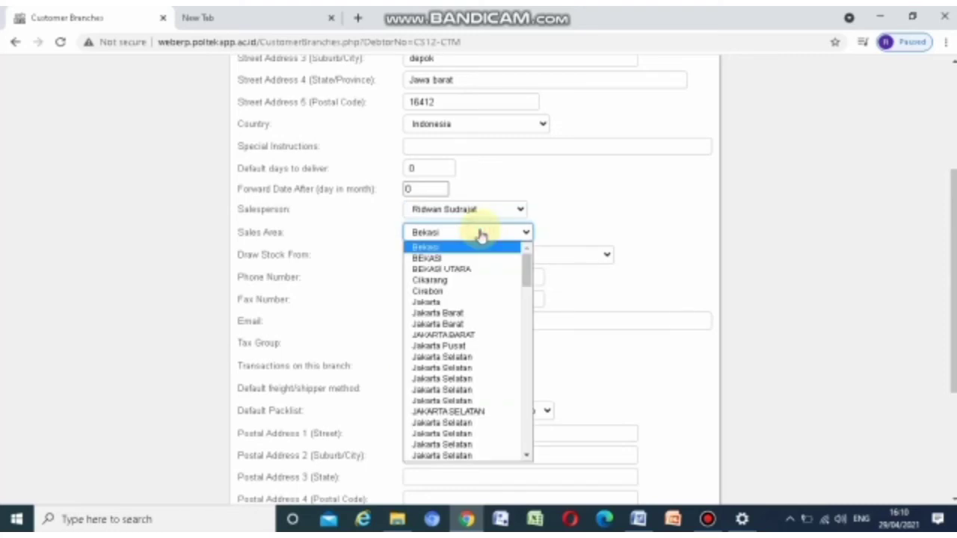
pyautogui.scroll(-10, 456, 374)
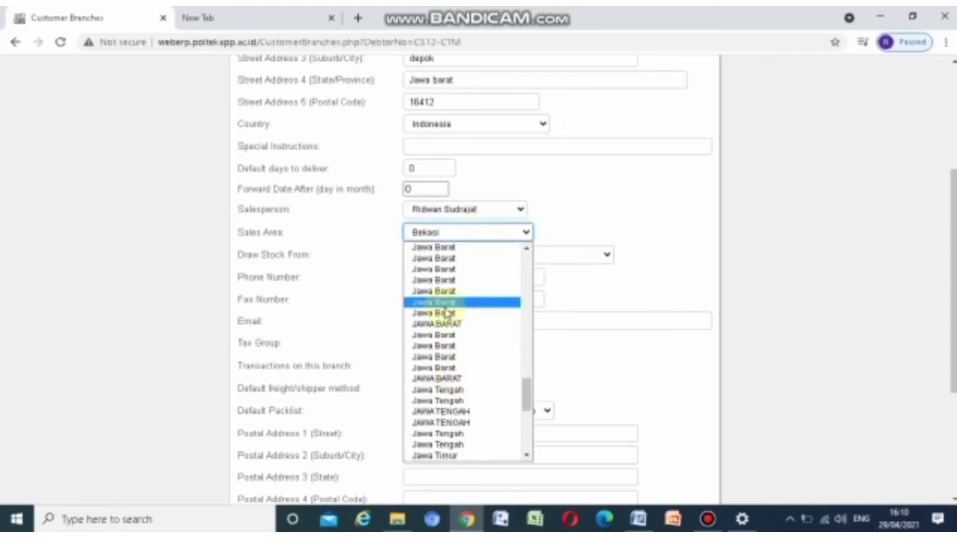
pyautogui.click(444, 305)
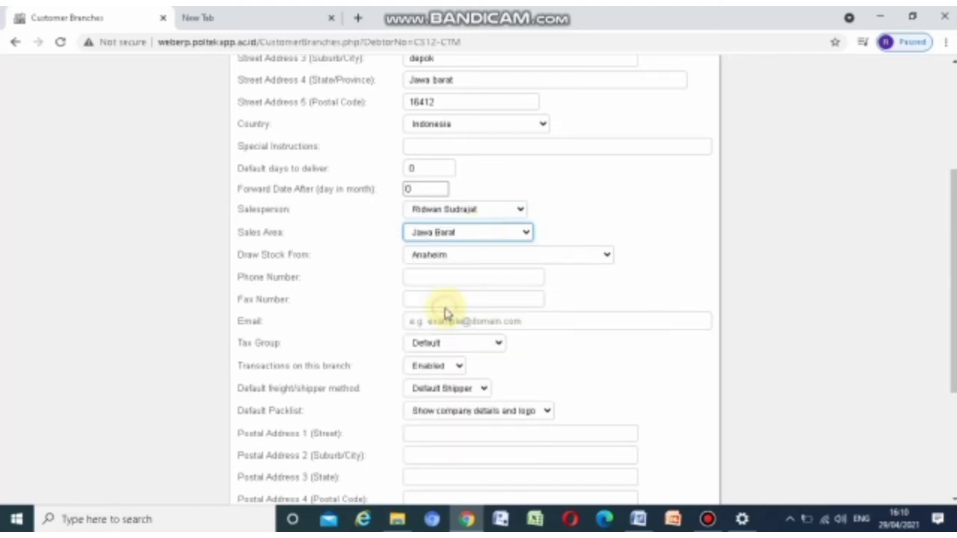
pyautogui.click(468, 257)
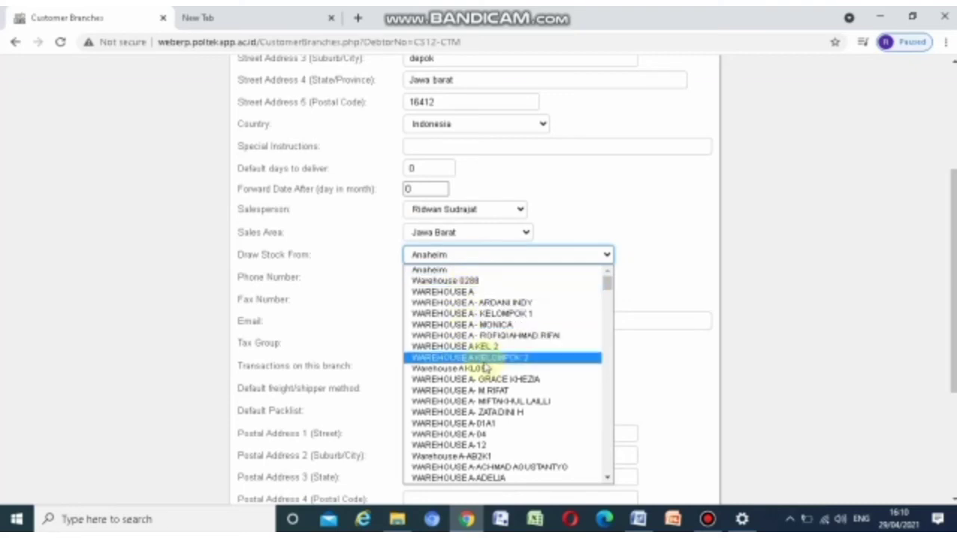
pyautogui.scroll(-20, 484, 366)
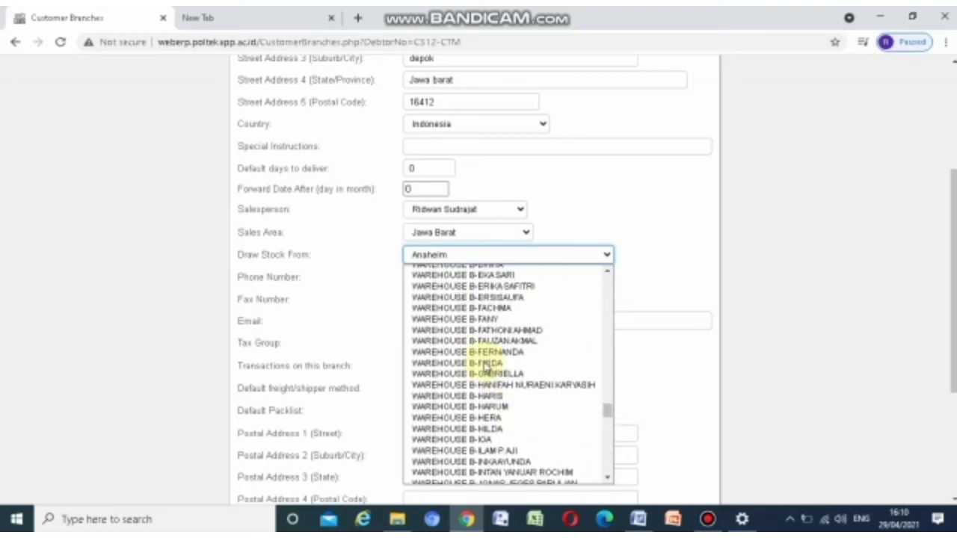
pyautogui.scroll(15, 486, 359)
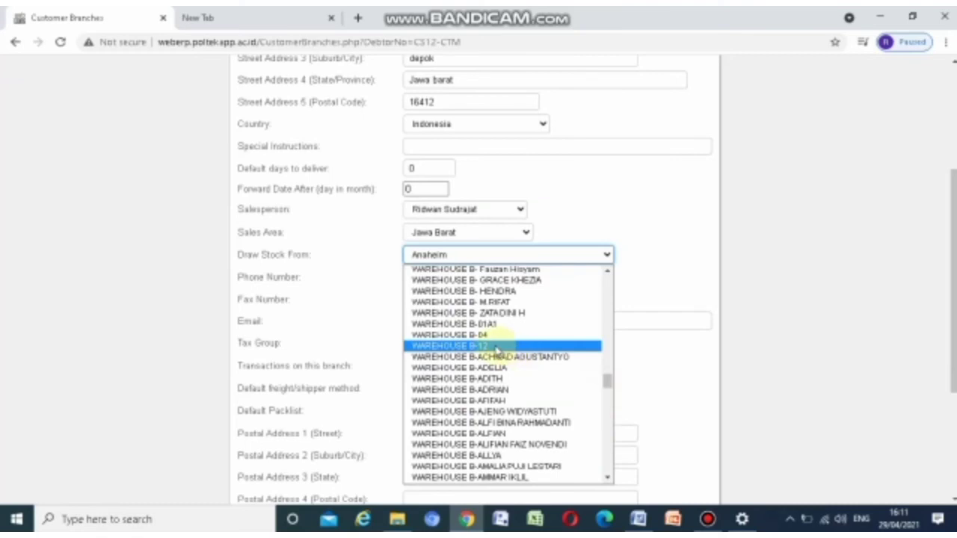
pyautogui.click(476, 346)
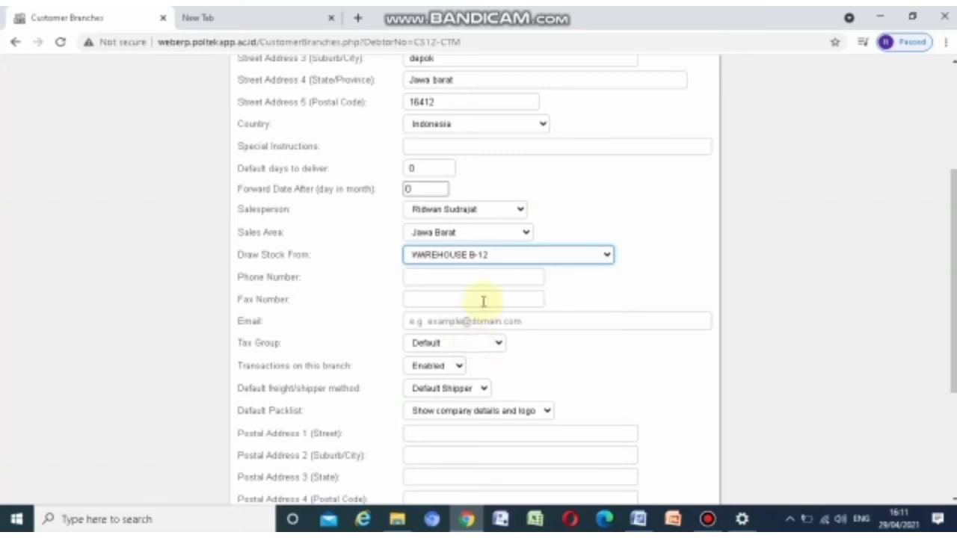
pyautogui.scroll(-1, 483, 302)
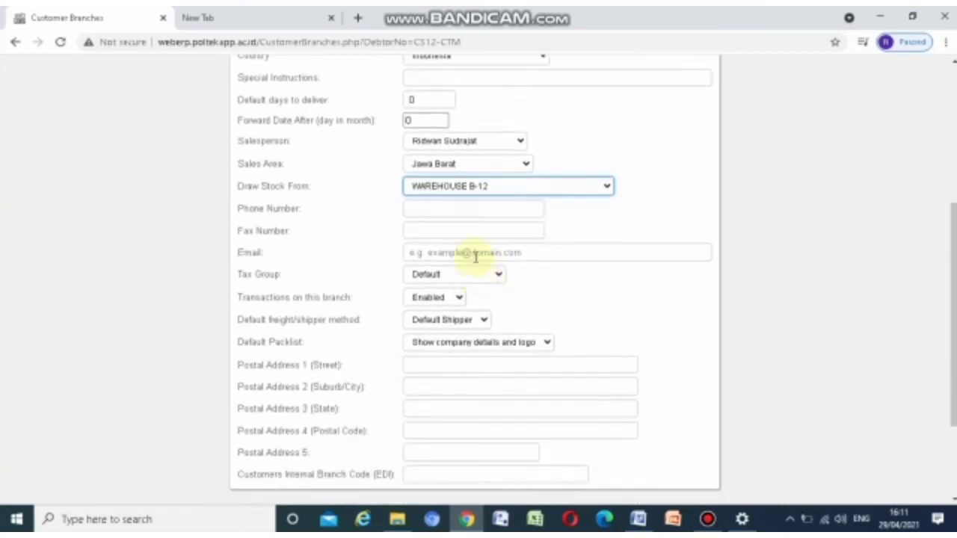
# Enter the branch's e-mail address and save branch CS12-CTM
pyautogui.click(475, 254)
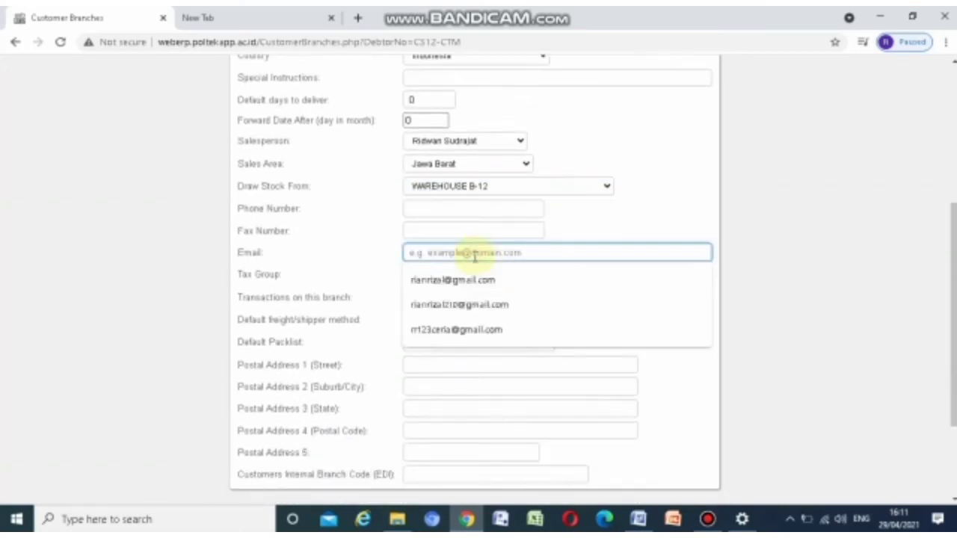
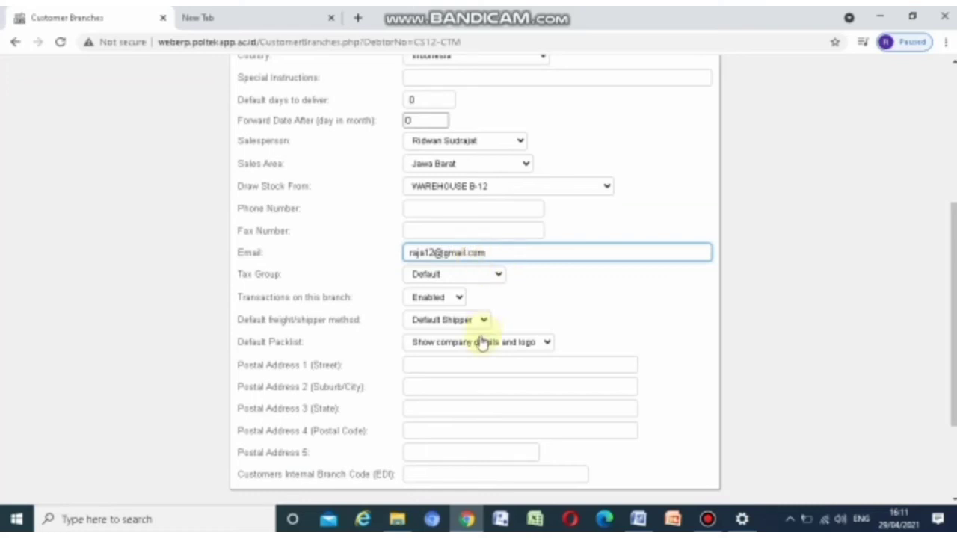
pyautogui.scroll(-2, 385, 335)
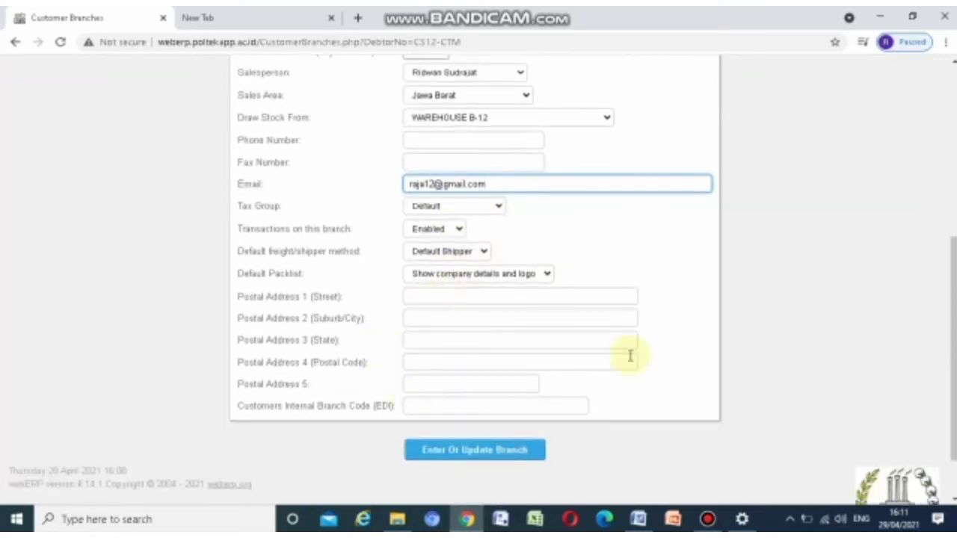
pyautogui.scroll(3, 419, 85)
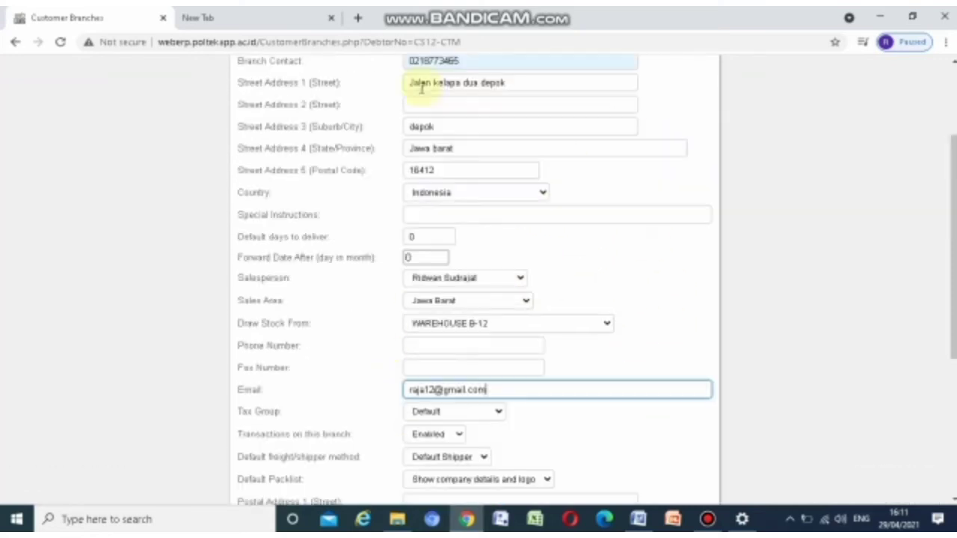
pyautogui.scroll(-3, 621, 314)
pyautogui.scroll(-1, 618, 315)
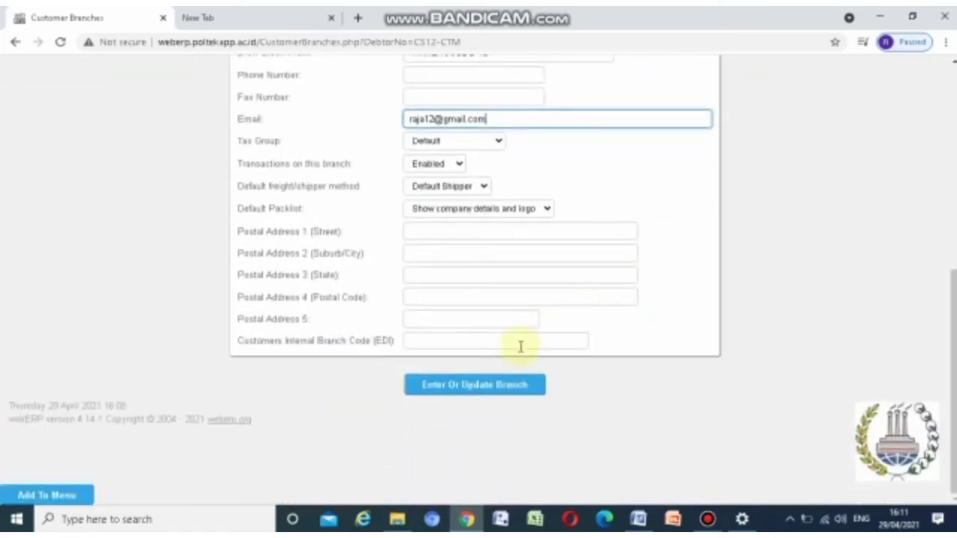
pyautogui.click(467, 392)
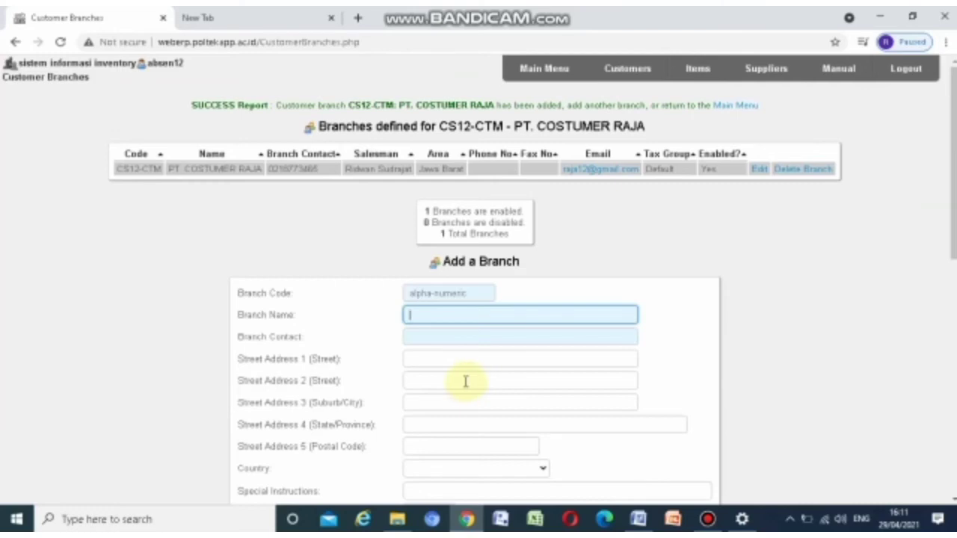
# Leave the customer branches page and return to the webERP main menu
pyautogui.scroll(-2, 483, 352)
pyautogui.scroll(2, 485, 354)
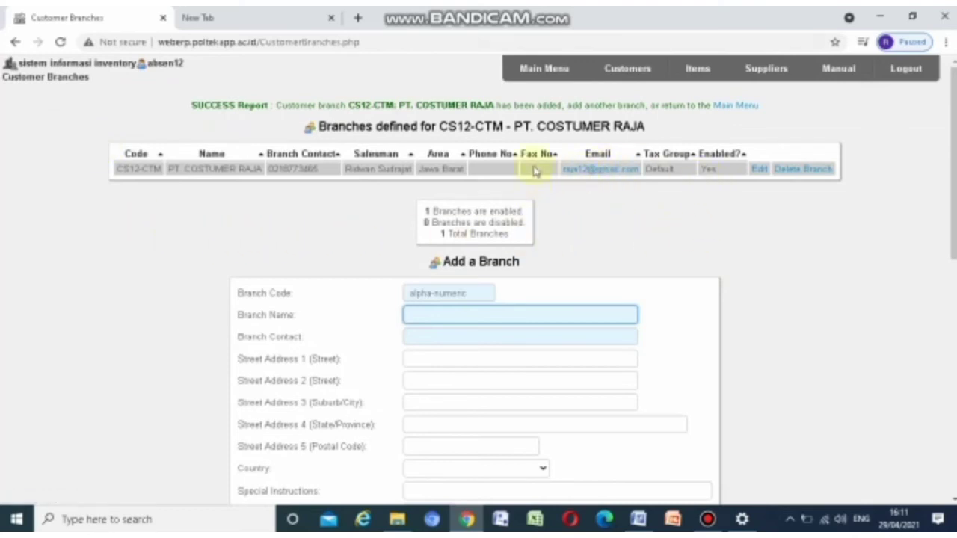
pyautogui.click(528, 69)
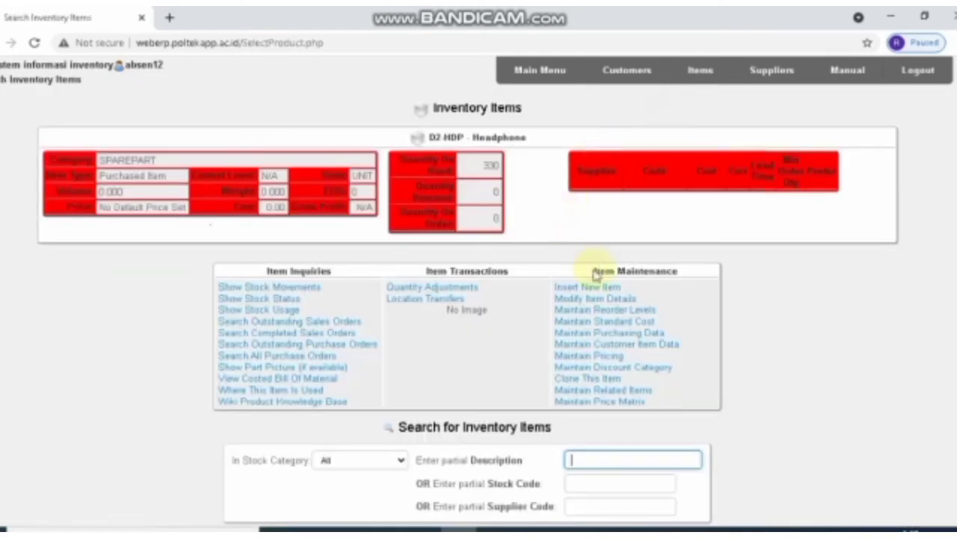
# Search stock code D2-HDP and open the Headphone item's details for editing
pyautogui.scroll(-1, 588, 338)
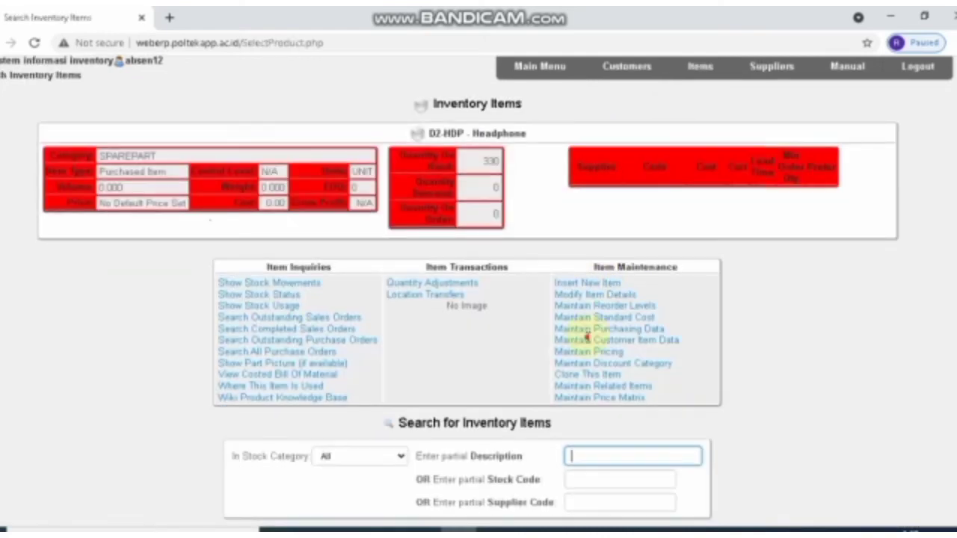
pyautogui.scroll(-2, 588, 338)
pyautogui.click(590, 336)
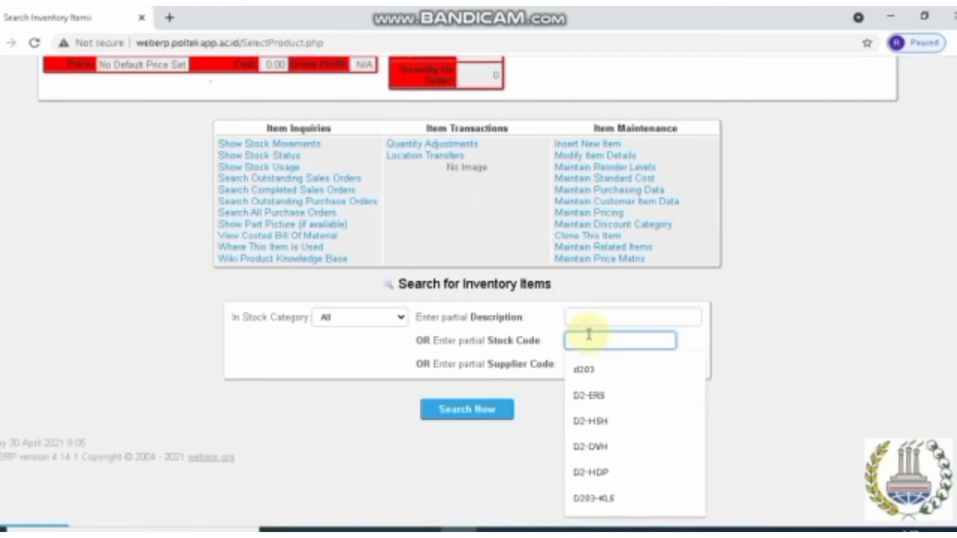
pyautogui.write('D2-')
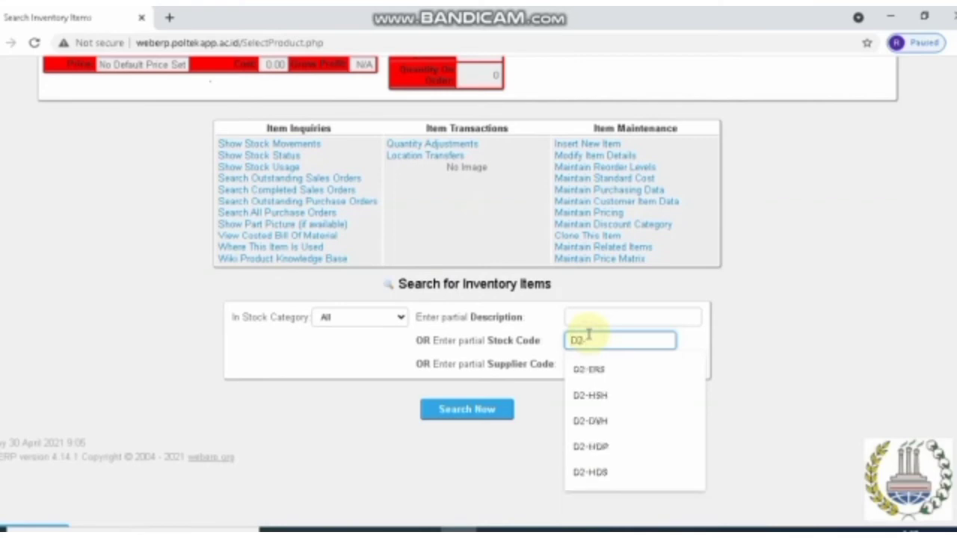
pyautogui.write('HDP')
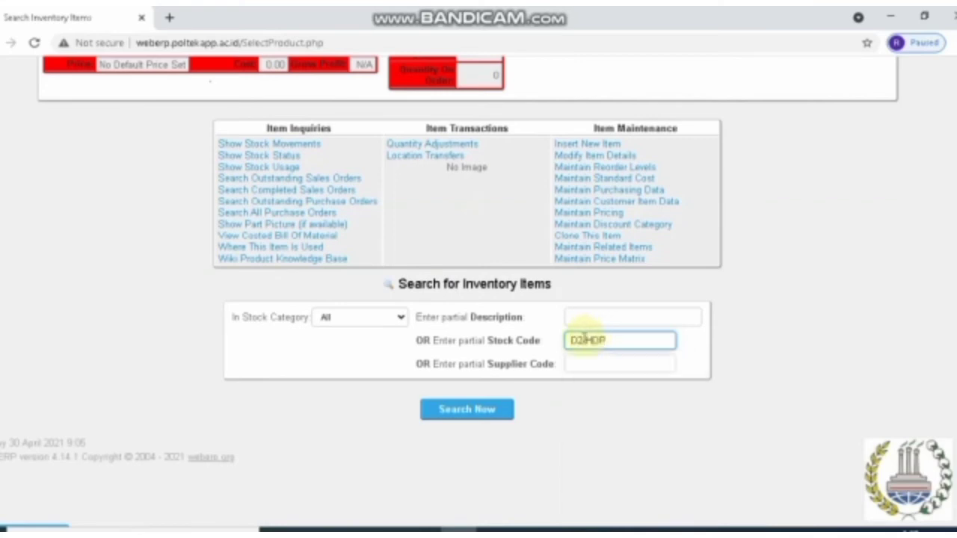
pyautogui.click(440, 415)
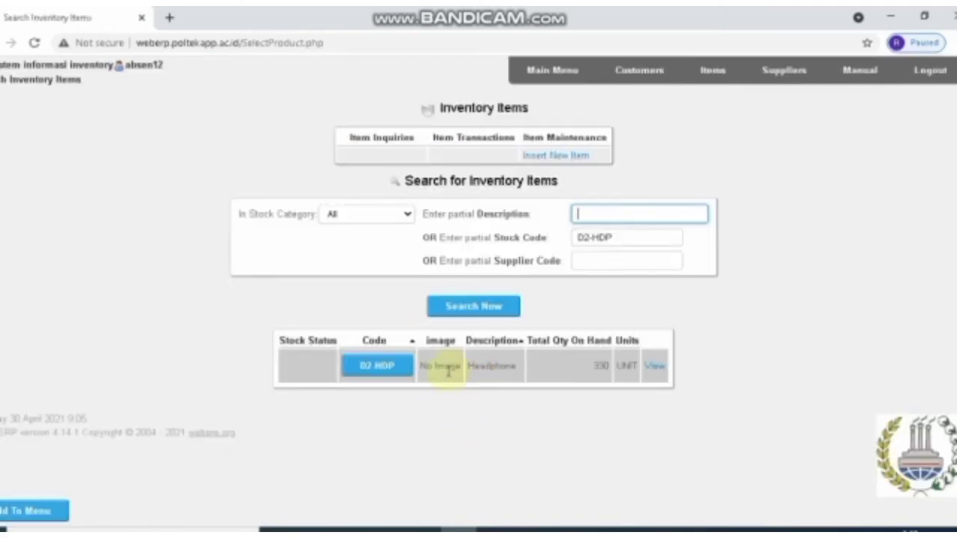
pyautogui.click(374, 365)
pyautogui.scroll(-2, 389, 381)
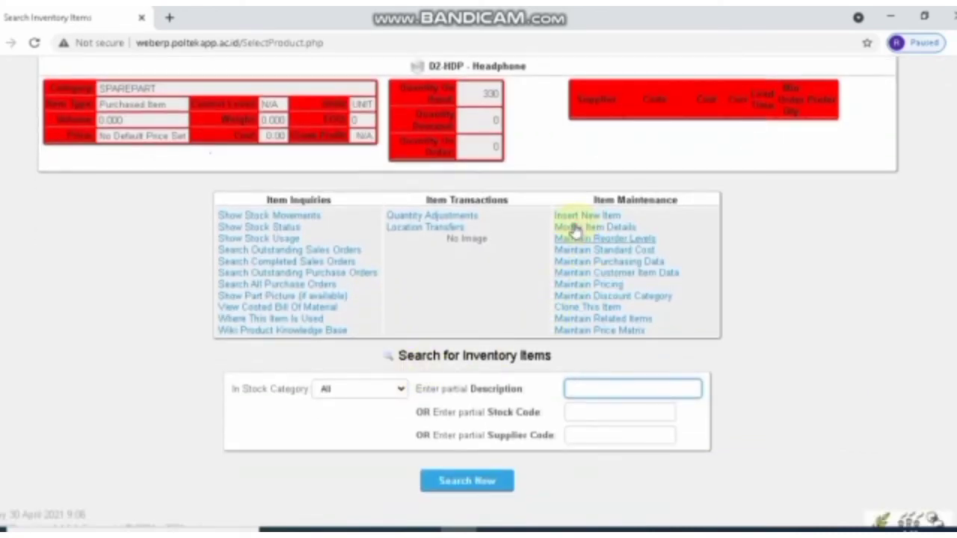
pyautogui.click(576, 227)
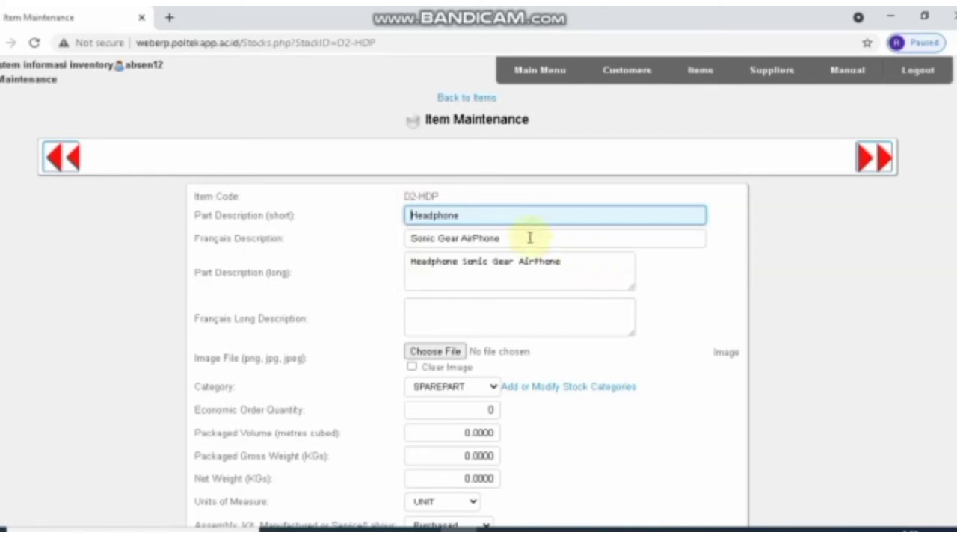
# Change D2-HDP's category from SPAREPART to test product, save, and return to items
pyautogui.scroll(-2, 452, 292)
pyautogui.click(487, 338)
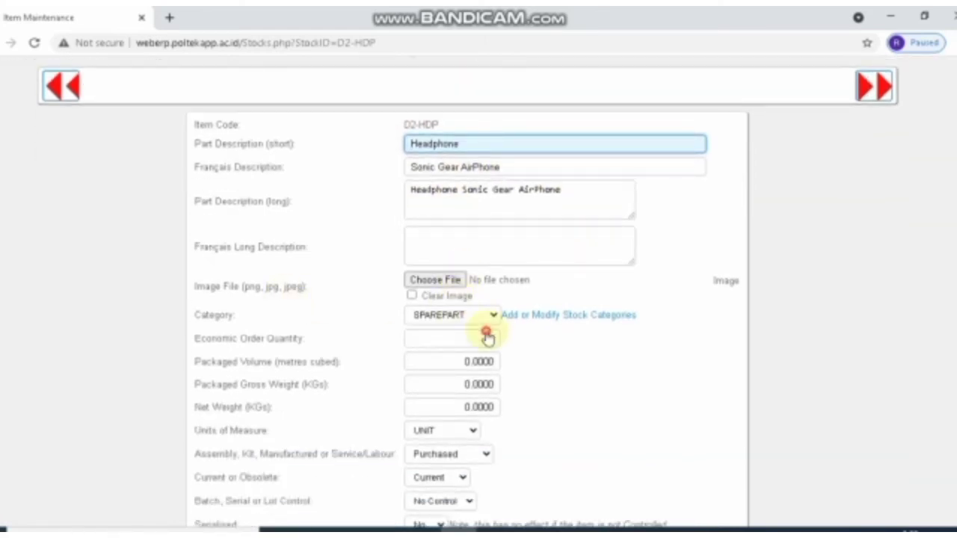
pyautogui.click(483, 314)
pyautogui.scroll(-3, 449, 255)
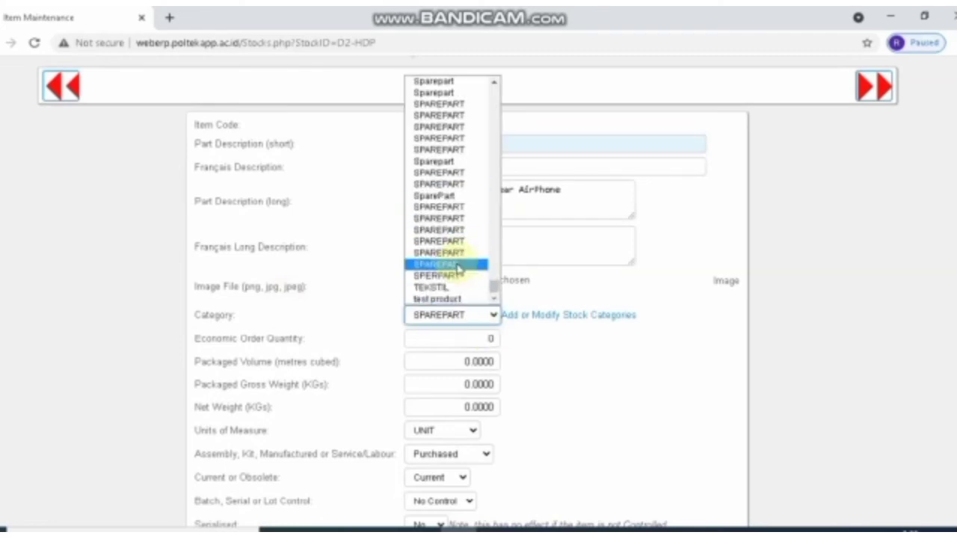
pyautogui.click(439, 330)
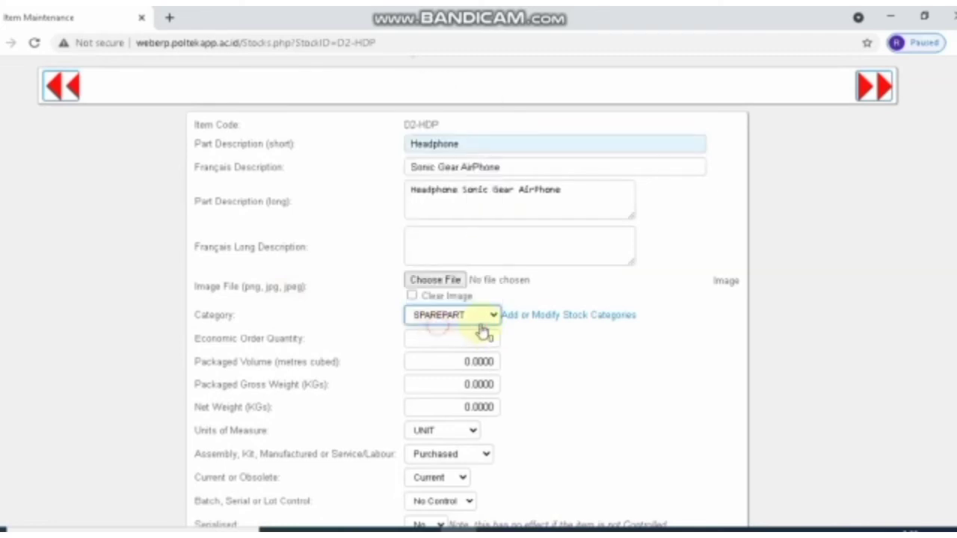
pyautogui.scroll(-6, 486, 316)
pyautogui.click(440, 330)
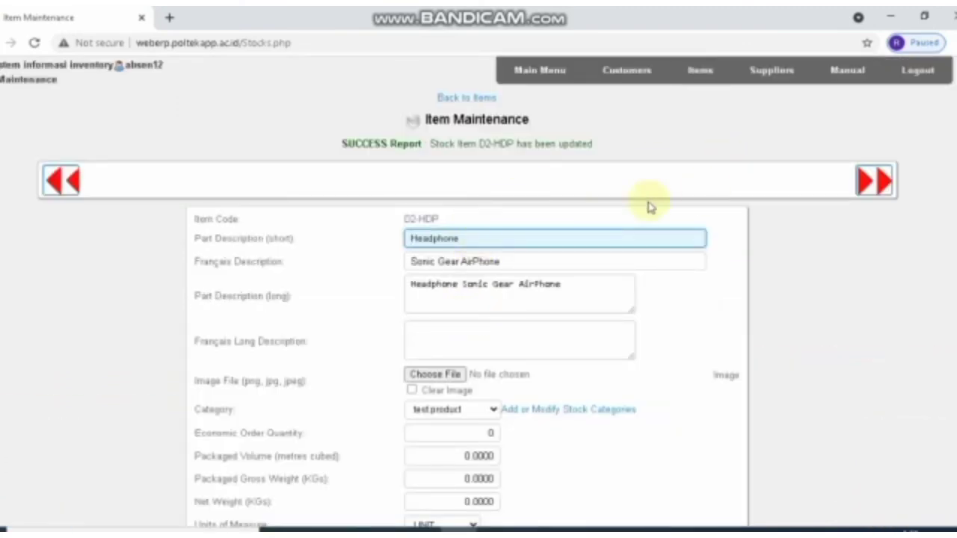
pyautogui.click(479, 98)
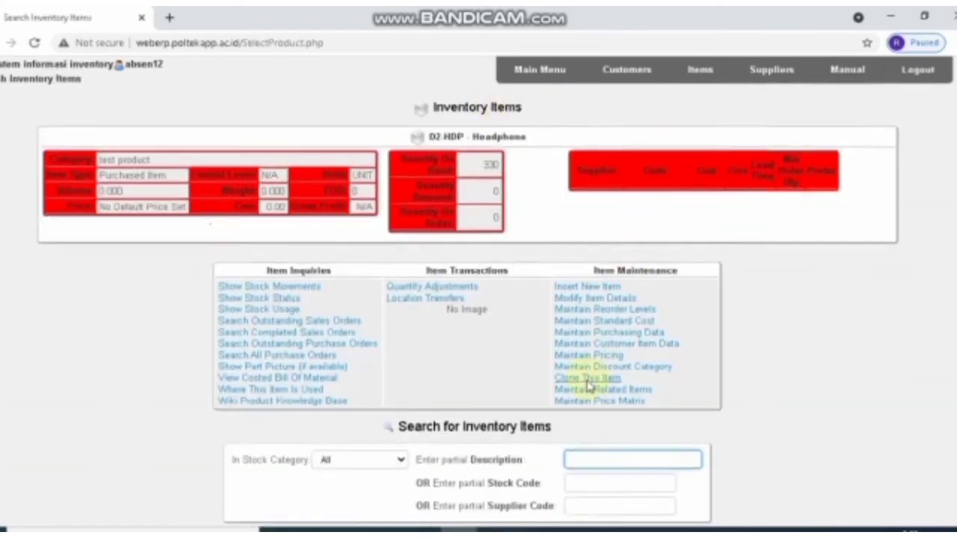
# Search stock code D2-HDS and open the Headset item's details for editing
pyautogui.scroll(-2, 587, 380)
pyautogui.click(592, 321)
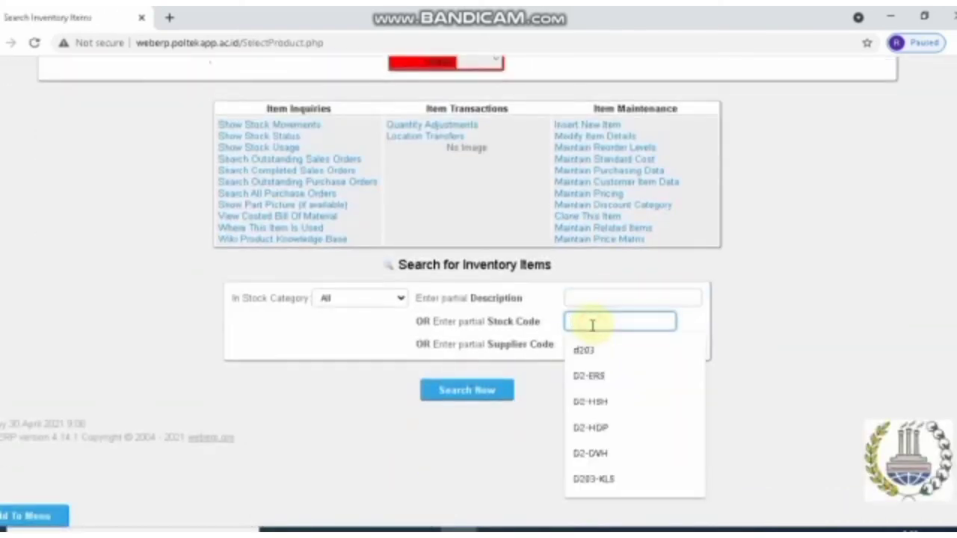
pyautogui.write('D2-HD')
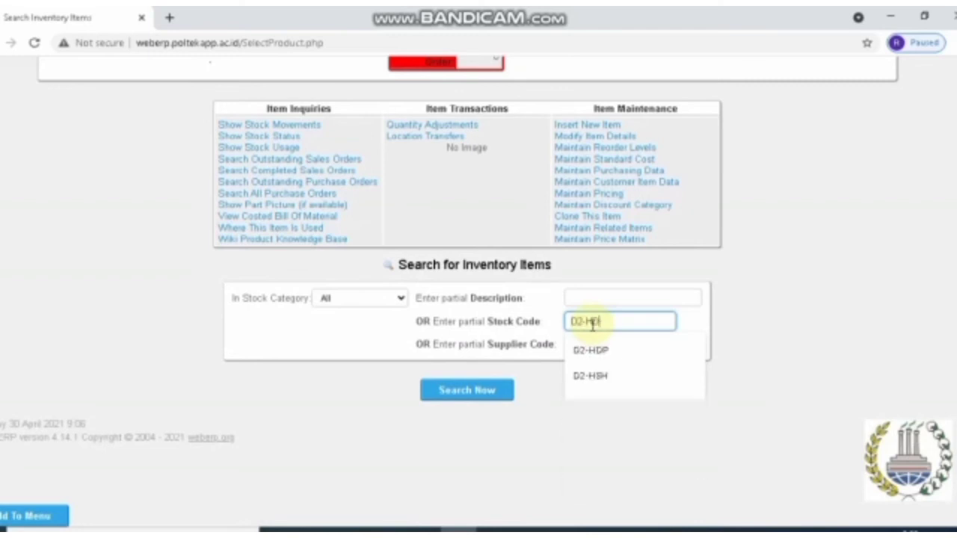
pyautogui.write('S')
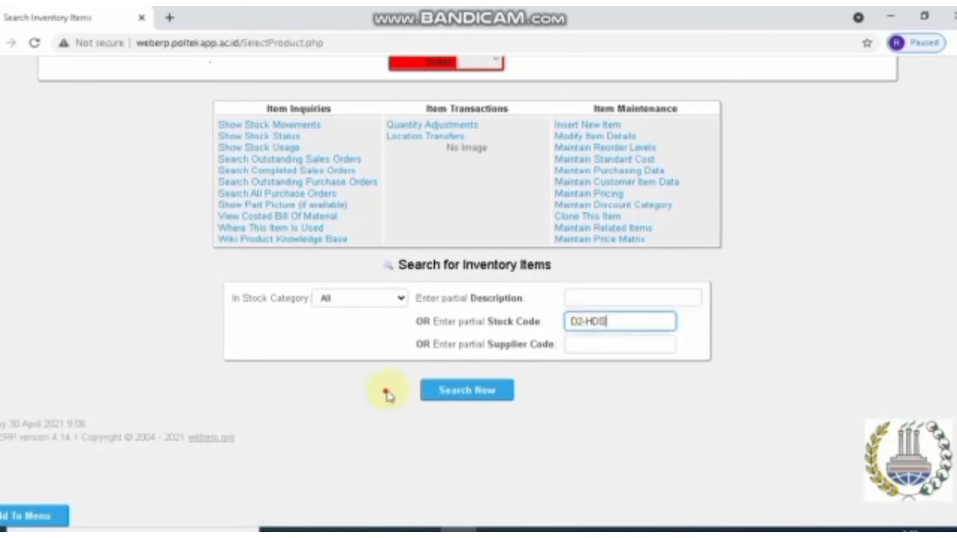
pyautogui.press('Return')
pyautogui.click(376, 373)
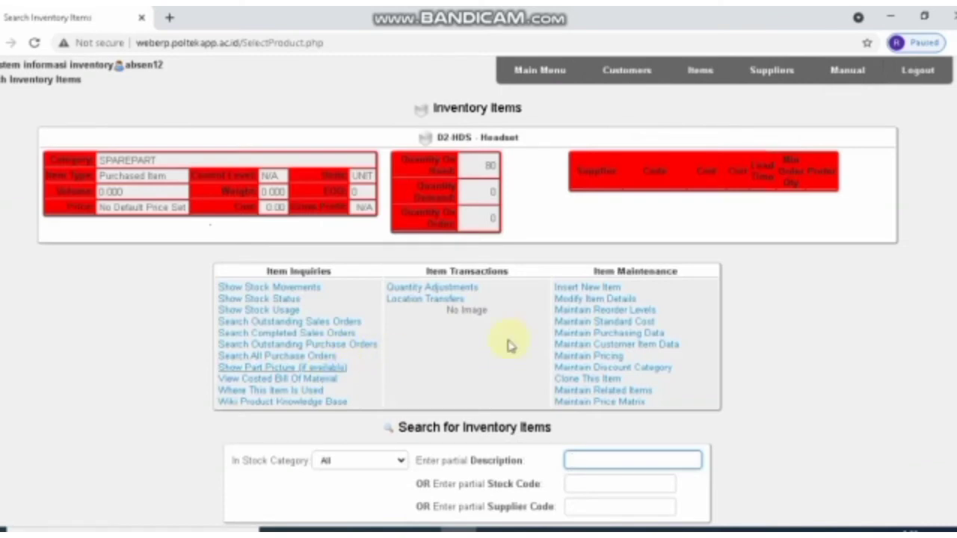
pyautogui.click(599, 300)
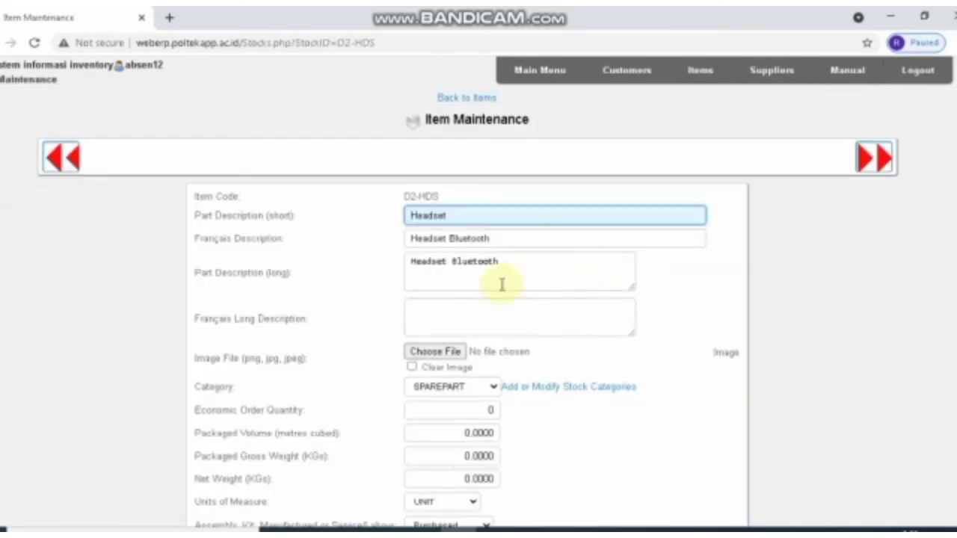
# Set D2-HDS Headset's category to testproduct and save the item
pyautogui.scroll(-1, 397, 264)
pyautogui.scroll(-1, 397, 264)
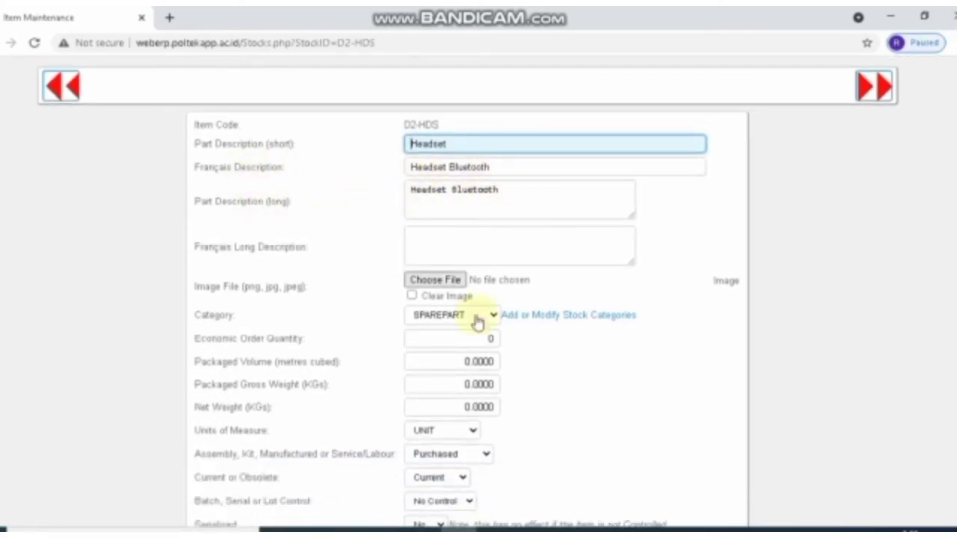
pyautogui.click(479, 318)
pyautogui.click(436, 300)
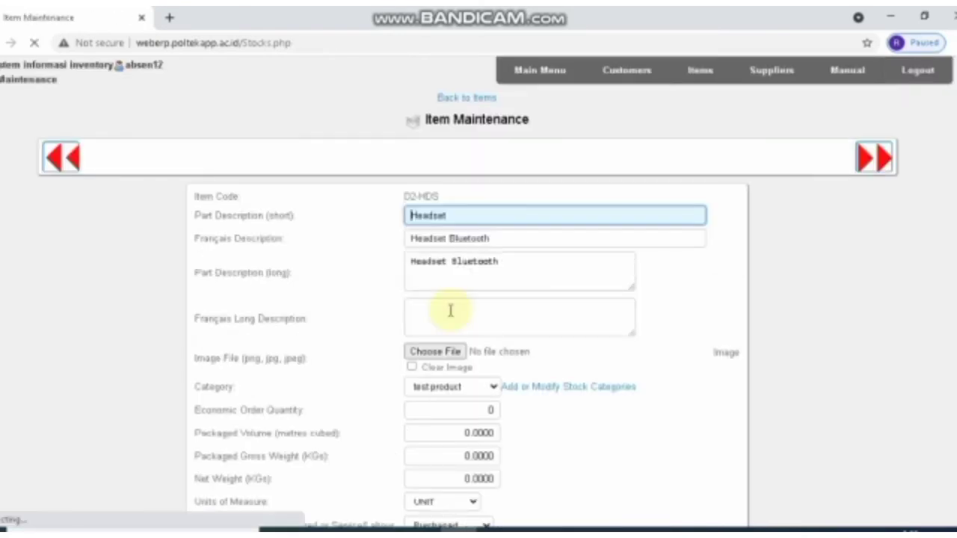
pyautogui.scroll(-4, 450, 311)
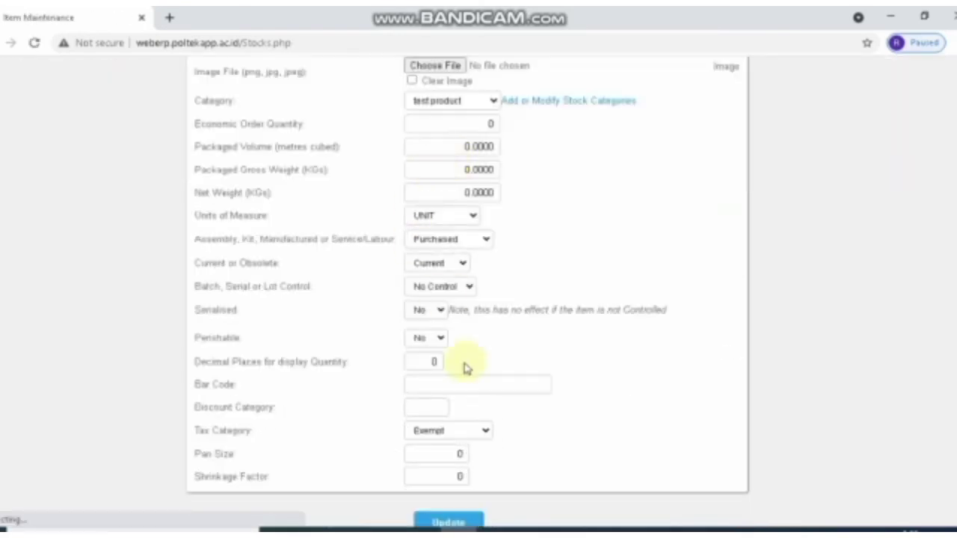
pyautogui.scroll(-1, 455, 454)
pyautogui.click(449, 447)
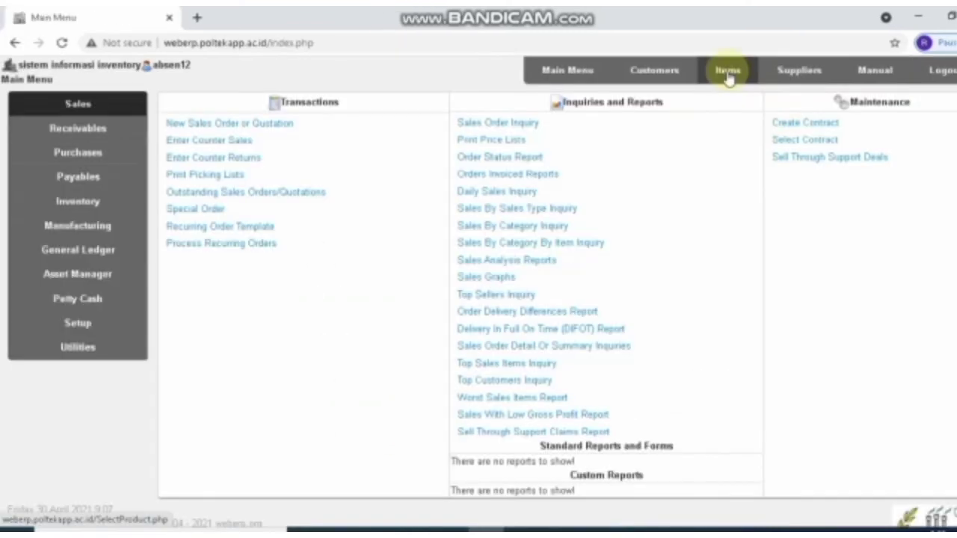
# Find item D2-HDP Headphone and open its standard cost page
pyautogui.click(724, 72)
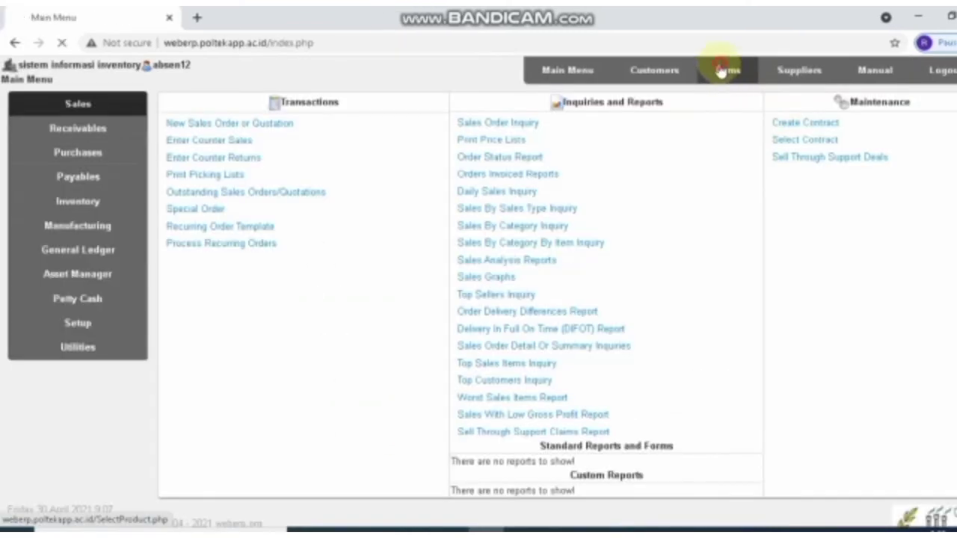
pyautogui.scroll(-1, 604, 292)
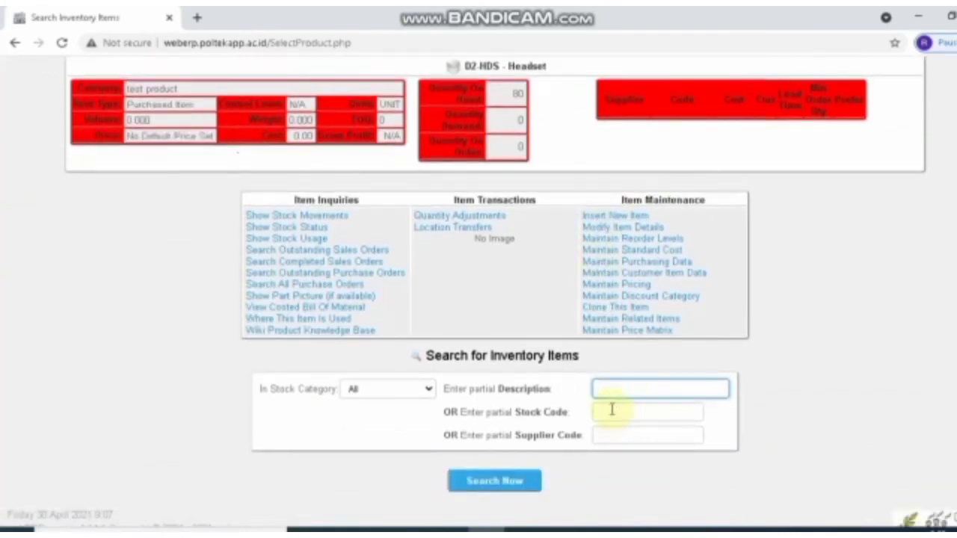
pyautogui.click(612, 409)
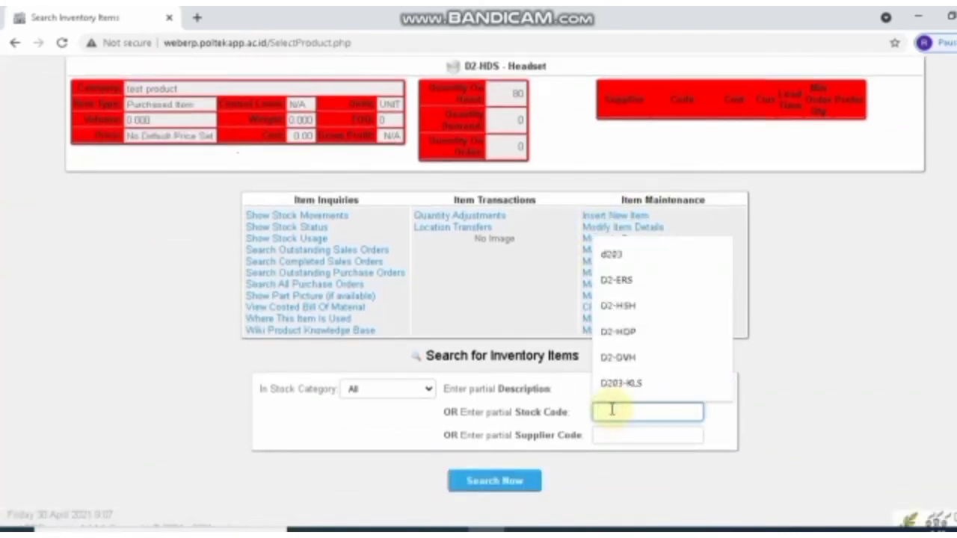
pyautogui.write('D2-HDP')
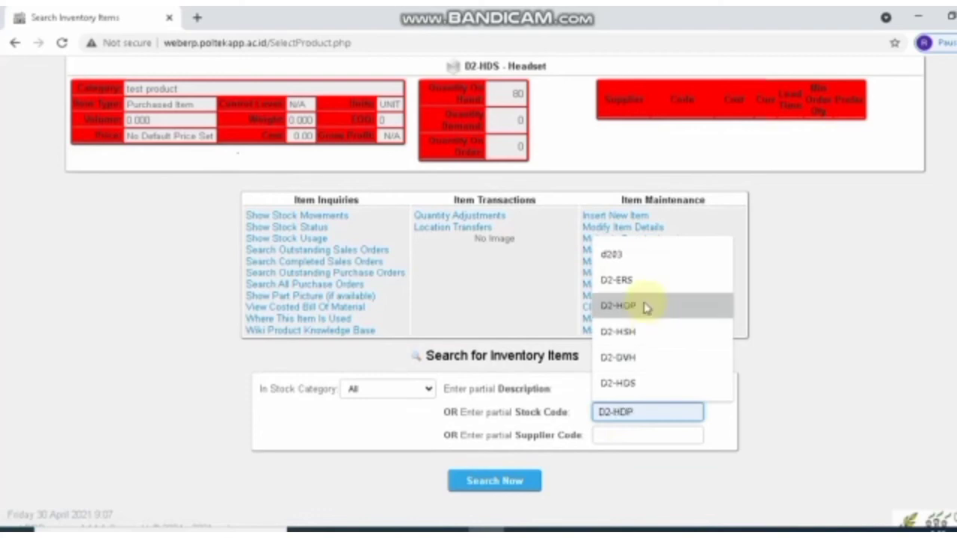
pyautogui.click(646, 305)
pyautogui.click(503, 483)
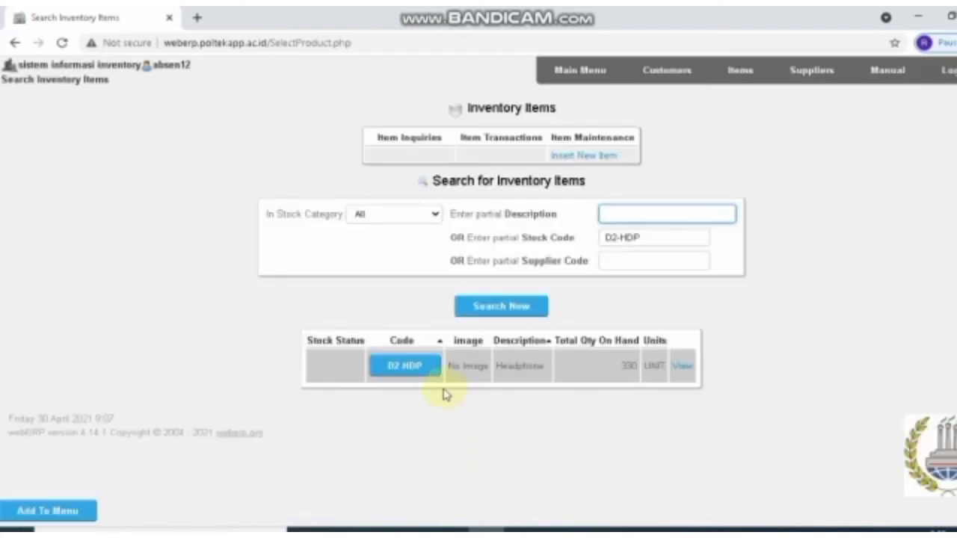
pyautogui.click(430, 368)
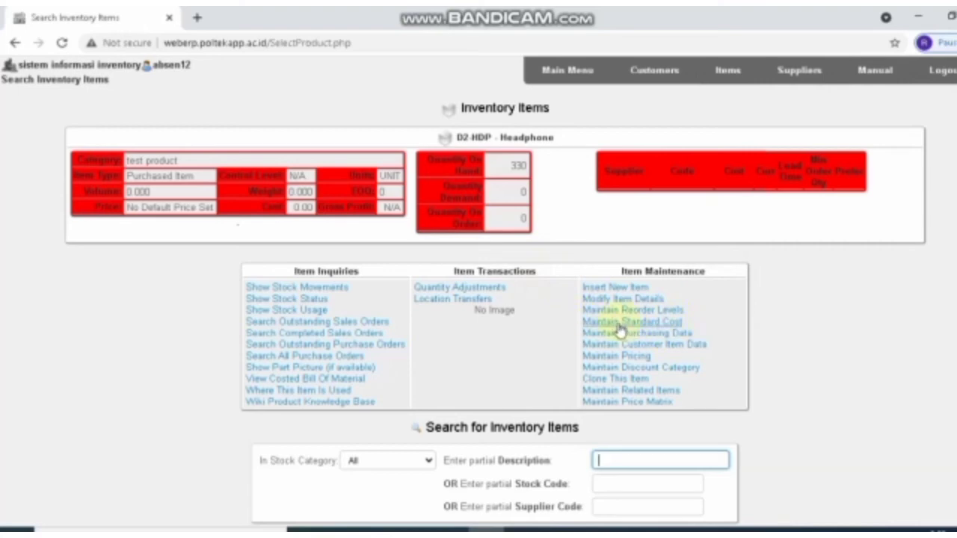
pyautogui.click(615, 324)
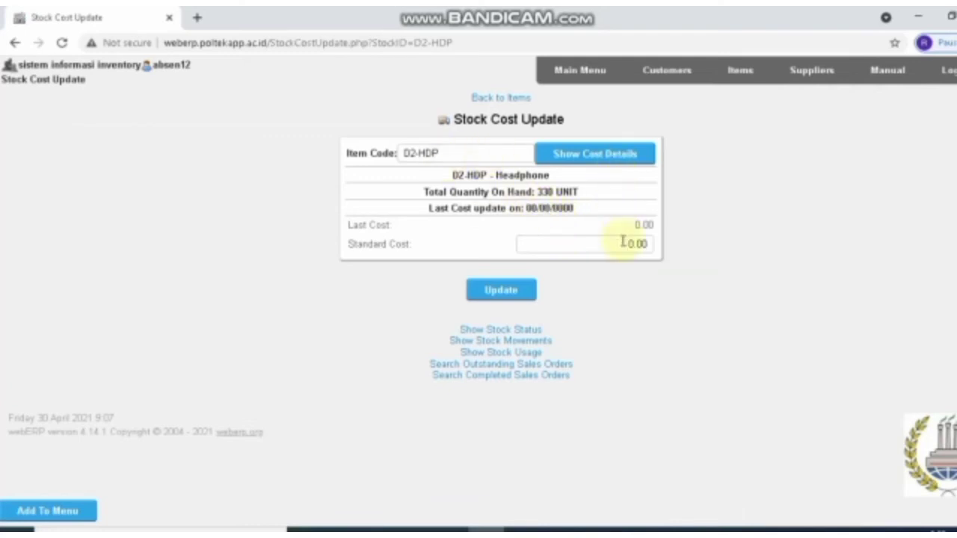
# Replace the 0.00 standard cost with 150000, update, and go back to items
pyautogui.click(621, 244)
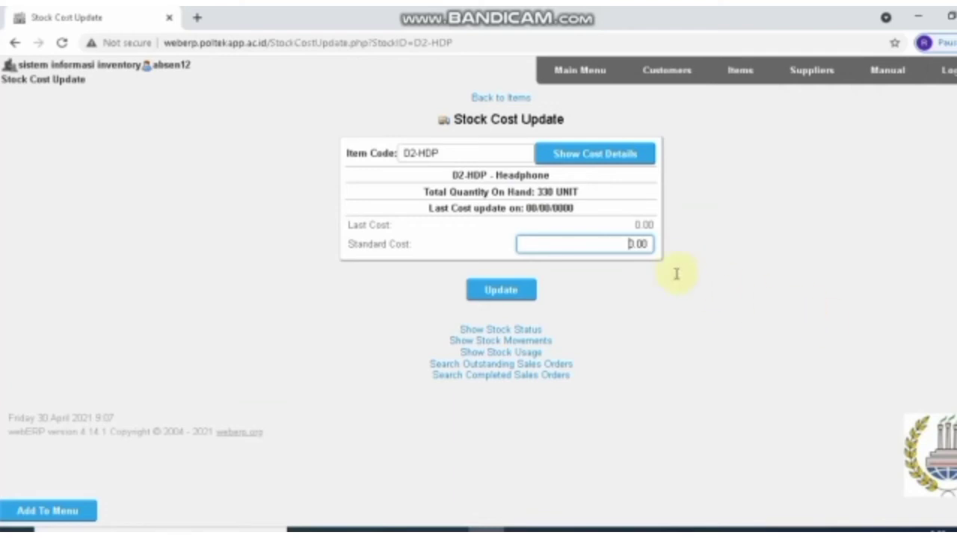
pyautogui.moveTo(649, 246); pyautogui.dragTo(633, 245)
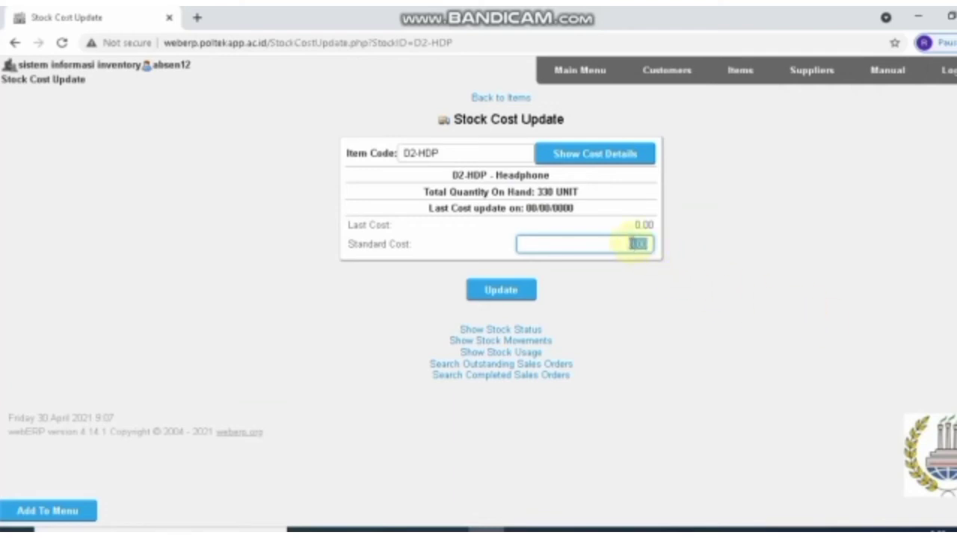
pyautogui.press('BackSpace')
pyautogui.write('150000')
pyautogui.click(502, 289)
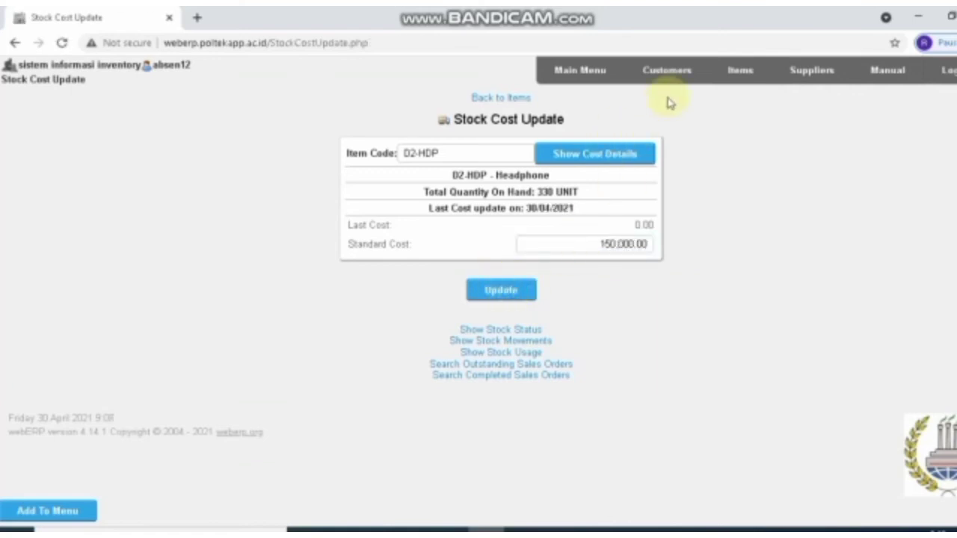
pyautogui.click(502, 97)
pyautogui.scroll(-2, 572, 186)
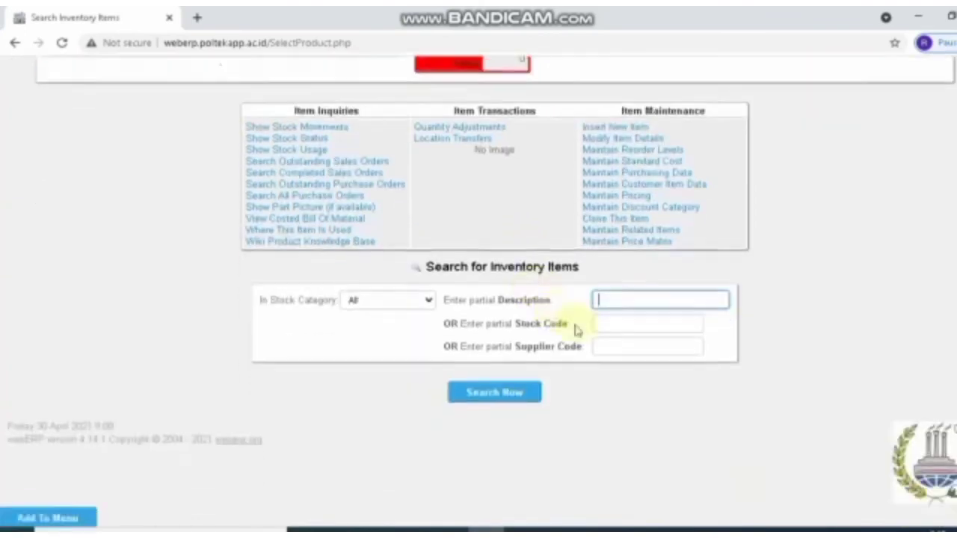
# Look up D2-HDS Headset and update its standard cost from 0.00 to 100000
pyautogui.click(602, 321)
pyautogui.write('D2')
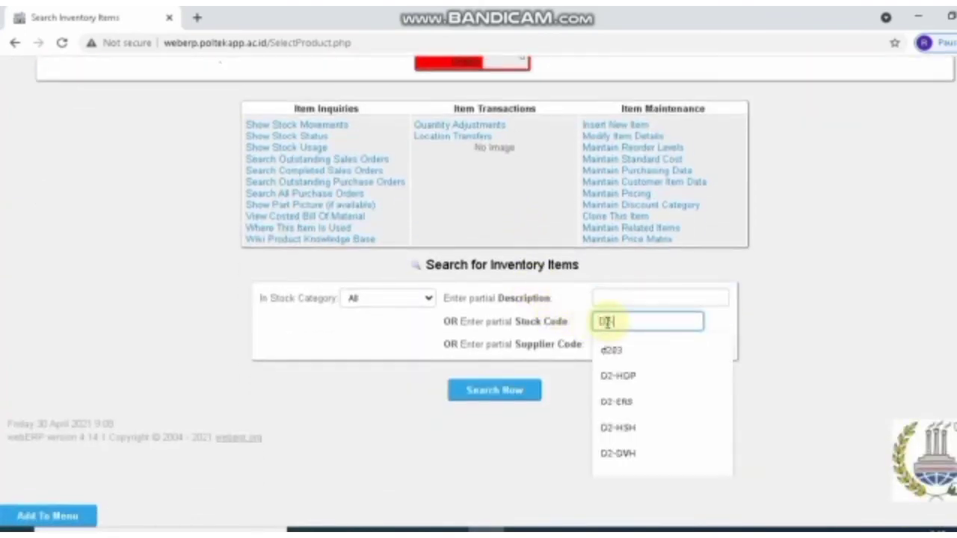
pyautogui.write('-HDS')
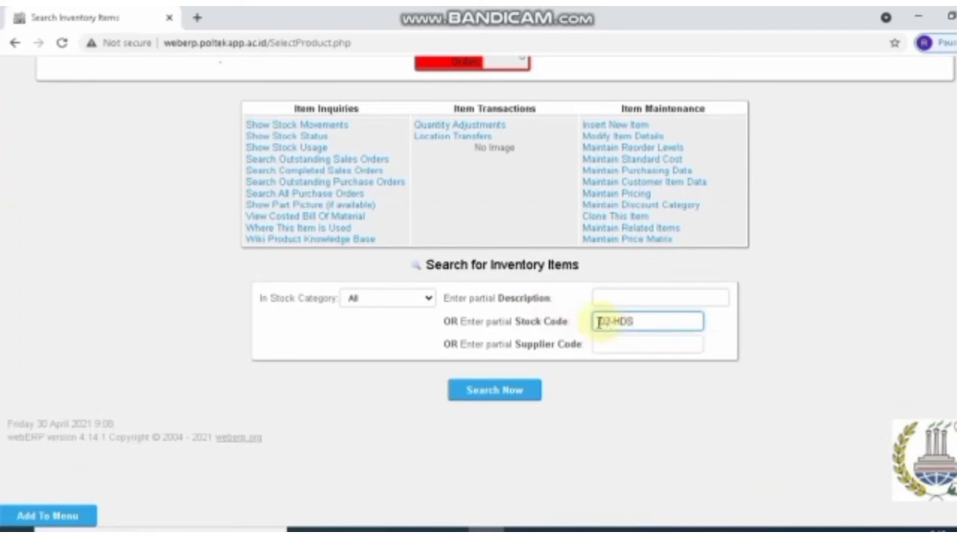
pyautogui.press('Return')
pyautogui.click(402, 367)
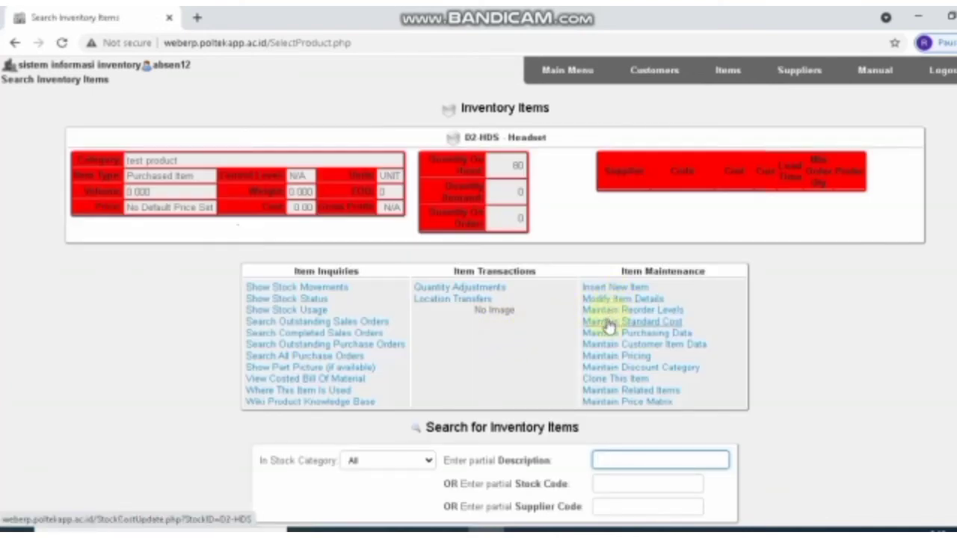
pyautogui.click(607, 324)
pyautogui.click(611, 244)
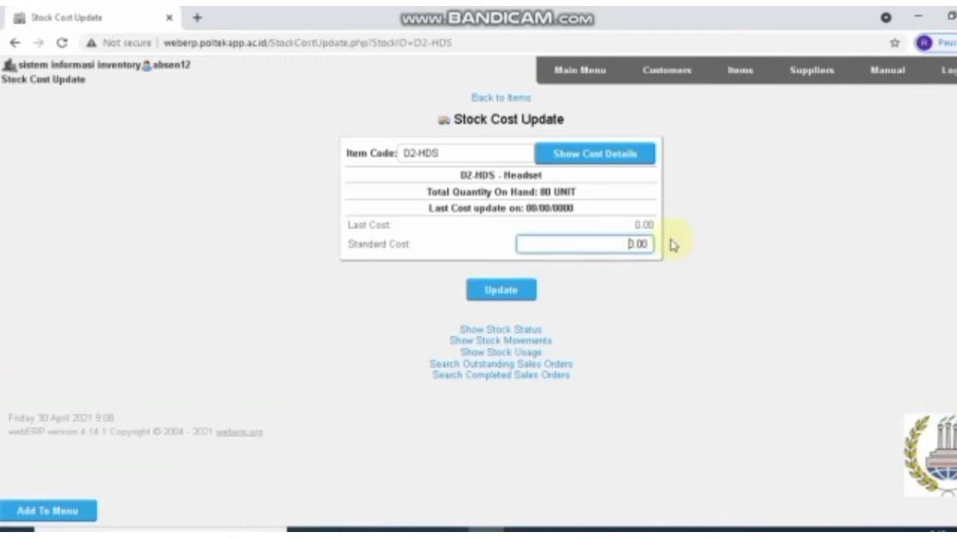
pyautogui.press('Delete')
pyautogui.press('Delete')
pyautogui.press('Delete')
pyautogui.press('Delete')
pyautogui.write('10000')
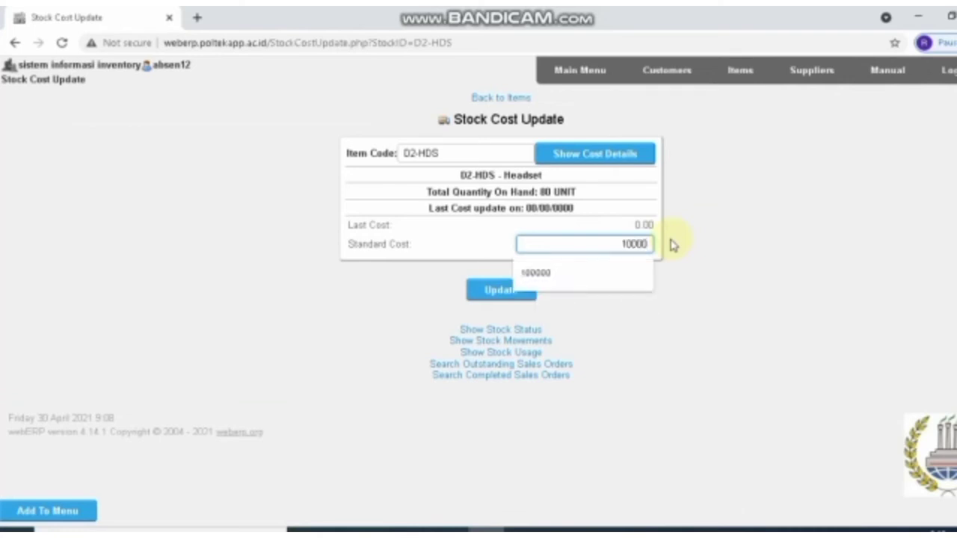
pyautogui.click(536, 273)
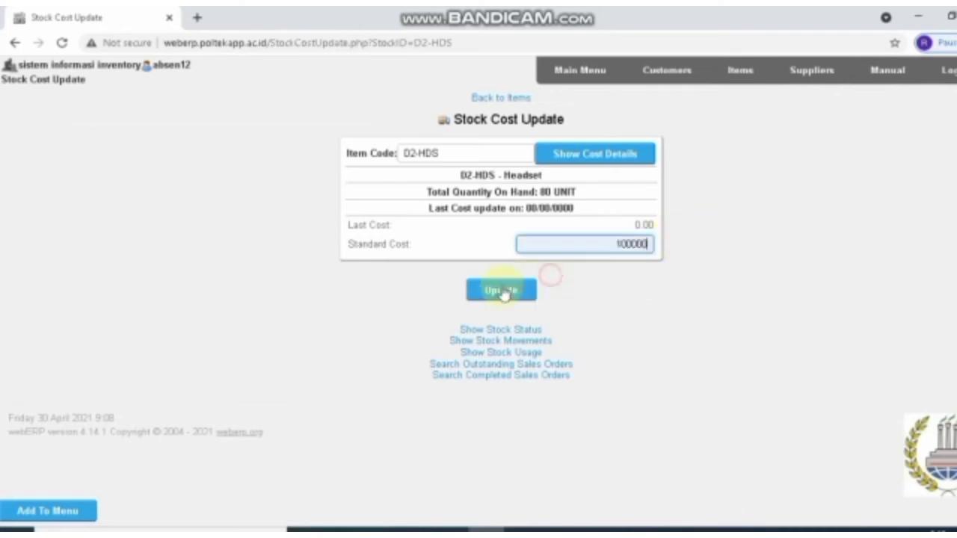
pyautogui.click(506, 290)
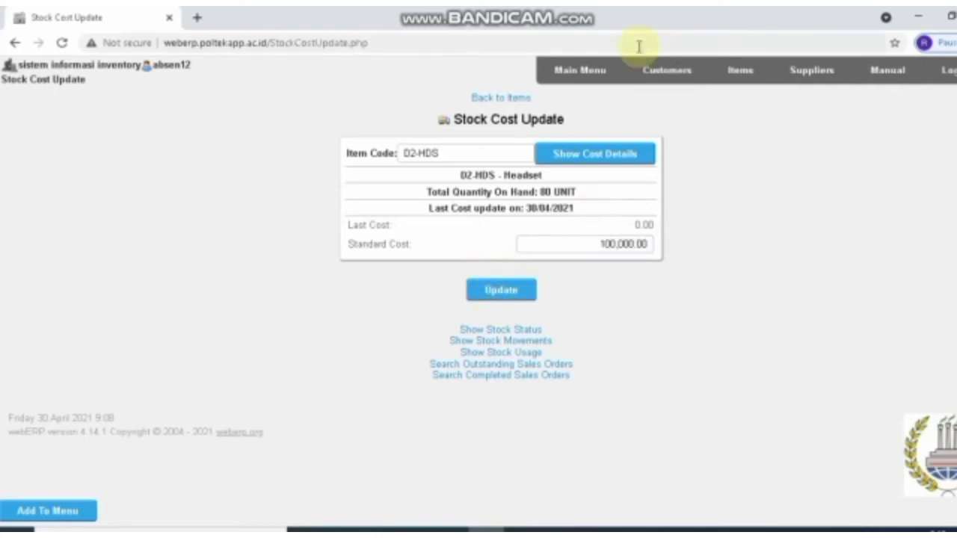
# Begin a new sales order for branch CS12-CTM, PT. COSTUMER RAJA, filtering items to test product
pyautogui.click(593, 73)
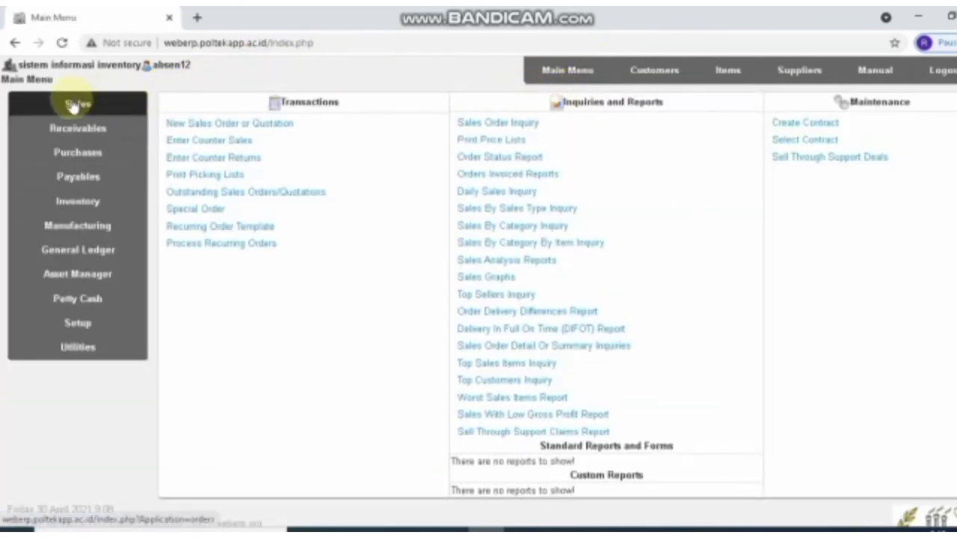
pyautogui.click(80, 104)
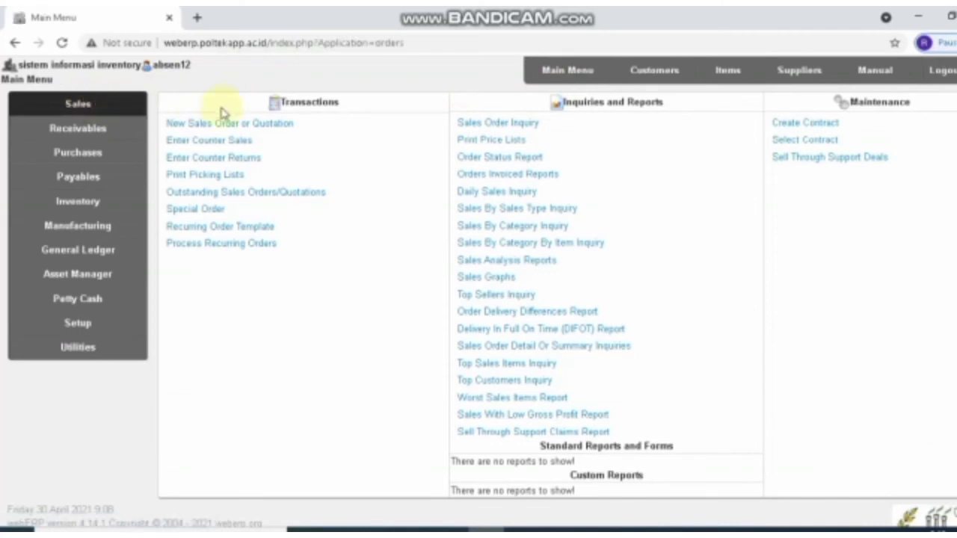
pyautogui.click(272, 126)
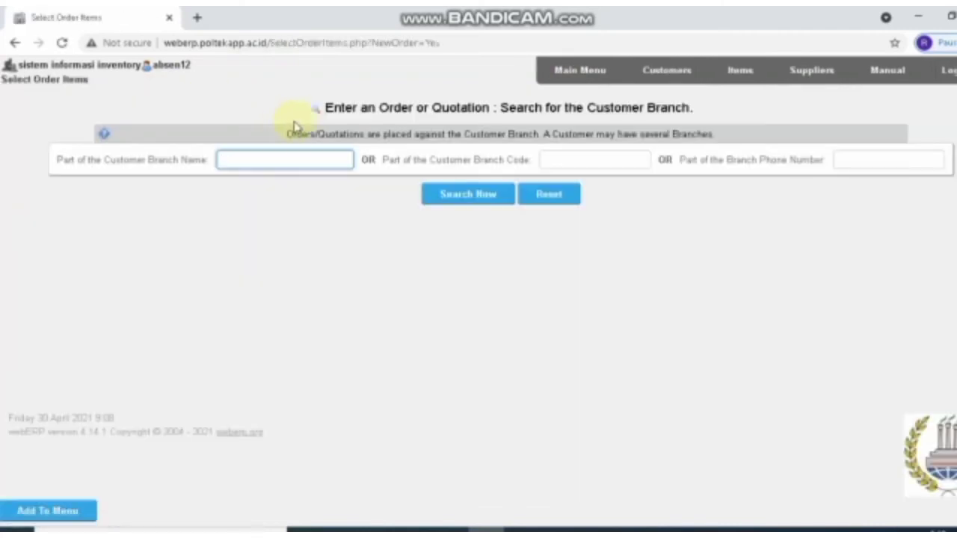
pyautogui.click(559, 159)
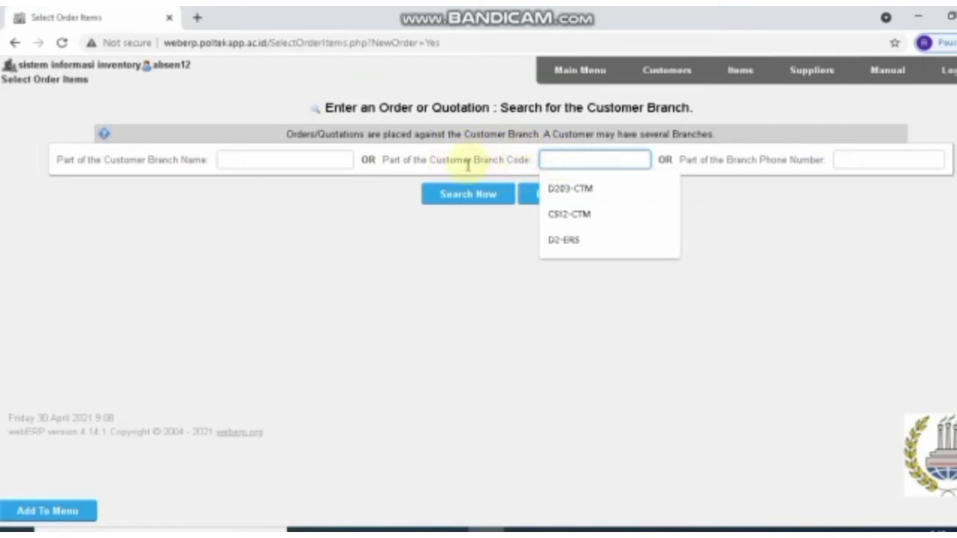
pyautogui.click(560, 215)
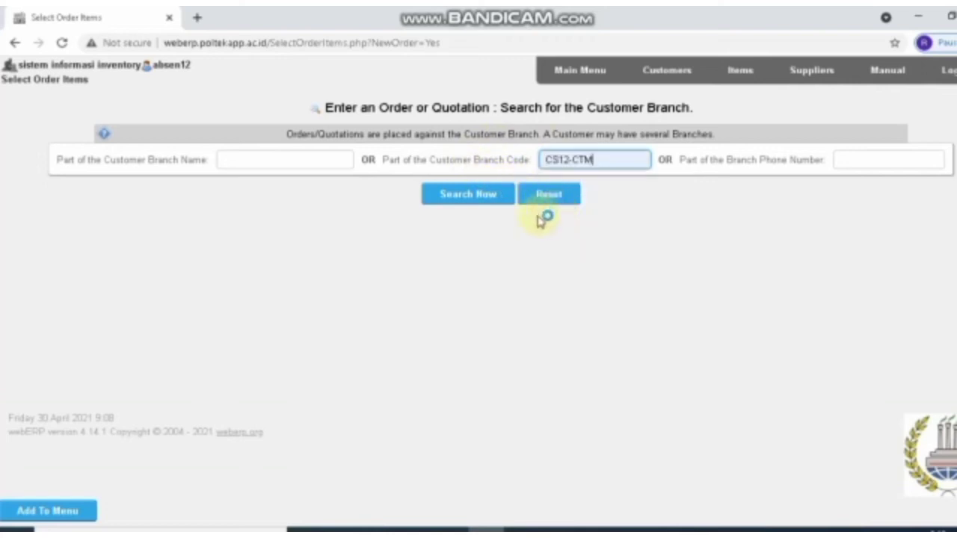
pyautogui.click(459, 196)
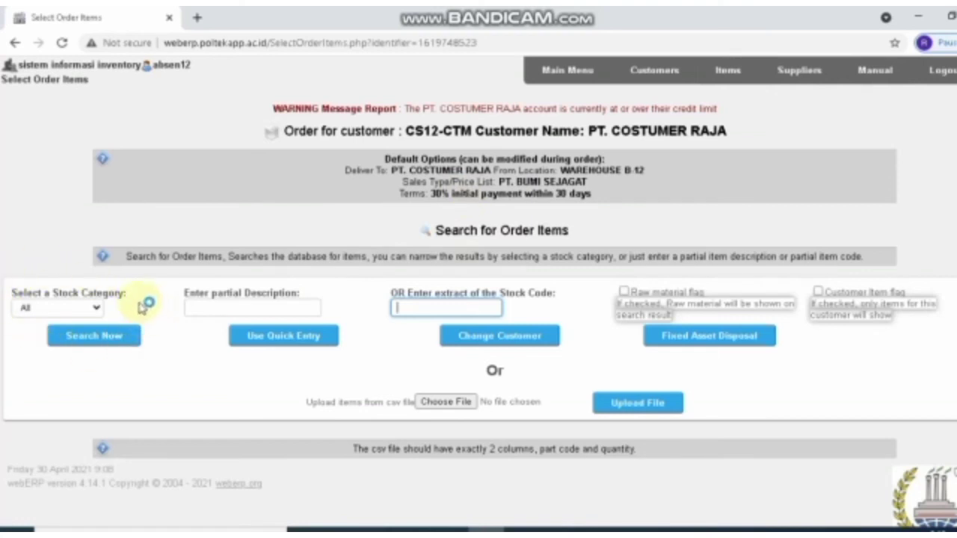
pyautogui.click(95, 309)
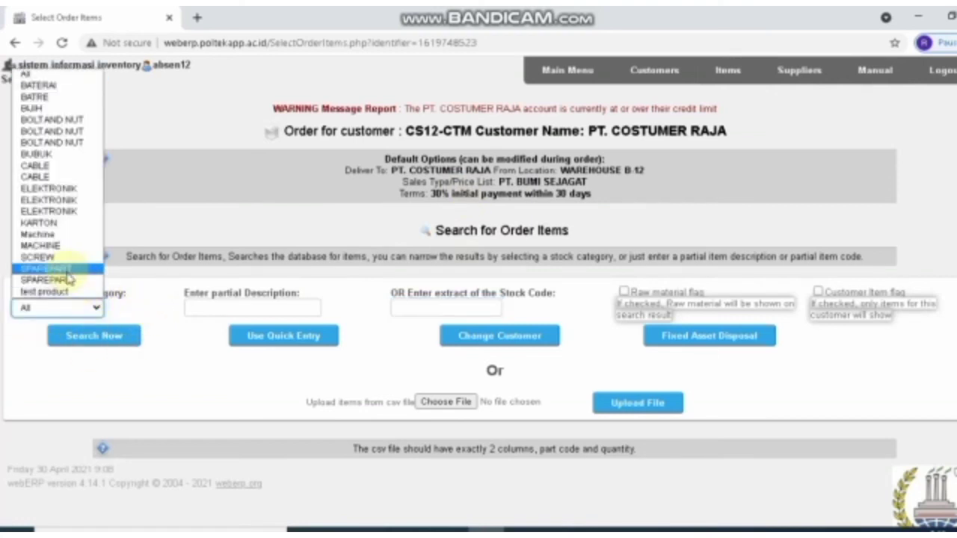
pyautogui.click(56, 292)
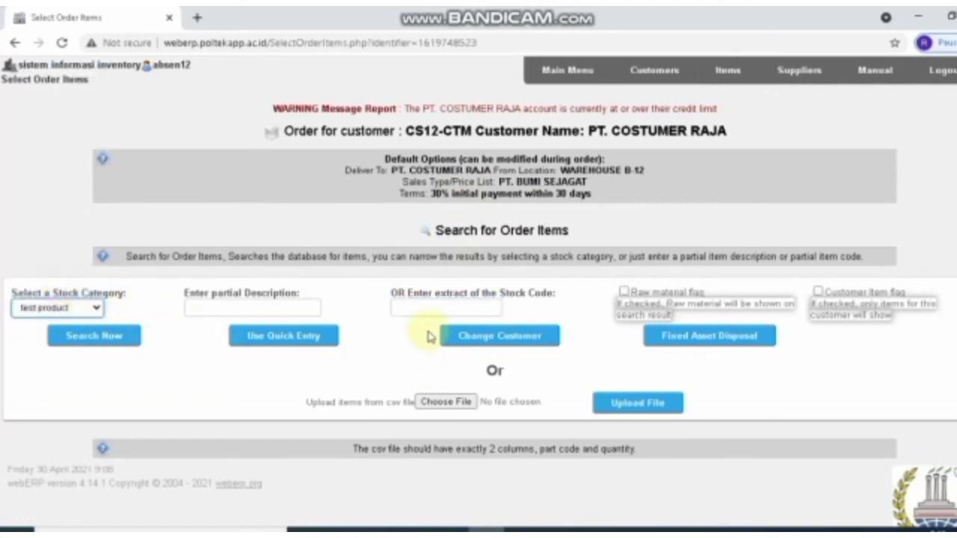
# Search stock code D2-HDP and set the Headphone order quantity to 10
pyautogui.scroll(-1, 423, 317)
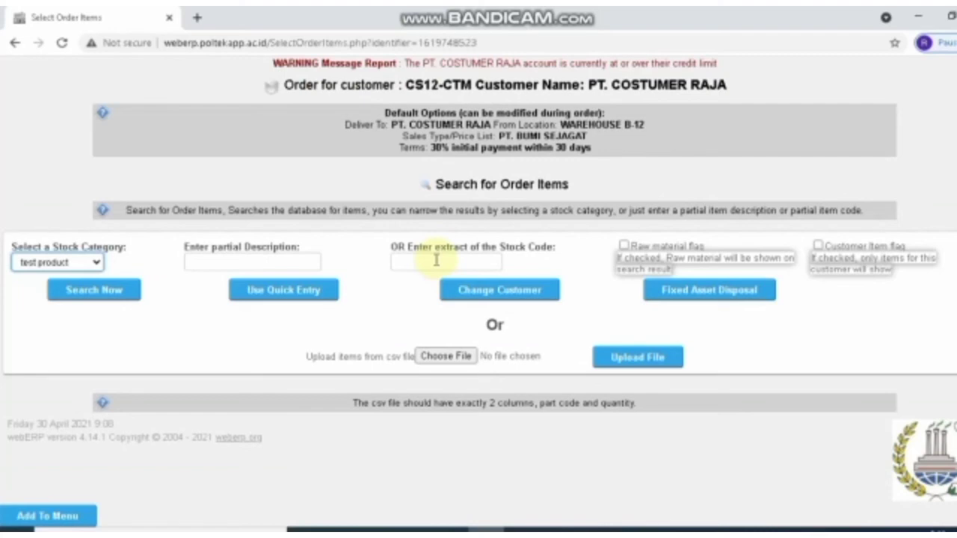
pyautogui.click(436, 260)
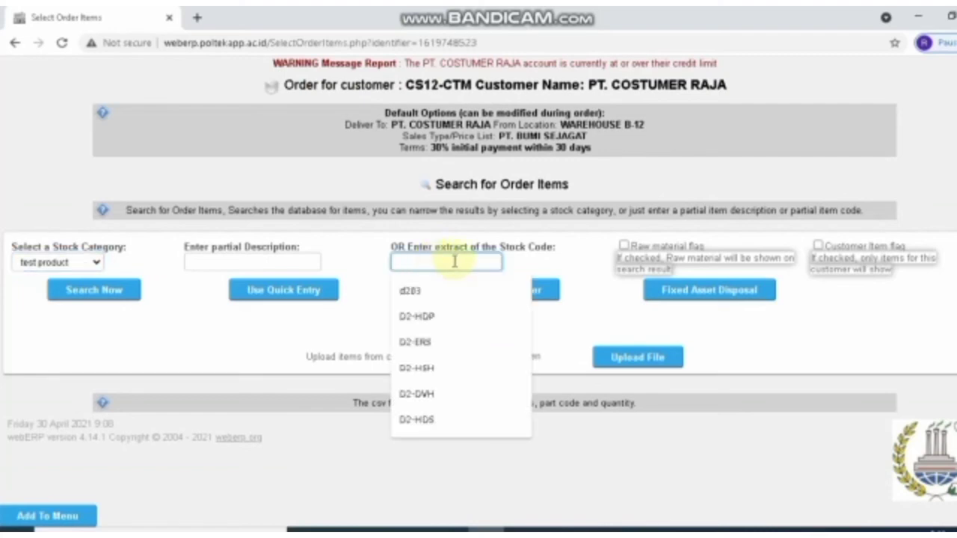
pyautogui.click(416, 316)
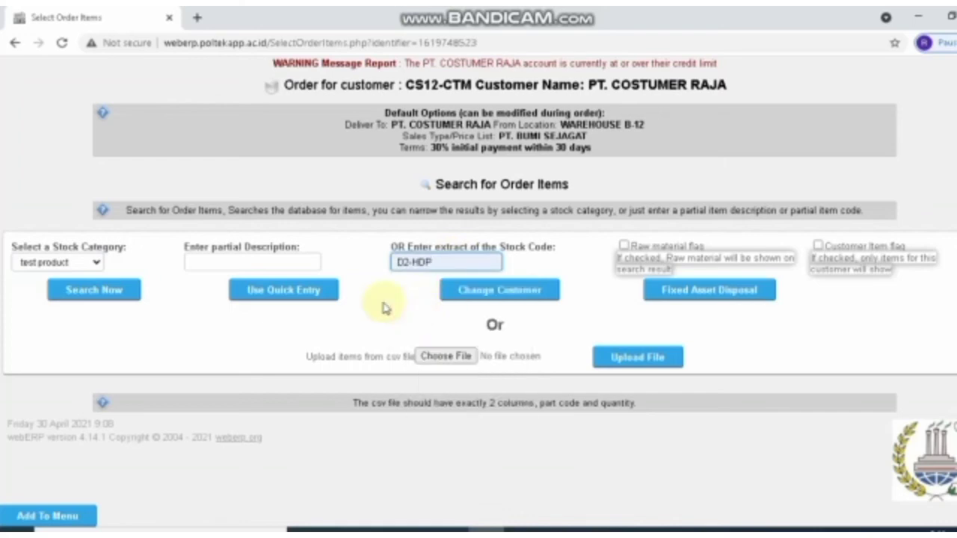
pyautogui.click(87, 291)
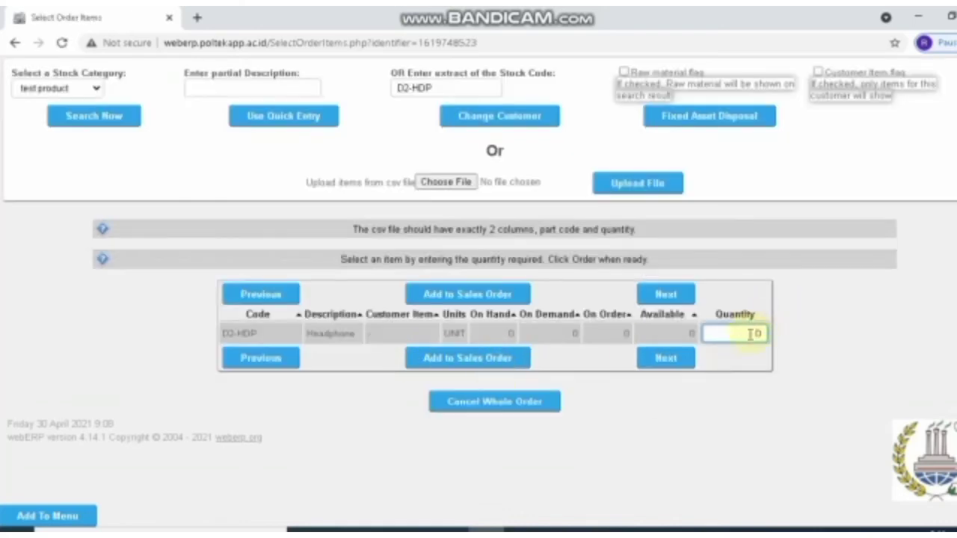
pyautogui.doubleClick(752, 334)
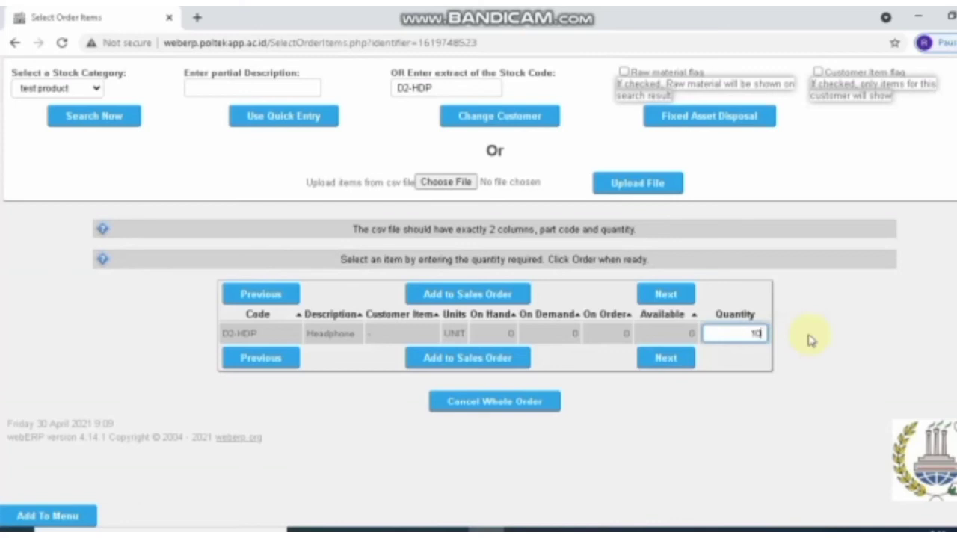
# Change the search code to D2-HDS and enter quantity 6 for the Headset
pyautogui.click(453, 85)
pyautogui.press('BackSpace')
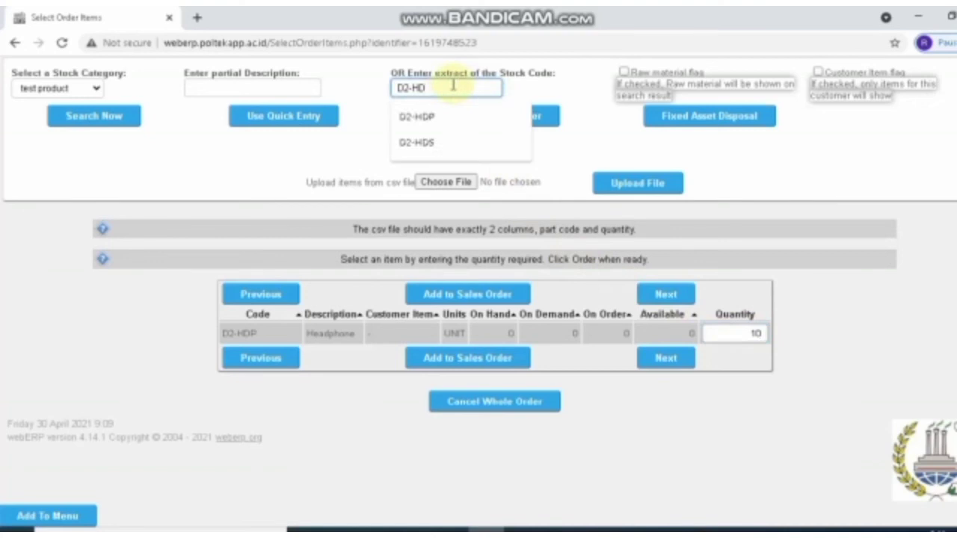
pyautogui.write('S')
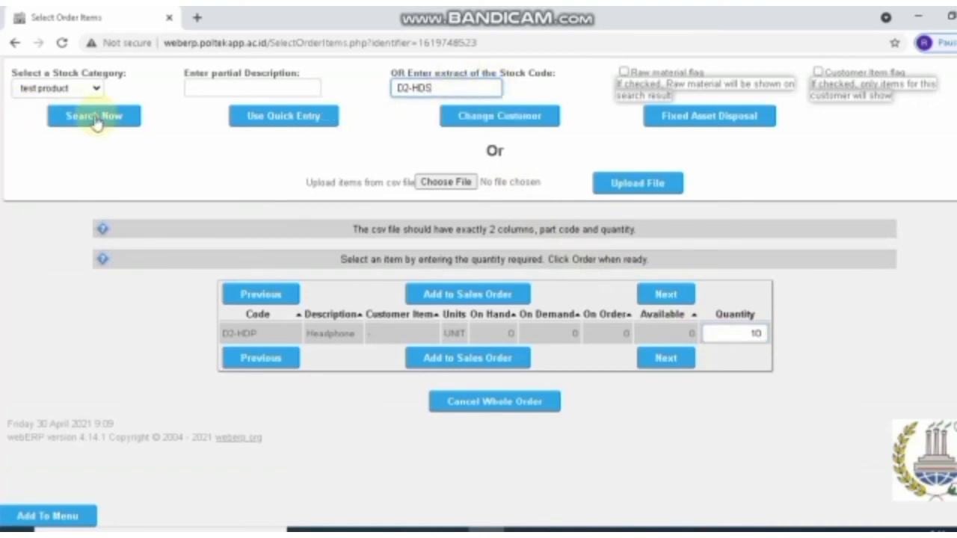
pyautogui.click(94, 118)
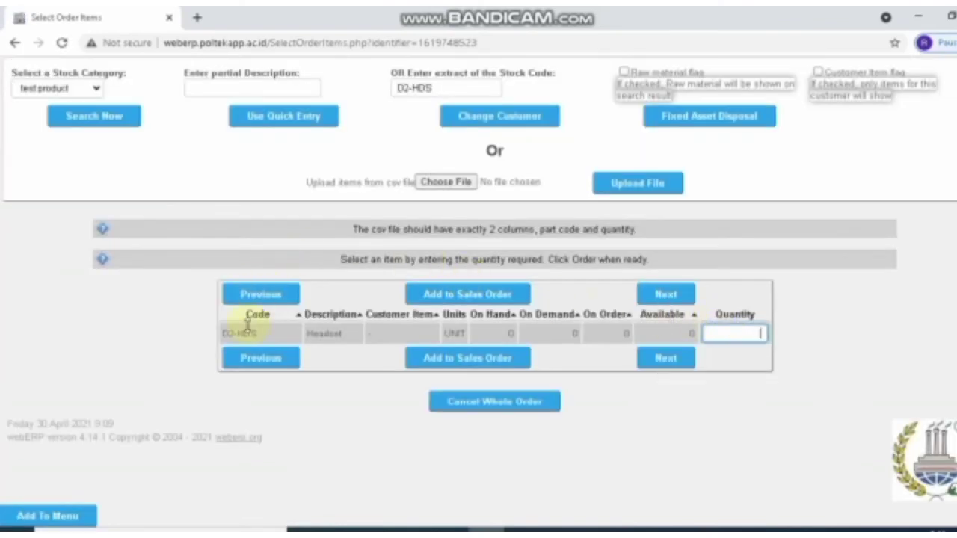
pyautogui.write('6')
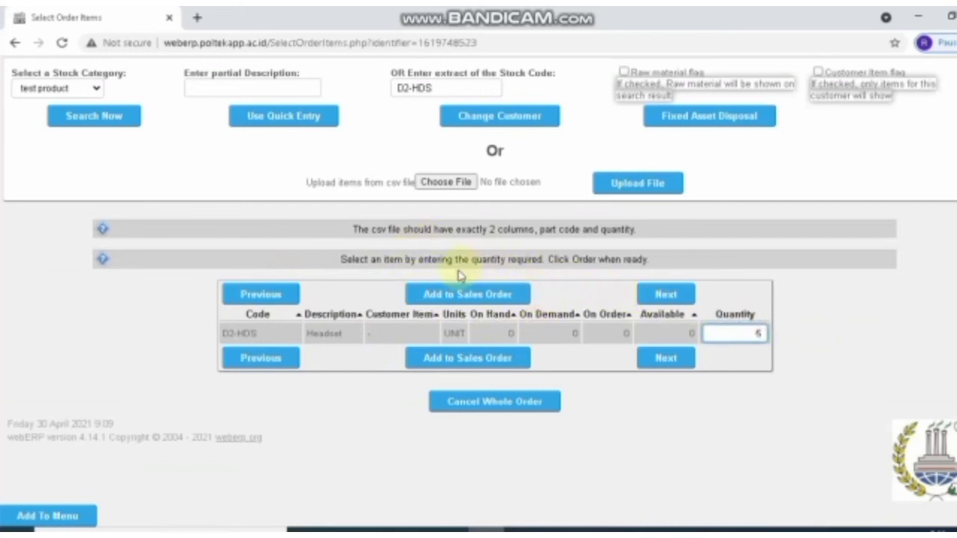
# Add both items to the order and enter GP% 15 on the Headphone and Headset lines
pyautogui.click(467, 358)
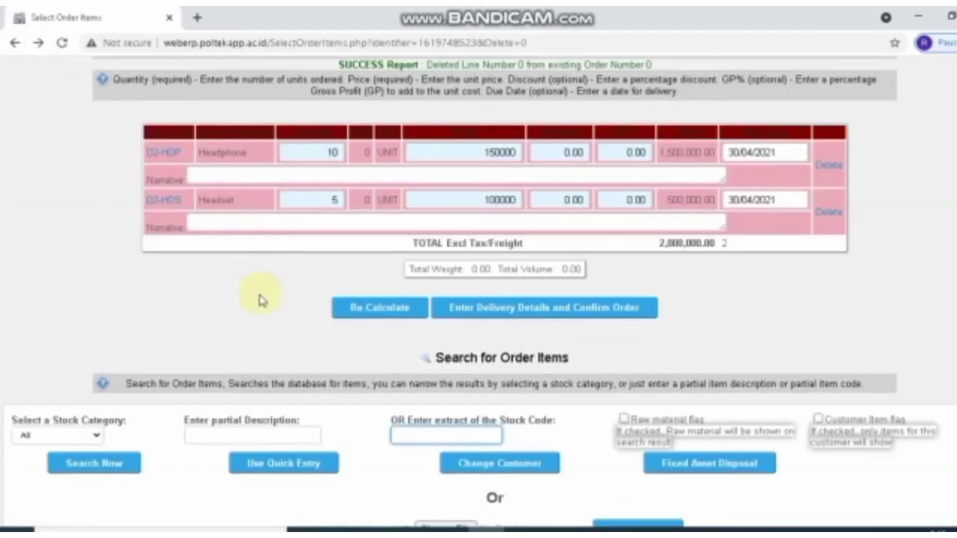
pyautogui.scroll(1, 261, 299)
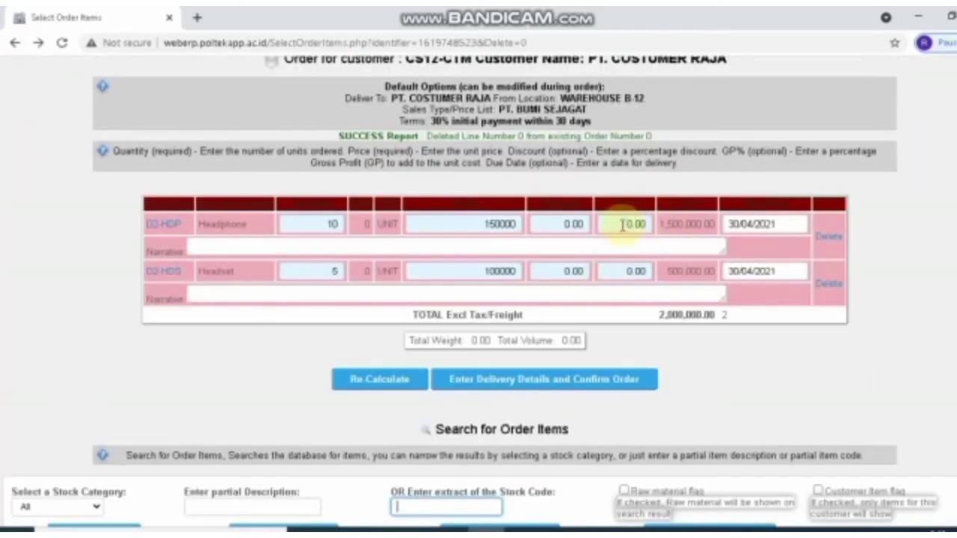
pyautogui.moveTo(621, 225); pyautogui.dragTo(648, 226)
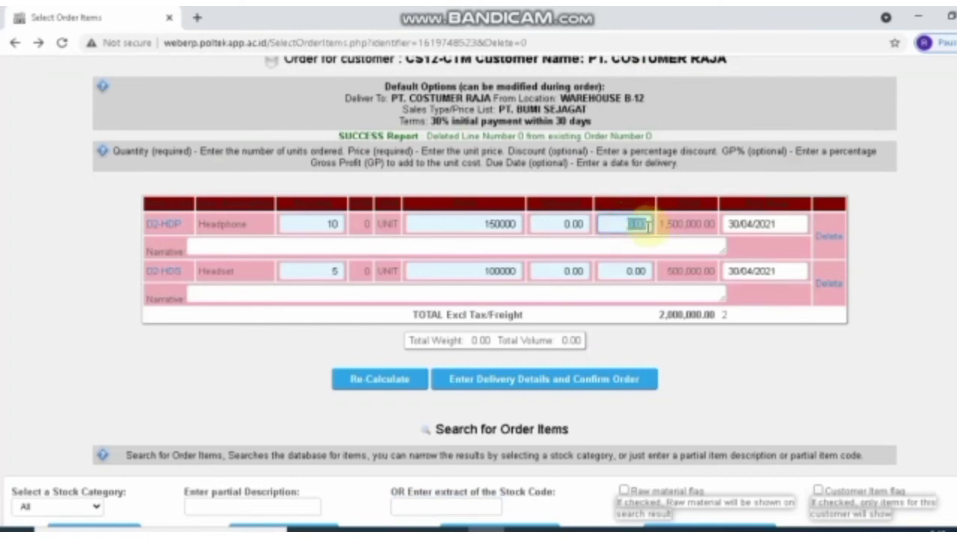
pyautogui.press('BackSpace')
pyautogui.write('15')
pyautogui.doubleClick(629, 269)
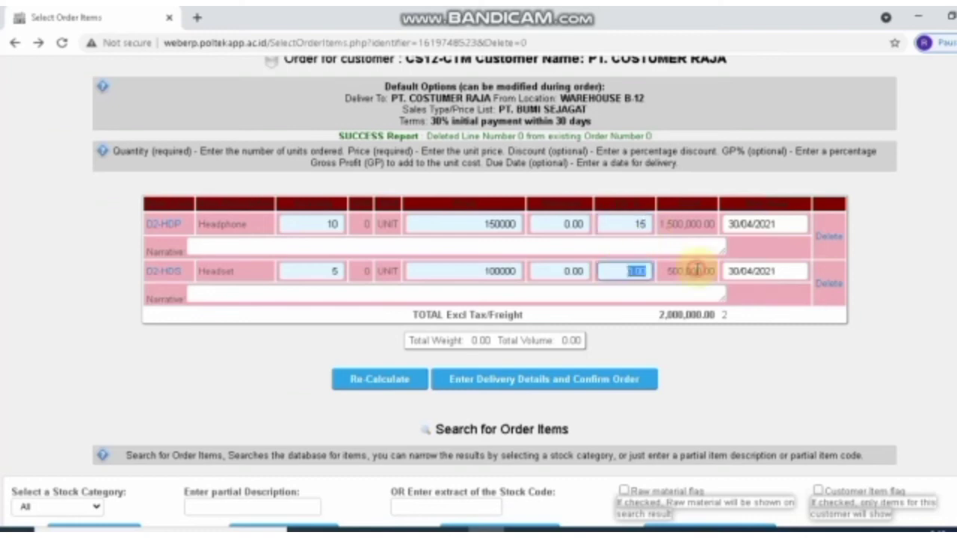
pyautogui.write('15')
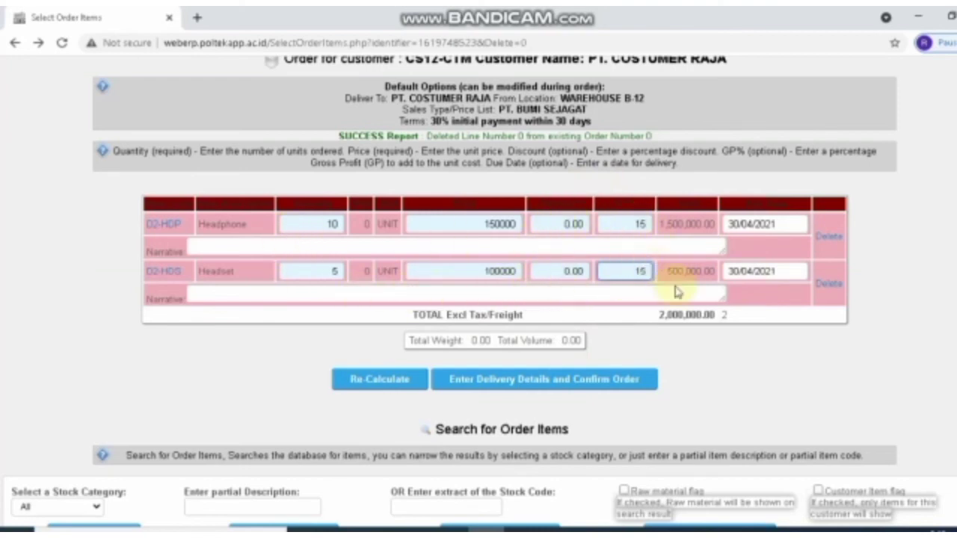
# Go to delivery details and fill the contact phone and e-mail from the saved suggestion
pyautogui.click(508, 383)
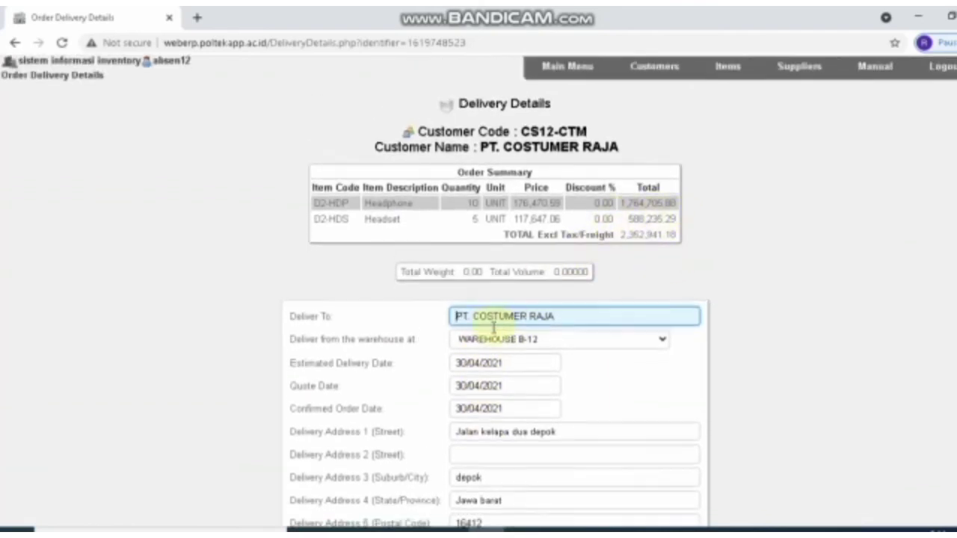
pyautogui.scroll(-1, 487, 320)
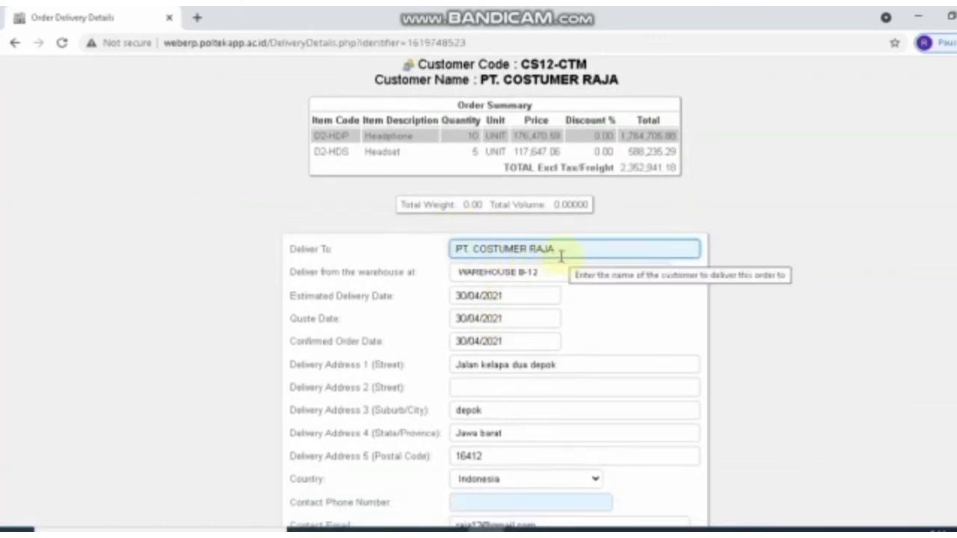
pyautogui.scroll(-1, 478, 359)
pyautogui.scroll(-1, 451, 342)
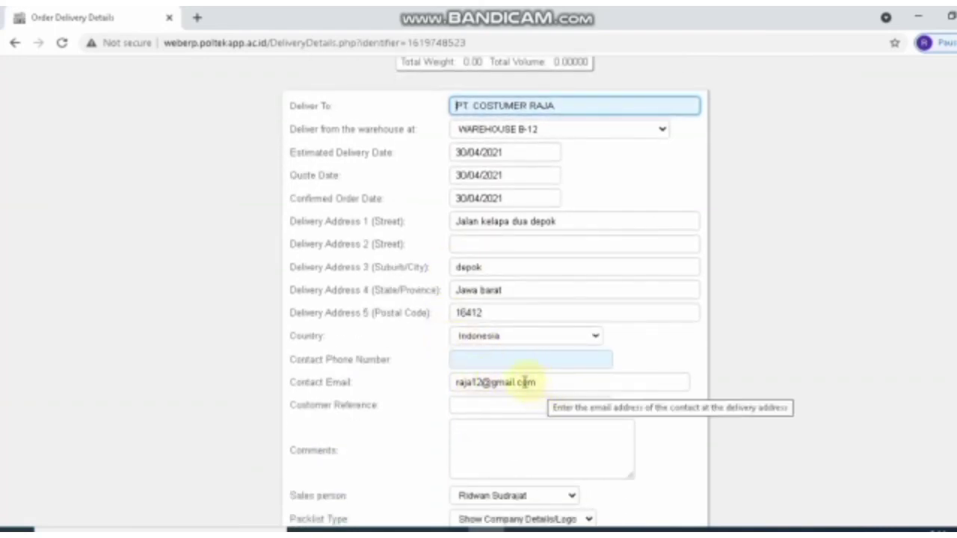
pyautogui.click(460, 361)
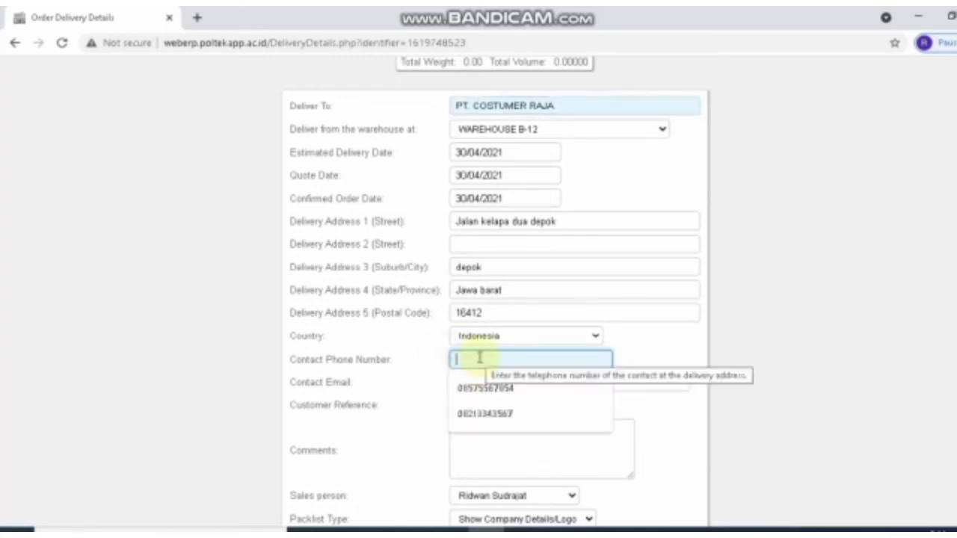
pyautogui.write('0821')
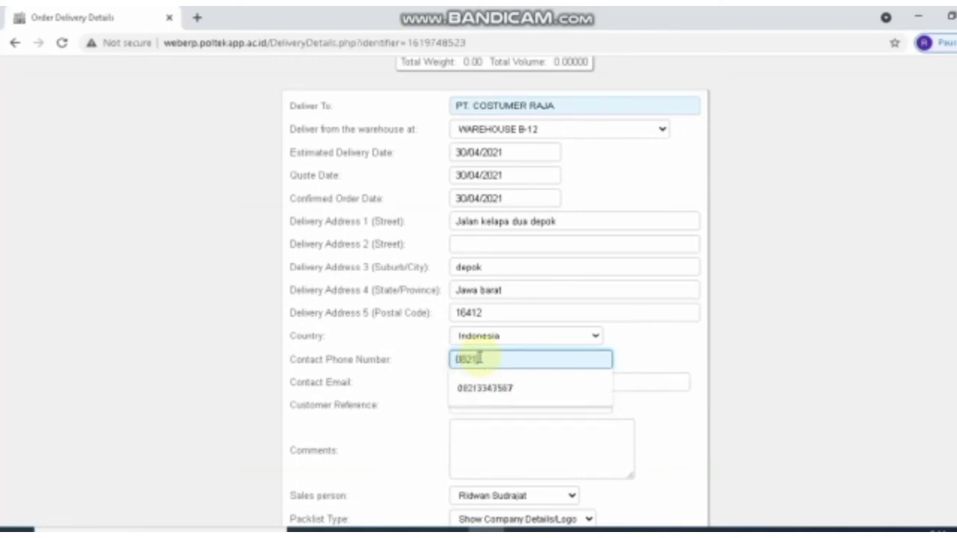
pyautogui.write('3343')
pyautogui.press('Down')
pyautogui.press('Return')
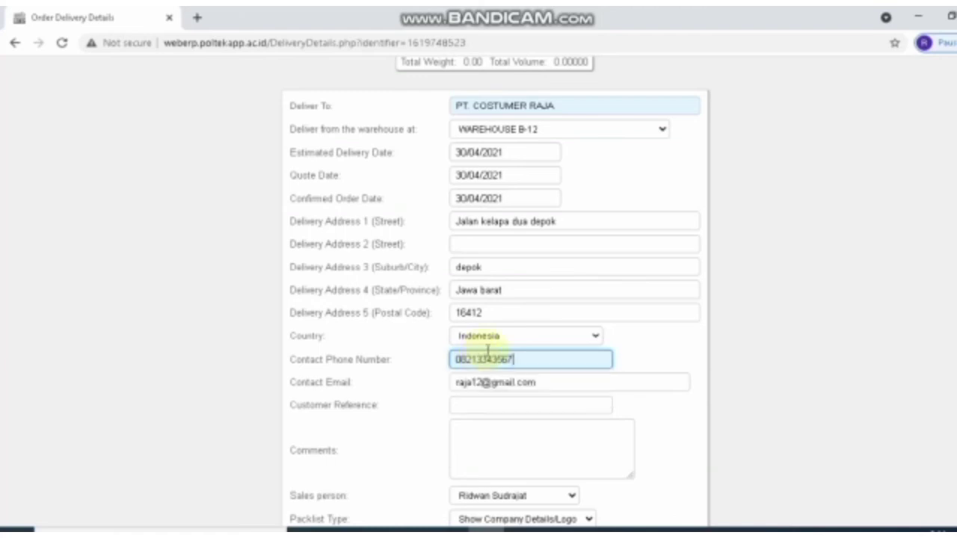
# Place the sales order for PT. COSTUMER RAJA
pyautogui.scroll(-3, 527, 305)
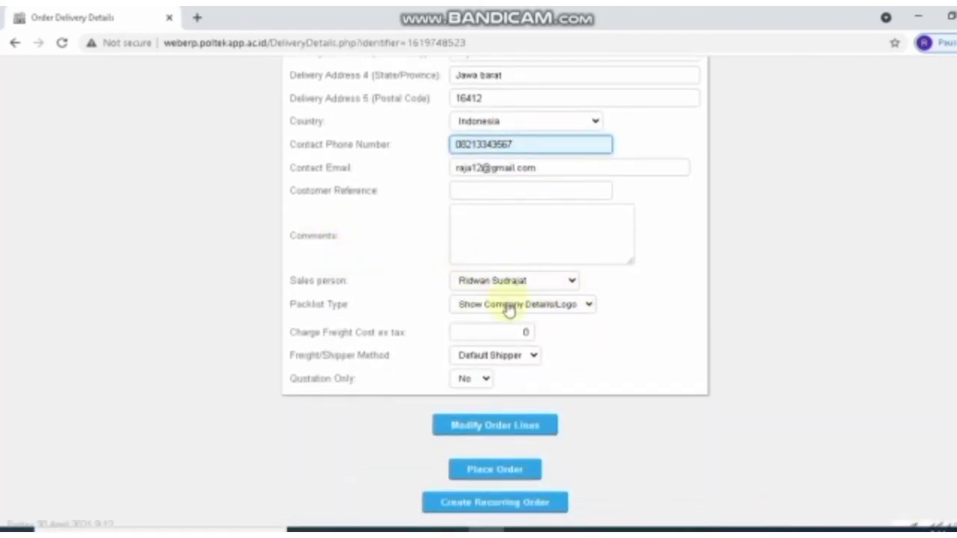
pyautogui.scroll(6, 561, 312)
pyautogui.scroll(-7, 560, 313)
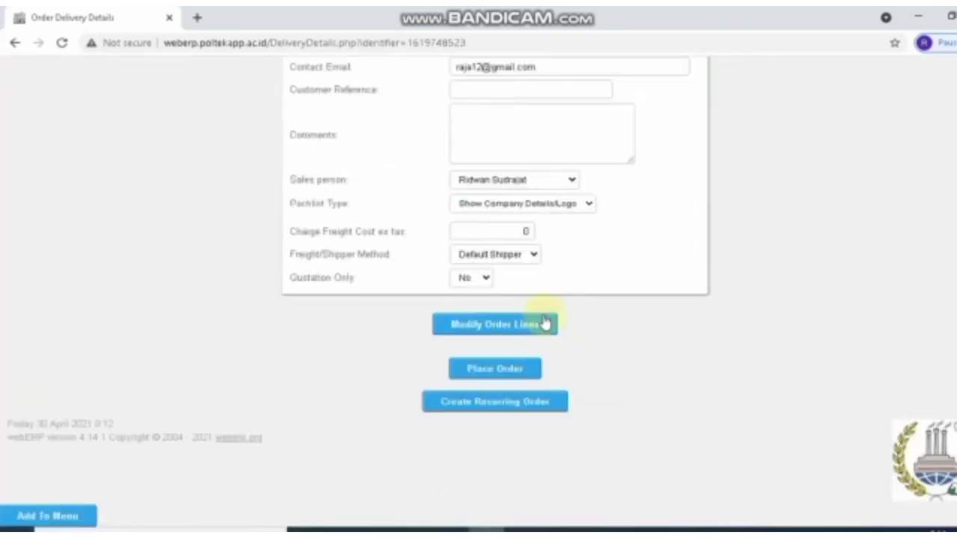
pyautogui.click(496, 370)
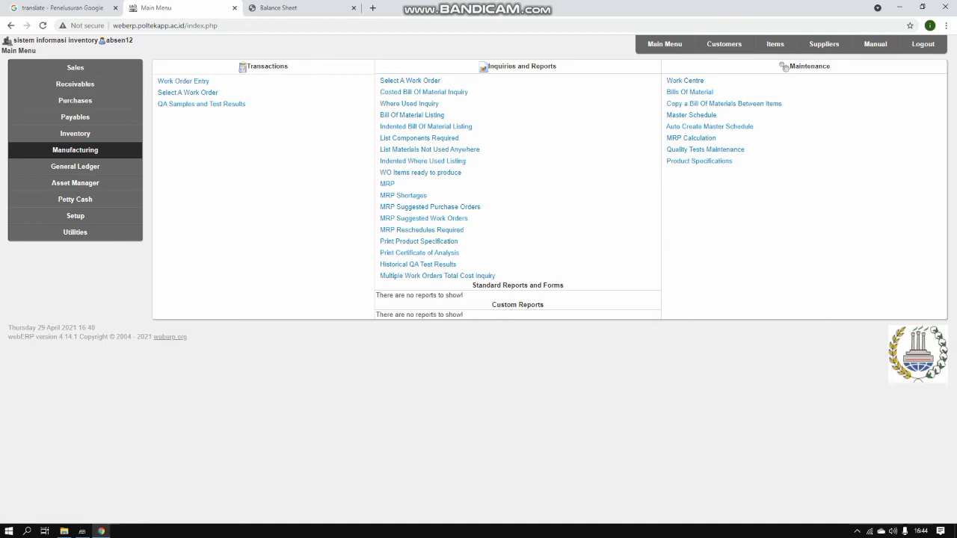
pyautogui.click(775, 43)
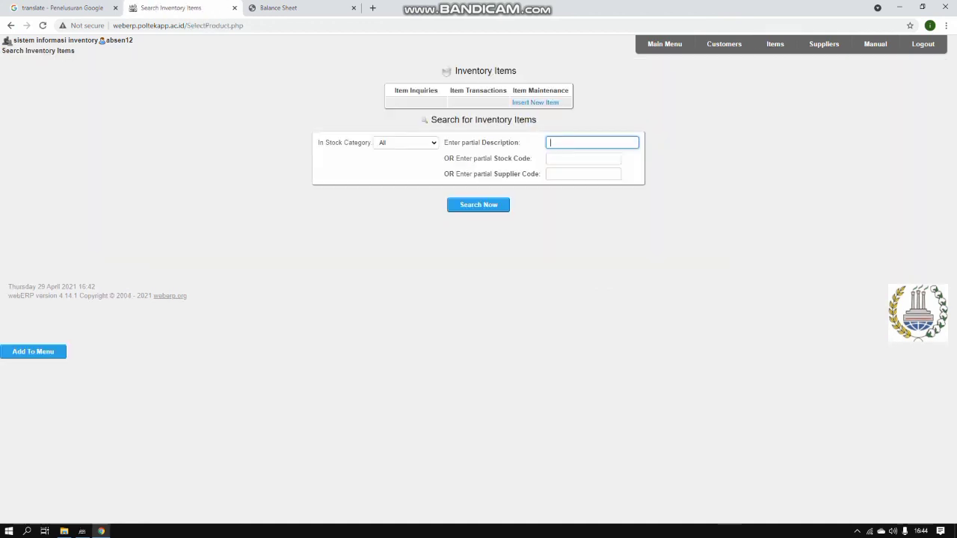
pyautogui.click(583, 159)
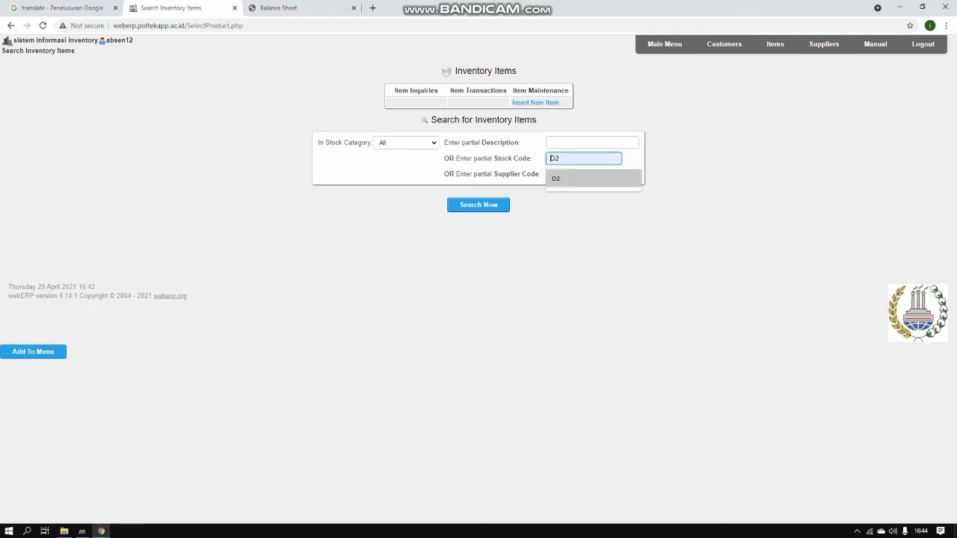
pyautogui.press('Return')
pyautogui.press('Return')
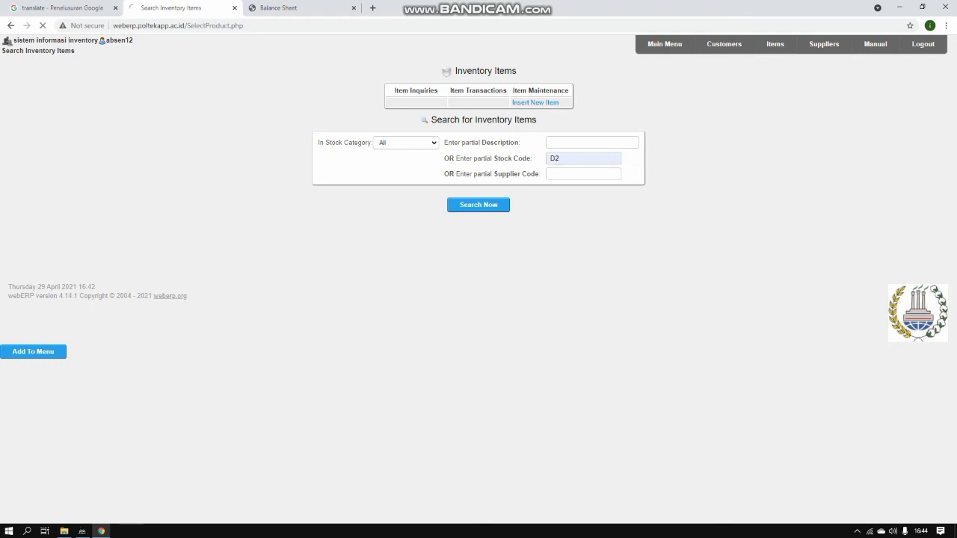
pyautogui.scroll(-2, 479, 299)
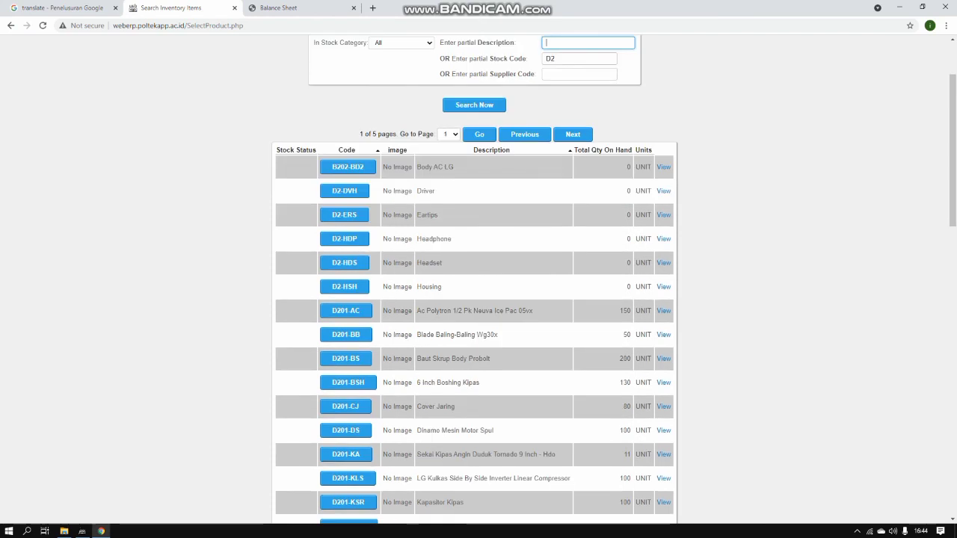
pyautogui.scroll(2, 479, 299)
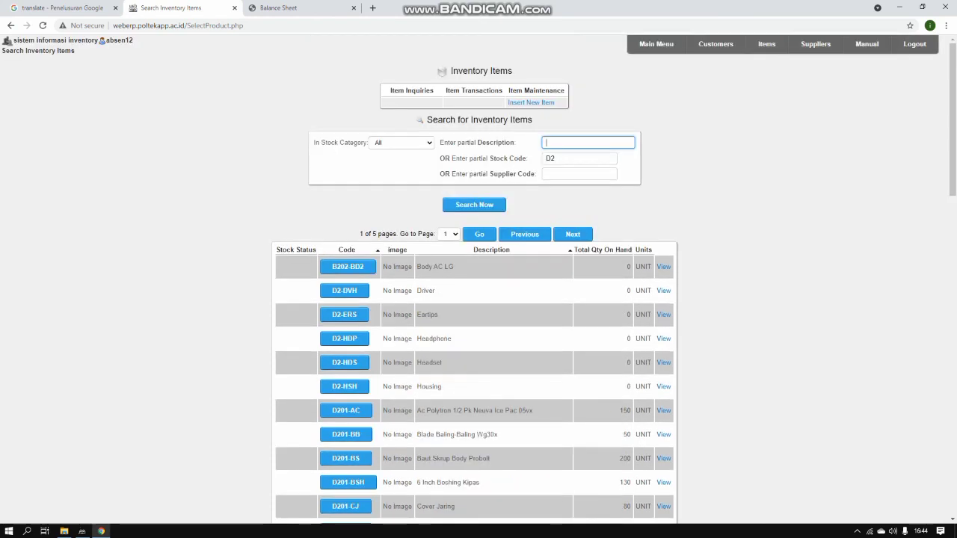
pyautogui.moveTo(656, 43)
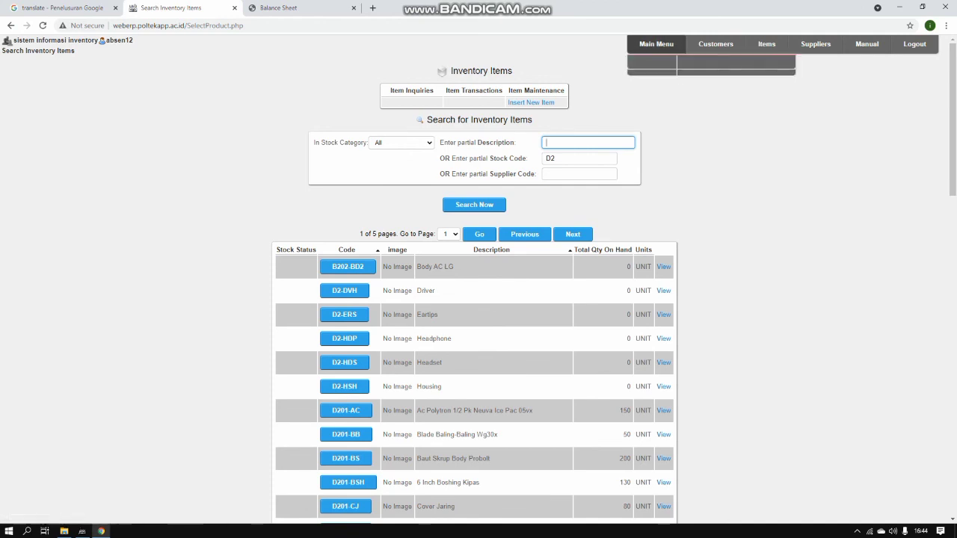
pyautogui.click(656, 43)
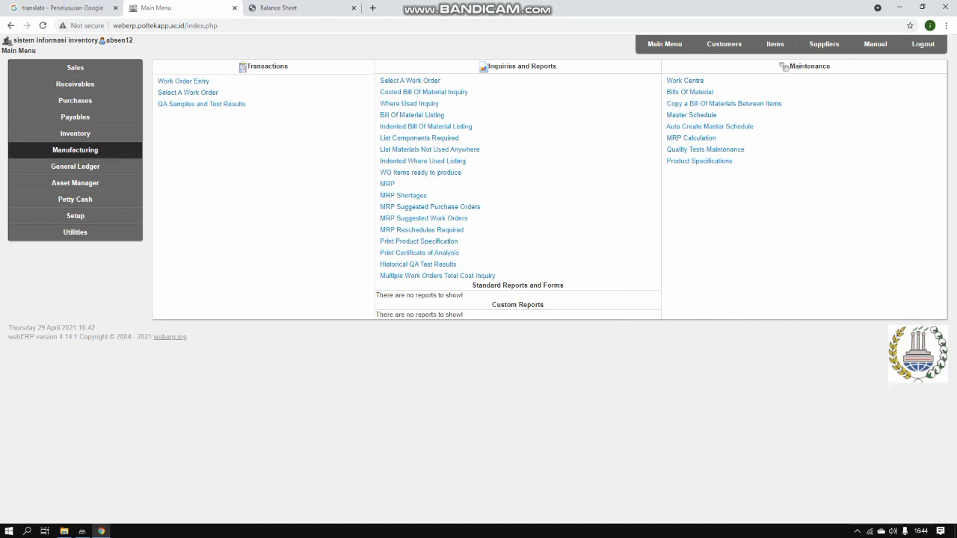
# Create a QA sample with lot 12, identifier Headset and comment BAIK
pyautogui.click(201, 104)
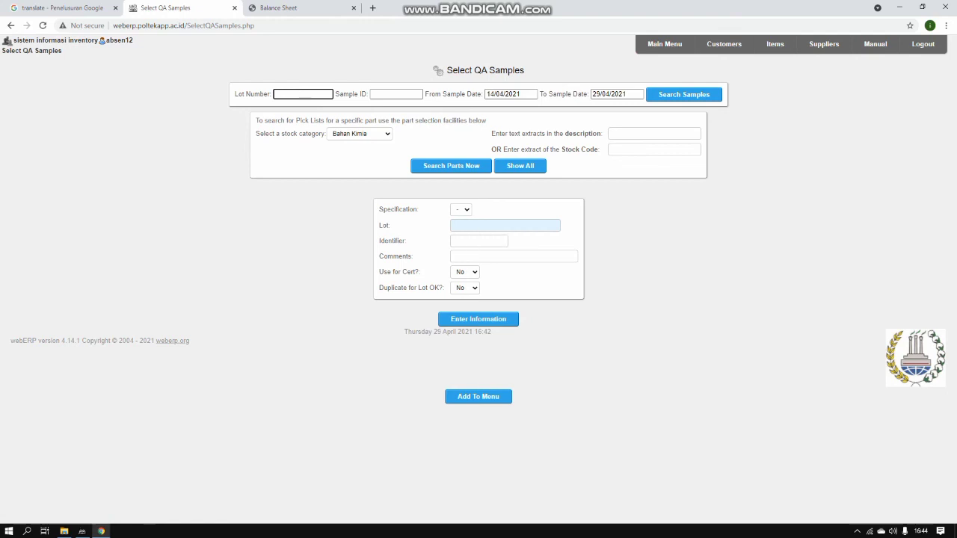
pyautogui.click(505, 225)
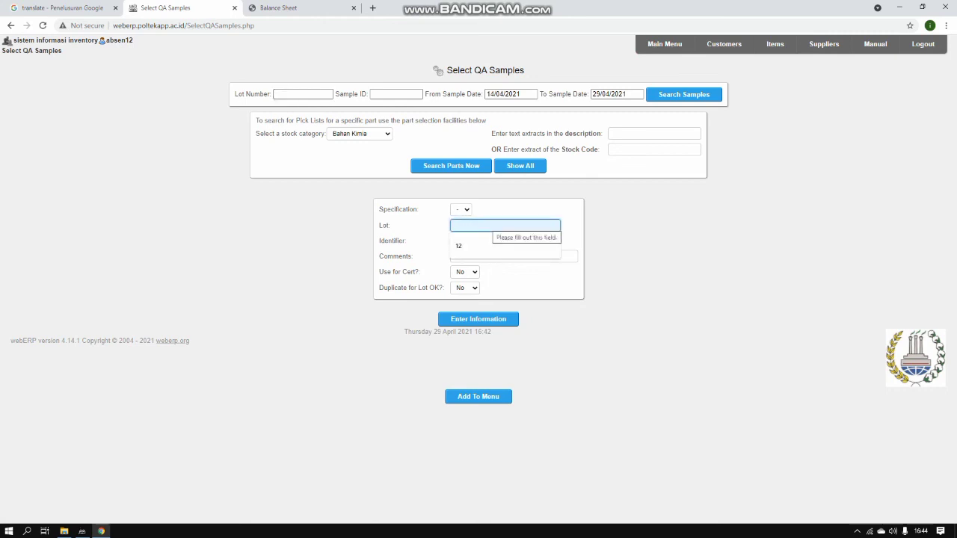
pyautogui.write('12')
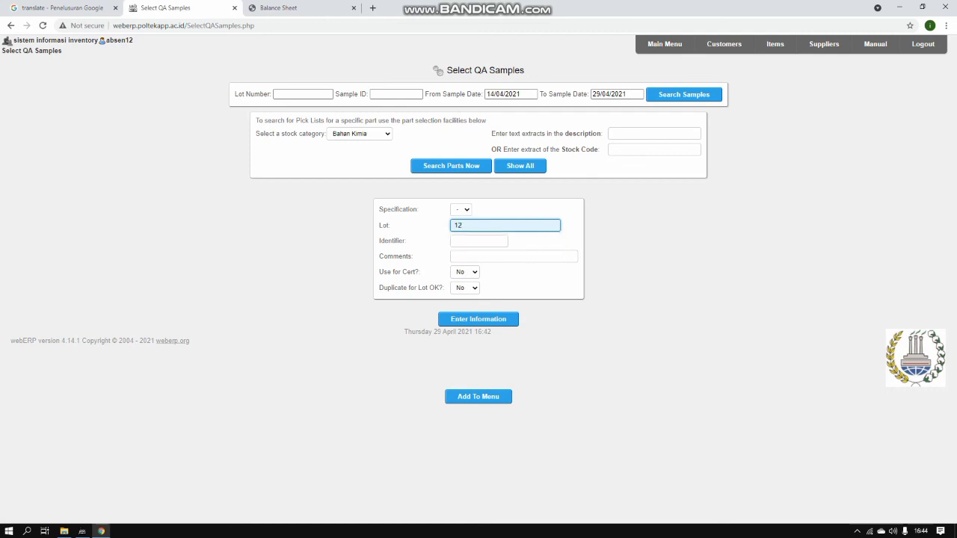
pyautogui.click(477, 240)
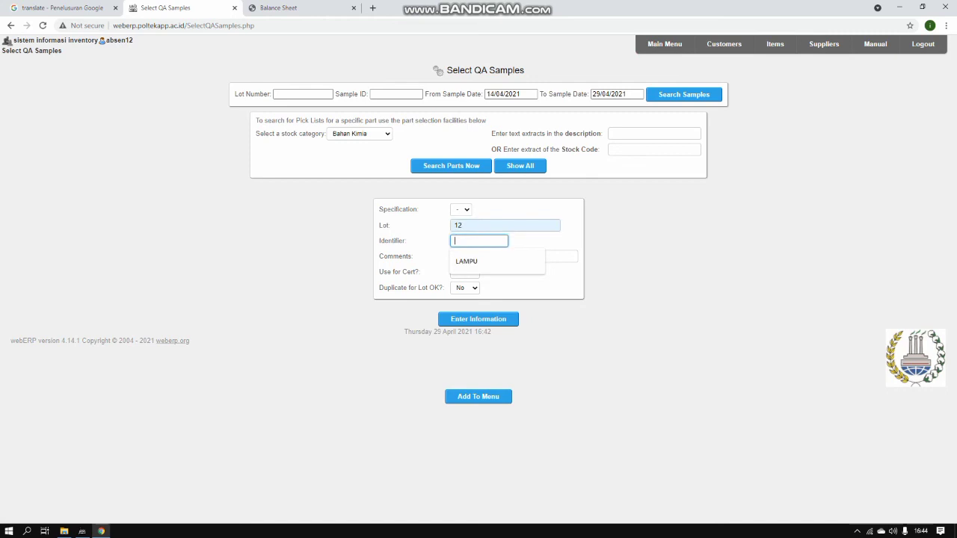
pyautogui.write('Headset')
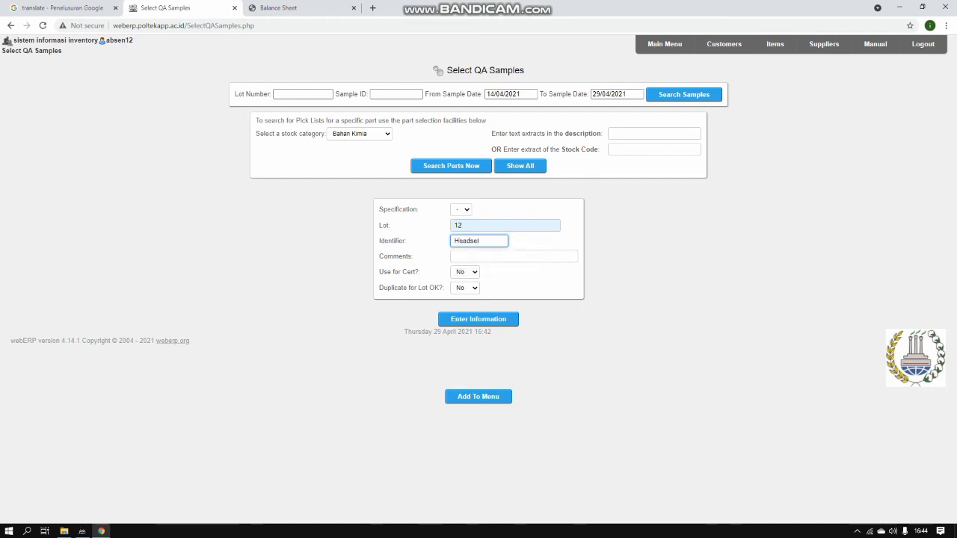
pyautogui.click(478, 256)
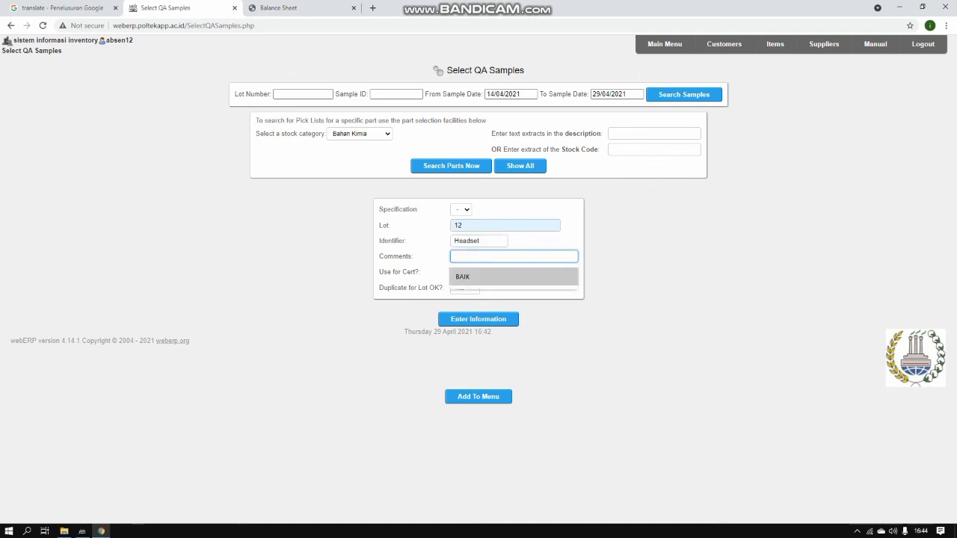
pyautogui.press('Return')
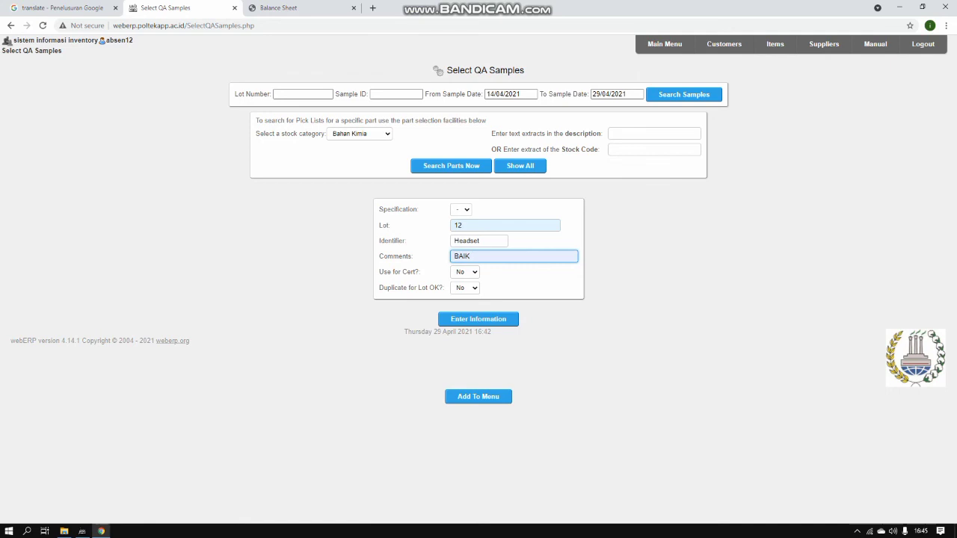
pyautogui.press('Return')
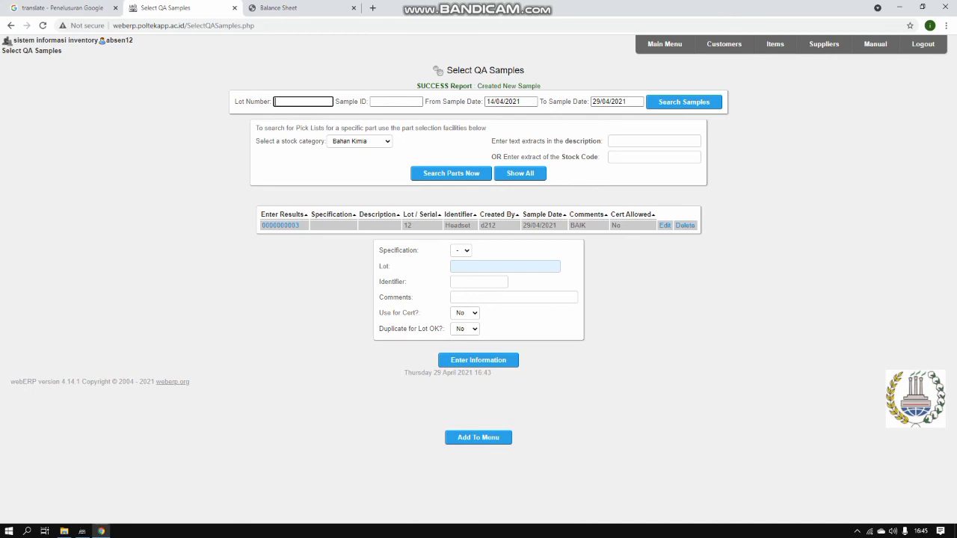
pyautogui.moveTo(534, 5)
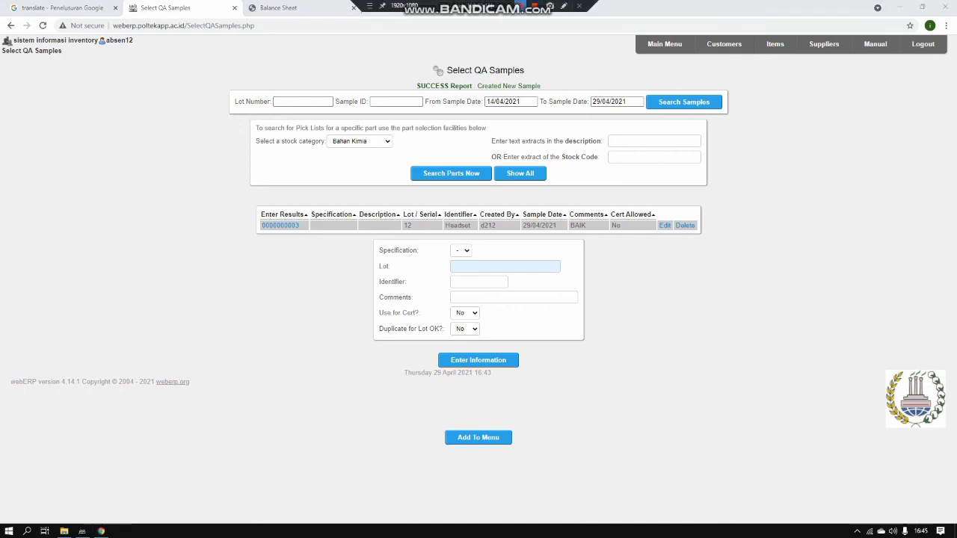
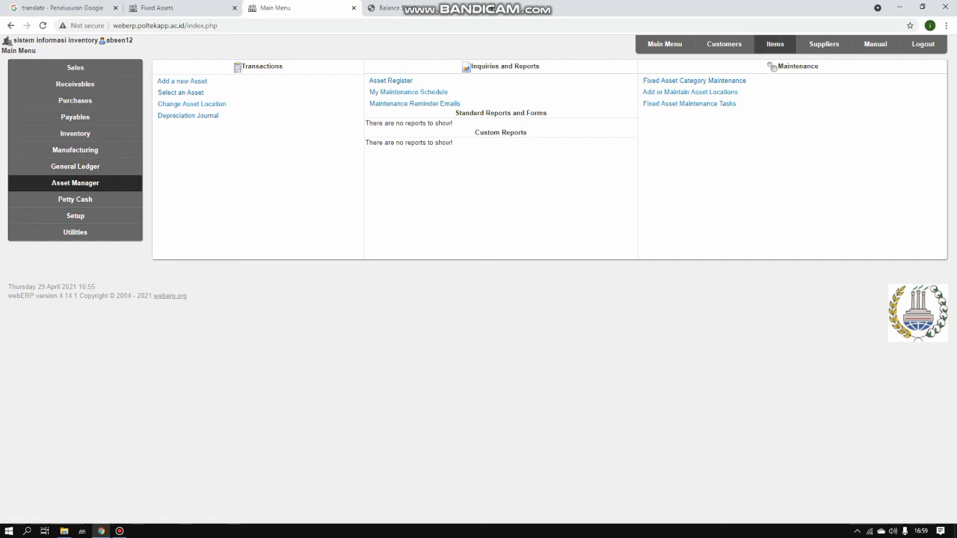
# Search the inventory items for stock code D2
pyautogui.click(775, 44)
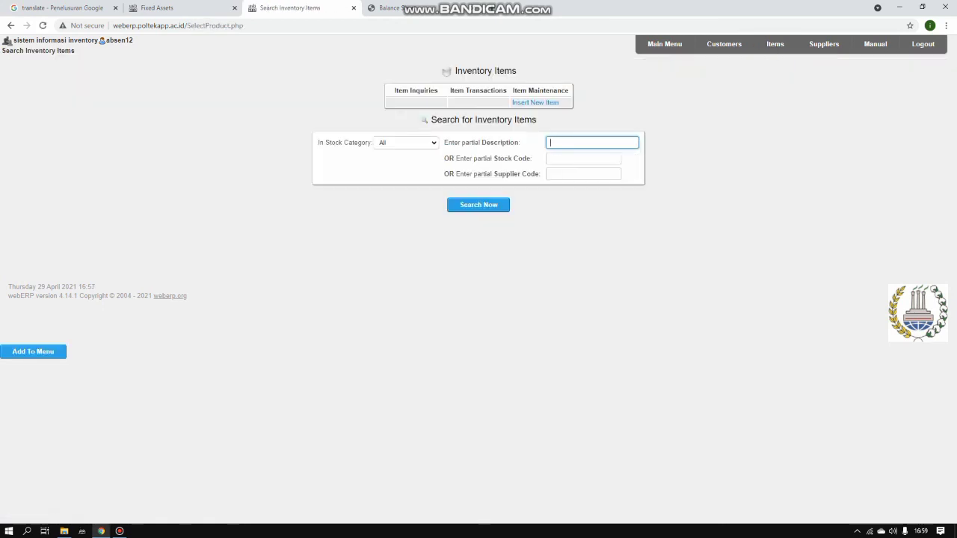
pyautogui.click(583, 159)
pyautogui.press('Down')
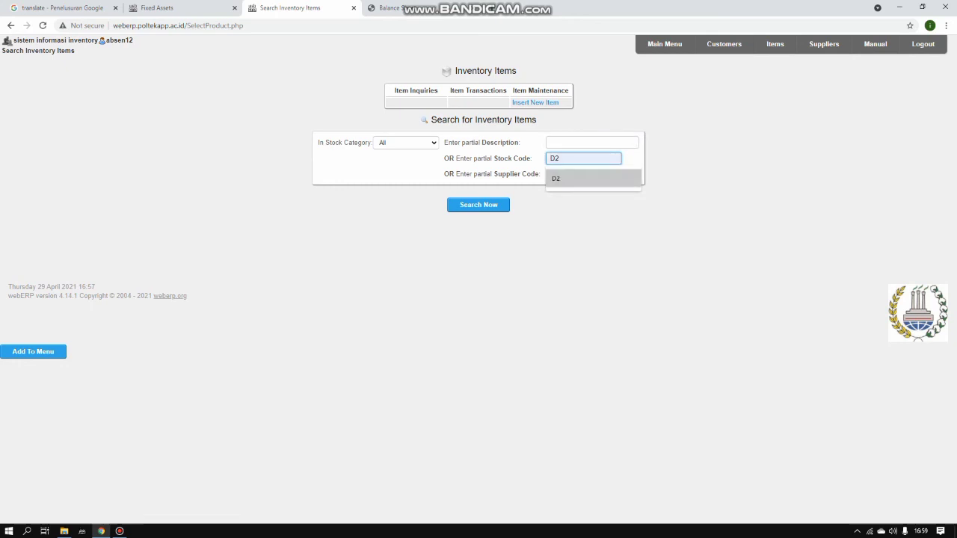
pyautogui.press('Return')
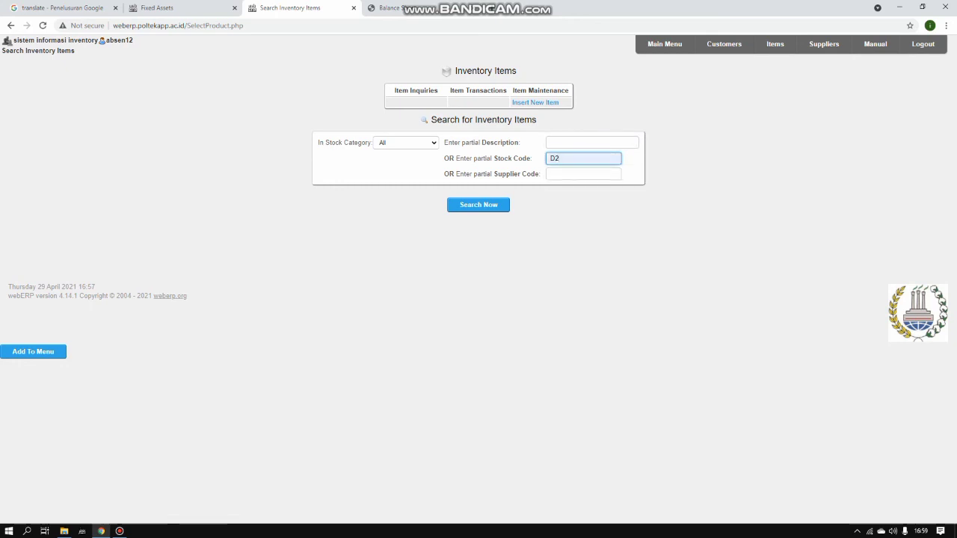
pyautogui.press('Return')
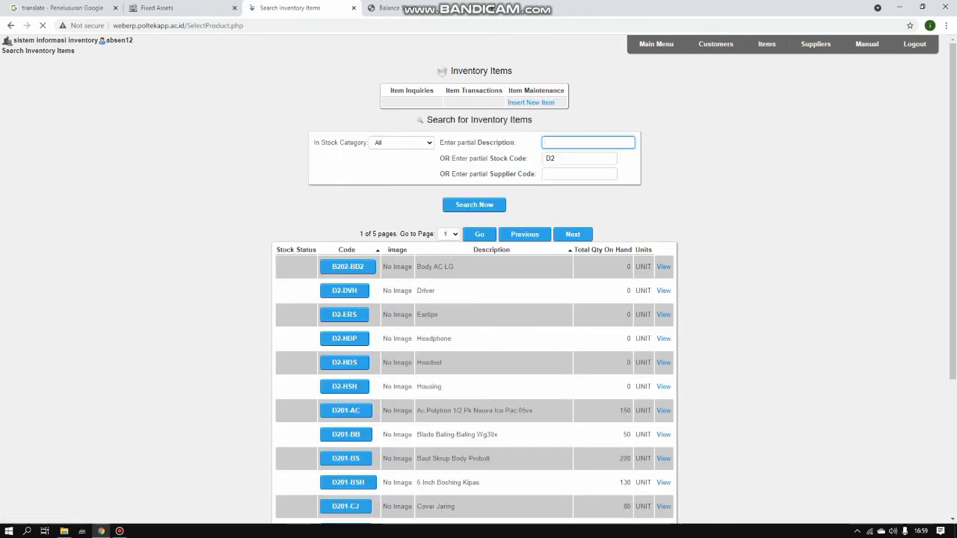
pyautogui.scroll(-1, 478, 299)
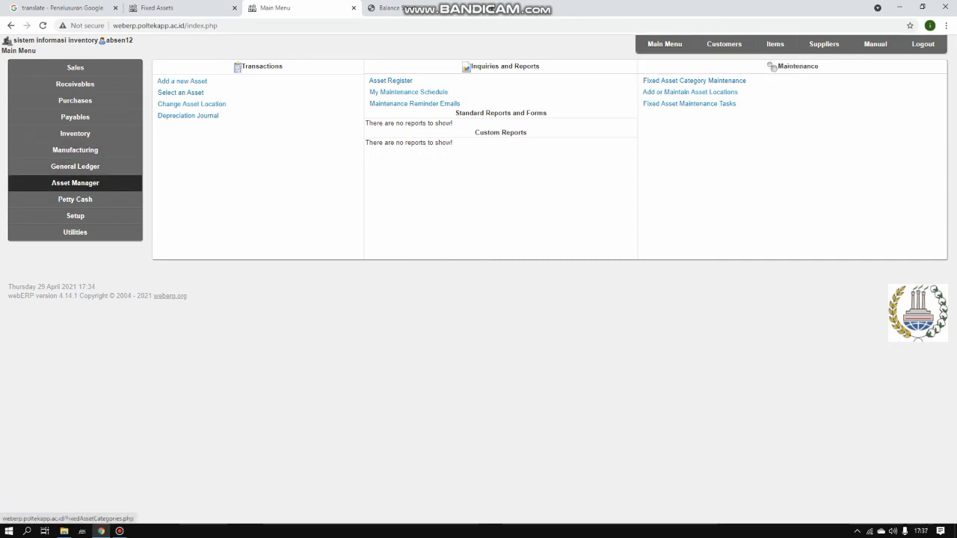
# Start a fixed asset category with code D212FG and description Finish Good
pyautogui.click(694, 80)
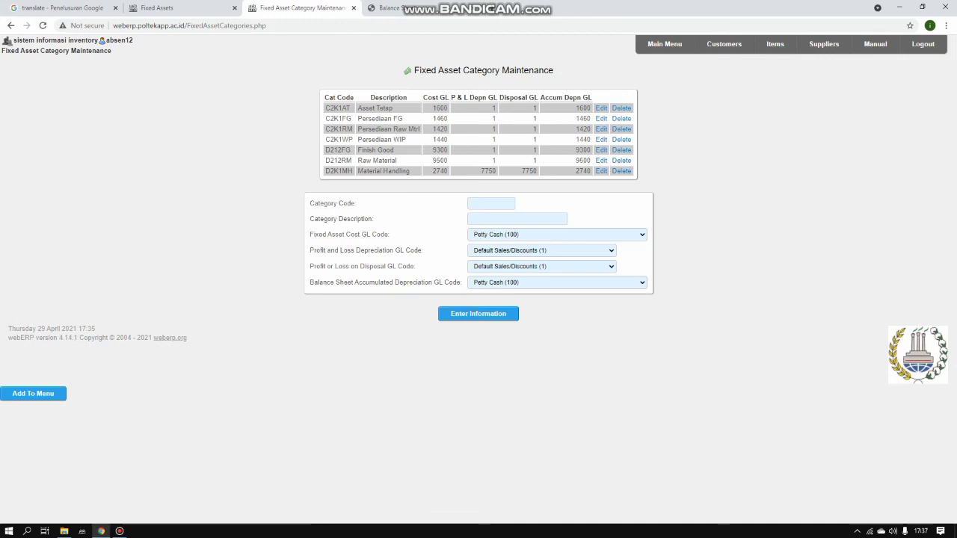
pyautogui.click(488, 203)
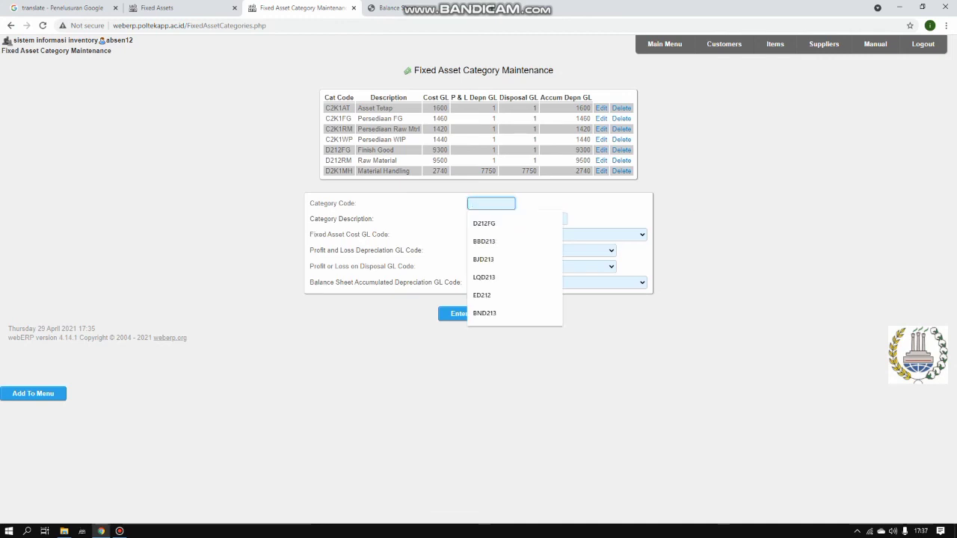
pyautogui.press('Down')
pyautogui.click(484, 222)
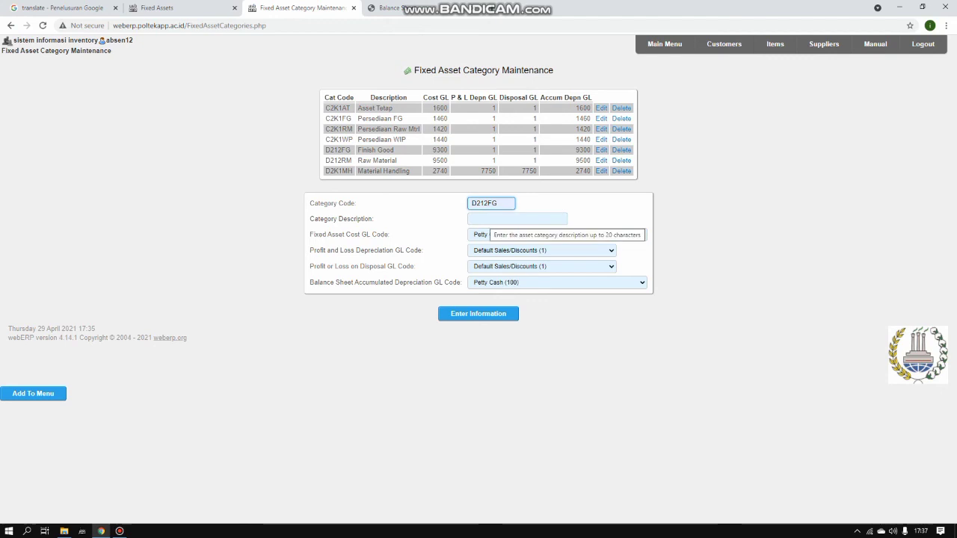
pyautogui.click(490, 219)
pyautogui.press('Down')
pyautogui.press('Down')
pyautogui.press('Down')
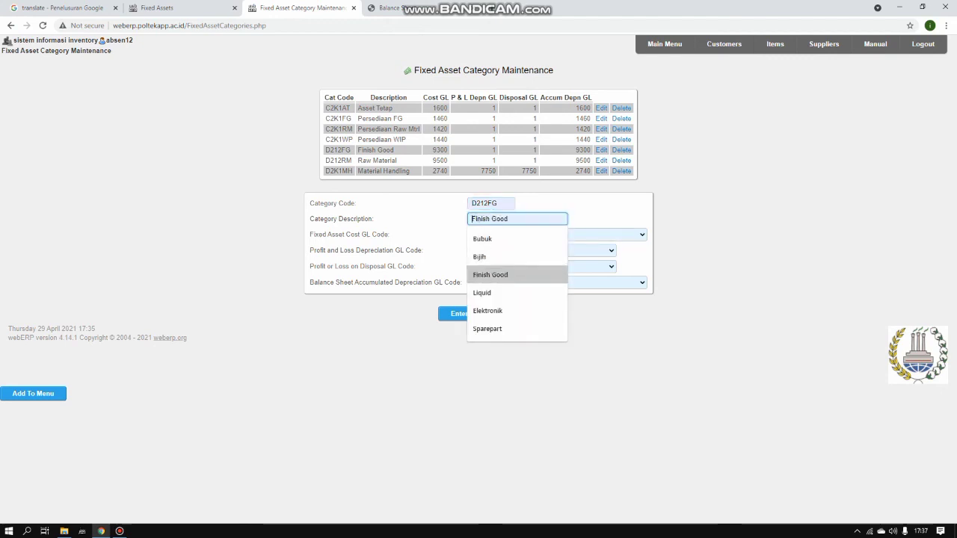
pyautogui.press('Return')
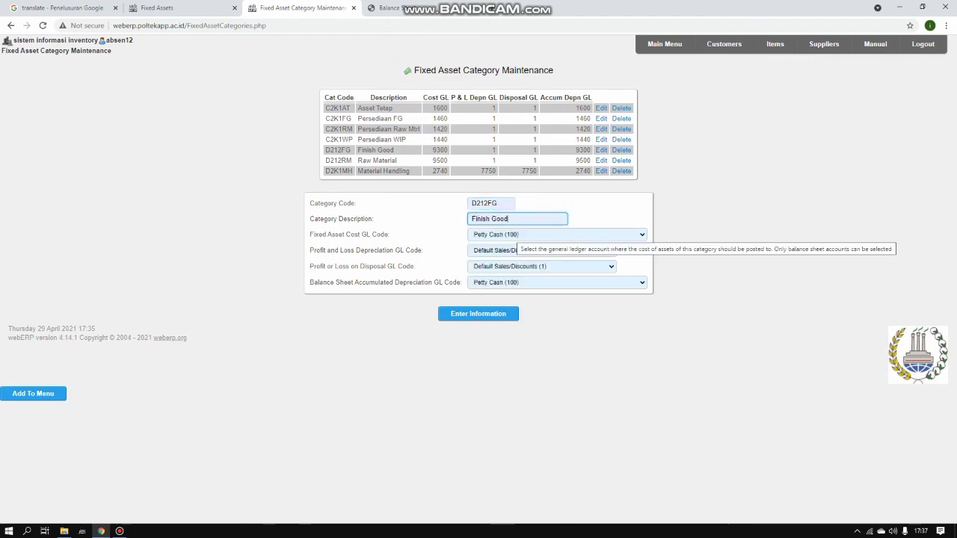
# Set both cost and accumulated depreciation accounts to Asset Finish Good (9300)
pyautogui.click(519, 235)
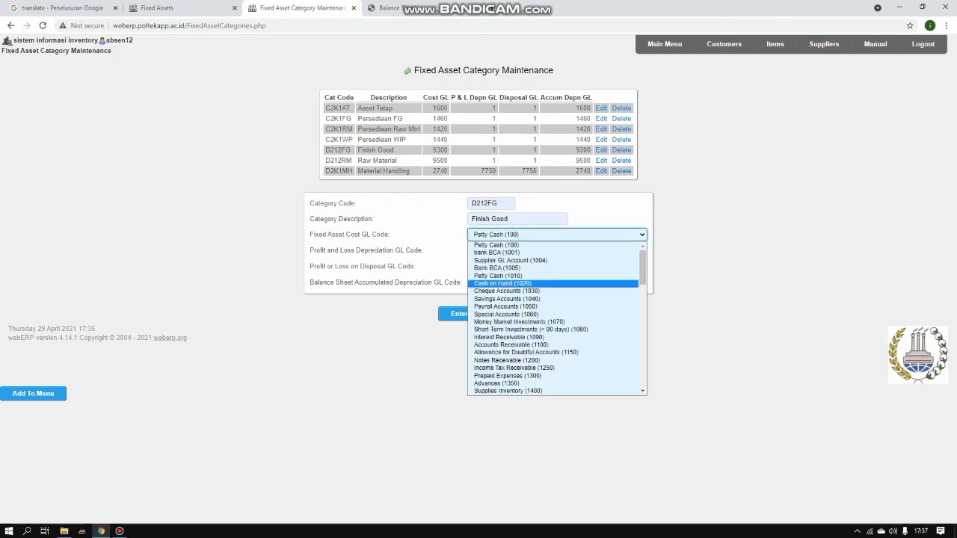
pyautogui.moveTo(643, 273); pyautogui.dragTo(643, 376)
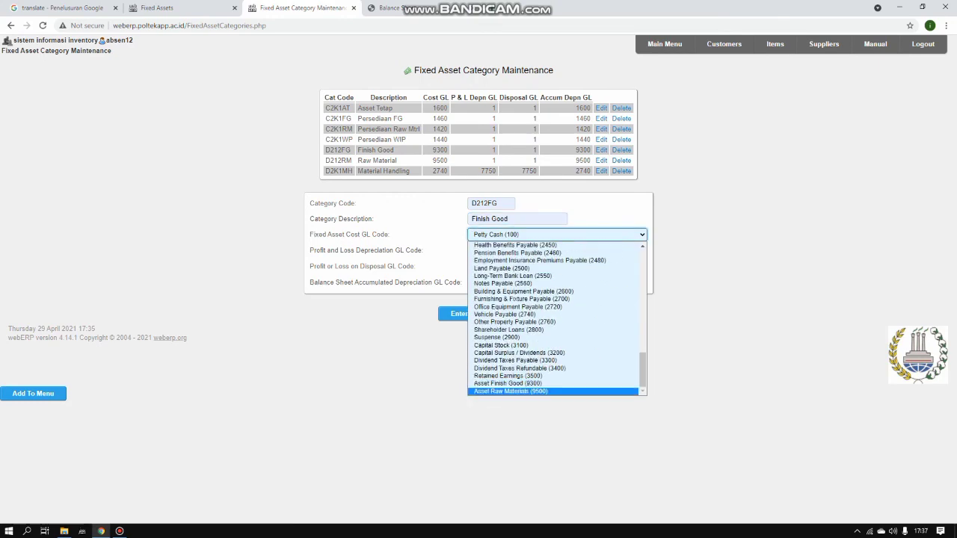
pyautogui.click(519, 383)
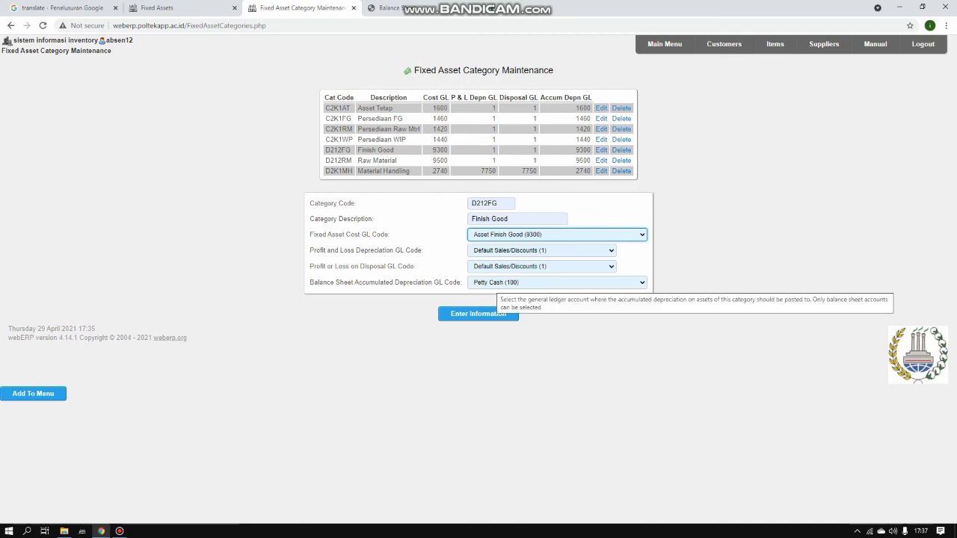
pyautogui.click(498, 282)
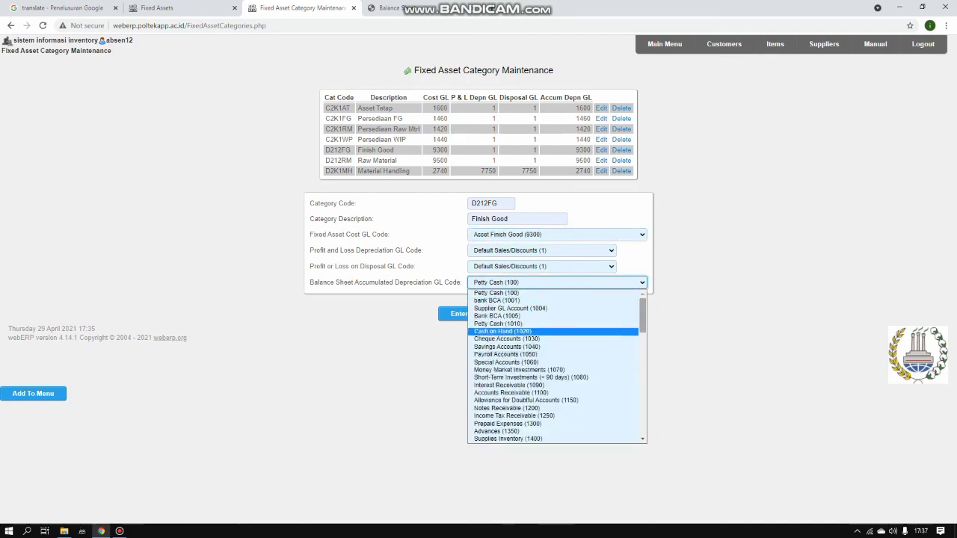
pyautogui.moveTo(643, 323); pyautogui.dragTo(643, 426)
pyautogui.click(508, 433)
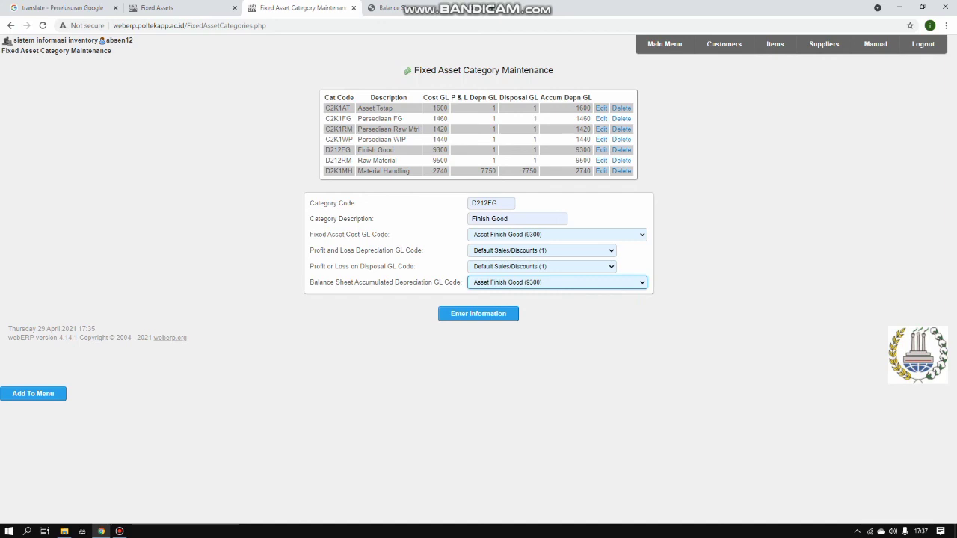
pyautogui.moveTo(500, 203); pyautogui.dragTo(487, 203)
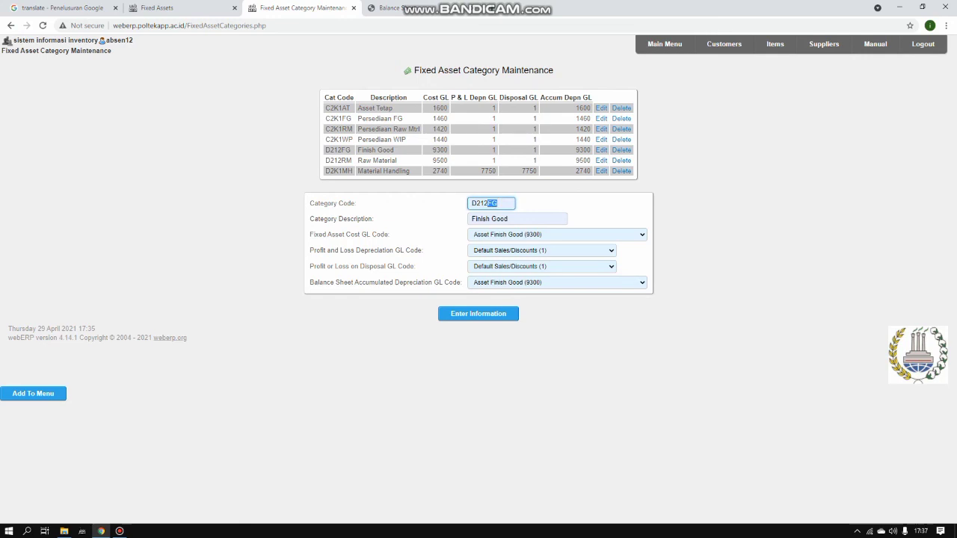
# Change the category code to D212RM and the description to Raw Material
pyautogui.press('BackSpace')
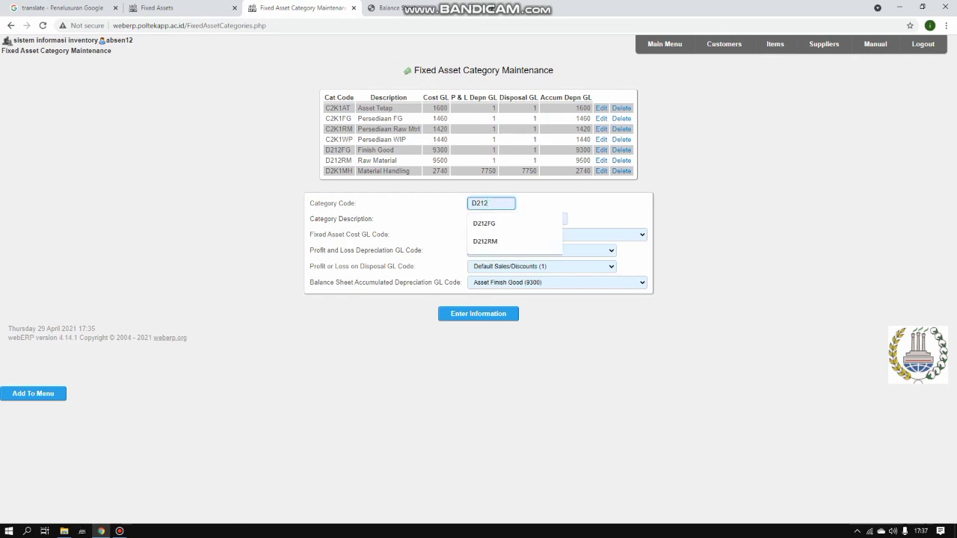
pyautogui.press('Down')
pyautogui.press('Down')
pyautogui.press('Return')
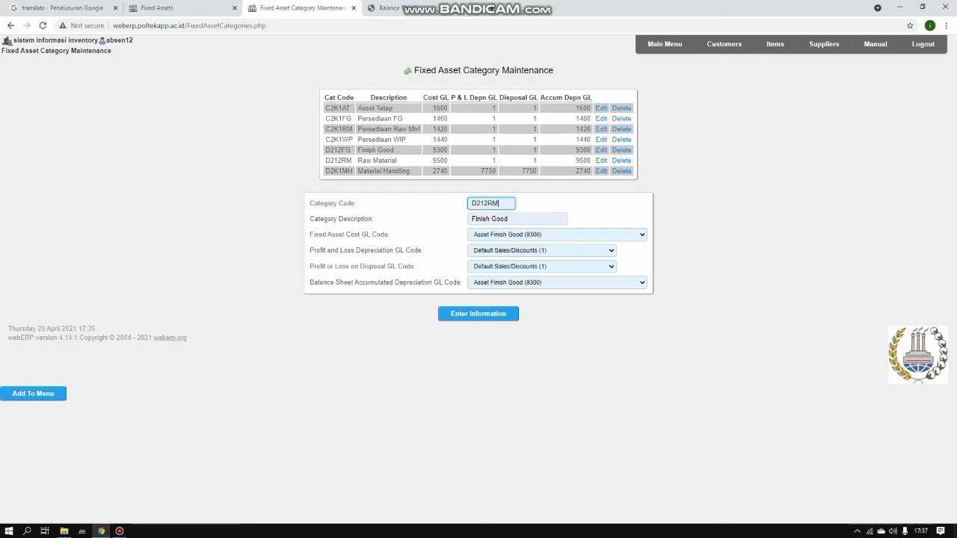
pyautogui.click(510, 219)
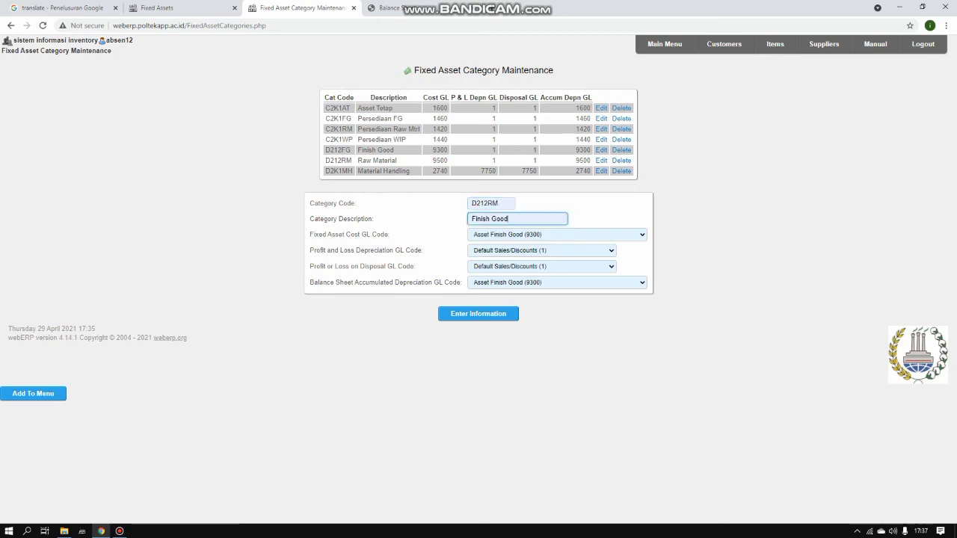
pyautogui.hotkey('shift', 'Left')
pyautogui.hotkey('shift', 'Left')
pyautogui.hotkey('shift', 'Left')
pyautogui.hotkey('shift', 'Left')
pyautogui.hotkey('shift', 'Left')
pyautogui.hotkey('shift', 'Left')
pyautogui.hotkey('shift', 'Left')
pyautogui.hotkey('shift', 'Left')
pyautogui.hotkey('shift', 'Left')
pyautogui.hotkey('shift', 'Left')
pyautogui.hotkey('shift', 'Left')
pyautogui.press('BackSpace')
pyautogui.write('R')
pyautogui.press('Down')
pyautogui.press('Return')
# Set accumulated depreciation to Asset Raw Materials (9500), then return to the main menu
pyautogui.click(557, 235)
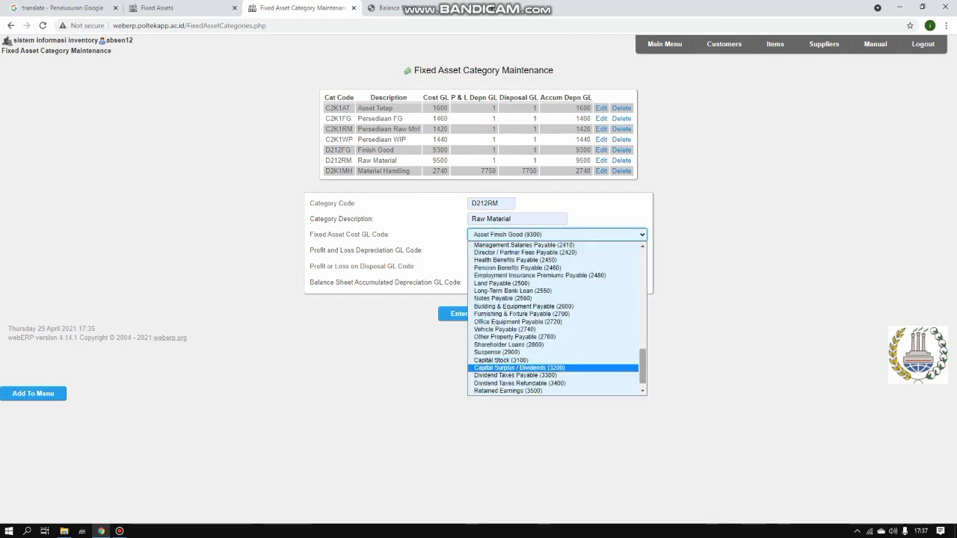
pyautogui.moveTo(643, 368); pyautogui.dragTo(642, 374)
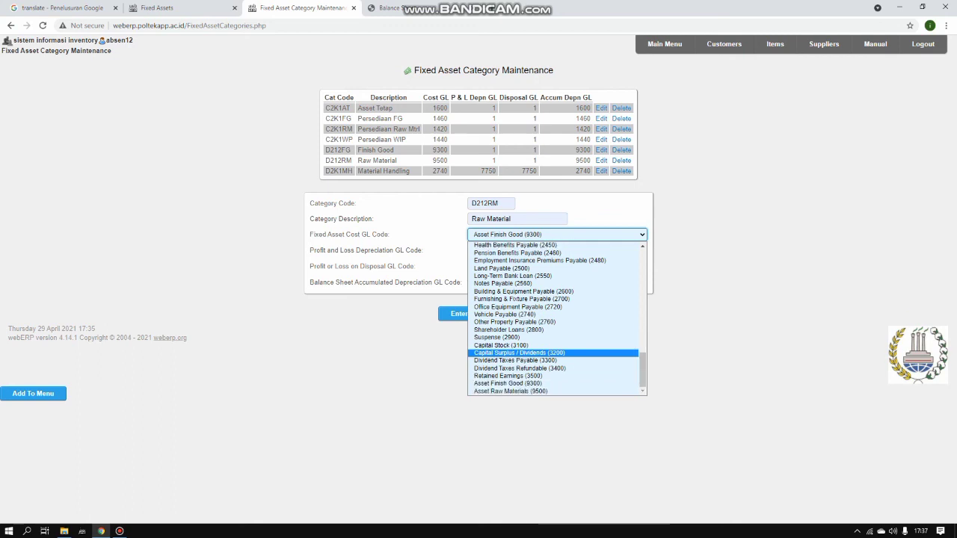
pyautogui.click(628, 405)
pyautogui.click(557, 283)
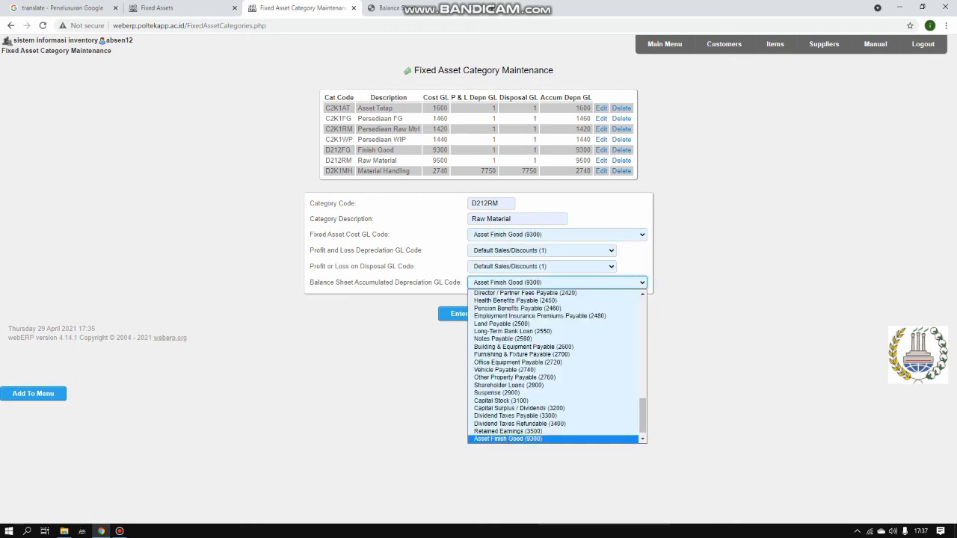
pyautogui.moveTo(642, 415); pyautogui.dragTo(642, 418)
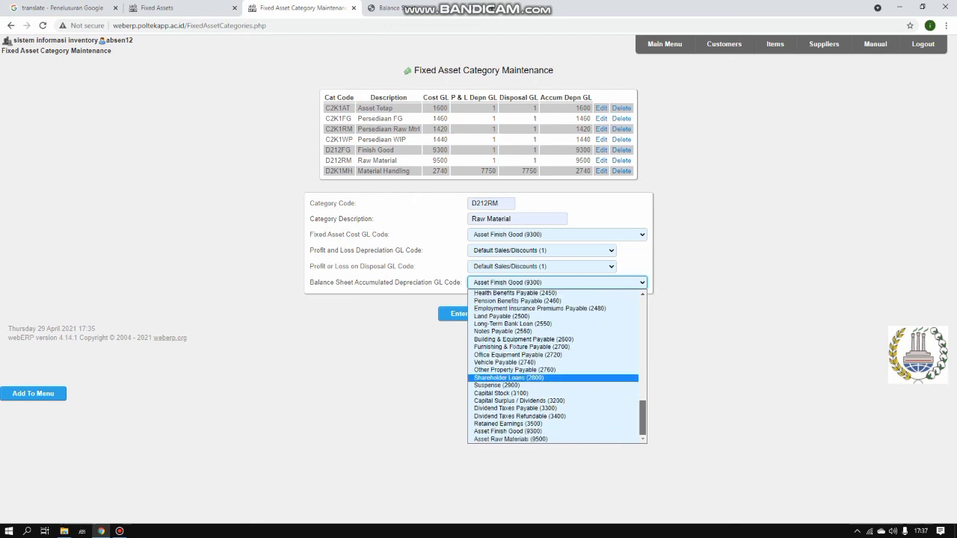
pyautogui.click(516, 439)
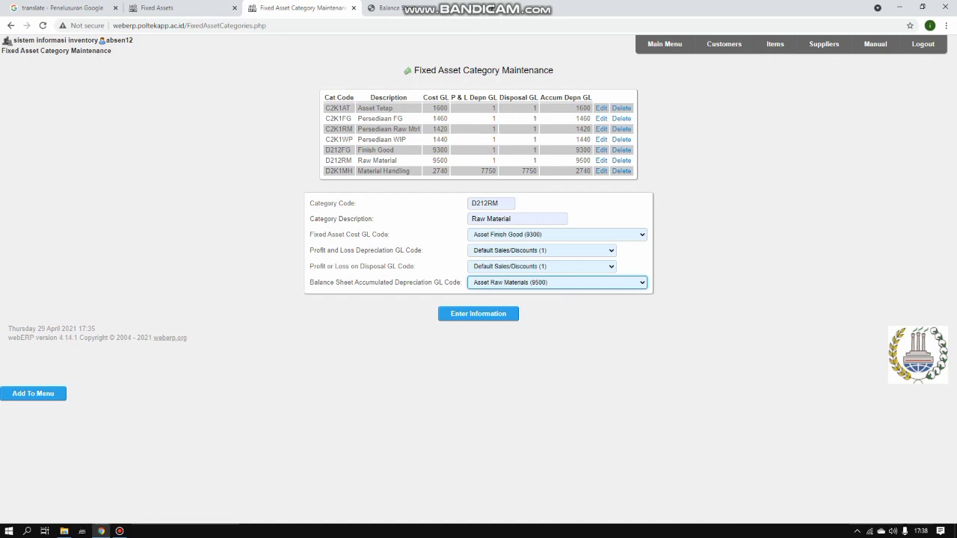
pyautogui.click(665, 43)
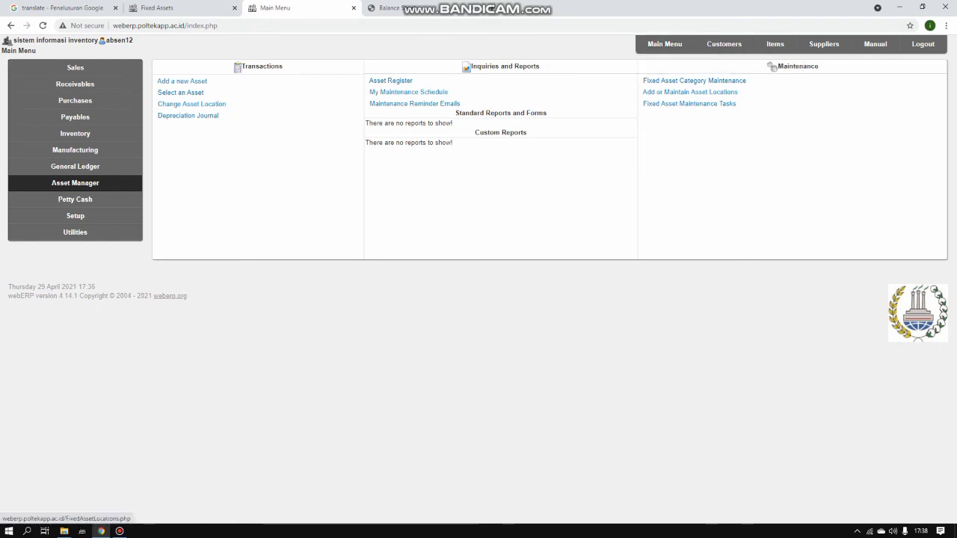
# Enter fixed asset location D212-FG, described as Warehouse Finish Good, then go back to the main menu
pyautogui.click(690, 91)
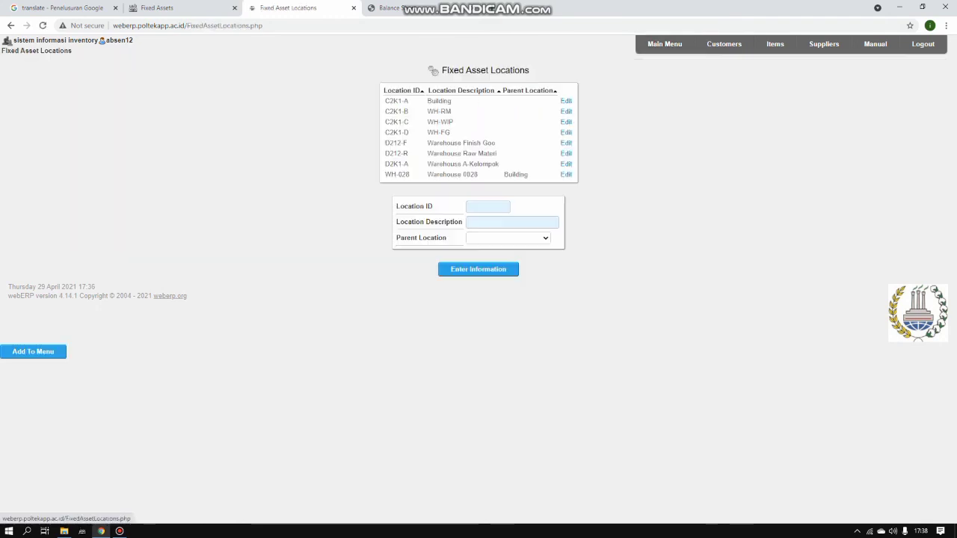
pyautogui.click(487, 207)
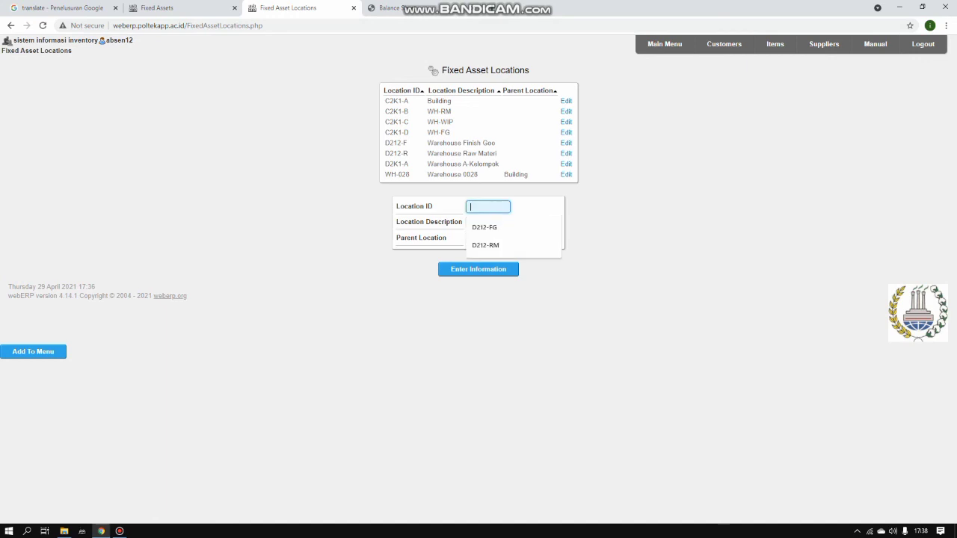
pyautogui.press('Down')
pyautogui.press('Return')
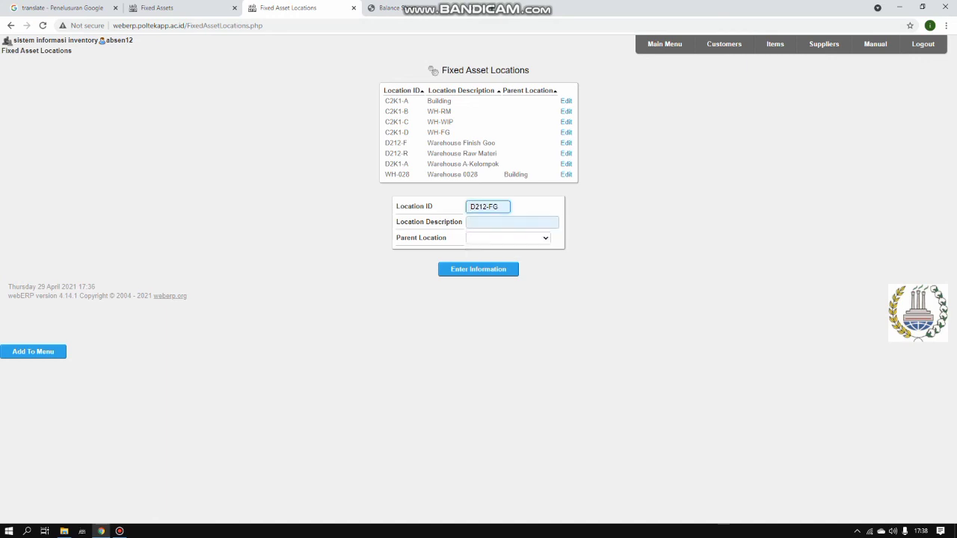
pyautogui.click(512, 222)
pyautogui.press('Down')
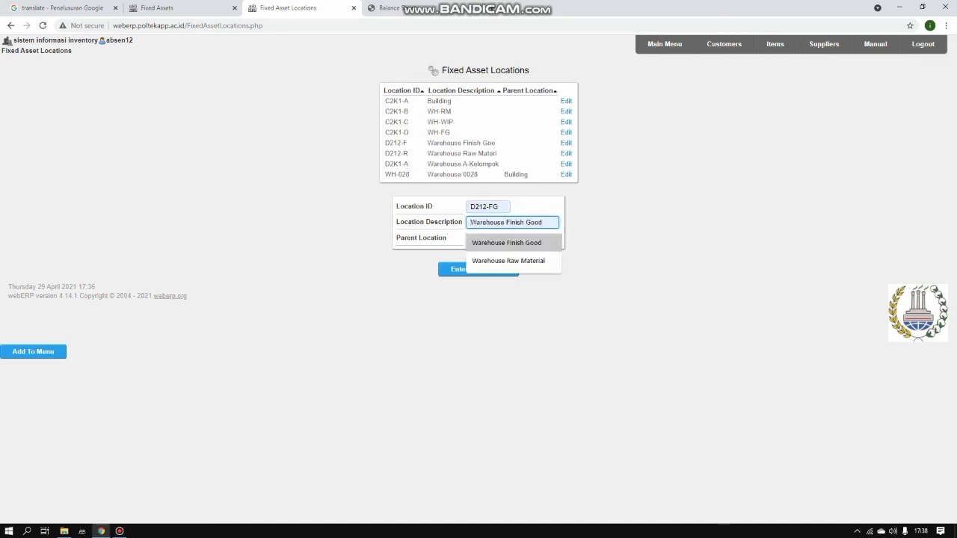
pyautogui.press('Return')
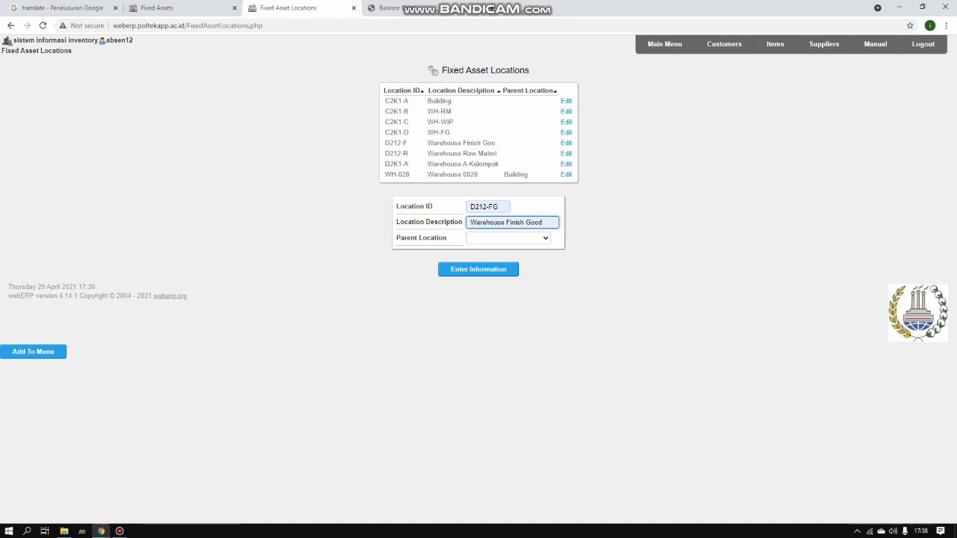
pyautogui.click(665, 43)
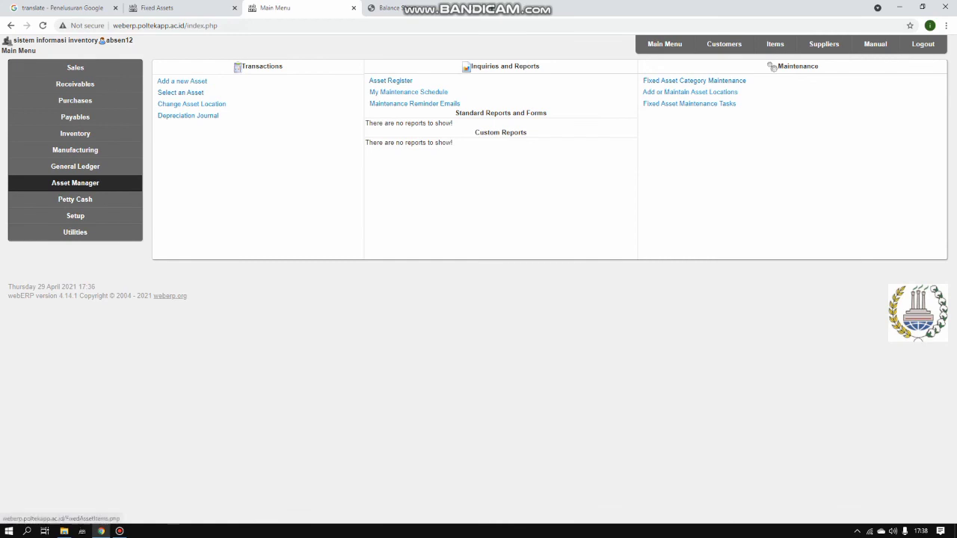
# Add a new asset named Headset with long description 'headset Bluetooth'
pyautogui.click(182, 81)
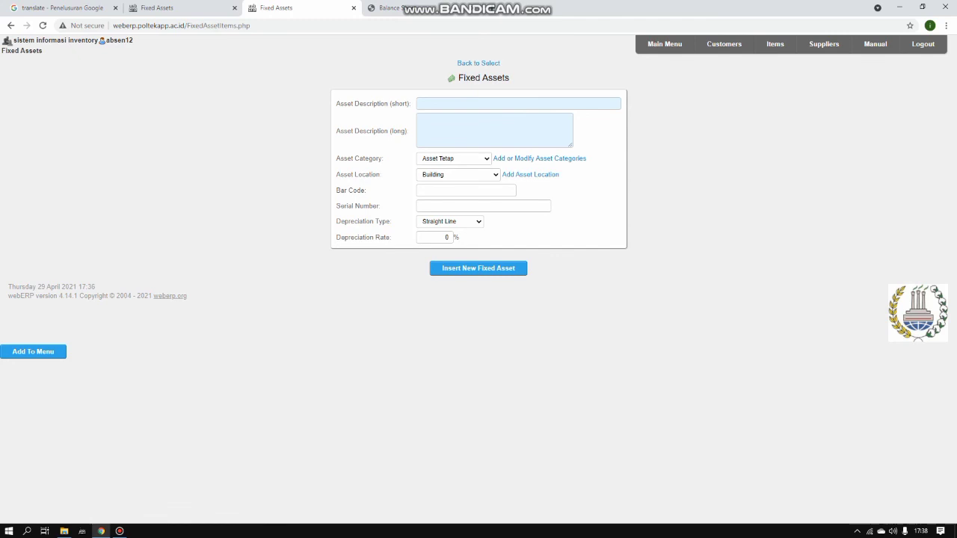
pyautogui.click(516, 103)
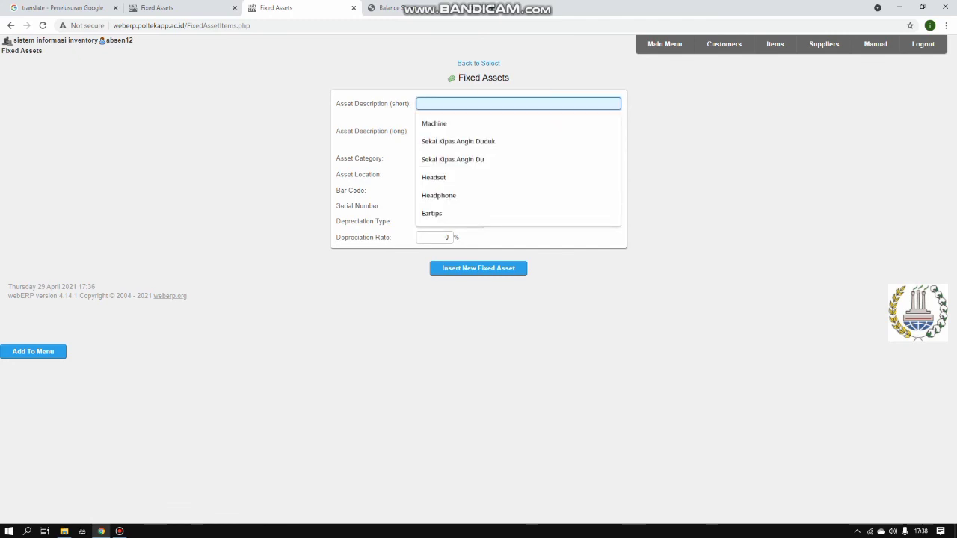
pyautogui.press('Down')
pyautogui.press('Down')
pyautogui.press('Down')
pyautogui.press('Down')
pyautogui.press('Return')
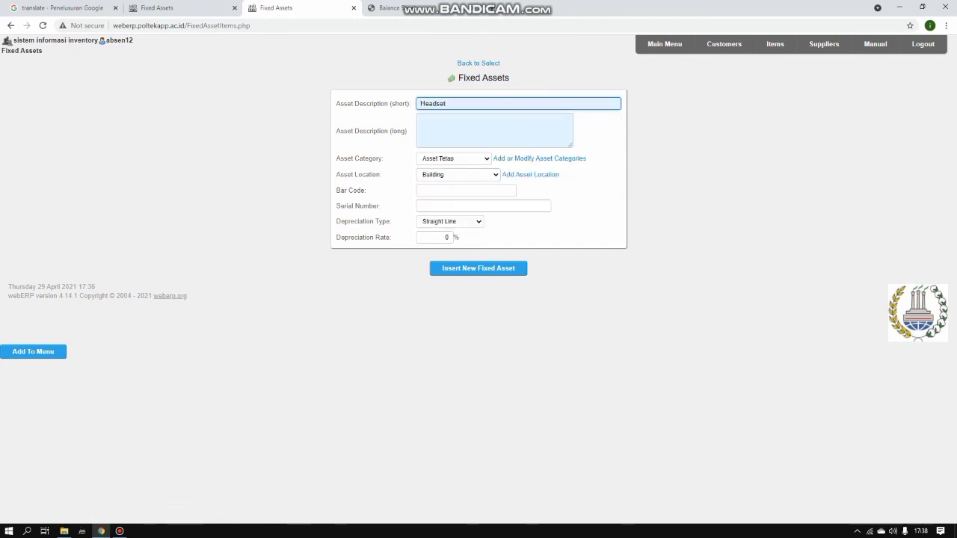
pyautogui.press('Tab')
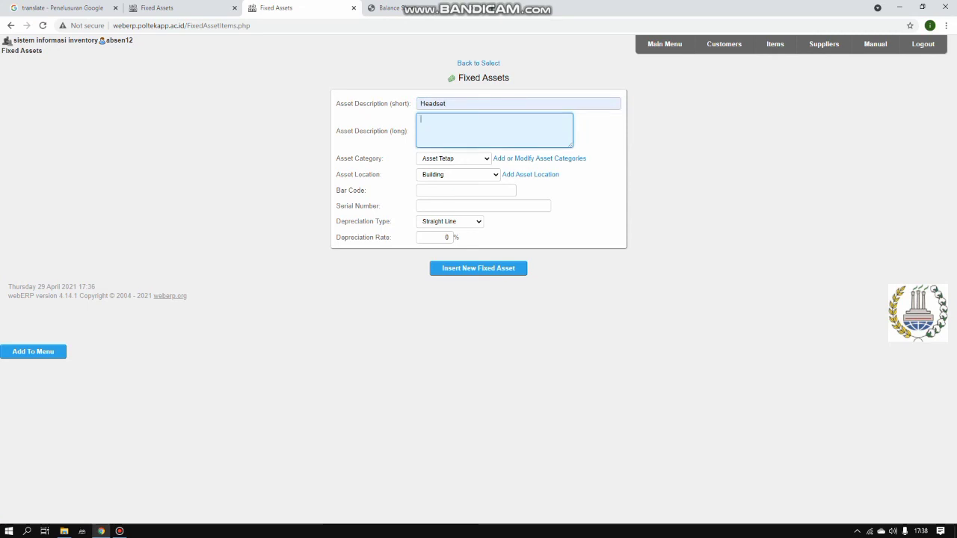
pyautogui.write('headset Bluett')
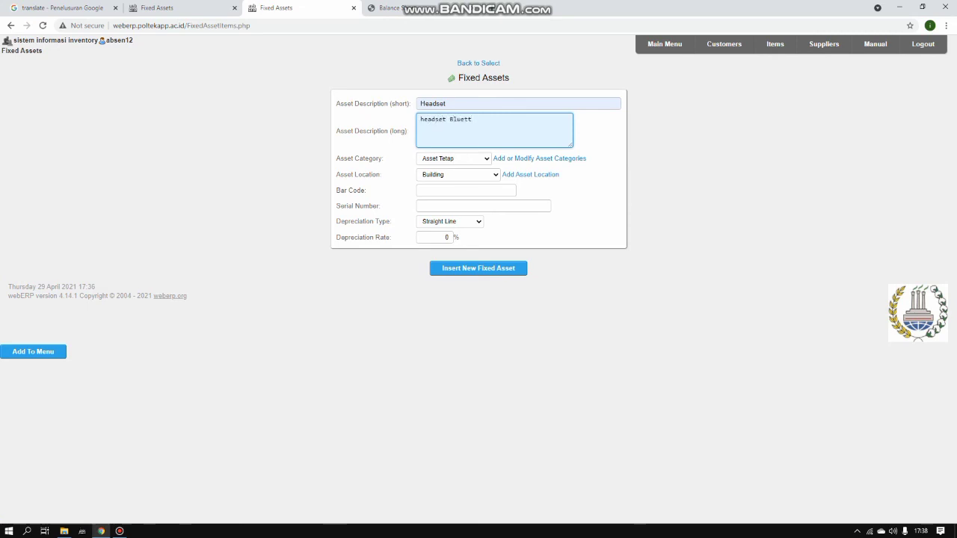
pyautogui.press('BackSpace')
pyautogui.write('ooth')
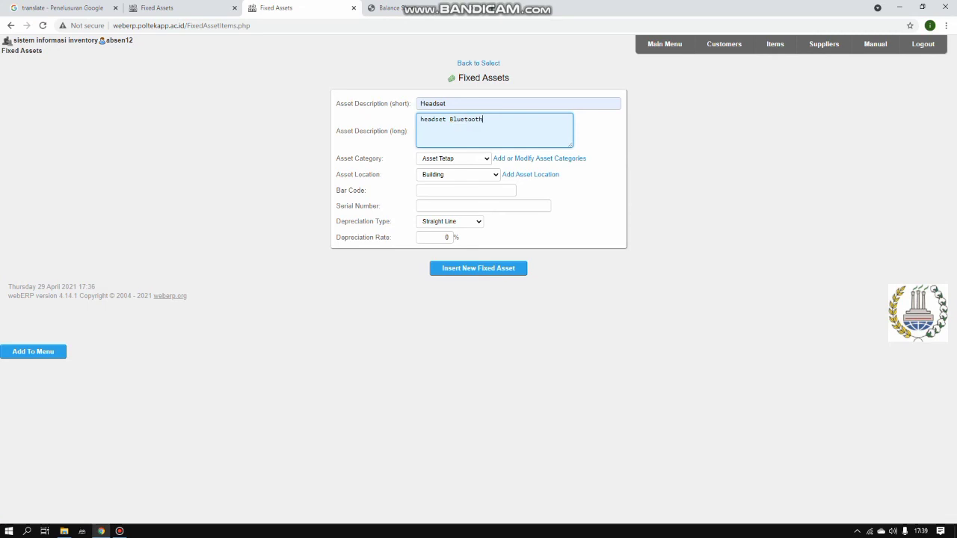
# Set category Finish Good, location Warehouse Finish Good and bar code HDS-12
pyautogui.click(454, 158)
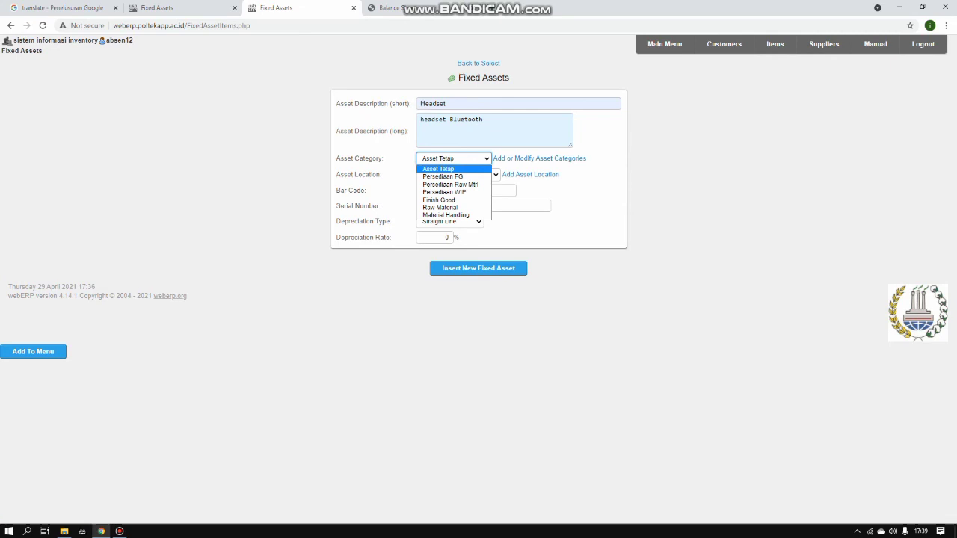
pyautogui.press('Down')
pyautogui.press('Down')
pyautogui.press('Down')
pyautogui.press('Down')
pyautogui.press('Return')
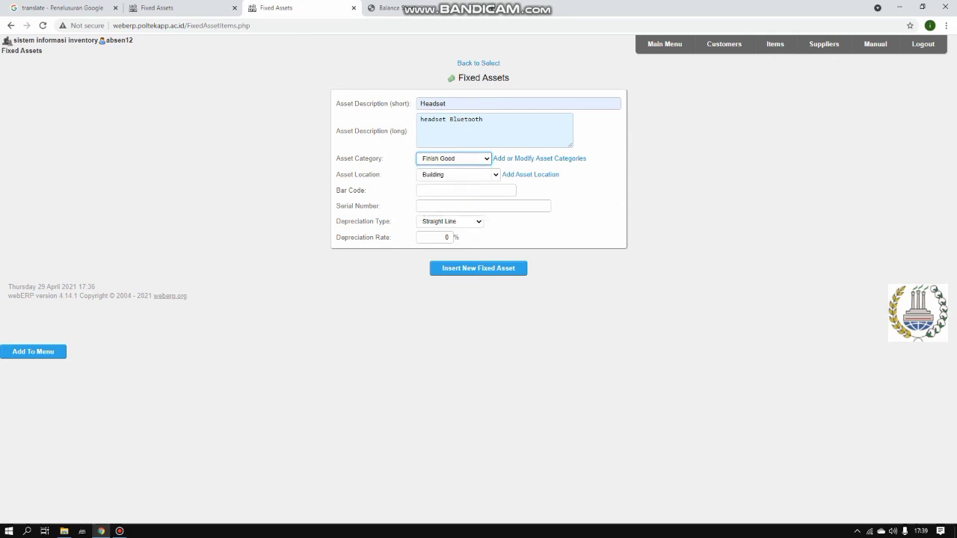
pyautogui.click(459, 175)
pyautogui.press('Down')
pyautogui.press('Down')
pyautogui.press('Down')
pyautogui.press('Down')
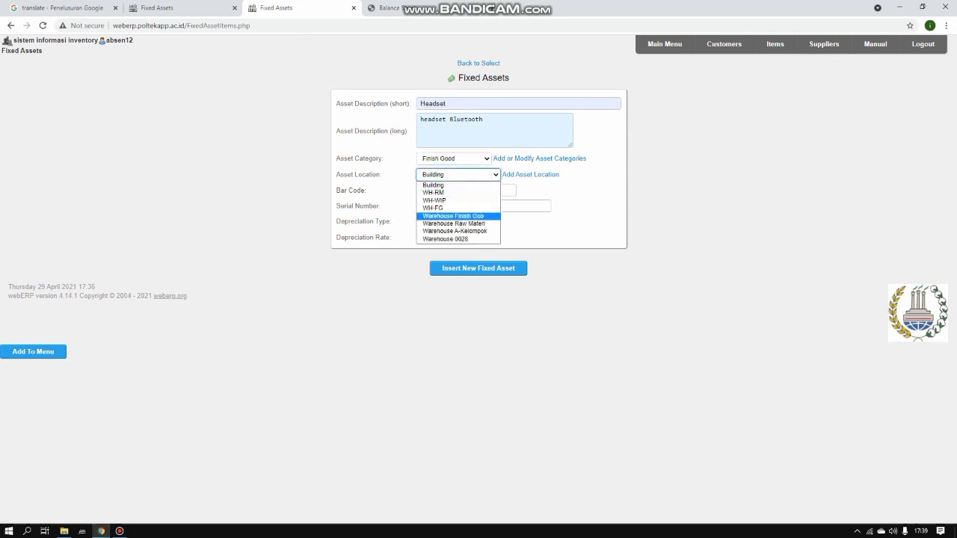
pyautogui.press('Return')
pyautogui.click(466, 191)
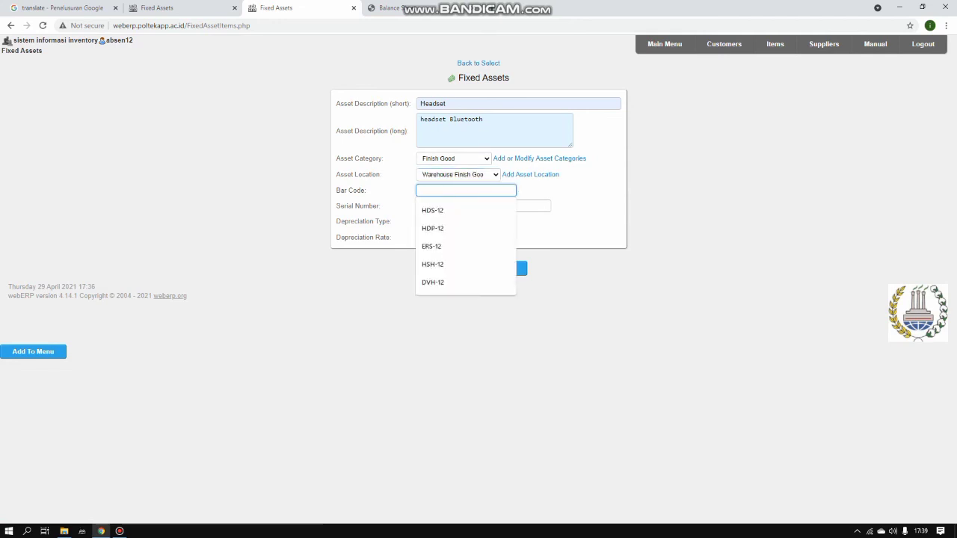
pyautogui.press('Down')
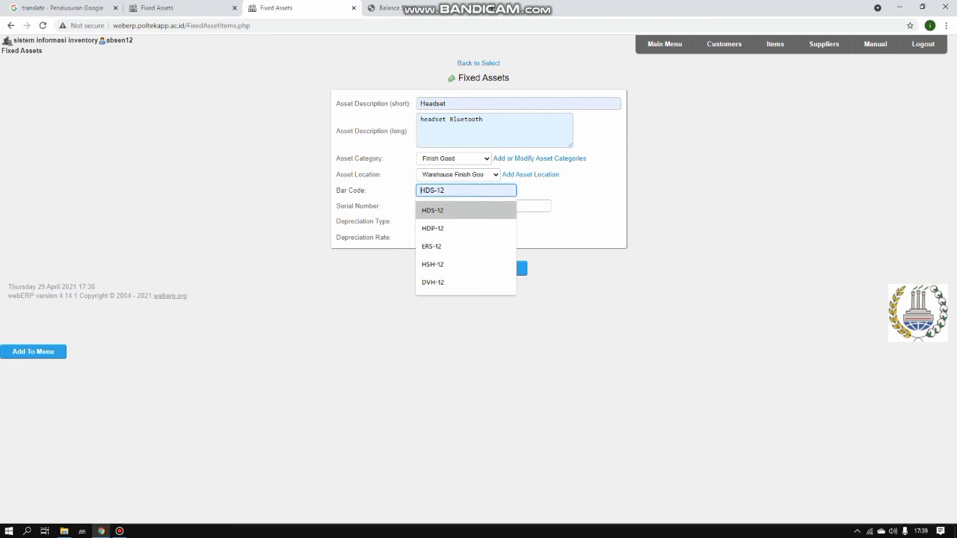
pyautogui.press('Return')
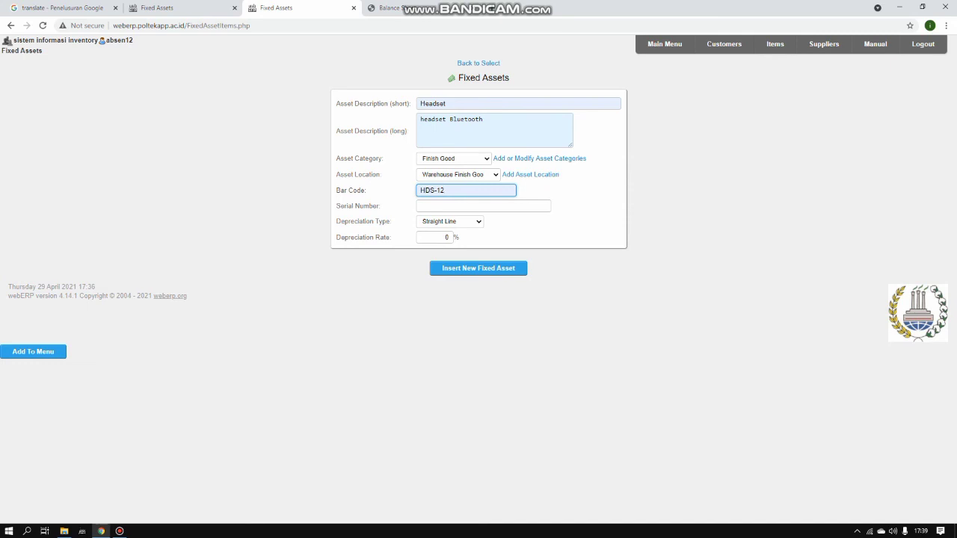
# Rename the asset to Headphone with long description 'headphone'
pyautogui.doubleClick(421, 104)
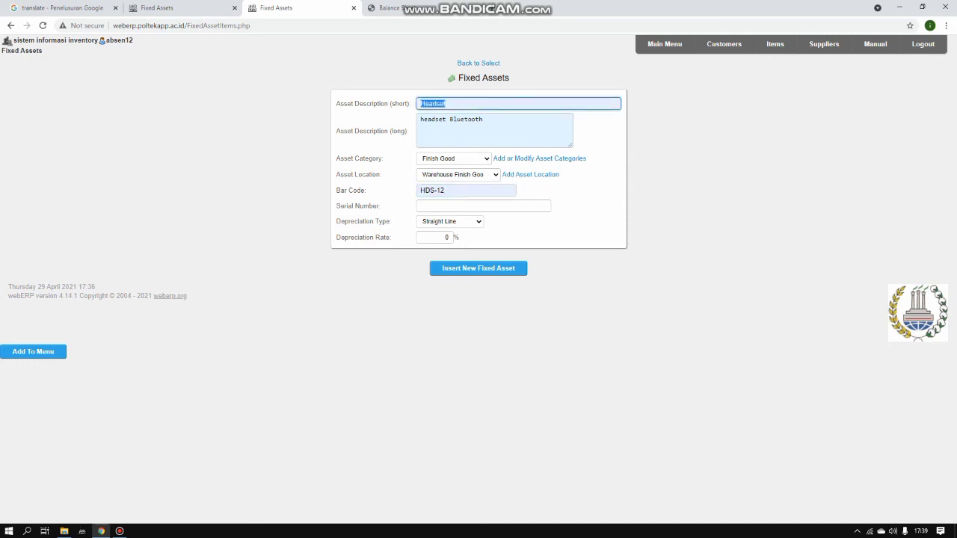
pyautogui.press('BackSpace')
pyautogui.write('H')
pyautogui.press('Down')
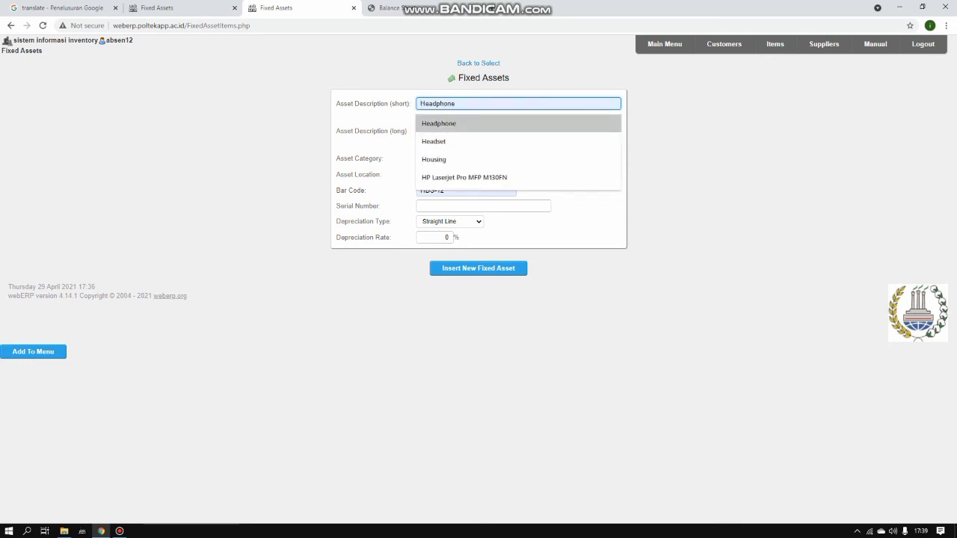
pyautogui.press('Return')
pyautogui.press('Tab')
pyautogui.press('BackSpace')
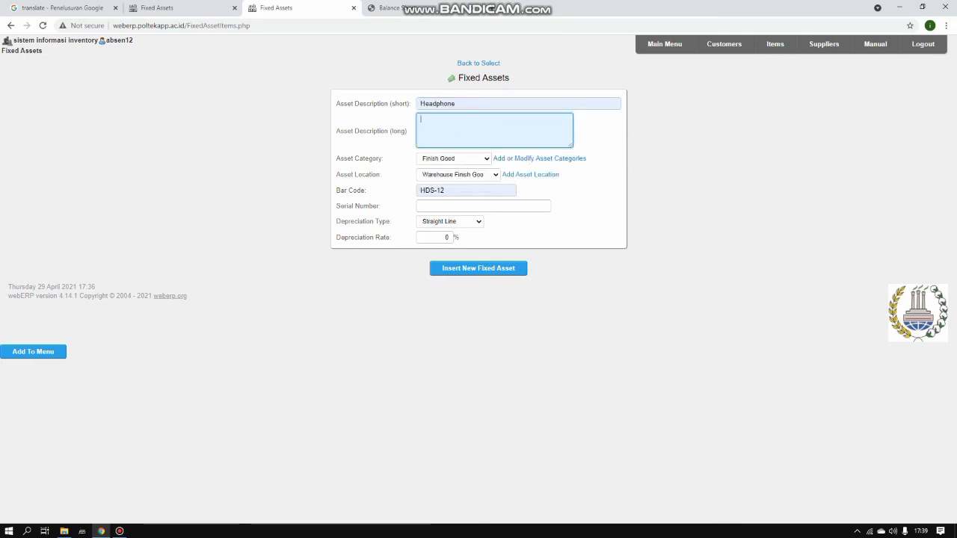
pyautogui.write('hea')
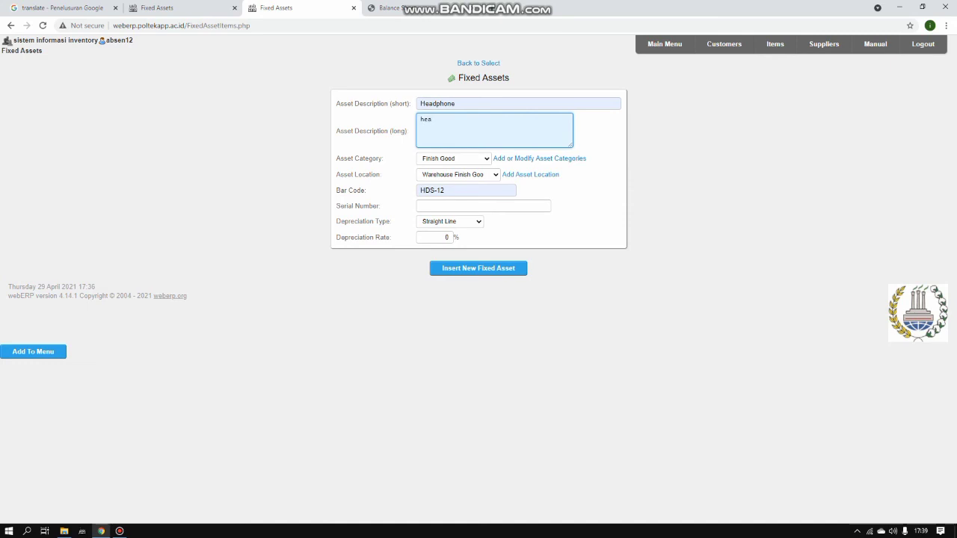
pyautogui.write('dphone')
# Keep the Finish Good category and change the bar code to HDP-12
pyautogui.click(454, 159)
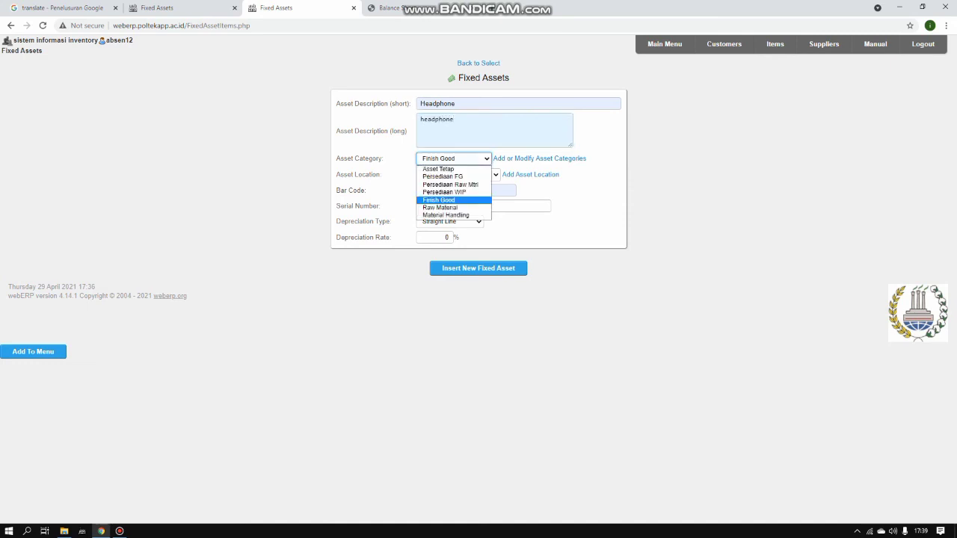
pyautogui.click(449, 200)
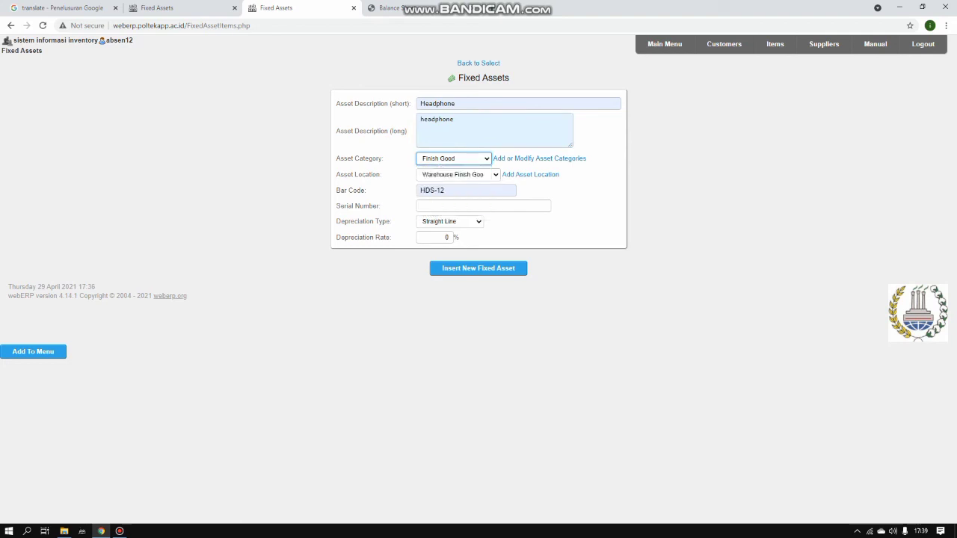
pyautogui.click(466, 190)
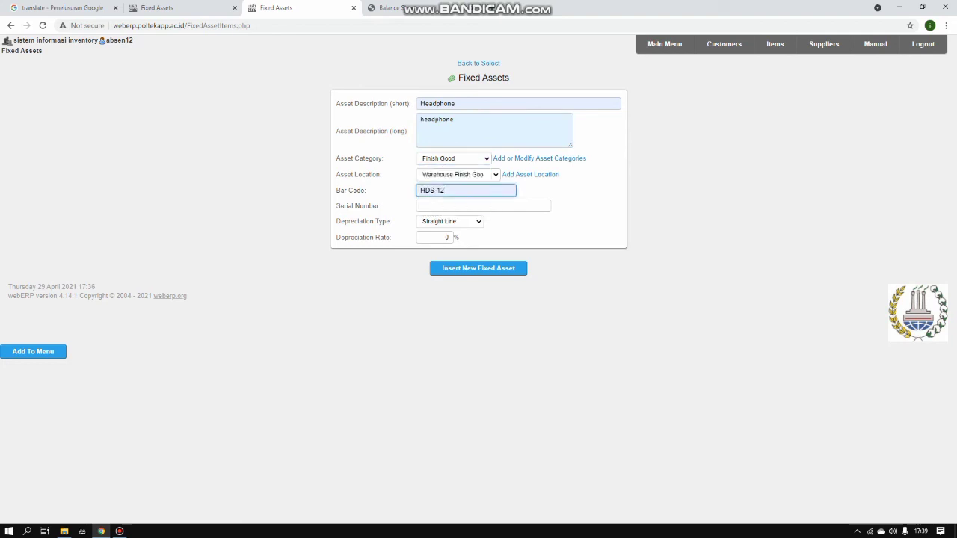
pyautogui.press('BackSpace')
pyautogui.press('BackSpace')
pyautogui.press('BackSpace')
pyautogui.press('BackSpace')
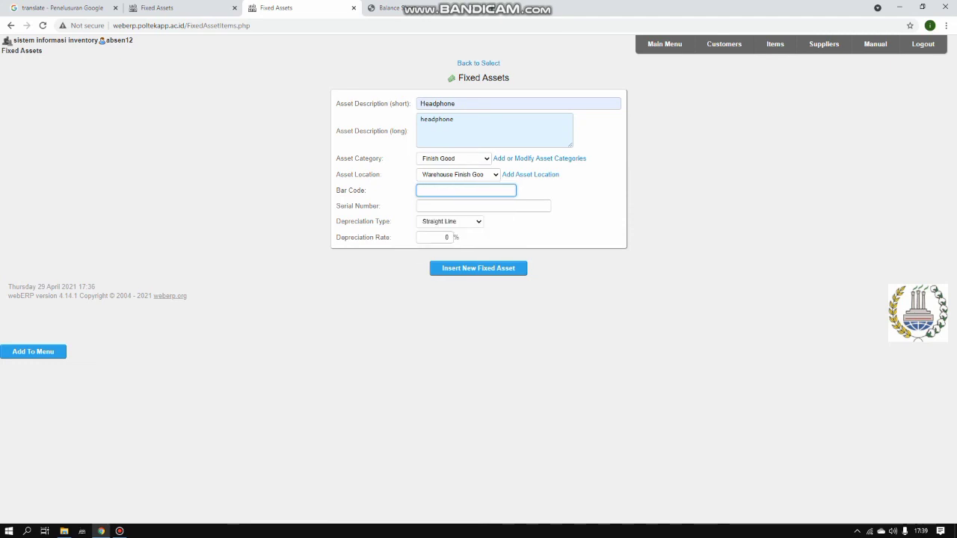
pyautogui.write('h')
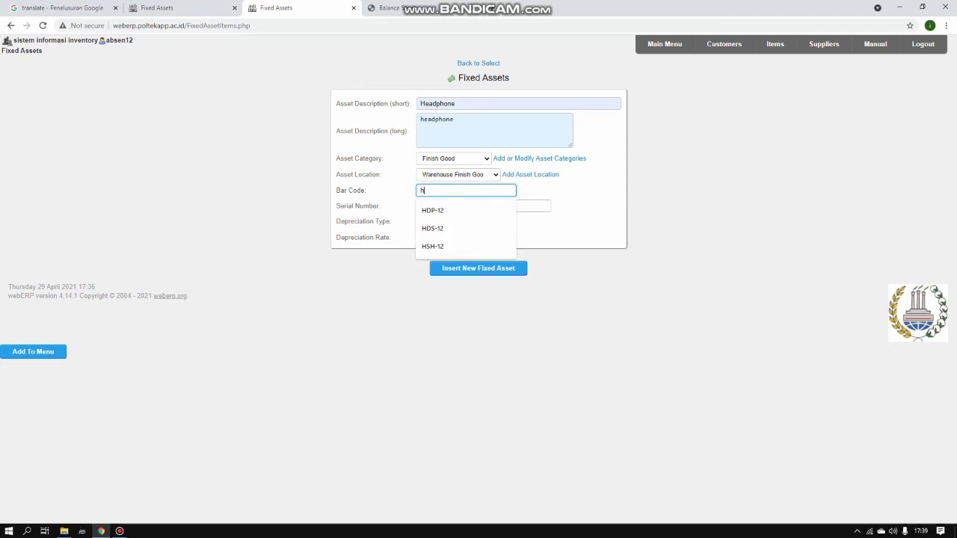
pyautogui.press('Down')
pyautogui.press('Return')
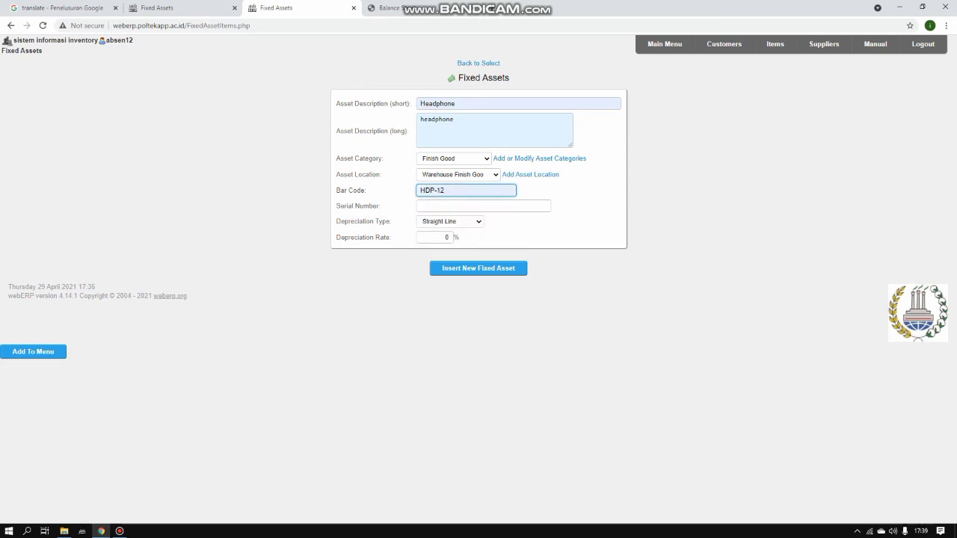
# Change the asset to Eartips with long description 'eartips'
pyautogui.moveTo(457, 104); pyautogui.dragTo(419, 104)
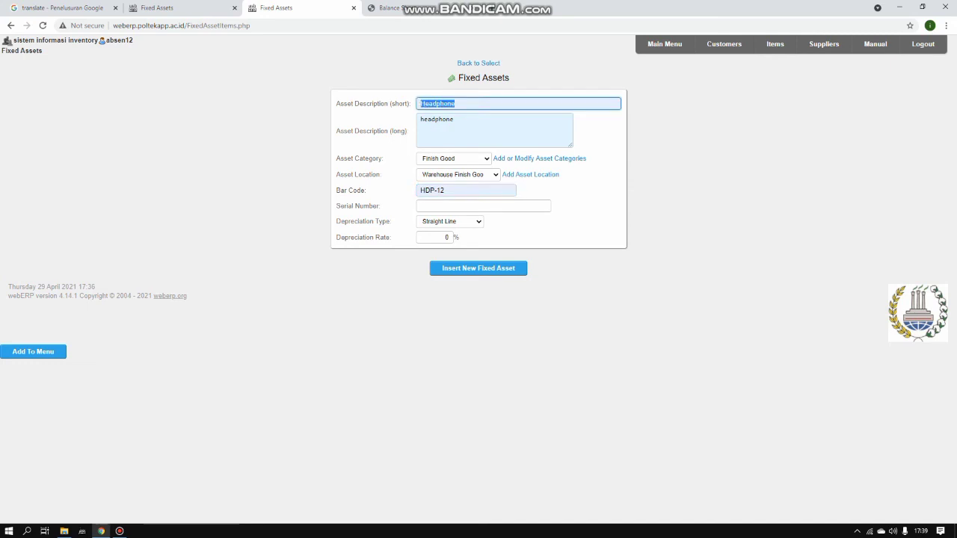
pyautogui.press('BackSpace')
pyautogui.write('e')
pyautogui.press('BackSpace')
pyautogui.press('Down')
pyautogui.press('Return')
pyautogui.press('Tab')
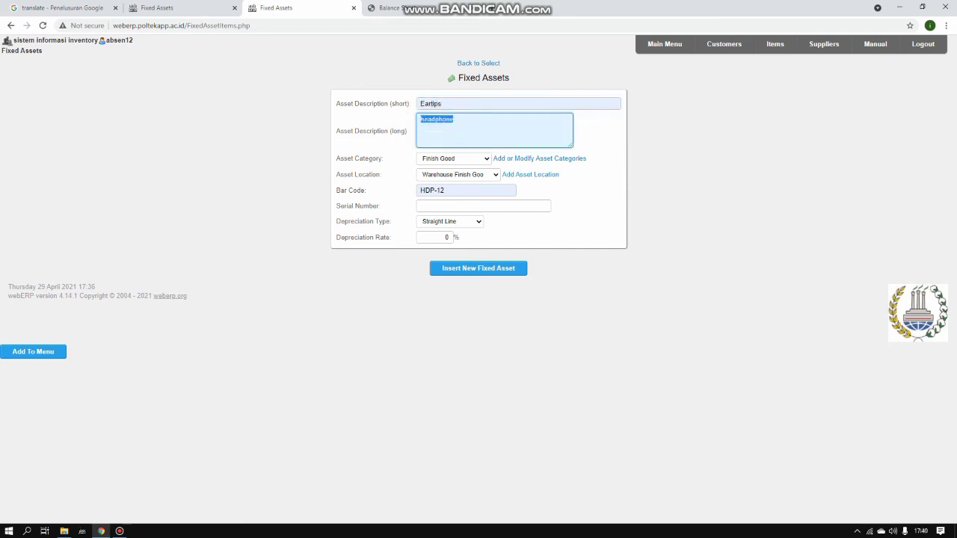
pyautogui.press('BackSpace')
pyautogui.write('eartips')
# Set category Raw Material and location Warehouse Raw Material
pyautogui.click(454, 159)
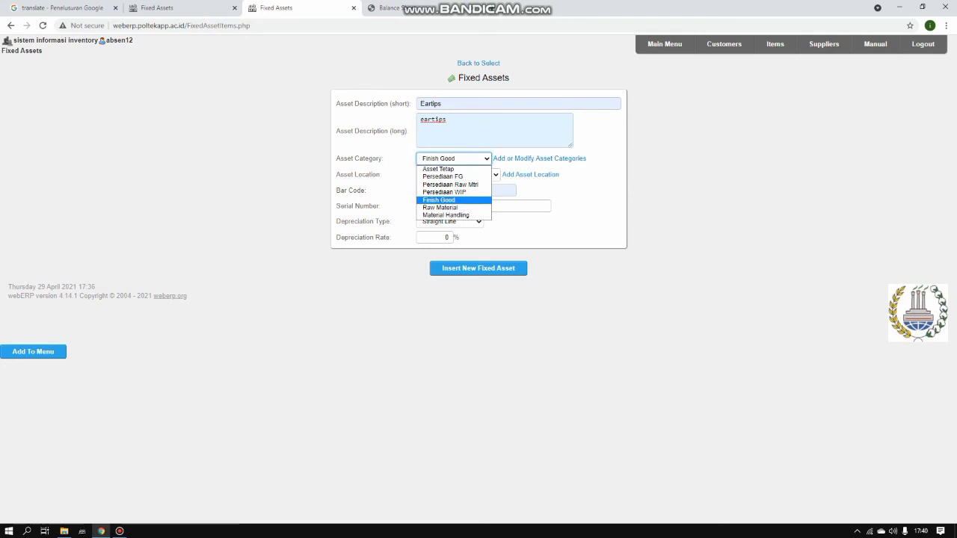
pyautogui.press('Down')
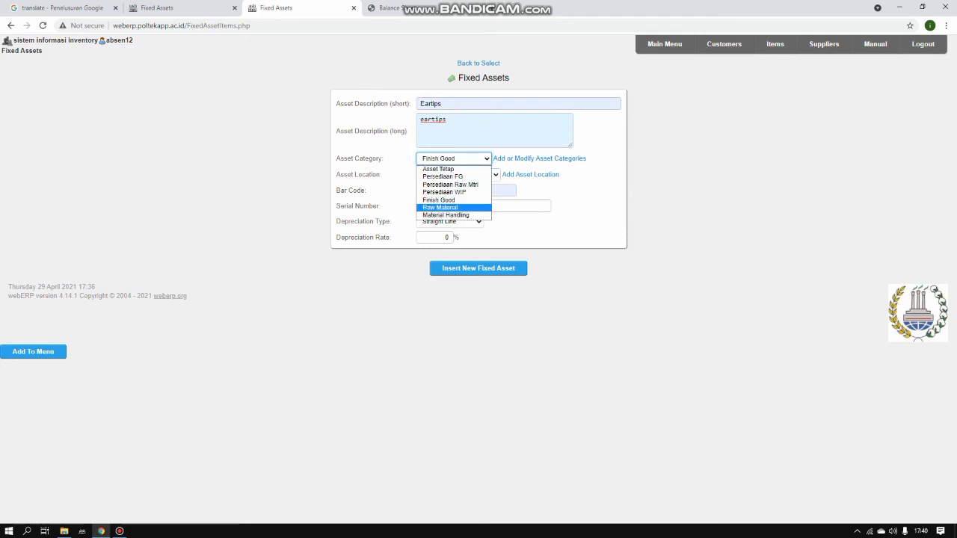
pyautogui.press('Return')
pyautogui.click(458, 175)
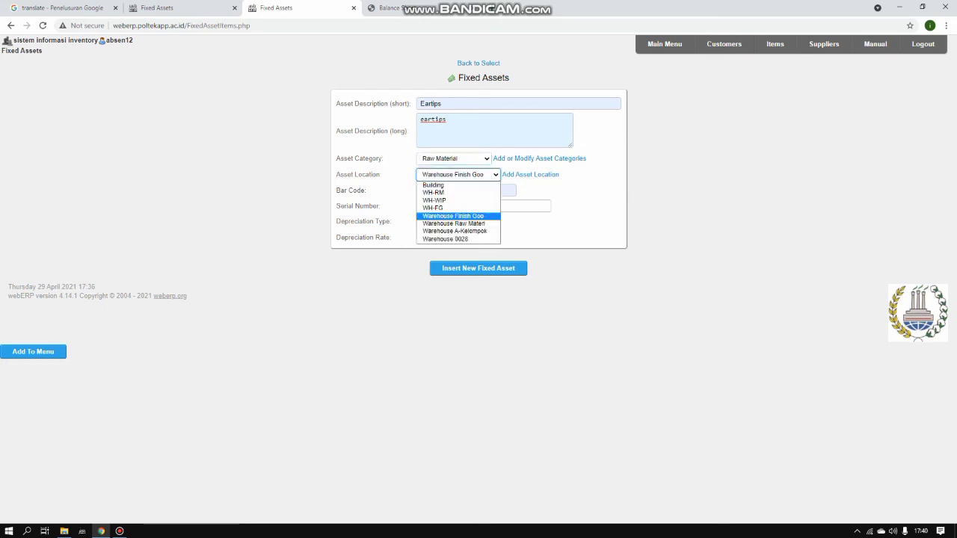
pyautogui.press('Up')
pyautogui.press('Down')
pyautogui.press('Down')
pyautogui.press('Return')
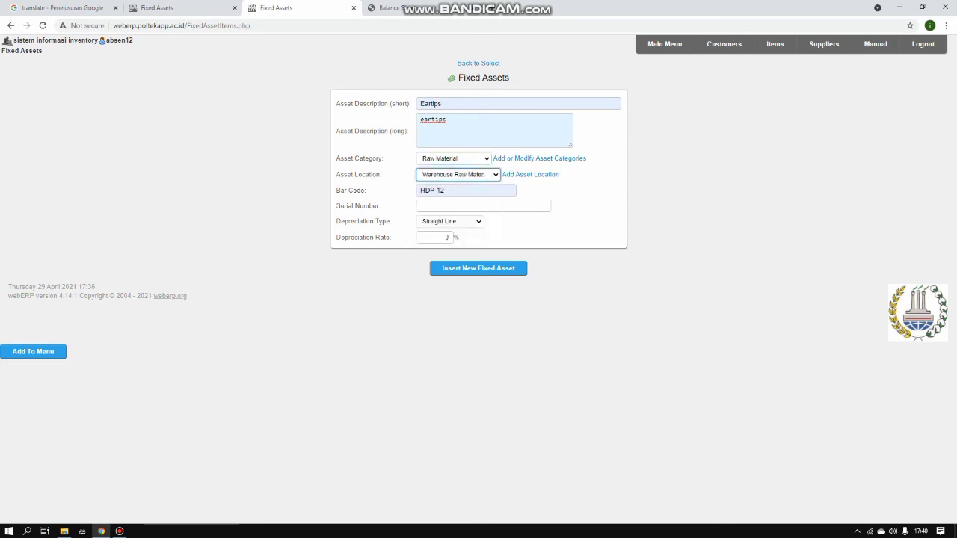
# Replace the bar code with ERS-12
pyautogui.press('Tab')
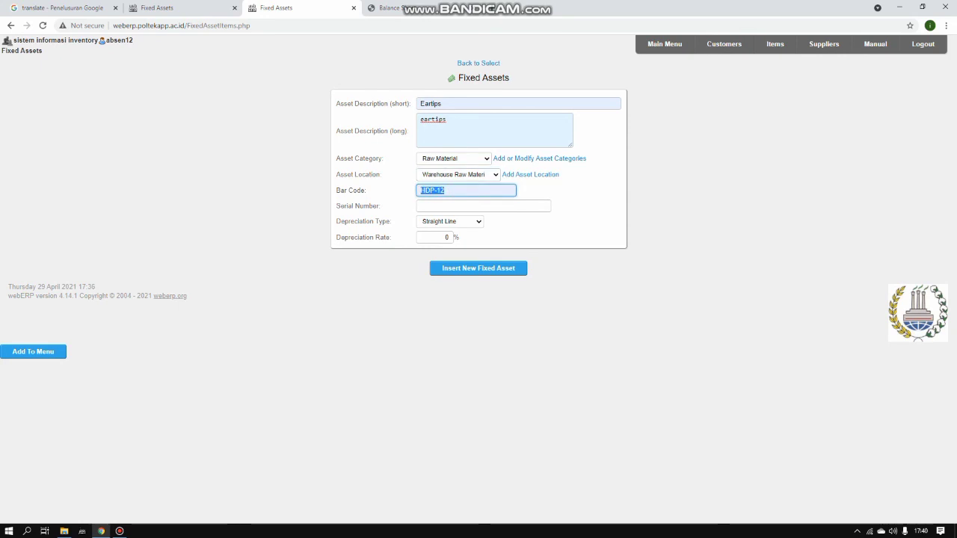
pyautogui.press('BackSpace')
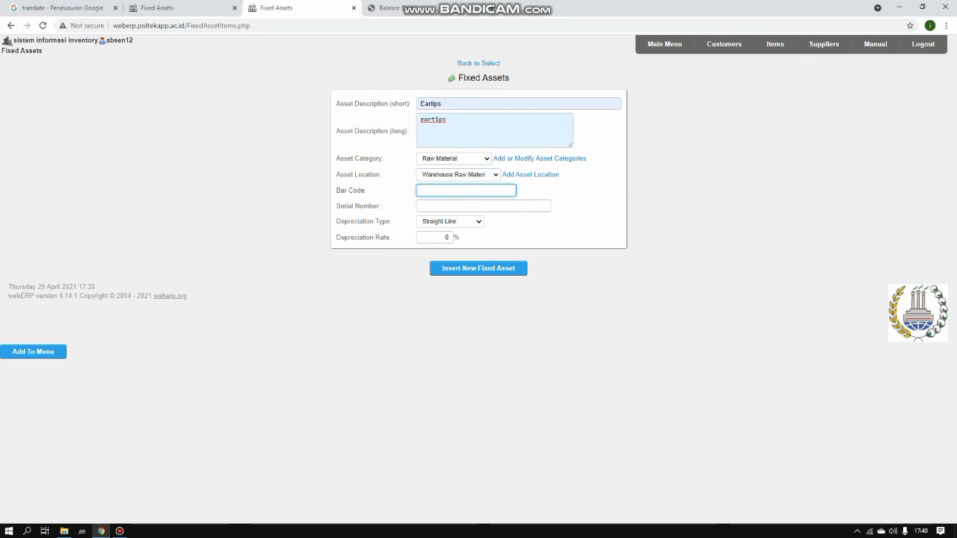
pyautogui.write('ers')
pyautogui.press('Down')
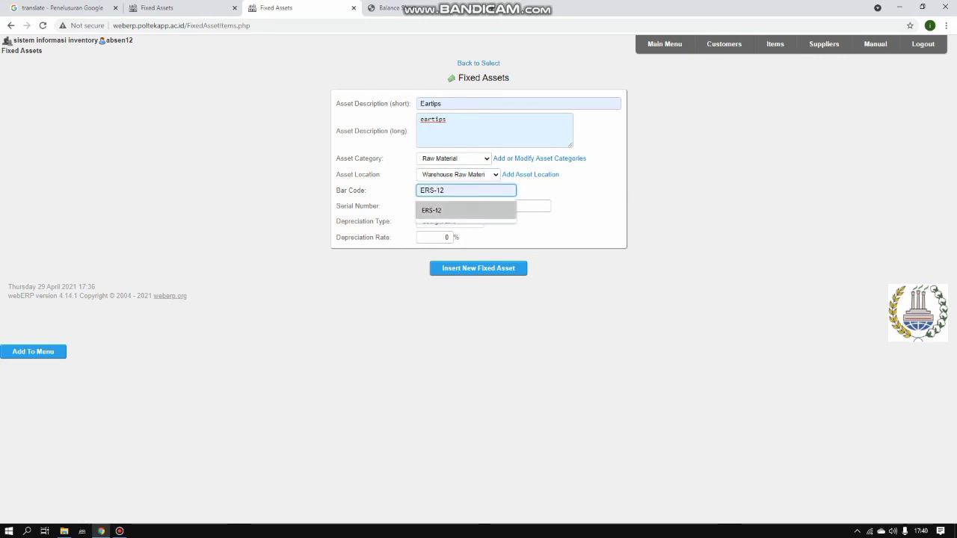
pyautogui.press('Return')
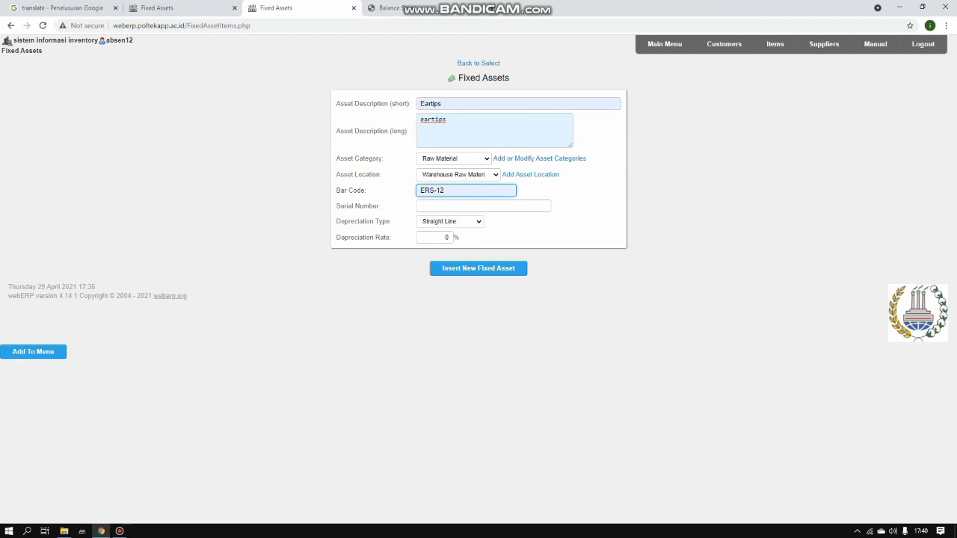
pyautogui.click(574, 203)
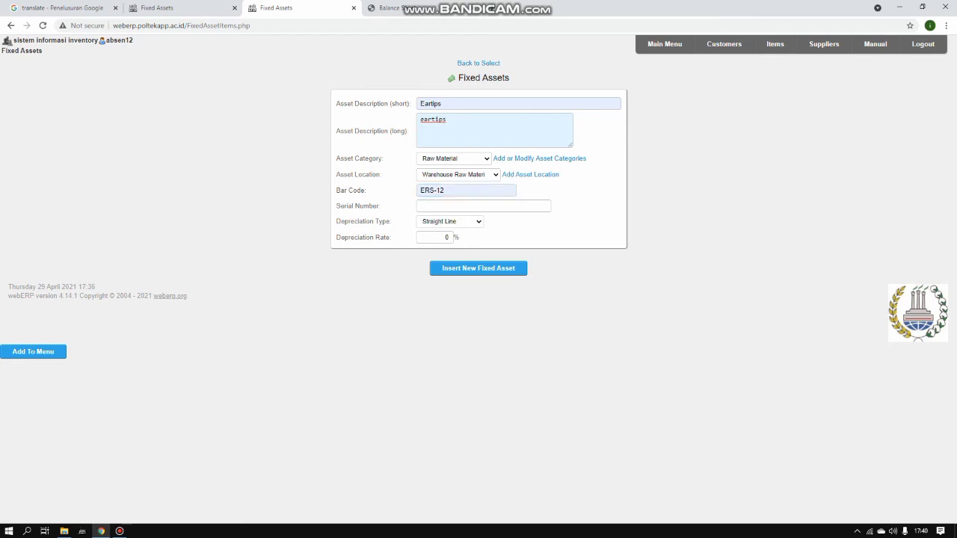
# Change the asset to Housing with long description 'housing'
pyautogui.doubleClick(440, 104)
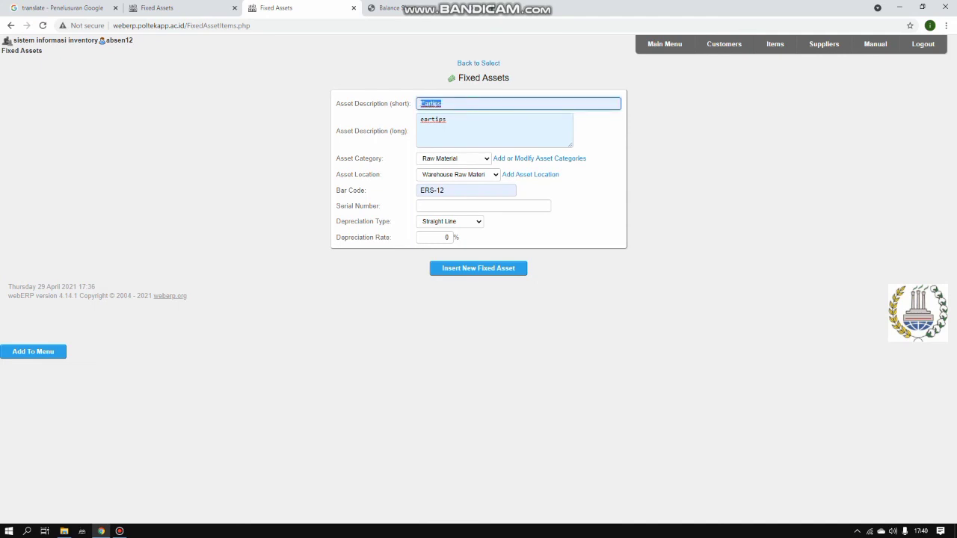
pyautogui.press('BackSpace')
pyautogui.write('hou')
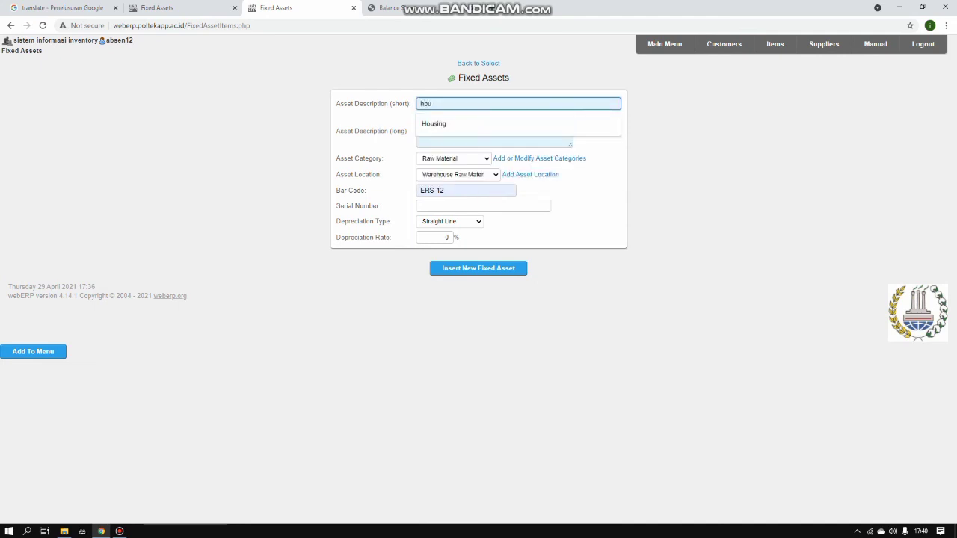
pyautogui.press('Down')
pyautogui.press('Return')
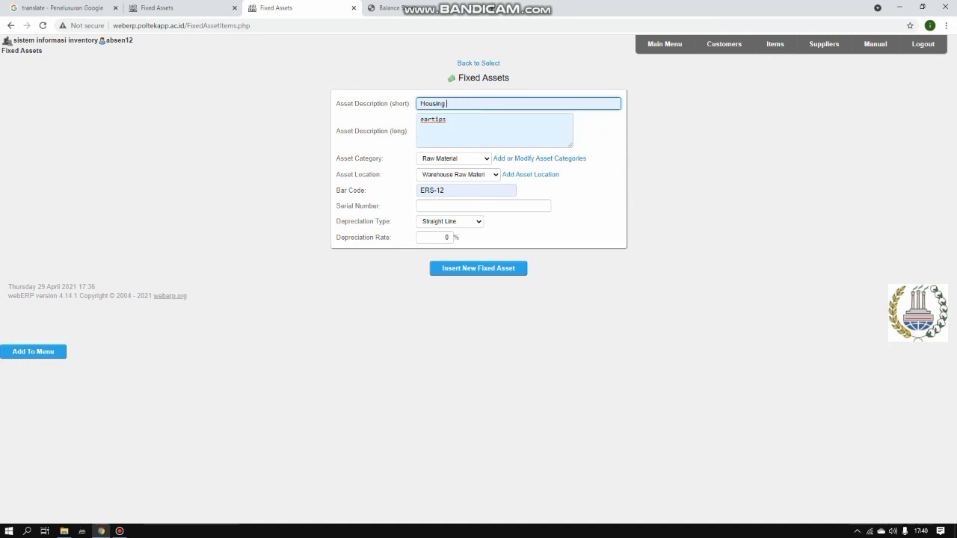
pyautogui.press('Tab')
pyautogui.press('BackSpace')
pyautogui.write('housing')
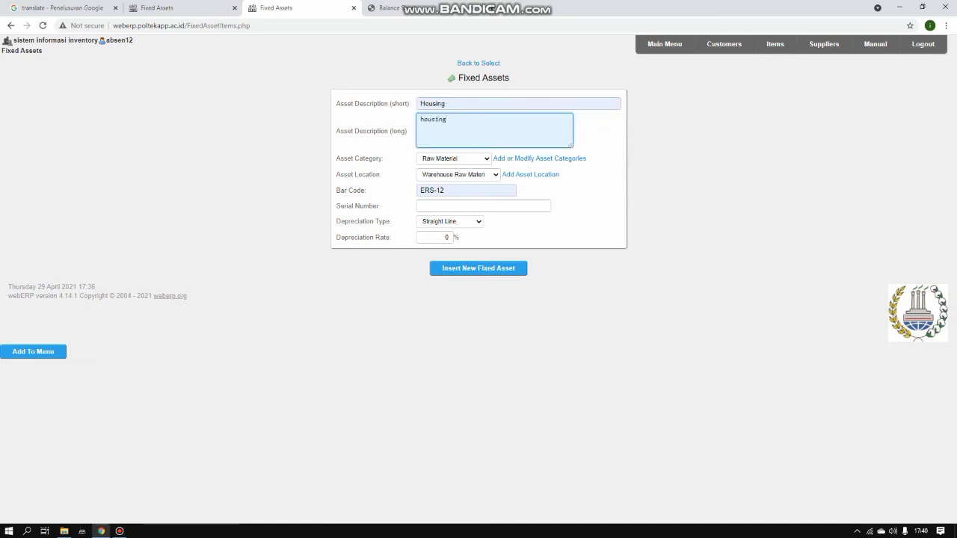
# Replace the bar code with HSH-12
pyautogui.moveTo(446, 191); pyautogui.dragTo(420, 191)
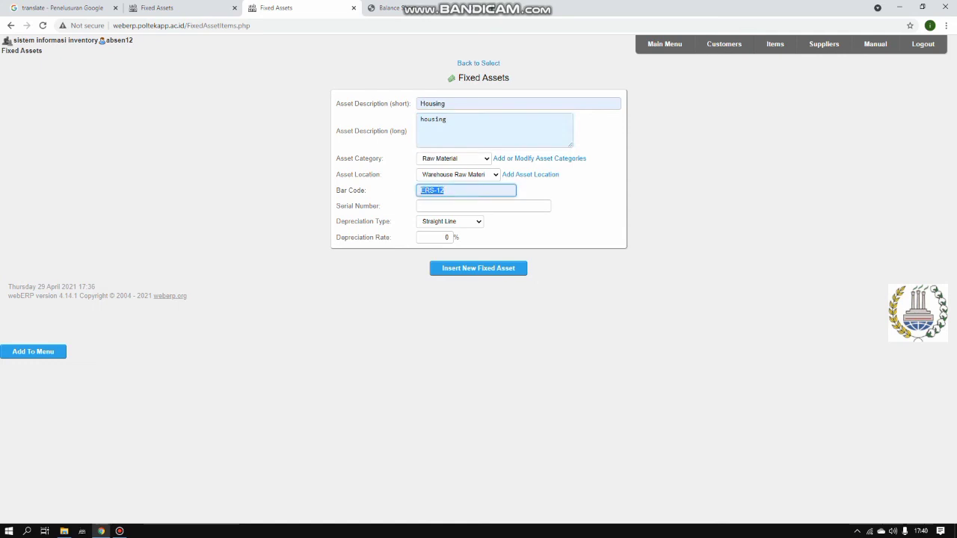
pyautogui.press('BackSpace')
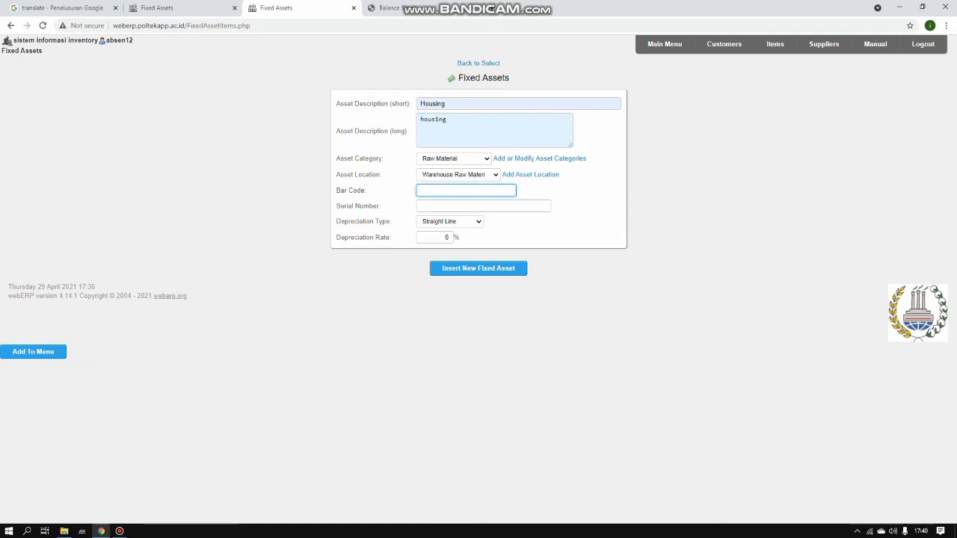
pyautogui.write('hs')
pyautogui.press('Down')
pyautogui.press('Return')
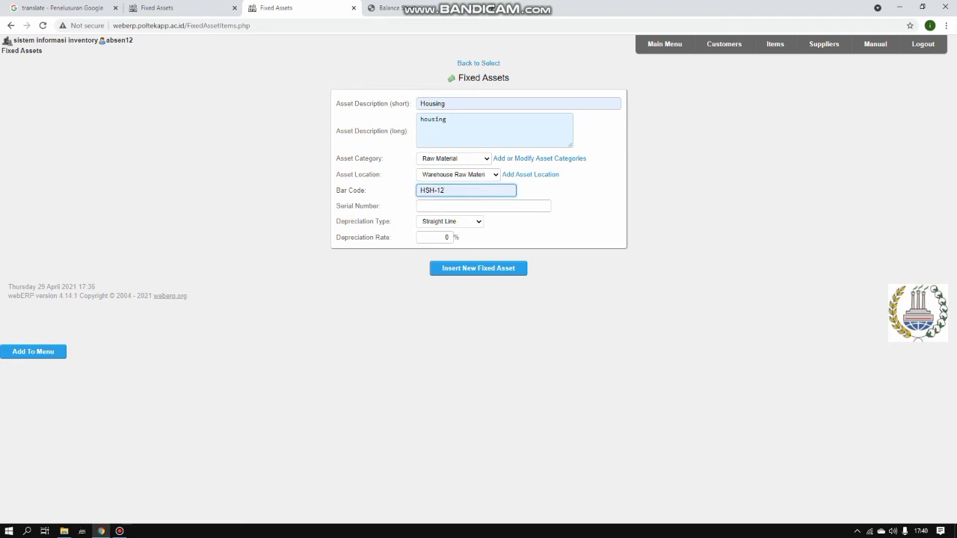
# Change the asset to Driver with long description 'driver'
pyautogui.doubleClick(434, 104)
pyautogui.write('dr')
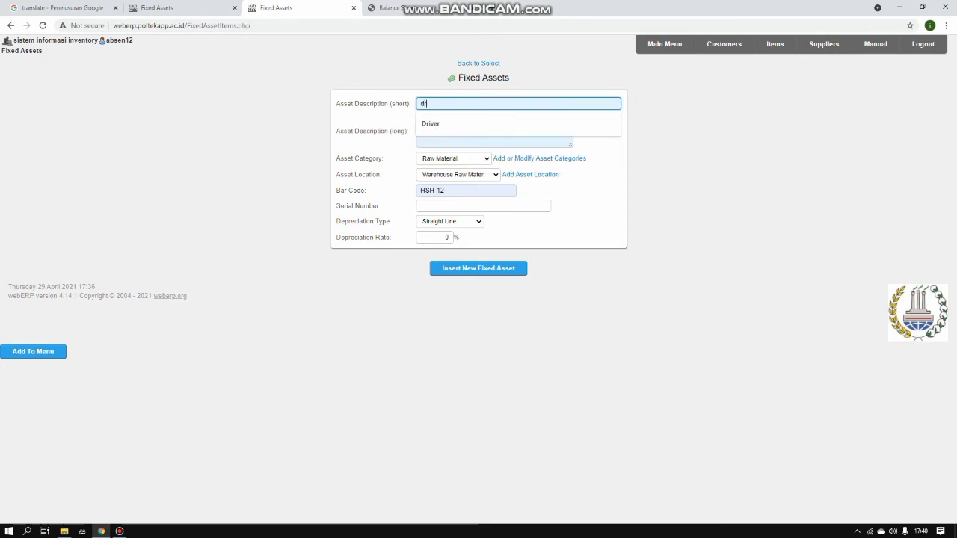
pyautogui.press('Down')
pyautogui.press('Return')
pyautogui.press('Tab')
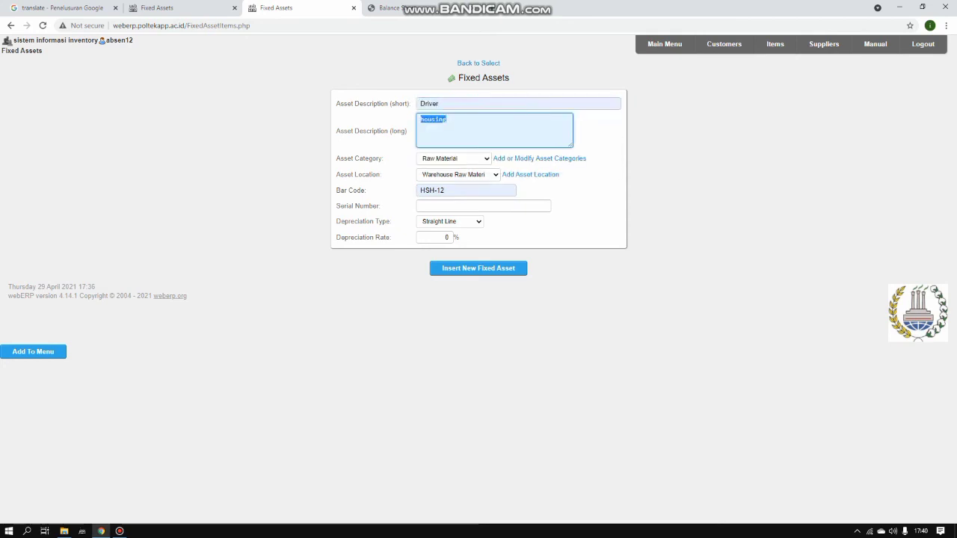
pyautogui.press('BackSpace')
pyautogui.write('driver')
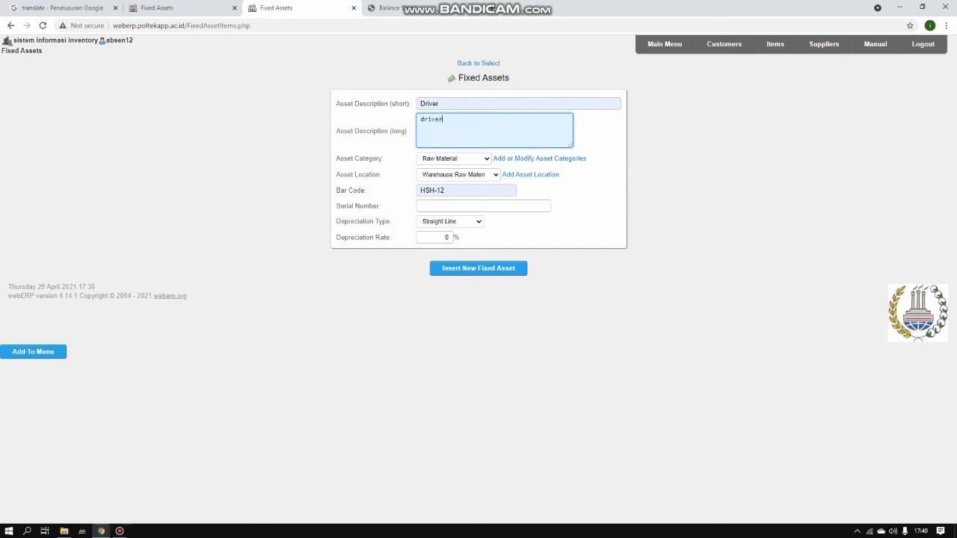
# Set the bar code to DVH-12 and return to the main menu
pyautogui.moveTo(447, 191); pyautogui.dragTo(421, 190)
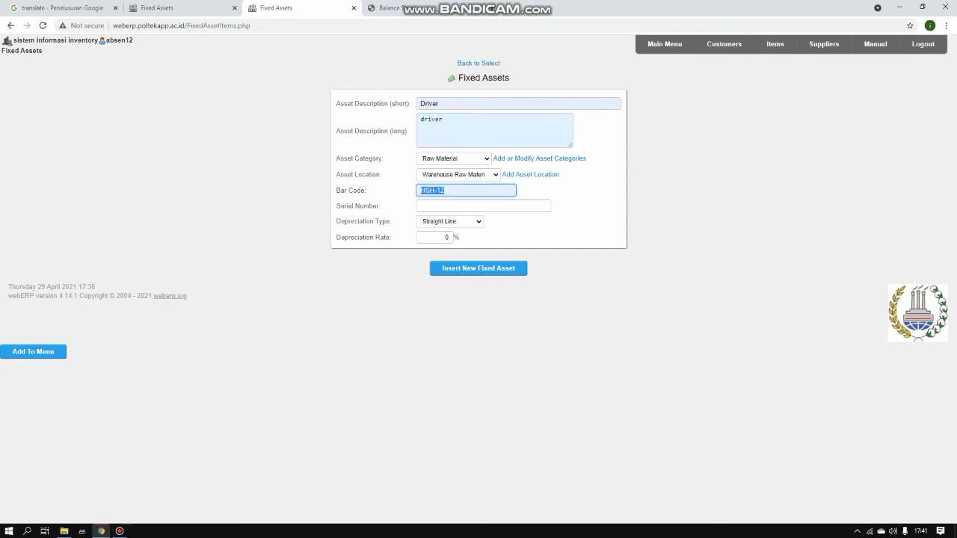
pyautogui.press('BackSpace')
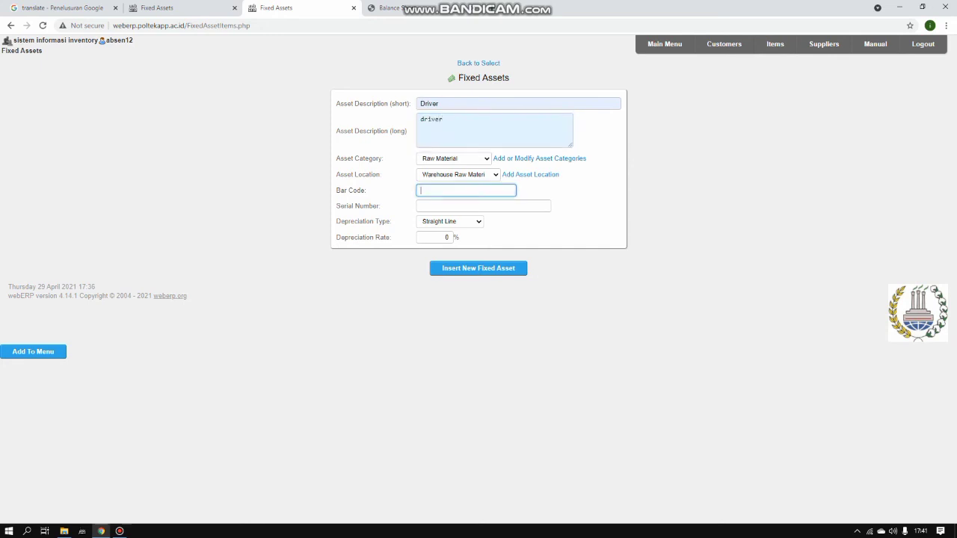
pyautogui.write('c')
pyautogui.write('DVH-12')
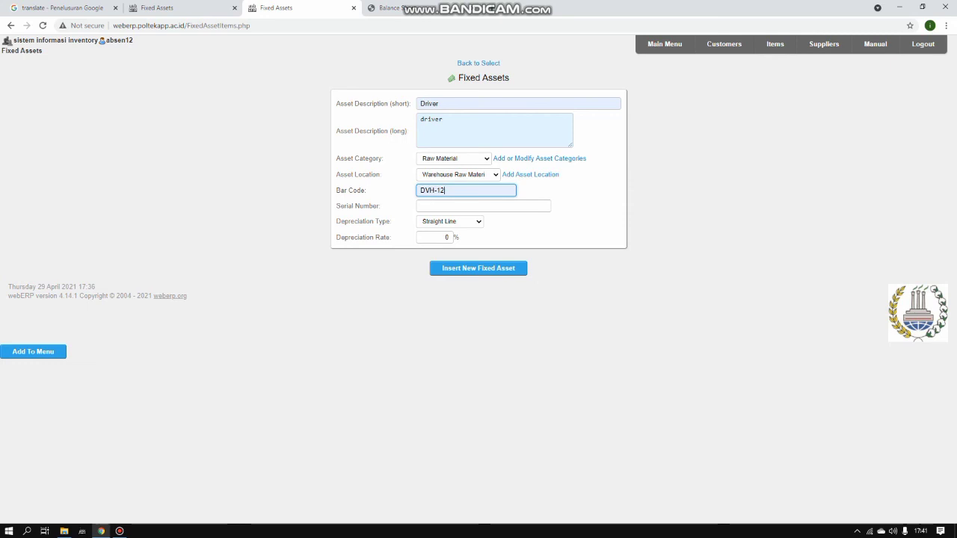
pyautogui.click(665, 44)
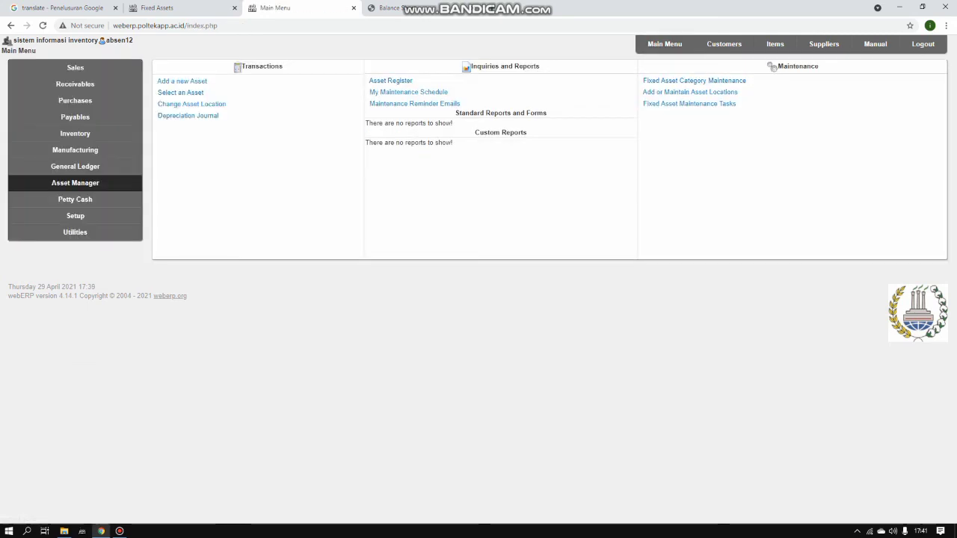